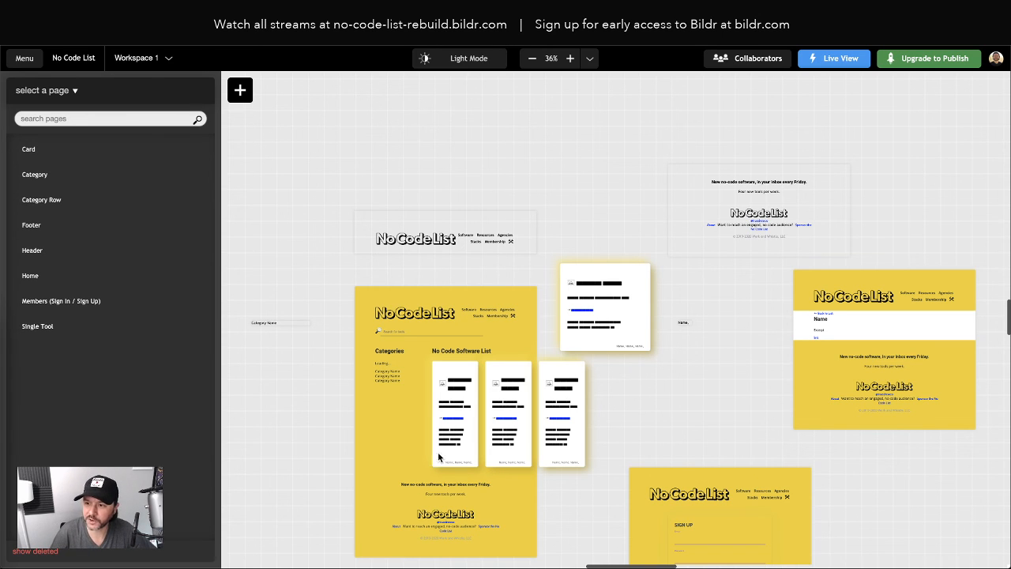
Check the member sign-in page on the live No Code List site, then return to Bildr
{"action": "left_click", "coordinate": [390, 11]}
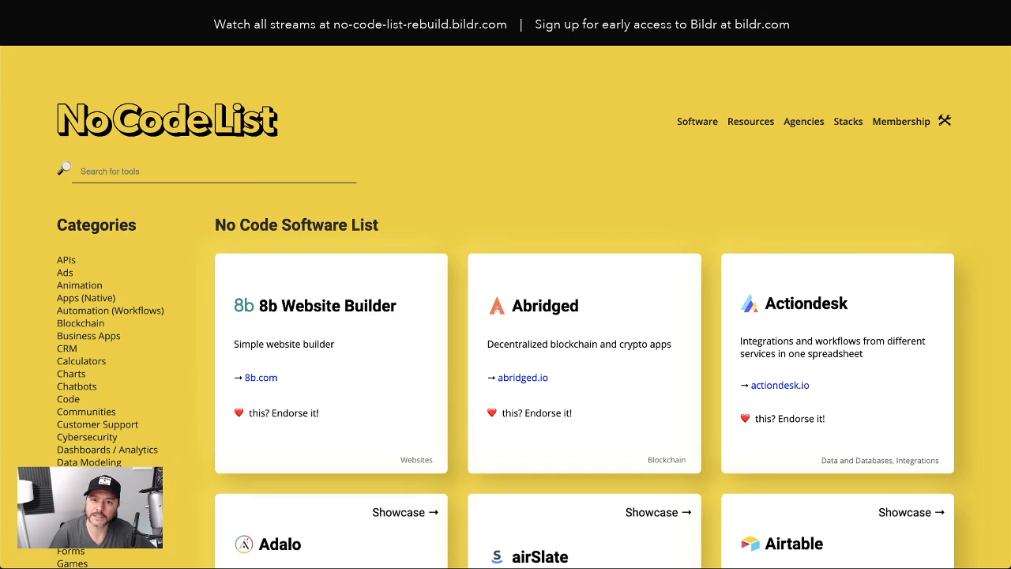
{"action": "left_click", "coordinate": [890, 141]}
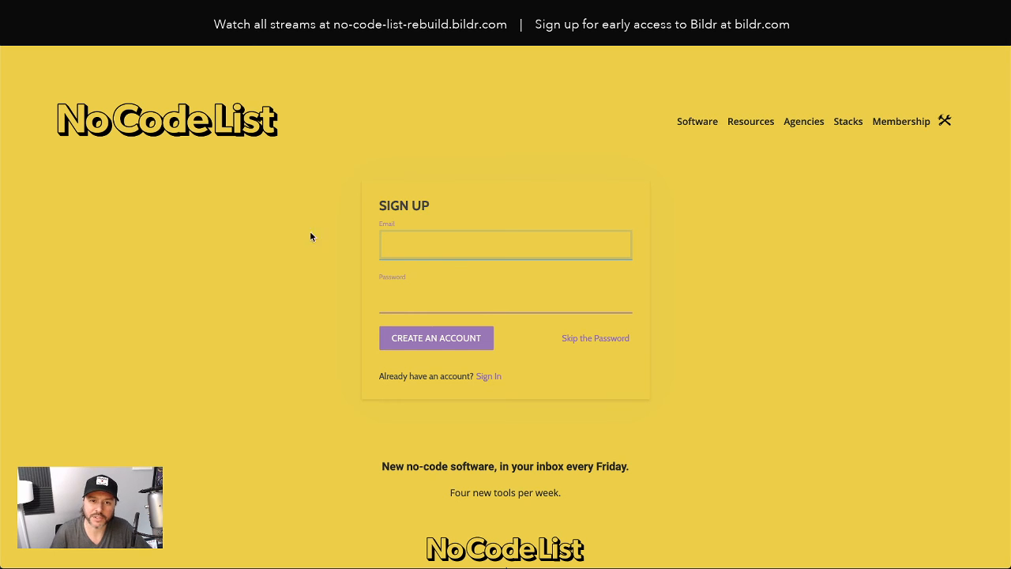
{"action": "left_click", "coordinate": [130, 23]}
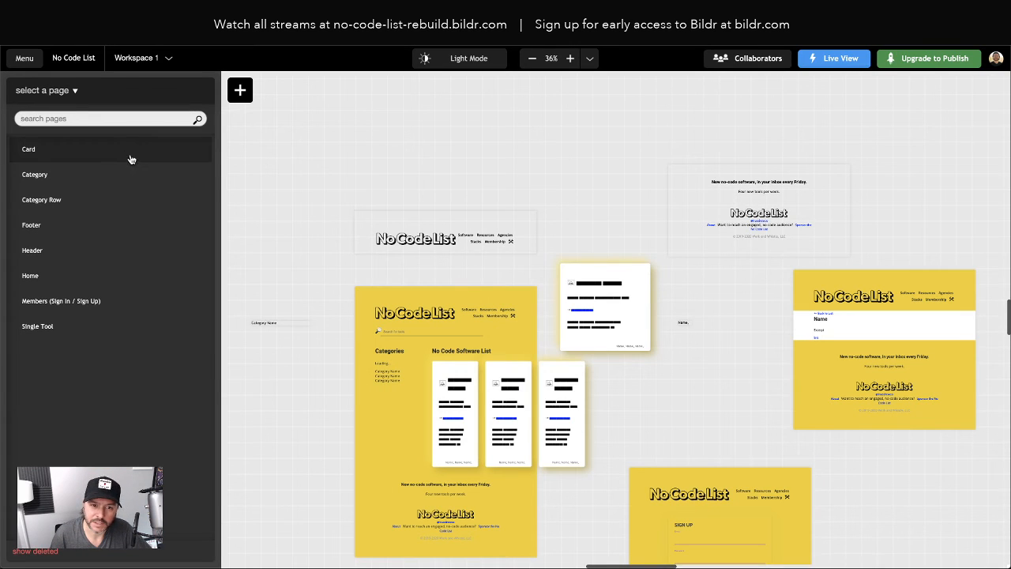
Pan to the Members (Sign In / Sign Up) artboard and select its sign-up form
{"action": "scroll", "coordinate": [859, 337], "scroll_direction": "right", "scroll_amount": 1}
{"action": "scroll", "coordinate": [859, 340], "scroll_direction": "right", "scroll_amount": 2}
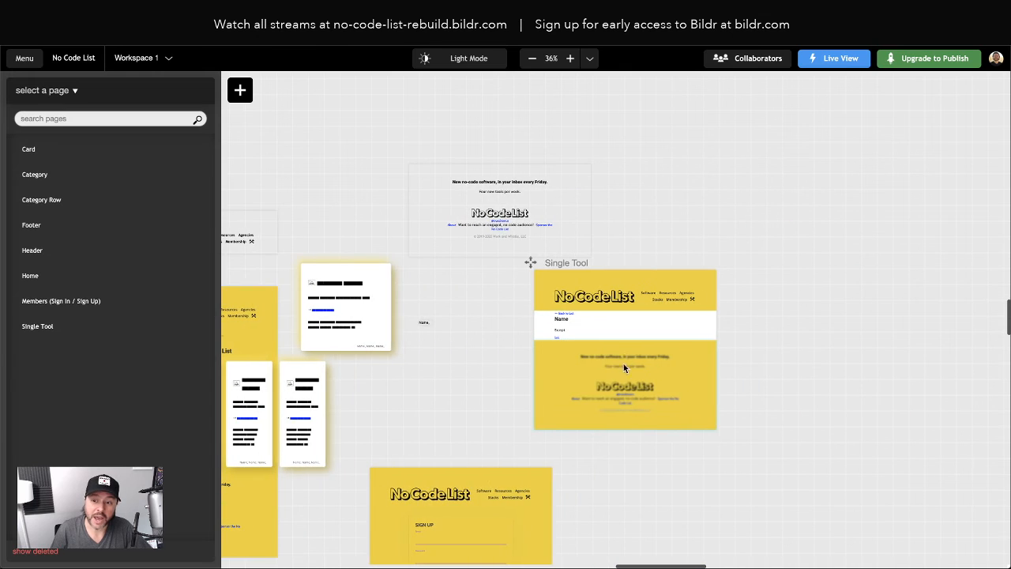
{"action": "scroll", "coordinate": [624, 366], "scroll_direction": "down", "scroll_amount": 3}
{"action": "left_click", "coordinate": [441, 362]}
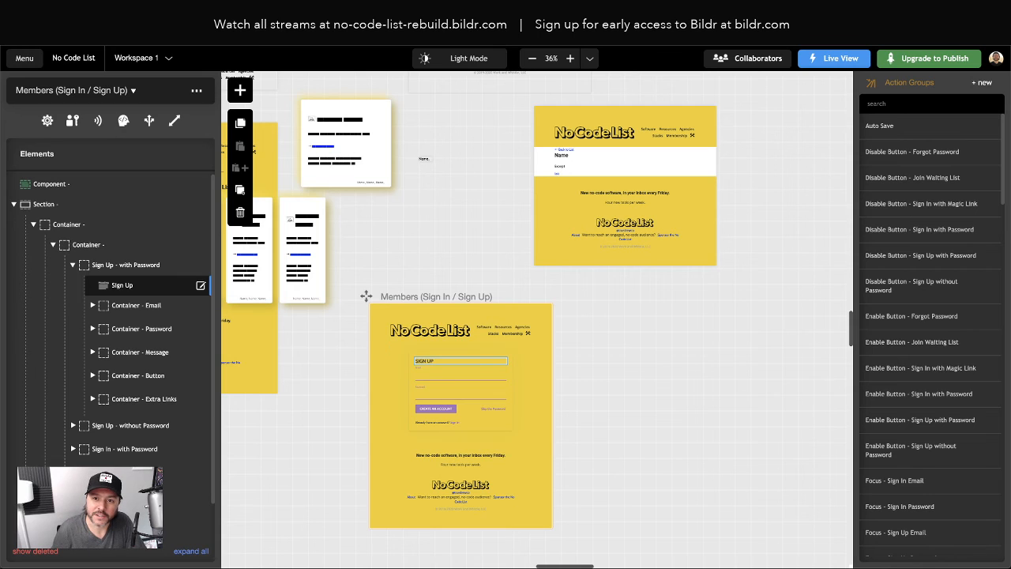
{"action": "left_click", "coordinate": [237, 16]}
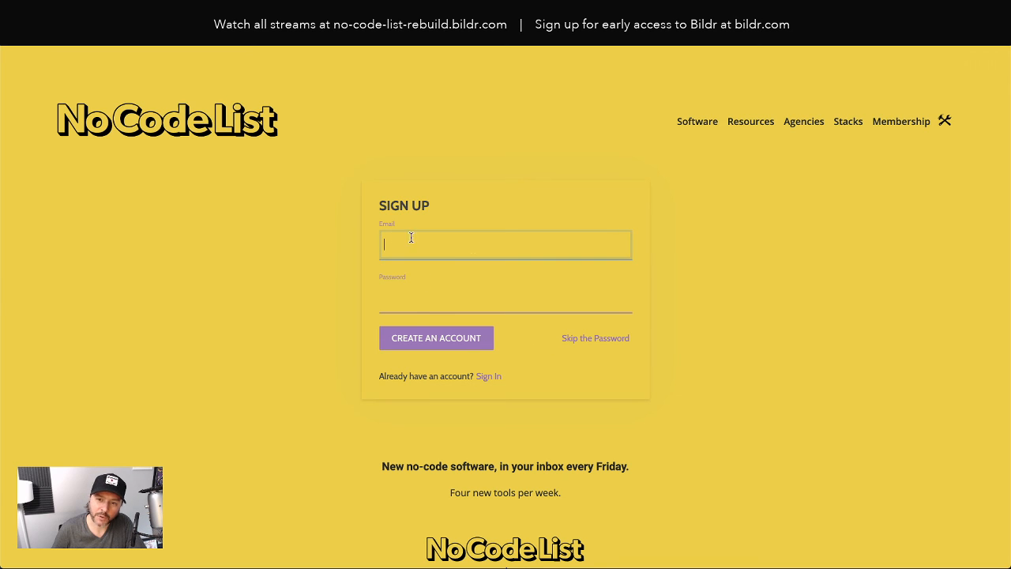
Switch the live form to Sign In and log in with the test account's email and password
{"action": "left_click", "coordinate": [483, 378]}
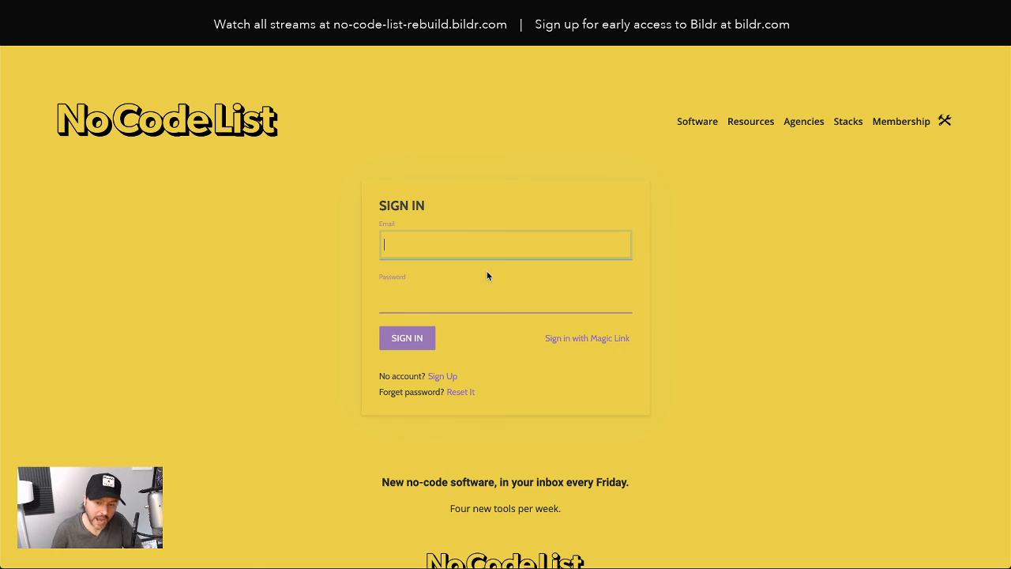
{"action": "type", "text": "test1"}
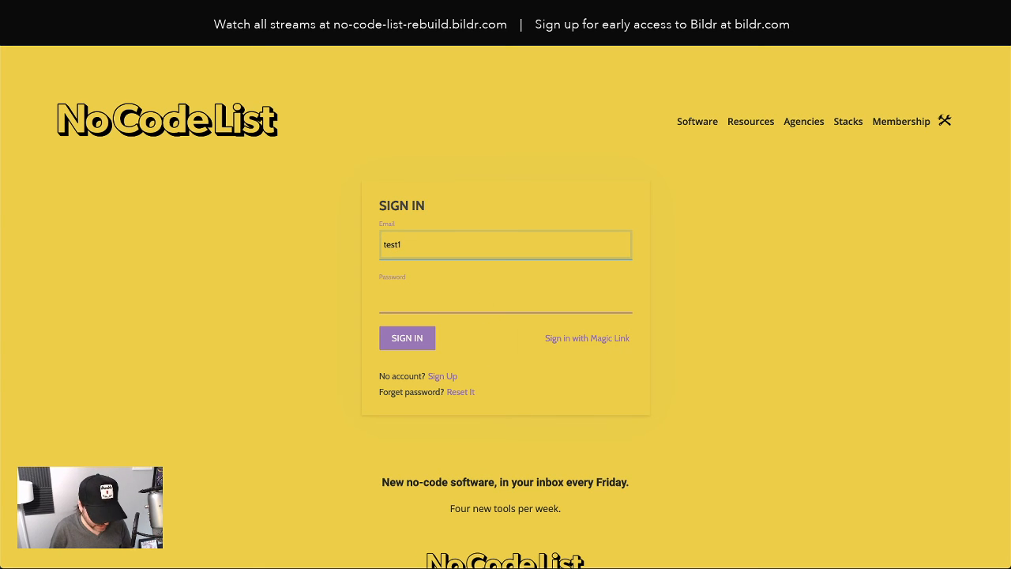
{"action": "type", "text": "@test.com"}
{"action": "key", "text": "Tab"}
{"action": "type", "text": "test"}
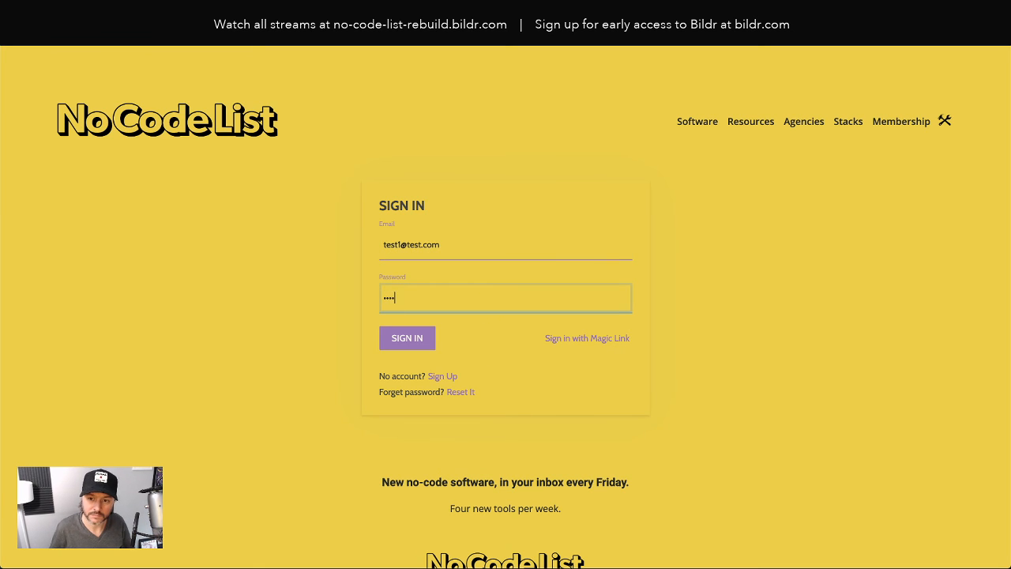
{"action": "left_click", "coordinate": [421, 347]}
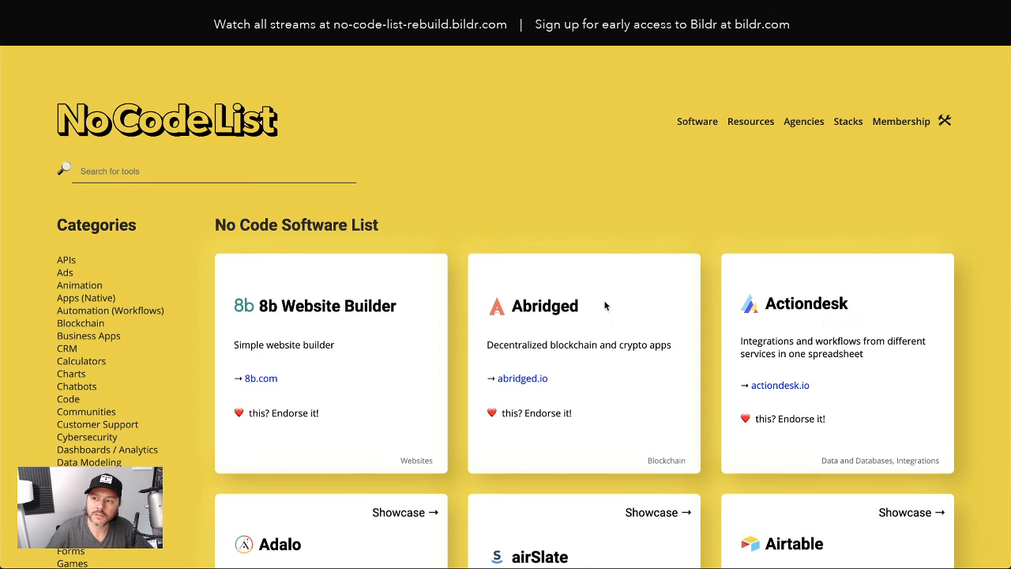
Confirm Sign Out shows under Membership, then open Airtable's detail page from the software list
{"action": "mouse_move", "coordinate": [894, 126]}
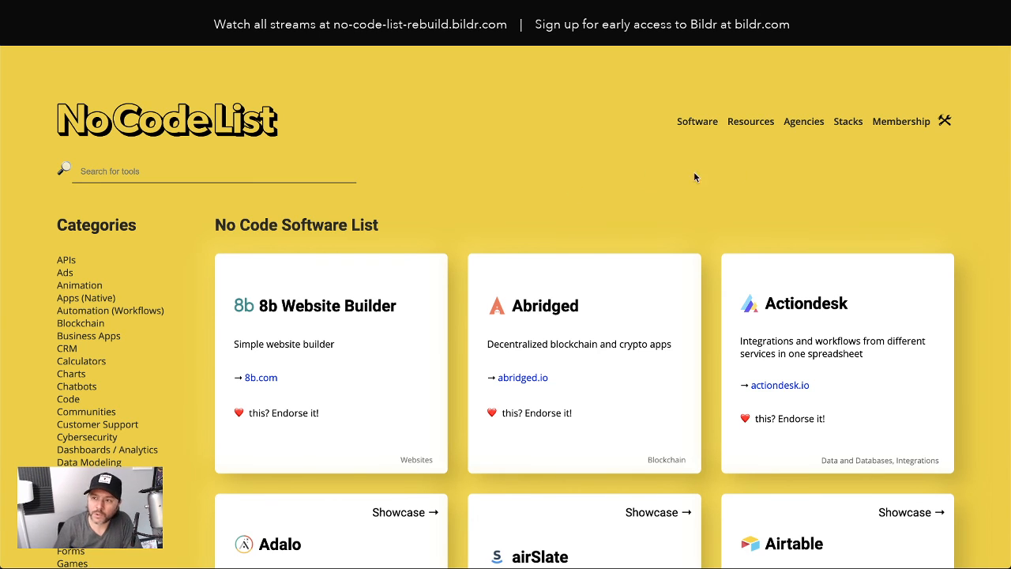
{"action": "scroll", "coordinate": [737, 415], "scroll_direction": "down", "scroll_amount": 1}
{"action": "scroll", "coordinate": [782, 434], "scroll_direction": "down", "scroll_amount": 1}
{"action": "left_click", "coordinate": [826, 452]}
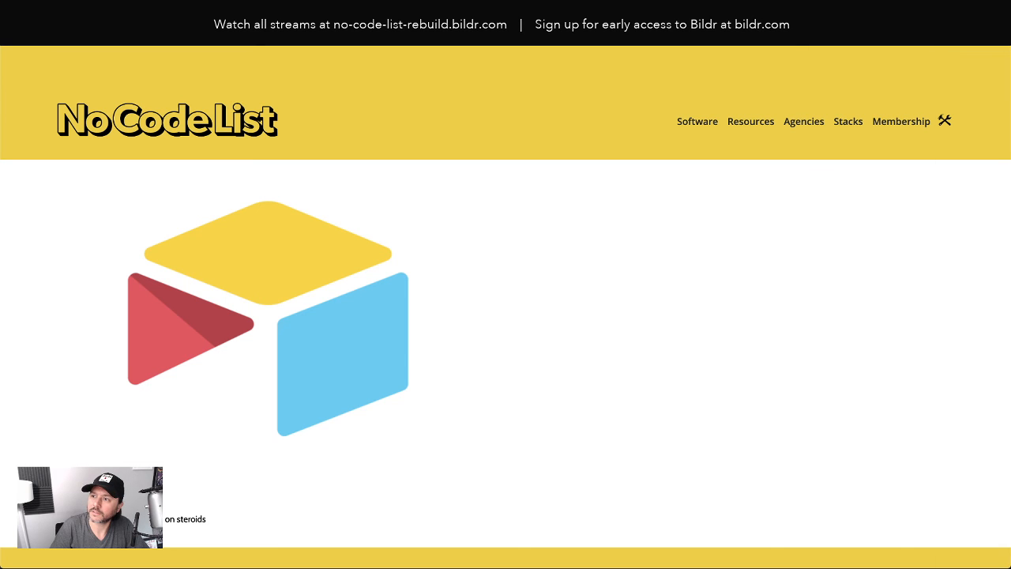
{"action": "left_click", "coordinate": [1001, 8]}
{"action": "scroll", "coordinate": [923, 74], "scroll_direction": "up", "scroll_amount": 3}
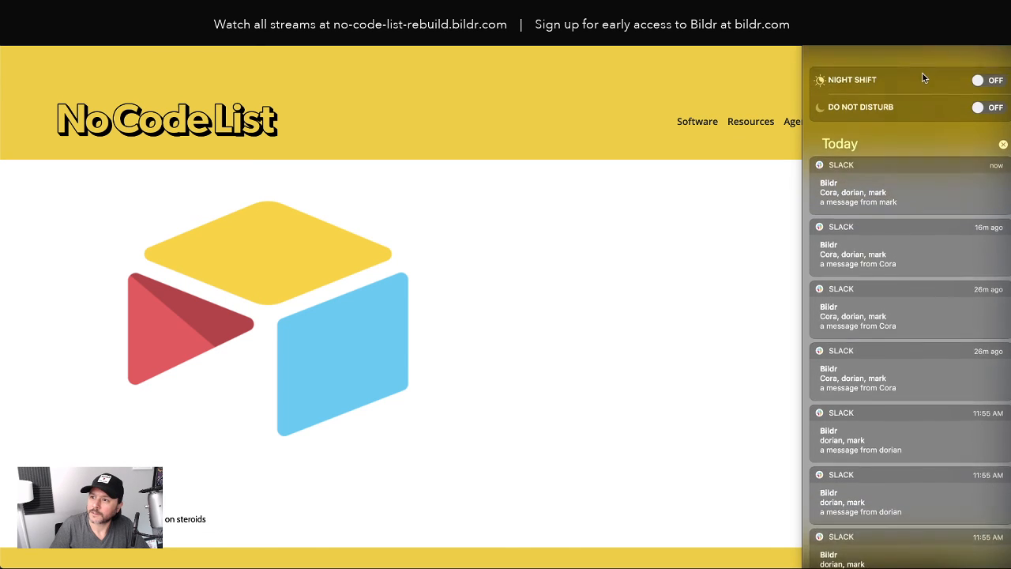
{"action": "left_click", "coordinate": [984, 79]}
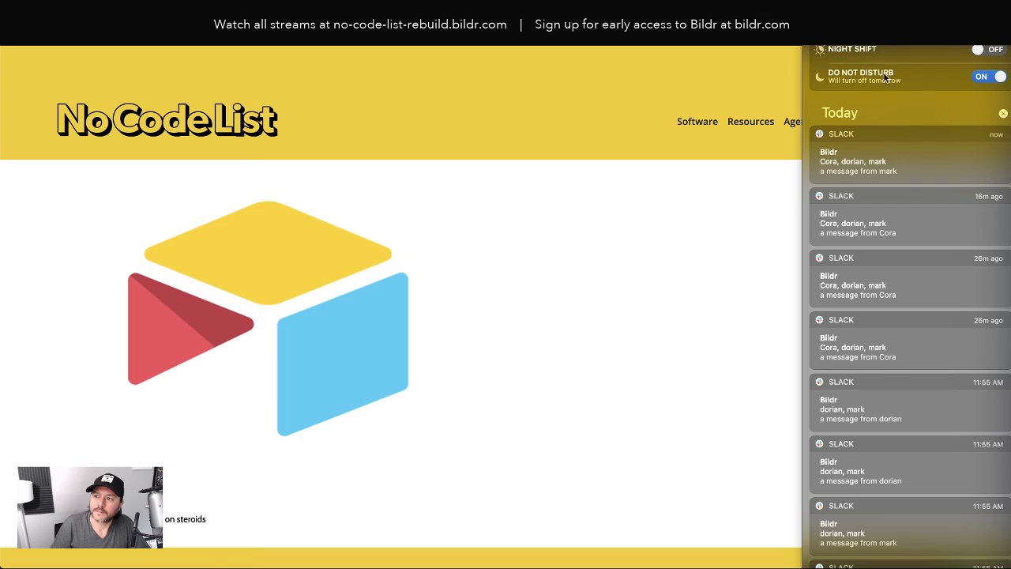
{"action": "left_click", "coordinate": [701, 78]}
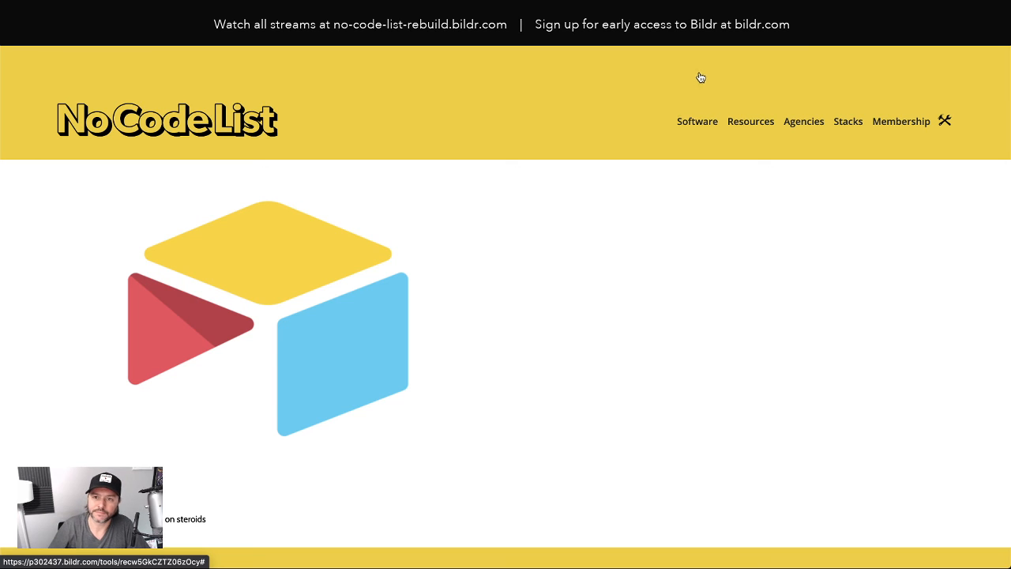
On nocodelist.co, open the Software listing and follow Adalo's 'this tool? Endorse it!' link
{"action": "left_click", "coordinate": [490, 11]}
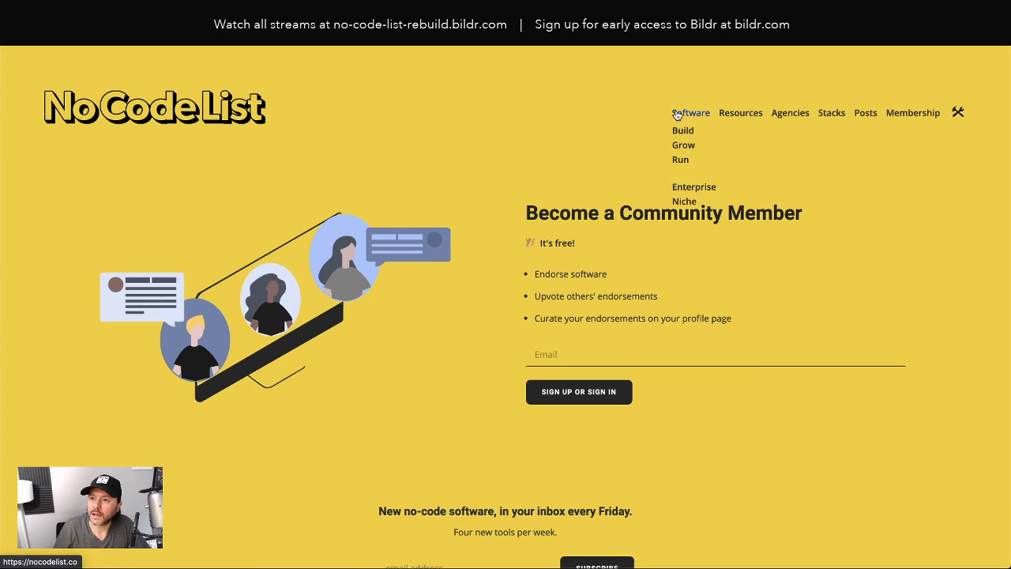
{"action": "left_click", "coordinate": [690, 112]}
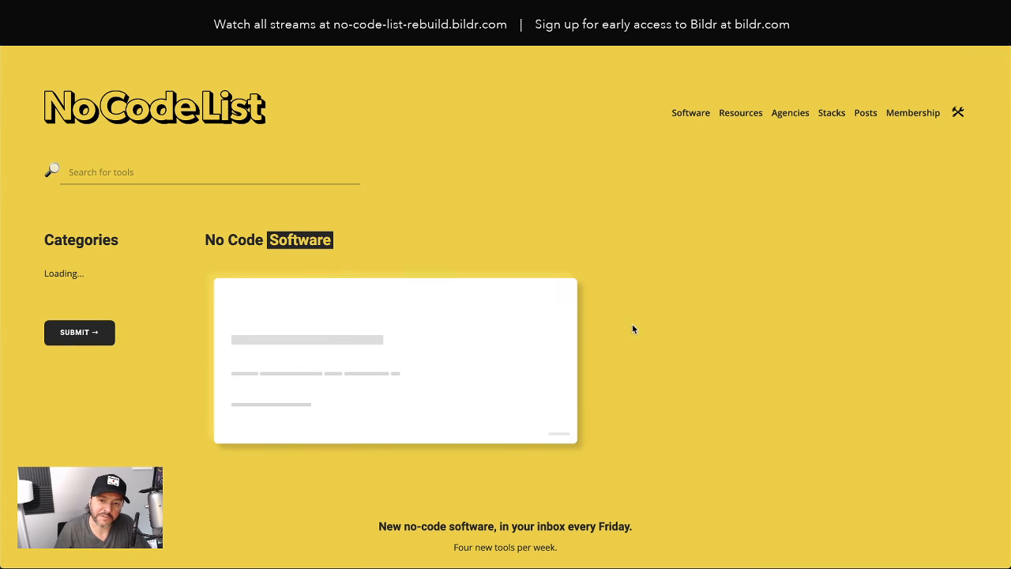
{"action": "scroll", "coordinate": [536, 327], "scroll_direction": "down", "scroll_amount": 1}
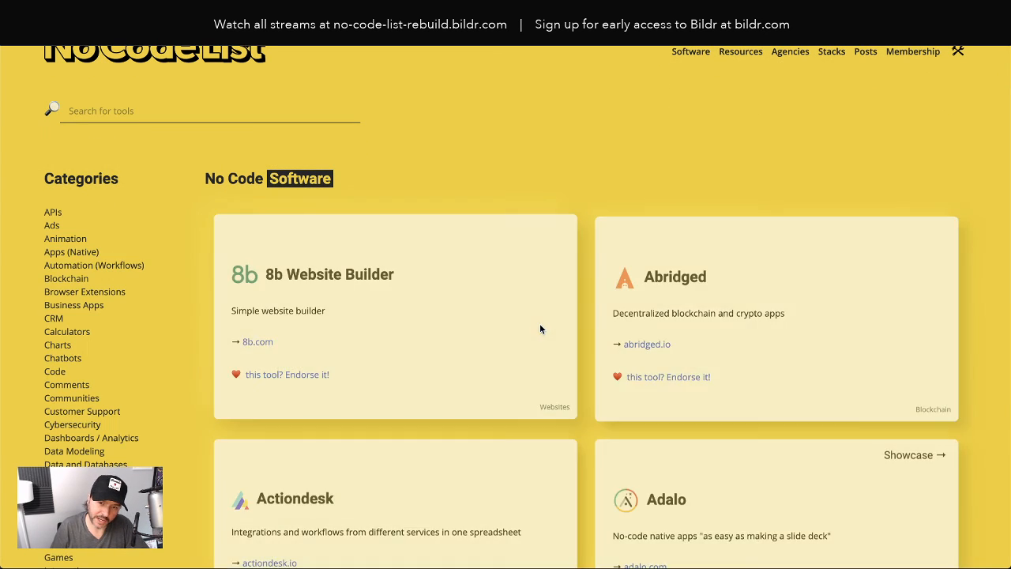
{"action": "scroll", "coordinate": [539, 323], "scroll_direction": "down", "scroll_amount": 1}
{"action": "scroll", "coordinate": [769, 406], "scroll_direction": "down", "scroll_amount": 2}
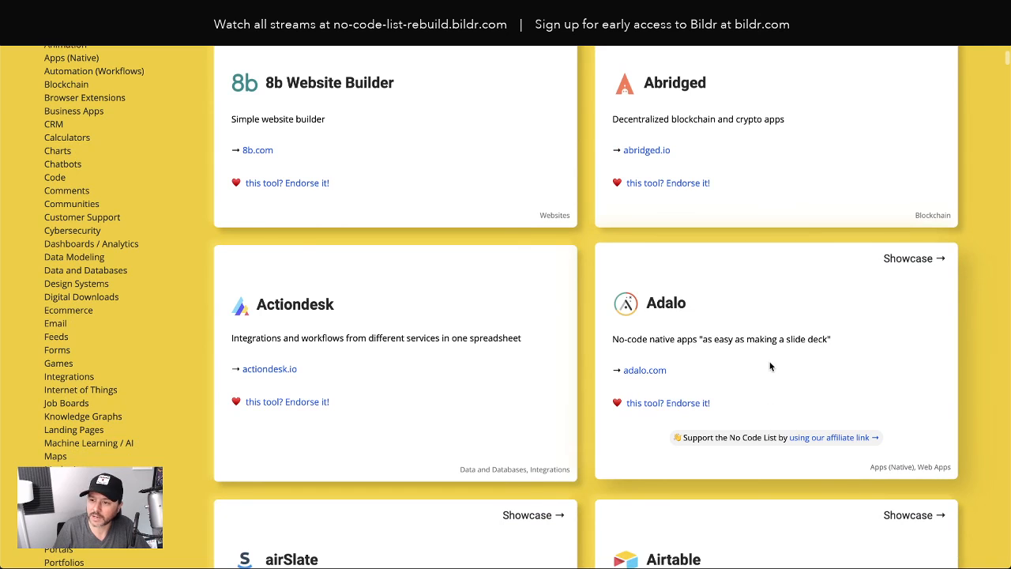
{"action": "left_click", "coordinate": [689, 402]}
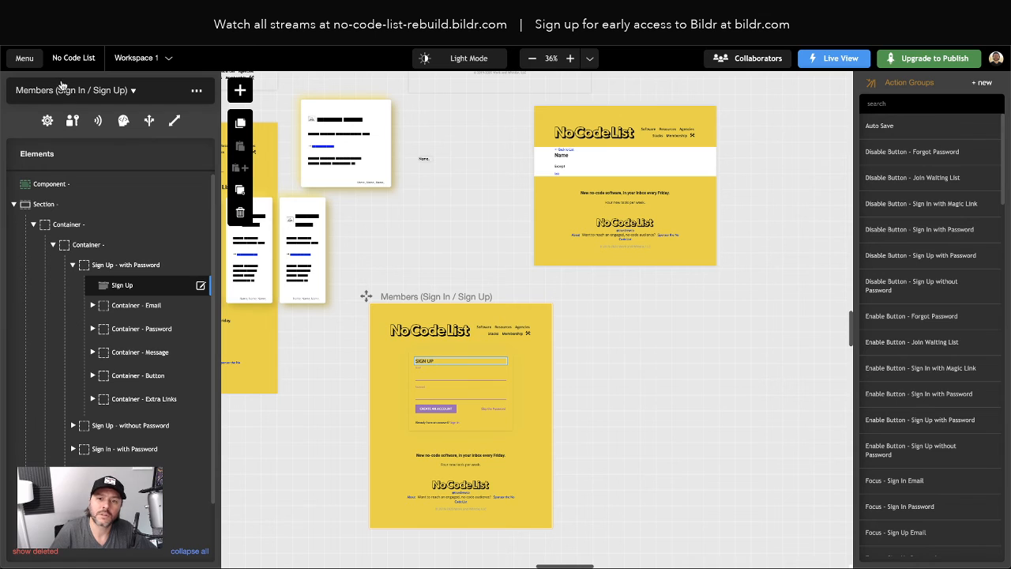
Pan around the artboards and open Bildr's project menu with Data Collections and End Users
{"action": "scroll", "coordinate": [387, 235], "scroll_direction": "left", "scroll_amount": 10}
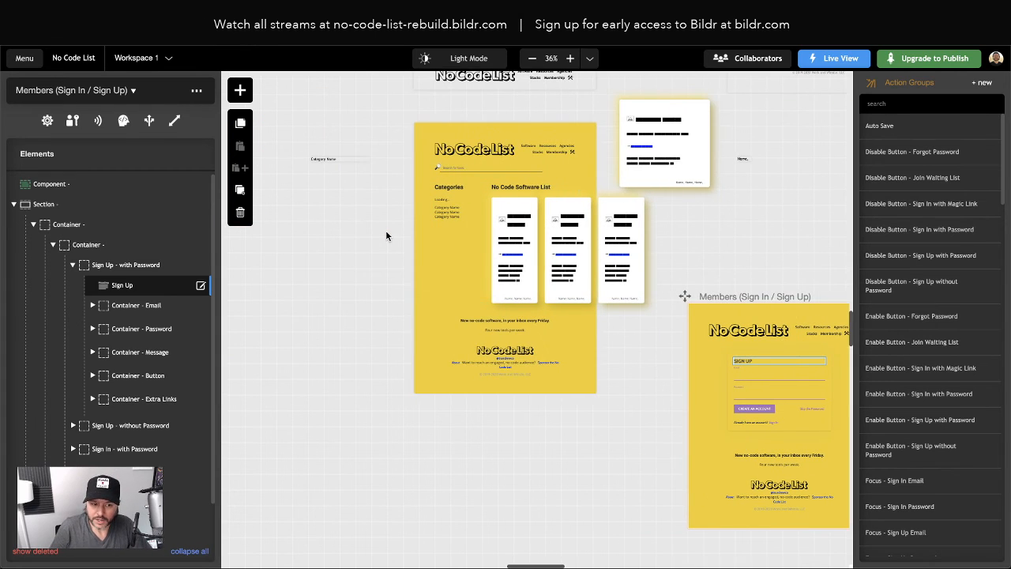
{"action": "scroll", "coordinate": [387, 232], "scroll_direction": "up", "scroll_amount": 1}
{"action": "scroll", "coordinate": [392, 233], "scroll_direction": "right", "scroll_amount": 4}
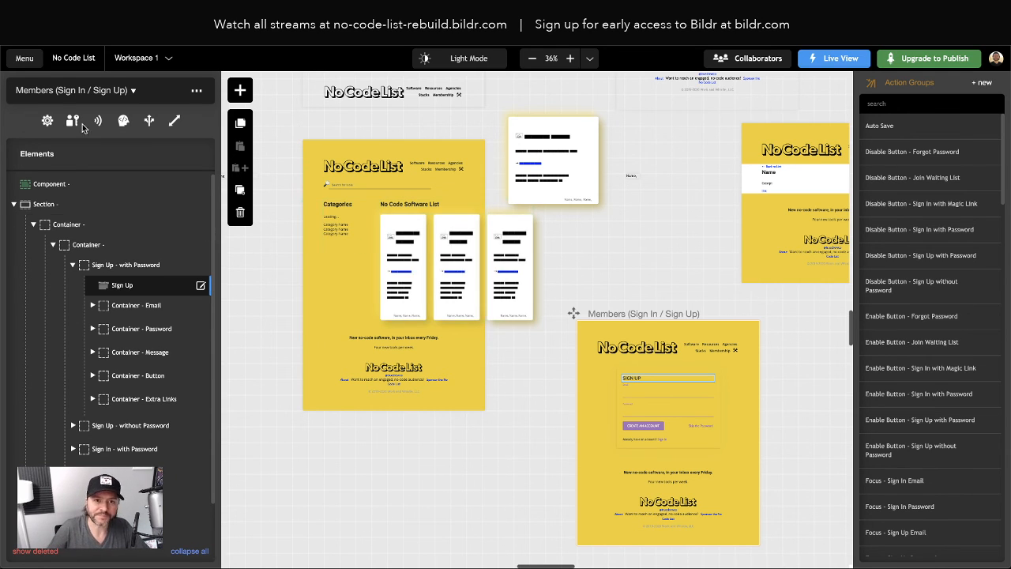
{"action": "left_click", "coordinate": [25, 60]}
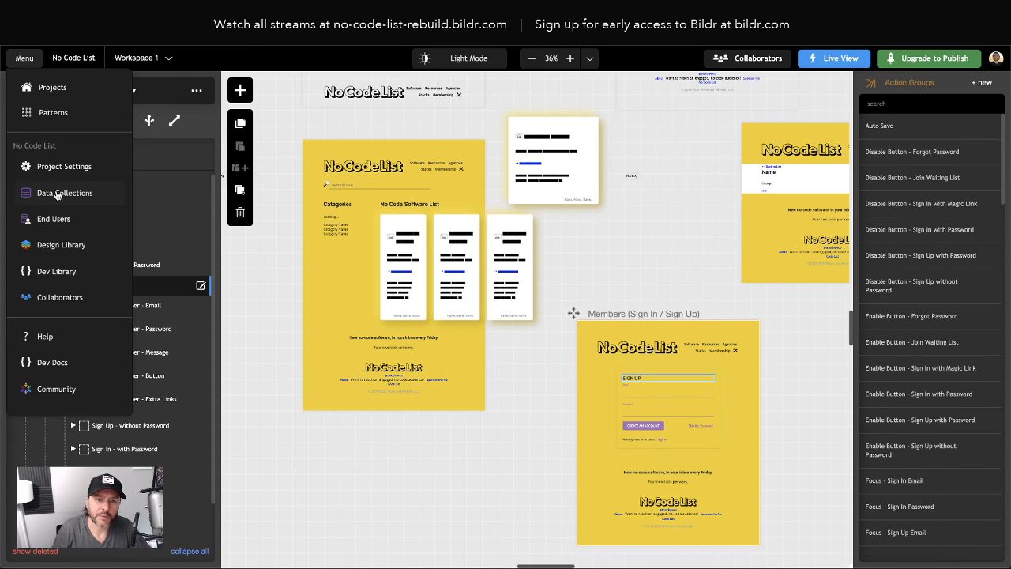
Create a new data collection named 'Comments' from Data Collections
{"action": "left_click", "coordinate": [82, 196]}
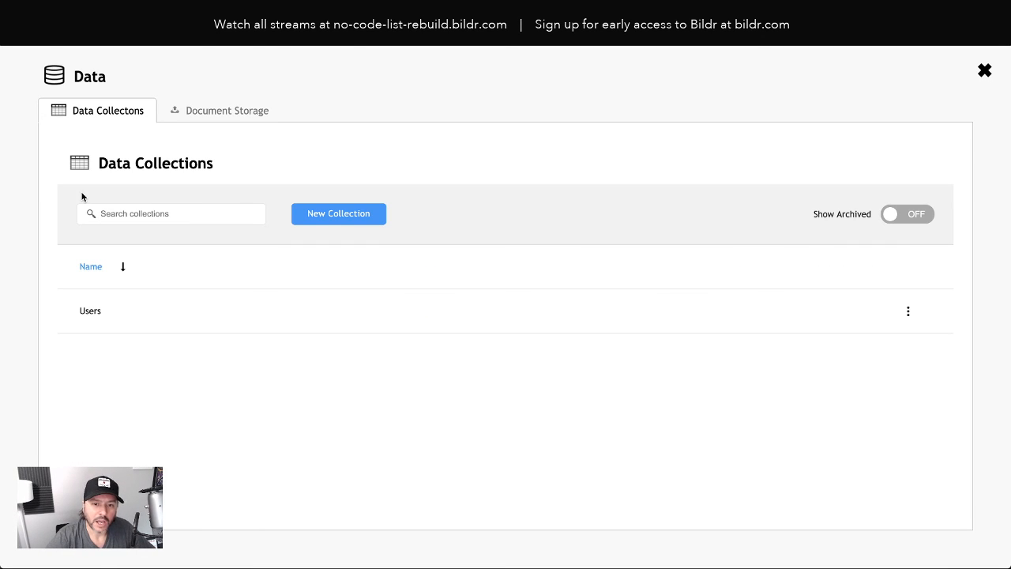
{"action": "left_click", "coordinate": [339, 216]}
{"action": "type", "text": "Comment"}
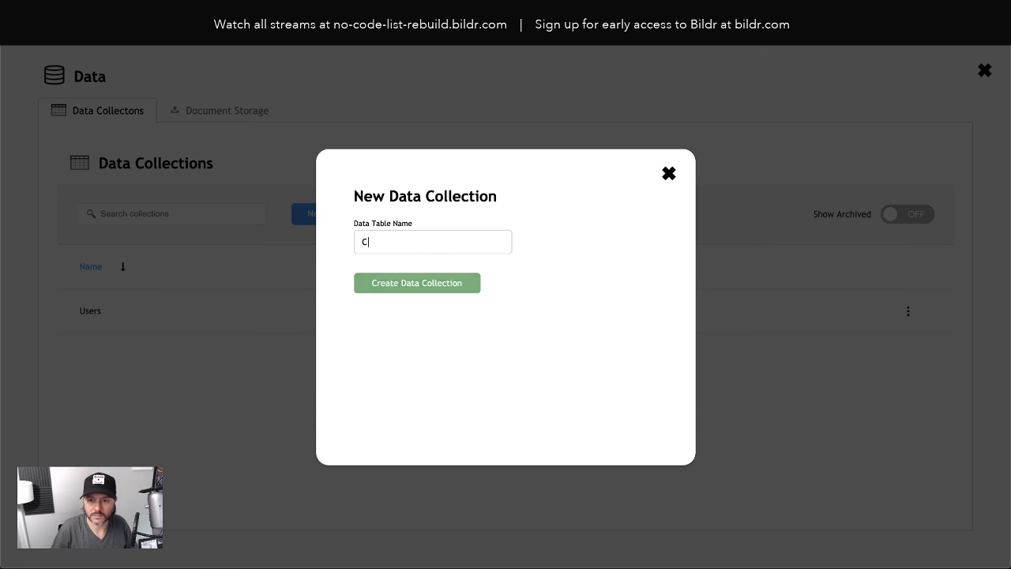
{"action": "type", "text": "s"}
{"action": "left_click", "coordinate": [400, 291]}
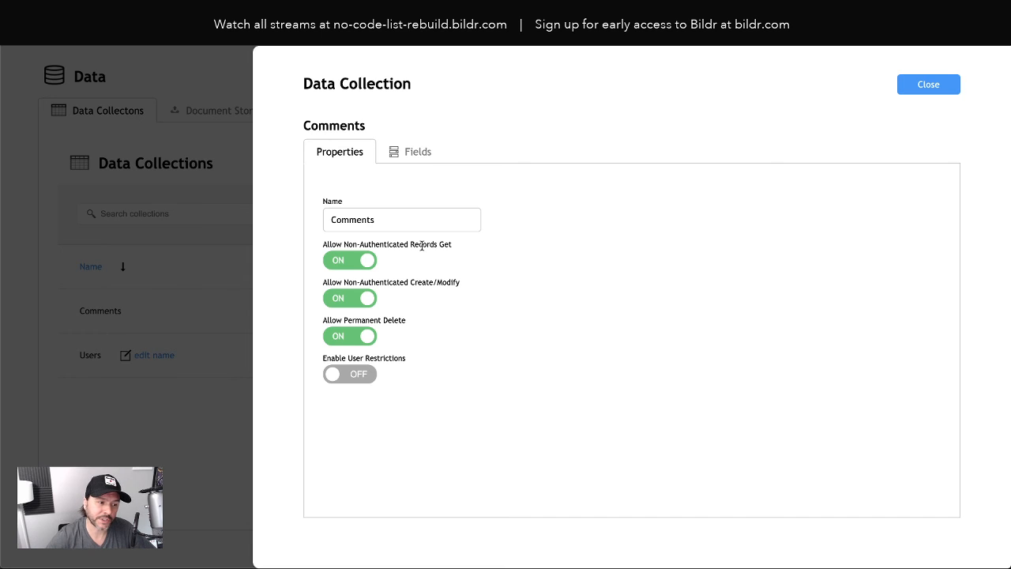
{"action": "left_click", "coordinate": [397, 158]}
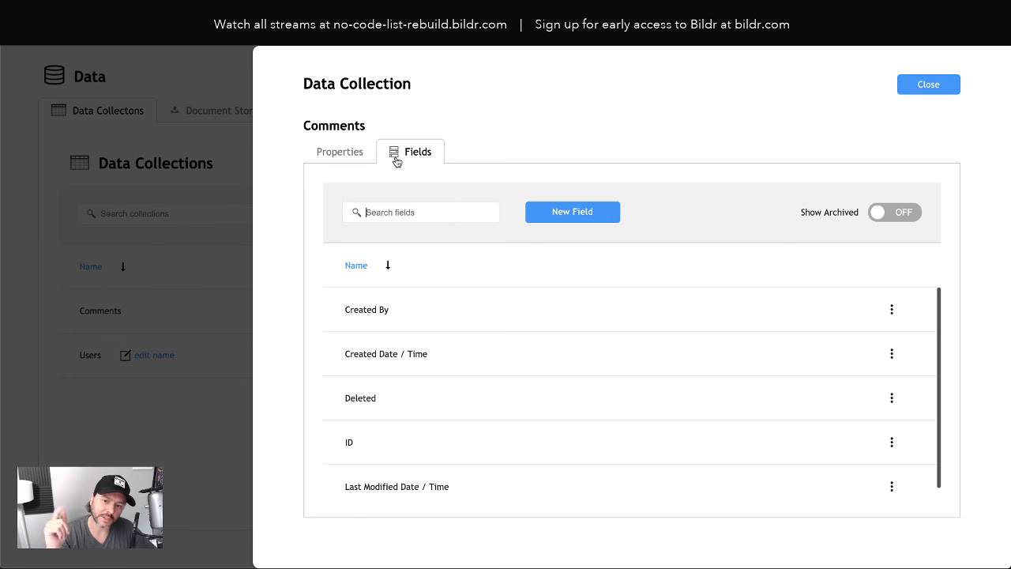
{"action": "scroll", "coordinate": [511, 361], "scroll_direction": "down", "scroll_amount": 1}
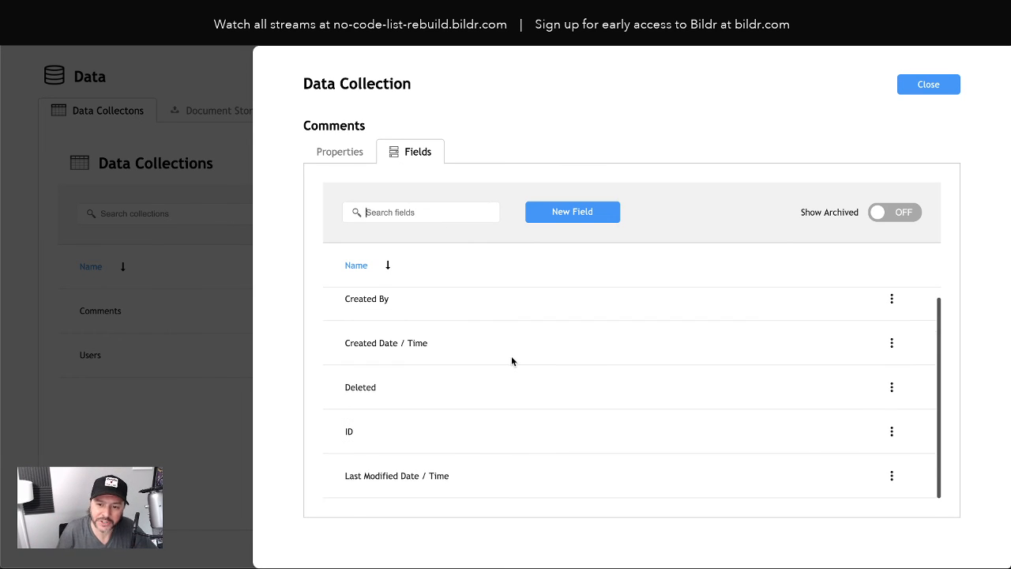
{"action": "scroll", "coordinate": [511, 361], "scroll_direction": "up", "scroll_amount": 1}
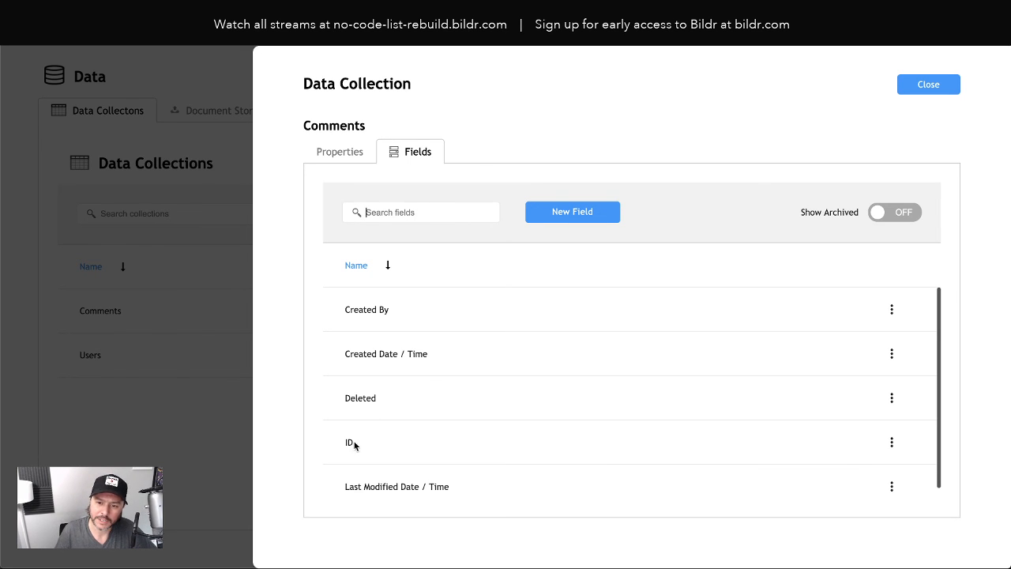
{"action": "scroll", "coordinate": [355, 433], "scroll_direction": "down", "scroll_amount": 1}
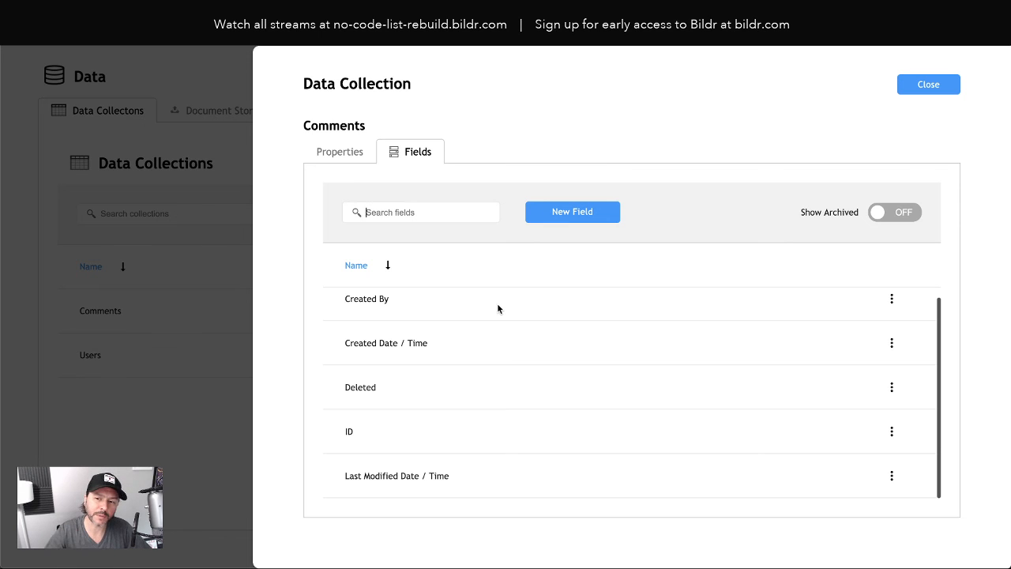
{"action": "scroll", "coordinate": [399, 314], "scroll_direction": "up", "scroll_amount": 1}
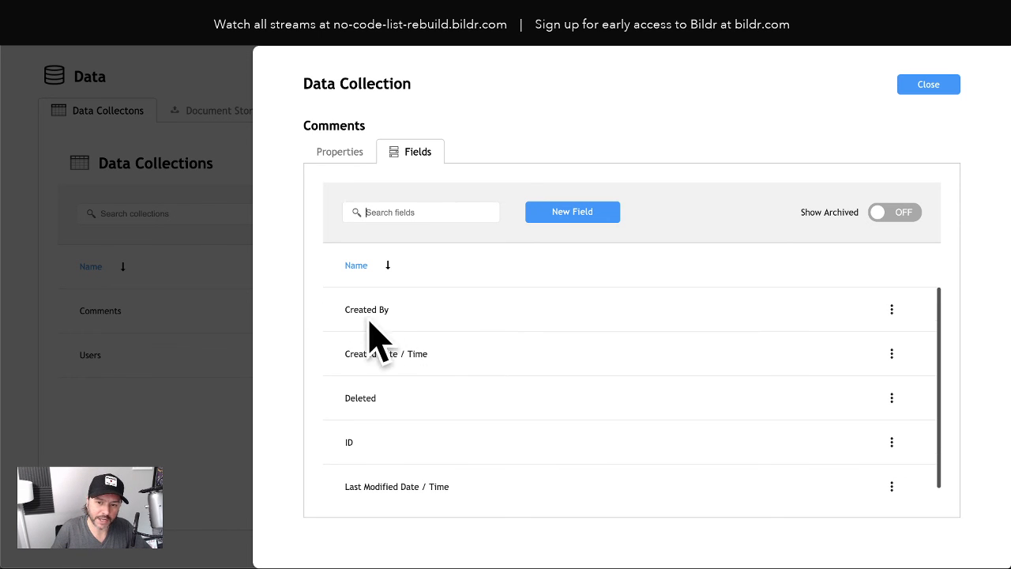
Add the Airtable Record ID field (typed 'Airteble Record ID') to the Comments collection
{"action": "left_click", "coordinate": [582, 214]}
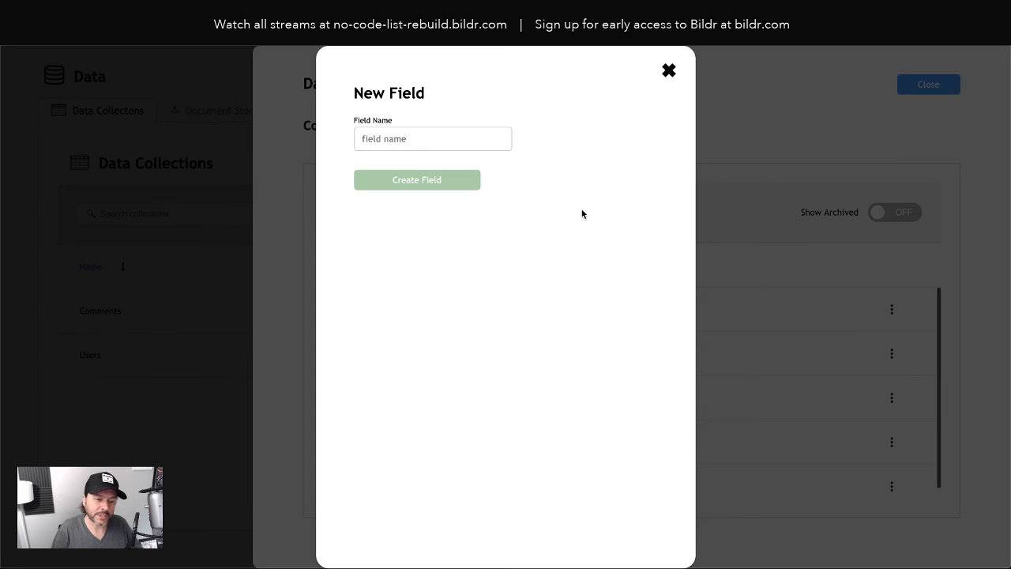
{"action": "type", "text": "Airte"}
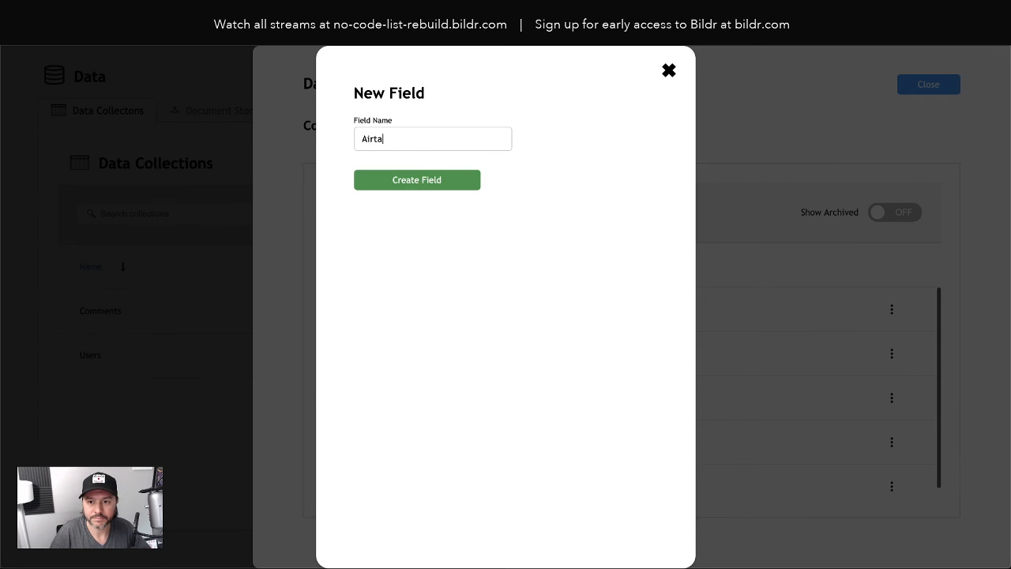
{"action": "type", "text": "ble Record I"}
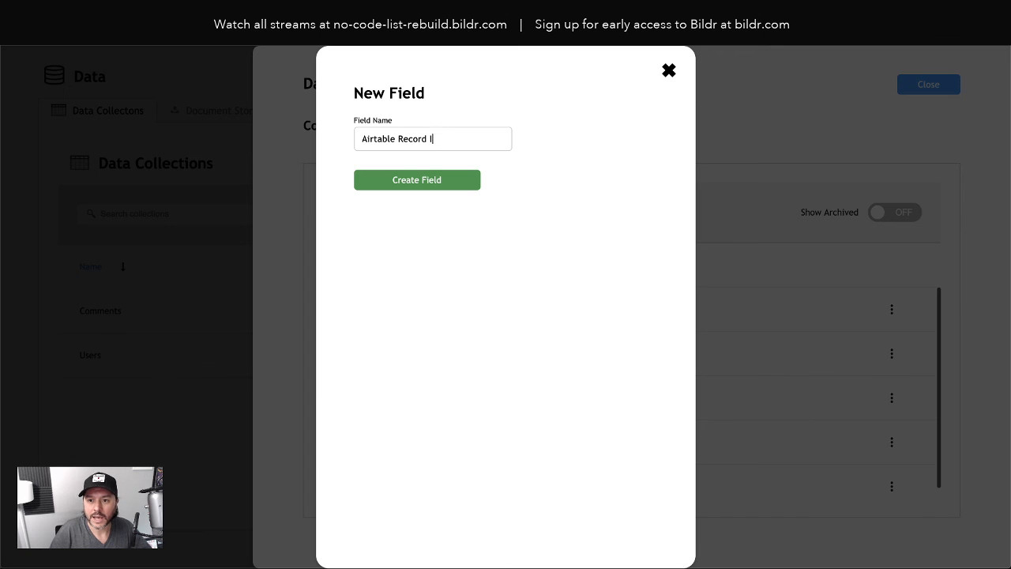
{"action": "type", "text": "D"}
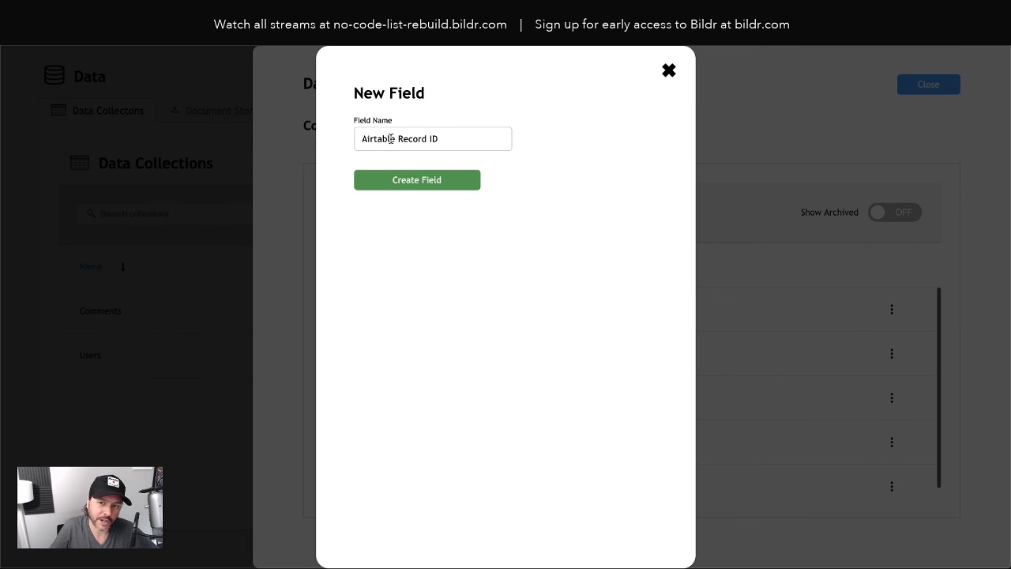
{"action": "left_click", "coordinate": [423, 182]}
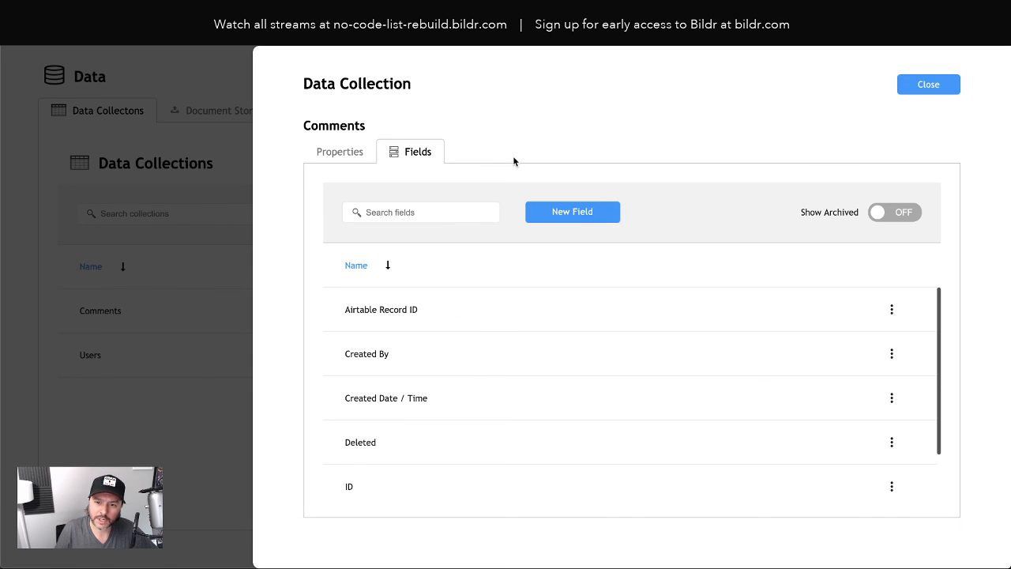
{"action": "left_click", "coordinate": [340, 24]}
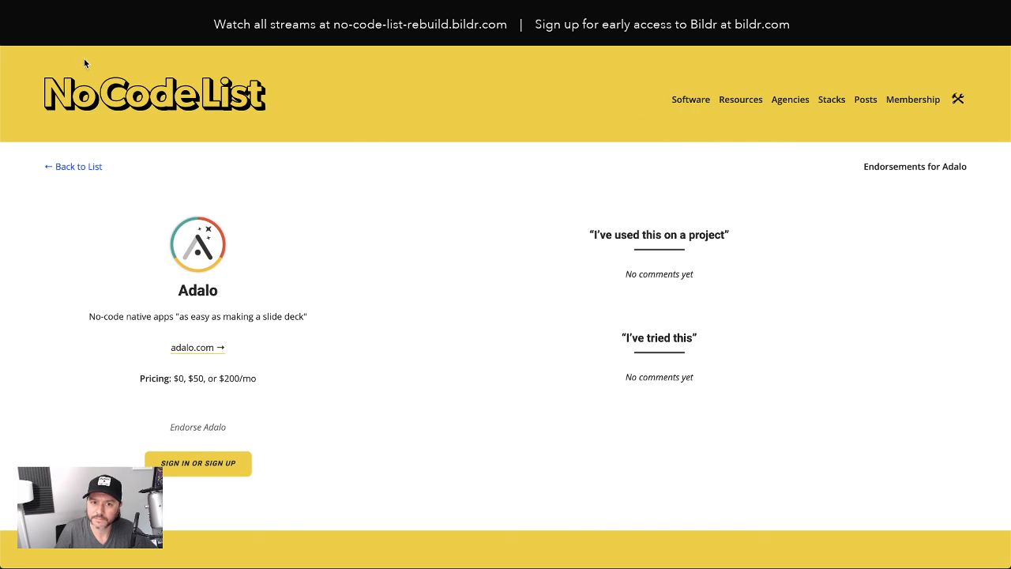
Go back to the software list and open Airtable's '1 endorsement' page to review it
{"action": "left_click", "coordinate": [87, 170]}
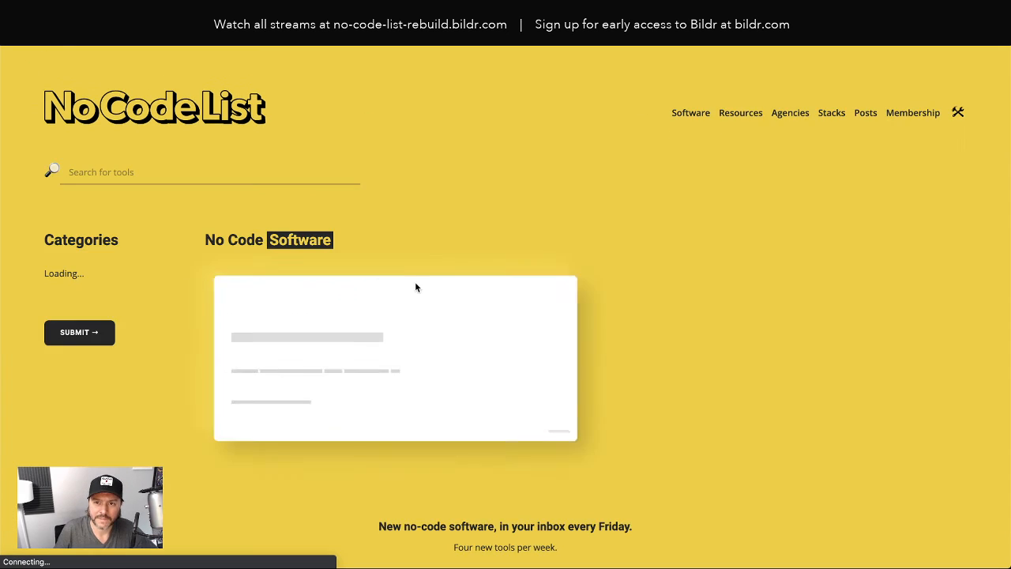
{"action": "scroll", "coordinate": [421, 283], "scroll_direction": "down", "scroll_amount": 3}
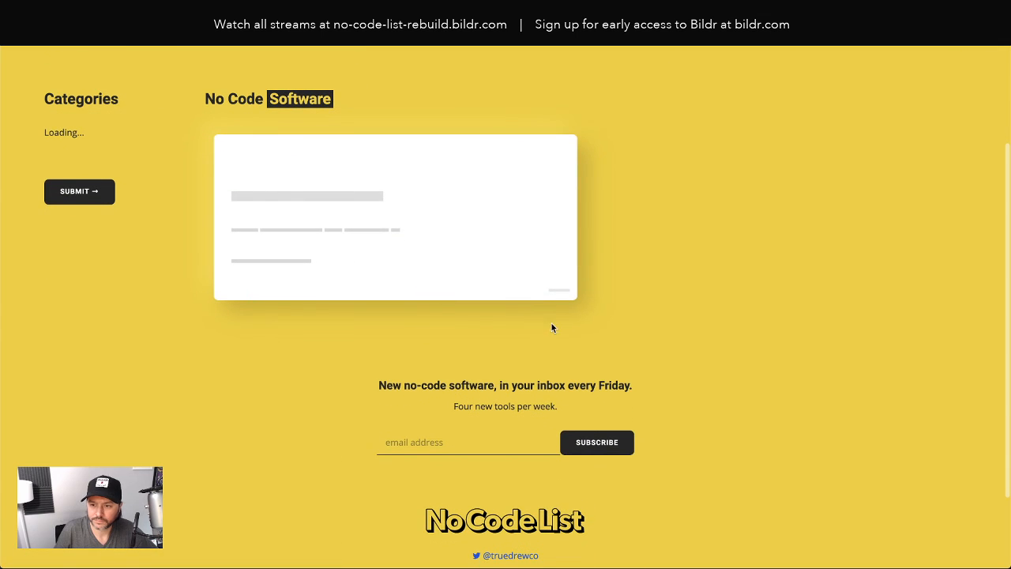
{"action": "scroll", "coordinate": [551, 323], "scroll_direction": "down", "scroll_amount": 2}
{"action": "scroll", "coordinate": [681, 359], "scroll_direction": "down", "scroll_amount": 2}
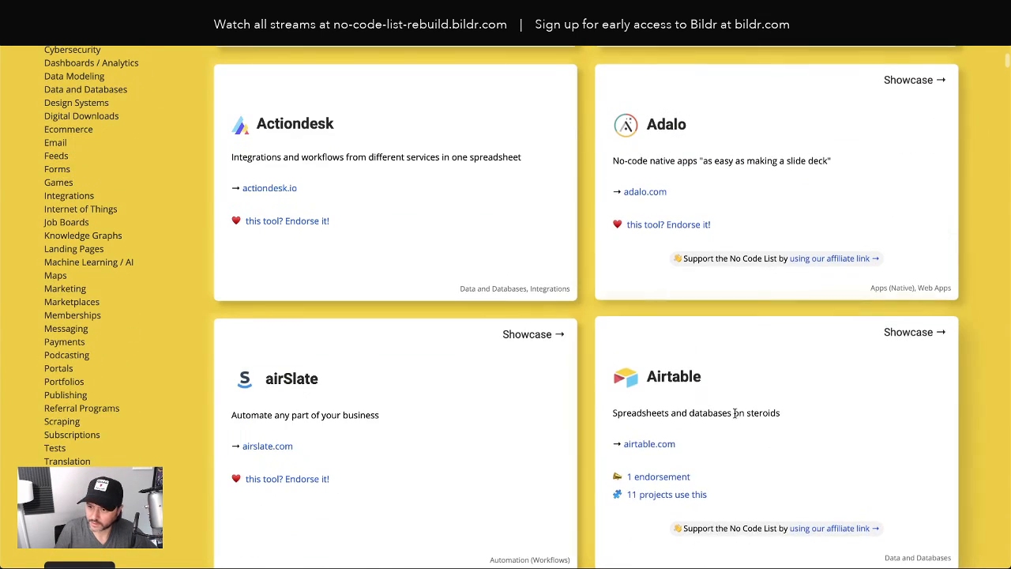
{"action": "left_click", "coordinate": [673, 477]}
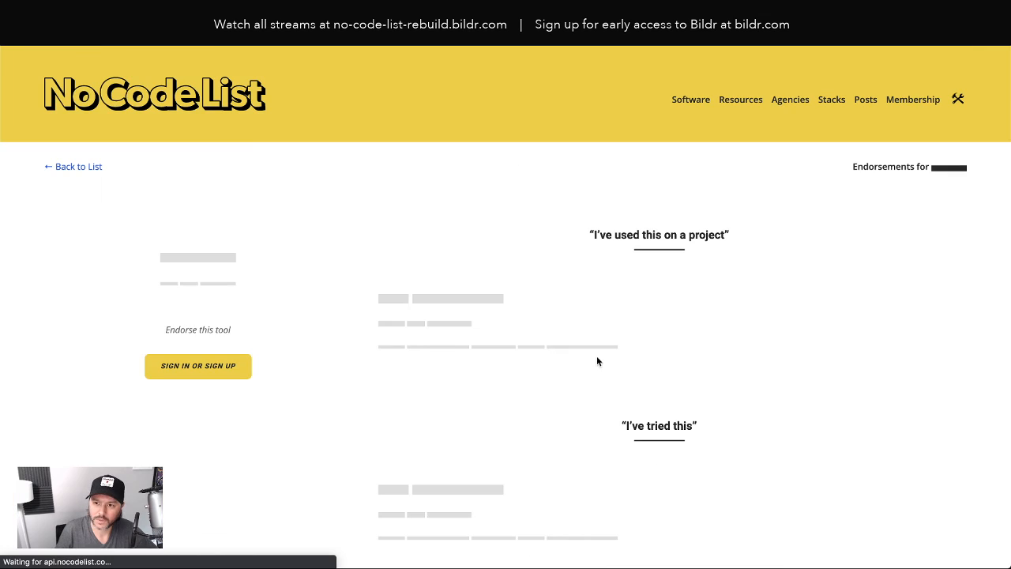
{"action": "scroll", "coordinate": [512, 335], "scroll_direction": "down", "scroll_amount": 1}
{"action": "left_click_drag", "start_coordinate": [392, 220], "coordinate": [526, 221]}
{"action": "left_click", "coordinate": [402, 246]}
{"action": "scroll", "coordinate": [428, 332], "scroll_direction": "down", "scroll_amount": 1}
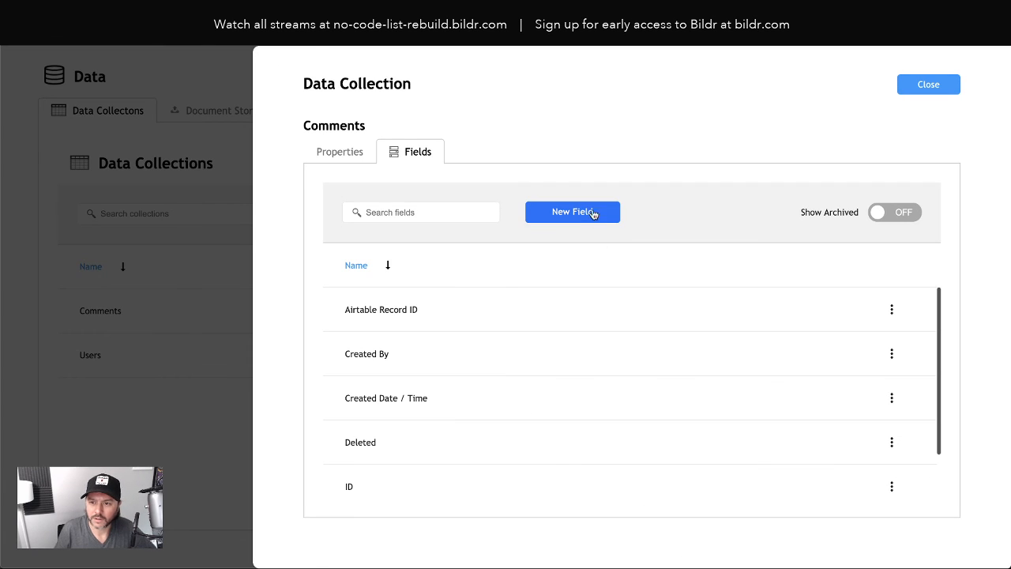
Add Title and Description fields to the Comments collection
{"action": "left_click", "coordinate": [586, 211]}
{"action": "type", "text": "Title"}
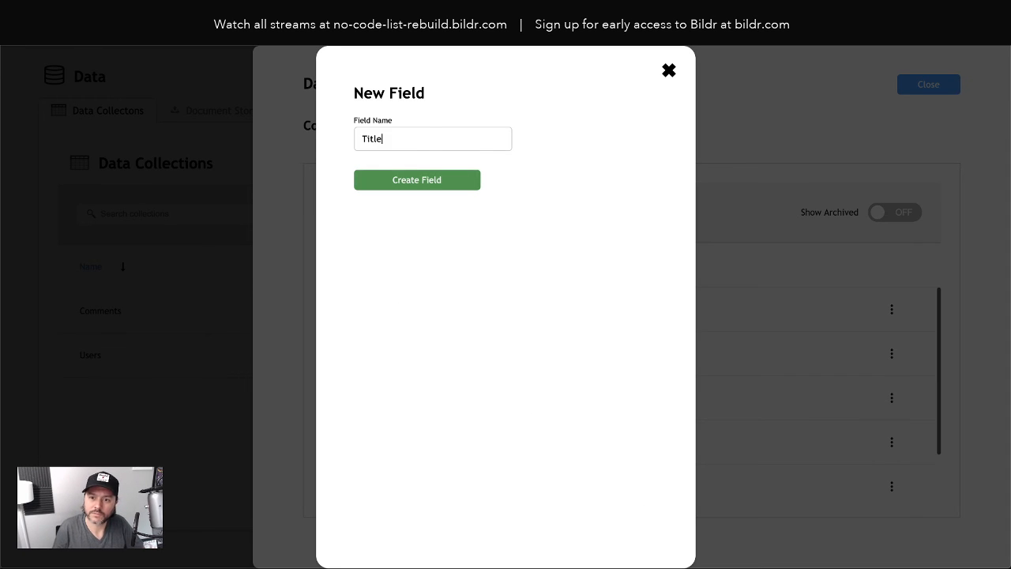
{"action": "left_click", "coordinate": [434, 181]}
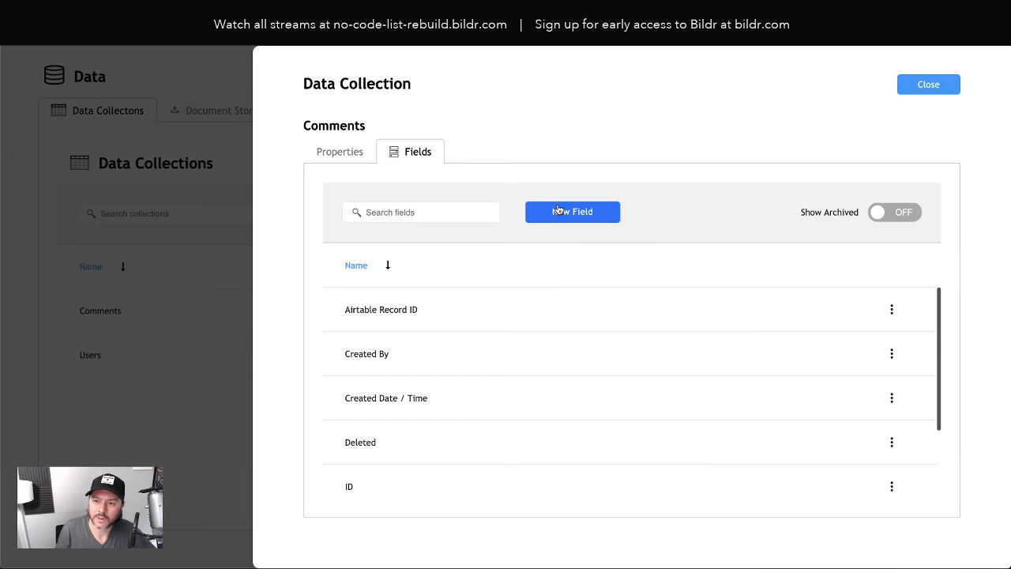
{"action": "left_click", "coordinate": [557, 208]}
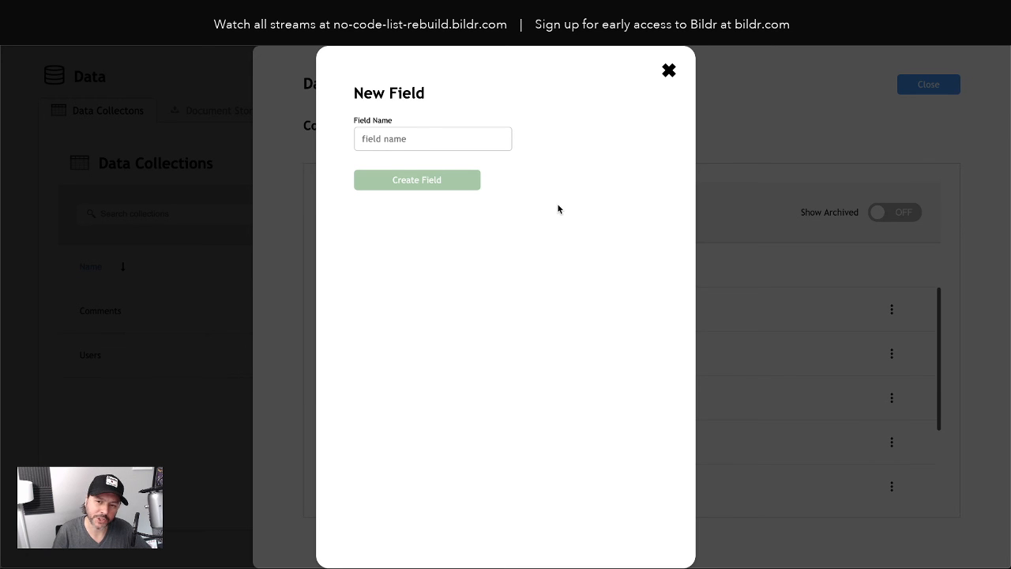
{"action": "type", "text": "Descip"}
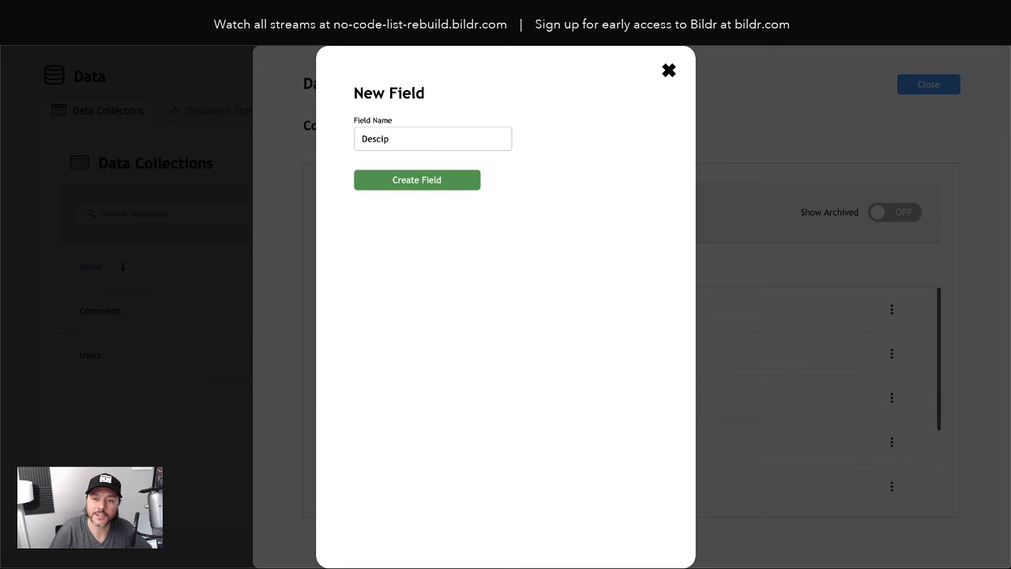
{"action": "key", "text": "BackSpace"}
{"action": "key", "text": "BackSpace"}
{"action": "type", "text": "ro"}
{"action": "key", "text": "BackSpace"}
{"action": "type", "text": "iopt"}
{"action": "key", "text": "BackSpace"}
{"action": "key", "text": "BackSpace"}
{"action": "key", "text": "BackSpace"}
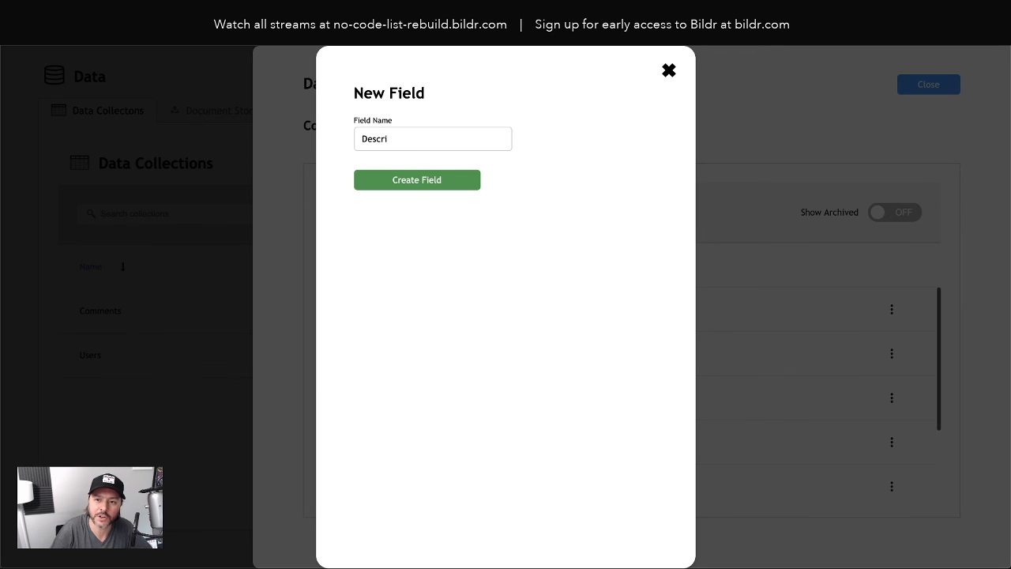
{"action": "type", "text": "ption"}
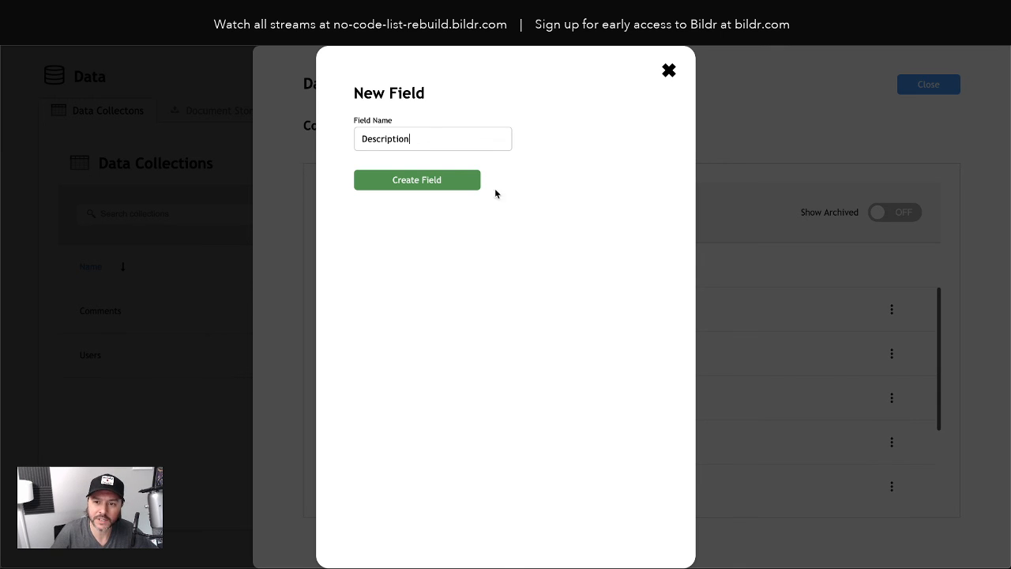
{"action": "left_click", "coordinate": [435, 181]}
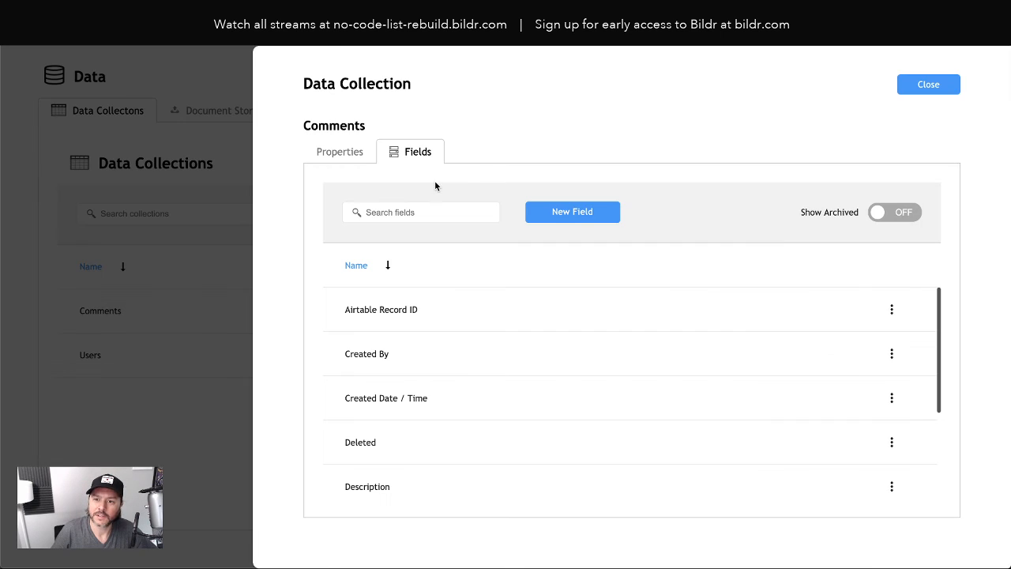
Add an Audience field, then close the Comments collection settings
{"action": "left_click", "coordinate": [558, 215]}
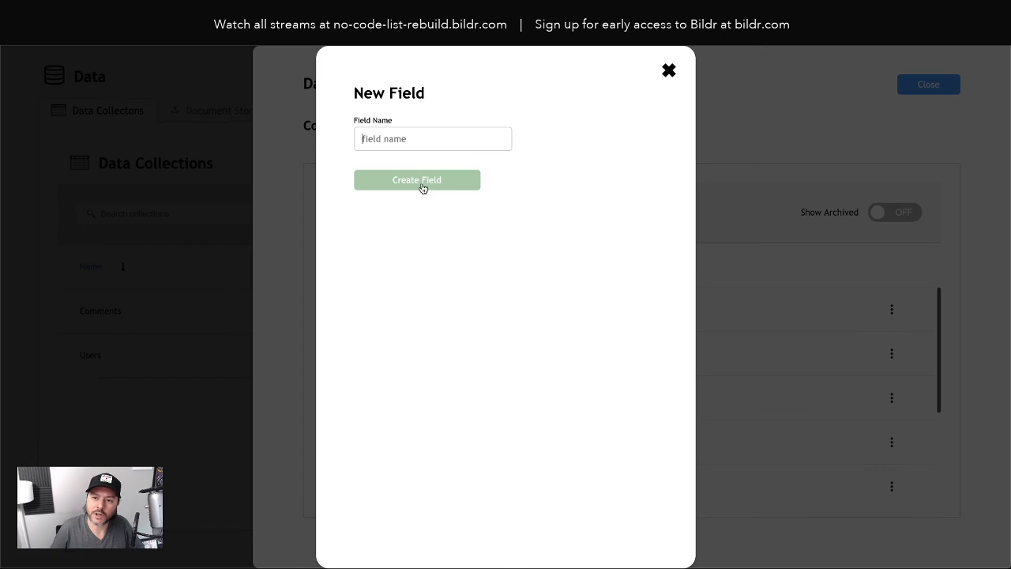
{"action": "left_click", "coordinate": [369, 138]}
{"action": "type", "text": "Audience"}
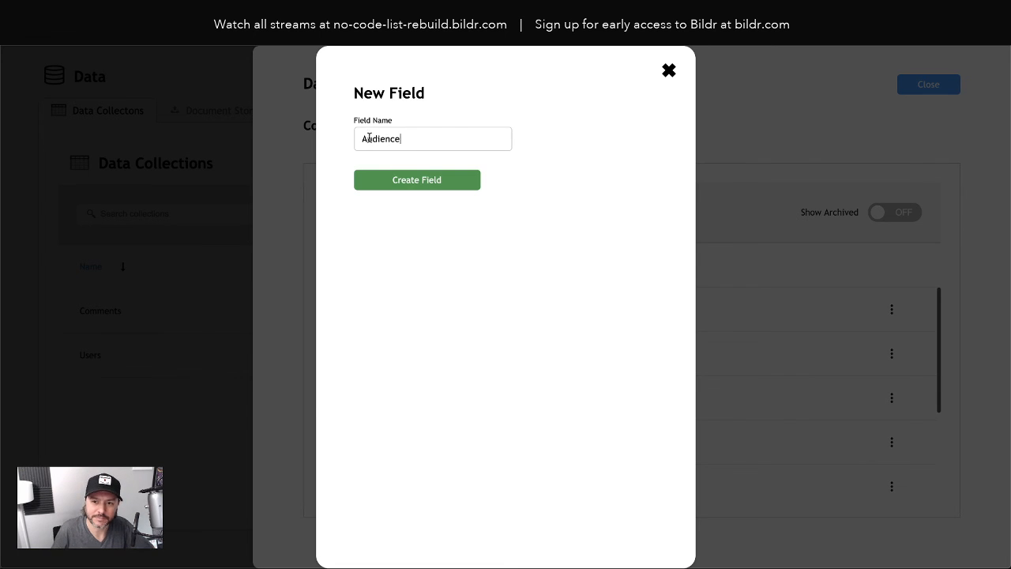
{"action": "left_click", "coordinate": [388, 188]}
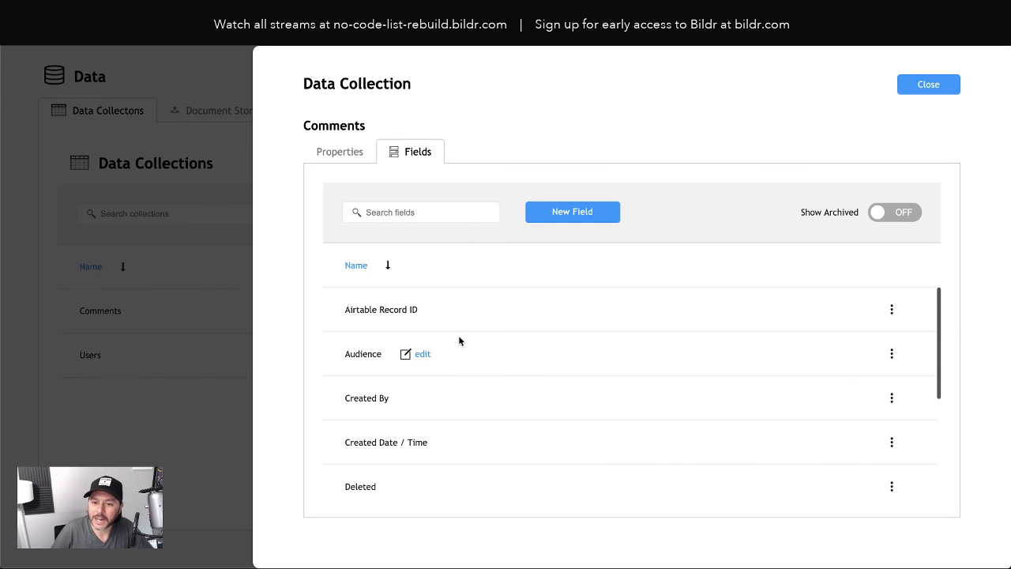
{"action": "left_click", "coordinate": [421, 354]}
{"action": "left_click", "coordinate": [568, 356]}
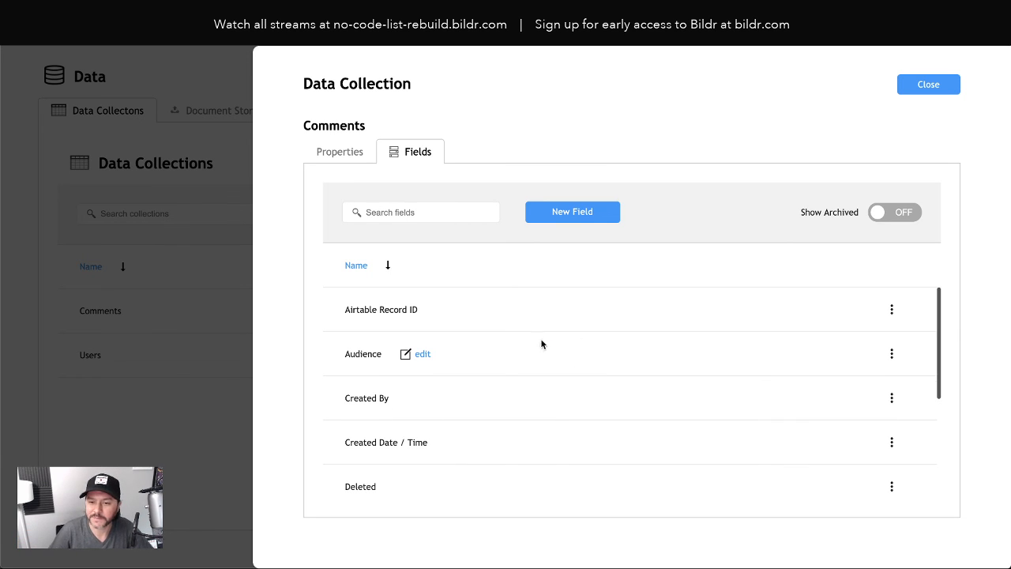
{"action": "left_click", "coordinate": [947, 82]}
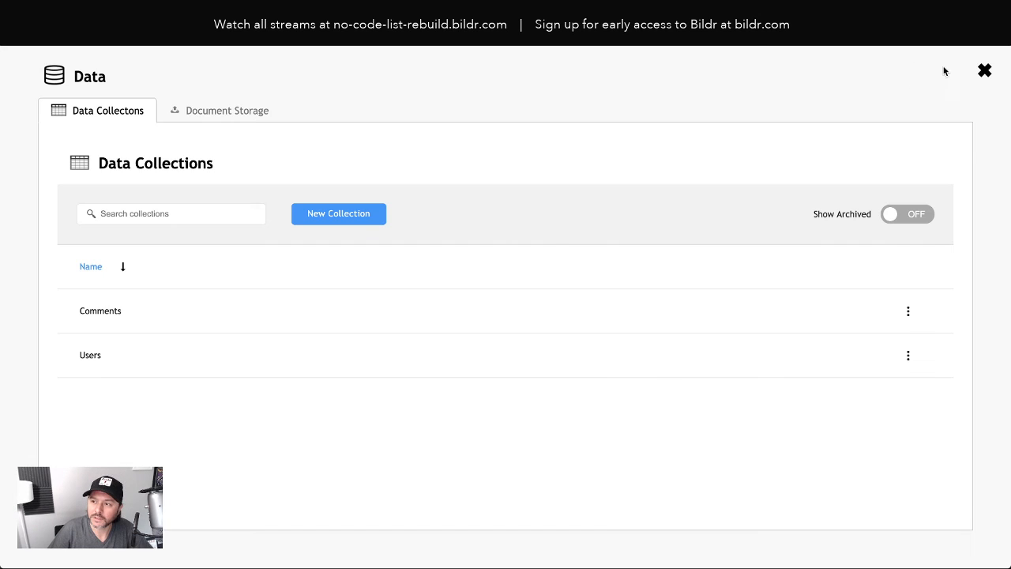
On the design canvas, select the Single Tool page's Paragraph and zoom from 36% to 76%
{"action": "left_click", "coordinate": [984, 71]}
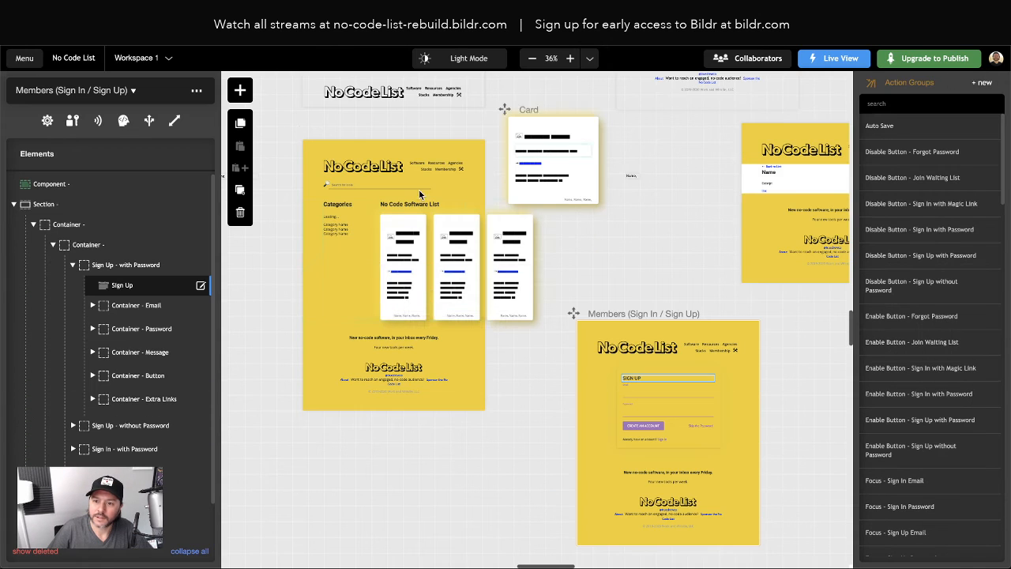
{"action": "scroll", "coordinate": [710, 218], "scroll_direction": "right", "scroll_amount": 3}
{"action": "scroll", "coordinate": [705, 225], "scroll_direction": "right", "scroll_amount": 3}
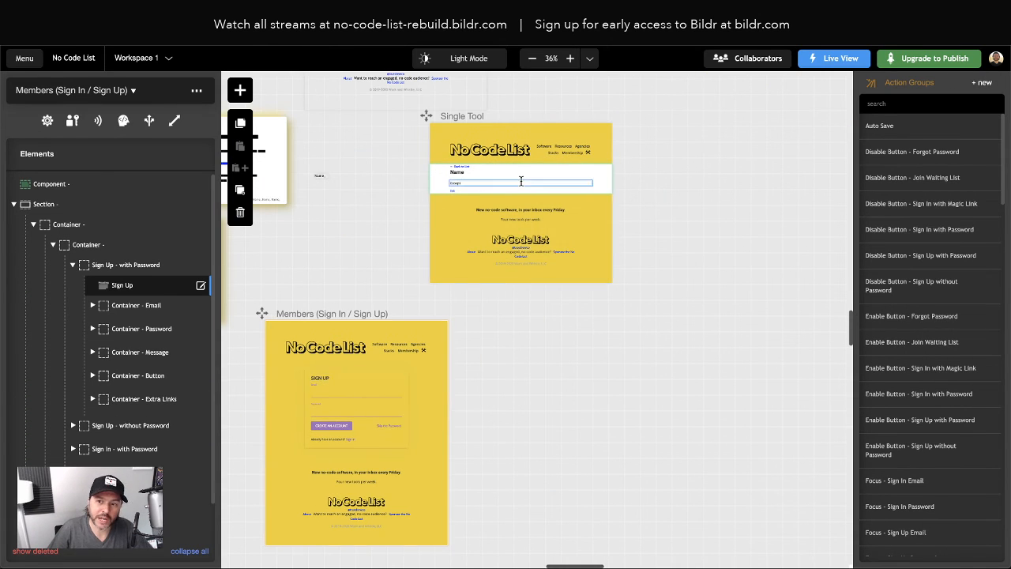
{"action": "left_click", "coordinate": [525, 183]}
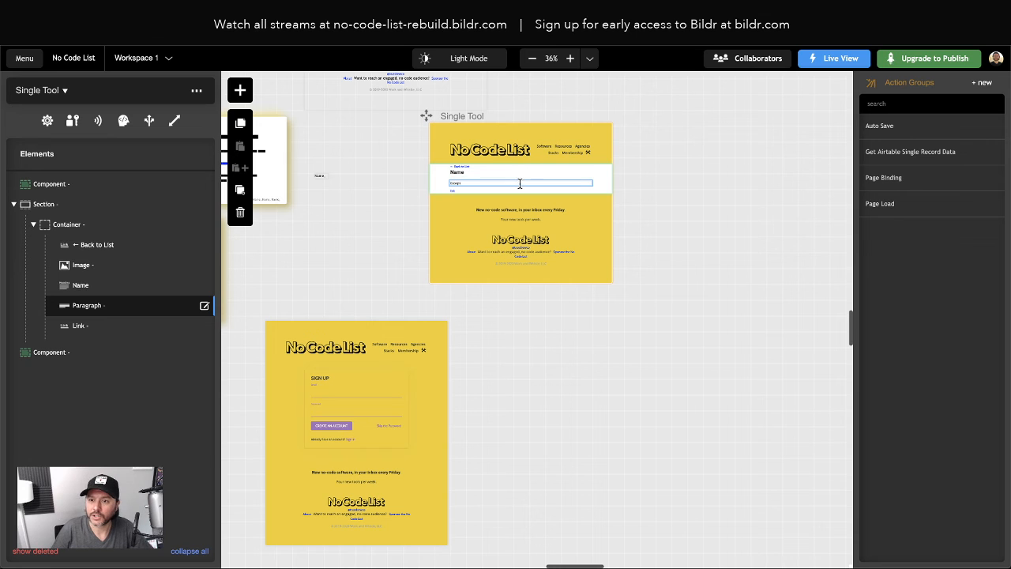
{"action": "left_click", "coordinate": [572, 60]}
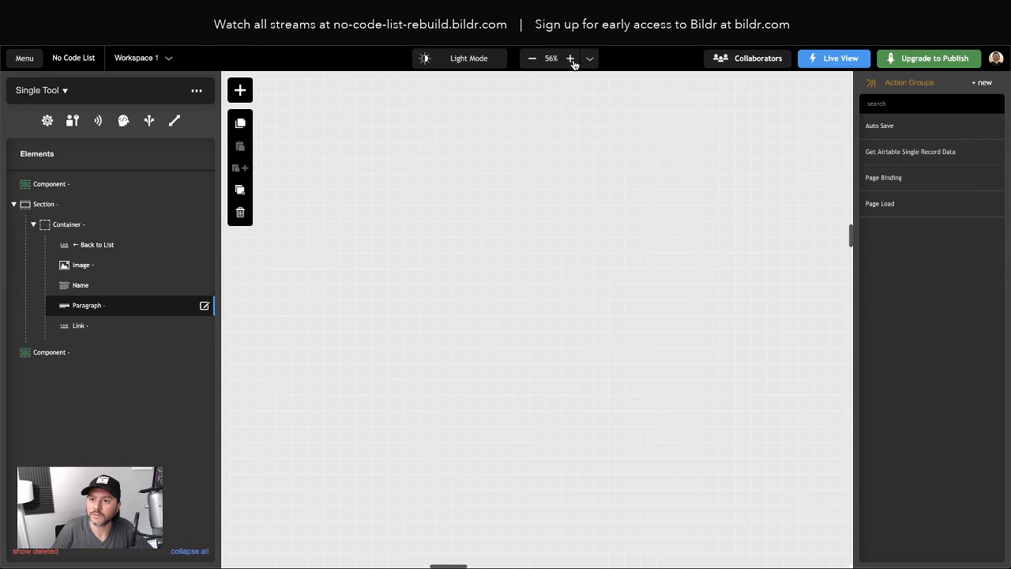
{"action": "left_click", "coordinate": [572, 60]}
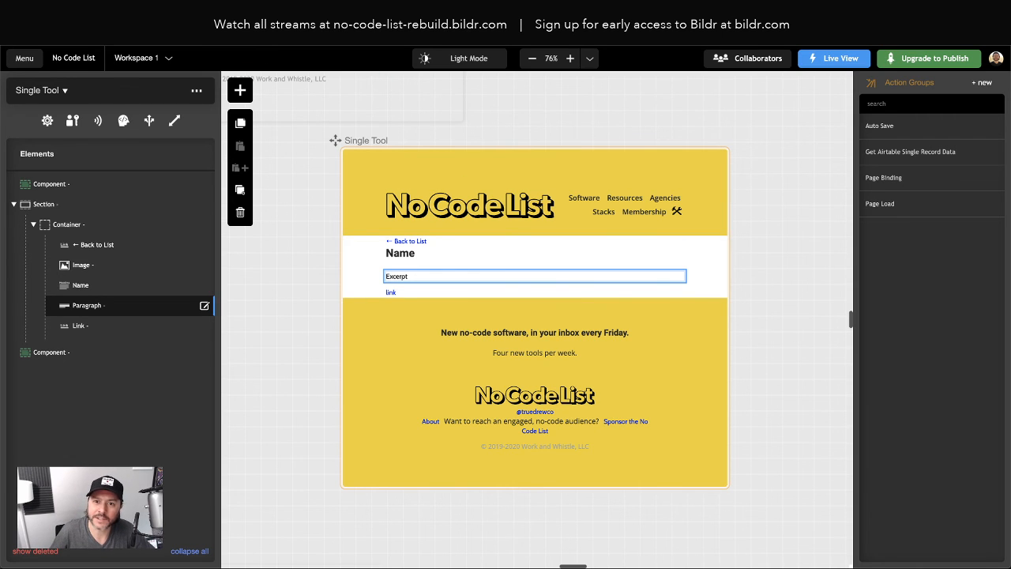
{"action": "key", "text": "ctrl+Tab"}
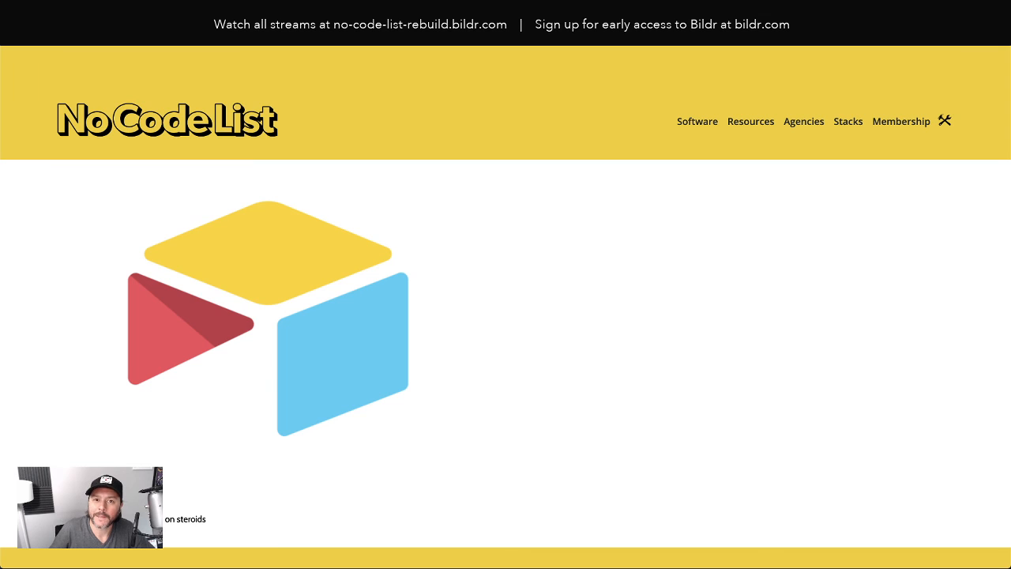
{"action": "key", "text": "ctrl+Tab"}
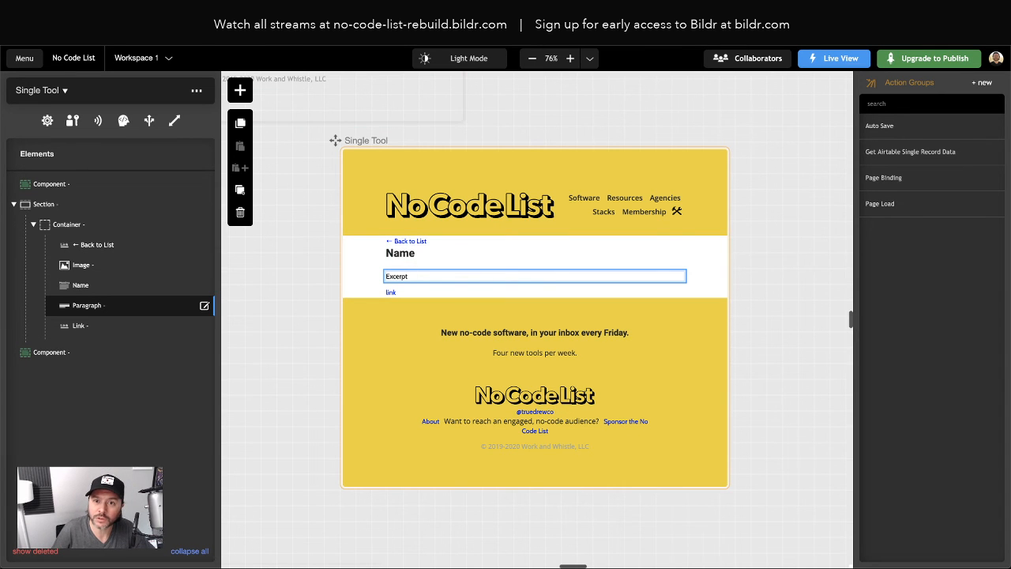
{"action": "key", "text": "ctrl+Tab"}
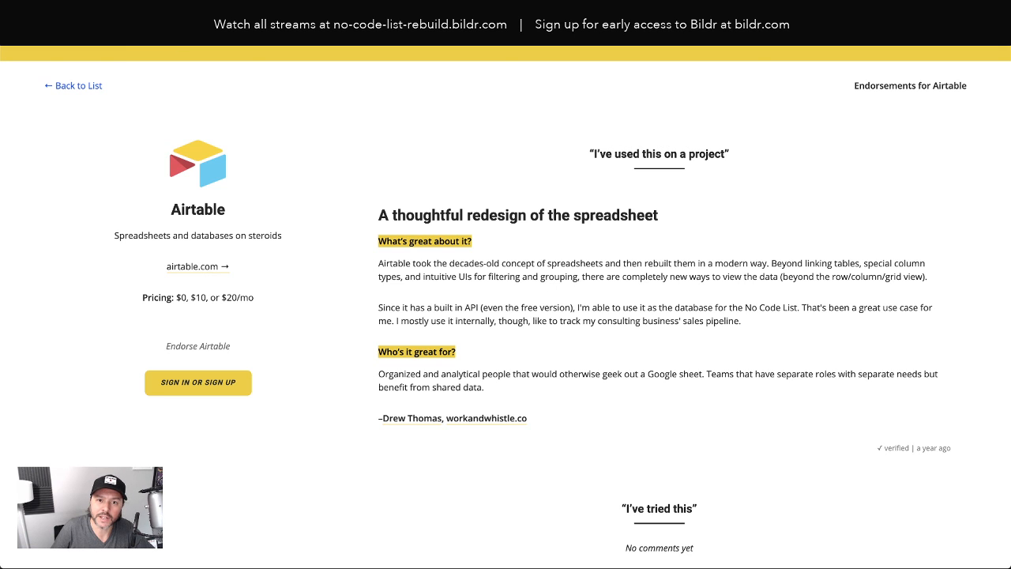
{"action": "key", "text": "ctrl+shift+Tab"}
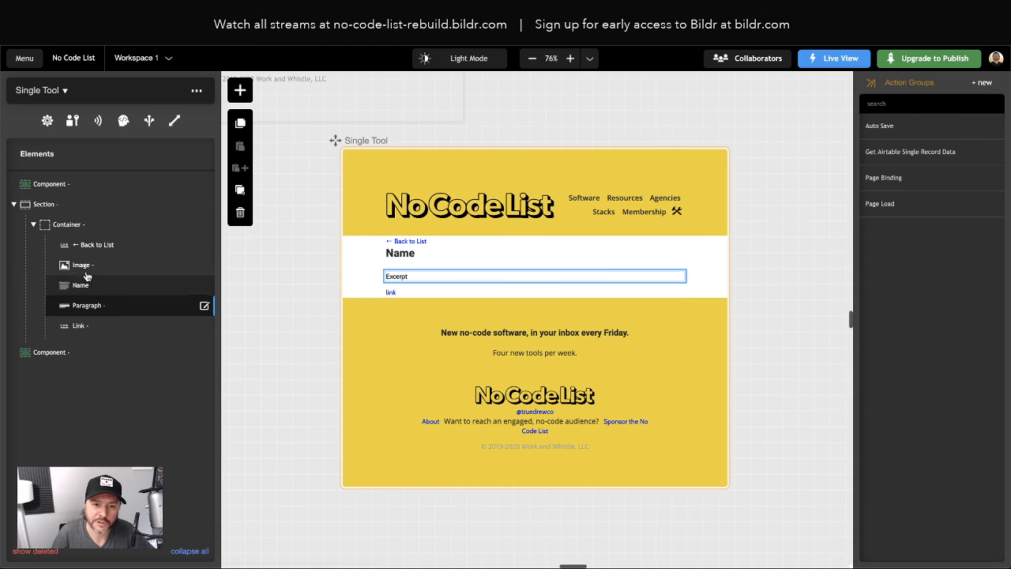
{"action": "left_click", "coordinate": [68, 227]}
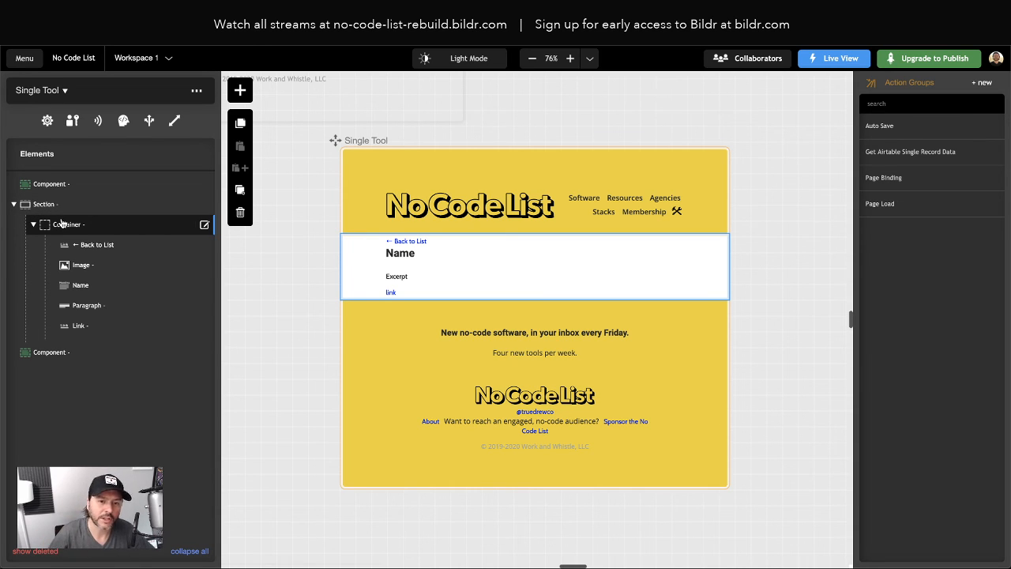
Add a new container inside the main container and remove its default style class
{"action": "left_click", "coordinate": [240, 90]}
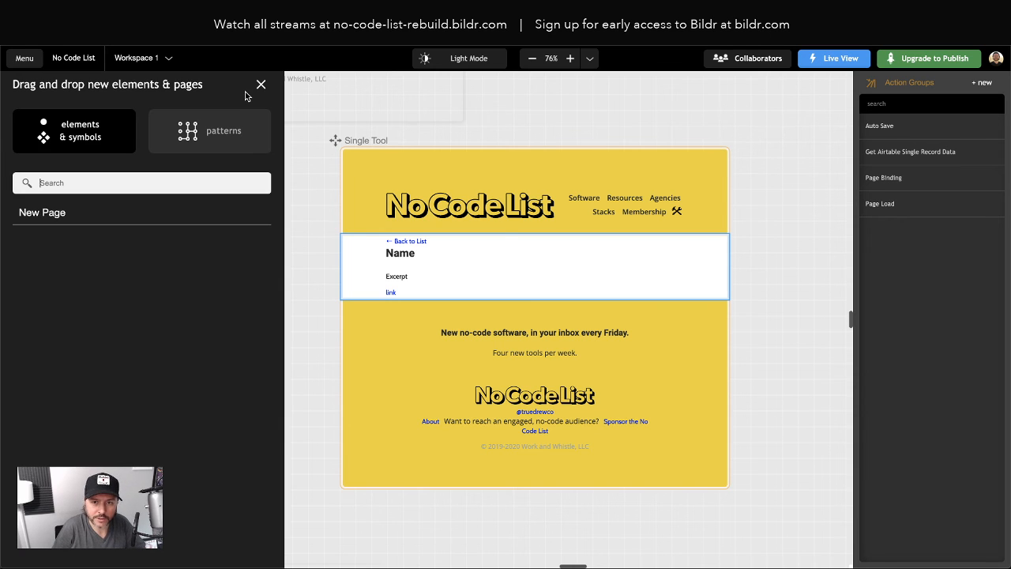
{"action": "type", "text": "container"}
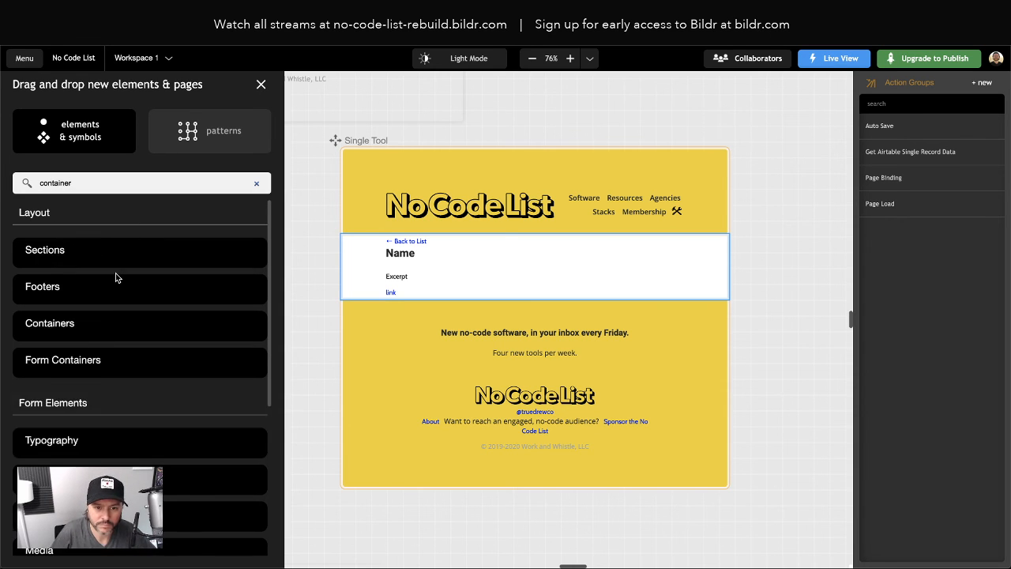
{"action": "key", "text": "BackSpace"}
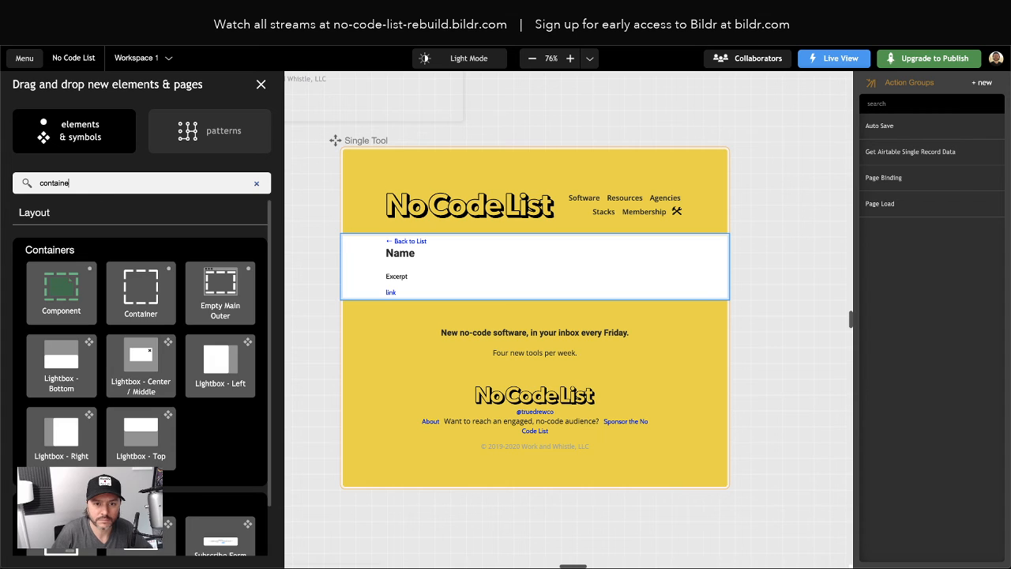
{"action": "type", "text": "r"}
{"action": "left_click_drag", "start_coordinate": [139, 291], "coordinate": [138, 244]}
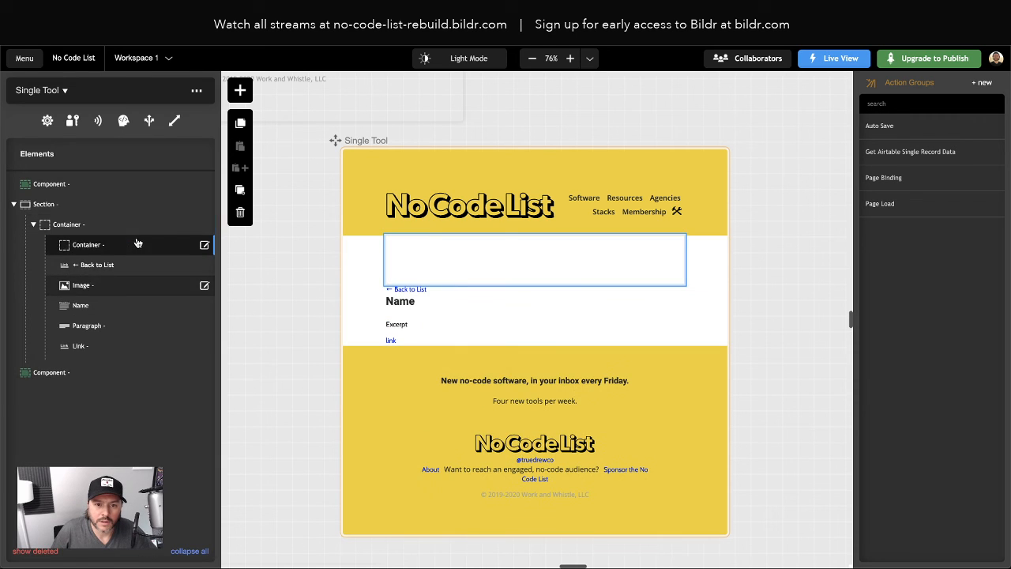
{"action": "left_click", "coordinate": [79, 252]}
{"action": "left_click", "coordinate": [76, 113]}
{"action": "left_click", "coordinate": [62, 163]}
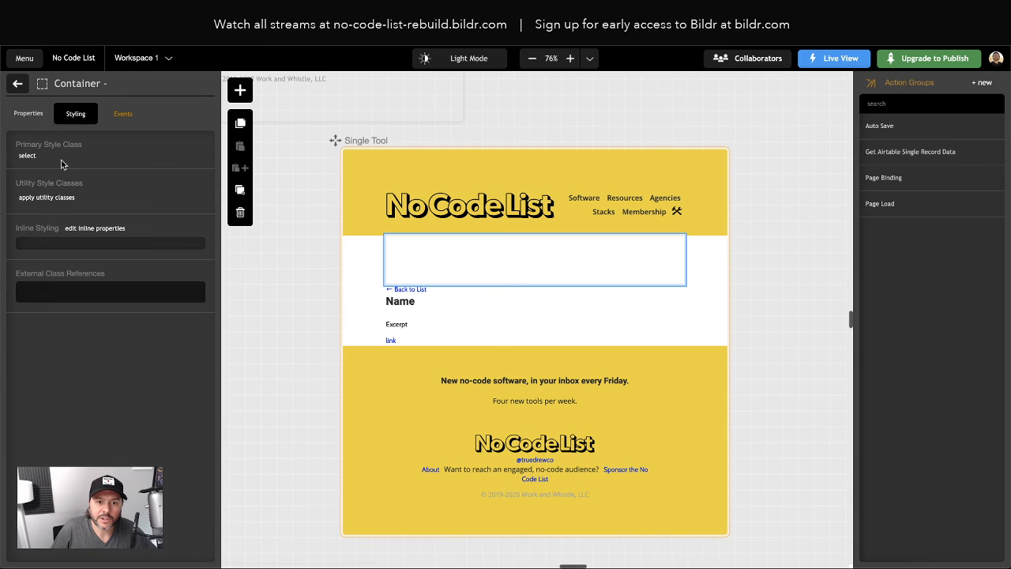
{"action": "left_click", "coordinate": [19, 85]}
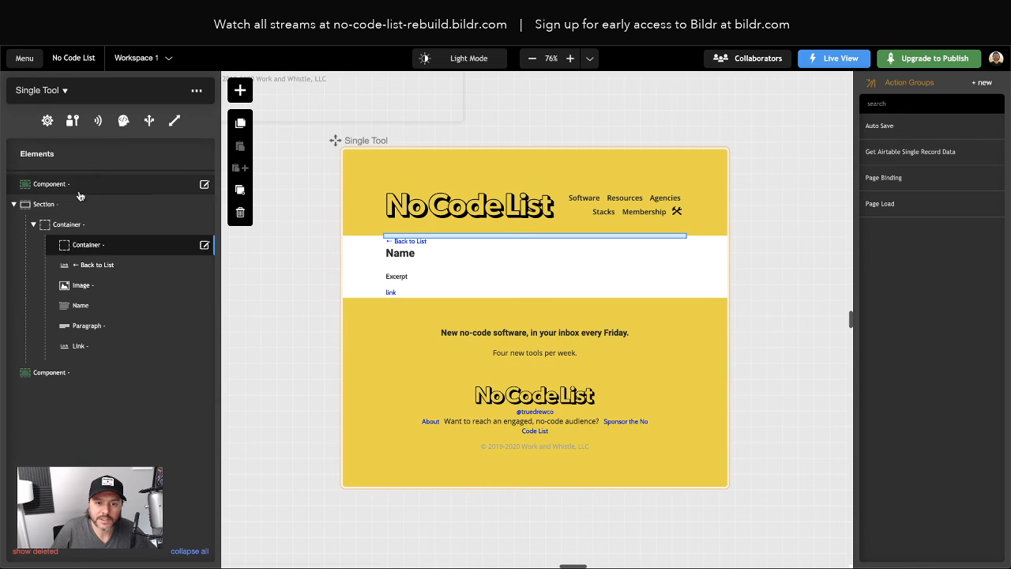
Copy the new container and paste two copies inside it as inner containers
{"action": "left_click", "coordinate": [71, 249]}
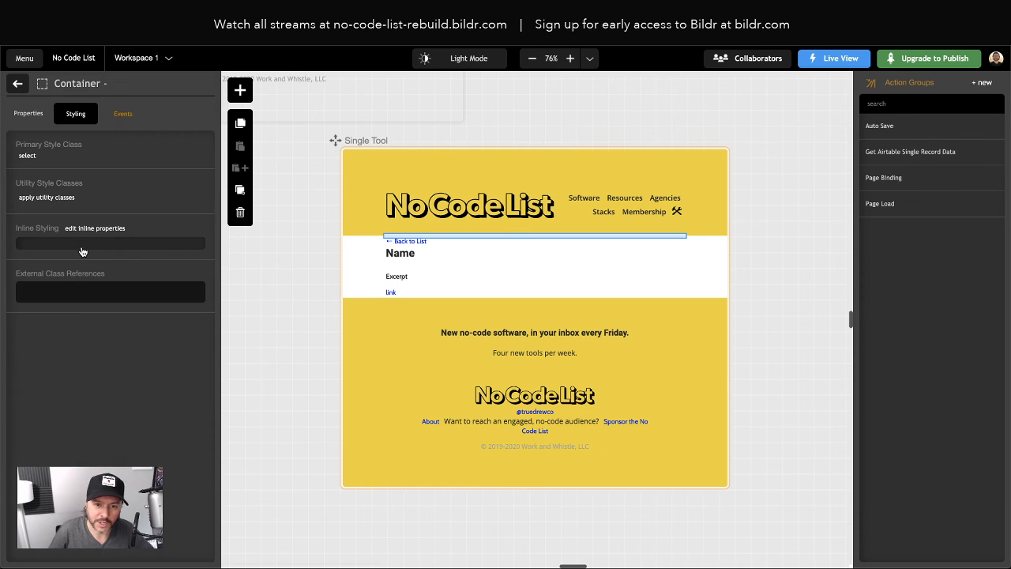
{"action": "left_click", "coordinate": [240, 124]}
{"action": "left_click", "coordinate": [17, 83]}
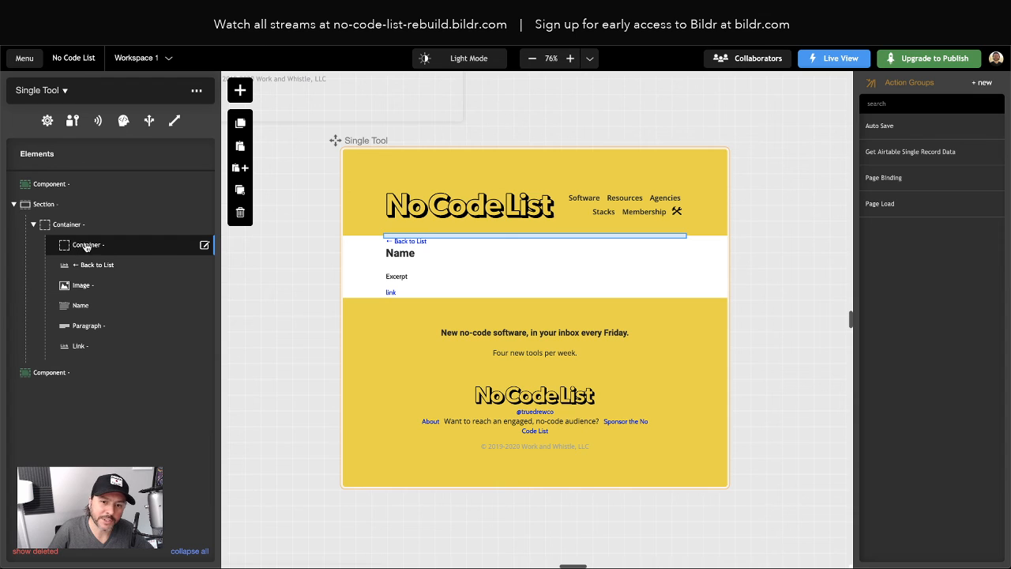
{"action": "left_click", "coordinate": [240, 147]}
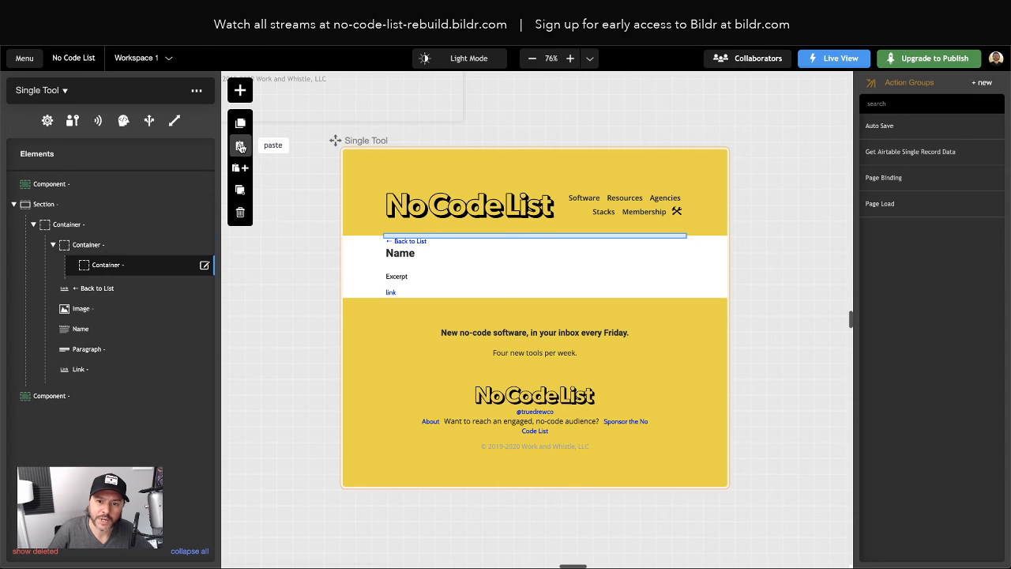
{"action": "left_click", "coordinate": [89, 247]}
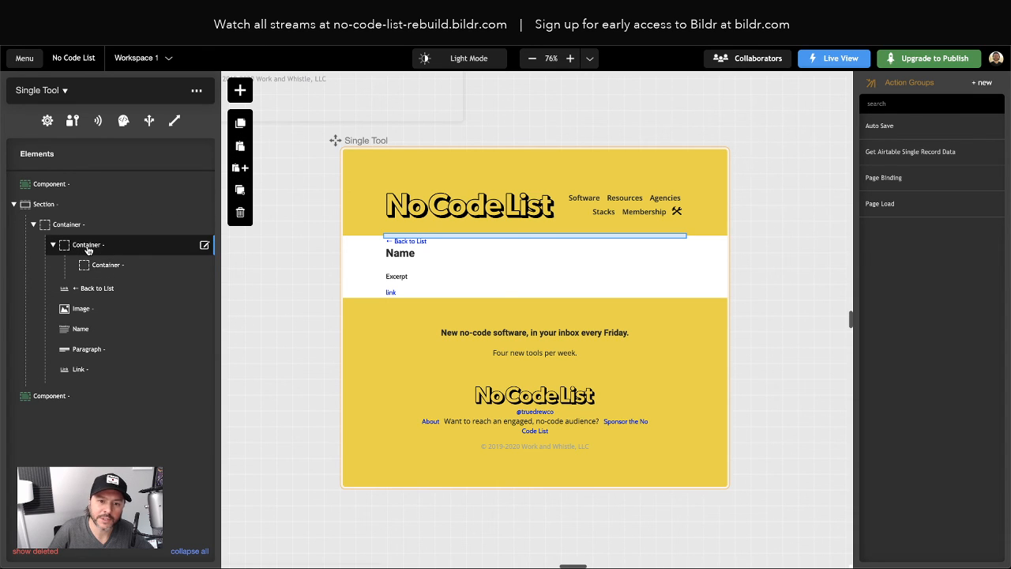
{"action": "left_click", "coordinate": [240, 147]}
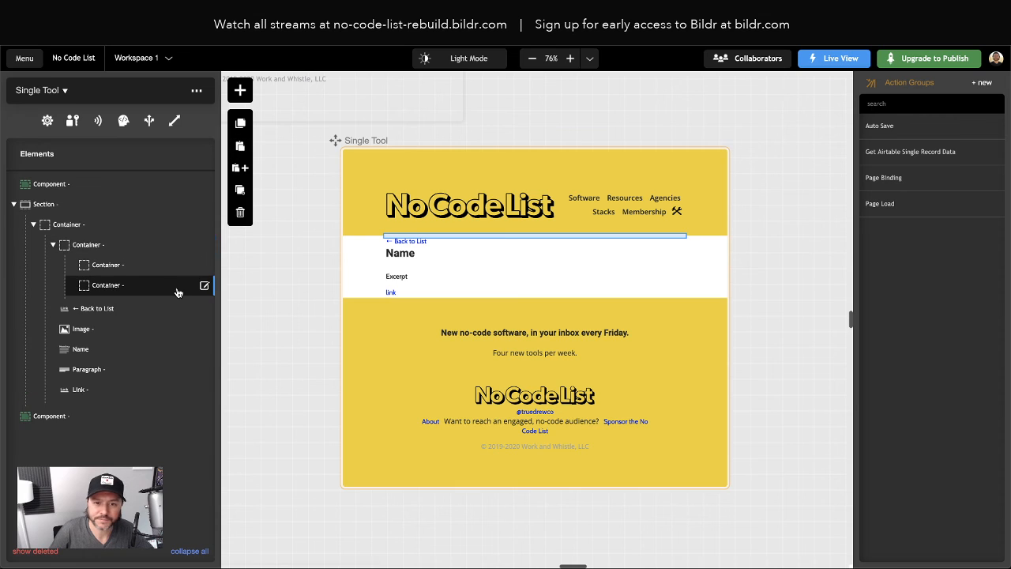
Move Back to List, Image, Name and Link into the first inner container
{"action": "left_click", "coordinate": [104, 266]}
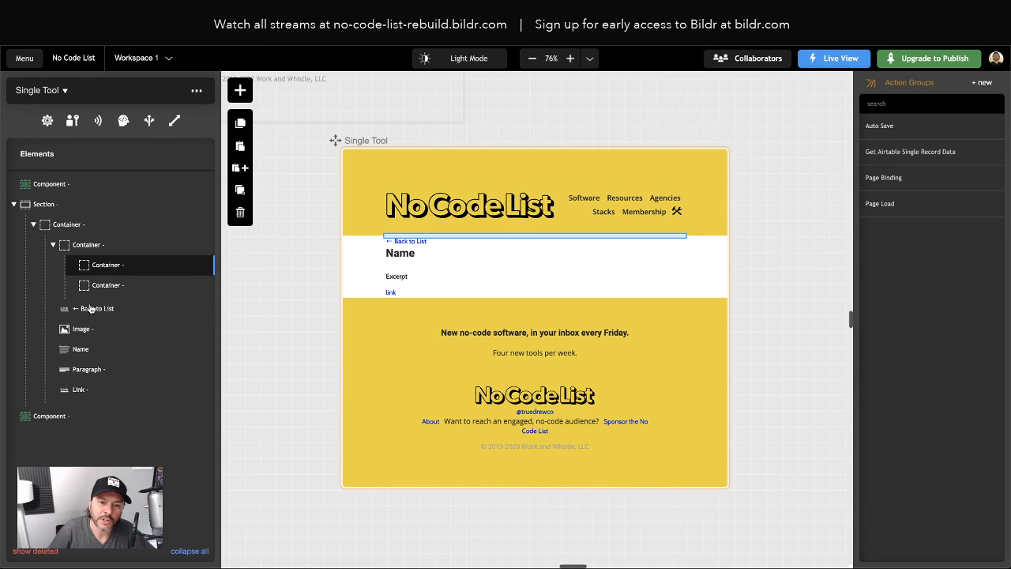
{"action": "left_click_drag", "start_coordinate": [95, 308], "coordinate": [100, 269]}
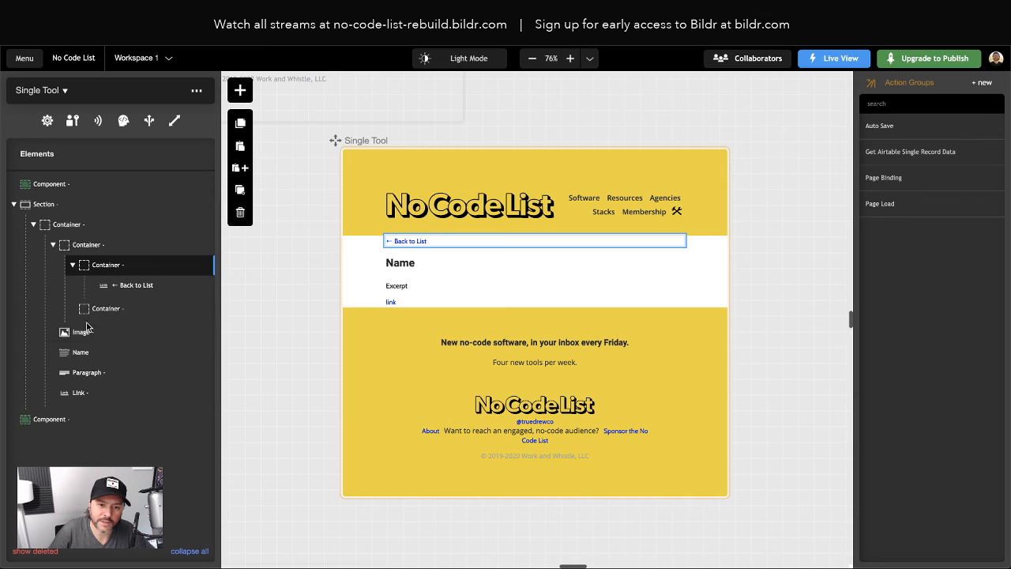
{"action": "left_click_drag", "start_coordinate": [85, 329], "coordinate": [111, 286]}
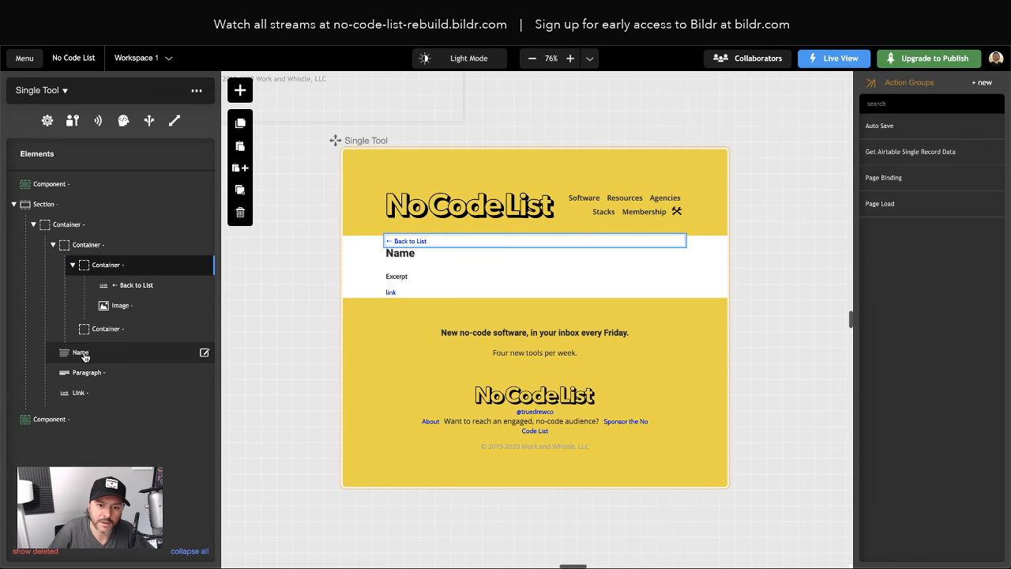
{"action": "left_click_drag", "start_coordinate": [83, 352], "coordinate": [118, 269]}
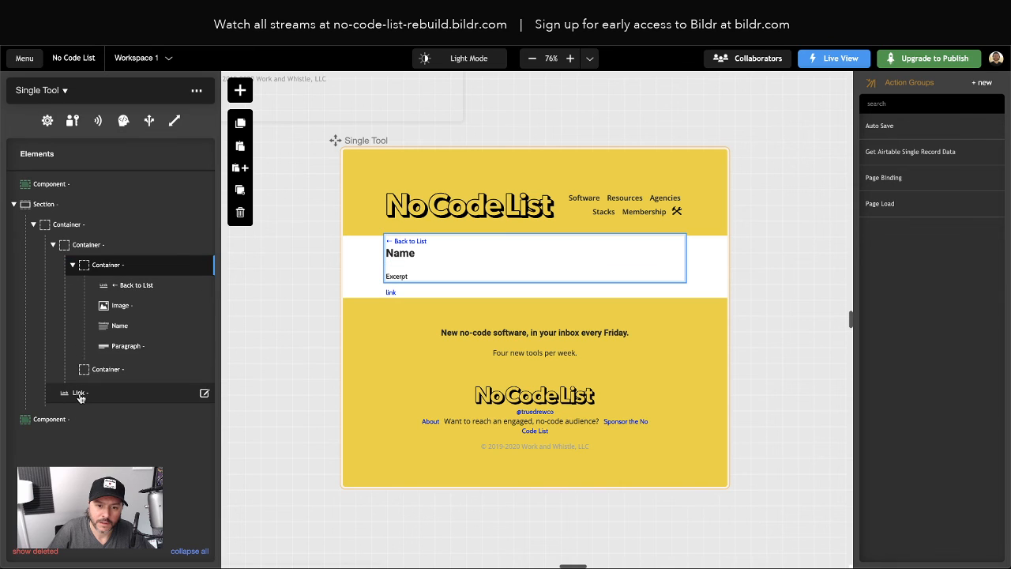
{"action": "left_click_drag", "start_coordinate": [79, 393], "coordinate": [119, 269]}
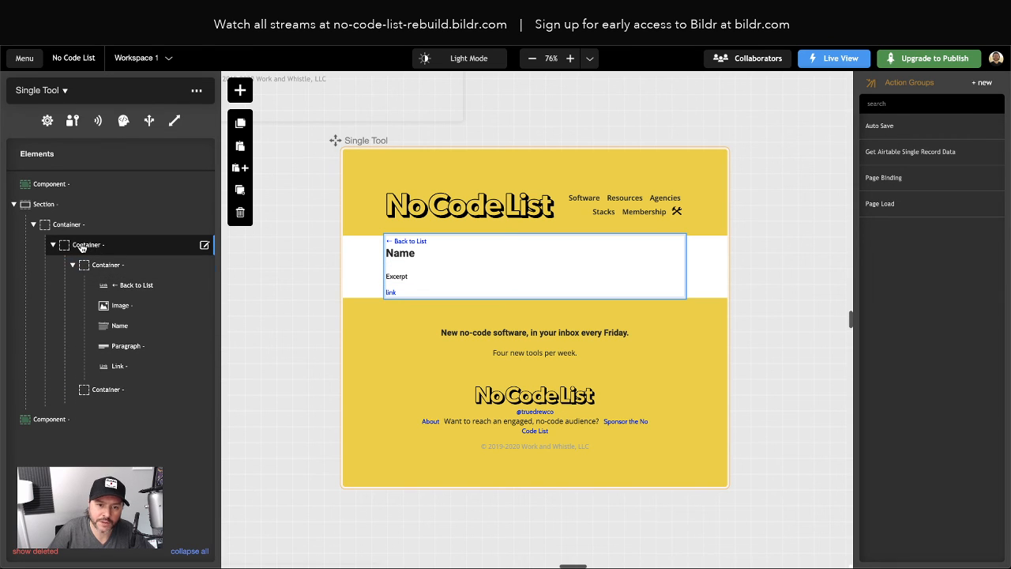
{"action": "left_click", "coordinate": [86, 245]}
Give the outer container inline styles display grid and grid-template-columns 1fr 2fr
{"action": "left_click", "coordinate": [84, 229]}
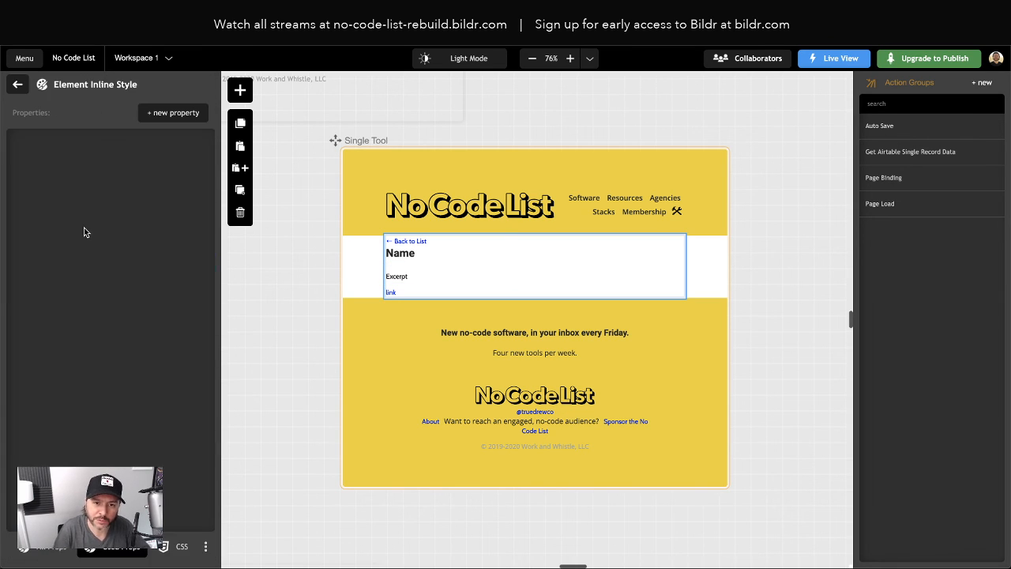
{"action": "left_click", "coordinate": [173, 112]}
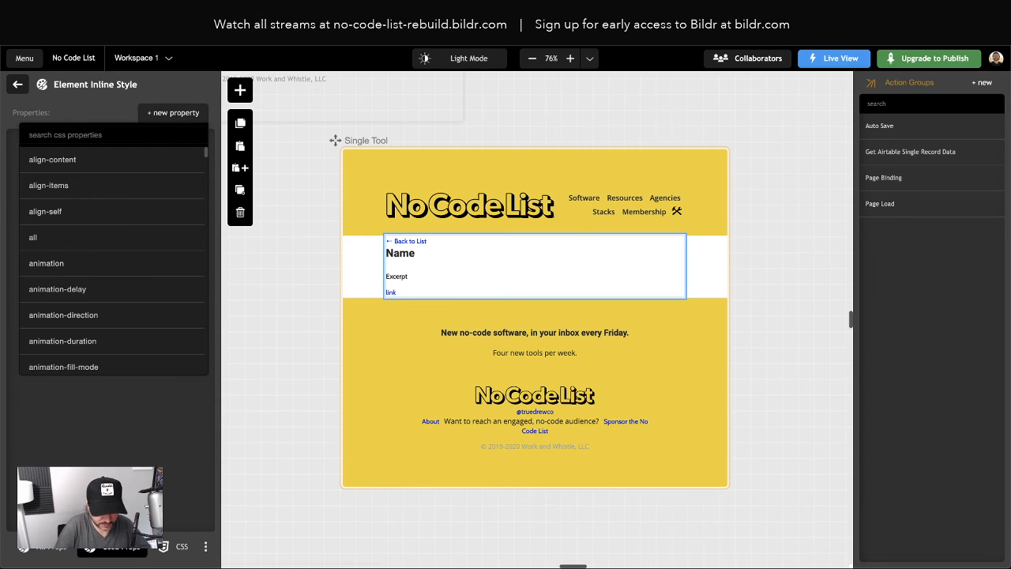
{"action": "type", "text": "display"}
{"action": "left_click", "coordinate": [107, 159]}
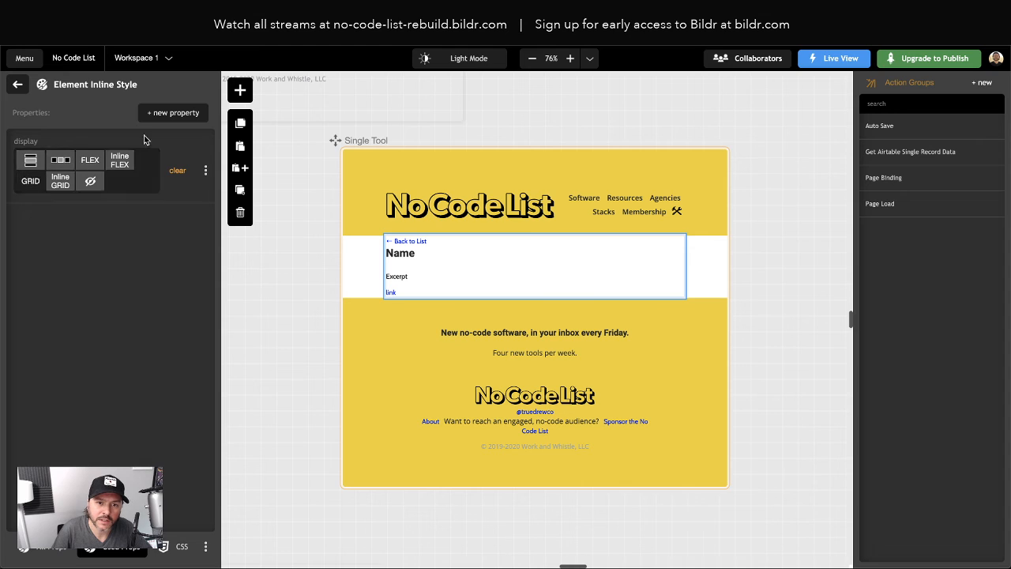
{"action": "left_click", "coordinate": [173, 112]}
{"action": "type", "text": "template"}
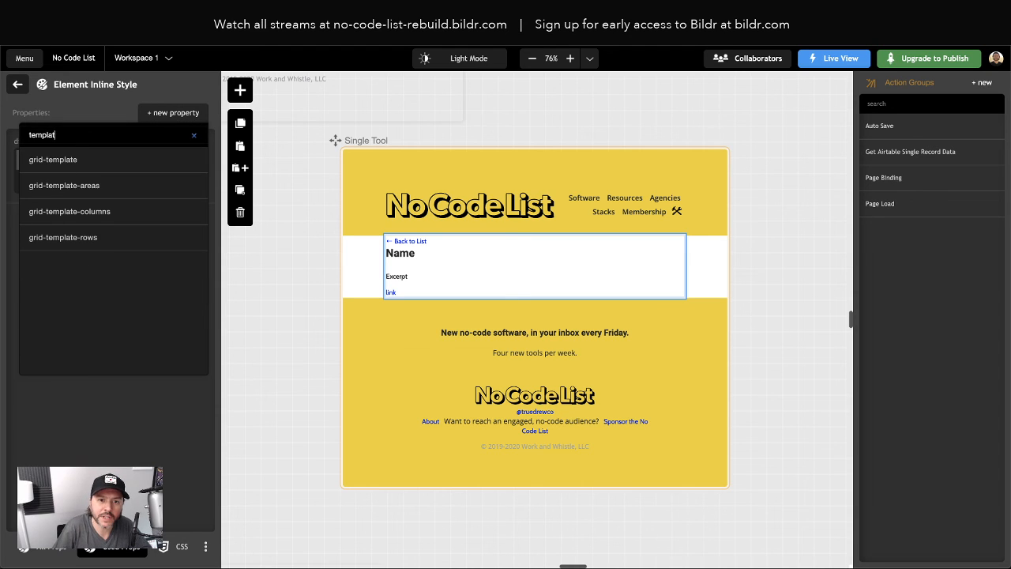
{"action": "left_click", "coordinate": [89, 212]}
{"action": "left_click", "coordinate": [52, 237]}
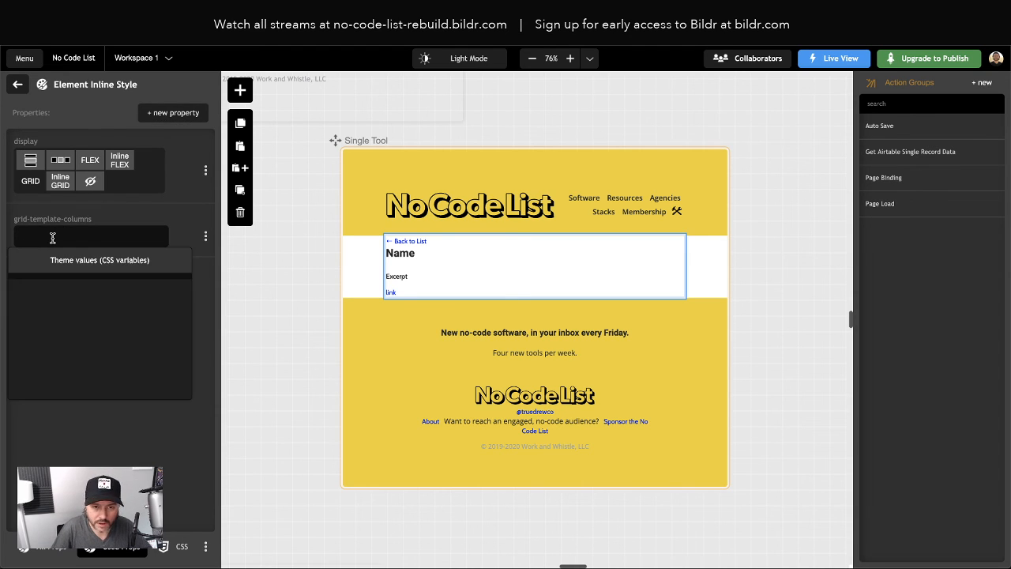
{"action": "type", "text": "1fr 2fr"}
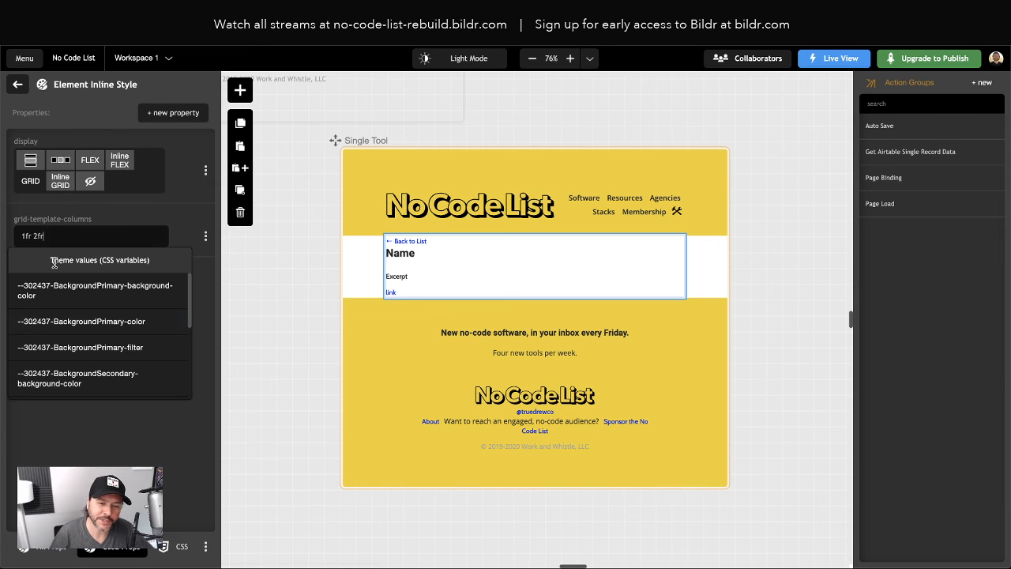
{"action": "key", "text": "Return"}
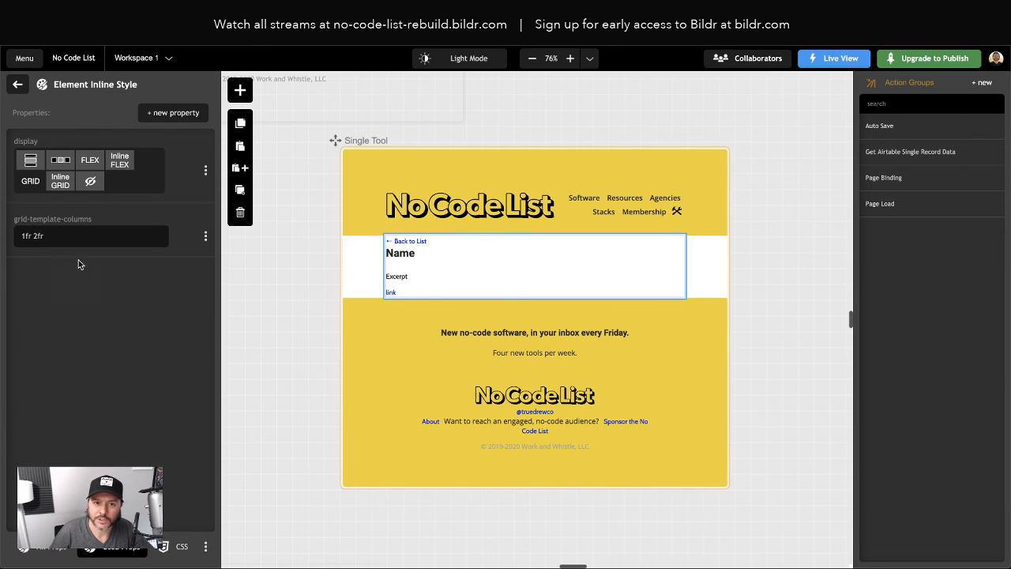
Select the empty right-hand container in the element tree
{"action": "left_click", "coordinate": [19, 84]}
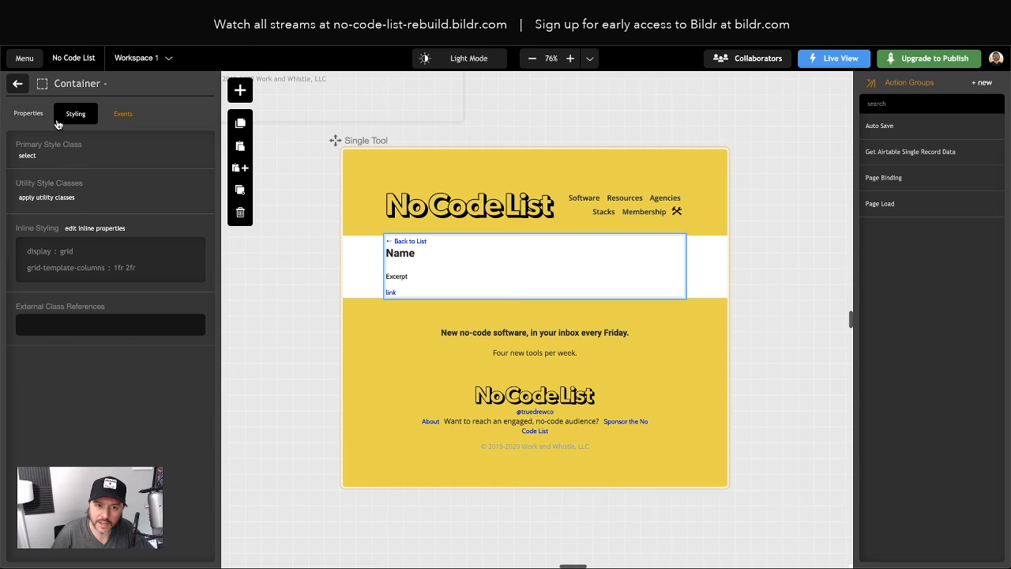
{"action": "left_click", "coordinate": [19, 85]}
{"action": "left_click", "coordinate": [106, 391]}
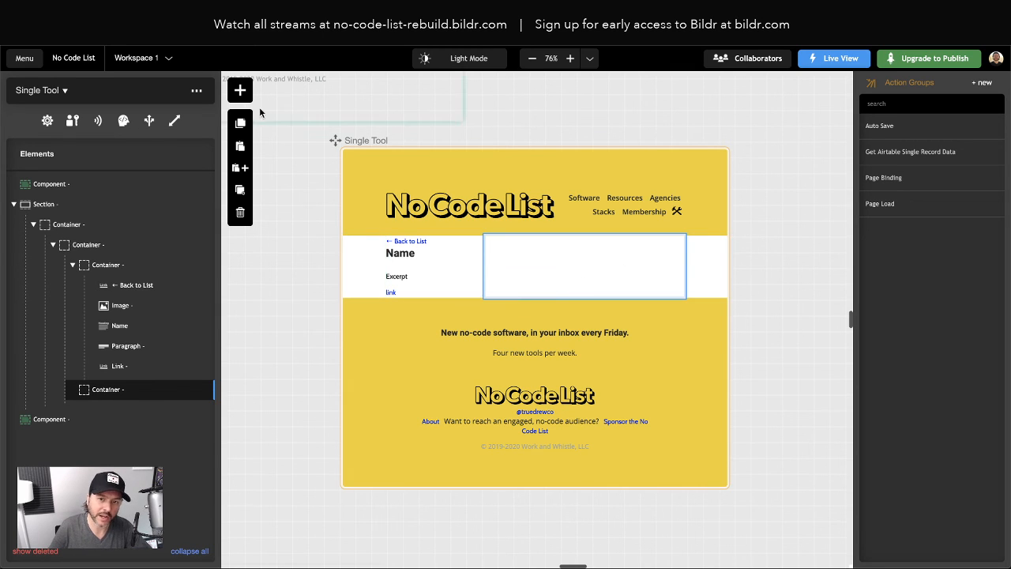
Drop a Heading into the right-hand container and nest it in a newly pasted container
{"action": "left_click", "coordinate": [240, 89]}
{"action": "type", "text": "heading"}
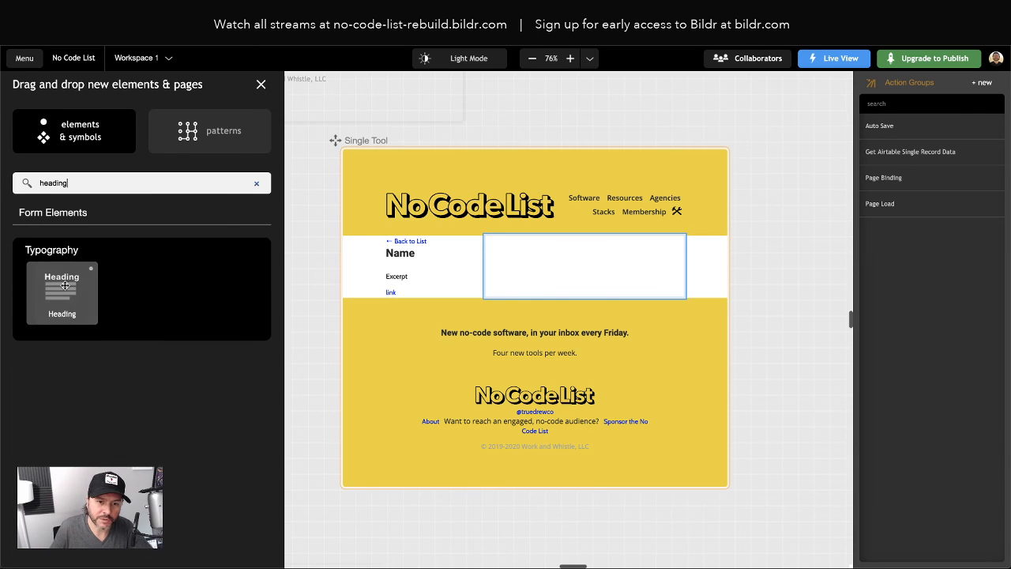
{"action": "left_click_drag", "start_coordinate": [64, 286], "coordinate": [136, 391]}
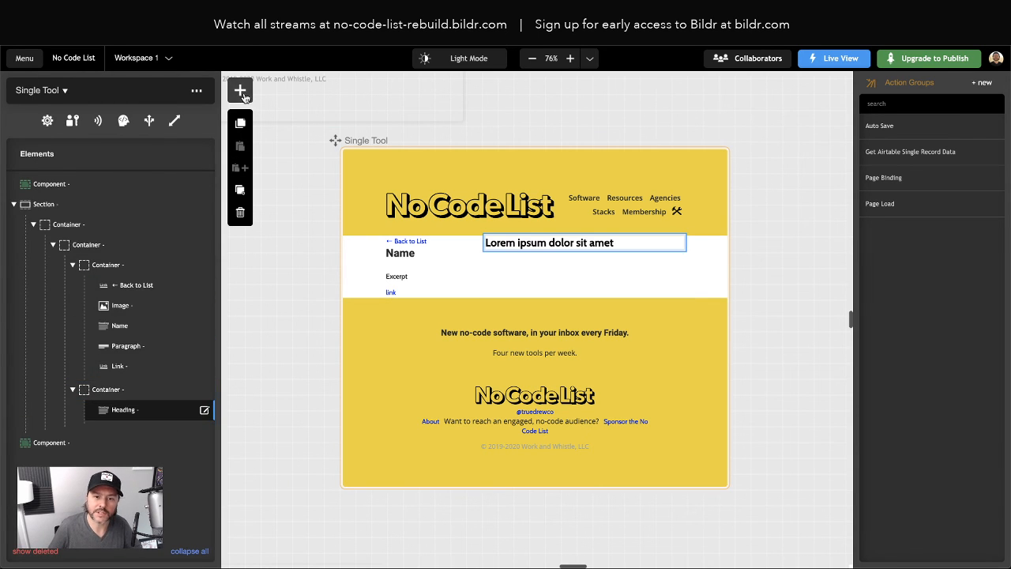
{"action": "left_click", "coordinate": [111, 395]}
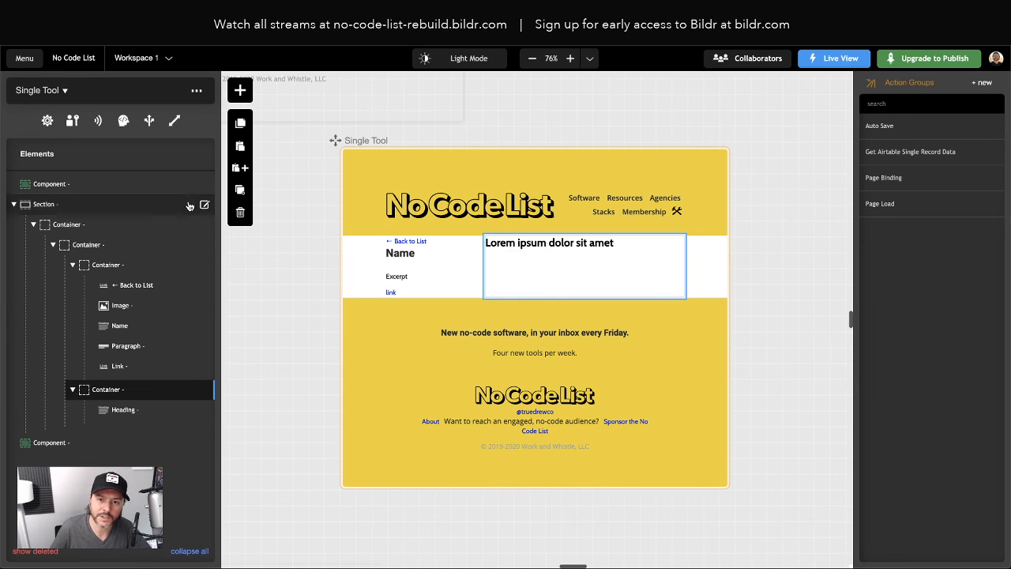
{"action": "left_click", "coordinate": [241, 147]}
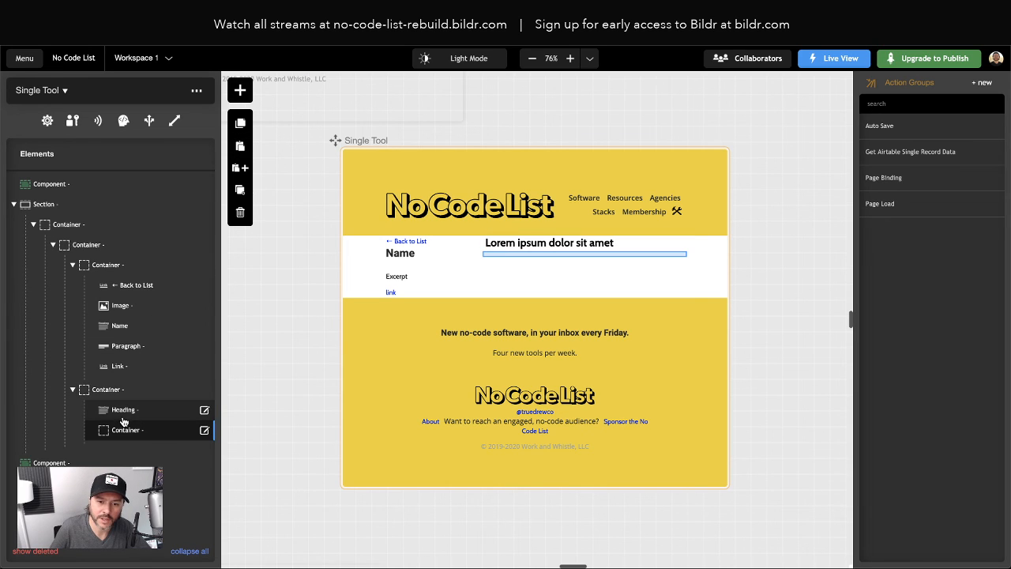
{"action": "left_click_drag", "start_coordinate": [122, 410], "coordinate": [127, 430]}
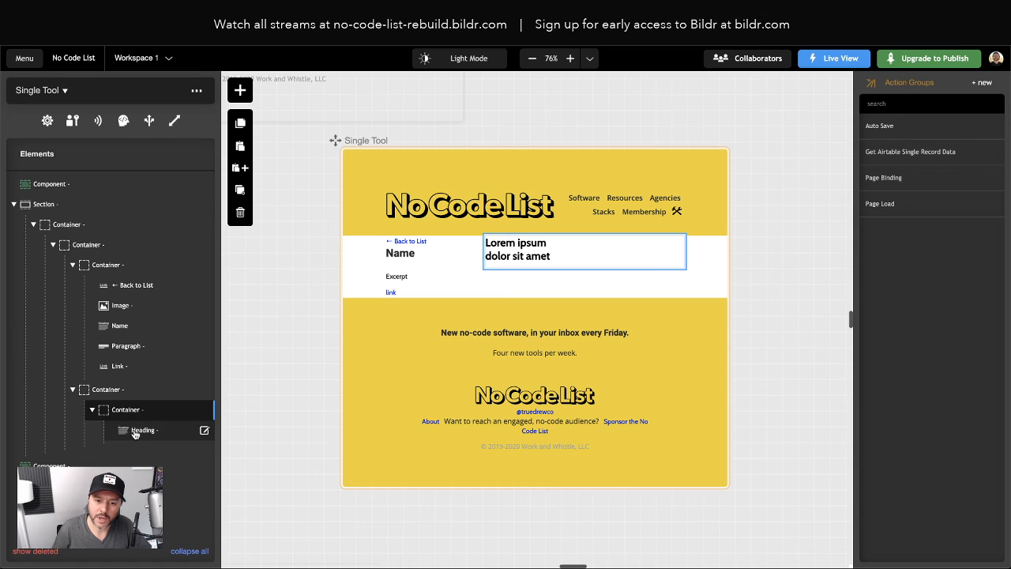
Add a Text Input from the 'input' element search into the nested container under the heading
{"action": "left_click", "coordinate": [240, 90]}
{"action": "type", "text": "input"}
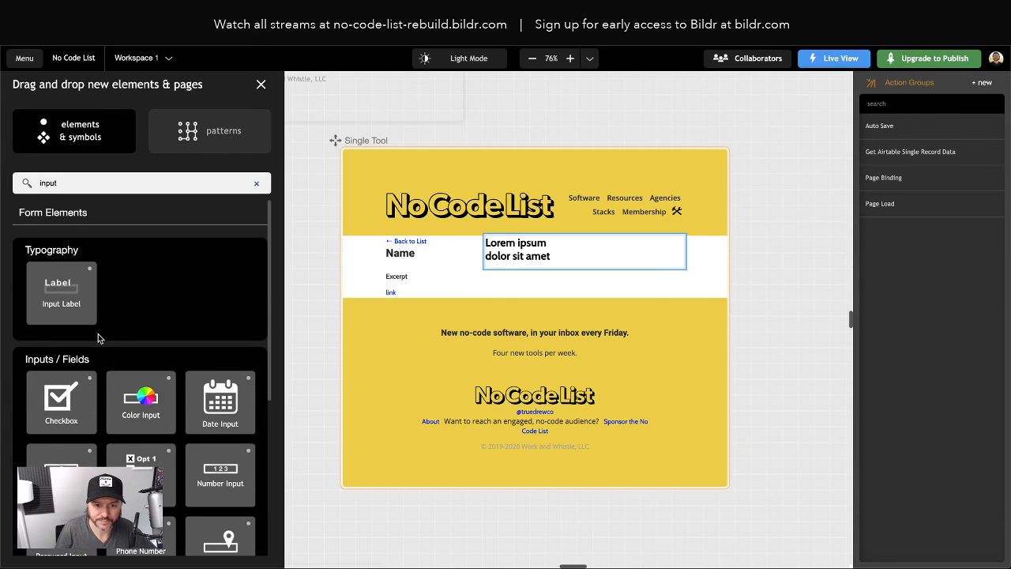
{"action": "scroll", "coordinate": [99, 338], "scroll_direction": "down", "scroll_amount": 5}
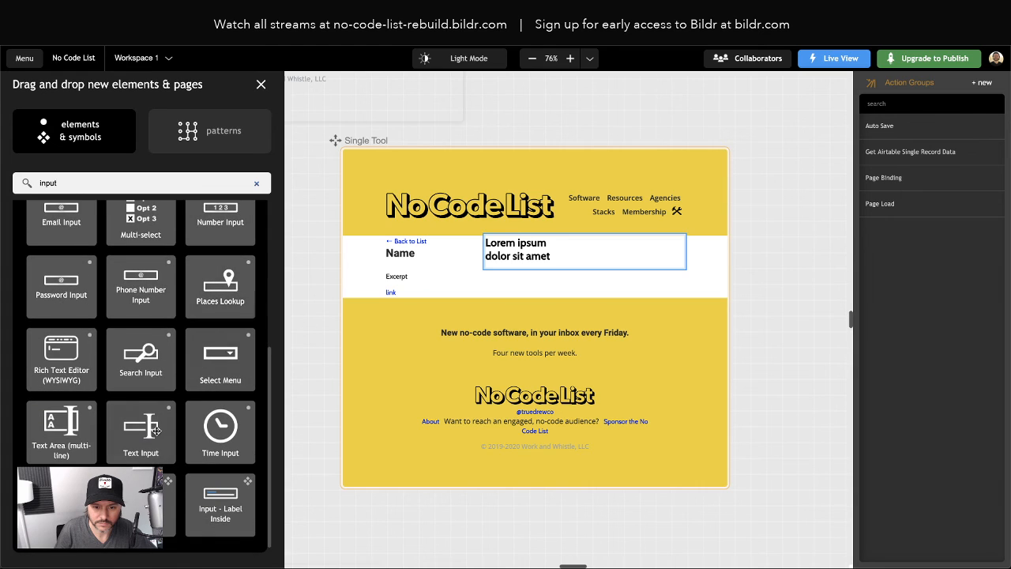
{"action": "left_click_drag", "start_coordinate": [156, 429], "coordinate": [180, 413]}
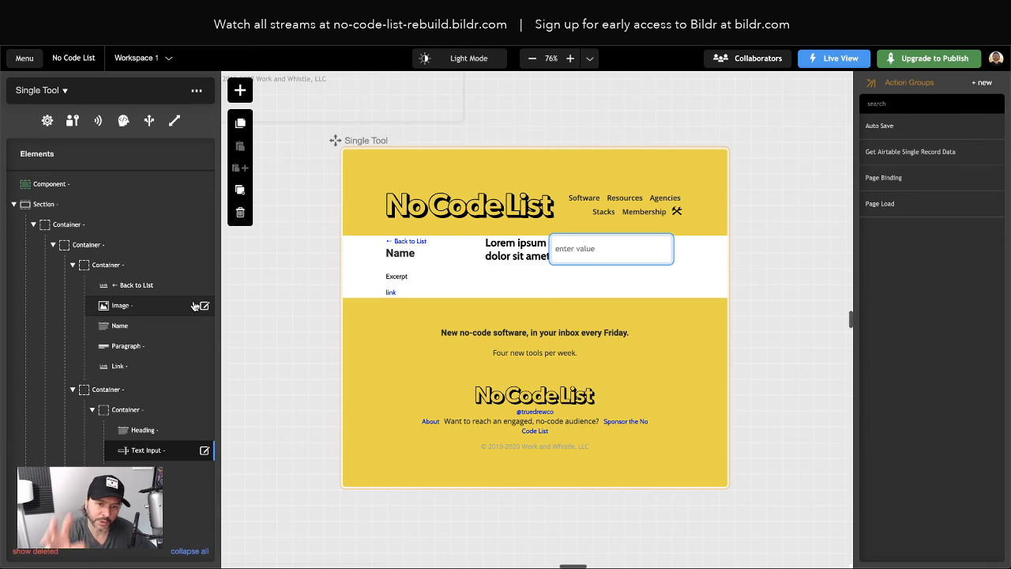
Add a Rich Text Editor to the form container and duplicate it
{"action": "left_click", "coordinate": [241, 92]}
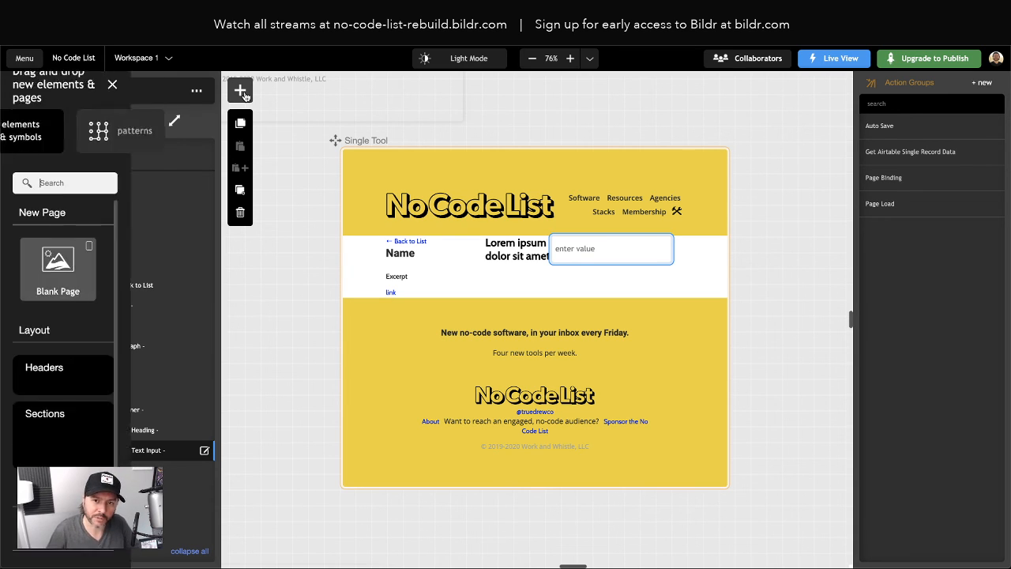
{"action": "type", "text": "rich"}
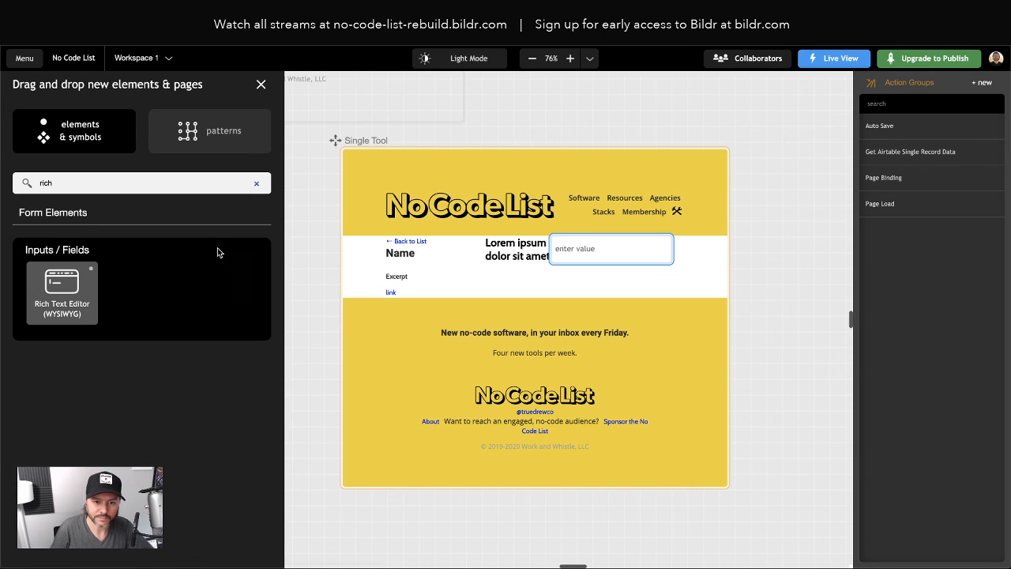
{"action": "left_click_drag", "start_coordinate": [61, 294], "coordinate": [153, 412]}
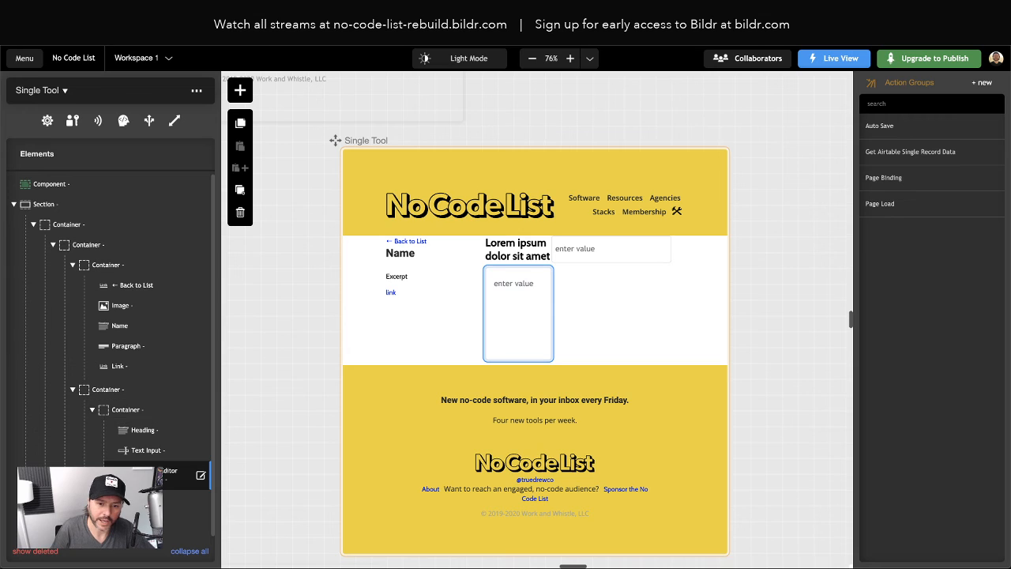
{"action": "left_click", "coordinate": [240, 192]}
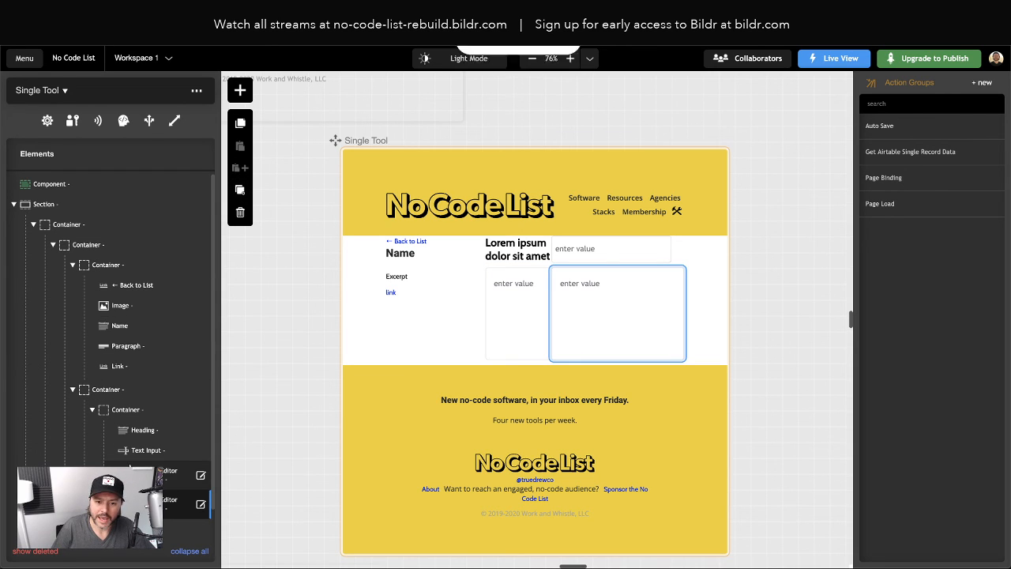
{"action": "scroll", "coordinate": [144, 476], "scroll_direction": "down", "scroll_amount": 1}
Add a Button to the form container below the editors
{"action": "left_click", "coordinate": [241, 90]}
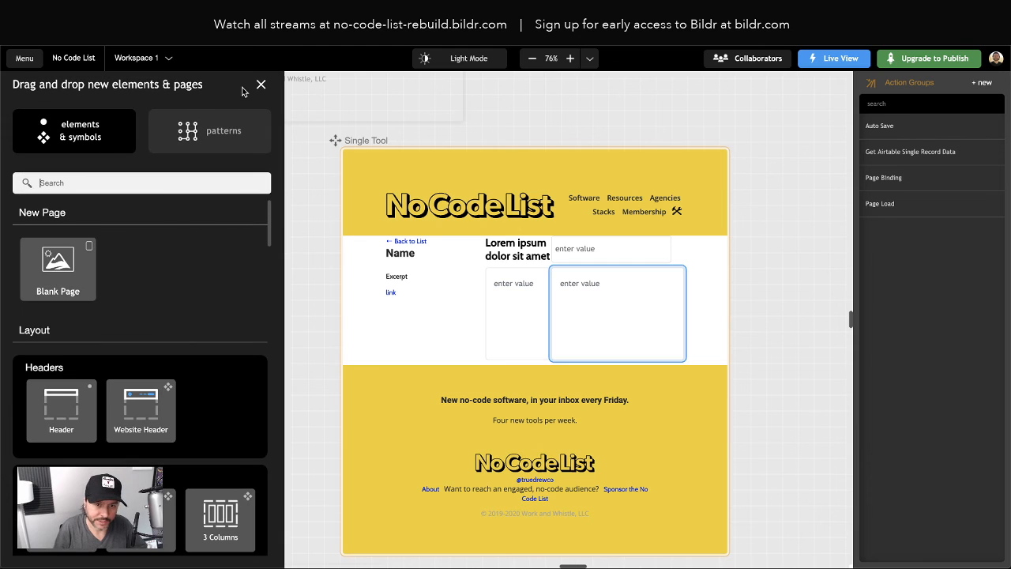
{"action": "type", "text": "button"}
{"action": "left_click_drag", "start_coordinate": [100, 306], "coordinate": [168, 381]}
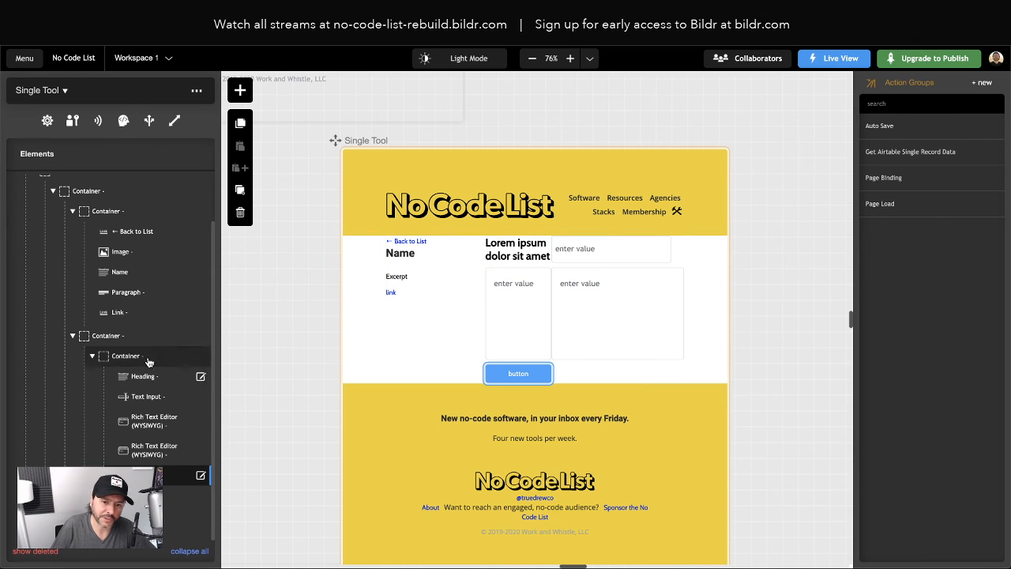
Add a Text Box to the form container with display text 'Title'
{"action": "left_click", "coordinate": [240, 92]}
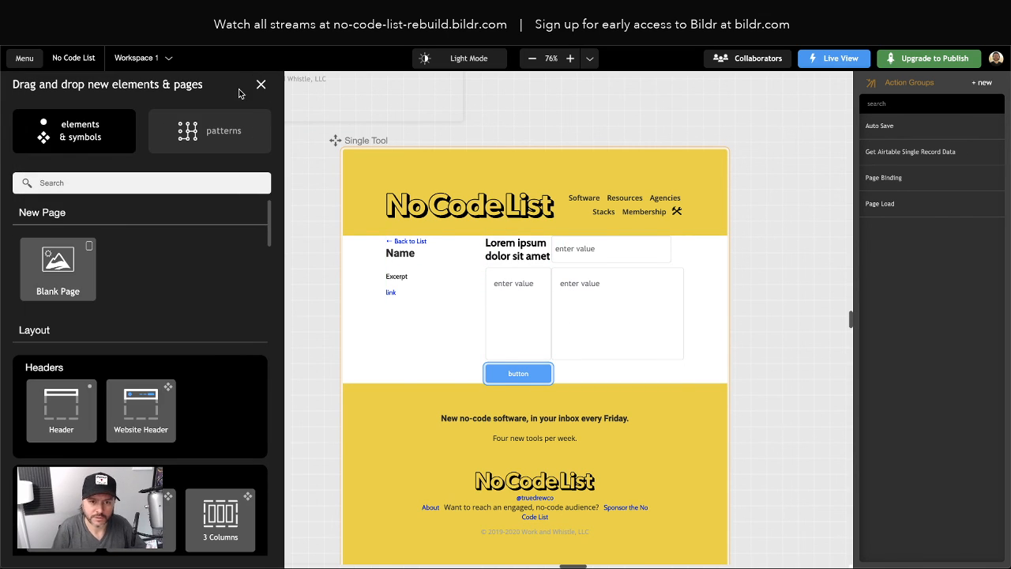
{"action": "type", "text": "text"}
{"action": "left_click_drag", "start_coordinate": [62, 440], "coordinate": [156, 390]}
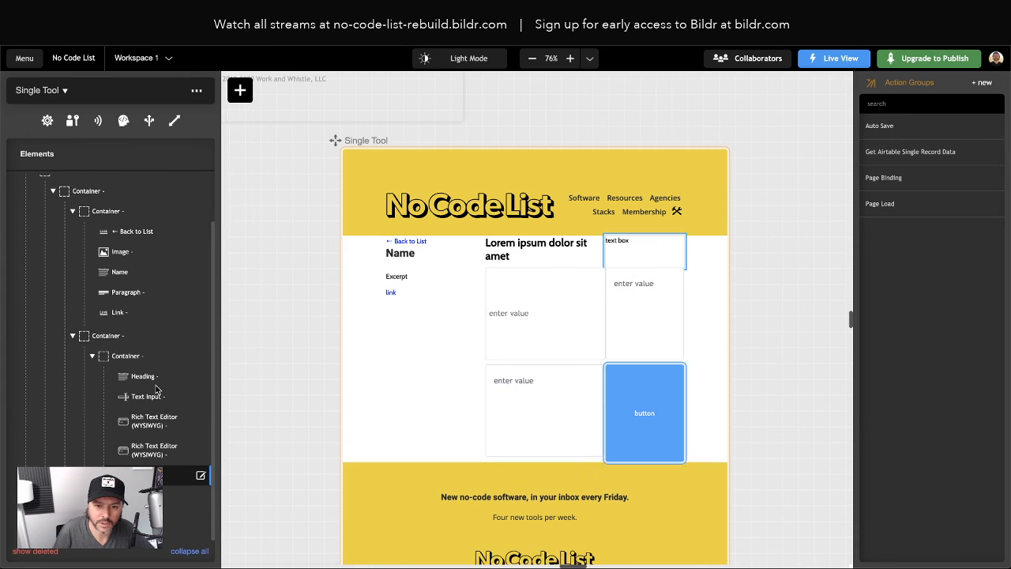
{"action": "left_click", "coordinate": [147, 397]}
{"action": "triple_click", "coordinate": [51, 221]}
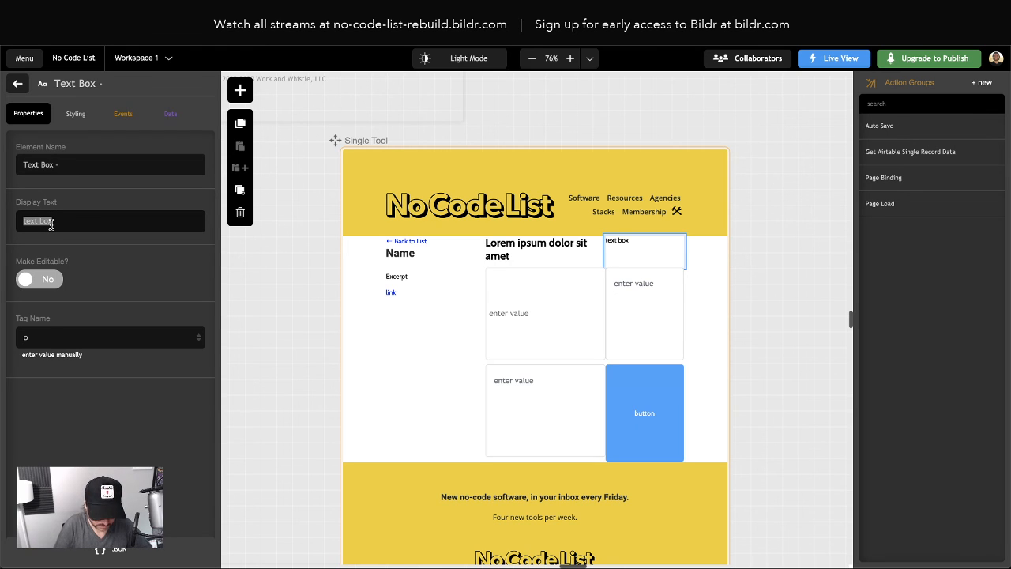
{"action": "type", "text": "Title"}
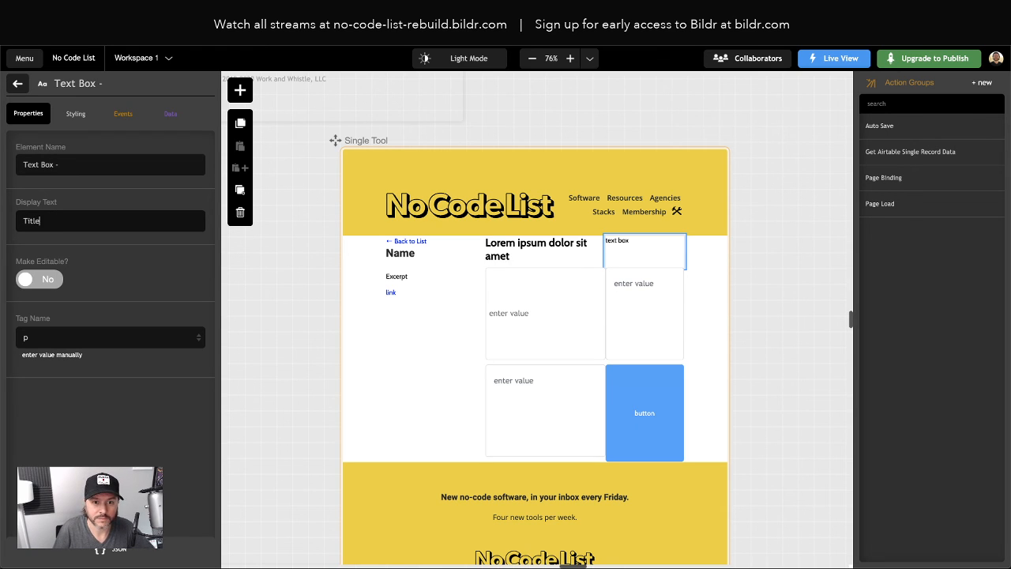
{"action": "left_click", "coordinate": [132, 407]}
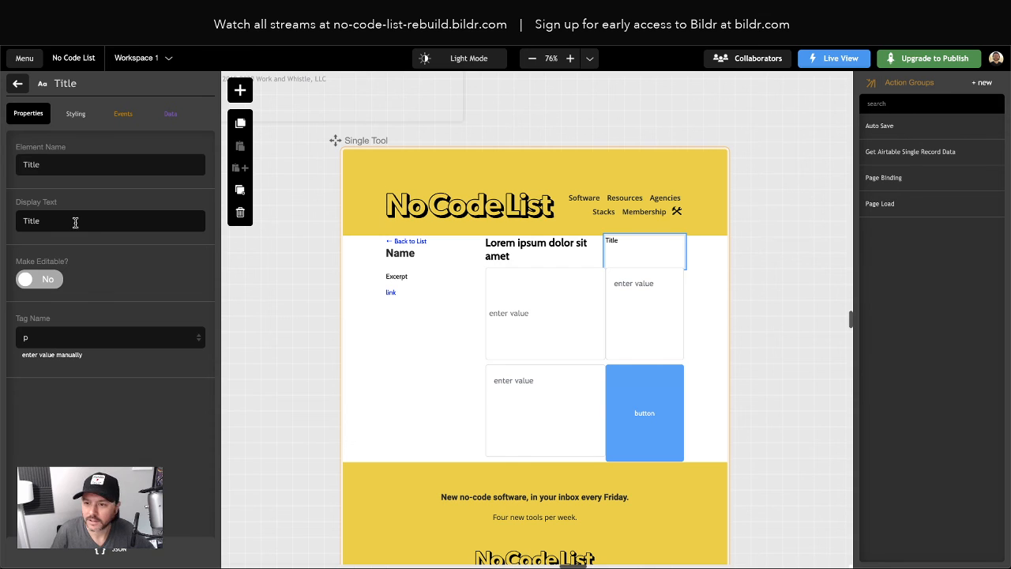
Duplicate the Title label and move the copy below the Text Input
{"action": "left_click", "coordinate": [15, 82]}
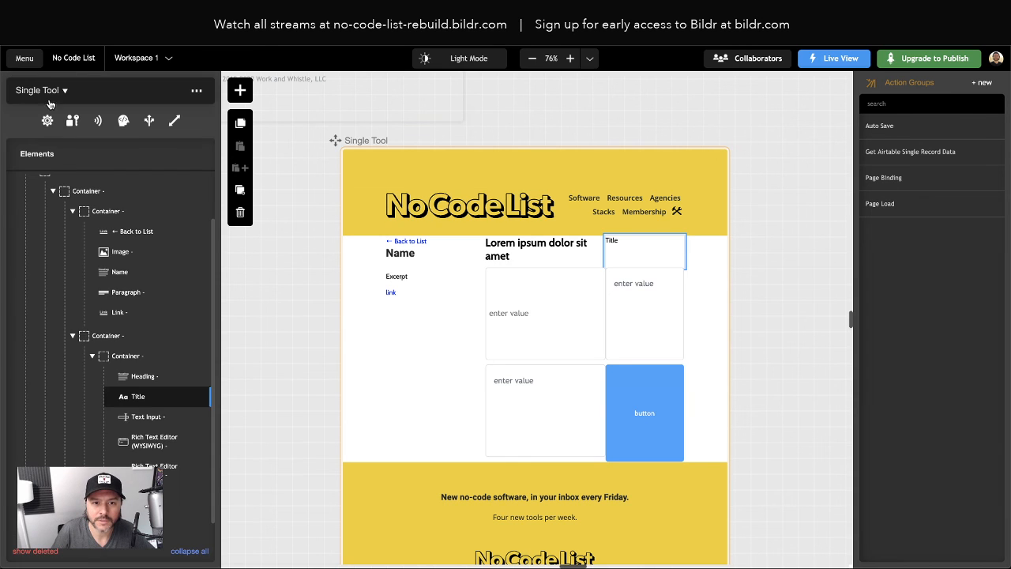
{"action": "left_click", "coordinate": [140, 402]}
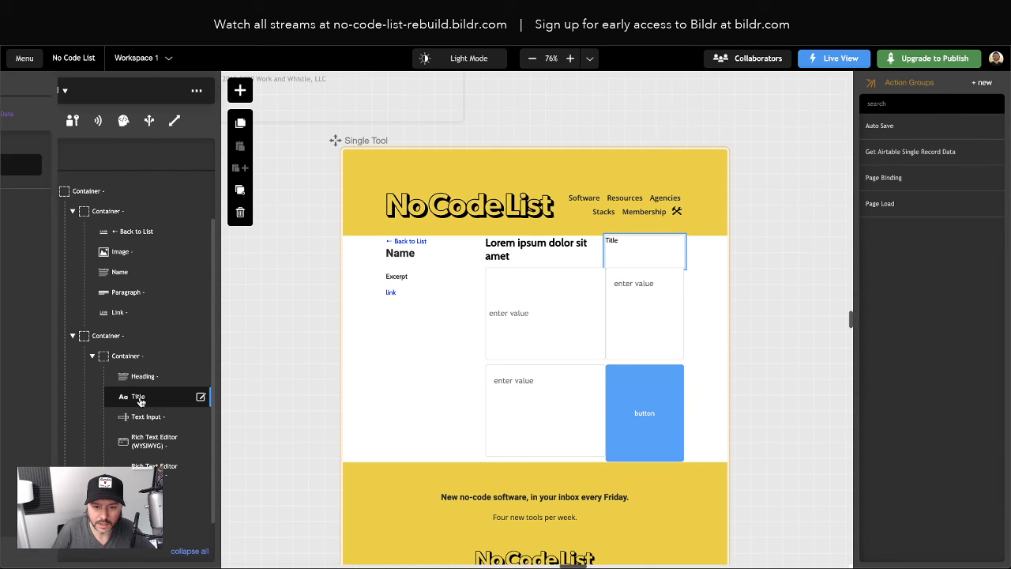
{"action": "left_click", "coordinate": [240, 194]}
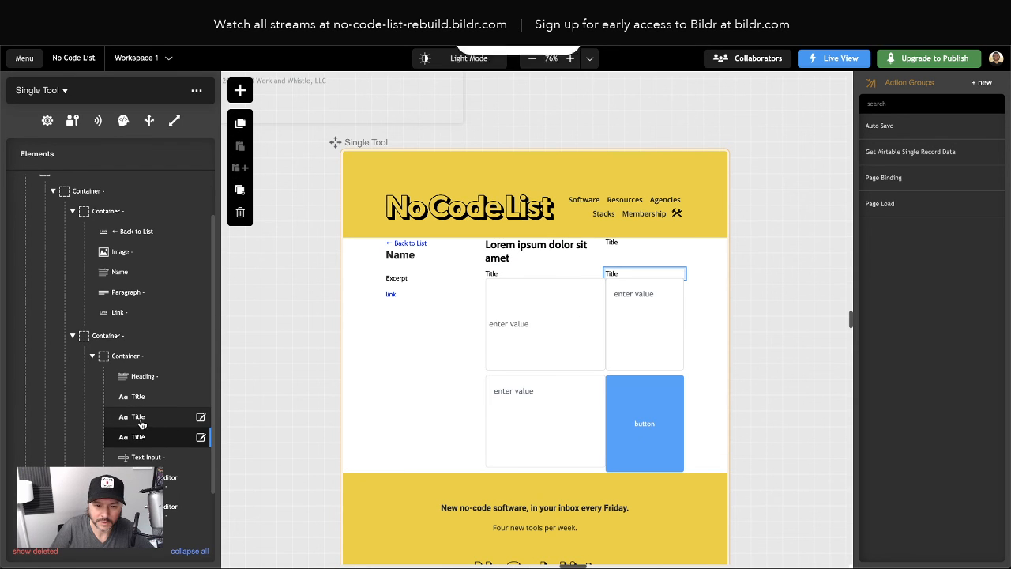
{"action": "left_click_drag", "start_coordinate": [166, 474], "coordinate": [158, 464]}
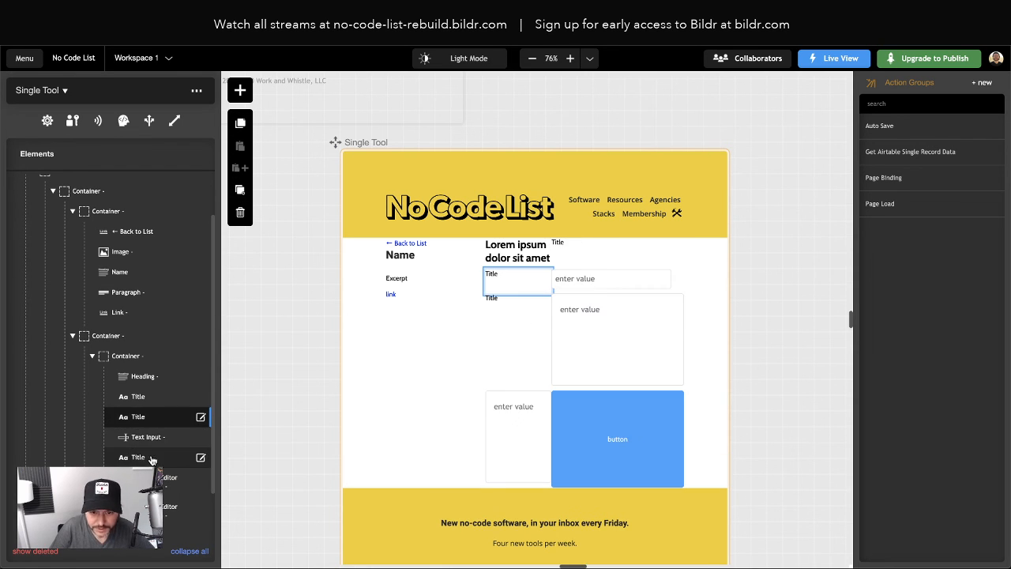
Grab the two label texts from the live page, then move the second Title label below Text Input
{"action": "key", "text": "ctrl+Tab"}
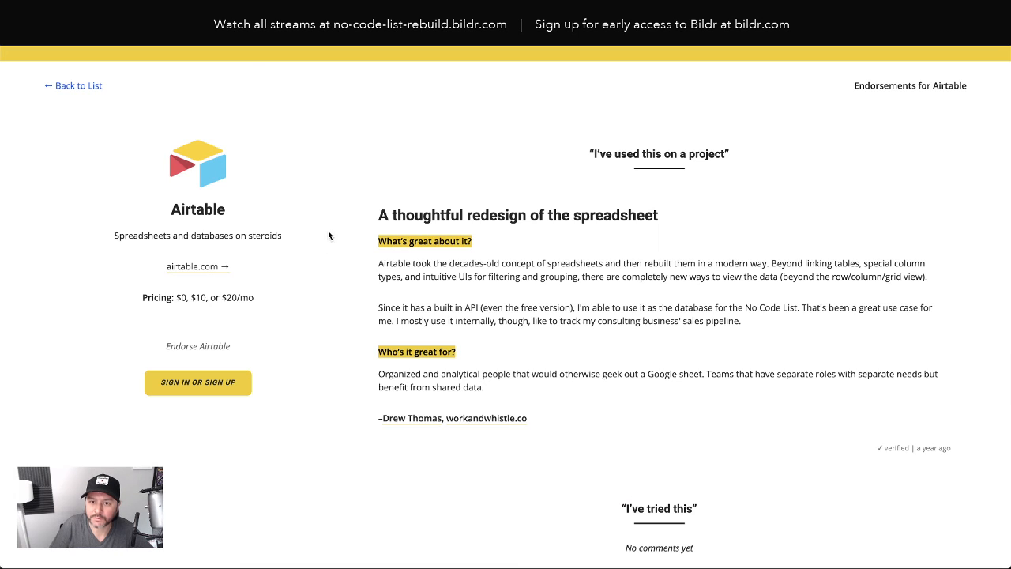
{"action": "left_click_drag", "start_coordinate": [442, 241], "coordinate": [379, 242]}
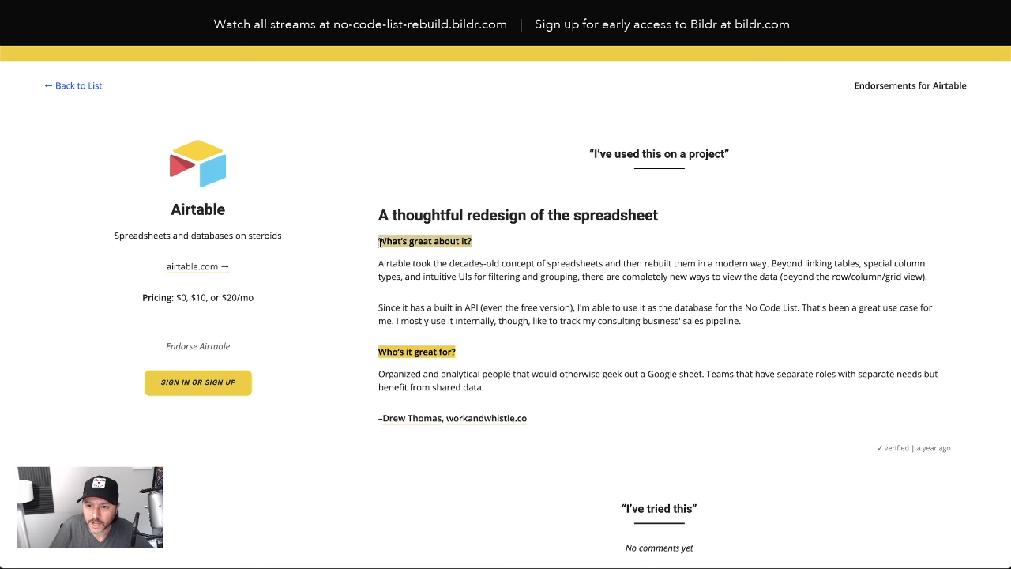
{"action": "left_click_drag", "start_coordinate": [466, 353], "coordinate": [383, 353]}
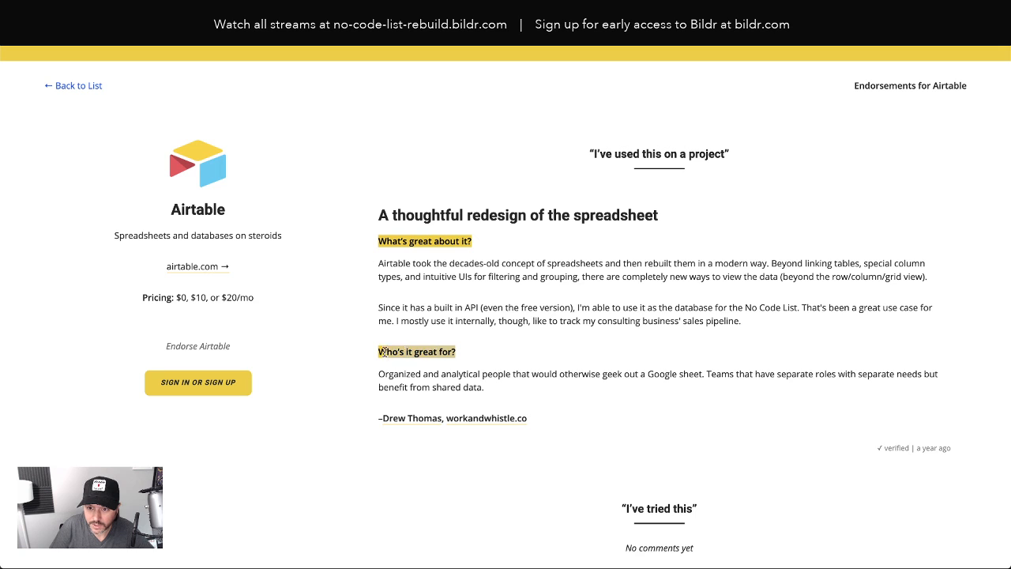
{"action": "key", "text": "ctrl+Tab"}
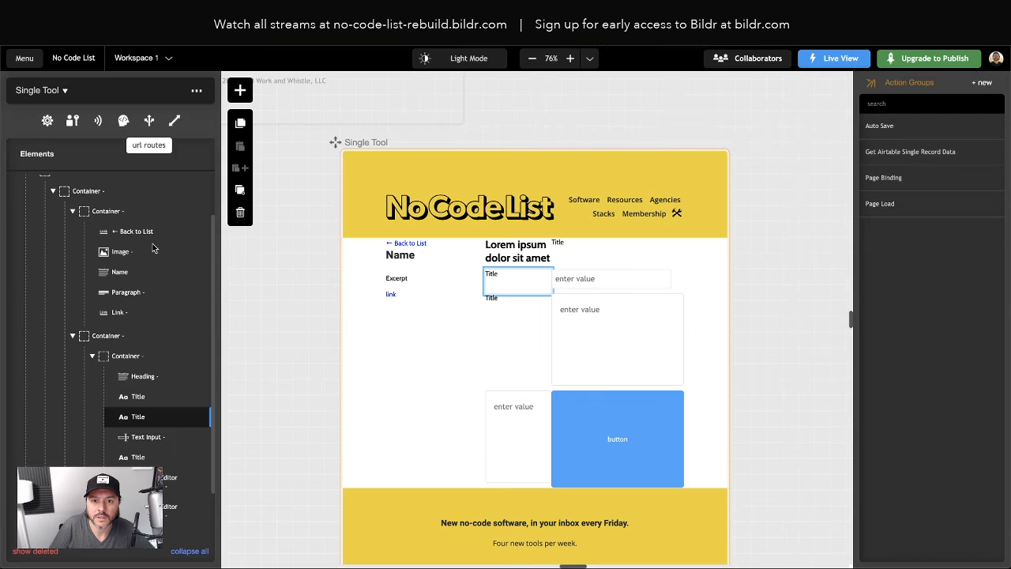
{"action": "left_click_drag", "start_coordinate": [139, 421], "coordinate": [146, 458]}
Change the second Title label's text to "What's great about it?"
{"action": "double_click", "coordinate": [138, 437]}
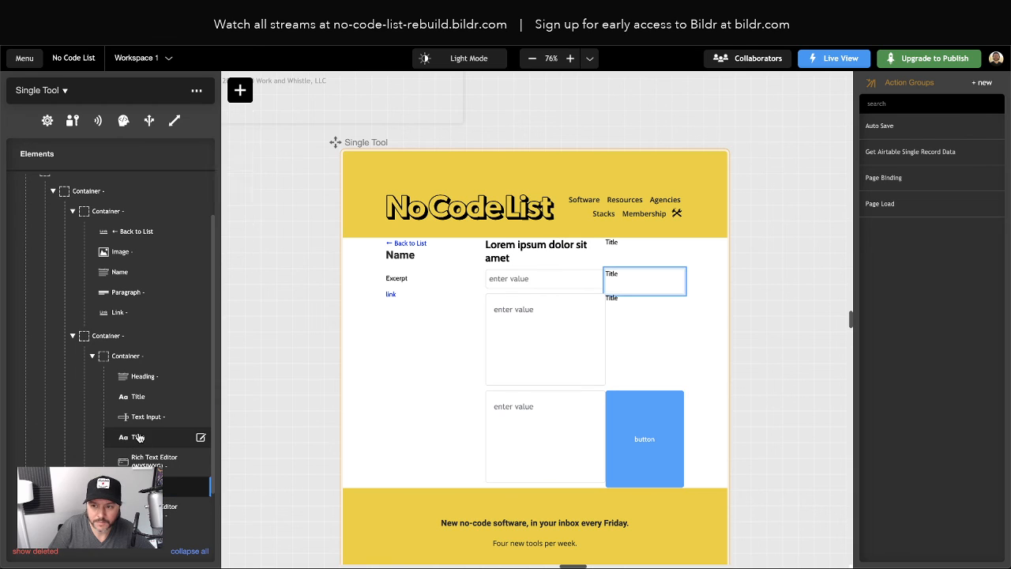
{"action": "double_click", "coordinate": [49, 222]}
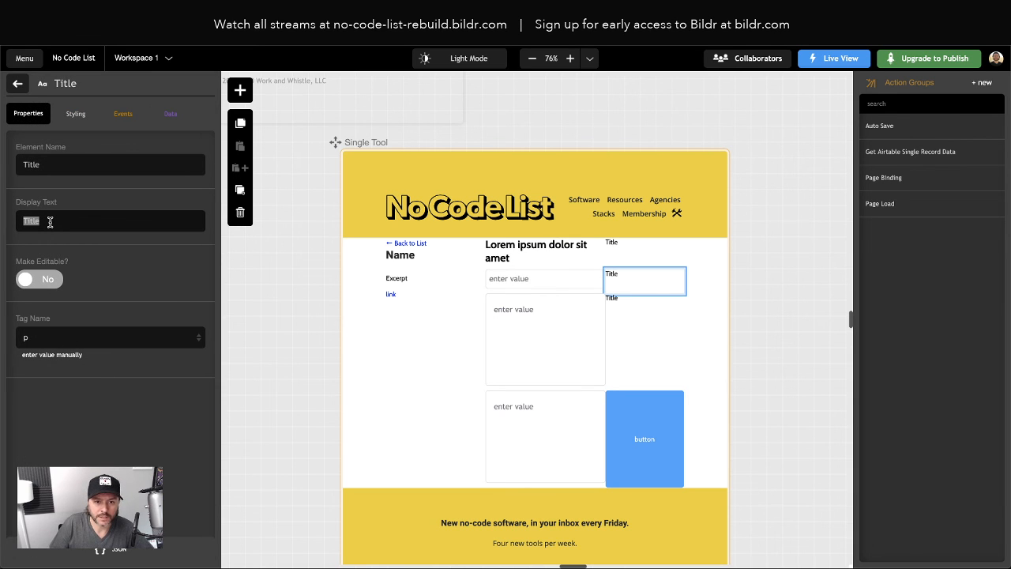
{"action": "key", "text": "super+shift+v"}
{"action": "key", "text": "Down"}
{"action": "key", "text": "Return"}
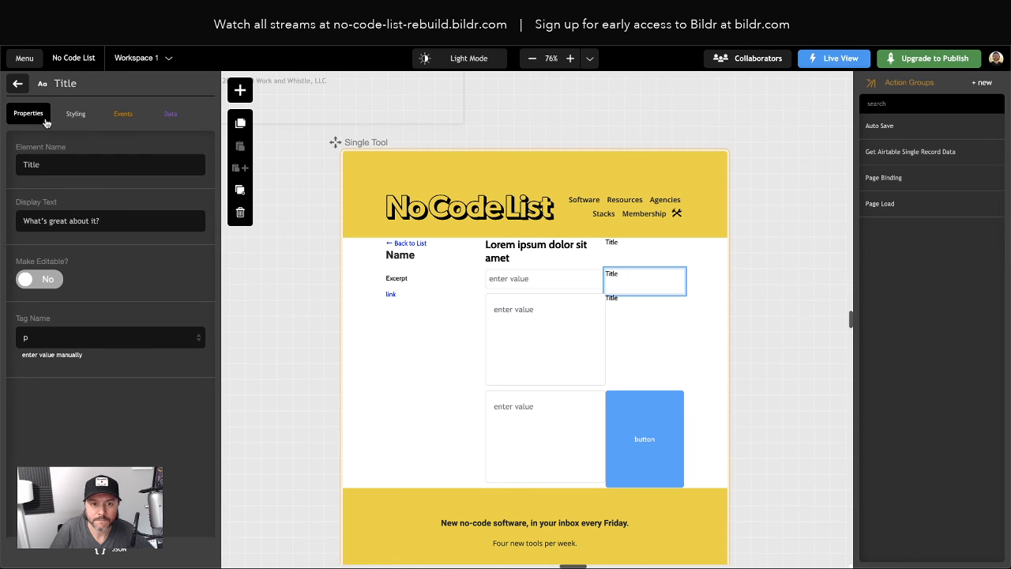
{"action": "left_click", "coordinate": [18, 84]}
Change the third Title label's text to "Who's it great for?"
{"action": "left_click", "coordinate": [150, 486]}
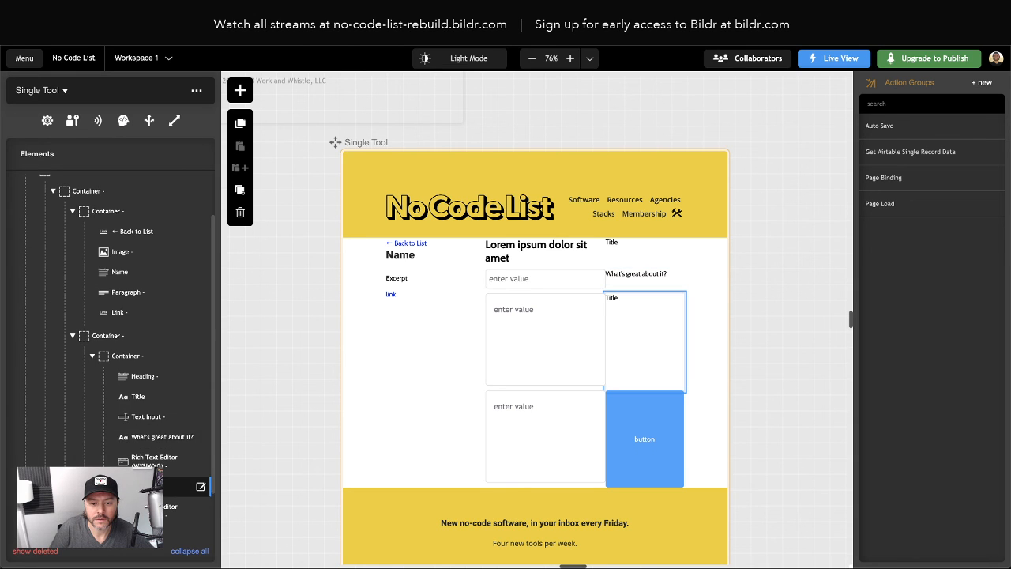
{"action": "double_click", "coordinate": [77, 217]}
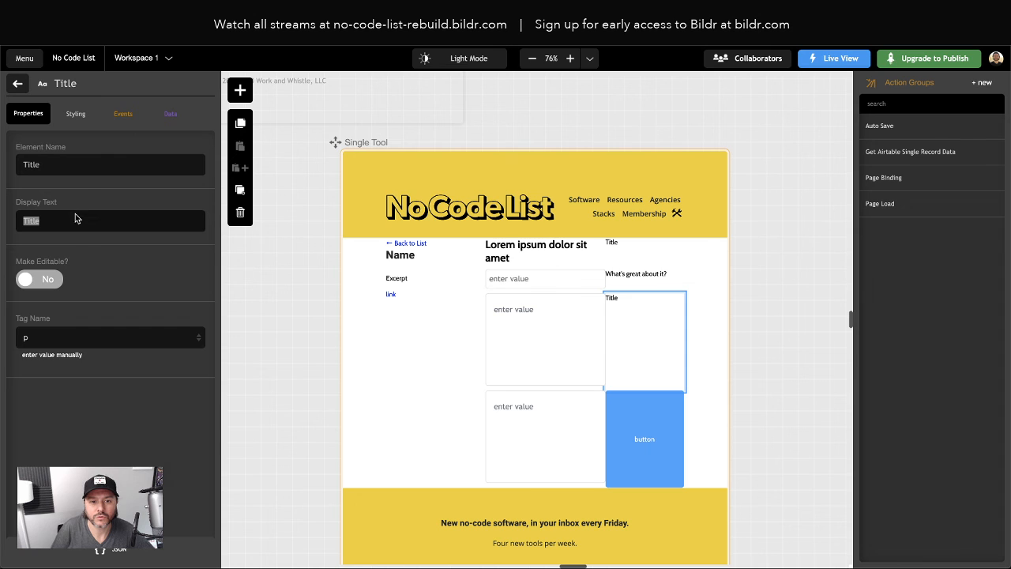
{"action": "key", "text": "super+shift+v"}
{"action": "key", "text": "Up"}
{"action": "key", "text": "Return"}
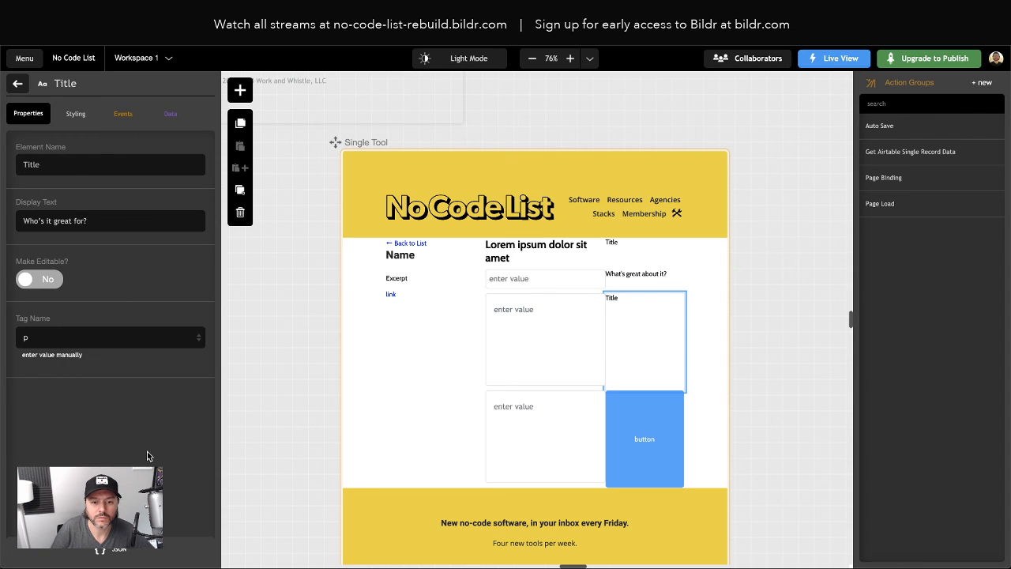
{"action": "left_click", "coordinate": [17, 83]}
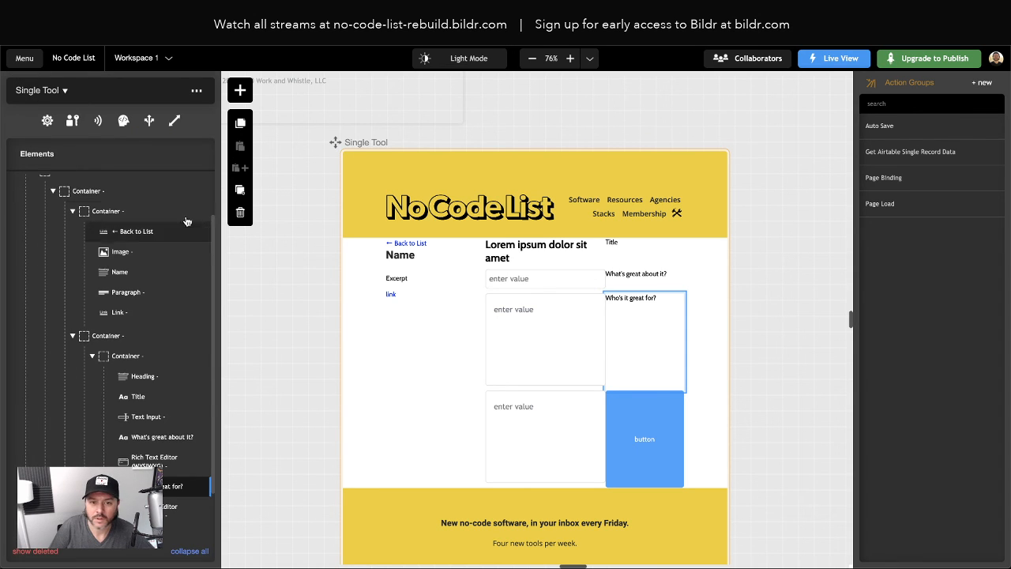
{"action": "double_click", "coordinate": [124, 357]}
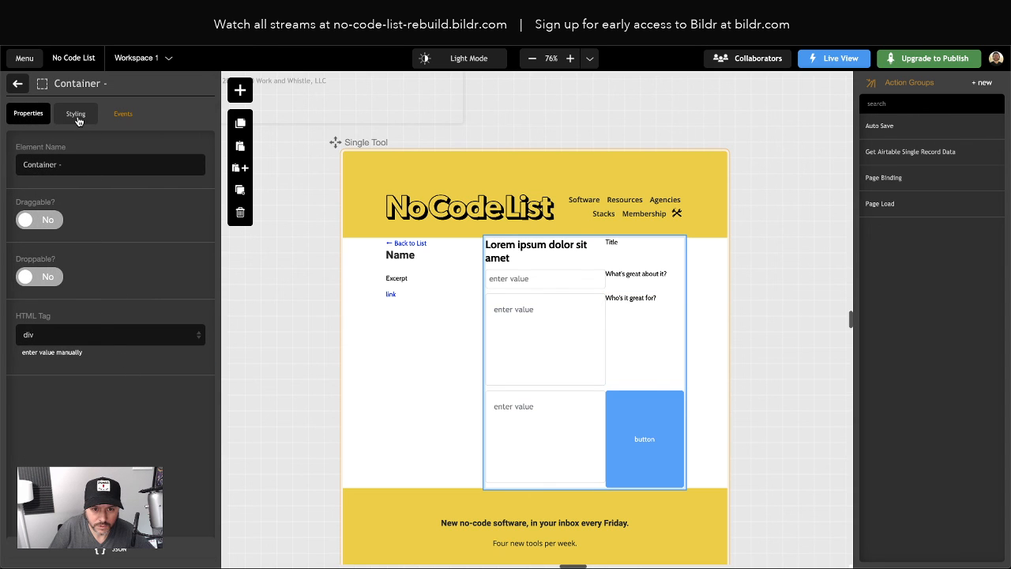
Delete the display grid and grid-template-columns inline styles from the form container
{"action": "left_click", "coordinate": [76, 115]}
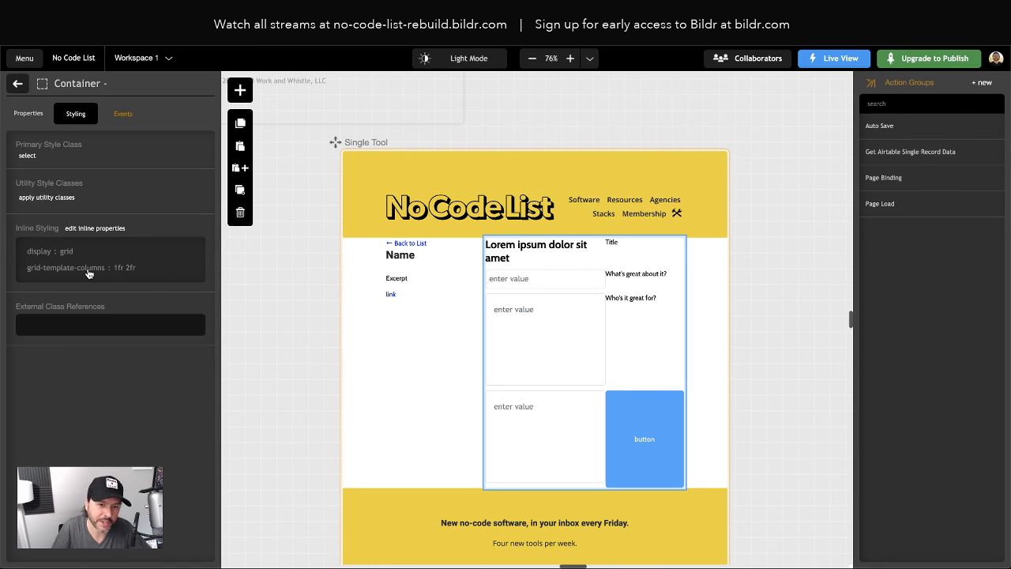
{"action": "left_click", "coordinate": [83, 230]}
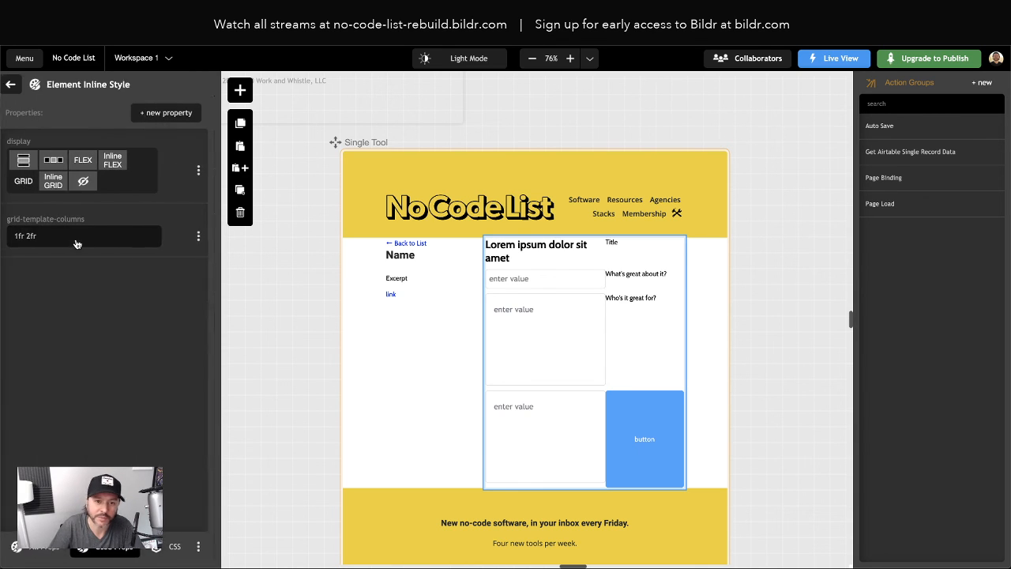
{"action": "left_click", "coordinate": [204, 174]}
{"action": "left_click", "coordinate": [142, 243]}
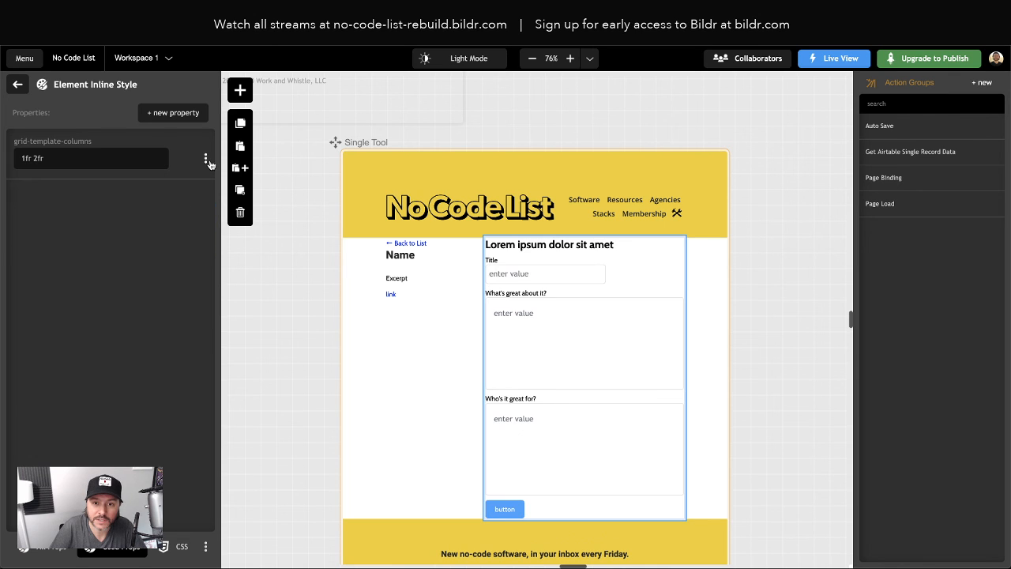
{"action": "left_click", "coordinate": [205, 158]}
{"action": "left_click", "coordinate": [159, 209]}
{"action": "left_click", "coordinate": [19, 86]}
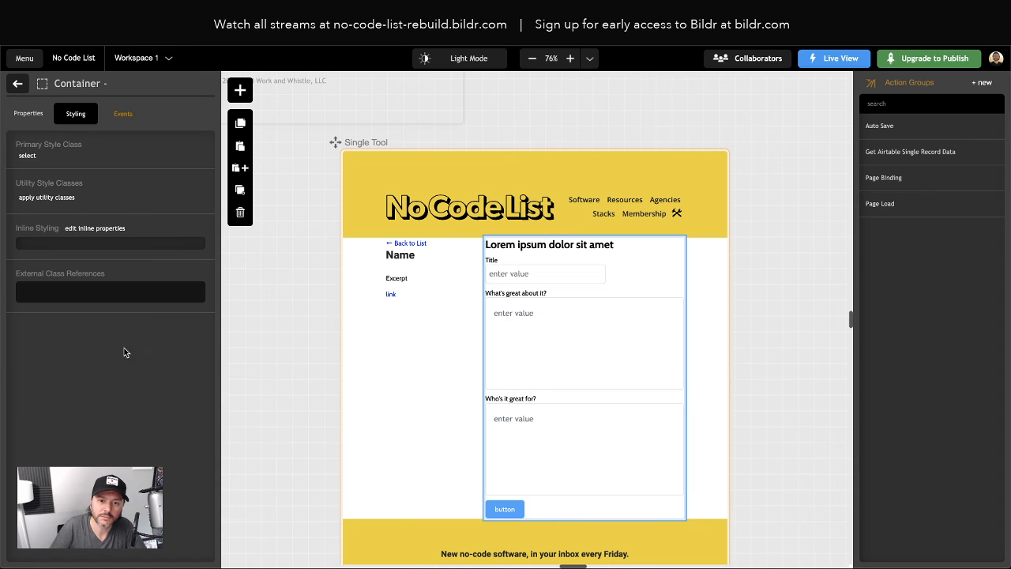
{"action": "left_click", "coordinate": [18, 83]}
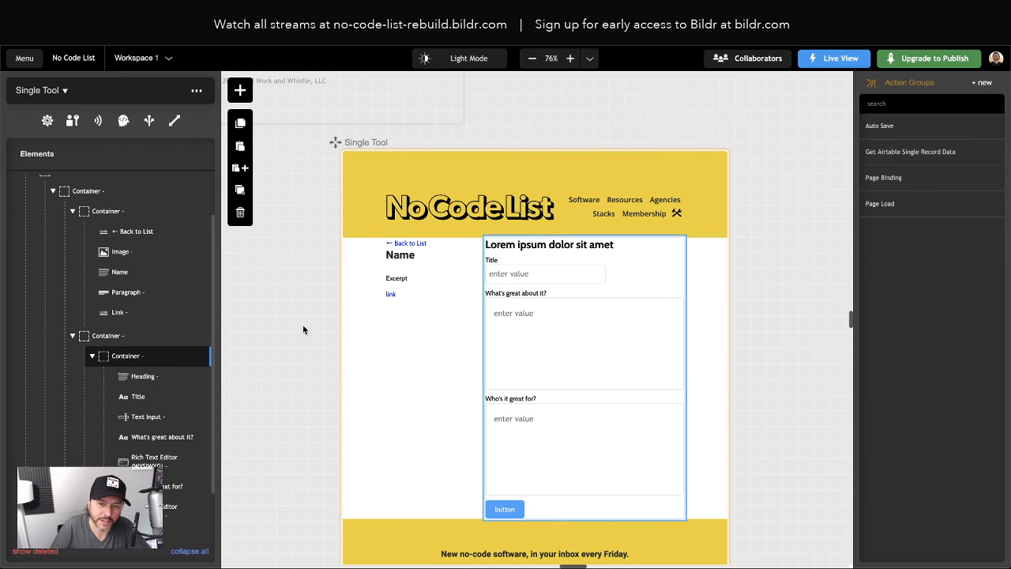
{"action": "left_click", "coordinate": [417, 374]}
{"action": "left_click", "coordinate": [702, 284]}
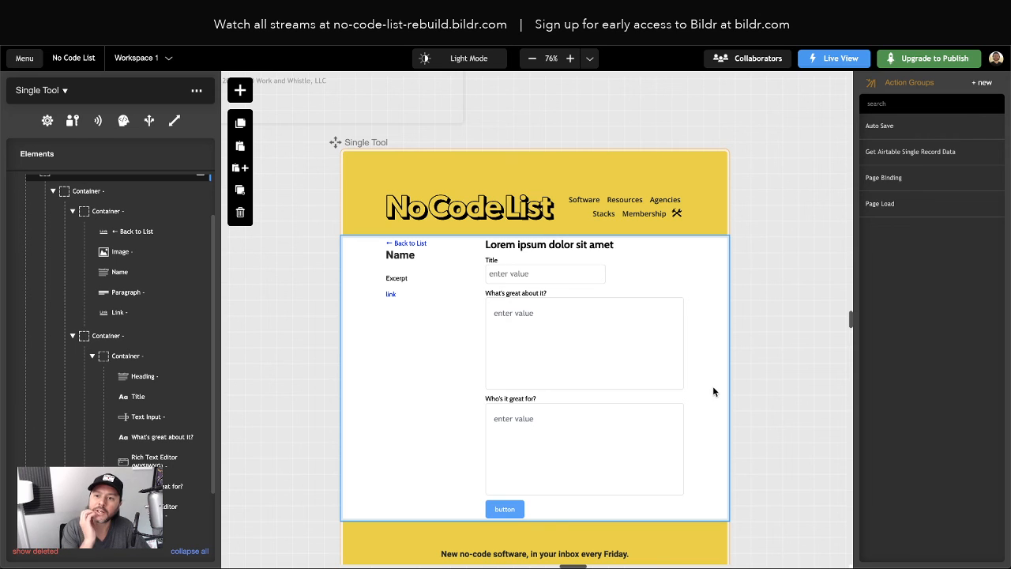
Replace the Lorem ipsum heading text with 'Add an Endorsement', then open the Page Binding action group
{"action": "left_click", "coordinate": [500, 244]}
{"action": "left_click", "coordinate": [201, 376]}
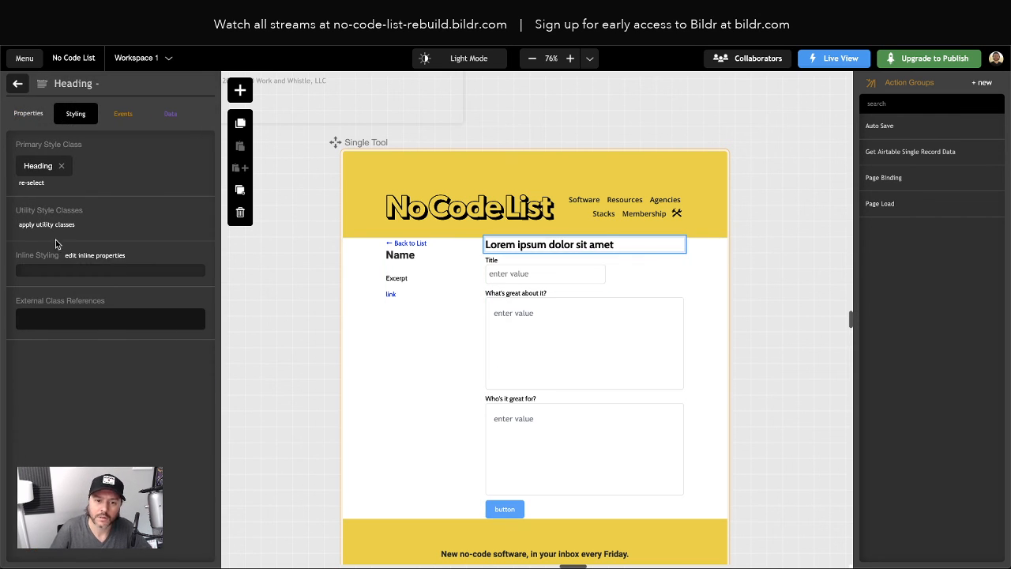
{"action": "left_click", "coordinate": [31, 114]}
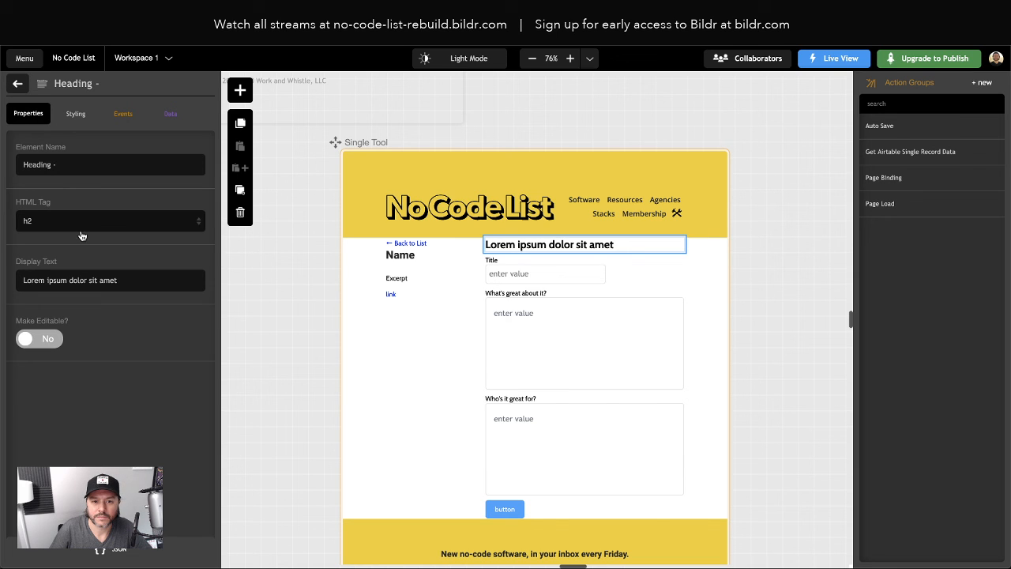
{"action": "double_click", "coordinate": [57, 281]}
{"action": "triple_click", "coordinate": [56, 281]}
{"action": "type", "text": "Add an Endorsement"}
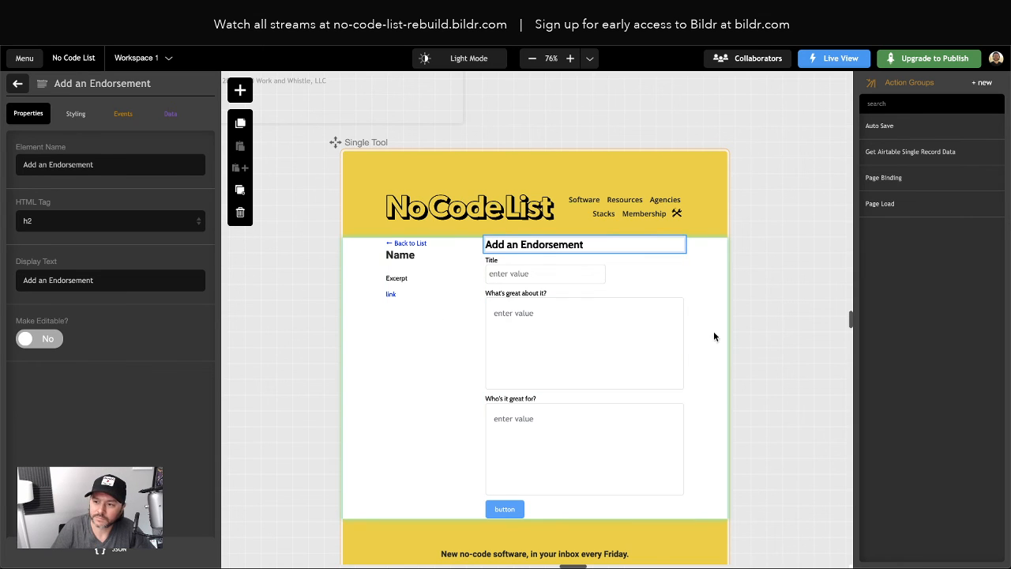
{"action": "left_click", "coordinate": [888, 180]}
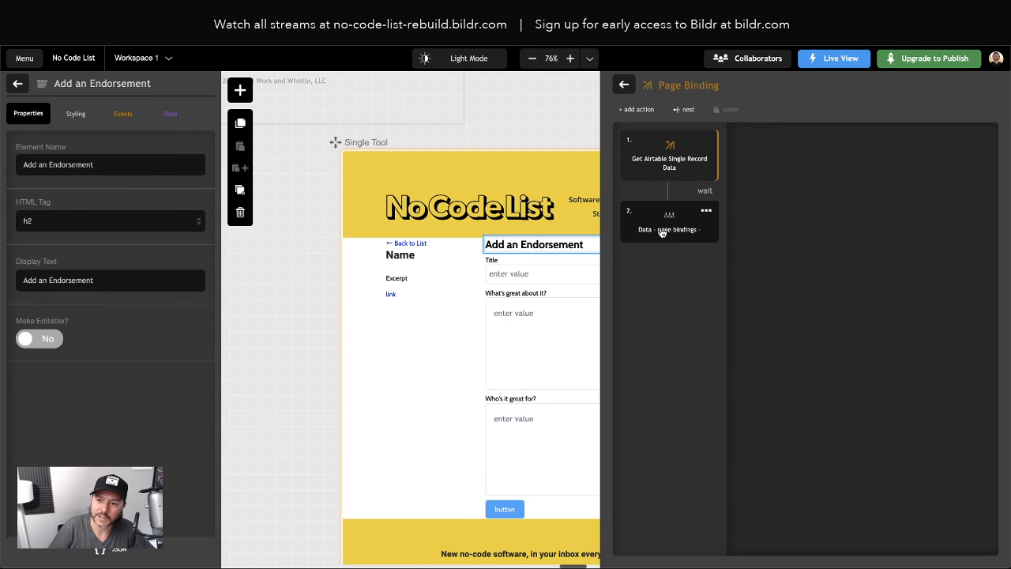
Add an Element - set value action to Page Binding targeting the Add an Endorsement heading
{"action": "left_click", "coordinate": [639, 110]}
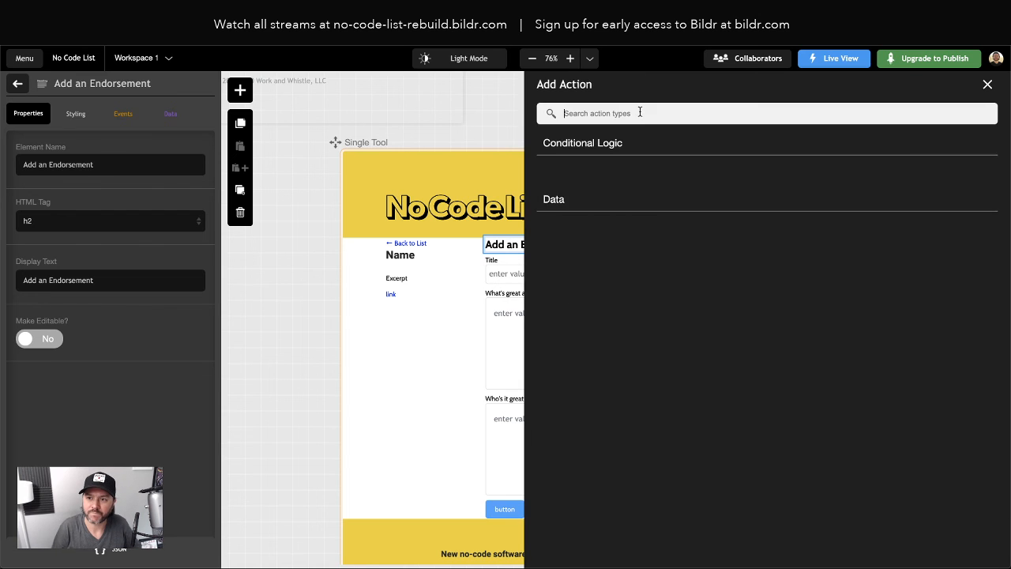
{"action": "type", "text": "set value"}
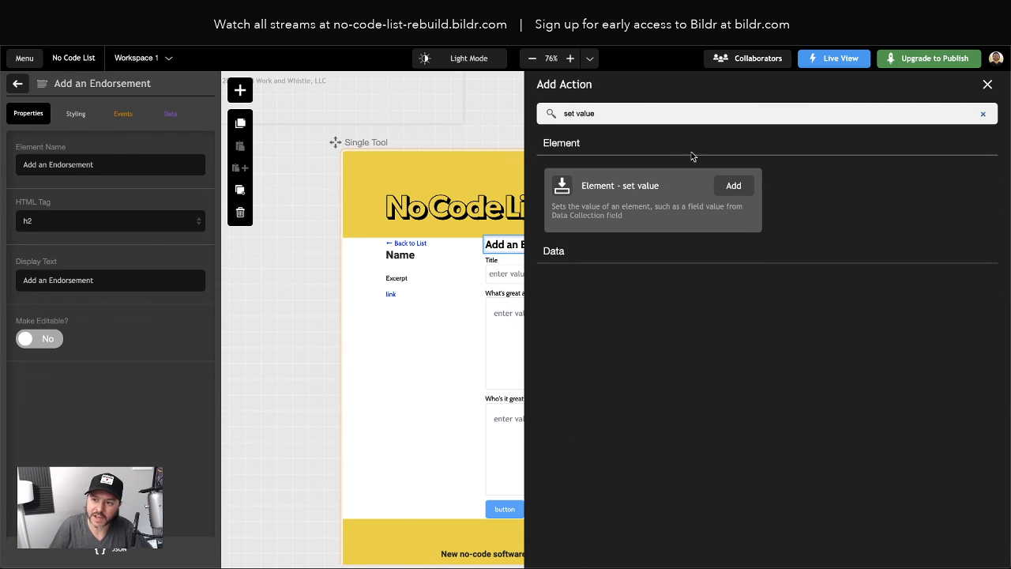
{"action": "left_click", "coordinate": [742, 192]}
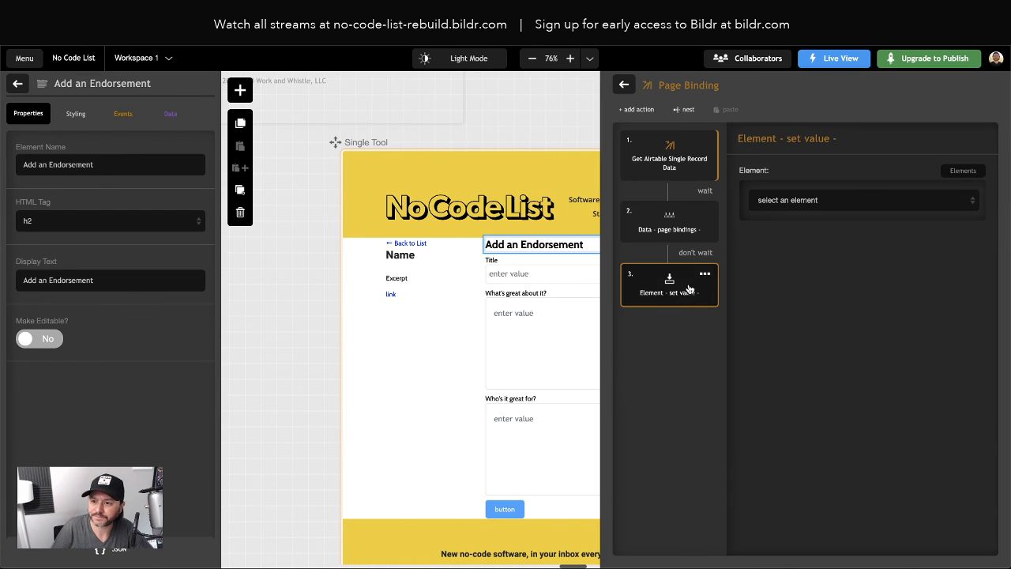
{"action": "left_click", "coordinate": [799, 202]}
{"action": "scroll", "coordinate": [837, 300], "scroll_direction": "down", "scroll_amount": 2}
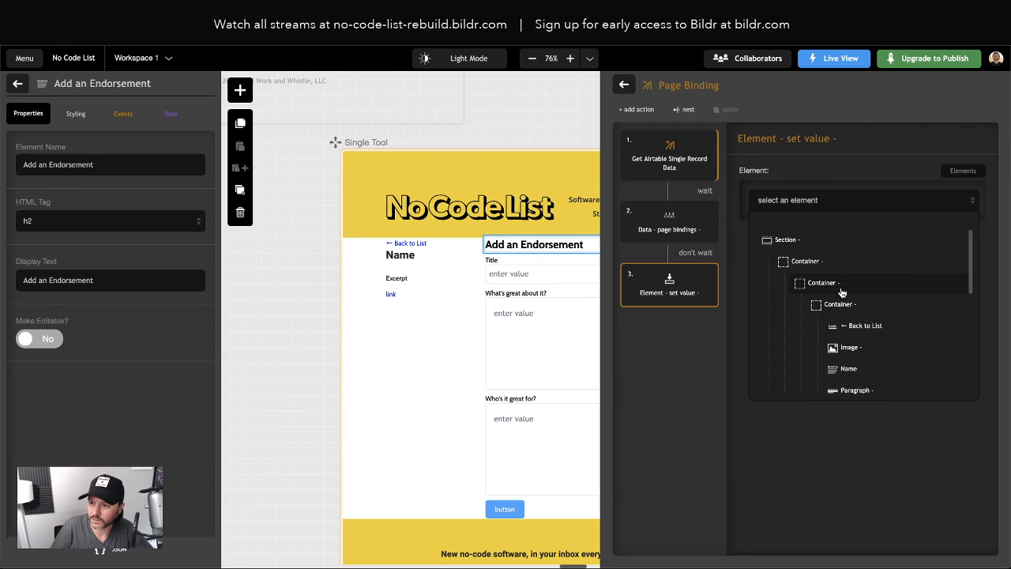
{"action": "scroll", "coordinate": [863, 340], "scroll_direction": "down", "scroll_amount": 4}
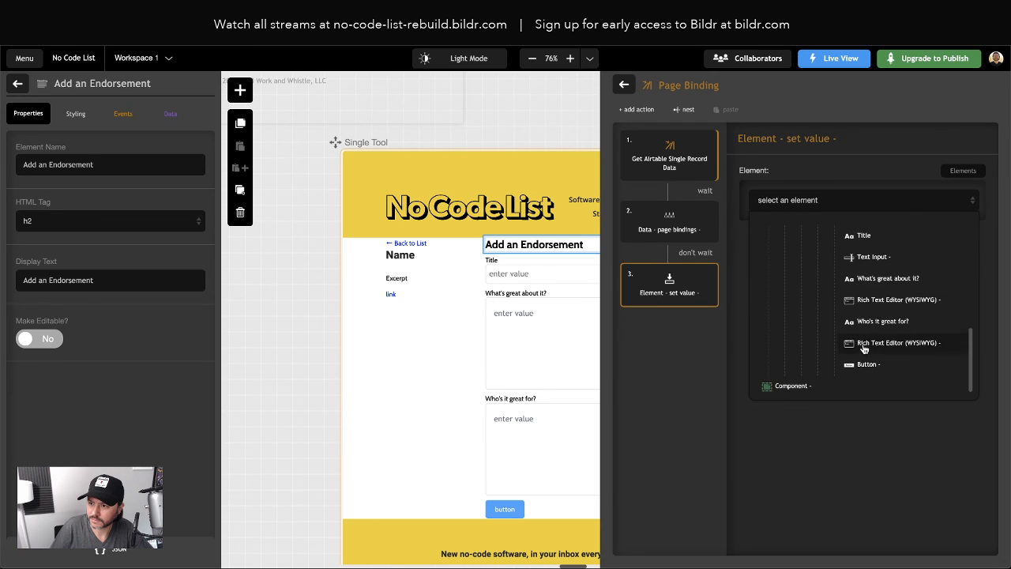
{"action": "left_click", "coordinate": [875, 267]}
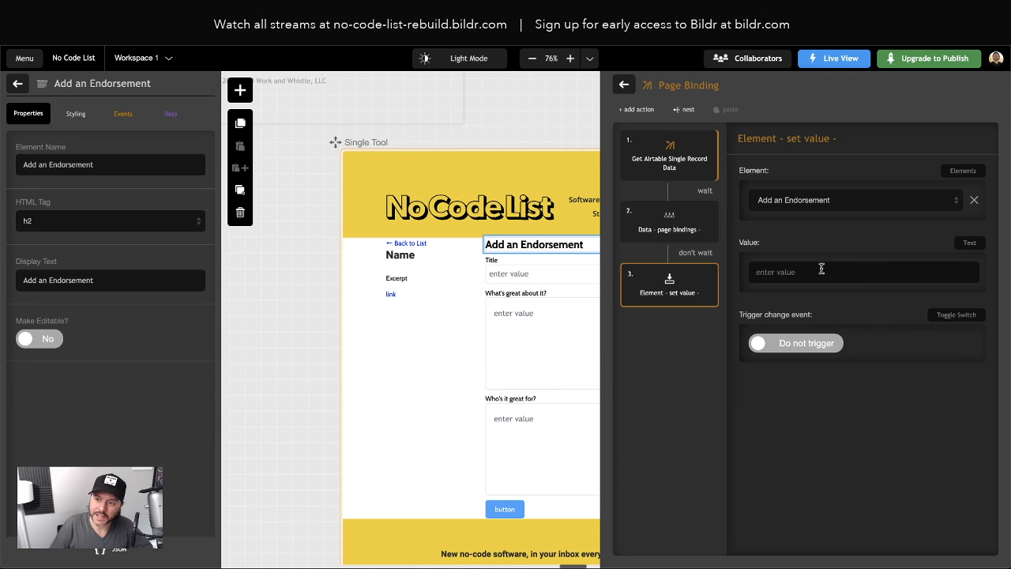
Make the value a concatenation whose first part is the text 'Add an Endorsement for '
{"action": "left_click", "coordinate": [964, 246]}
{"action": "scroll", "coordinate": [921, 384], "scroll_direction": "down", "scroll_amount": 6}
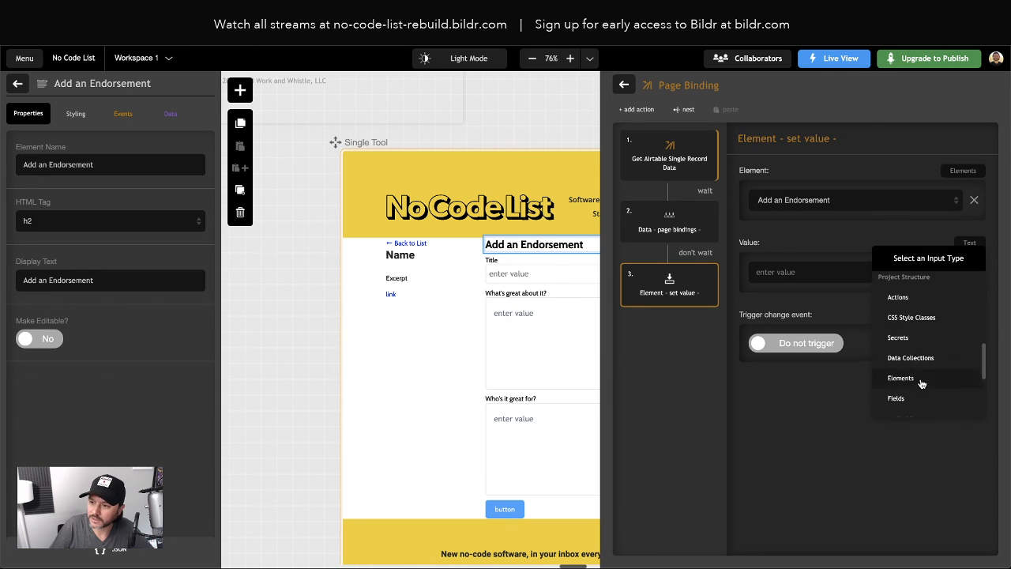
{"action": "left_click", "coordinate": [910, 336]}
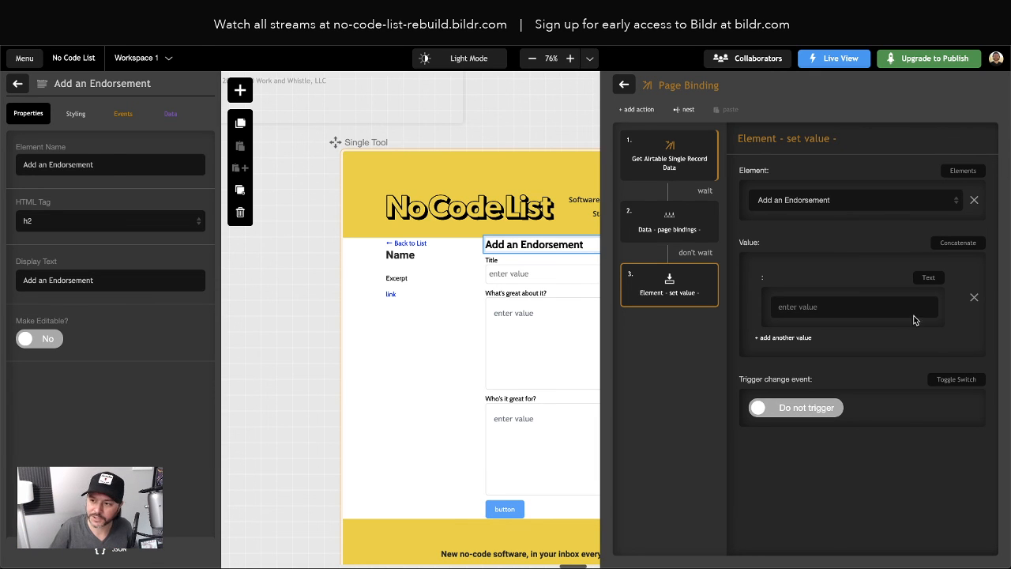
{"action": "left_click", "coordinate": [827, 309]}
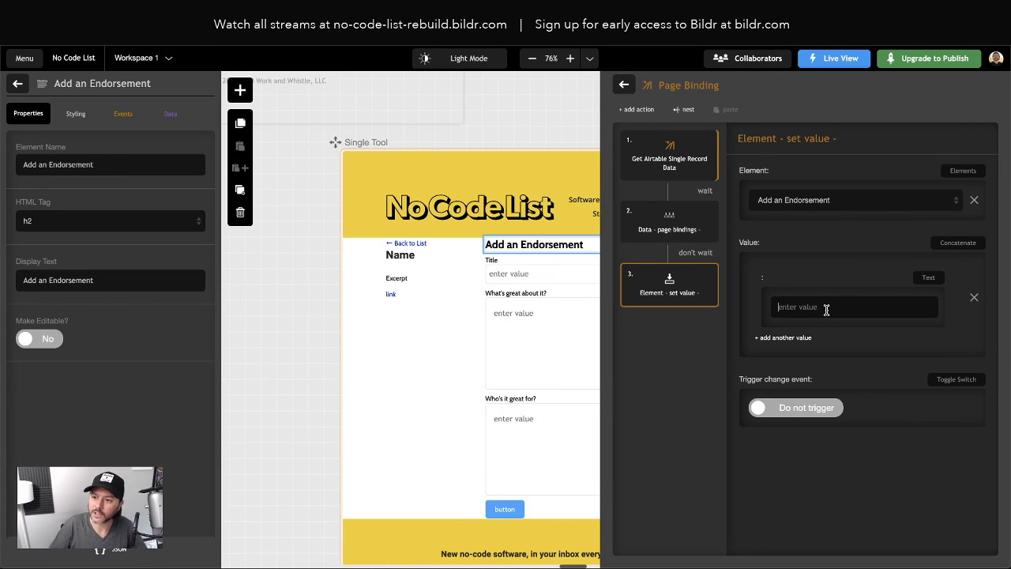
{"action": "type", "text": "Add an Endorsement"}
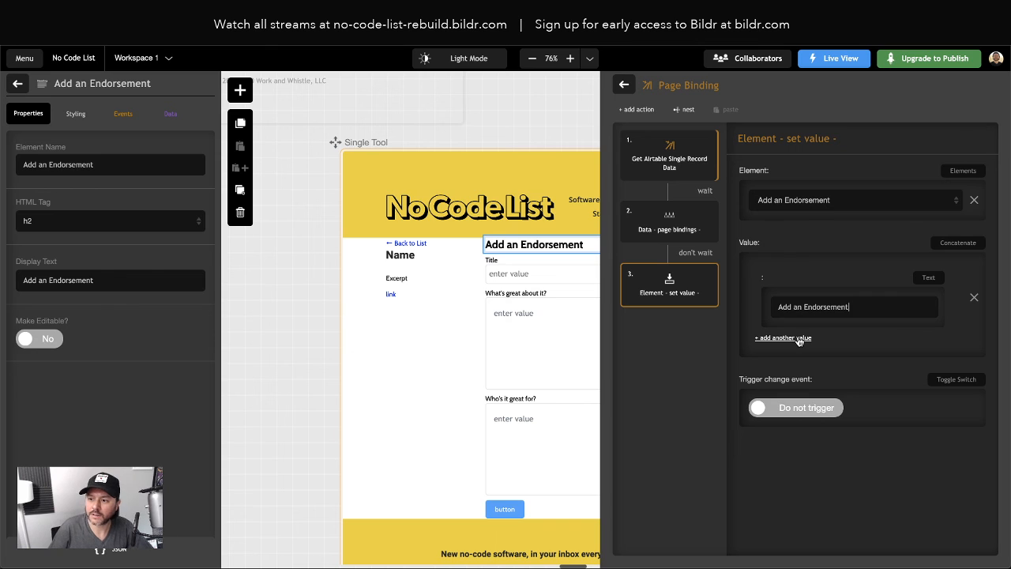
{"action": "type", "text": "for"}
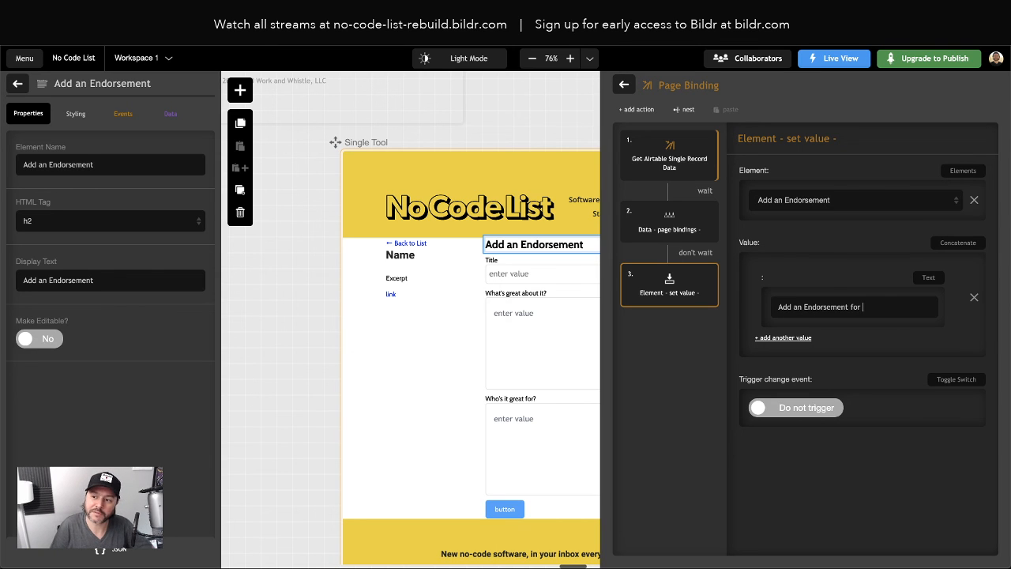
Append a second value taken from the page variable Name
{"action": "left_click", "coordinate": [794, 340]}
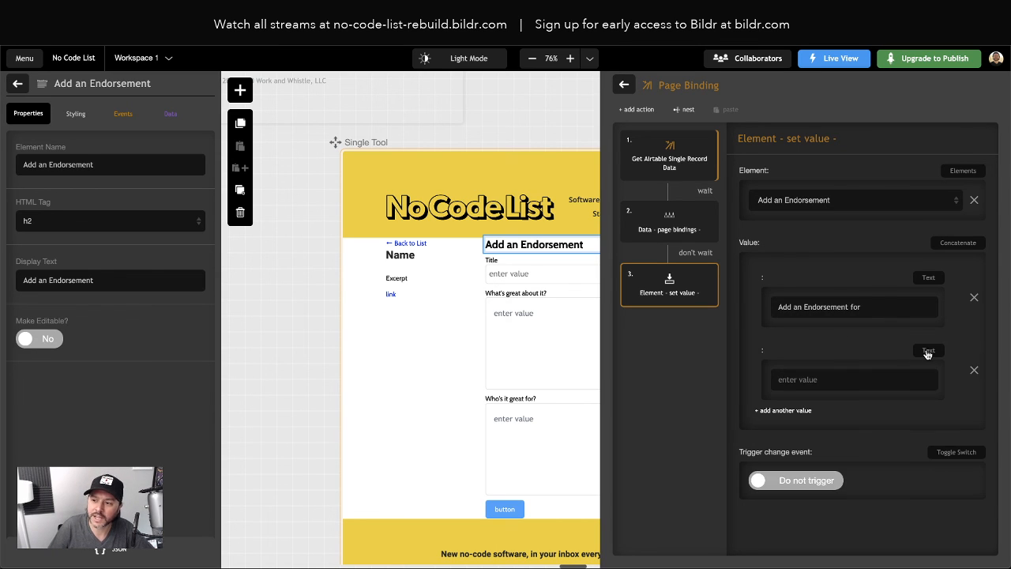
{"action": "left_click", "coordinate": [921, 357]}
{"action": "left_click", "coordinate": [881, 432]}
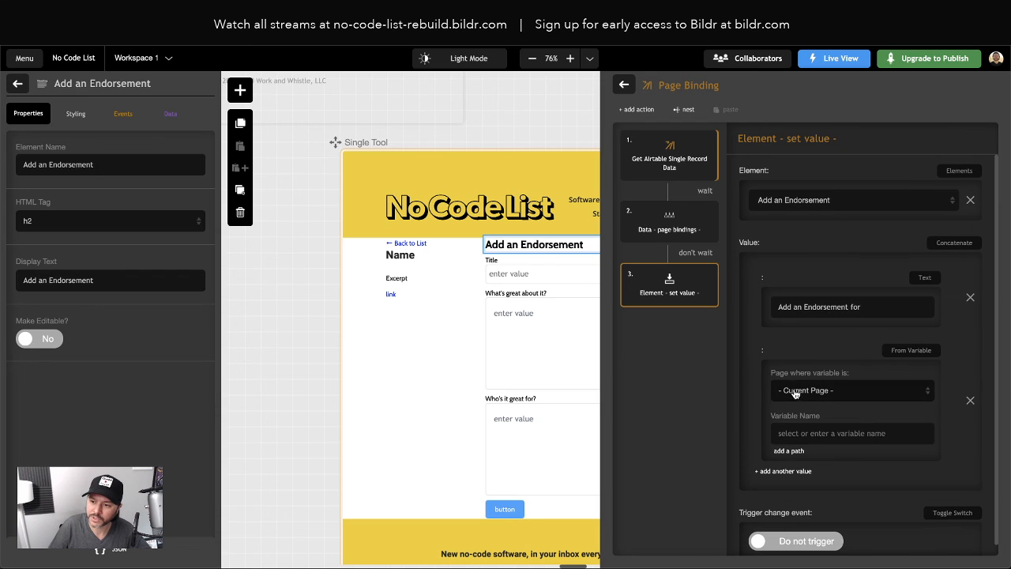
{"action": "left_click", "coordinate": [807, 434]}
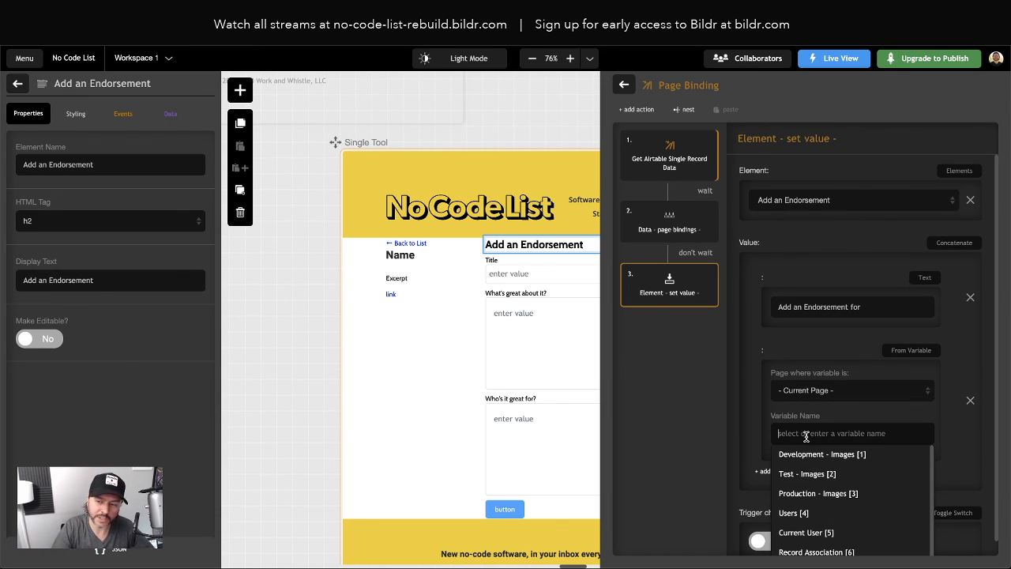
{"action": "type", "text": "Name"}
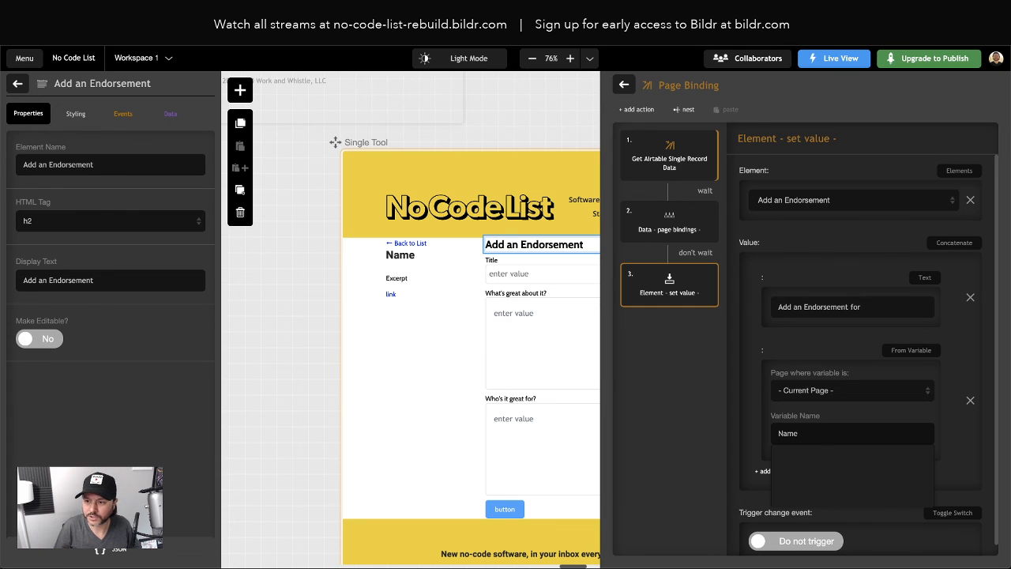
{"action": "left_click", "coordinate": [763, 413]}
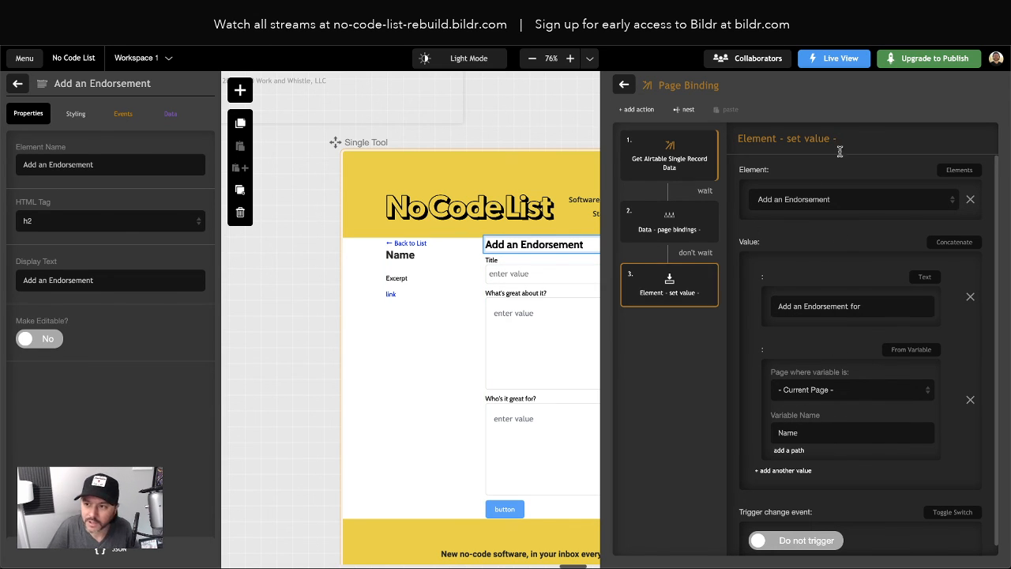
Title the action 'Personalized Endorsement Header' and close the Page Binding editor
{"action": "left_click", "coordinate": [866, 138]}
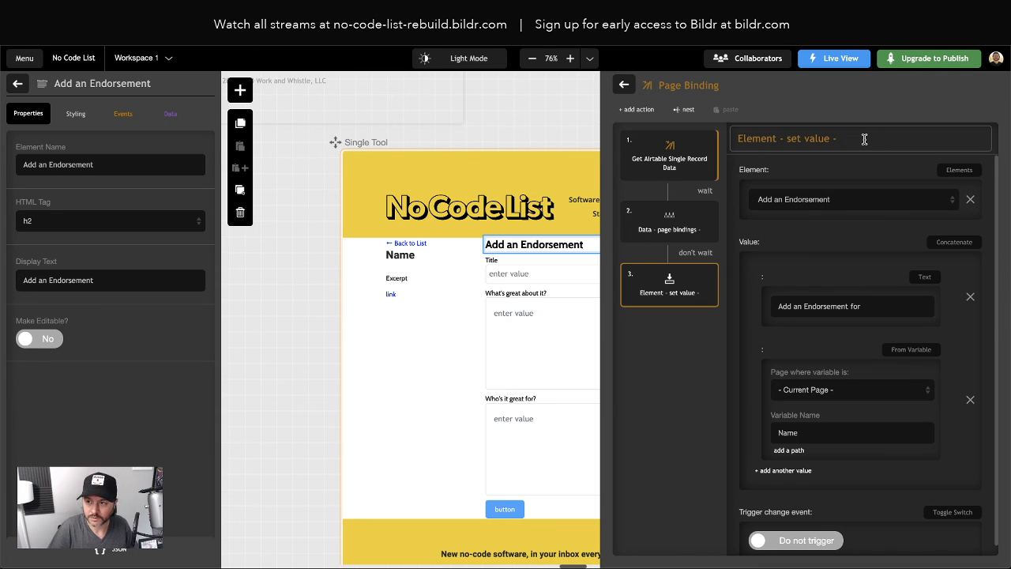
{"action": "type", "text": "Personalized HE"}
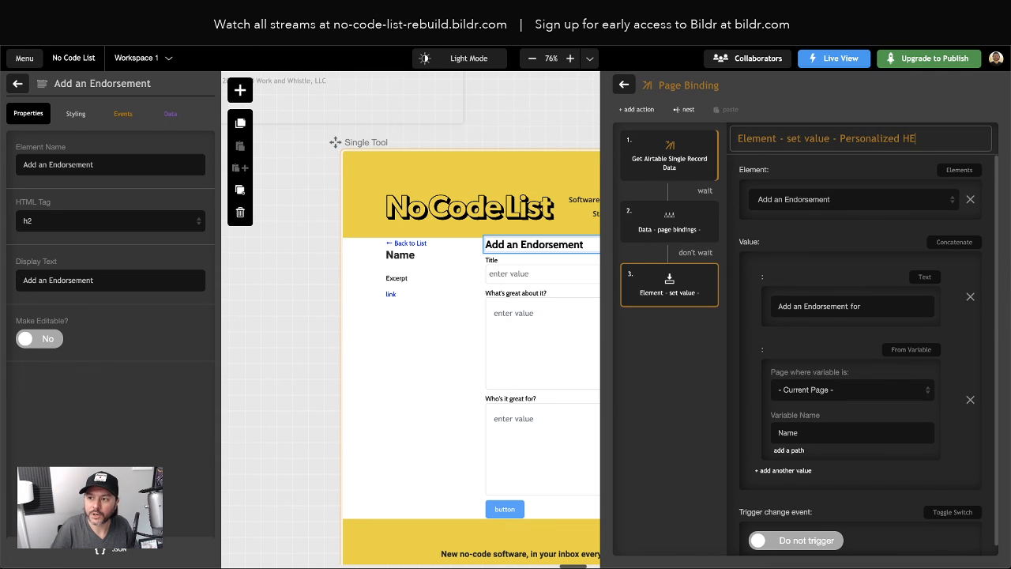
{"action": "key", "text": "BackSpace"}
{"action": "key", "text": "BackSpace"}
{"action": "type", "text": "Endor"}
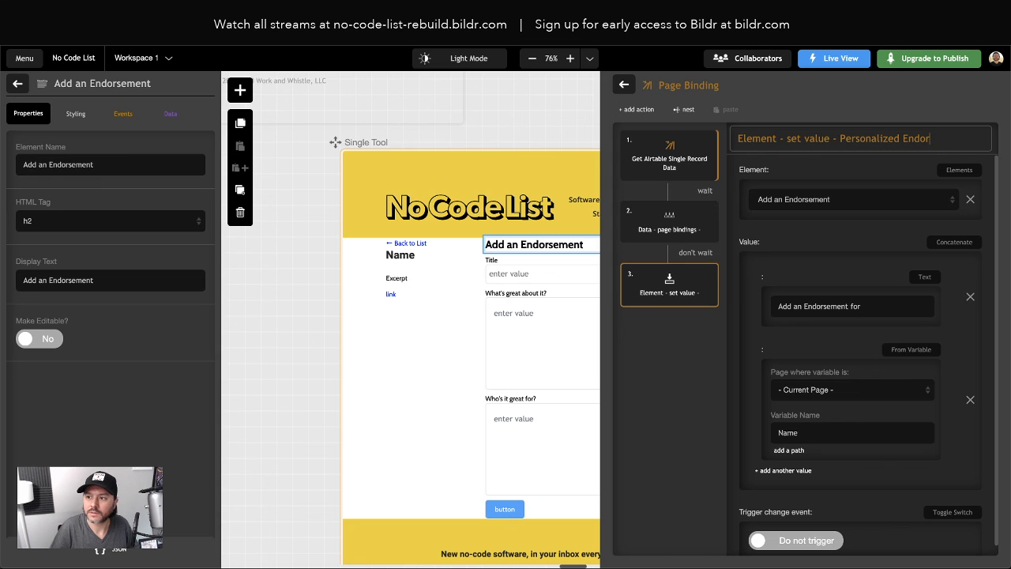
{"action": "type", "text": "sement Header"}
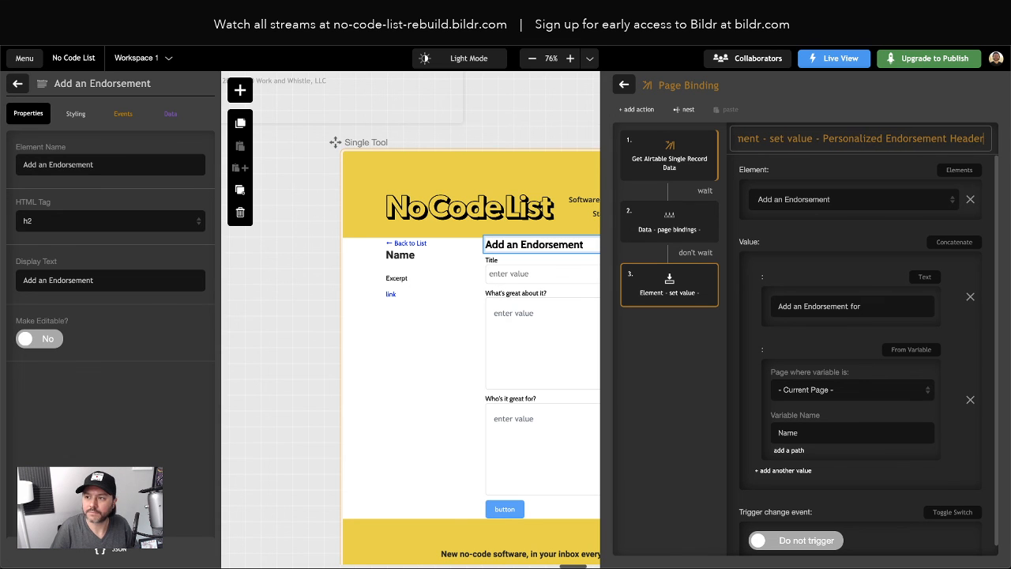
{"action": "left_click", "coordinate": [624, 85]}
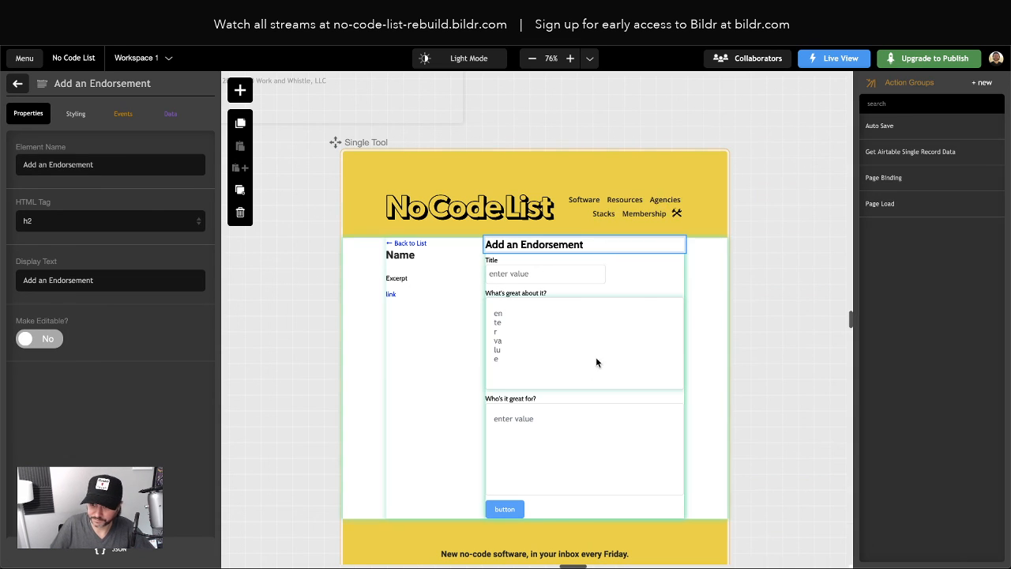
Deselect the heading and scroll the canvas to show the endorsement form
{"action": "left_click", "coordinate": [580, 124]}
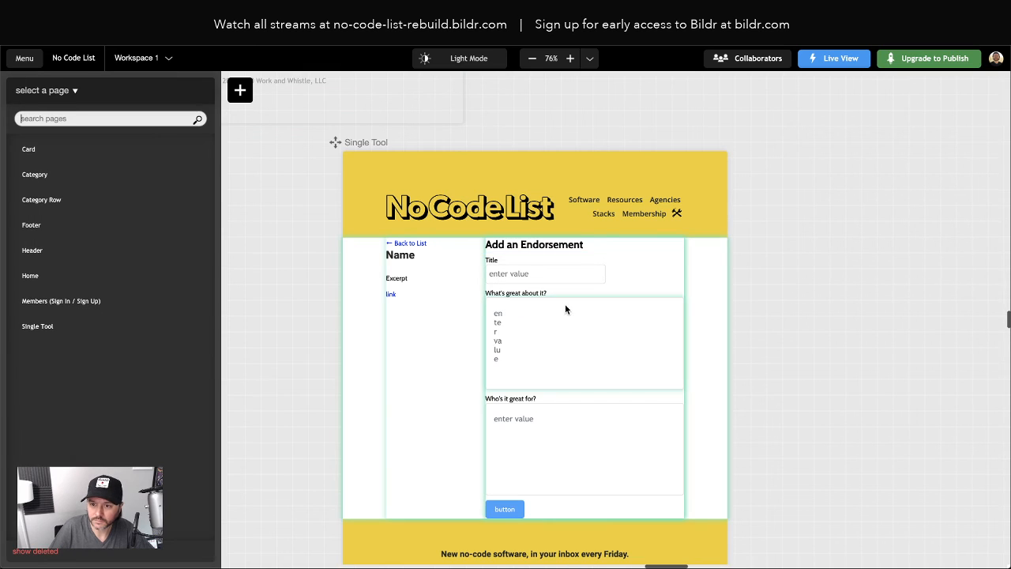
{"action": "scroll", "coordinate": [532, 280], "scroll_direction": "down", "scroll_amount": 2}
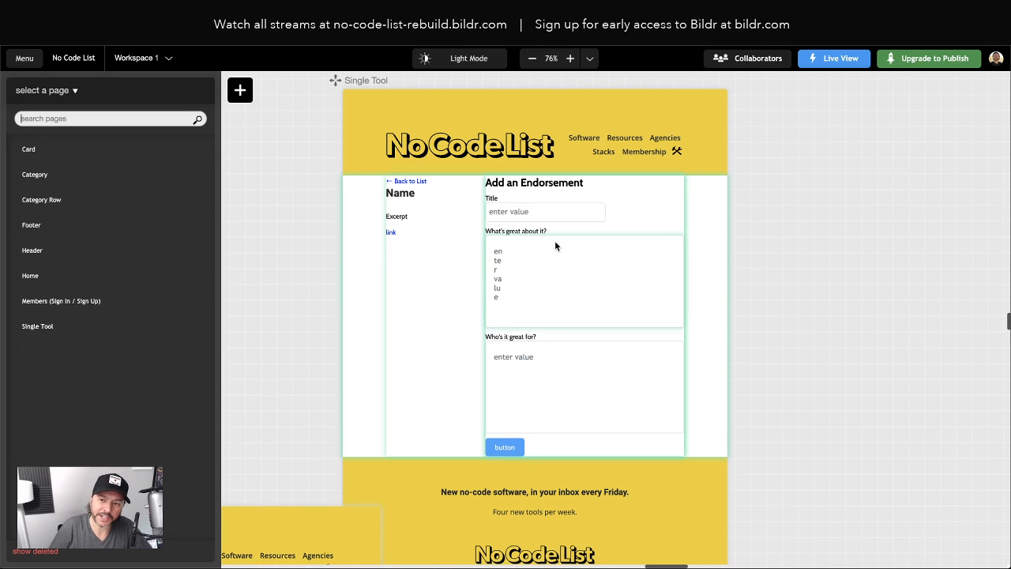
Change the form button's Display Text to 'Add Endorsement'
{"action": "left_click", "coordinate": [504, 448]}
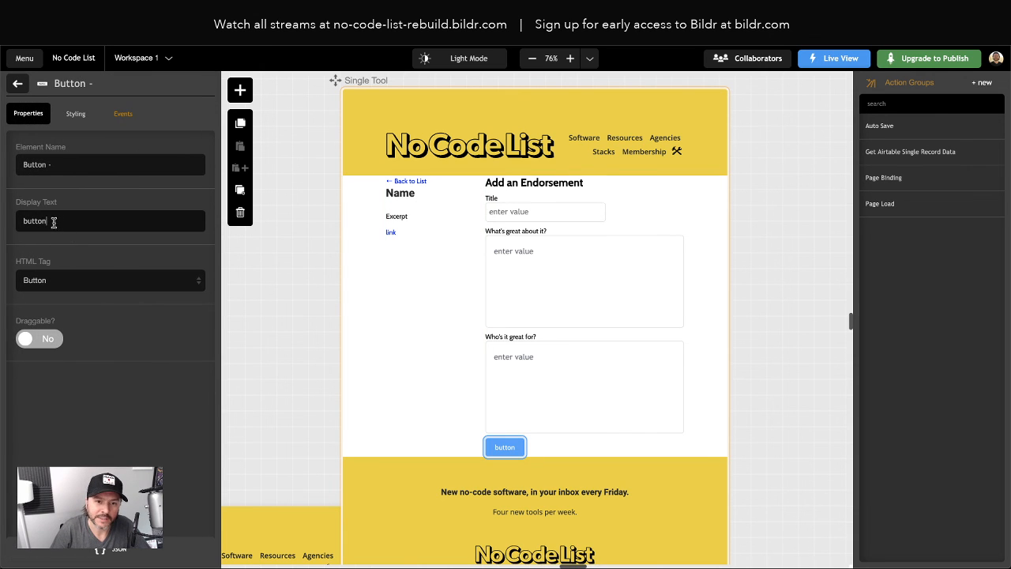
{"action": "double_click", "coordinate": [54, 222]}
{"action": "type", "text": "Add Endorsement"}
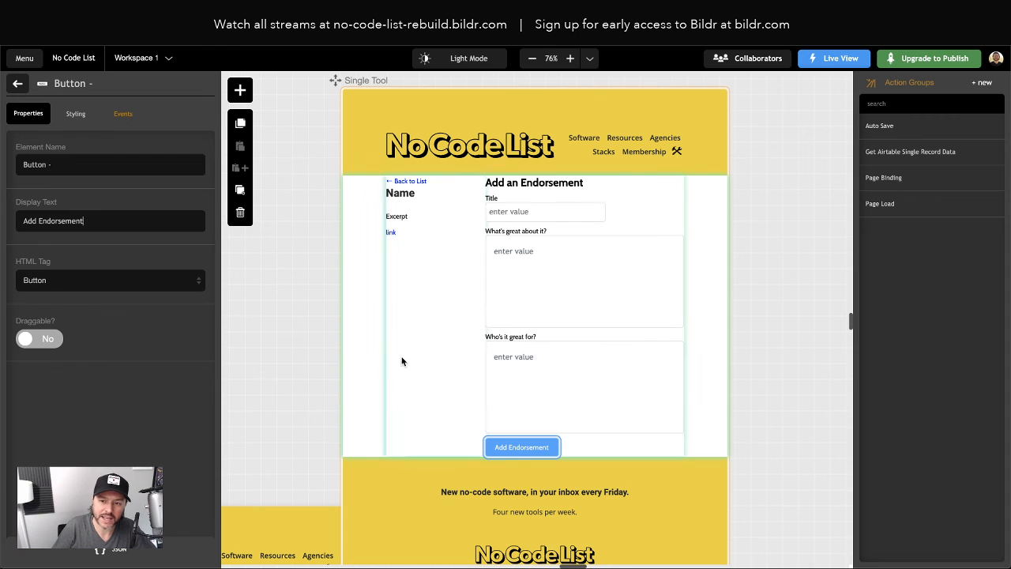
{"action": "left_click", "coordinate": [715, 433]}
{"action": "scroll", "coordinate": [702, 431], "scroll_direction": "down", "scroll_amount": 5}
{"action": "scroll", "coordinate": [702, 431], "scroll_direction": "up", "scroll_amount": 6}
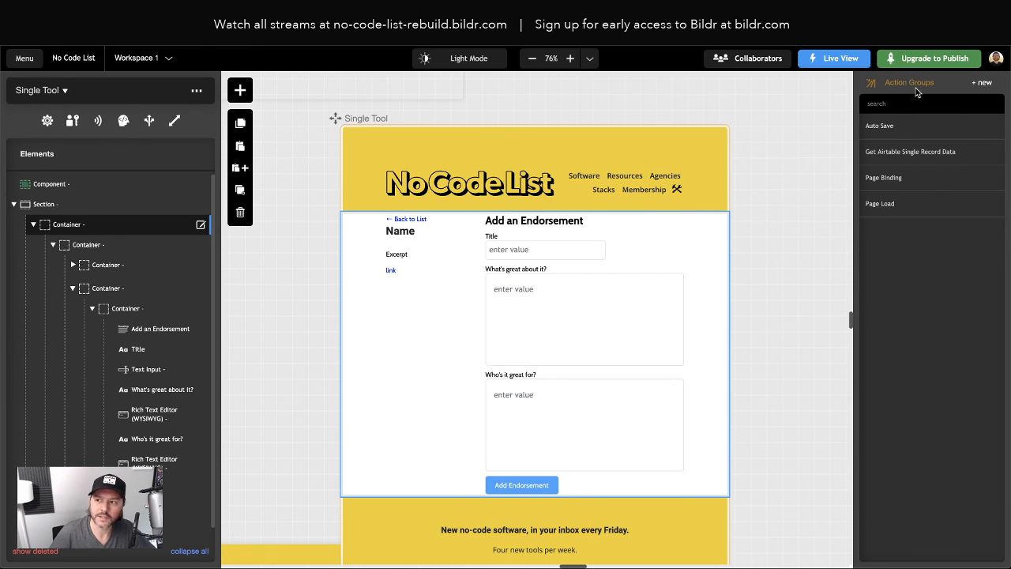
Create a new action group named 'Add - Endorsement'
{"action": "left_click", "coordinate": [983, 84]}
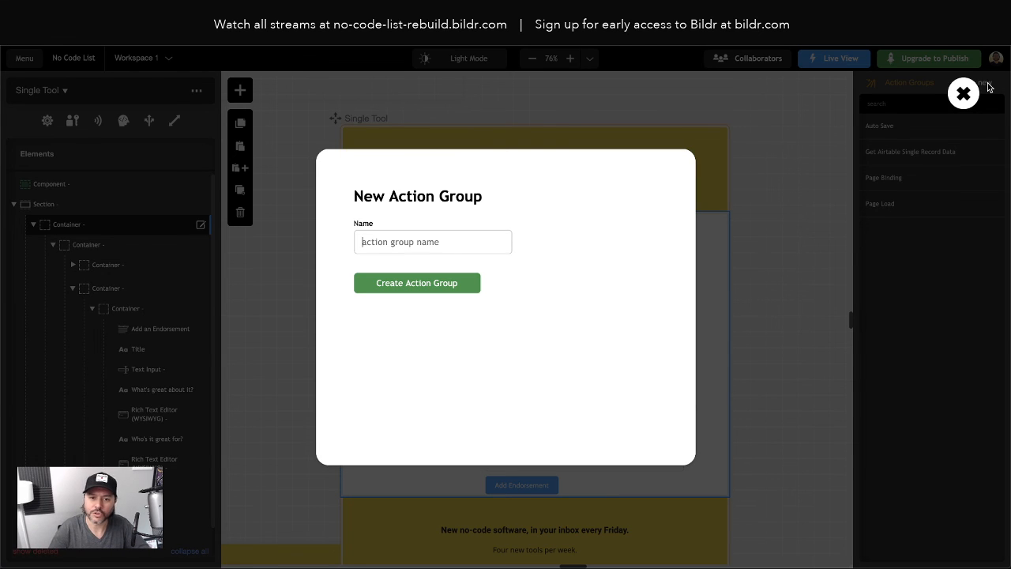
{"action": "type", "text": "Add - Endorsement"}
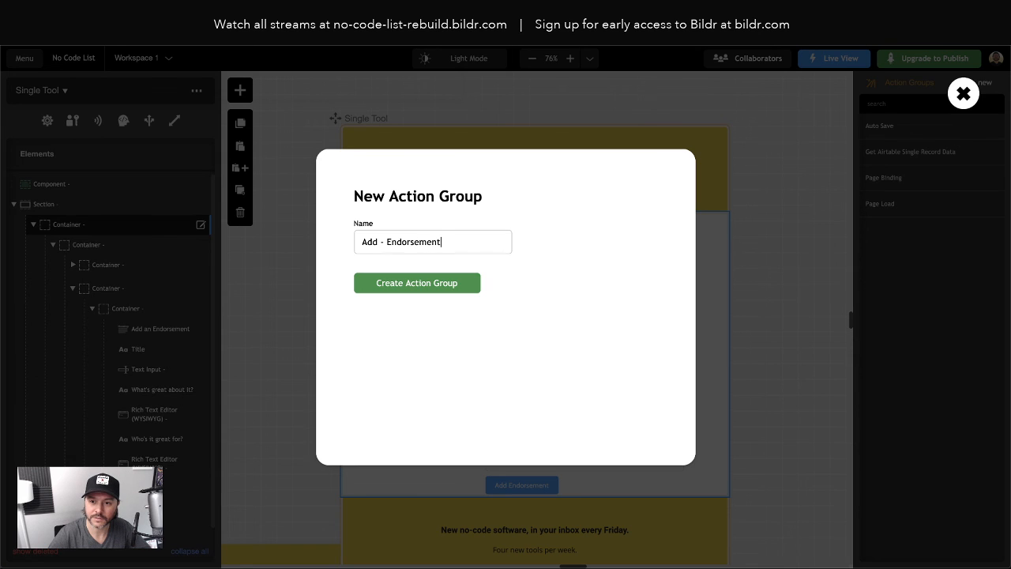
{"action": "key", "text": "Return"}
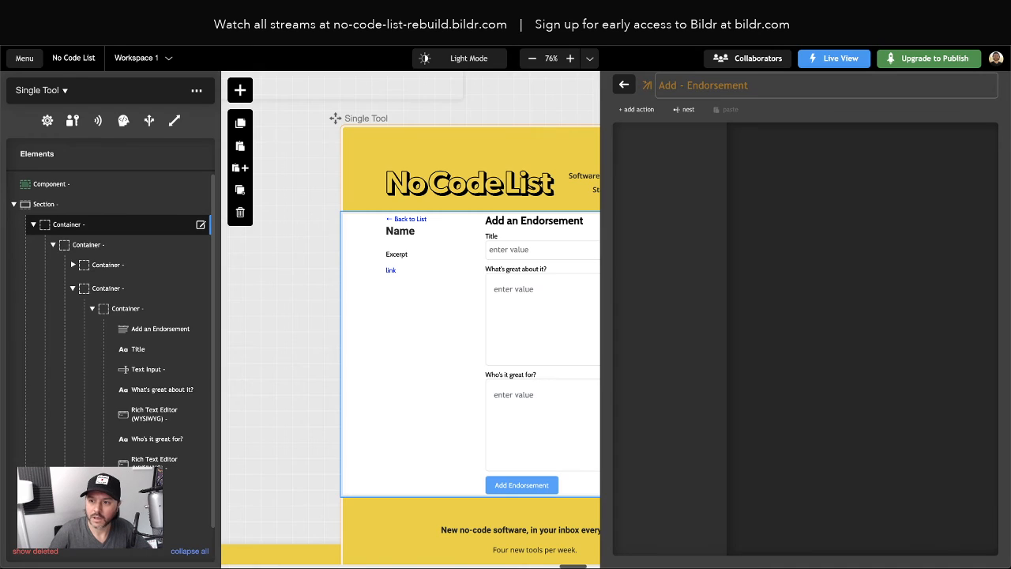
Add a Data - create record action to the new group
{"action": "left_click", "coordinate": [636, 110]}
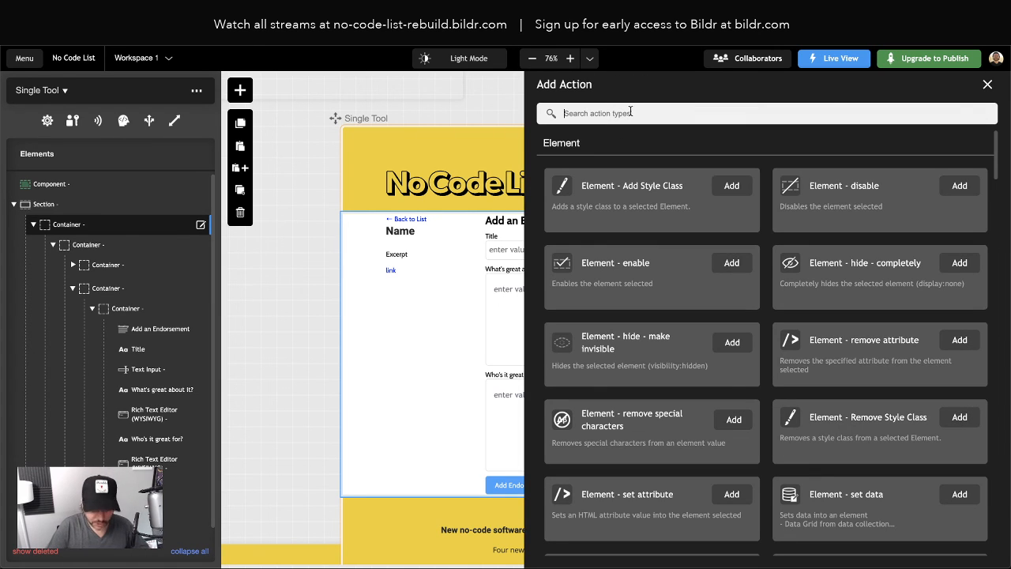
{"action": "type", "text": "data"}
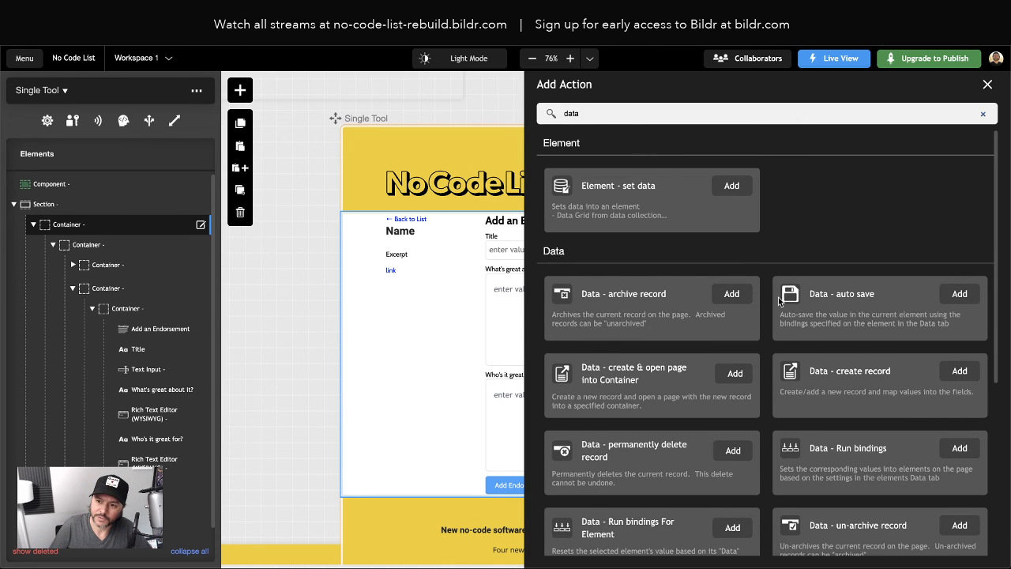
{"action": "scroll", "coordinate": [730, 418], "scroll_direction": "down", "scroll_amount": 2}
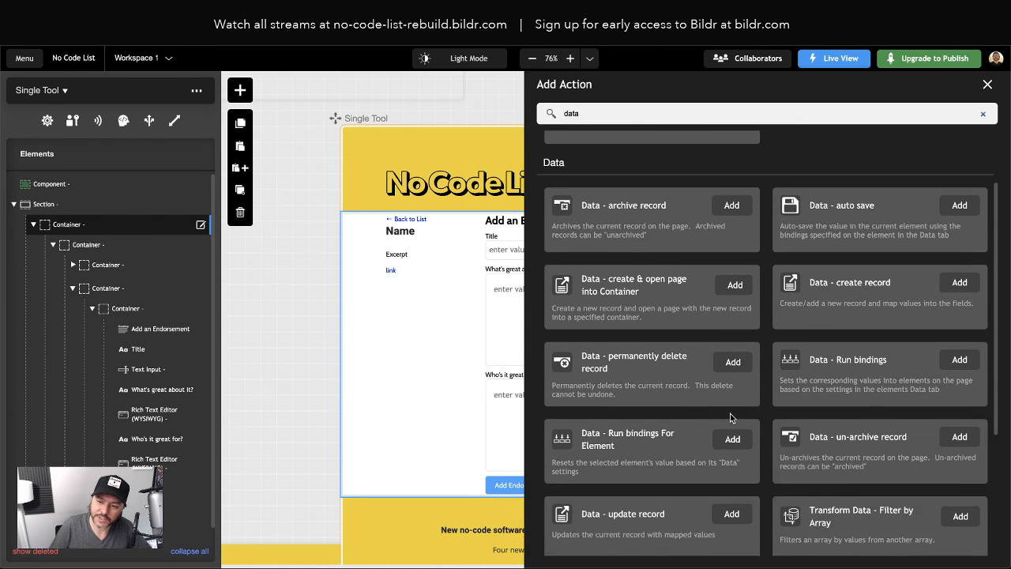
{"action": "scroll", "coordinate": [948, 360], "scroll_direction": "up", "scroll_amount": 1}
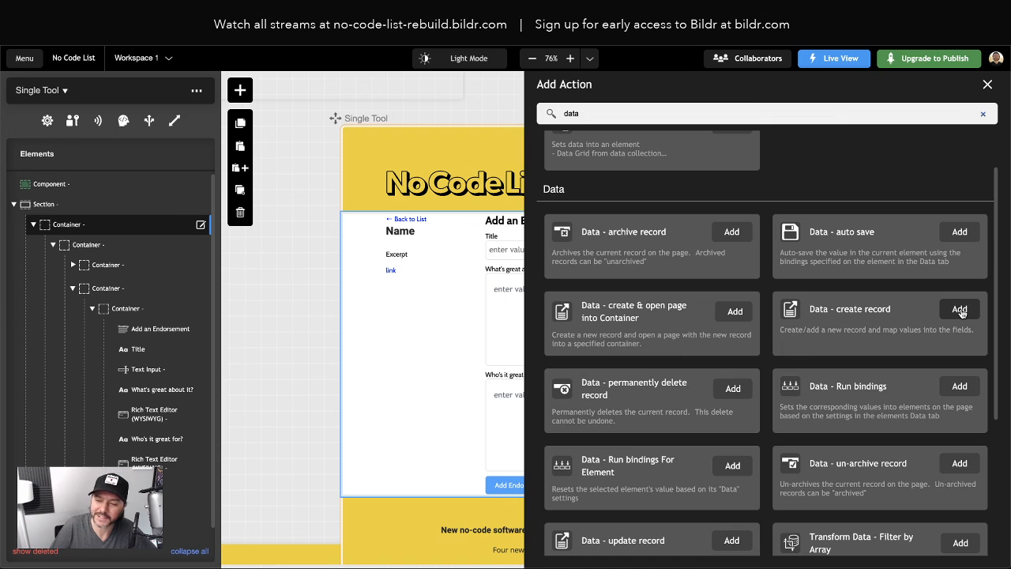
{"action": "left_click", "coordinate": [959, 310]}
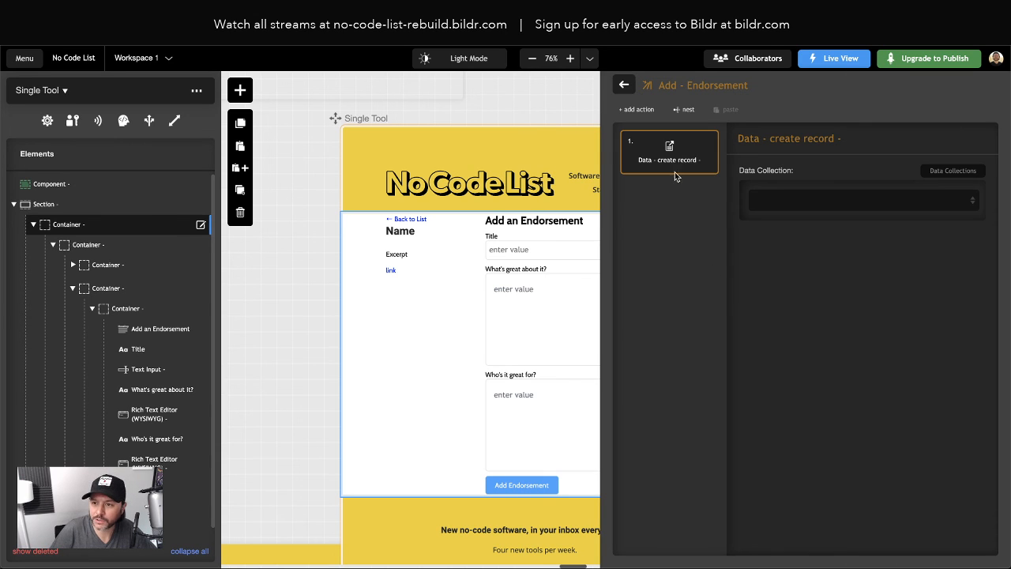
Save records into the Comments collection and add a Title field mapping
{"action": "left_click", "coordinate": [814, 201]}
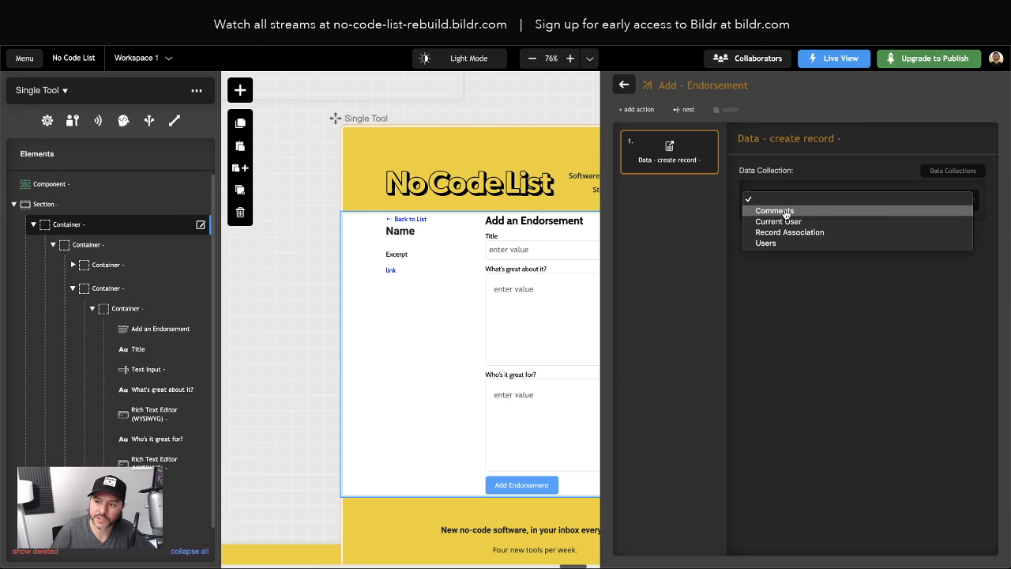
{"action": "left_click", "coordinate": [786, 213]}
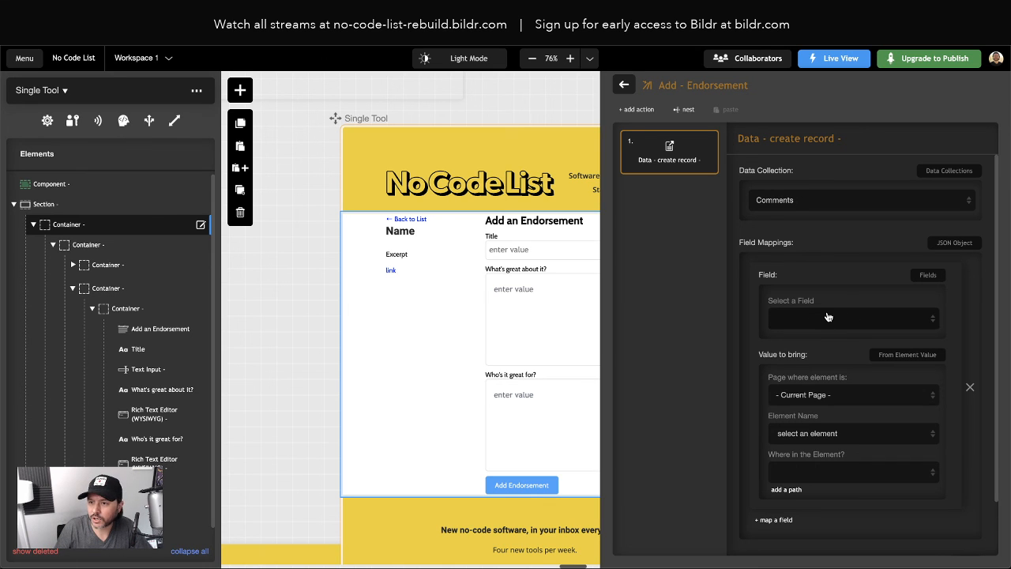
{"action": "scroll", "coordinate": [828, 317], "scroll_direction": "down", "scroll_amount": 1}
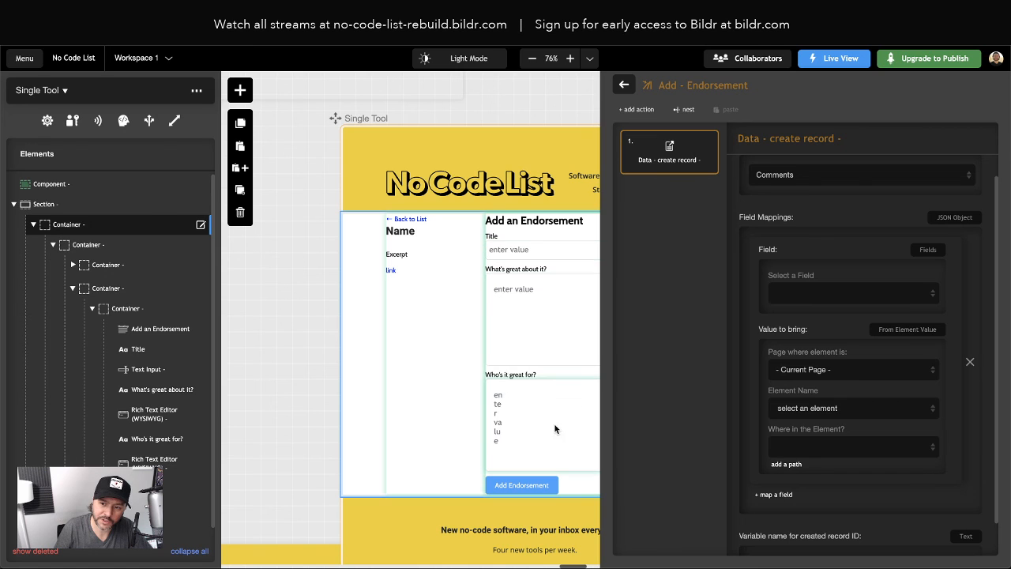
{"action": "left_click", "coordinate": [799, 297]}
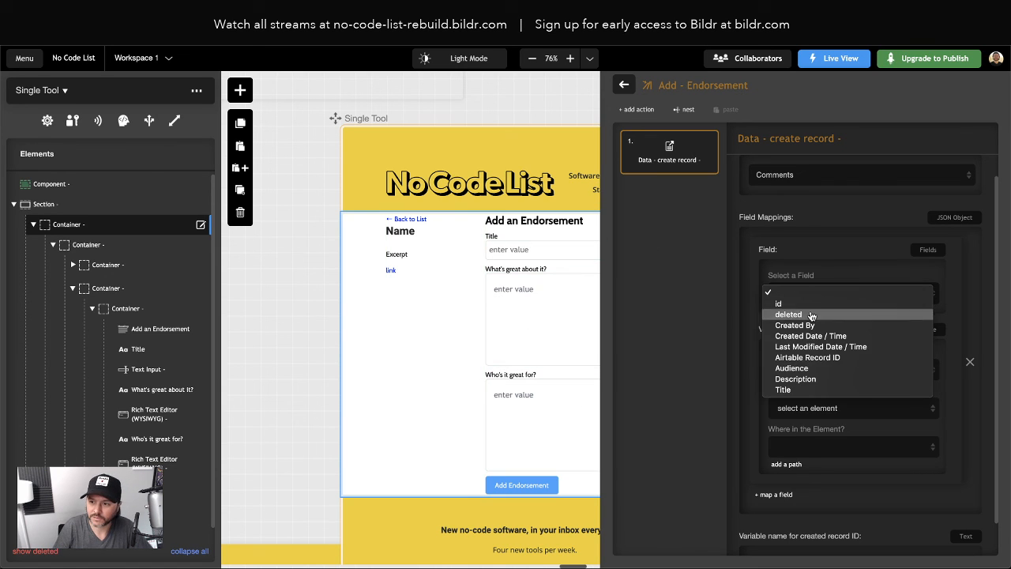
{"action": "left_click", "coordinate": [810, 391]}
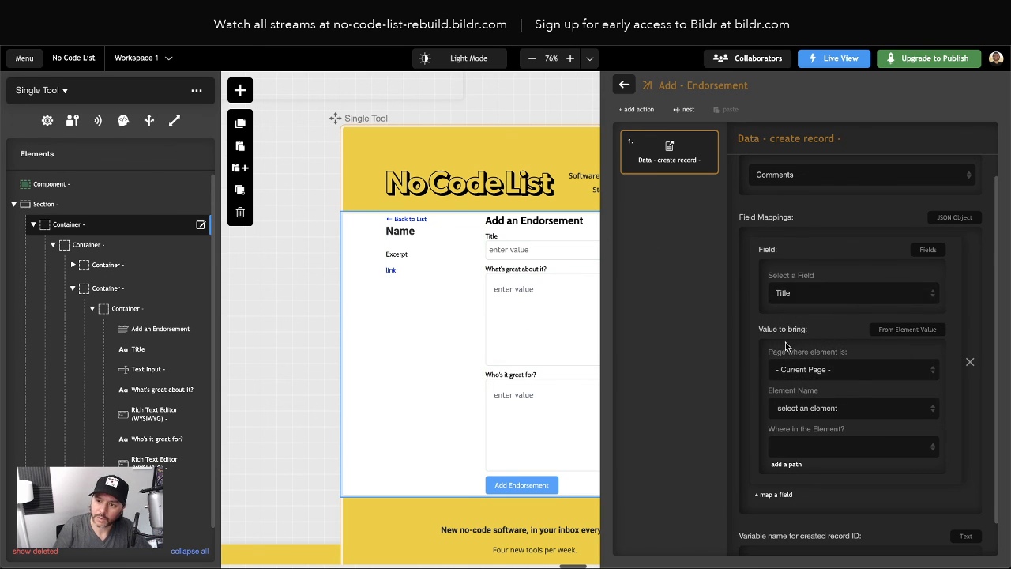
Take the Title value from the page's Text Input element
{"action": "scroll", "coordinate": [809, 359], "scroll_direction": "down", "scroll_amount": 1}
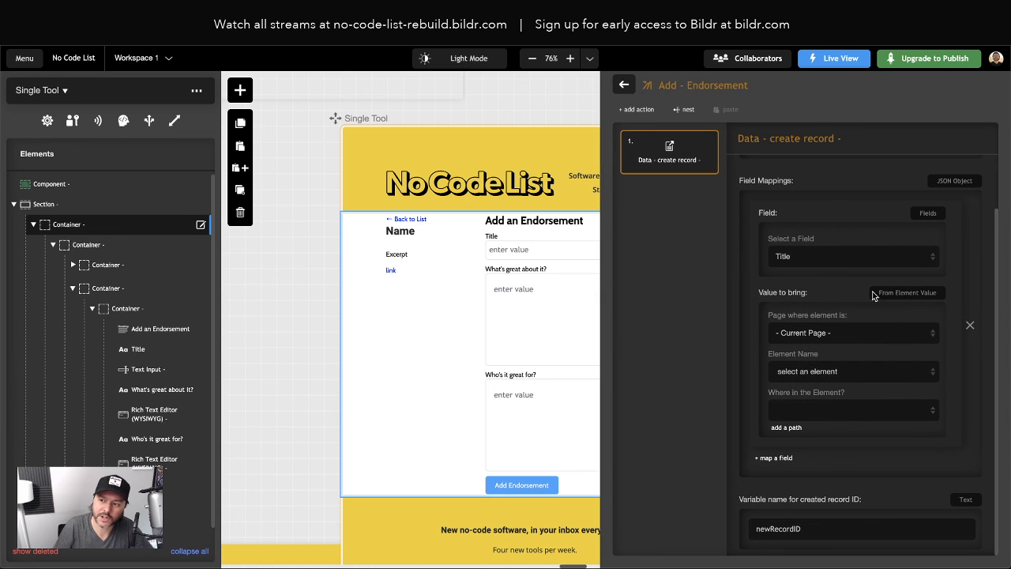
{"action": "left_click", "coordinate": [840, 369]}
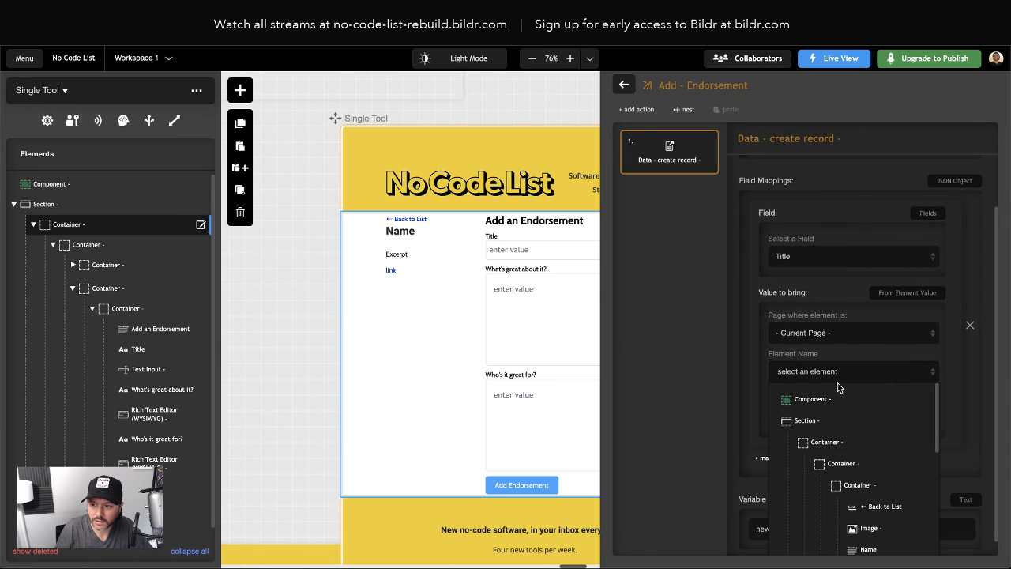
{"action": "scroll", "coordinate": [872, 450], "scroll_direction": "down", "scroll_amount": 2}
{"action": "scroll", "coordinate": [872, 451], "scroll_direction": "down", "scroll_amount": 1}
{"action": "scroll", "coordinate": [893, 473], "scroll_direction": "down", "scroll_amount": 6}
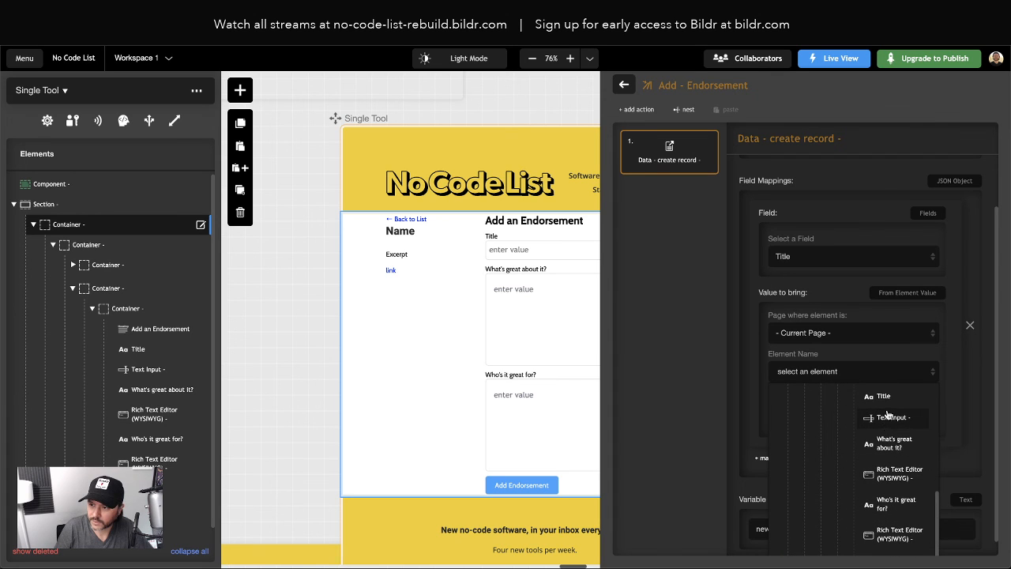
{"action": "scroll", "coordinate": [889, 430], "scroll_direction": "up", "scroll_amount": 1}
{"action": "left_click", "coordinate": [890, 420]}
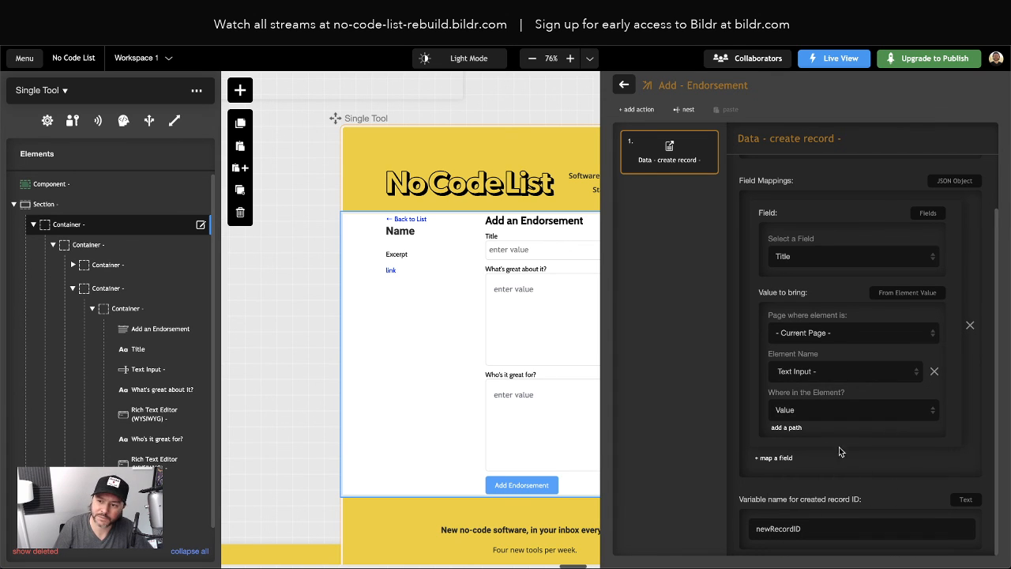
{"action": "left_click", "coordinate": [145, 371]}
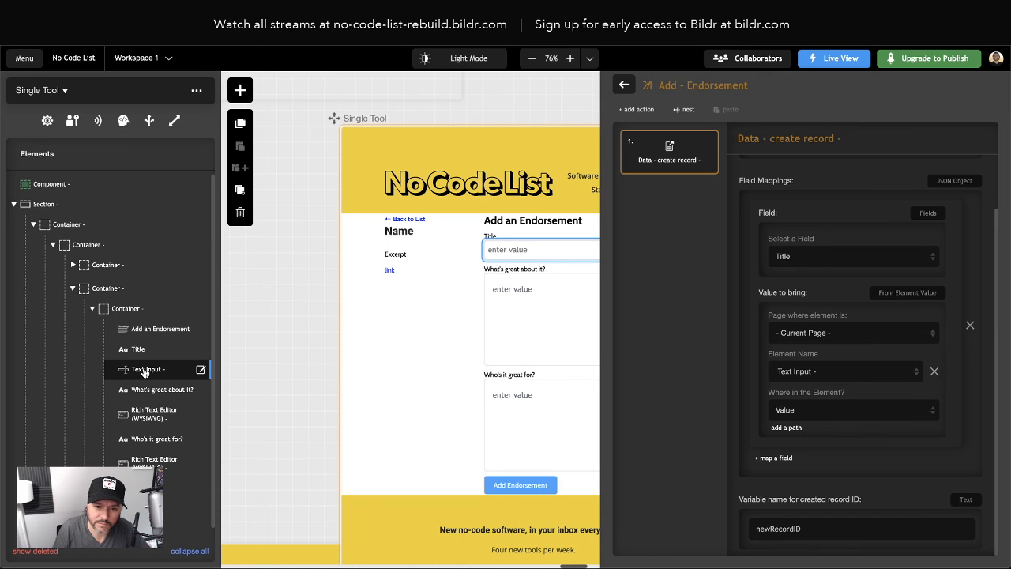
Set the title input's placeholder to 'Title'
{"action": "double_click", "coordinate": [145, 372]}
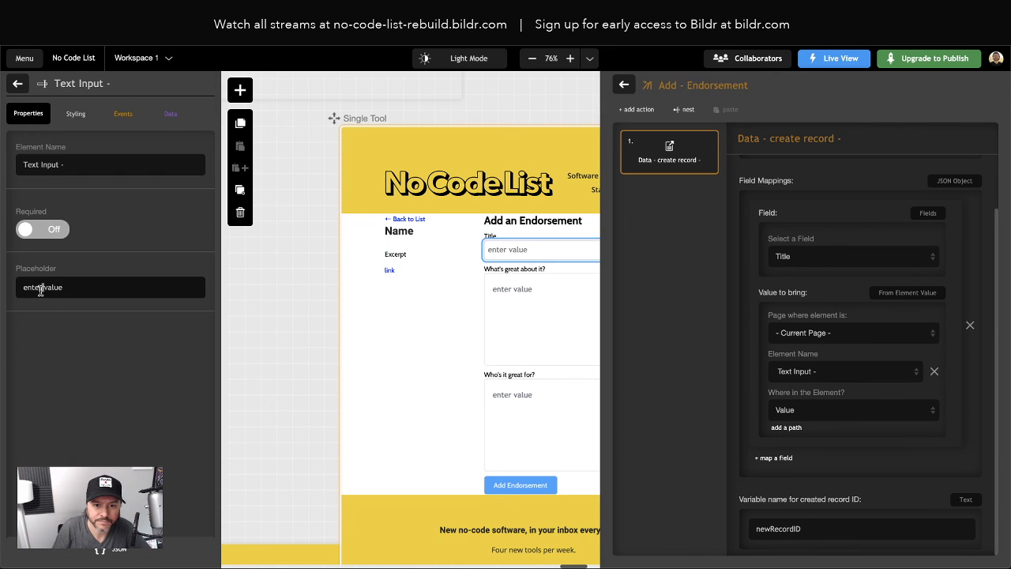
{"action": "triple_click", "coordinate": [40, 289]}
{"action": "type", "text": "Title"}
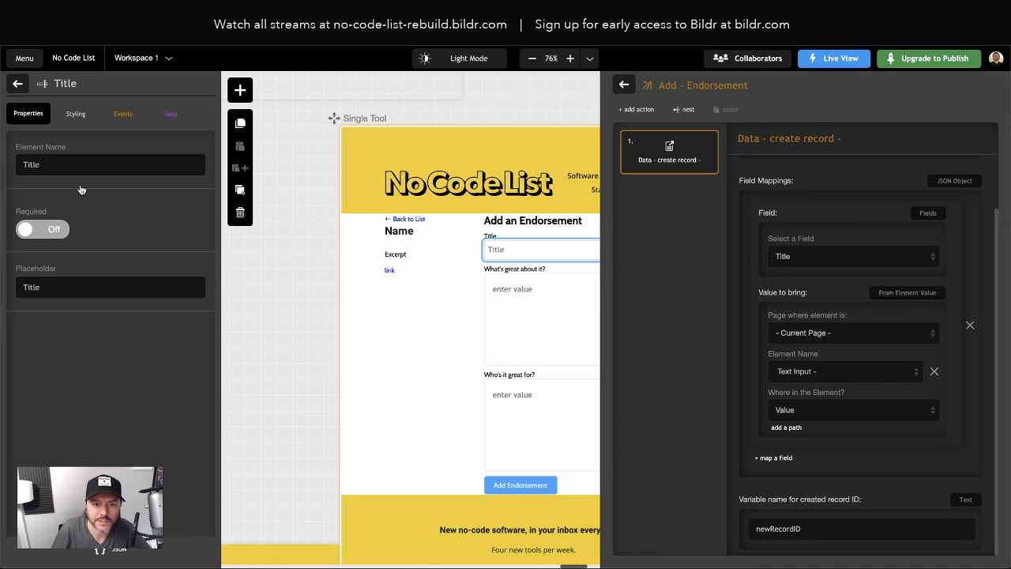
{"action": "left_click", "coordinate": [19, 85]}
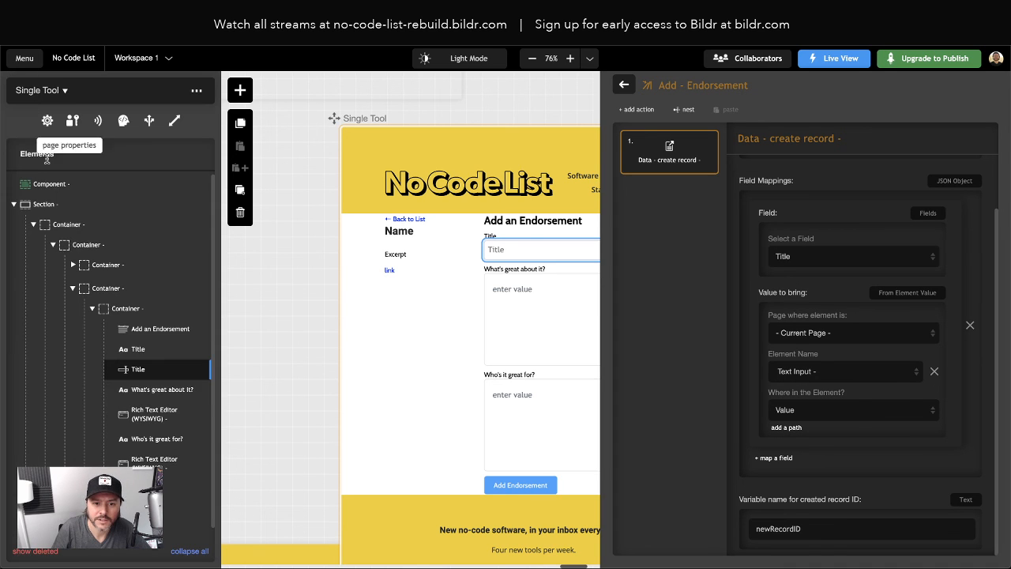
Set the first rich text editor's placeholder to 'Description'
{"action": "left_click", "coordinate": [143, 418]}
{"action": "left_click", "coordinate": [143, 419]}
{"action": "triple_click", "coordinate": [69, 284]}
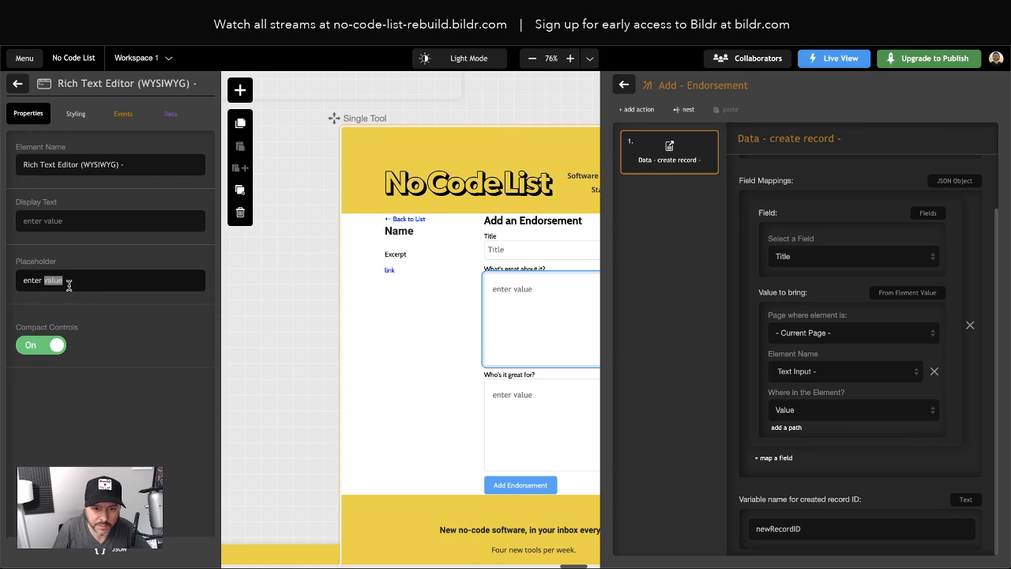
{"action": "type", "text": "Description"}
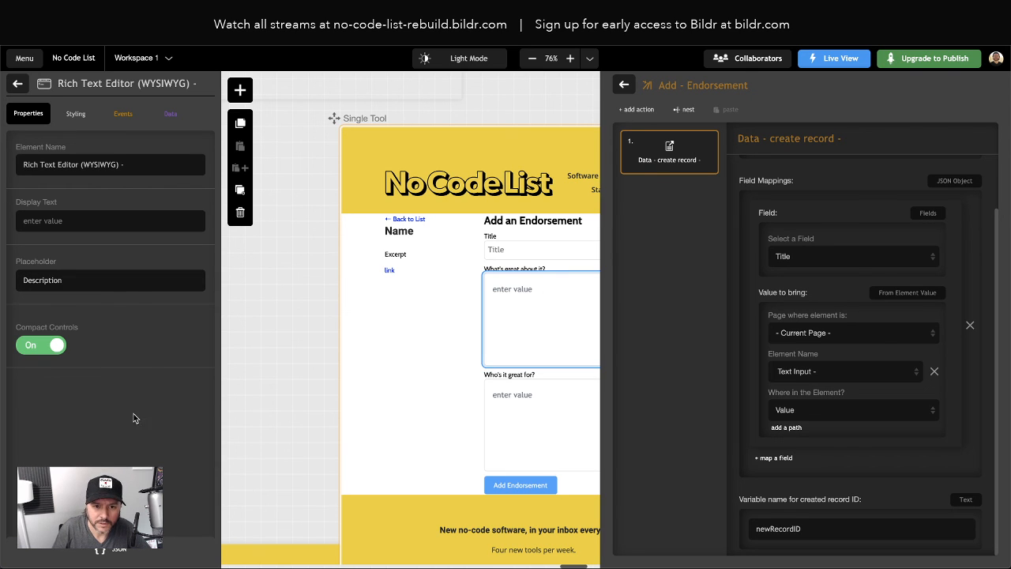
{"action": "left_click", "coordinate": [17, 83]}
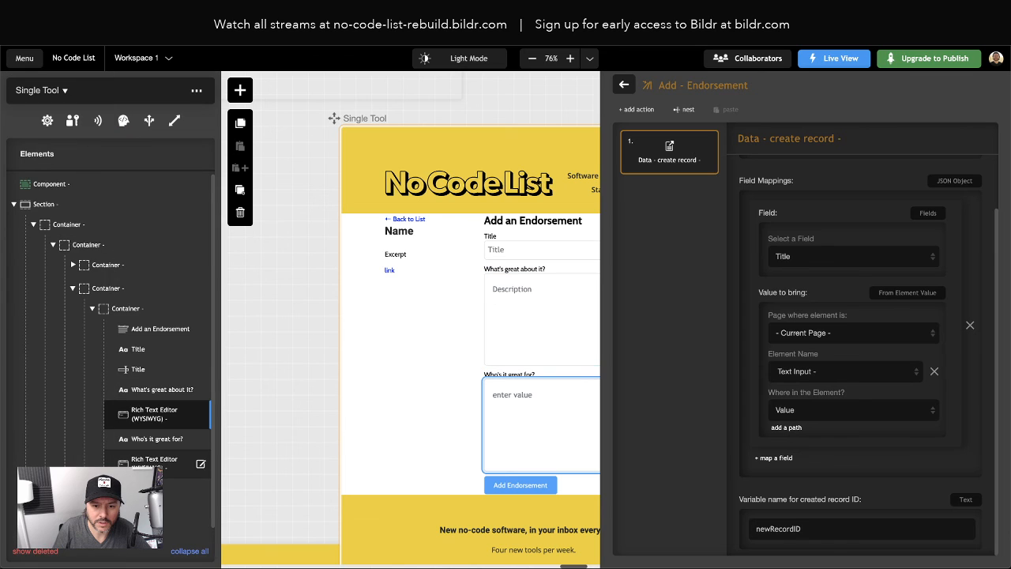
Replace the second rich text editor's 'Who's it great for' placeholder with 'Audience'
{"action": "left_click", "coordinate": [158, 462]}
{"action": "left_click", "coordinate": [67, 278]}
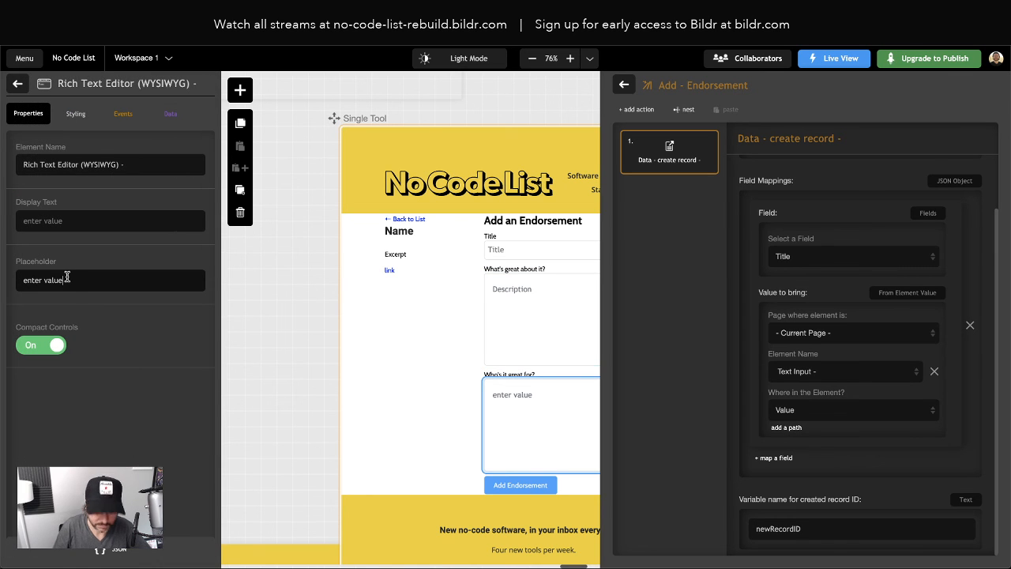
{"action": "triple_click", "coordinate": [67, 278]}
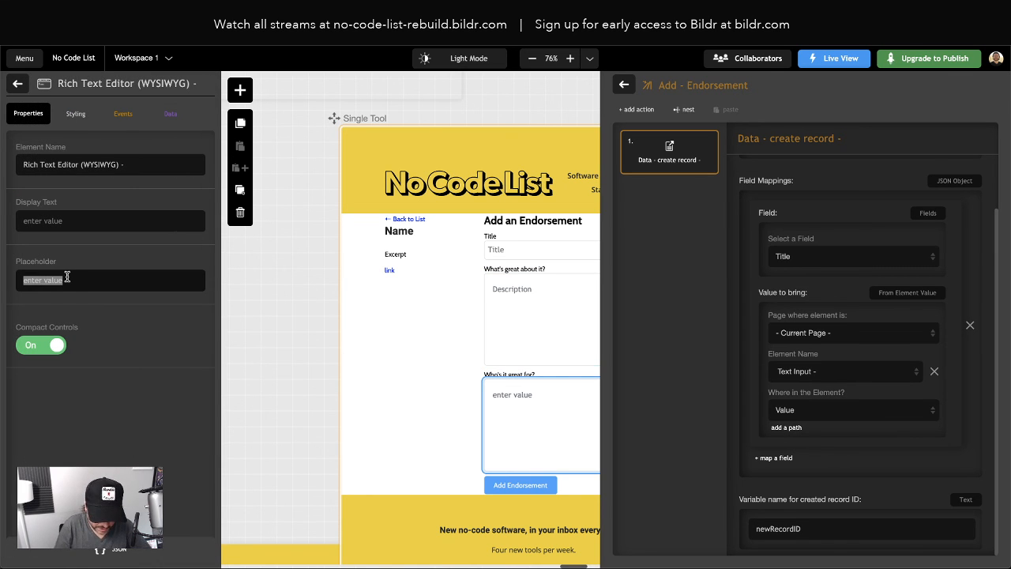
{"action": "type", "text": "Audience"}
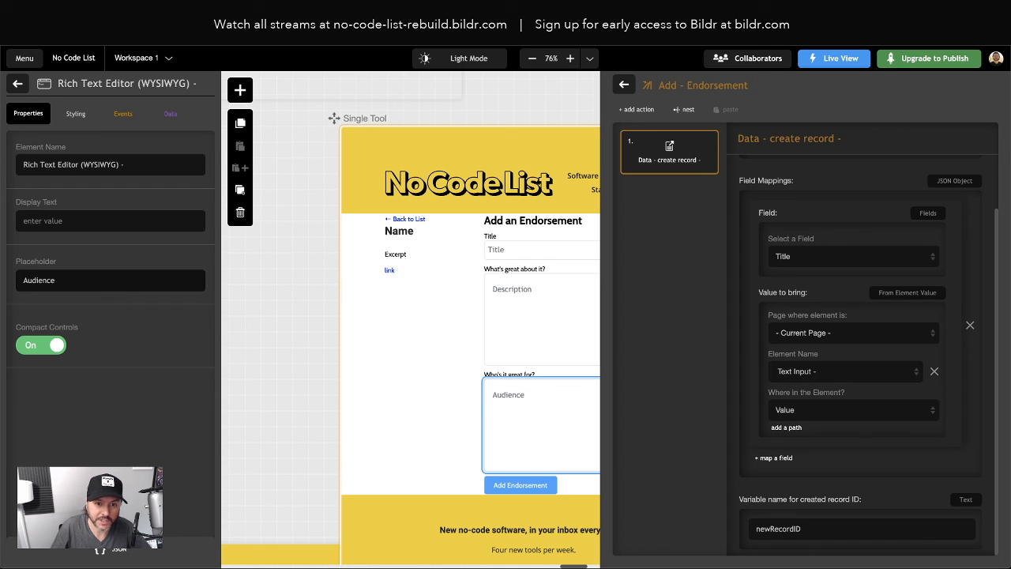
{"action": "left_click", "coordinate": [17, 83]}
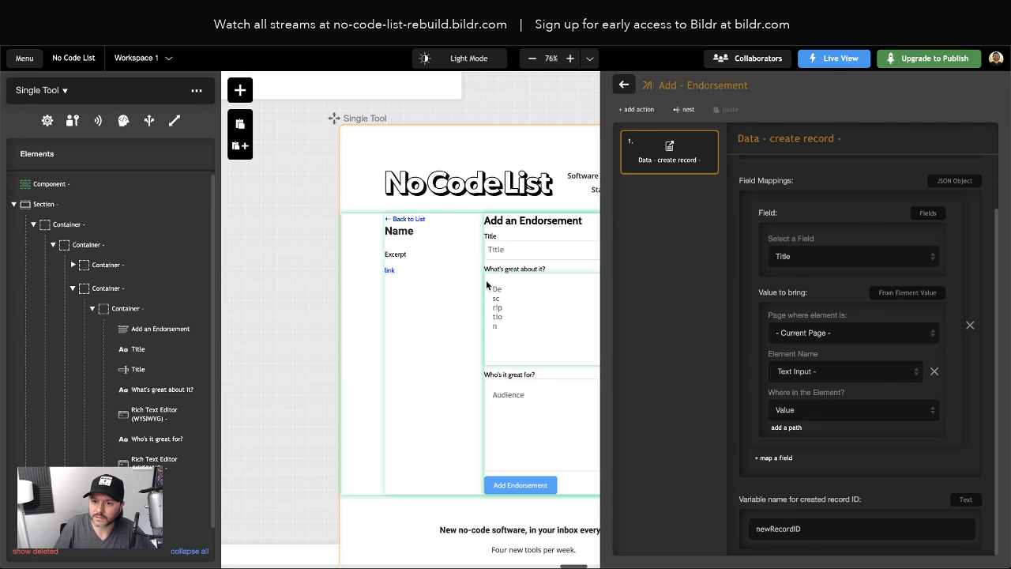
Reopen the Add - Endorsement create-record action and map Title to the renamed Title input
{"action": "left_click", "coordinate": [443, 286]}
{"action": "left_click", "coordinate": [559, 103]}
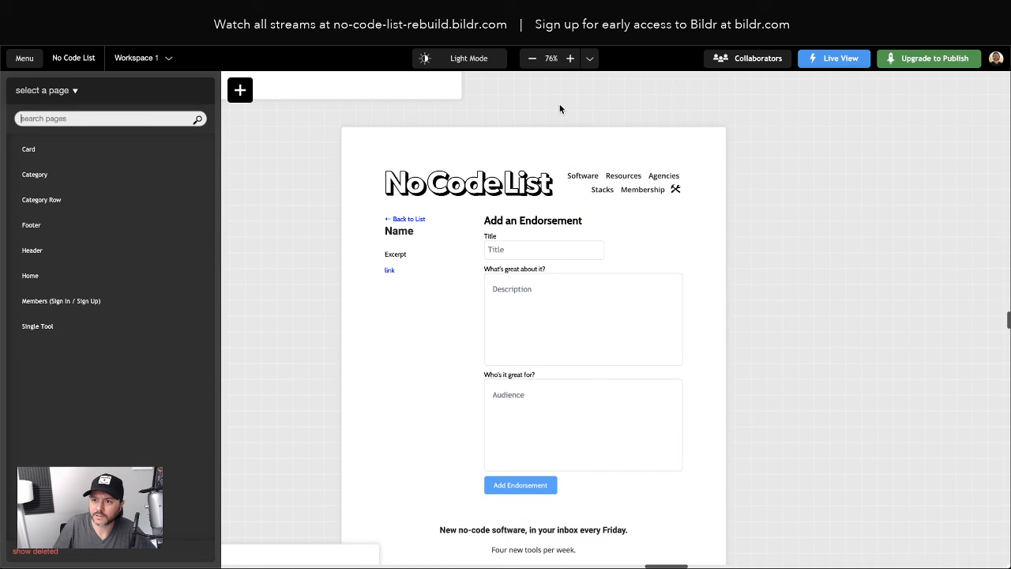
{"action": "left_click", "coordinate": [632, 266]}
{"action": "left_click", "coordinate": [910, 130]}
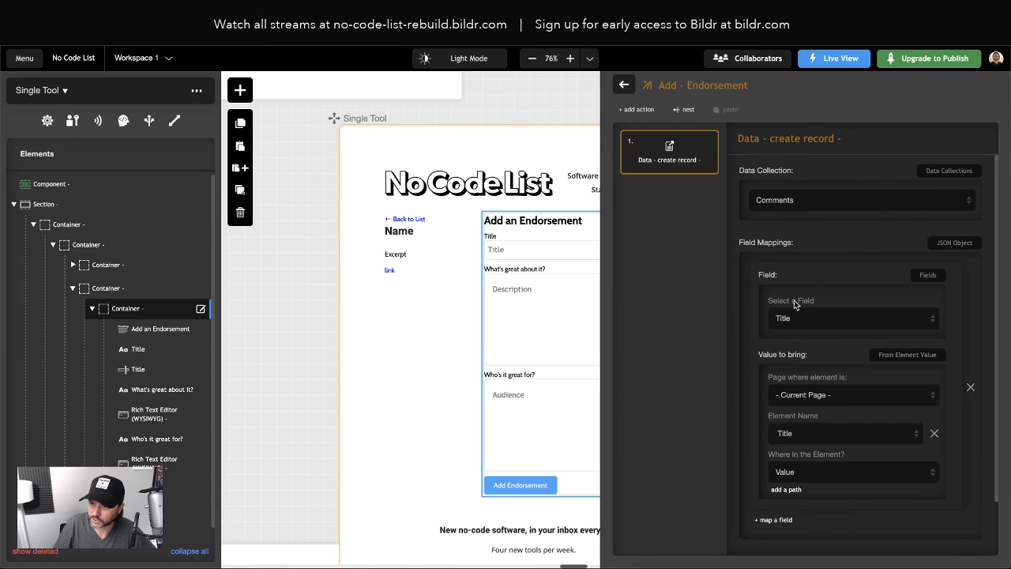
{"action": "left_click", "coordinate": [809, 439]}
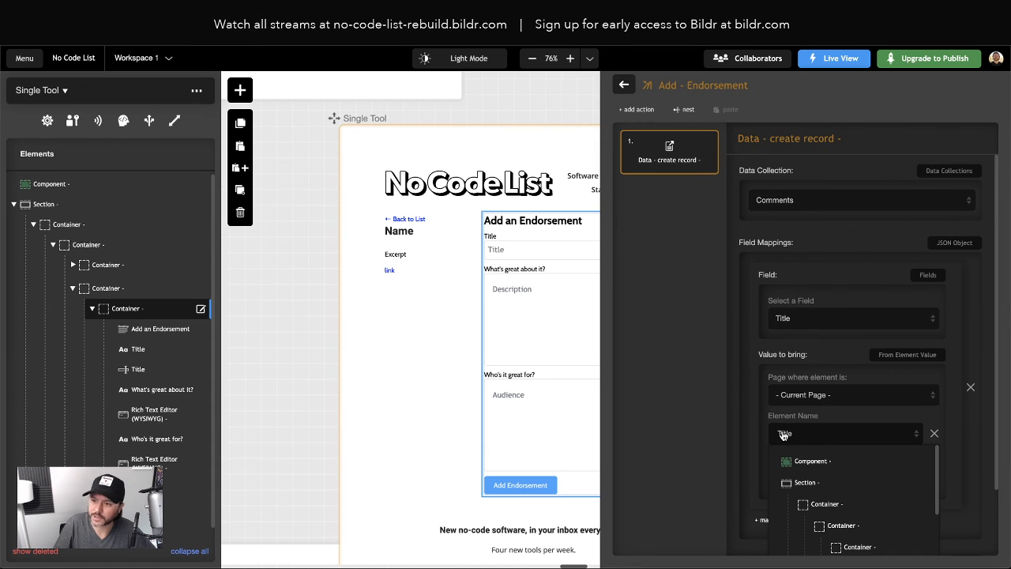
{"action": "left_click", "coordinate": [861, 470]}
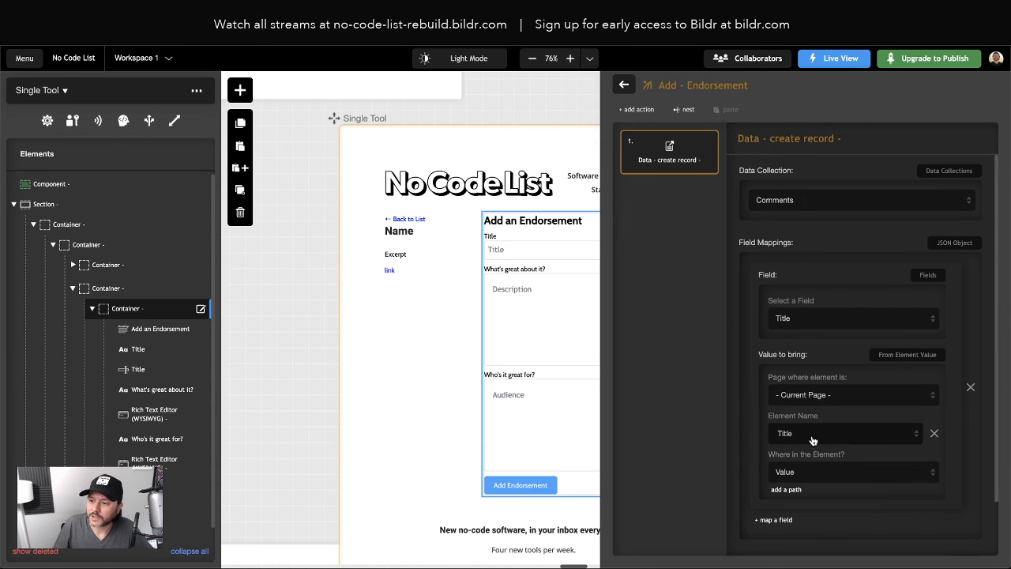
{"action": "scroll", "coordinate": [737, 430], "scroll_direction": "down", "scroll_amount": 1}
{"action": "scroll", "coordinate": [794, 278], "scroll_direction": "up", "scroll_amount": 1}
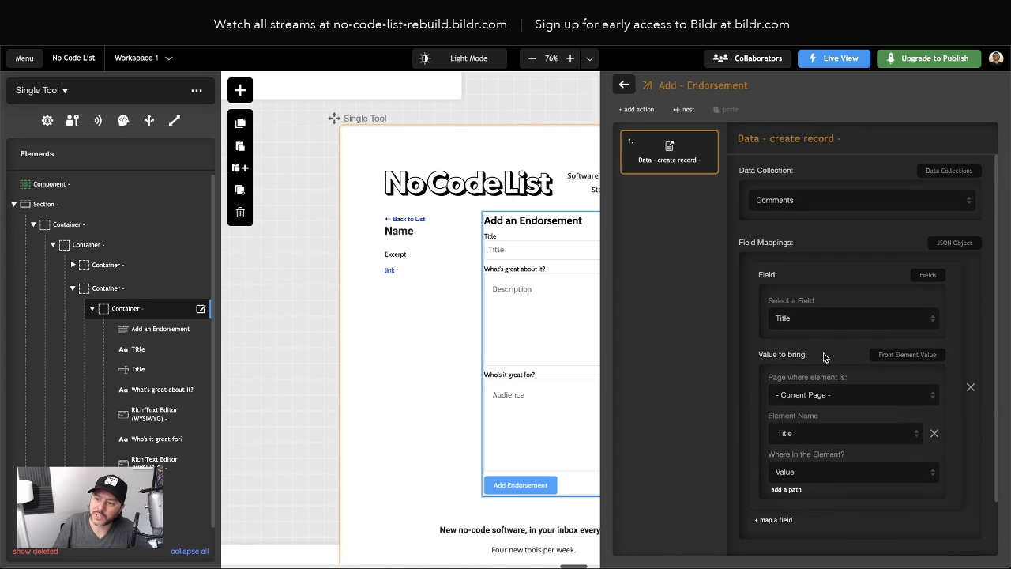
Map Description to the first Rich Text Editor (WYSIWYG) and add a third mapping
{"action": "scroll", "coordinate": [826, 363], "scroll_direction": "down", "scroll_amount": 1}
{"action": "left_click", "coordinate": [774, 461]}
{"action": "scroll", "coordinate": [795, 461], "scroll_direction": "down", "scroll_amount": 1}
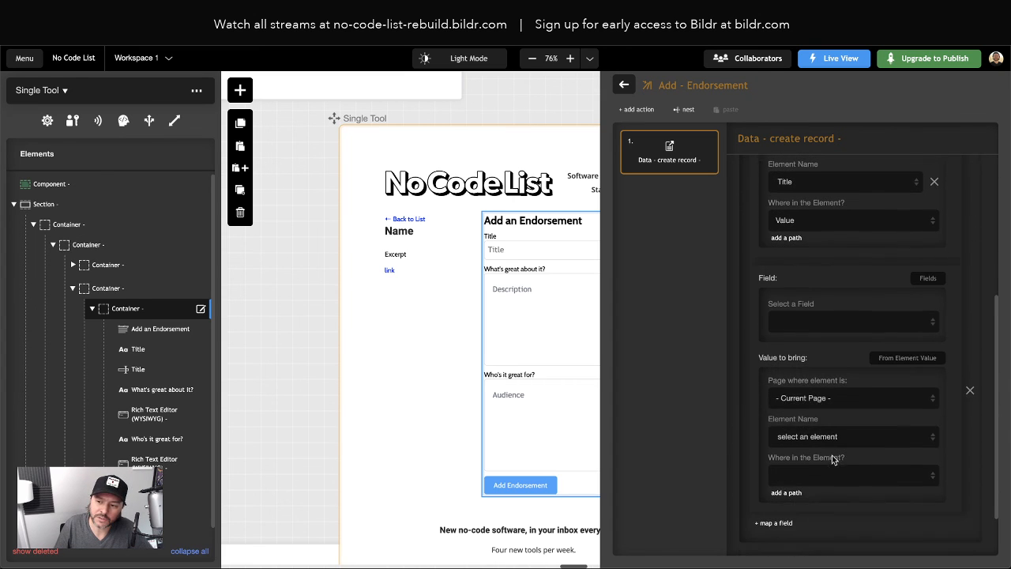
{"action": "left_click", "coordinate": [829, 316]}
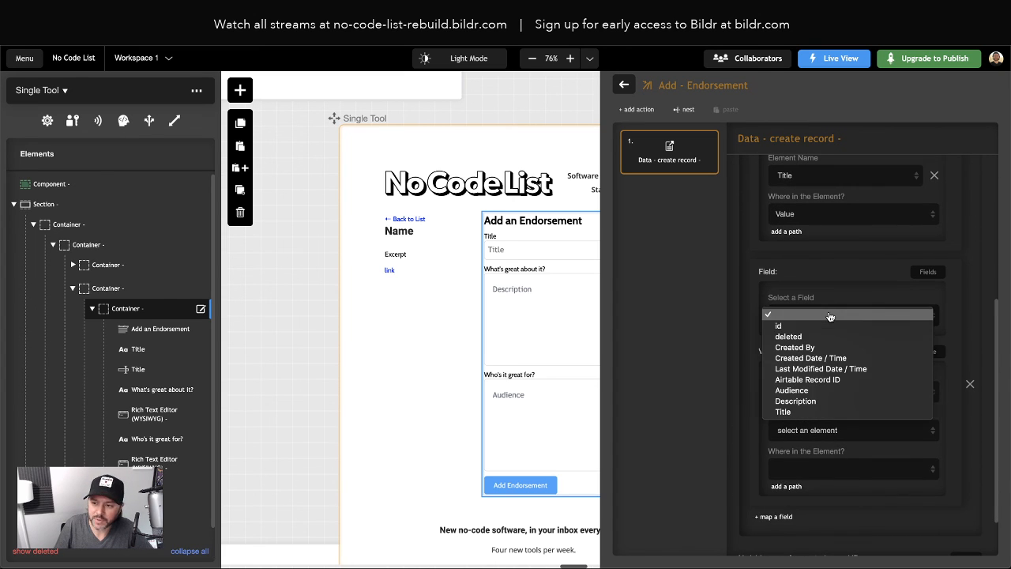
{"action": "left_click", "coordinate": [819, 400]}
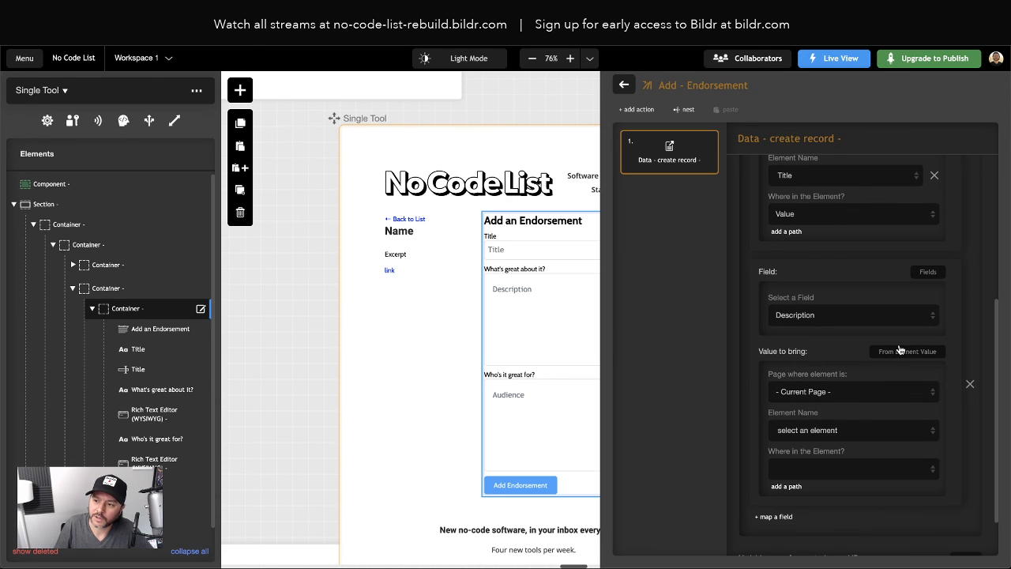
{"action": "left_click", "coordinate": [822, 431]}
{"action": "scroll", "coordinate": [853, 494], "scroll_direction": "down", "scroll_amount": 5}
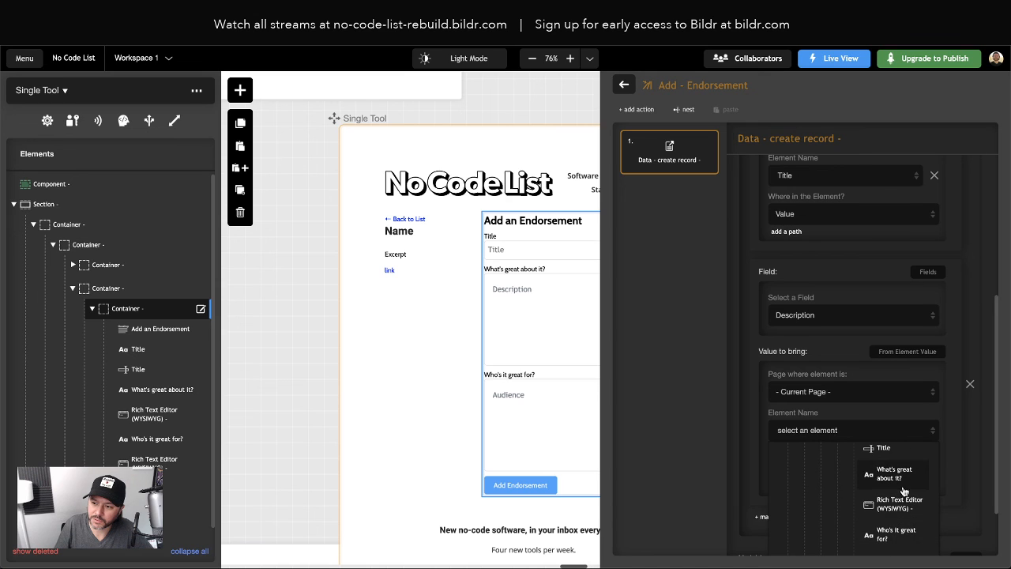
{"action": "scroll", "coordinate": [892, 510], "scroll_direction": "down", "scroll_amount": 1}
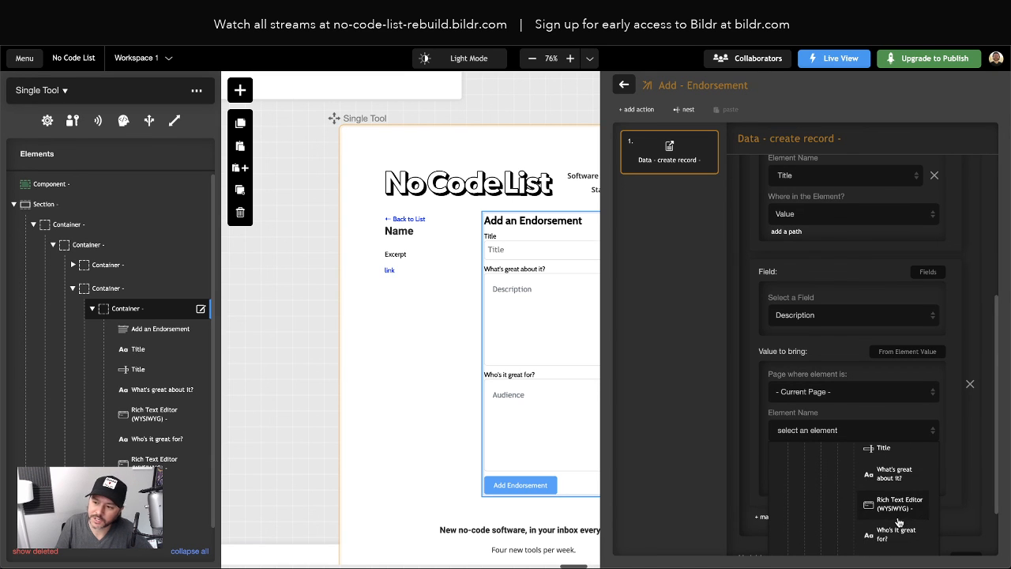
{"action": "scroll", "coordinate": [895, 508], "scroll_direction": "down", "scroll_amount": 2}
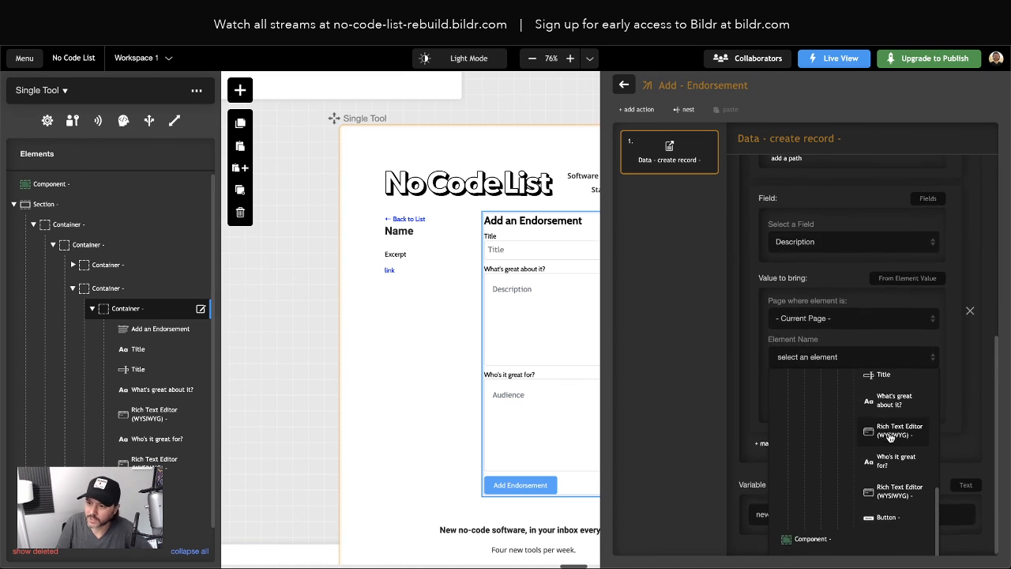
{"action": "left_click", "coordinate": [895, 511]}
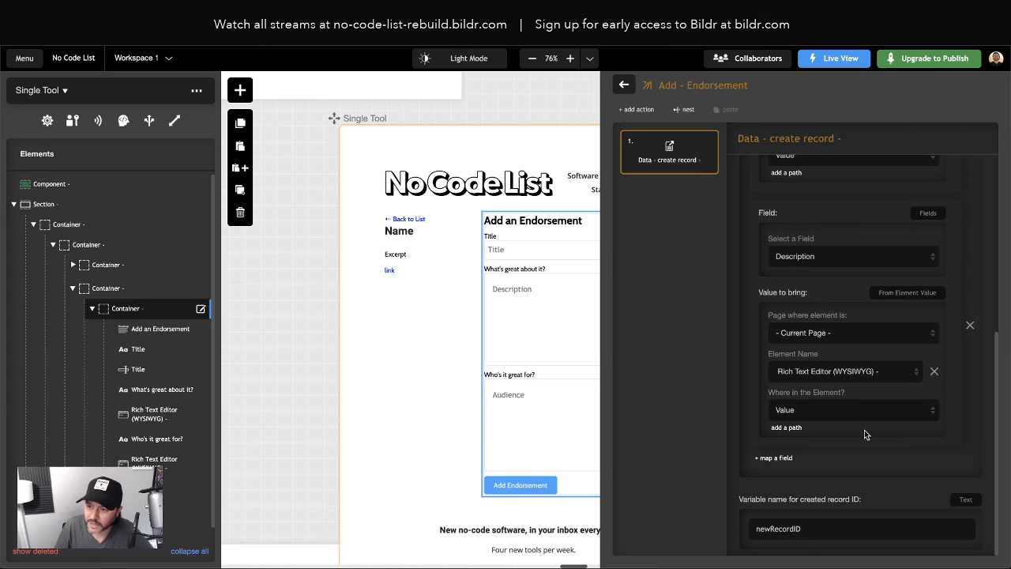
{"action": "left_click", "coordinate": [786, 460]}
Map the Audience field to the second Rich Text Editor (WYSIWYG)'s Value
{"action": "scroll", "coordinate": [807, 515], "scroll_direction": "down", "scroll_amount": 1}
{"action": "left_click", "coordinate": [806, 440]}
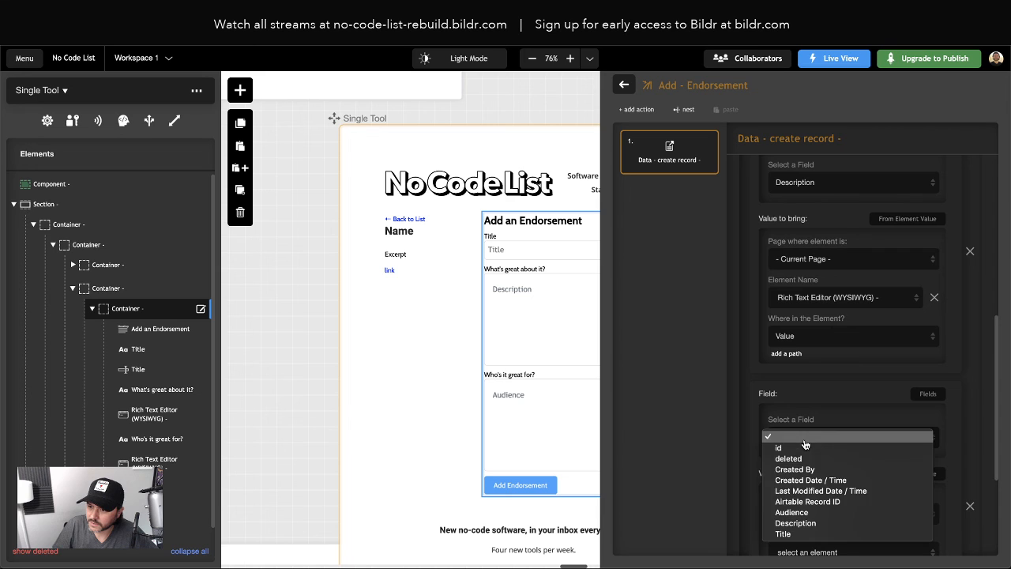
{"action": "left_click", "coordinate": [811, 512]}
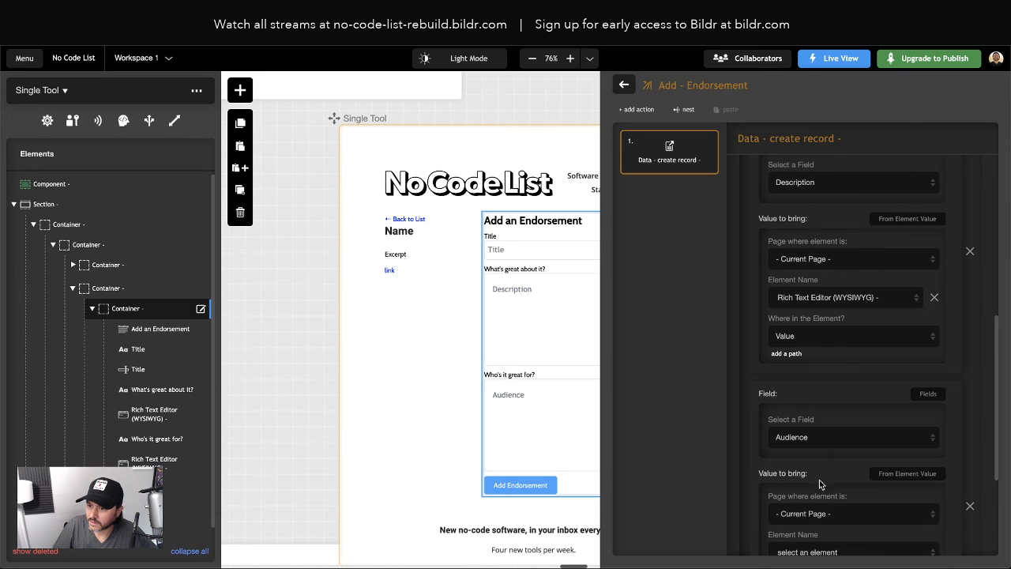
{"action": "scroll", "coordinate": [835, 417], "scroll_direction": "down", "scroll_amount": 3}
{"action": "left_click", "coordinate": [827, 376]}
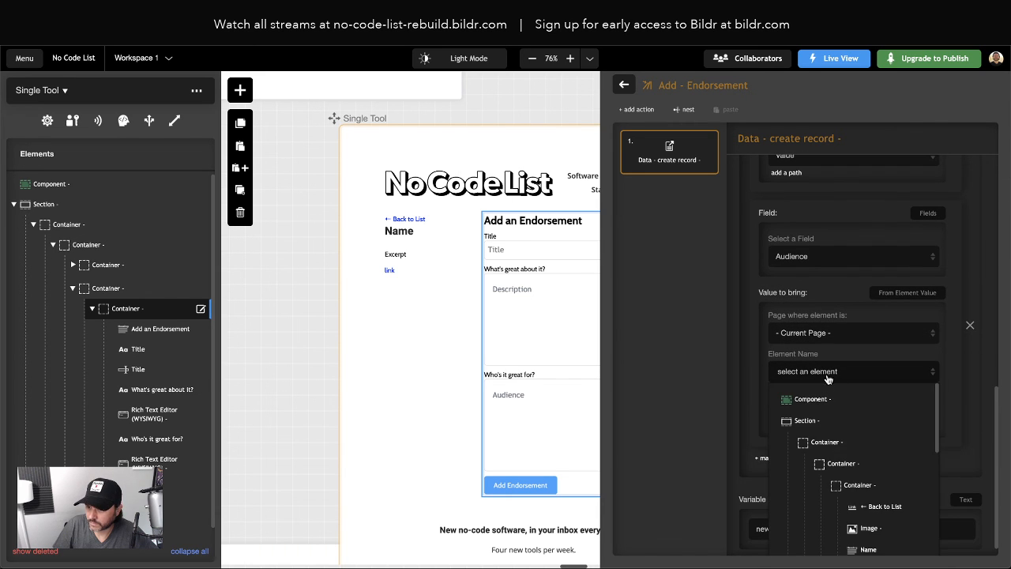
{"action": "scroll", "coordinate": [864, 450], "scroll_direction": "down", "scroll_amount": 5}
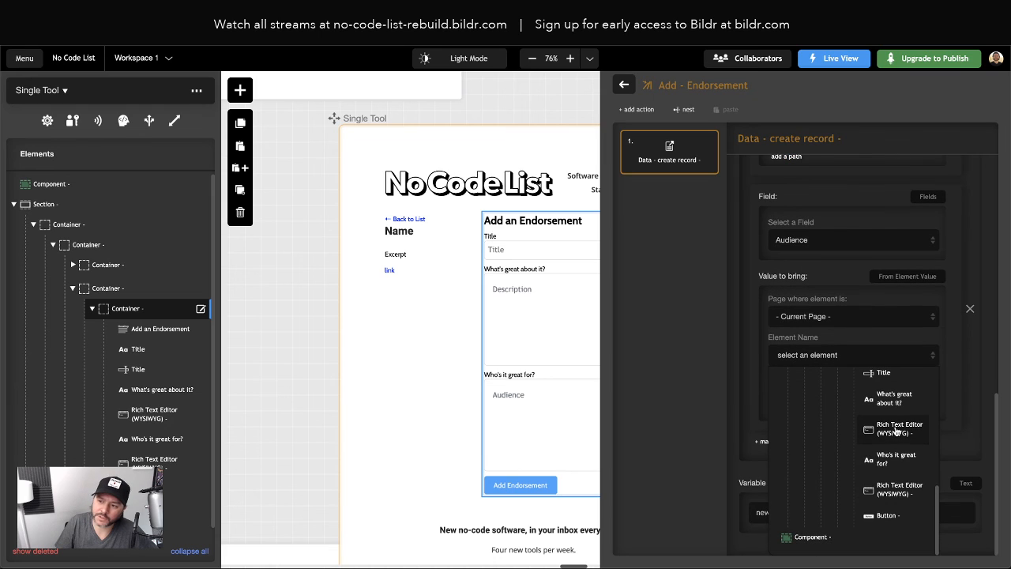
{"action": "scroll", "coordinate": [889, 474], "scroll_direction": "up", "scroll_amount": 5}
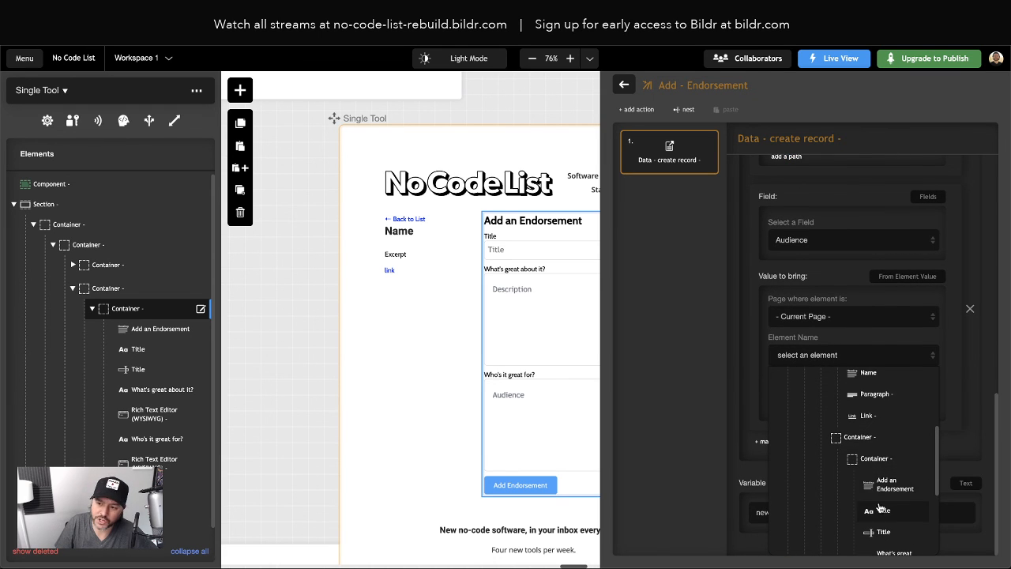
{"action": "scroll", "coordinate": [869, 474], "scroll_direction": "down", "scroll_amount": 3}
{"action": "scroll", "coordinate": [881, 478], "scroll_direction": "down", "scroll_amount": 2}
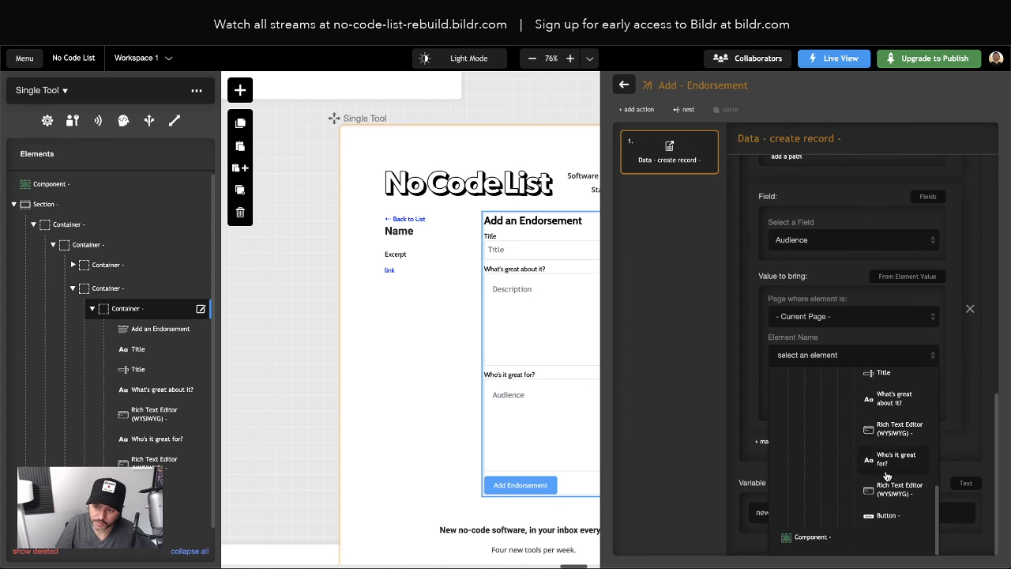
{"action": "left_click", "coordinate": [889, 491]}
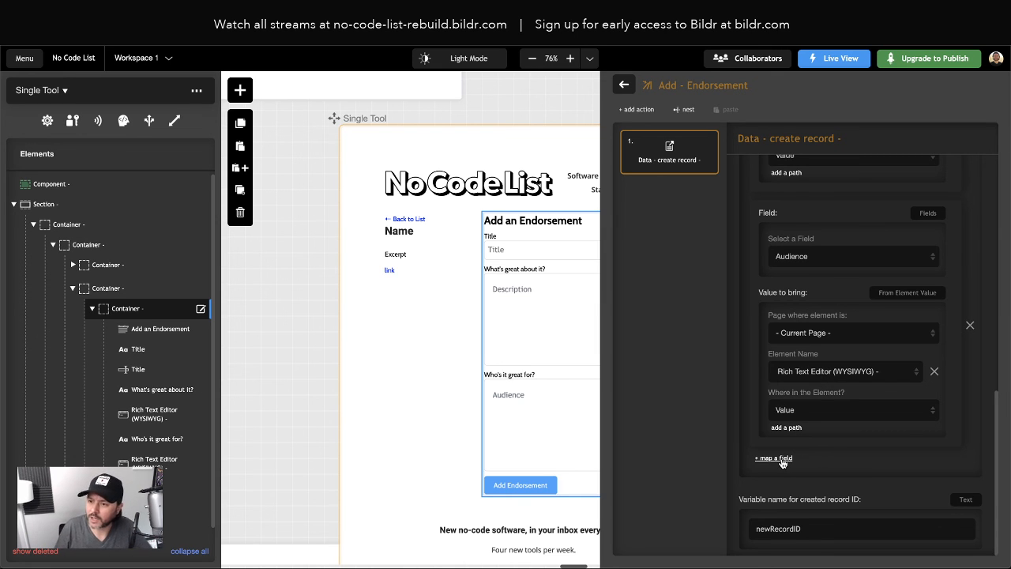
{"action": "scroll", "coordinate": [822, 374], "scroll_direction": "up", "scroll_amount": 5}
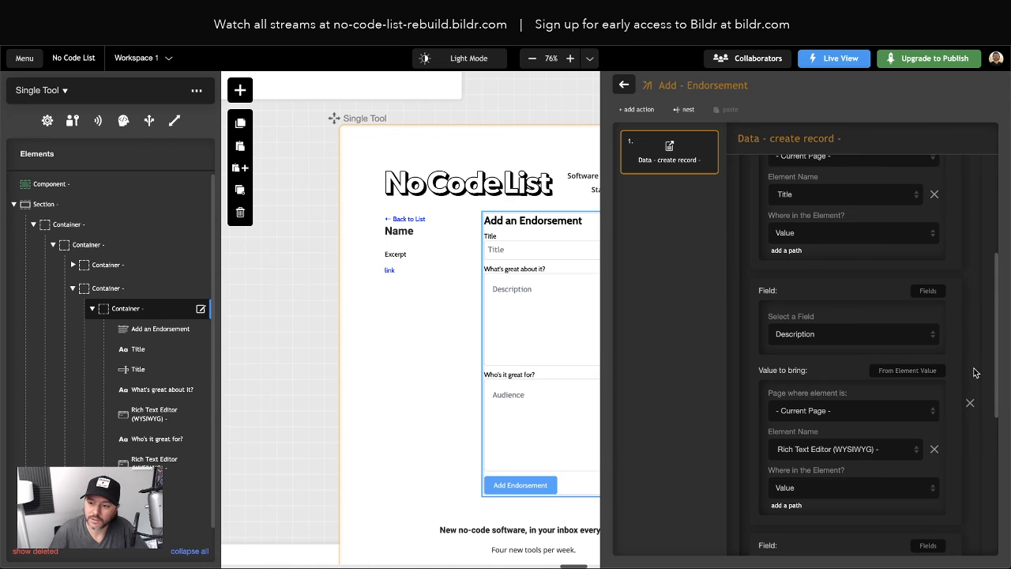
{"action": "scroll", "coordinate": [793, 457], "scroll_direction": "down", "scroll_amount": 5}
Map Airtable Record ID From Variable, using the page variable 'id'
{"action": "left_click", "coordinate": [790, 458]}
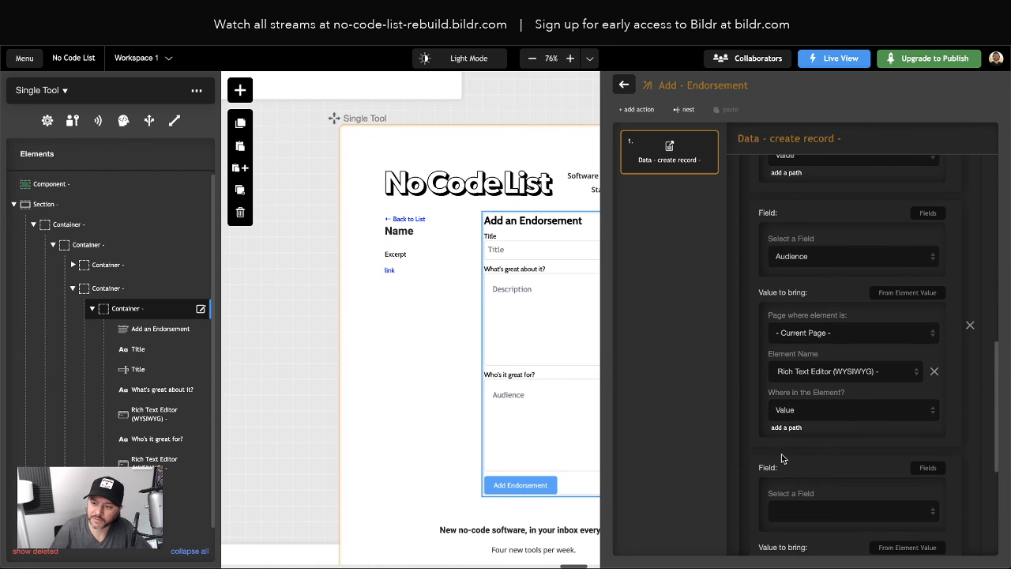
{"action": "left_click", "coordinate": [799, 514]}
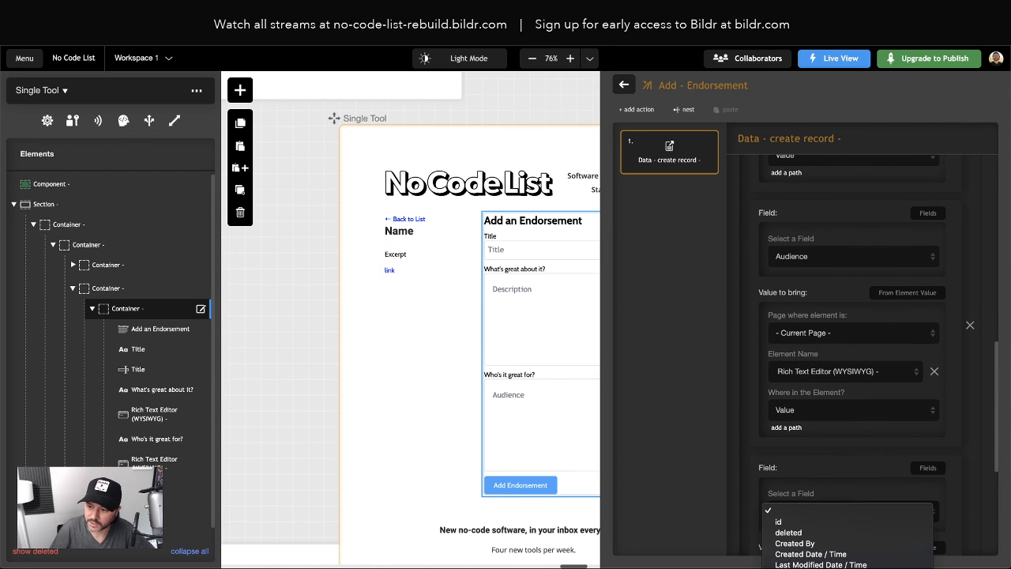
{"action": "left_click", "coordinate": [819, 566]}
{"action": "scroll", "coordinate": [842, 403], "scroll_direction": "down", "scroll_amount": 5}
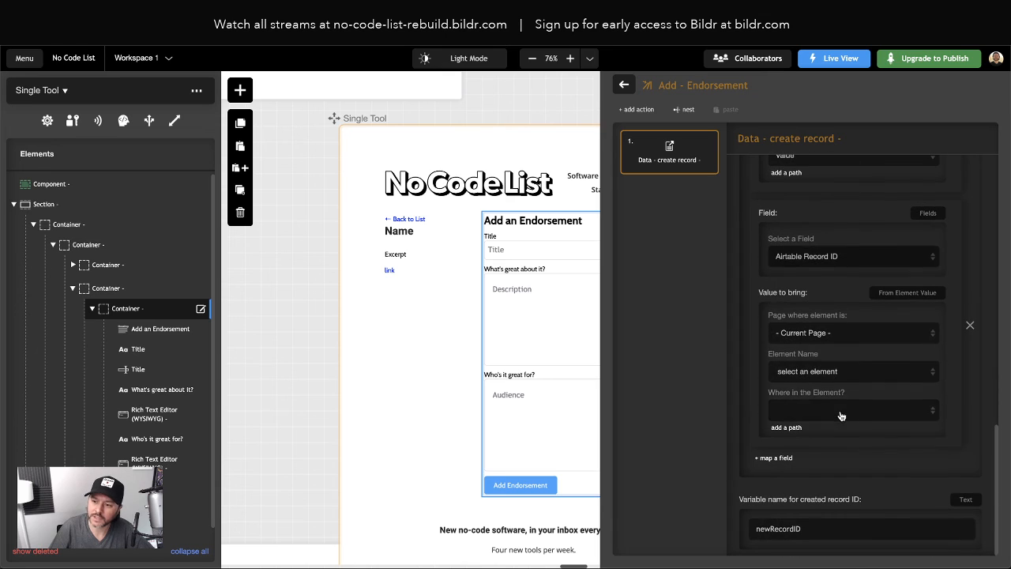
{"action": "left_click", "coordinate": [893, 294]}
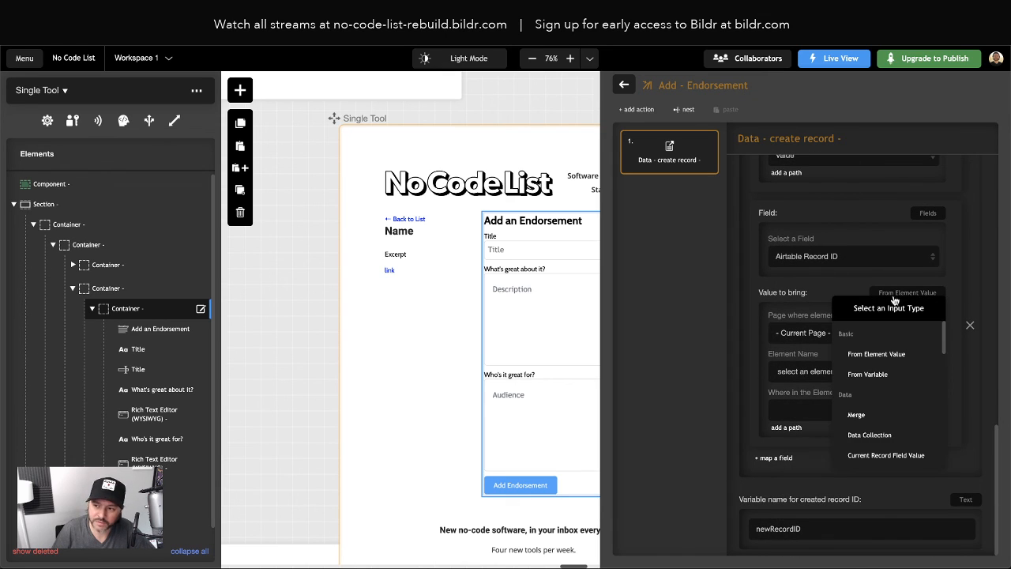
{"action": "left_click", "coordinate": [880, 374]}
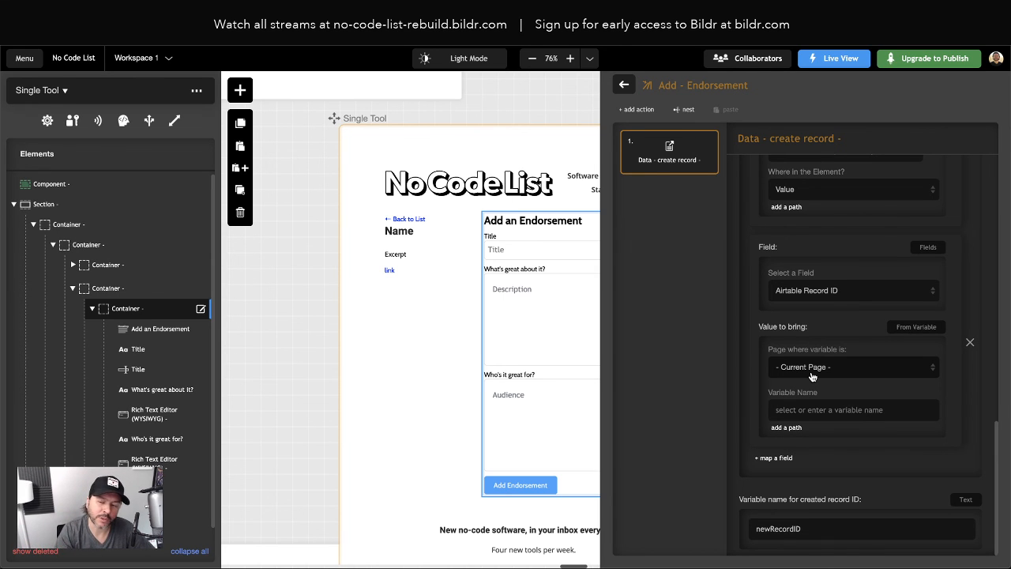
{"action": "left_click", "coordinate": [813, 409]}
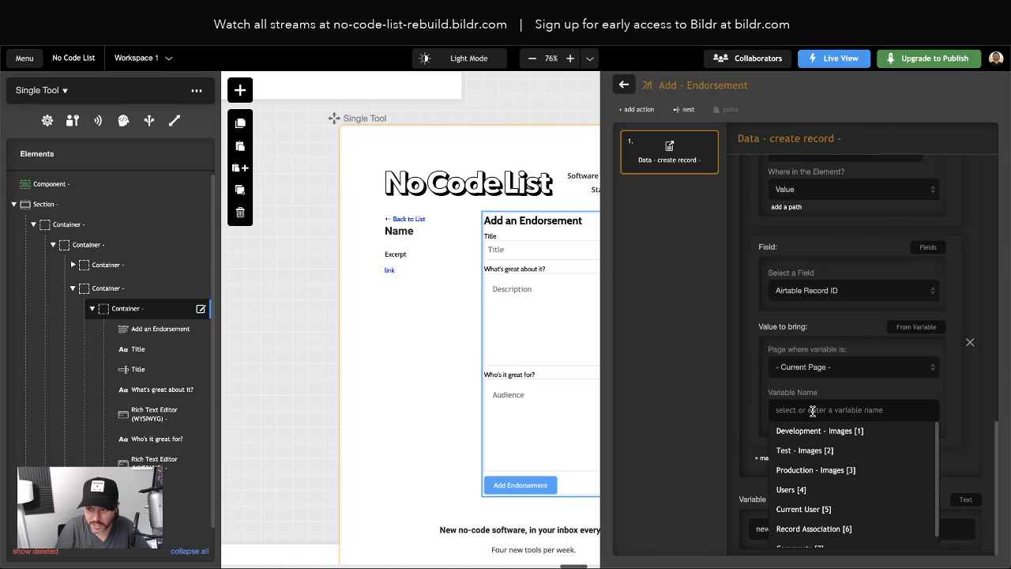
{"action": "type", "text": "ID"}
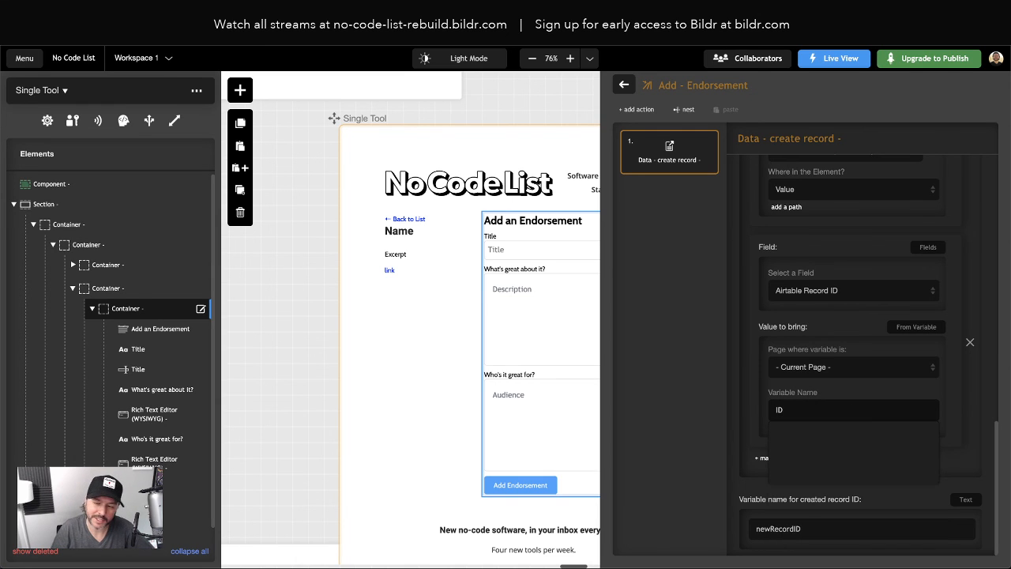
{"action": "left_click", "coordinate": [724, 387]}
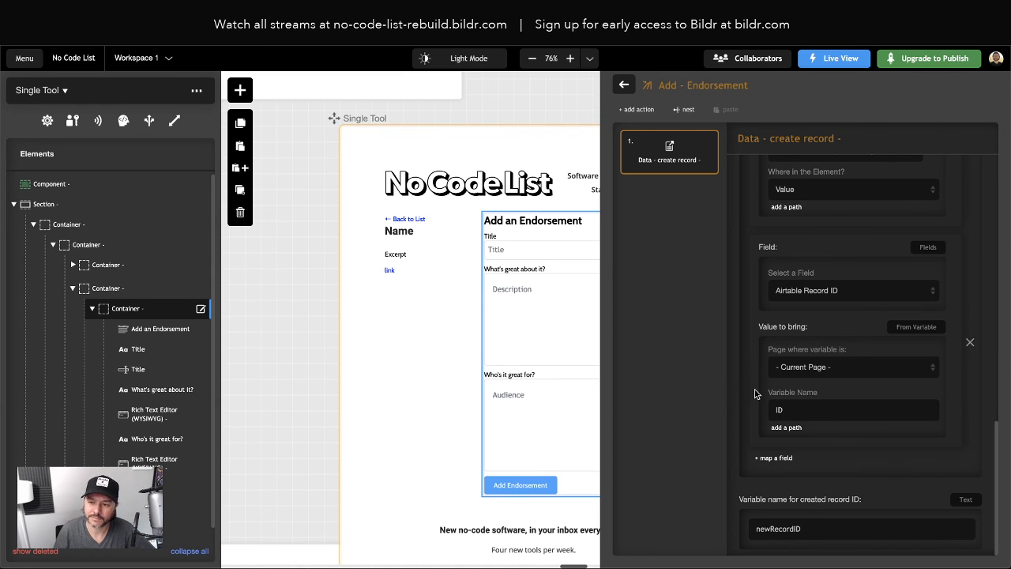
{"action": "double_click", "coordinate": [792, 408]}
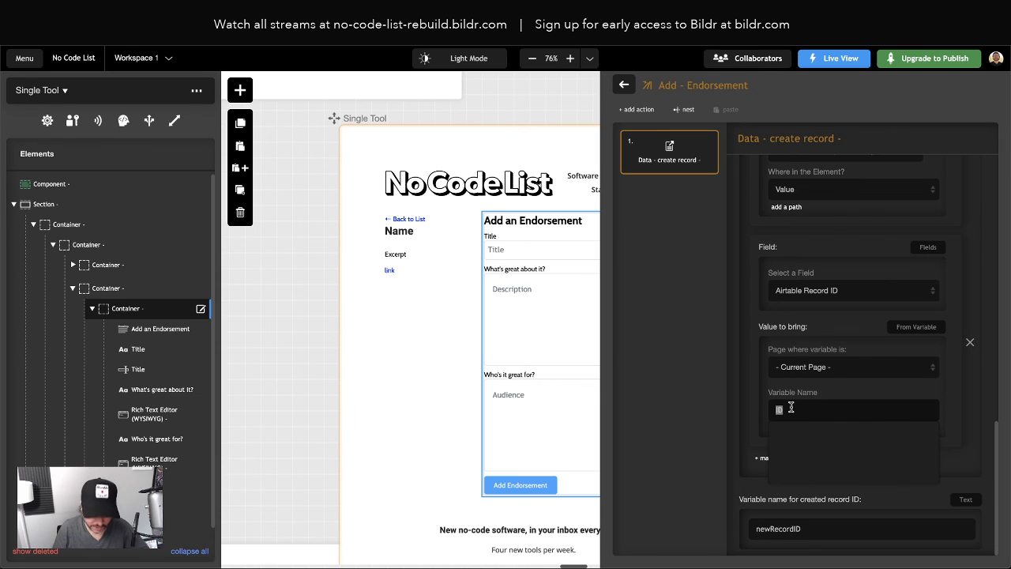
{"action": "type", "text": "id"}
{"action": "left_click", "coordinate": [684, 407]}
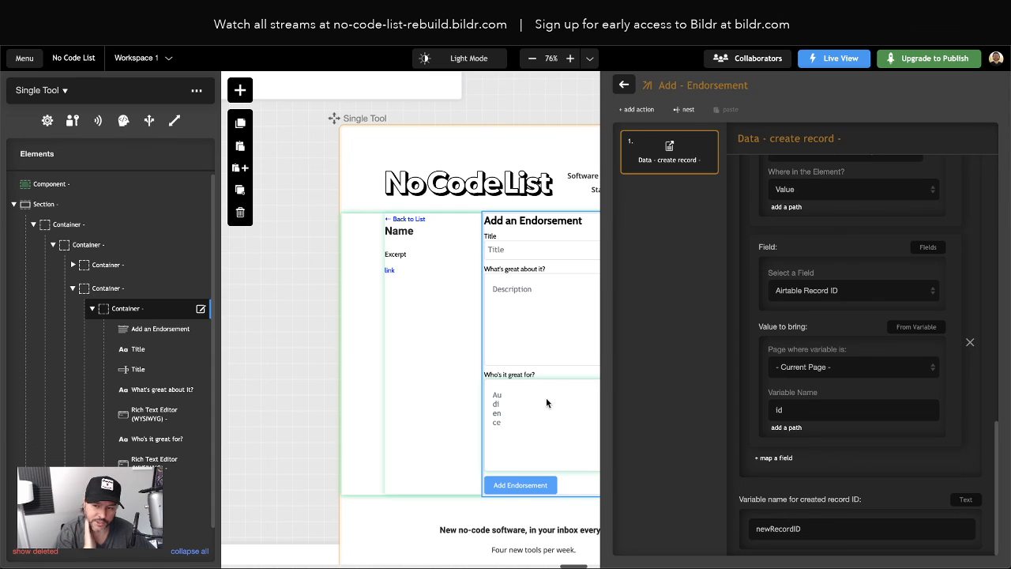
{"action": "scroll", "coordinate": [533, 397], "scroll_direction": "right", "scroll_amount": 5}
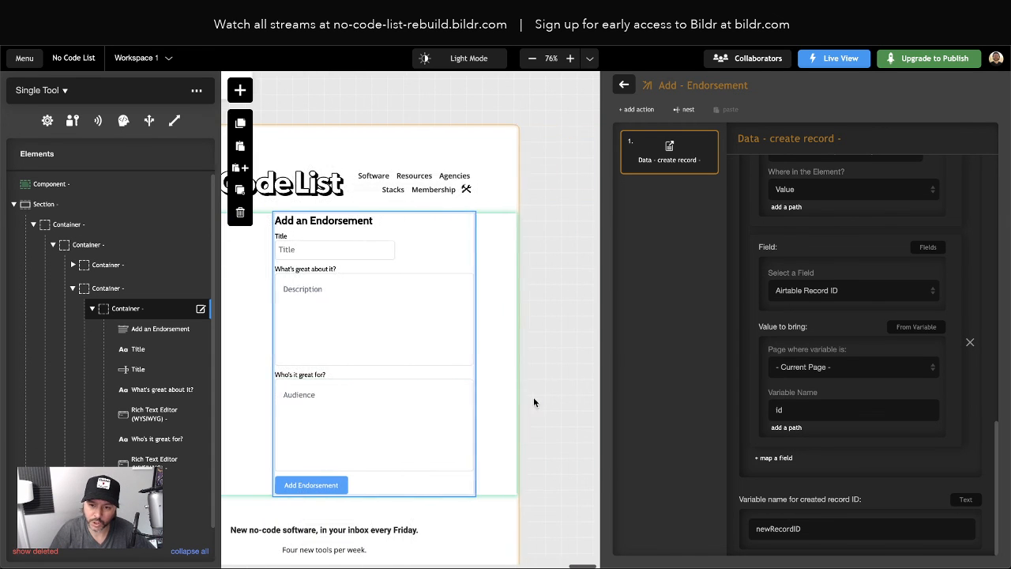
{"action": "scroll", "coordinate": [330, 437], "scroll_direction": "up", "scroll_amount": 1}
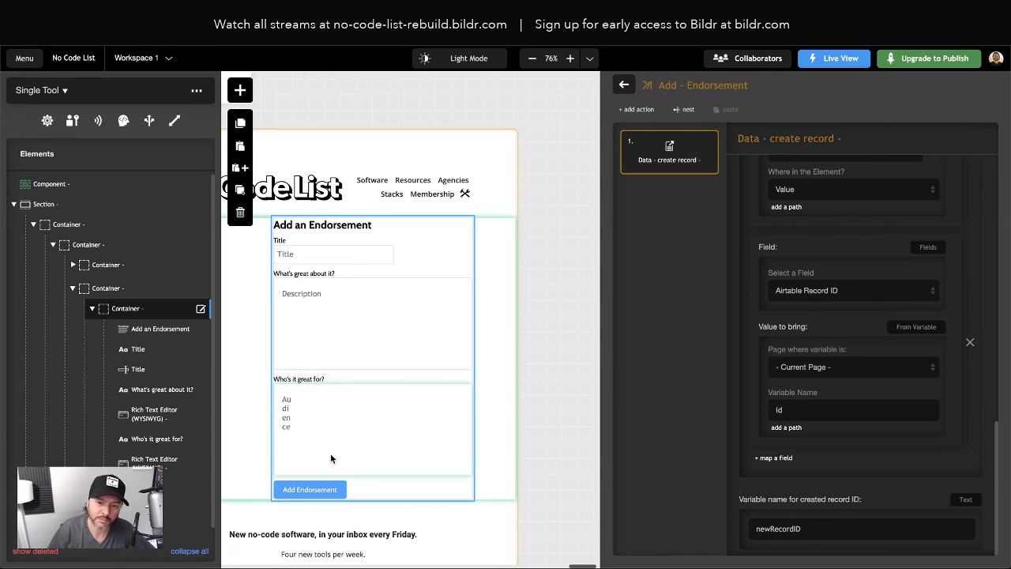
{"action": "scroll", "coordinate": [332, 454], "scroll_direction": "left", "scroll_amount": 1}
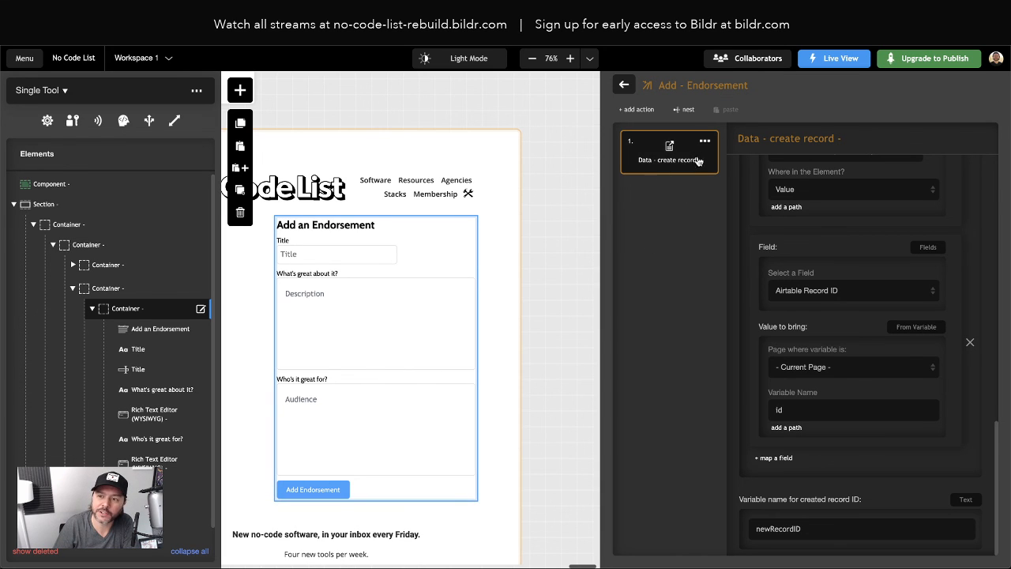
Add an Element - disable action, found by searching 'disa', to the Add - Endorsement actions
{"action": "left_click", "coordinate": [638, 110]}
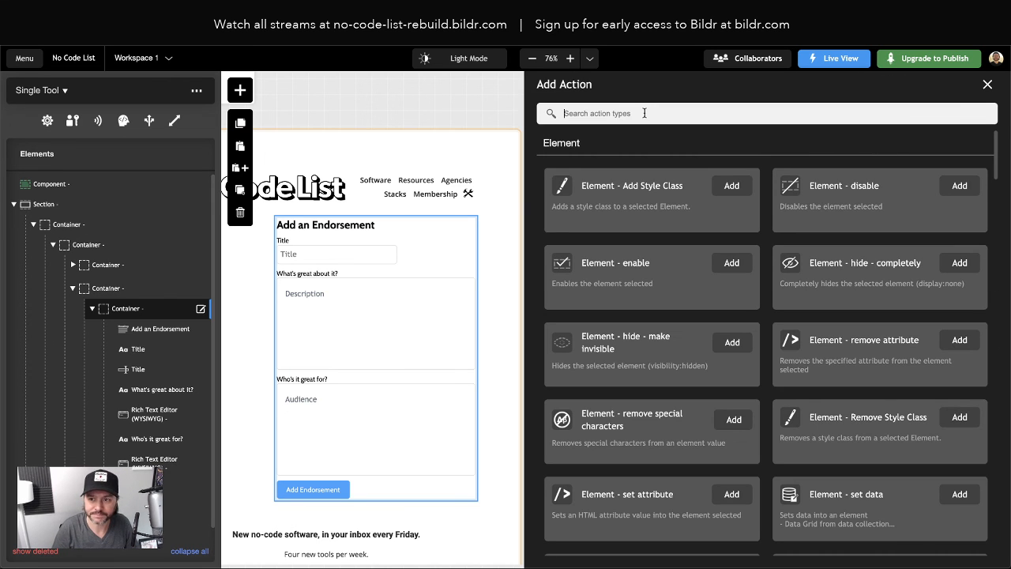
{"action": "type", "text": "disa"}
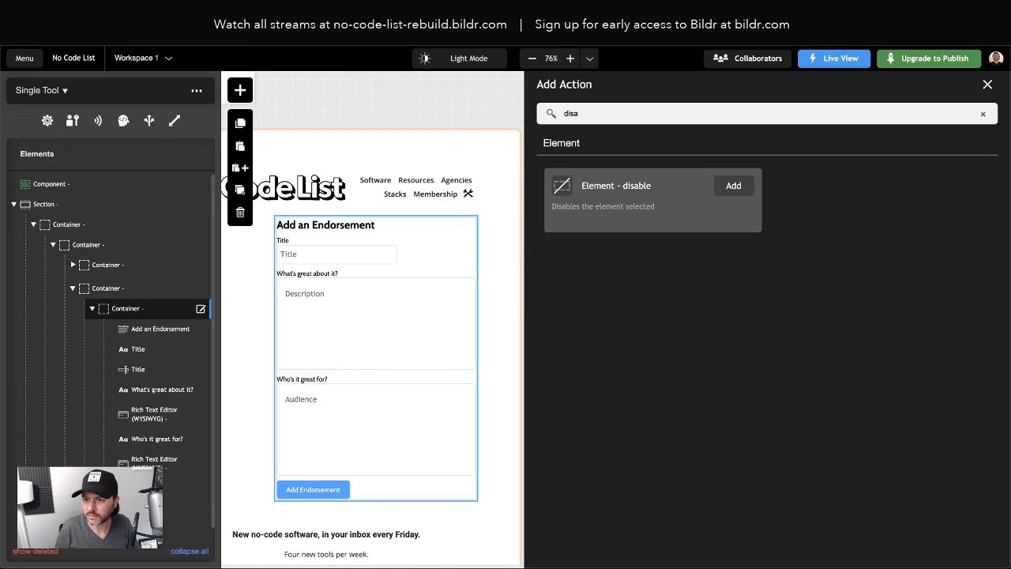
{"action": "left_click", "coordinate": [731, 185]}
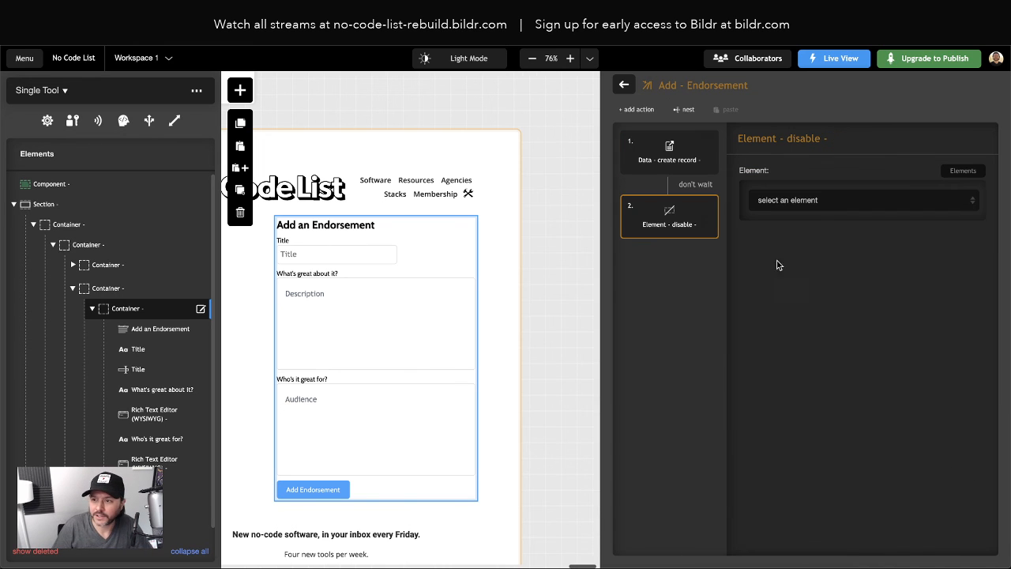
Point Element - disable at the form's Button and move it above Data - create record
{"action": "left_click", "coordinate": [816, 204]}
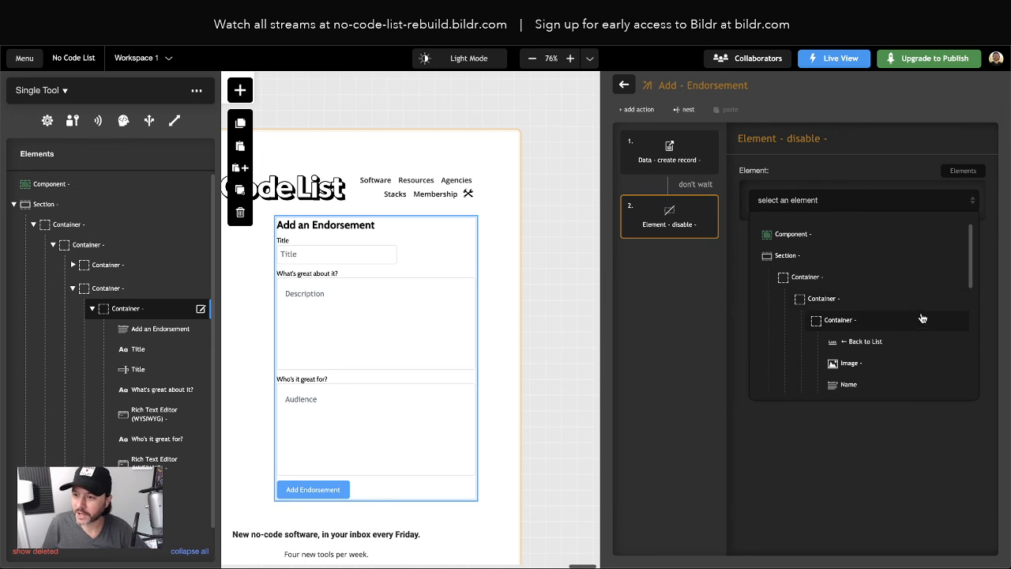
{"action": "scroll", "coordinate": [920, 322], "scroll_direction": "down", "scroll_amount": 1}
{"action": "scroll", "coordinate": [920, 322], "scroll_direction": "down", "scroll_amount": 5}
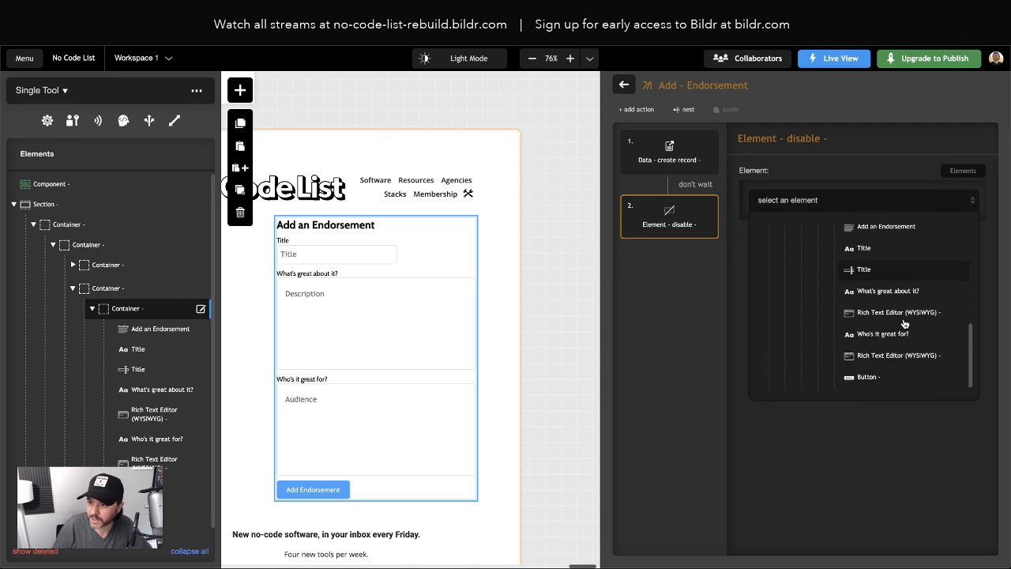
{"action": "left_click", "coordinate": [869, 365]}
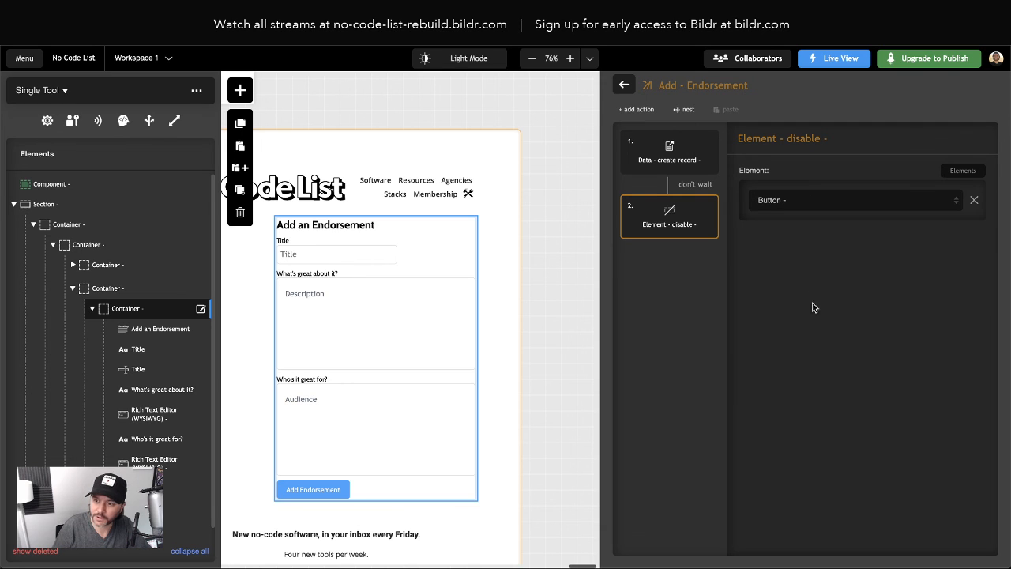
{"action": "left_click_drag", "start_coordinate": [710, 225], "coordinate": [683, 138]}
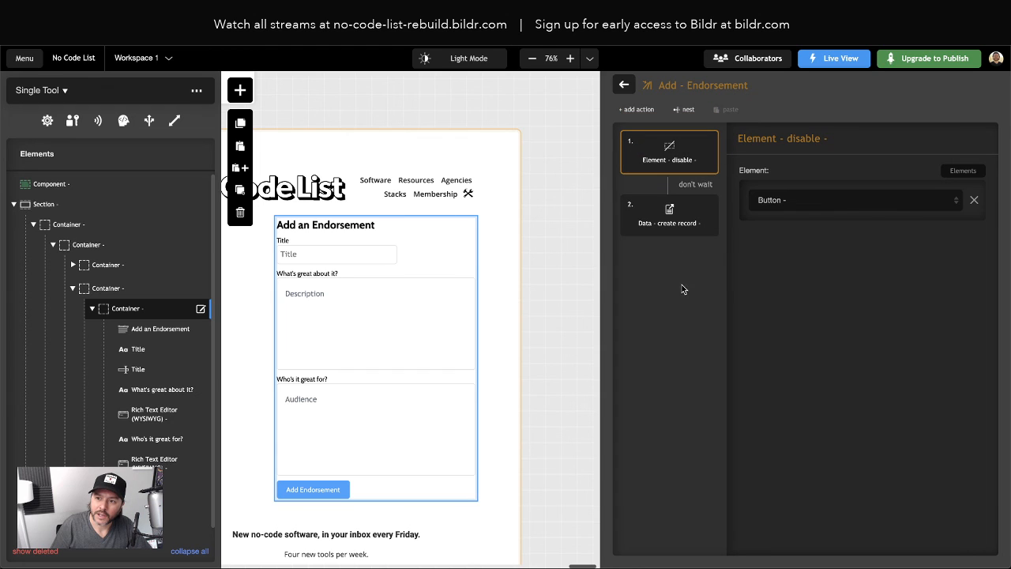
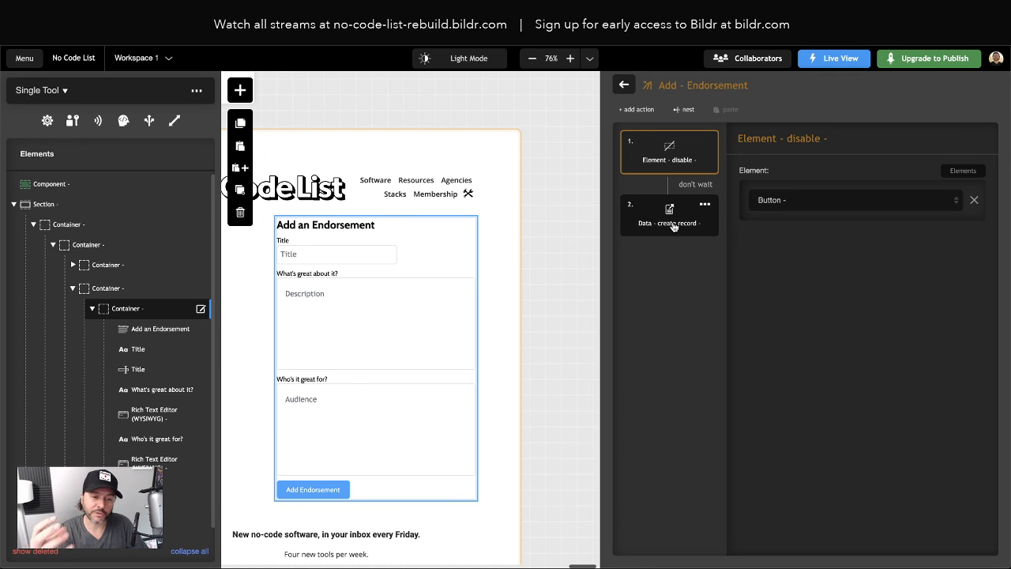
Inspect the Data - create record step's settings down to its newRecordID variable name
{"action": "left_click", "coordinate": [674, 224]}
{"action": "scroll", "coordinate": [851, 348], "scroll_direction": "down", "scroll_amount": 8}
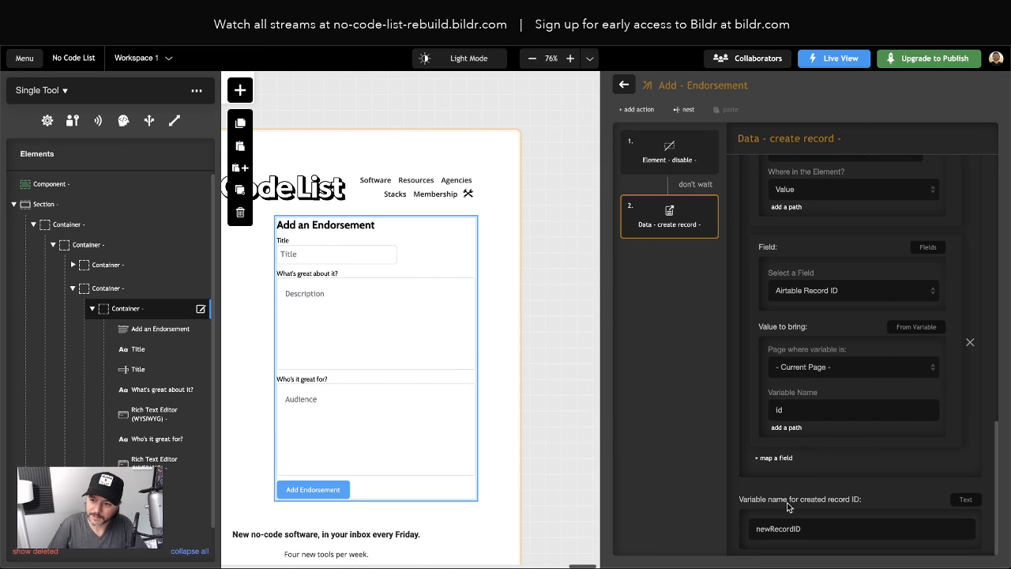
{"action": "double_click", "coordinate": [774, 528]}
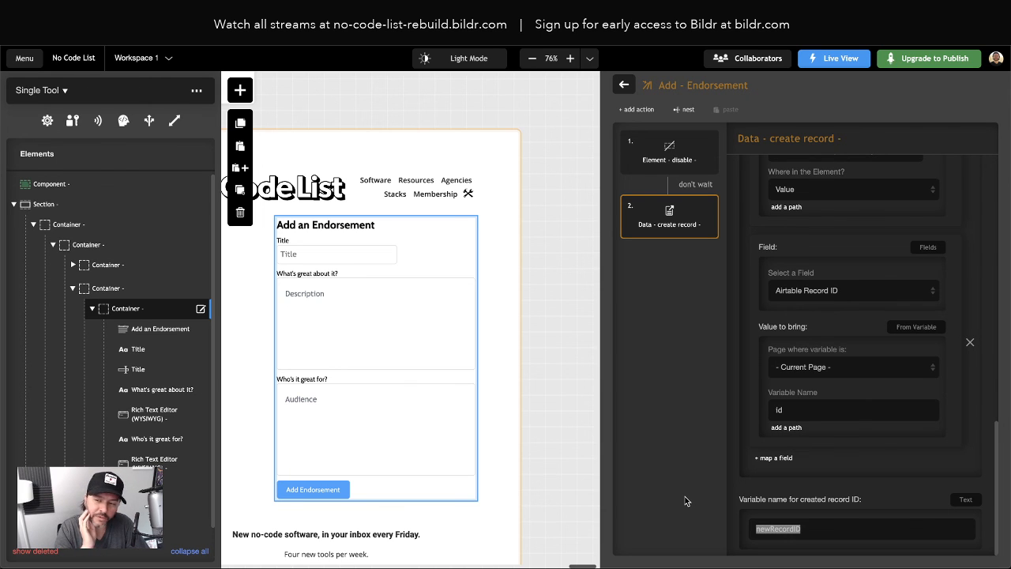
{"action": "left_click", "coordinate": [661, 261]}
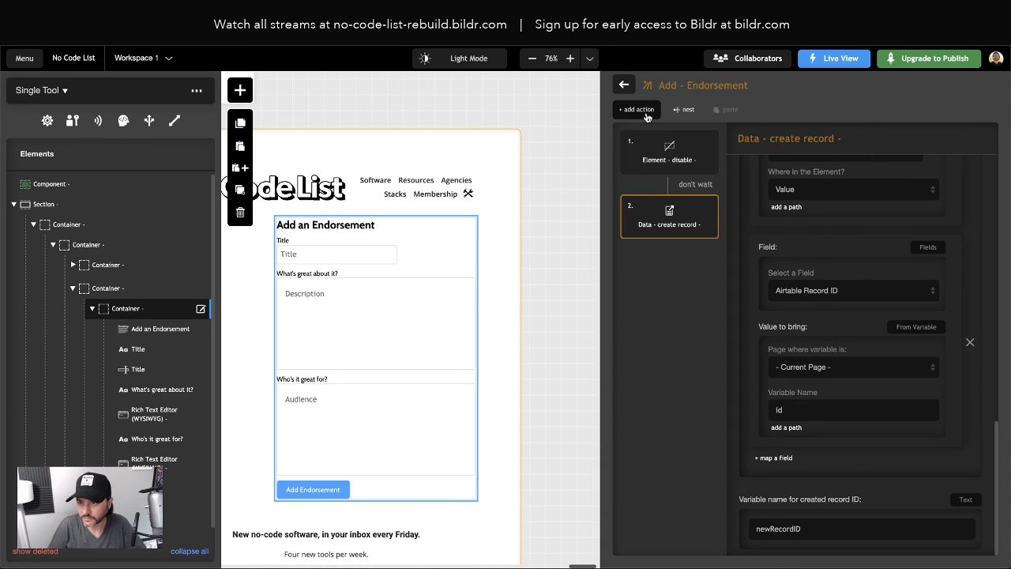
Create an empty action group named 'Clear Form - Add Comment', fixing a mistyped name
{"action": "left_click", "coordinate": [624, 85]}
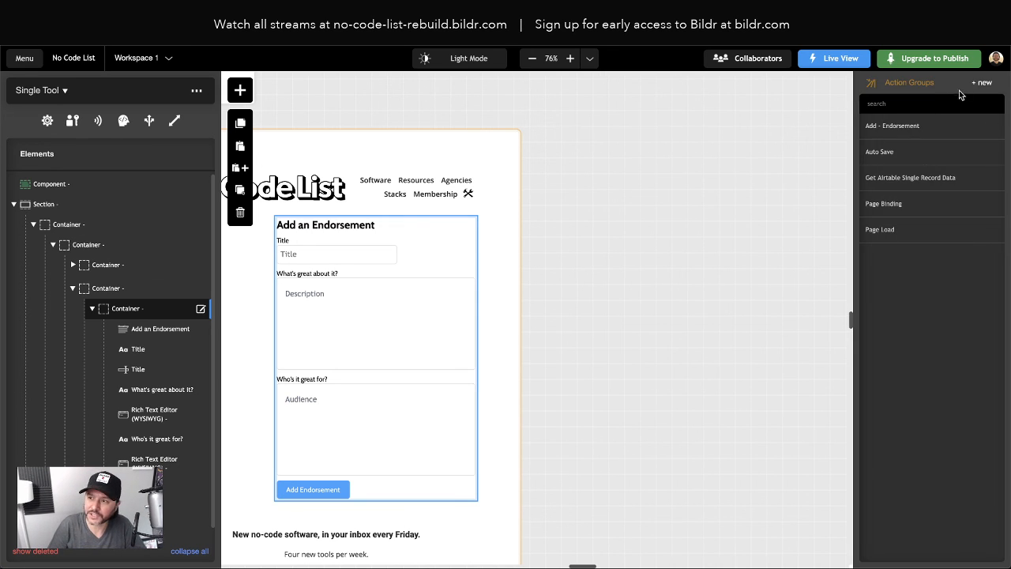
{"action": "left_click", "coordinate": [982, 84]}
{"action": "type", "text": "Clea"}
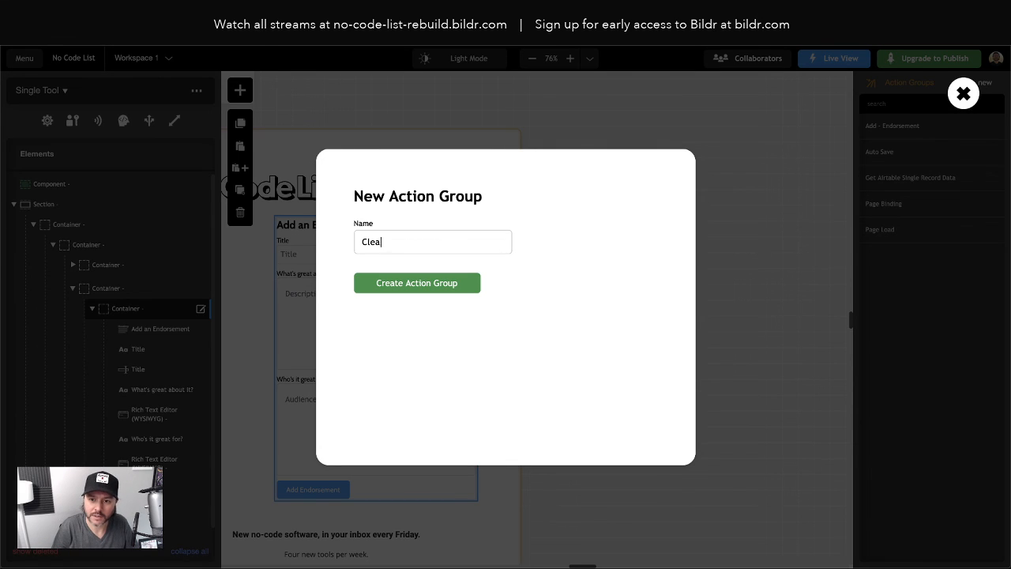
{"action": "type", "text": "r Fo"}
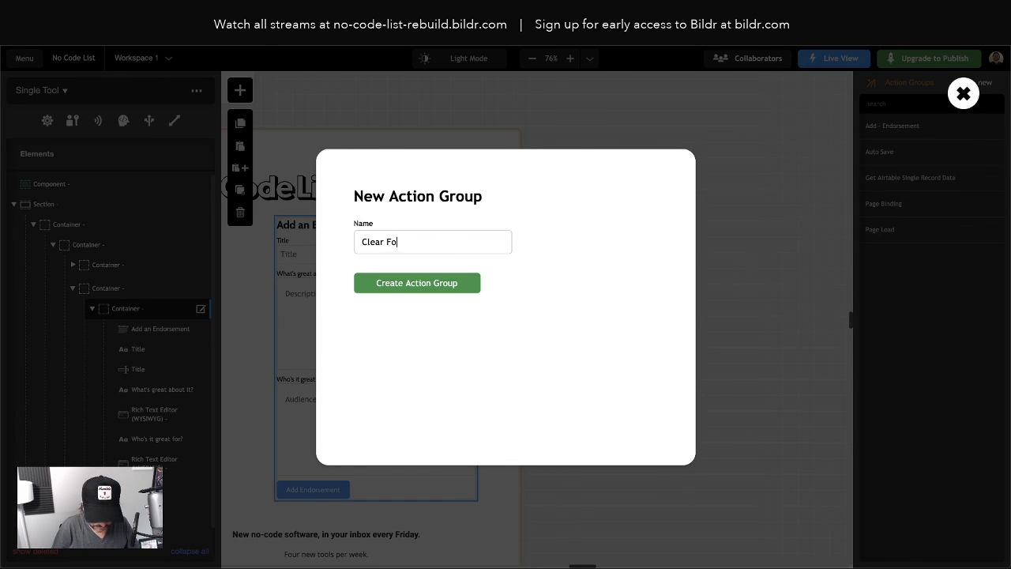
{"action": "type", "text": "rm - Comment Fol"}
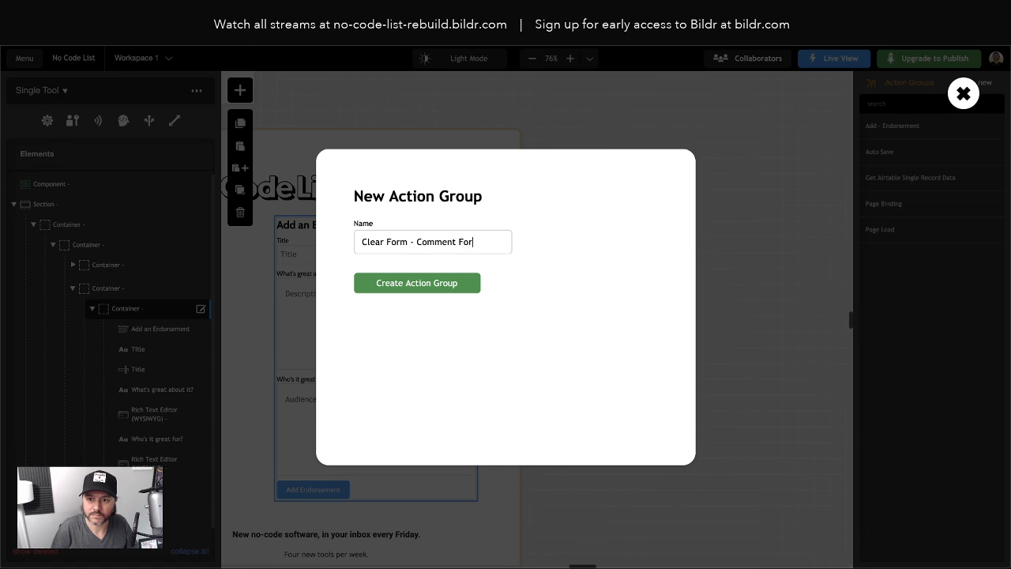
{"action": "key", "text": "BackSpace"}
{"action": "key", "text": "BackSpace"}
{"action": "key", "text": "BackSpace"}
{"action": "key", "text": "BackSpace"}
{"action": "key", "text": "BackSpace"}
{"action": "key", "text": "BackSpace"}
{"action": "key", "text": "BackSpace"}
{"action": "key", "text": "BackSpace"}
{"action": "key", "text": "BackSpace"}
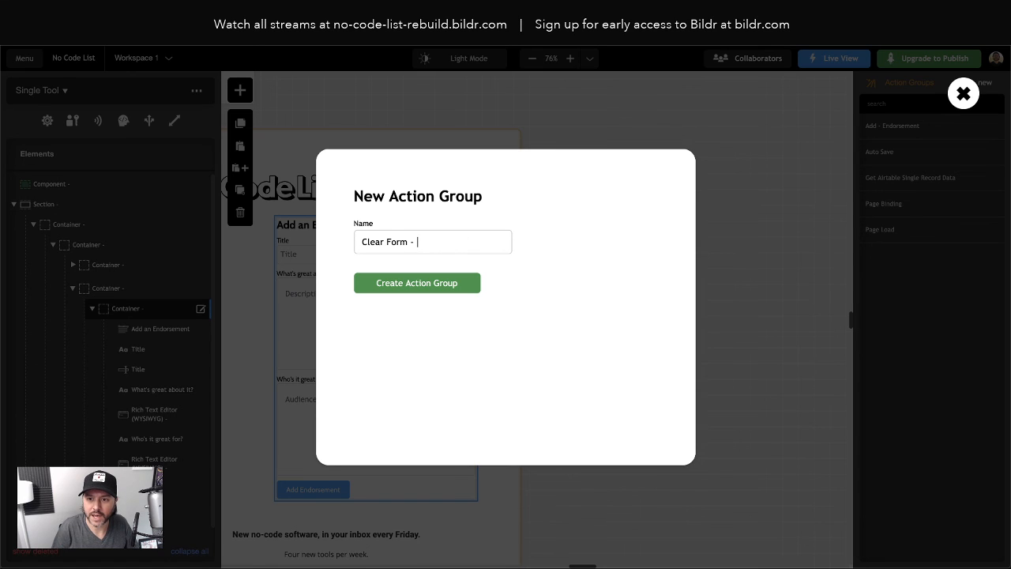
{"action": "type", "text": "Add Comment"}
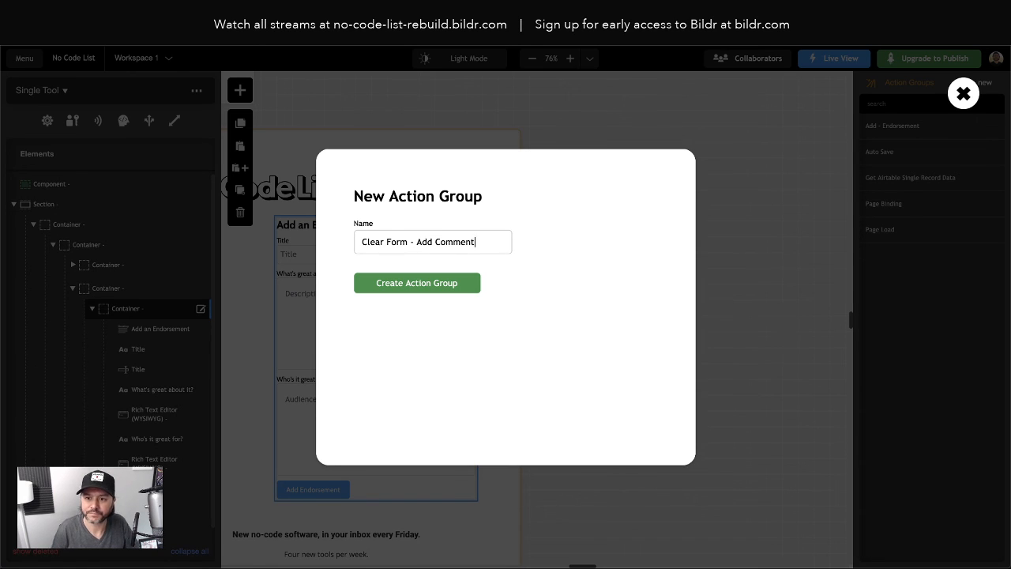
{"action": "left_click", "coordinate": [401, 284]}
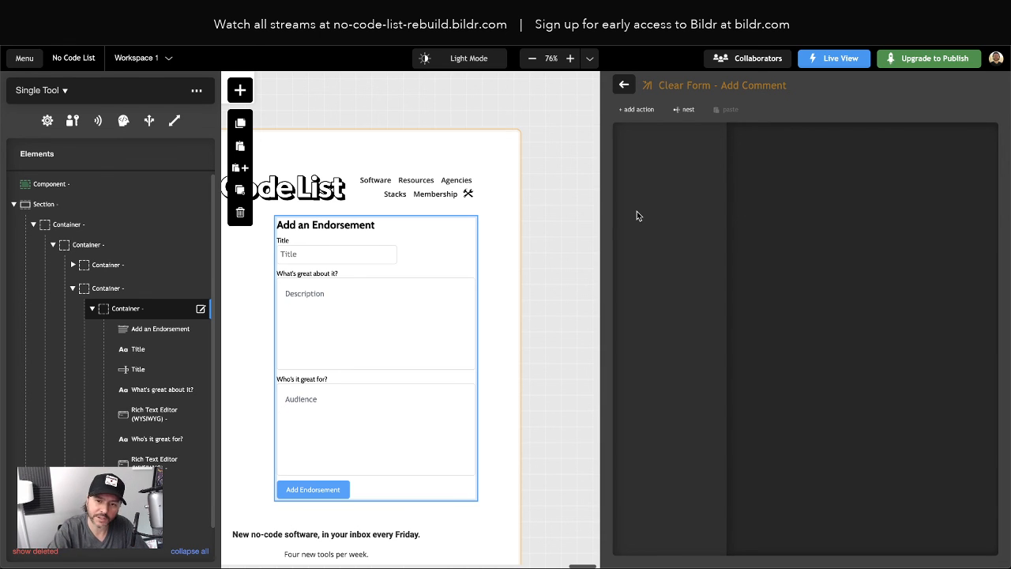
Add an Element - set value action targeting the Title input, named Title
{"action": "left_click", "coordinate": [638, 109]}
{"action": "type", "text": "set value"}
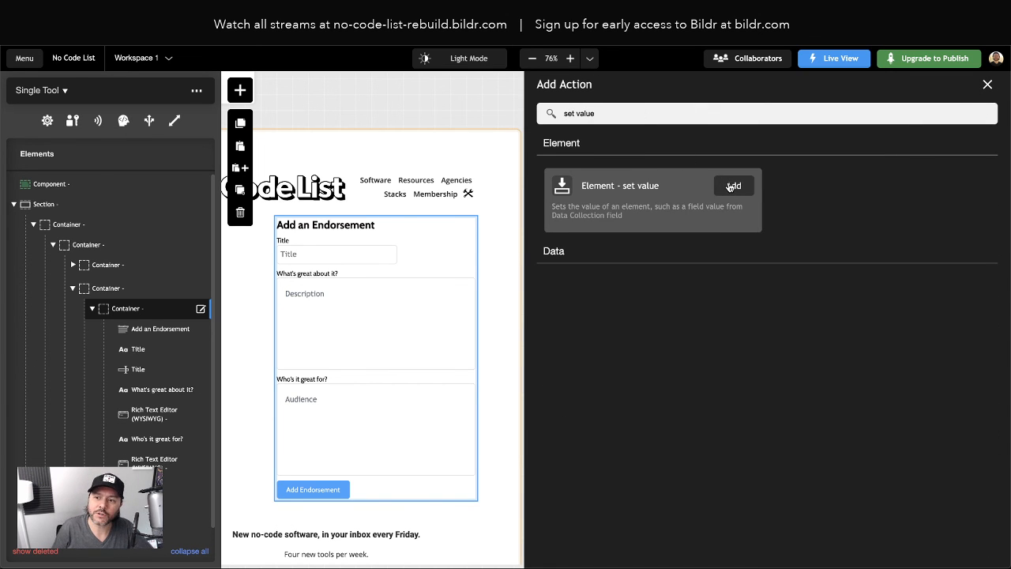
{"action": "left_click", "coordinate": [727, 183]}
{"action": "left_click", "coordinate": [809, 204]}
{"action": "scroll", "coordinate": [828, 276], "scroll_direction": "down", "scroll_amount": 8}
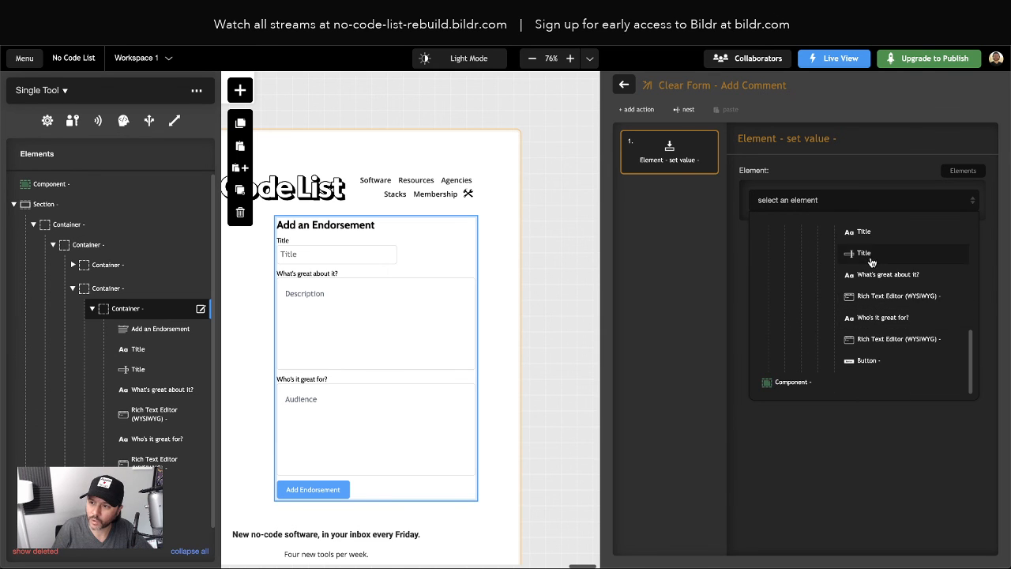
{"action": "left_click", "coordinate": [864, 253]}
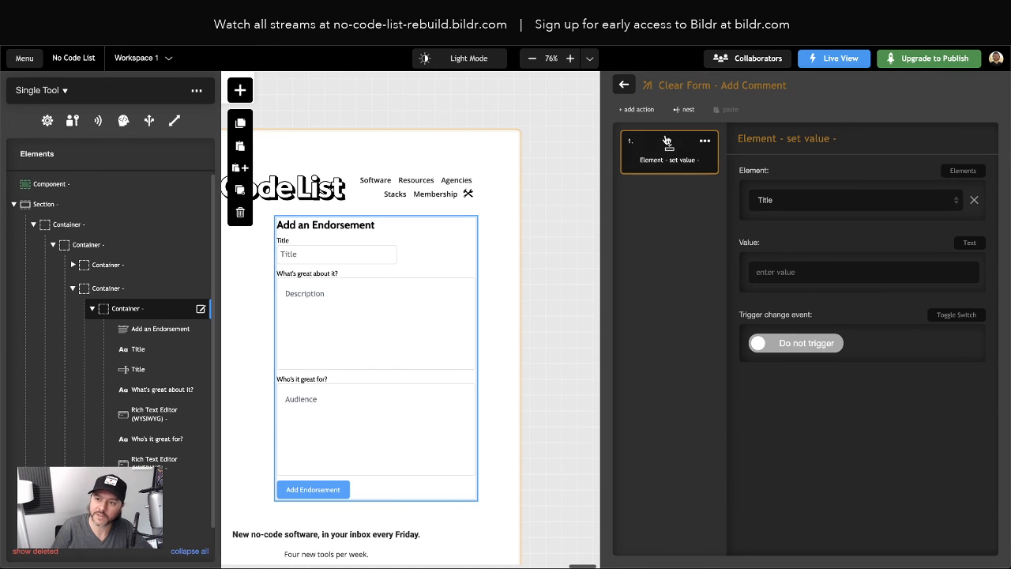
{"action": "mouse_move", "coordinate": [711, 144]}
{"action": "left_click", "coordinate": [858, 138]}
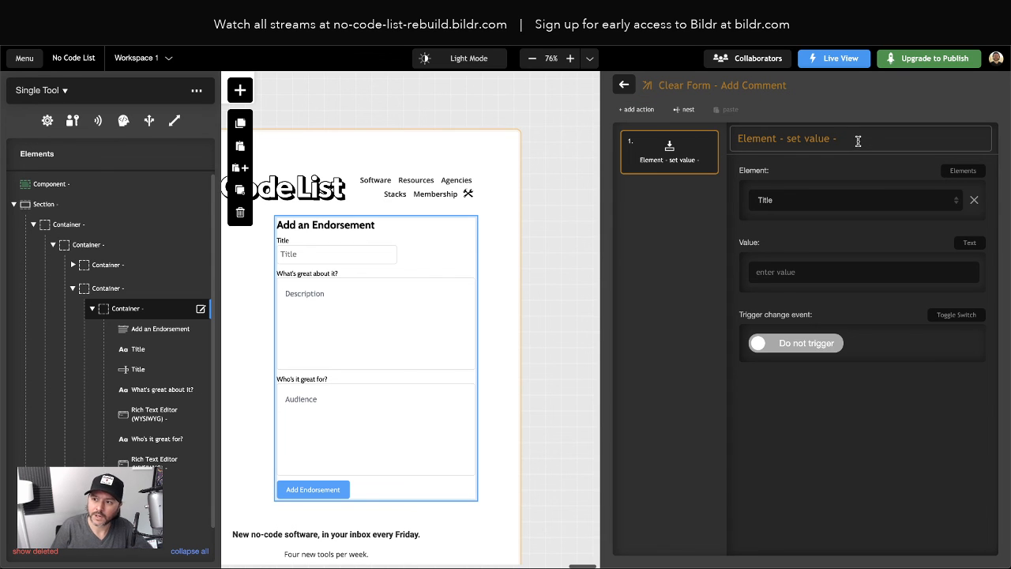
{"action": "type", "text": "Title"}
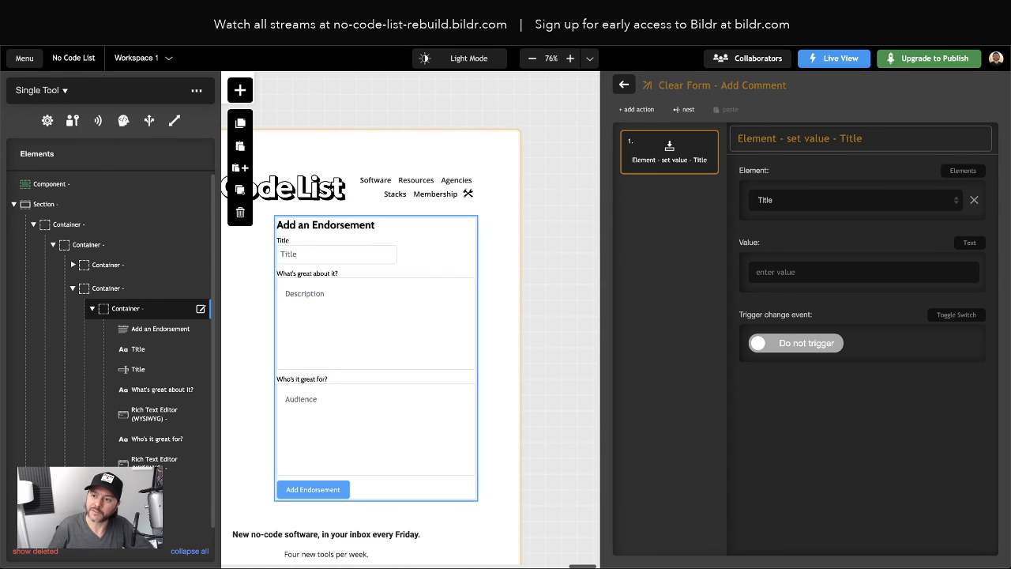
Duplicate it twice; rename the second copy Description and target the Description rich text editor
{"action": "left_click", "coordinate": [705, 141]}
{"action": "left_click", "coordinate": [661, 192]}
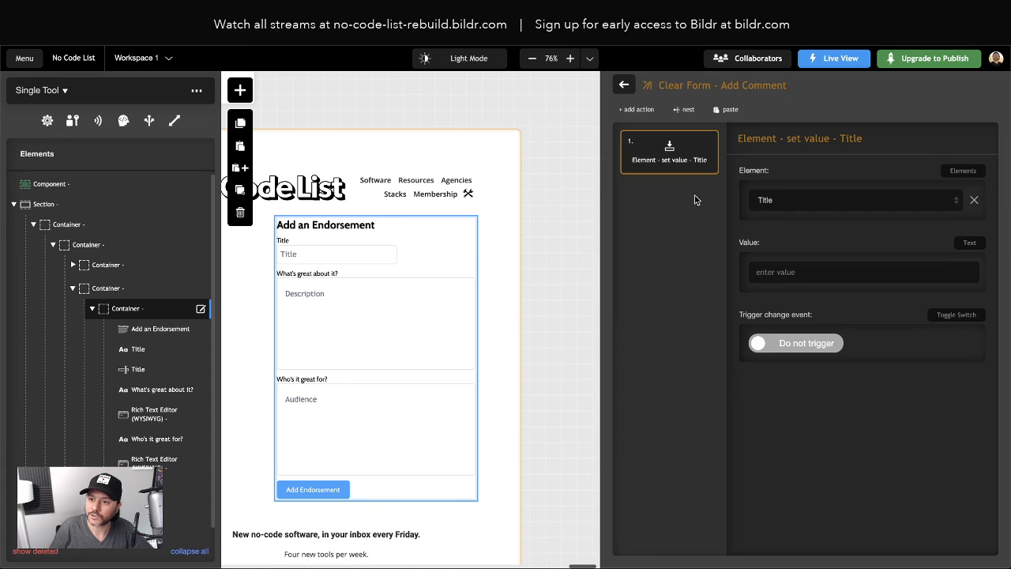
{"action": "left_click", "coordinate": [705, 206]}
{"action": "left_click", "coordinate": [692, 265]}
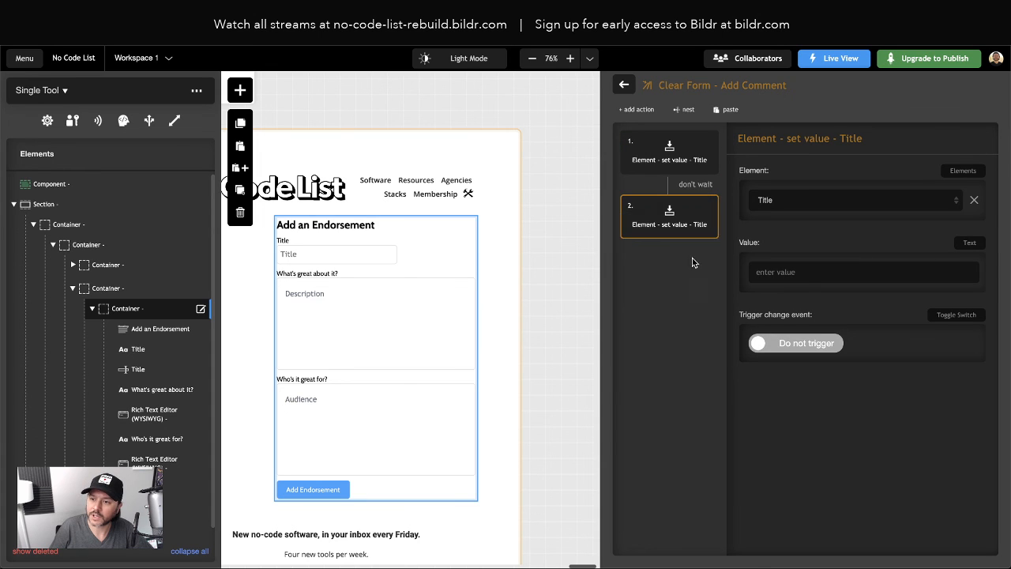
{"action": "double_click", "coordinate": [850, 138]}
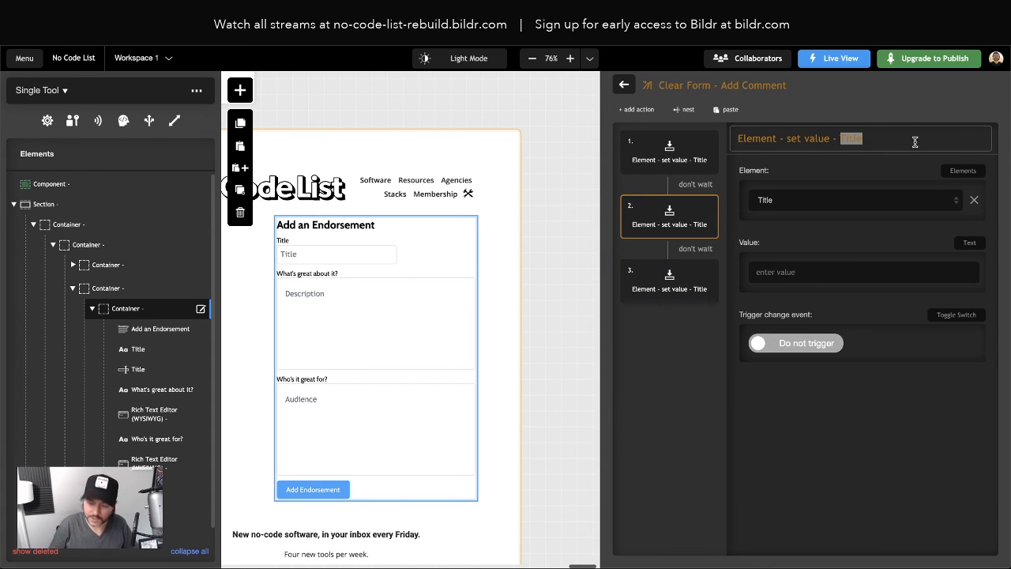
{"action": "type", "text": "Description"}
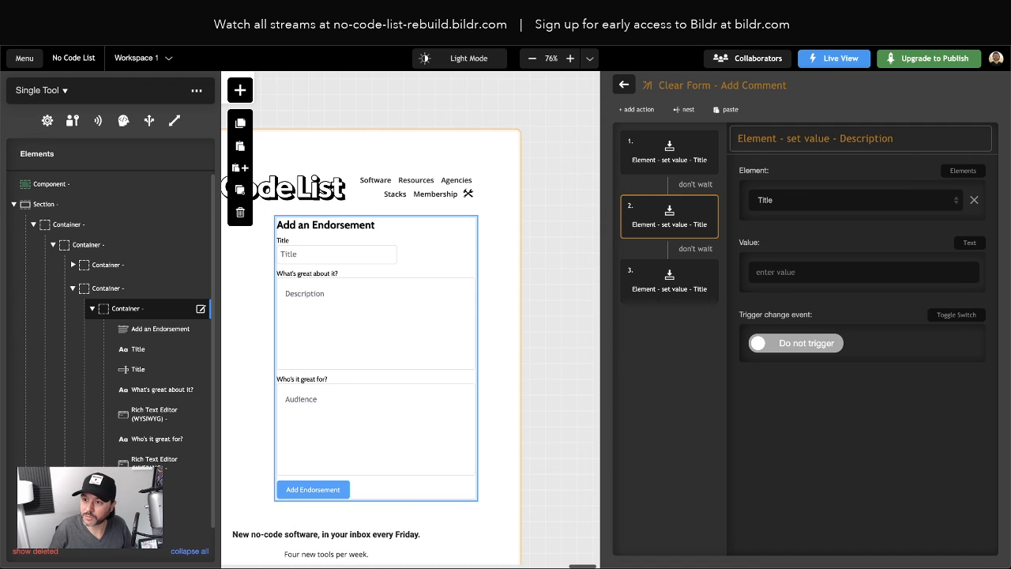
{"action": "left_click", "coordinate": [839, 199]}
{"action": "scroll", "coordinate": [853, 271], "scroll_direction": "down", "scroll_amount": 3}
{"action": "scroll", "coordinate": [853, 271], "scroll_direction": "down", "scroll_amount": 3}
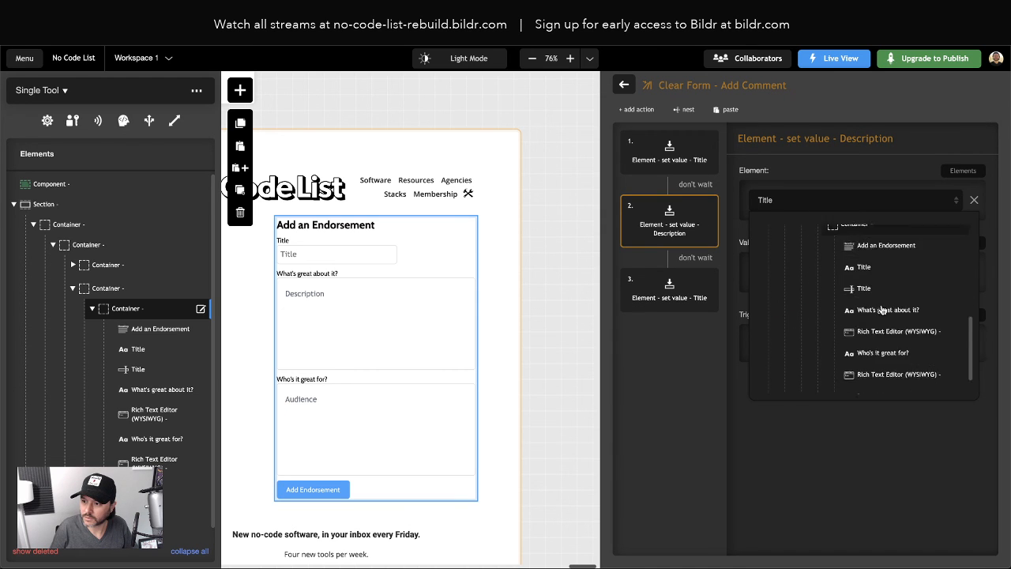
{"action": "left_click", "coordinate": [876, 296]}
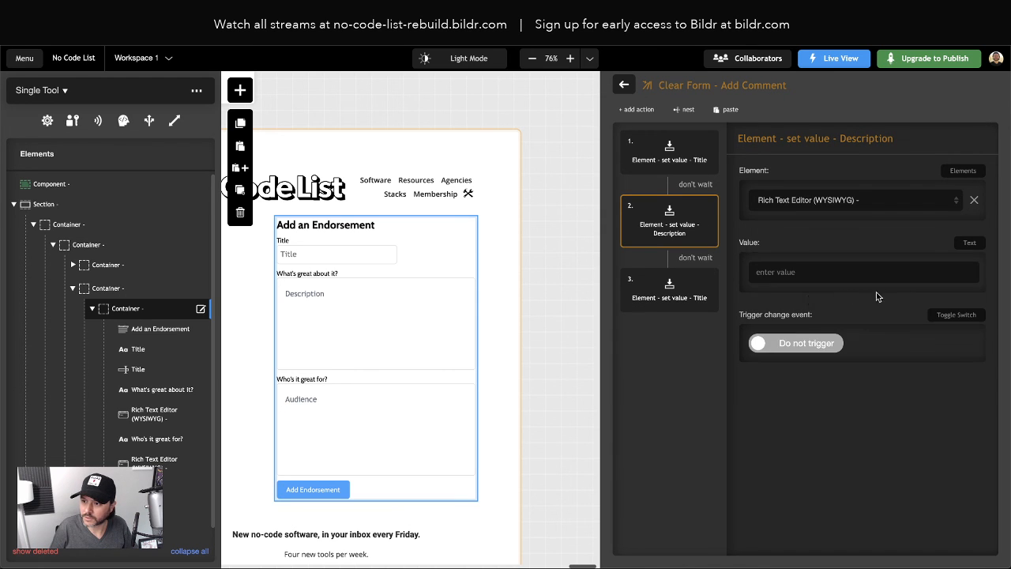
Rename the third action Audience and target the Audience rich text editor
{"action": "left_click", "coordinate": [673, 294]}
{"action": "left_click", "coordinate": [811, 204]}
{"action": "left_click", "coordinate": [862, 138]}
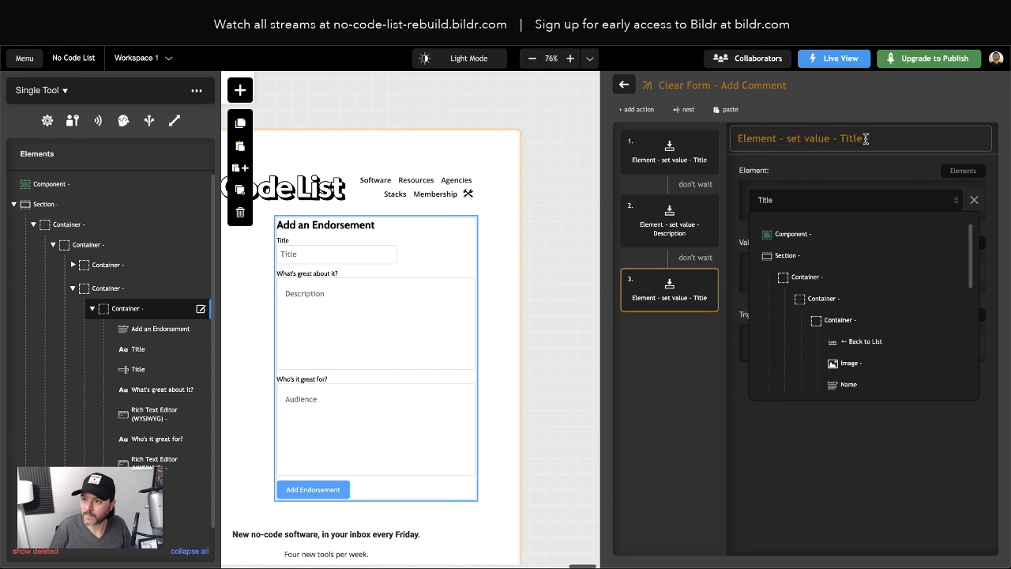
{"action": "double_click", "coordinate": [853, 138]}
{"action": "type", "text": "Audience"}
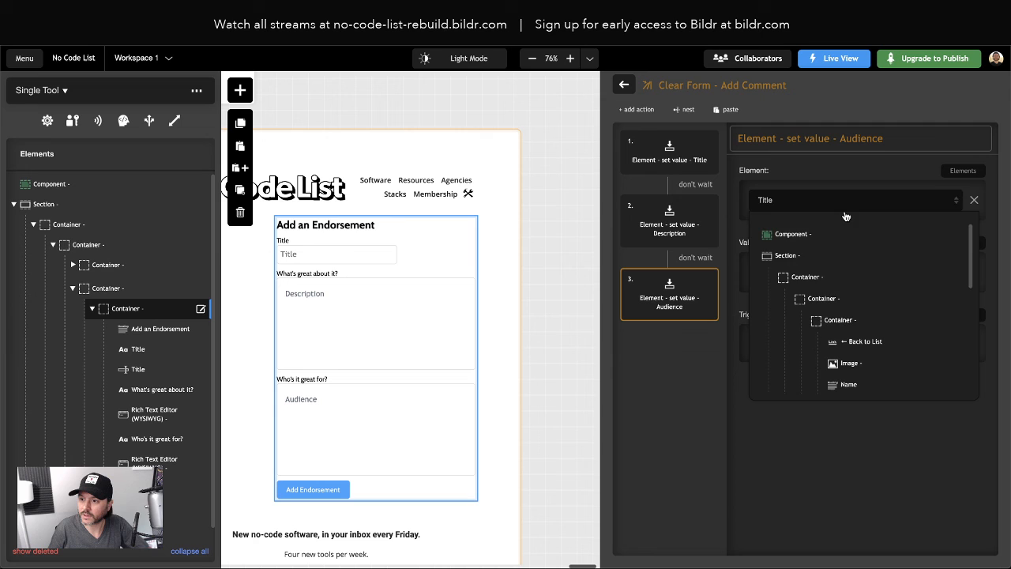
{"action": "scroll", "coordinate": [857, 284], "scroll_direction": "down", "scroll_amount": 6}
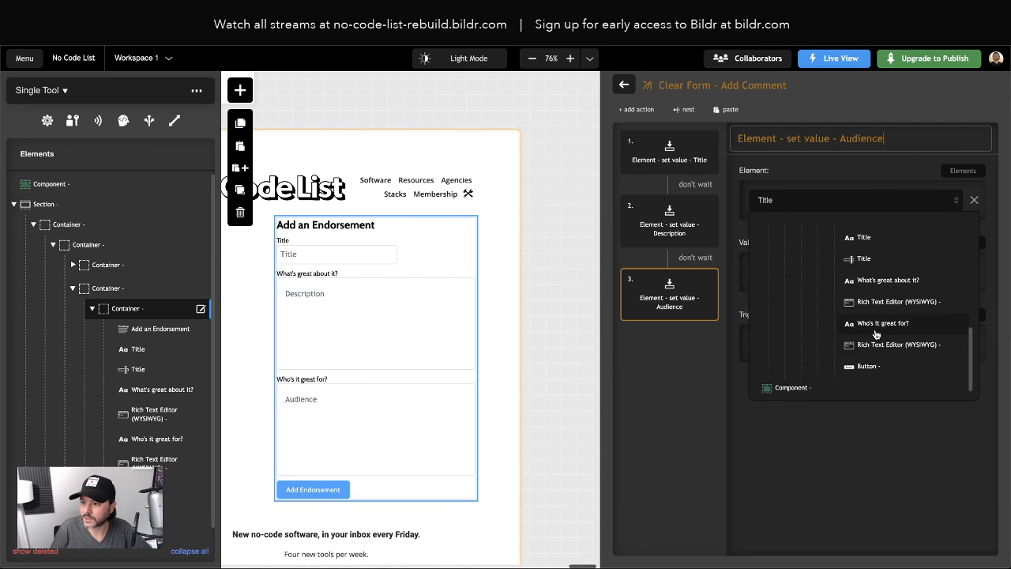
{"action": "left_click", "coordinate": [867, 342]}
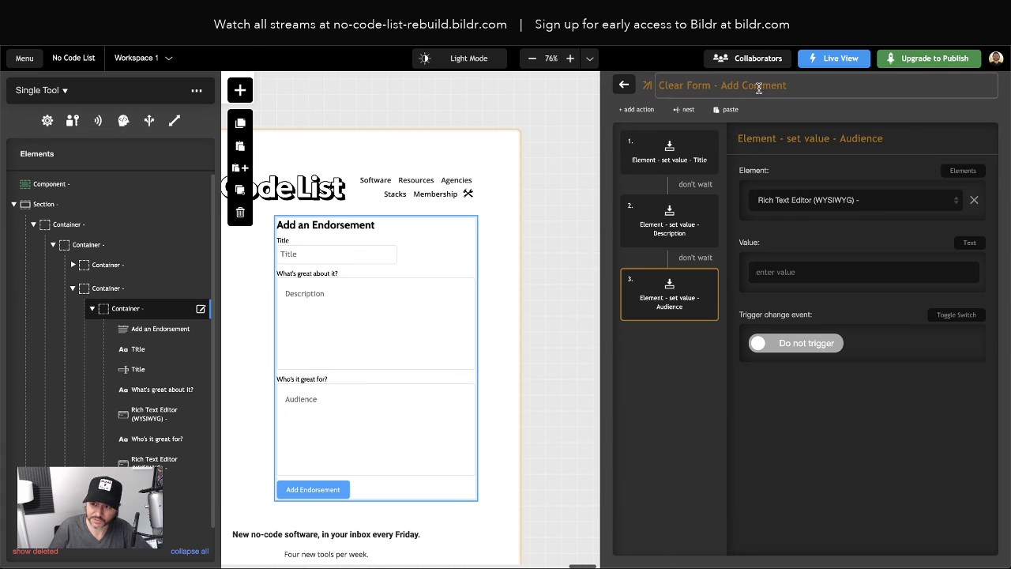
{"action": "left_click", "coordinate": [623, 85]}
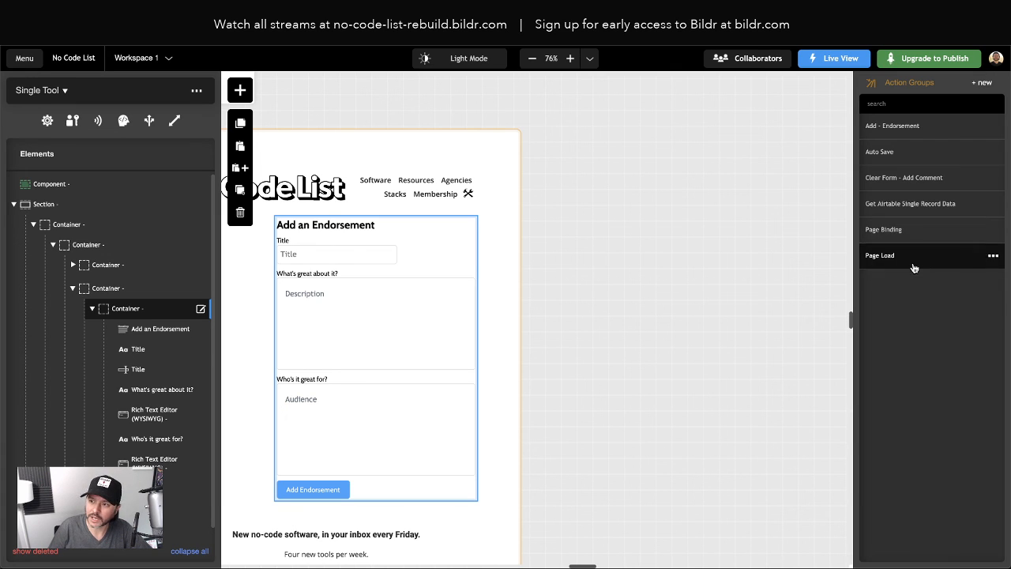
Nest Clear Form - Add Comment into Add - Endorsement as its third step
{"action": "left_click", "coordinate": [893, 126]}
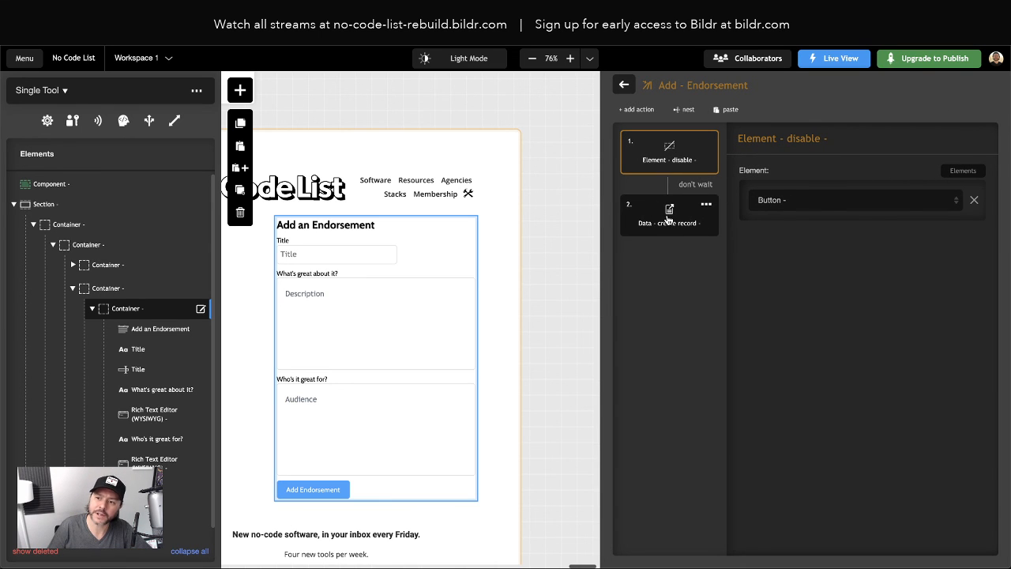
{"action": "left_click", "coordinate": [689, 111]}
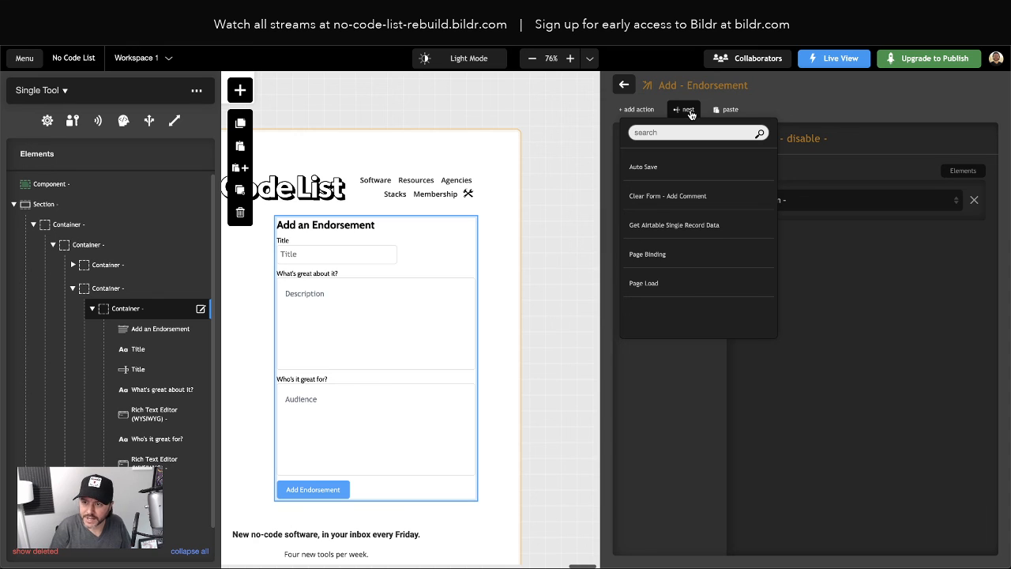
{"action": "type", "text": "clear"}
{"action": "left_click", "coordinate": [687, 166]}
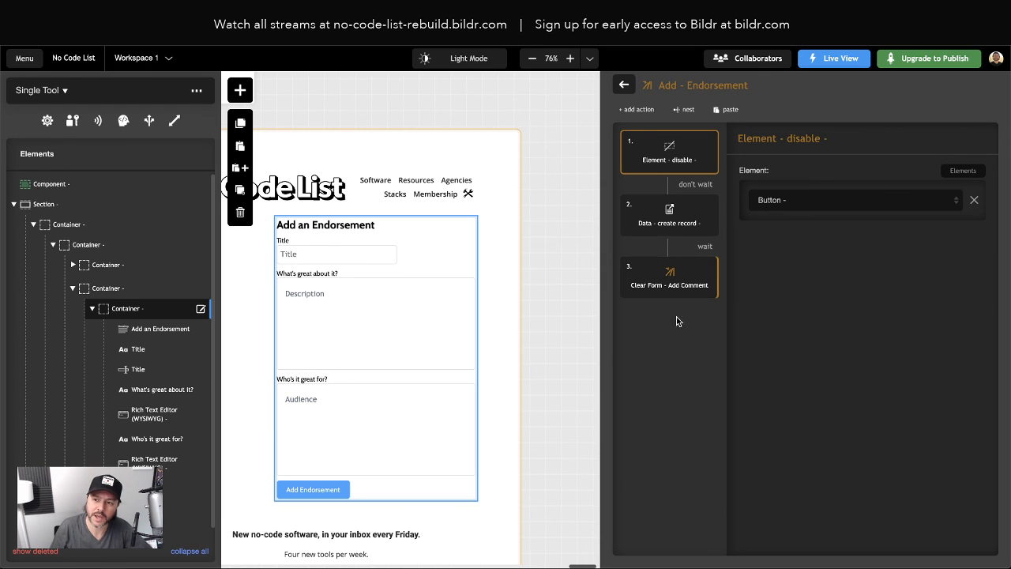
Add an Element - enable step to Add - Endorsement that re-enables the Button
{"action": "left_click", "coordinate": [641, 116]}
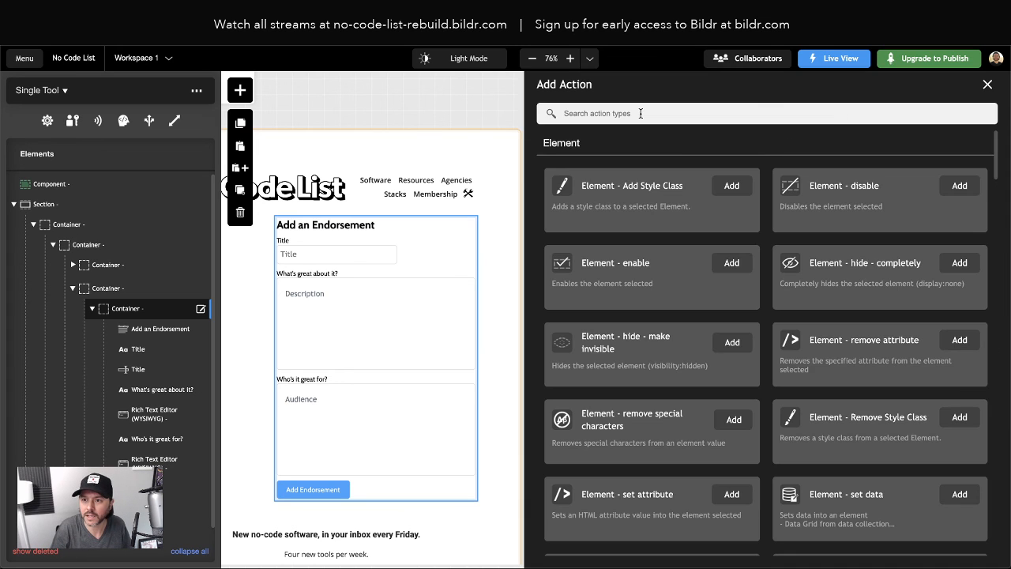
{"action": "type", "text": "enabl"}
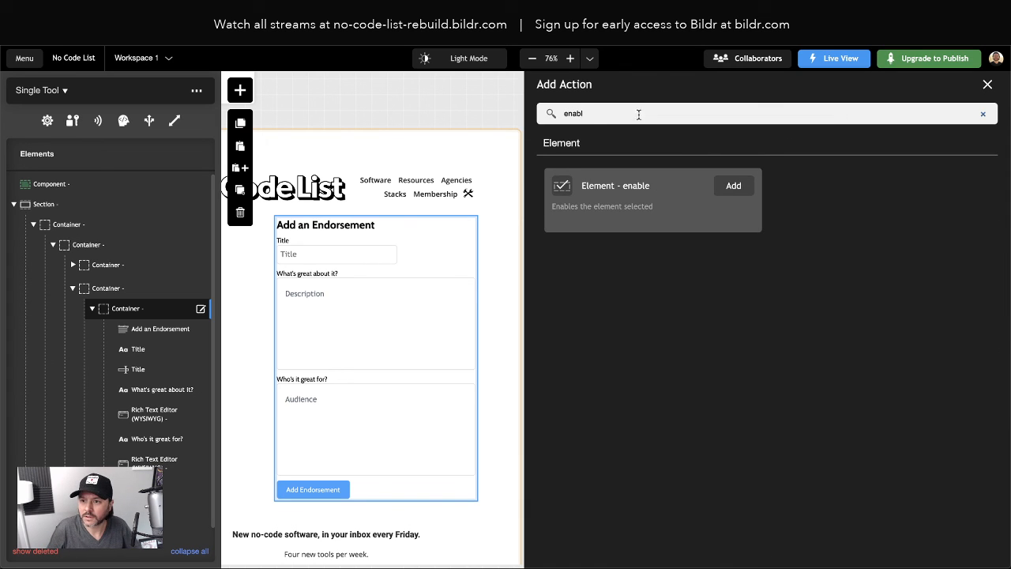
{"action": "left_click", "coordinate": [720, 186]}
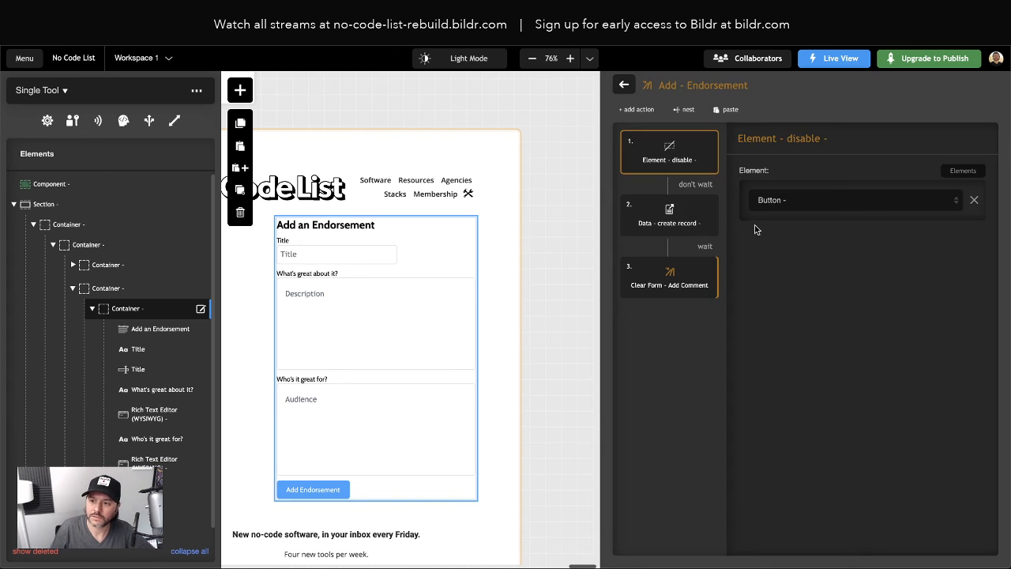
{"action": "left_click", "coordinate": [818, 202]}
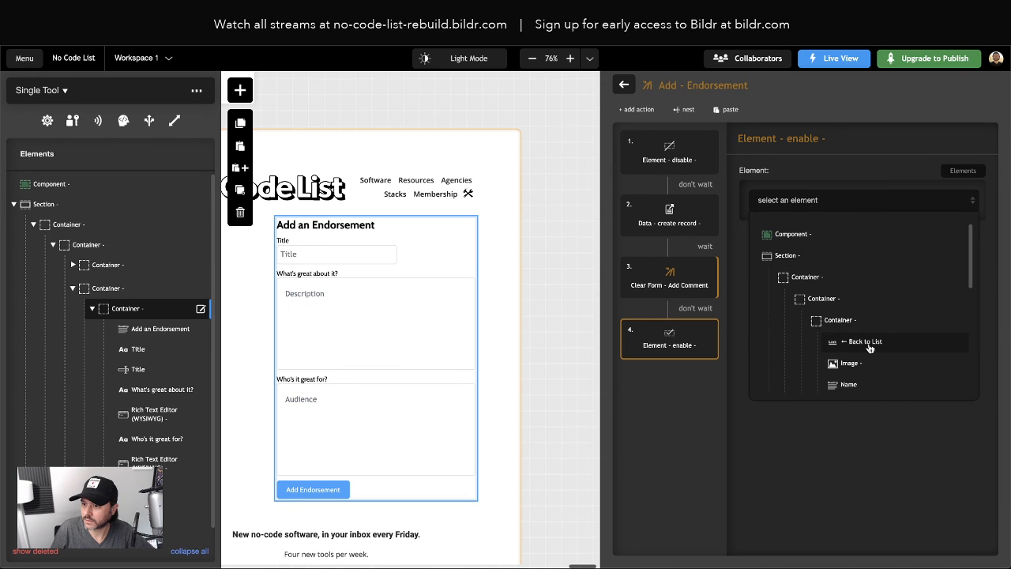
{"action": "scroll", "coordinate": [868, 340], "scroll_direction": "down", "scroll_amount": 5}
{"action": "left_click", "coordinate": [862, 369]}
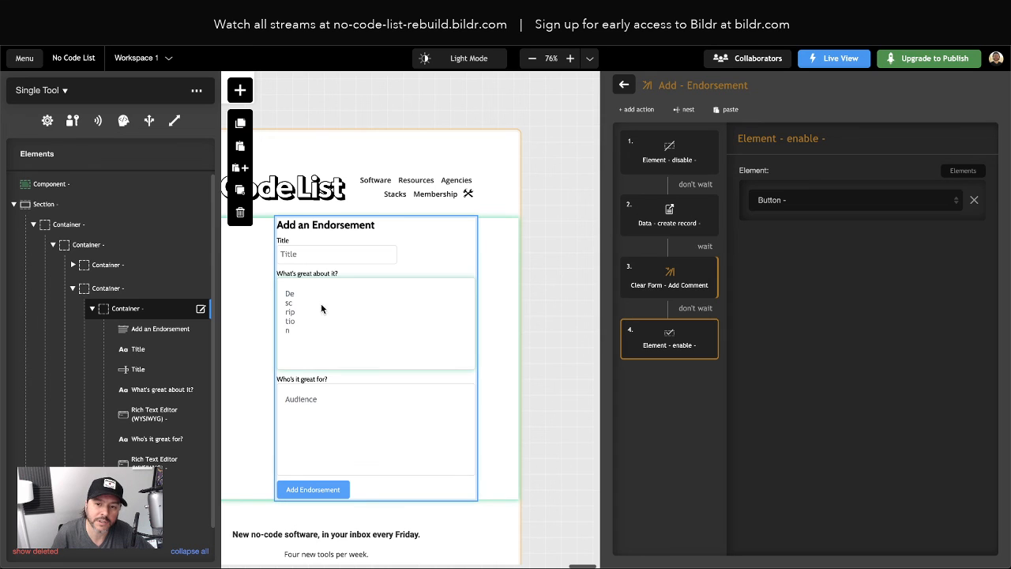
Try the Add Endorsement form on the canvas and select its button
{"action": "left_click", "coordinate": [292, 254]}
{"action": "left_click", "coordinate": [313, 489]}
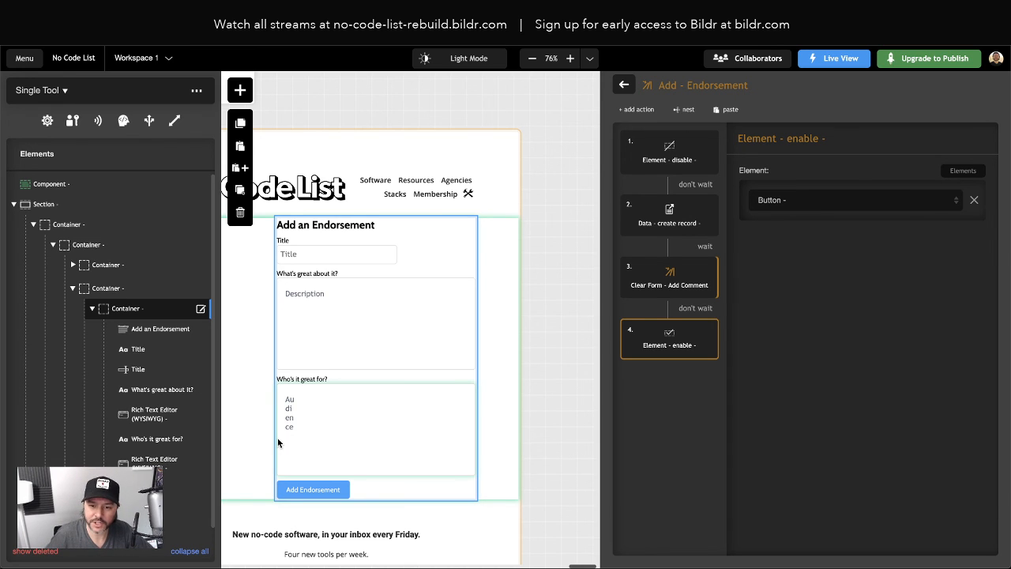
{"action": "left_click", "coordinate": [329, 490]}
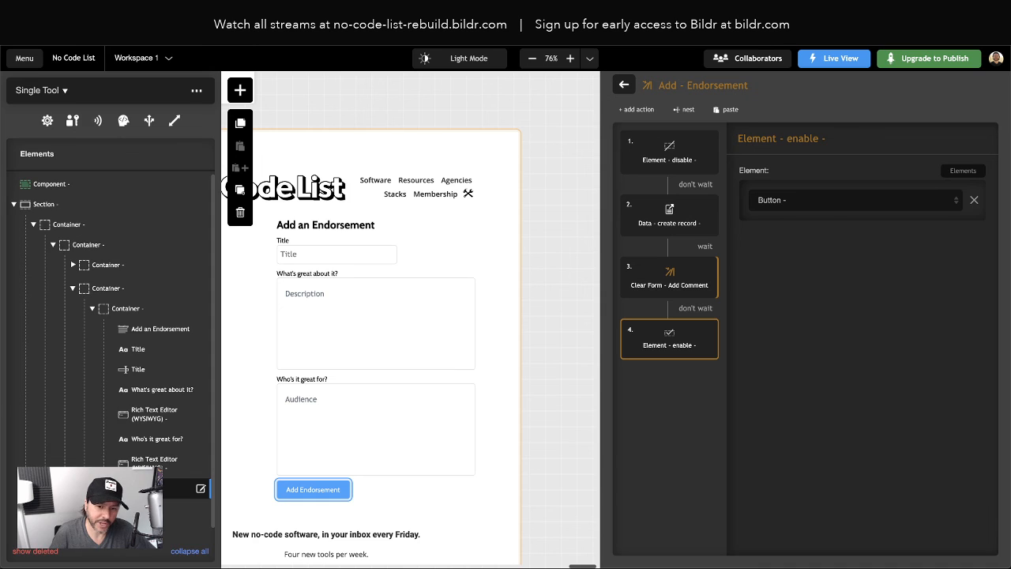
Set the Add Endorsement button's click event to run the Add - Endorsement group
{"action": "left_click", "coordinate": [200, 488]}
{"action": "left_click", "coordinate": [126, 119]}
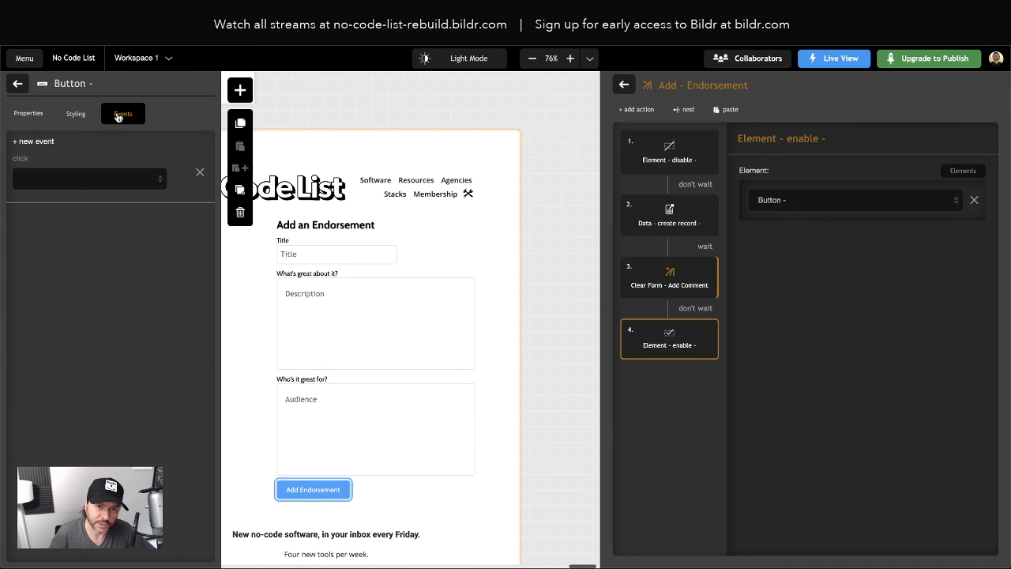
{"action": "left_click", "coordinate": [55, 177]}
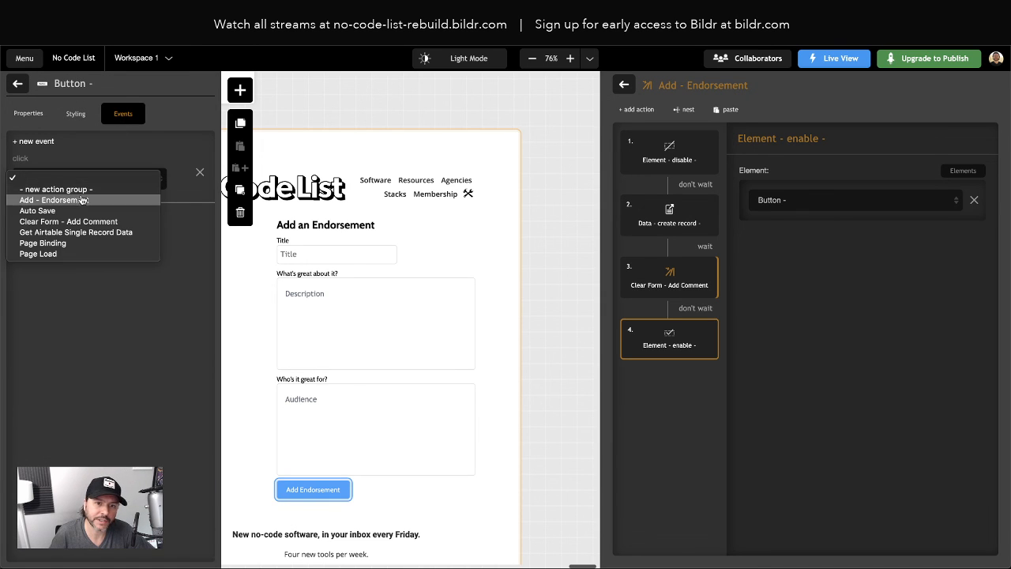
{"action": "left_click", "coordinate": [81, 203]}
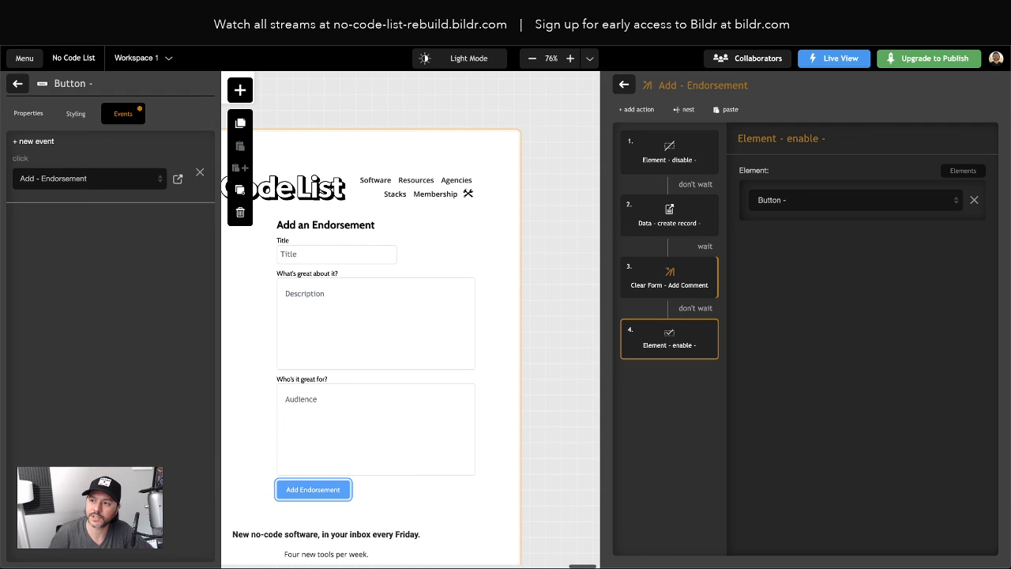
{"action": "scroll", "coordinate": [437, 326], "scroll_direction": "left", "scroll_amount": 1}
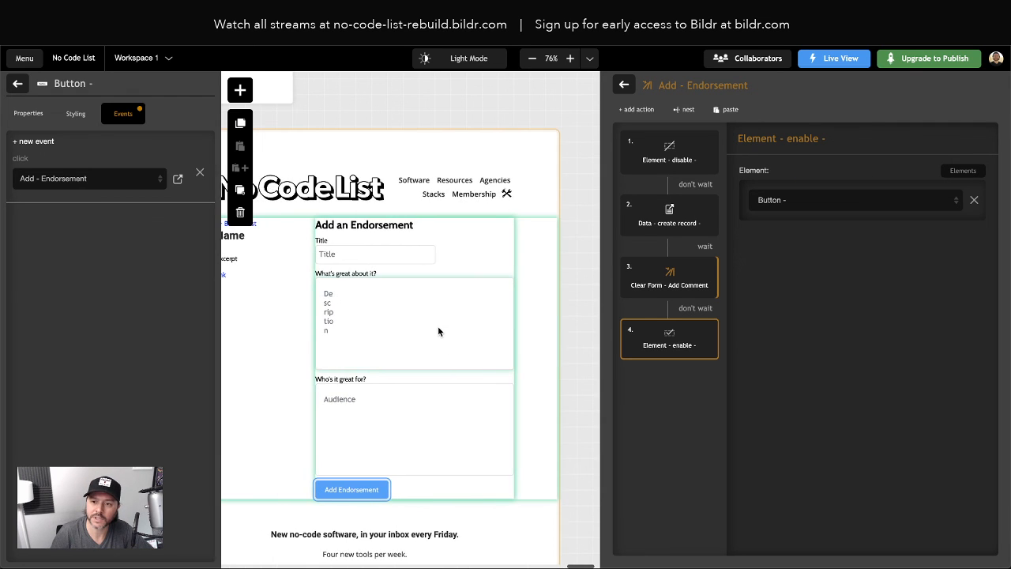
{"action": "scroll", "coordinate": [442, 329], "scroll_direction": "down", "scroll_amount": 2}
{"action": "scroll", "coordinate": [445, 327], "scroll_direction": "down", "scroll_amount": 1}
{"action": "scroll", "coordinate": [445, 327], "scroll_direction": "left", "scroll_amount": 2}
Deselect the button so its settings and action panels close
{"action": "left_click", "coordinate": [254, 297]}
{"action": "scroll", "coordinate": [303, 296], "scroll_direction": "right", "scroll_amount": 1}
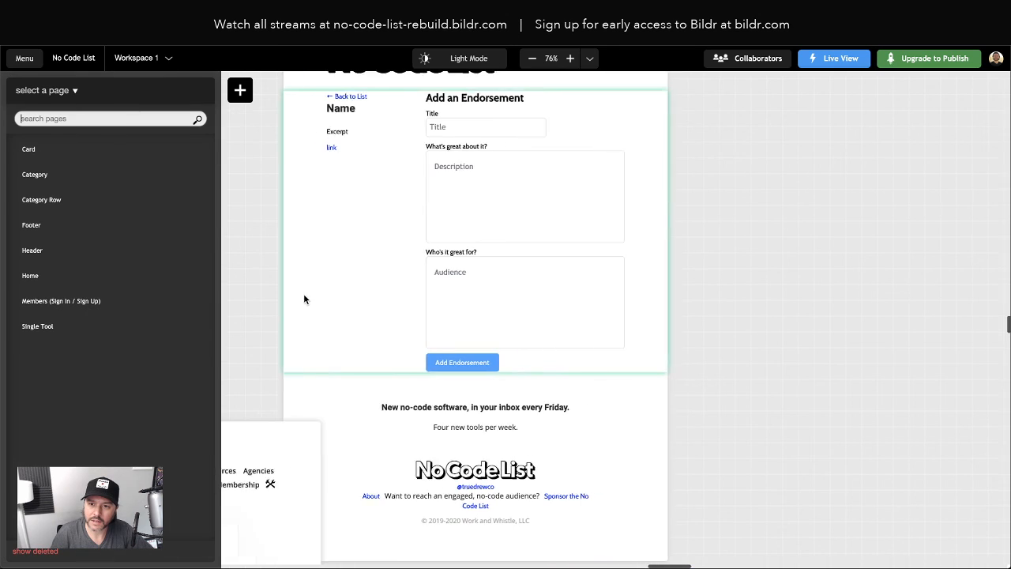
{"action": "scroll", "coordinate": [310, 298], "scroll_direction": "up", "scroll_amount": 1}
{"action": "scroll", "coordinate": [311, 296], "scroll_direction": "up", "scroll_amount": 1}
{"action": "scroll", "coordinate": [310, 297], "scroll_direction": "down", "scroll_amount": 1}
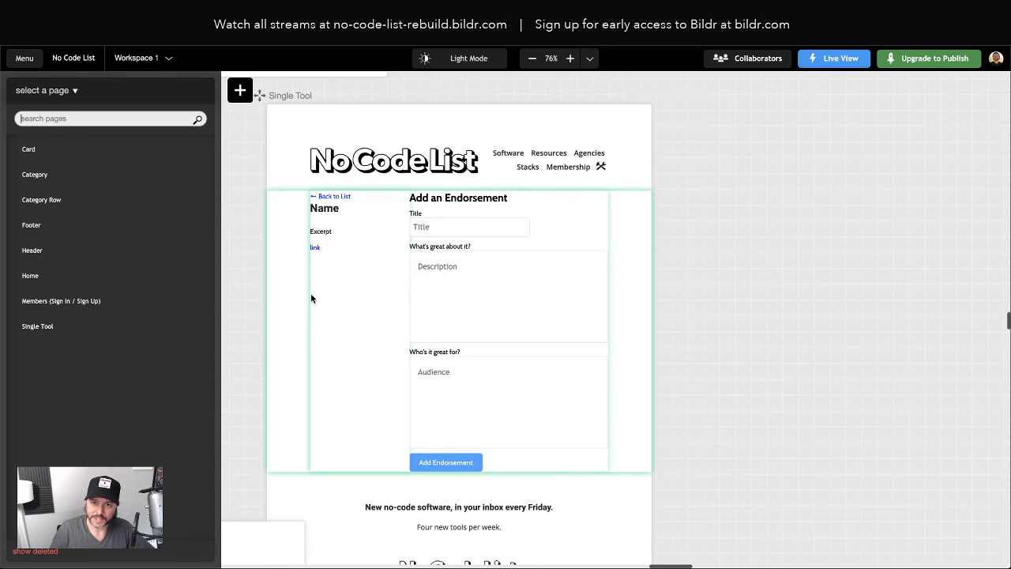
{"action": "scroll", "coordinate": [311, 297], "scroll_direction": "left", "scroll_amount": 1}
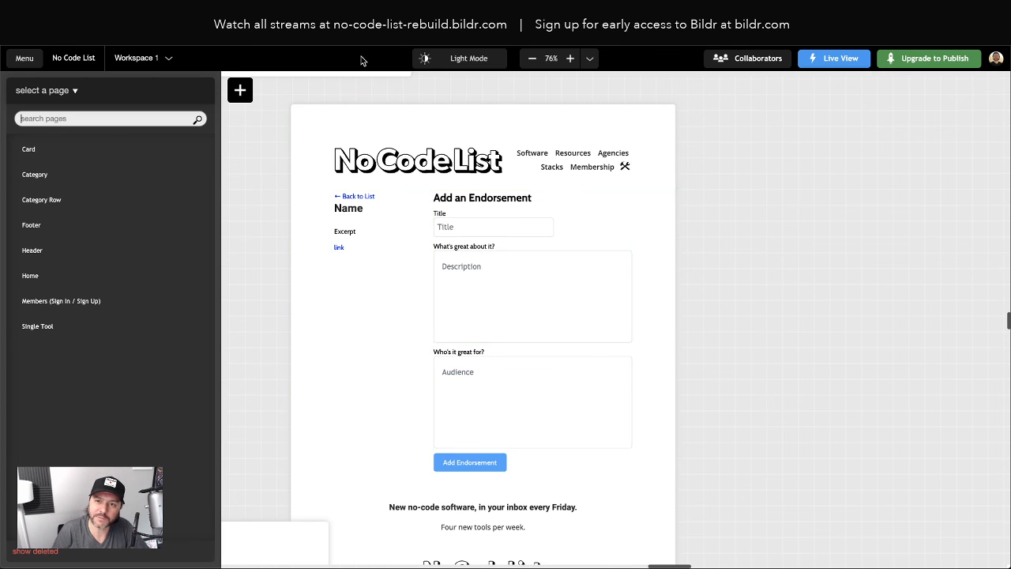
Preview the Single Tool page in Live View, then return to the editor
{"action": "left_click", "coordinate": [443, 16]}
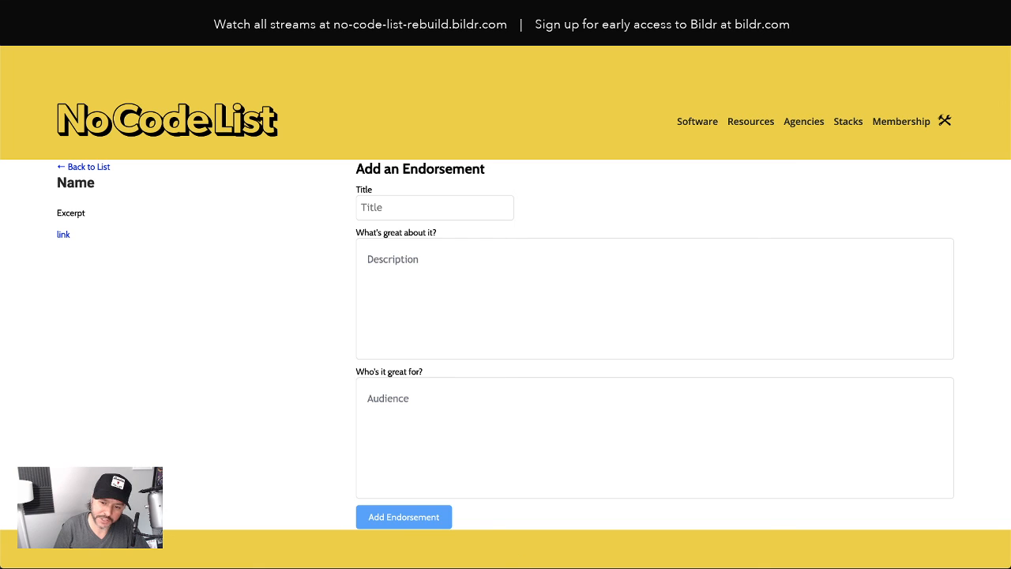
{"action": "key", "text": "super+w"}
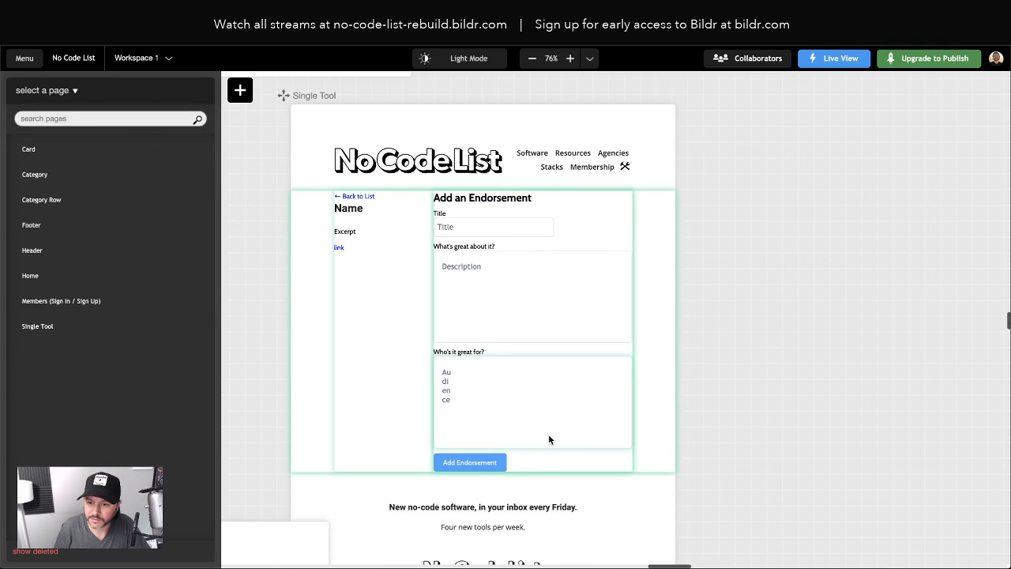
{"action": "scroll", "coordinate": [504, 429], "scroll_direction": "down", "scroll_amount": 1}
Collapse the nested containers and rename the left-hand container to Left Column
{"action": "left_click", "coordinate": [452, 236]}
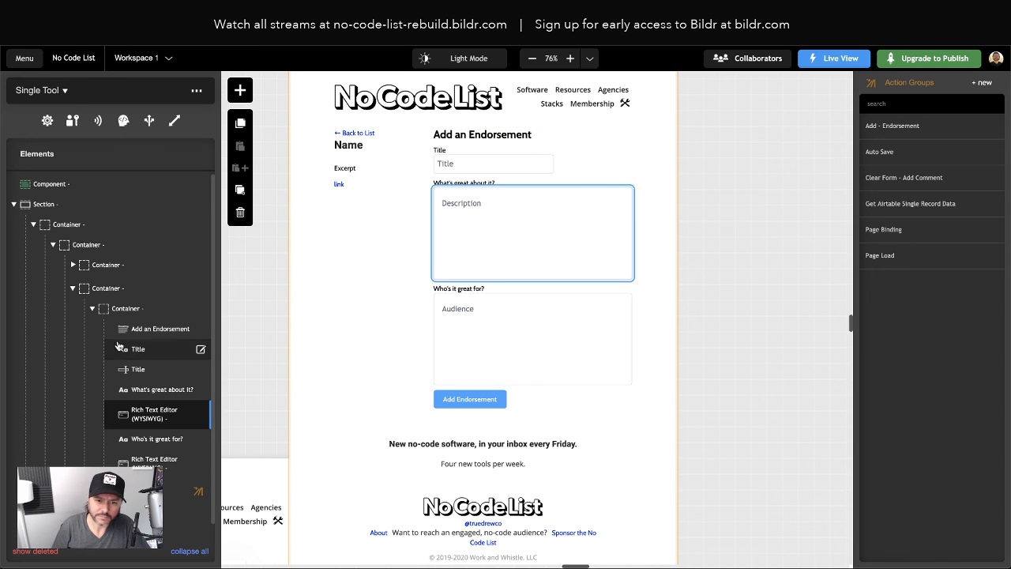
{"action": "left_click", "coordinate": [92, 309]}
{"action": "left_click", "coordinate": [74, 289]}
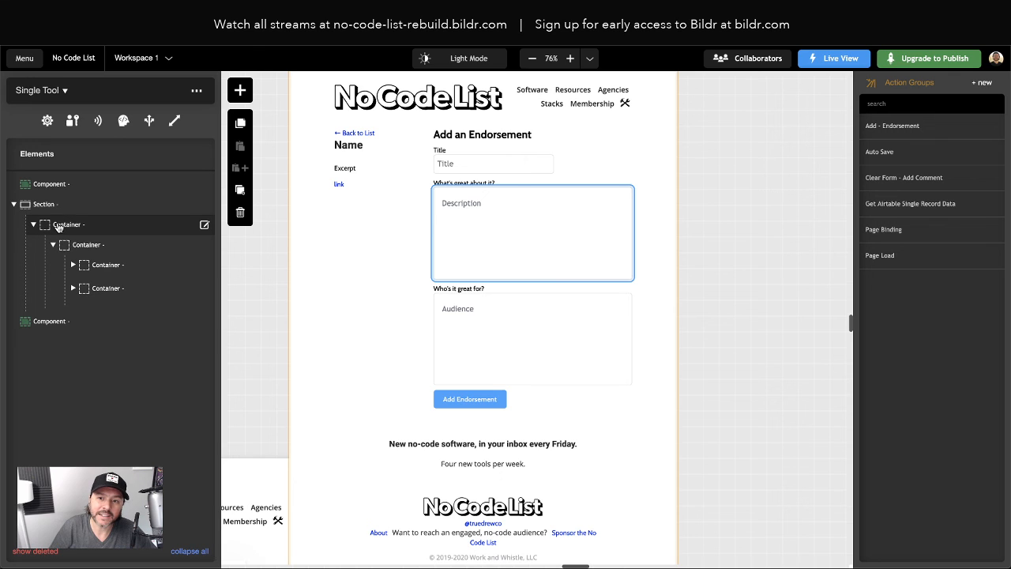
{"action": "double_click", "coordinate": [108, 266]}
{"action": "left_click", "coordinate": [28, 114]}
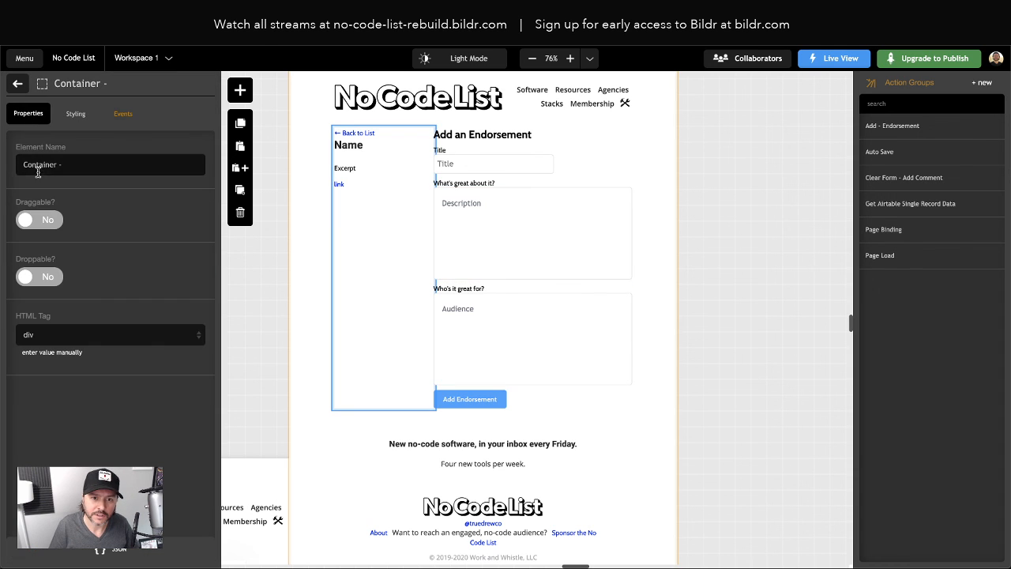
{"action": "type", "text": "K"}
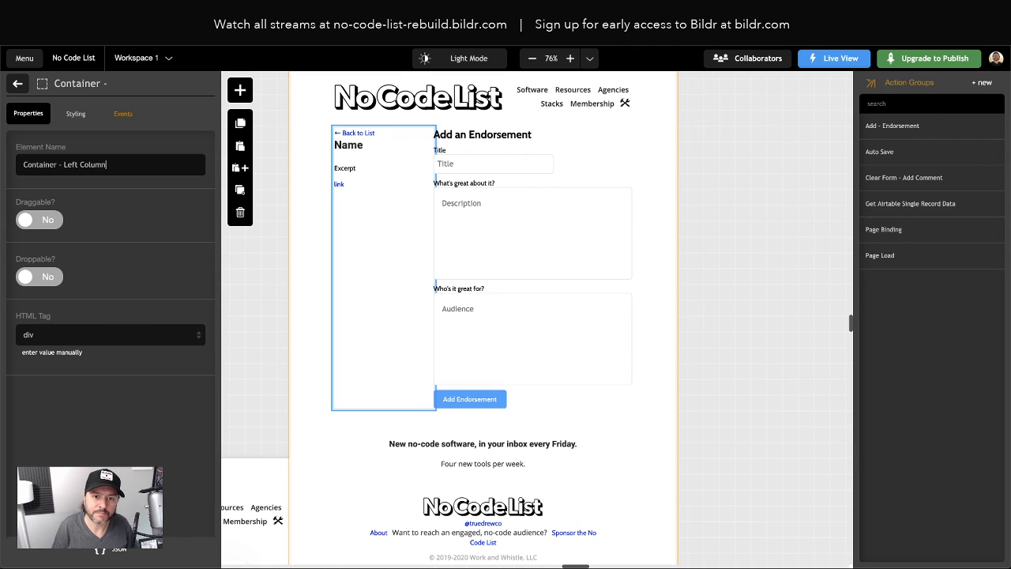
{"action": "left_click", "coordinate": [18, 83]}
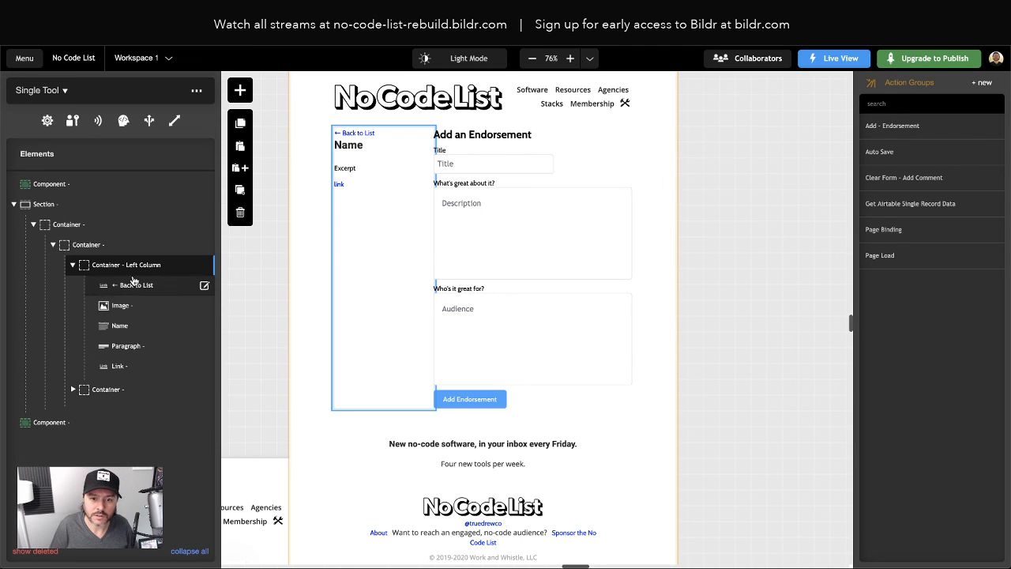
Rename the right-hand container to Right Column and the form container to Add Comment Form
{"action": "double_click", "coordinate": [115, 388]}
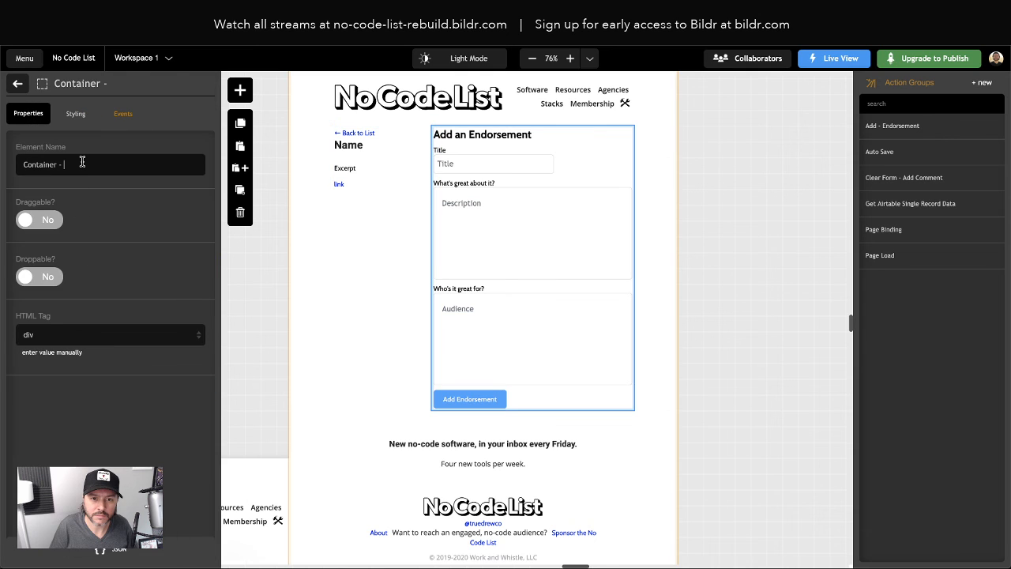
{"action": "type", "text": "Right Column"}
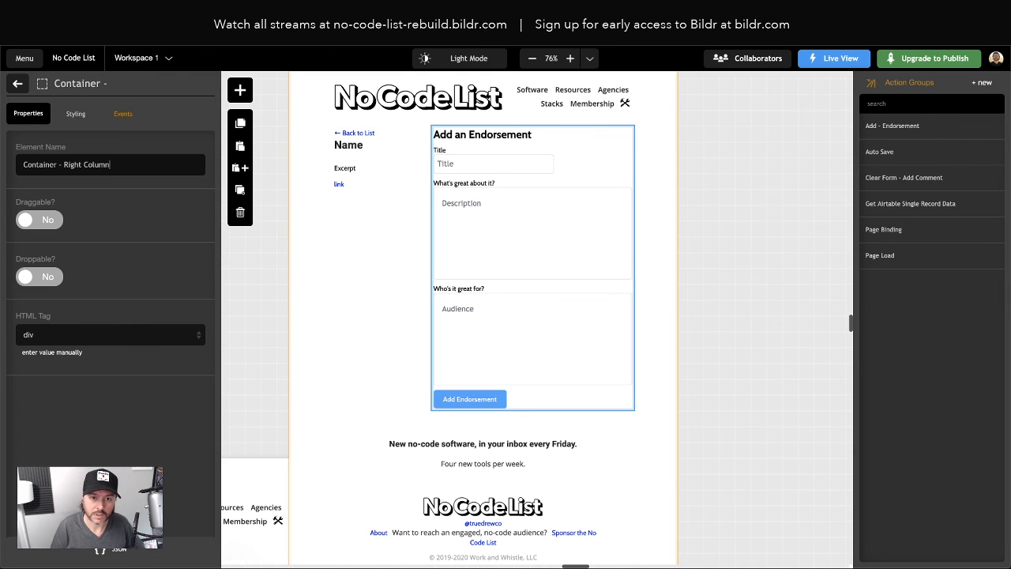
{"action": "left_click", "coordinate": [17, 85]}
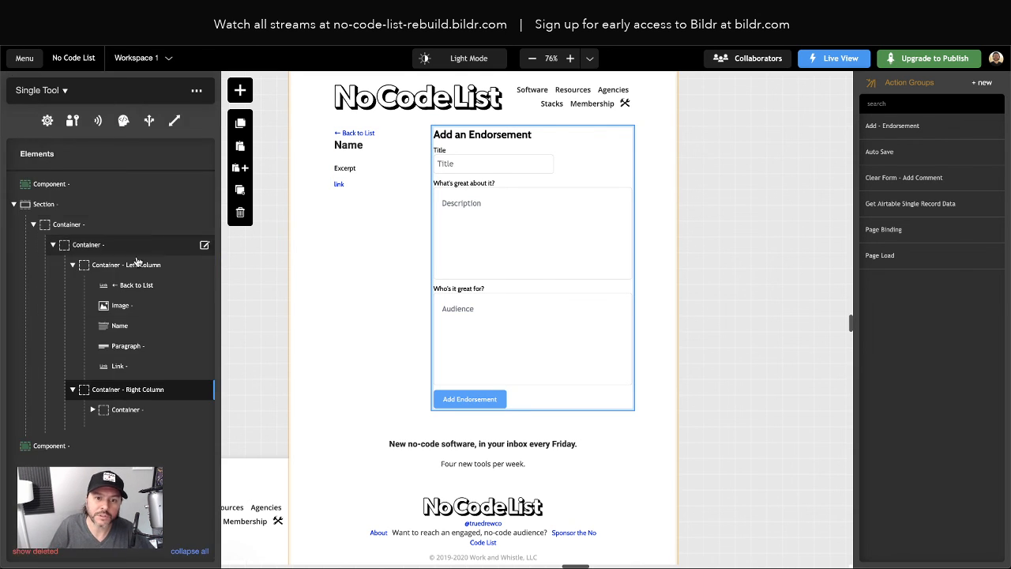
{"action": "left_click", "coordinate": [127, 411]}
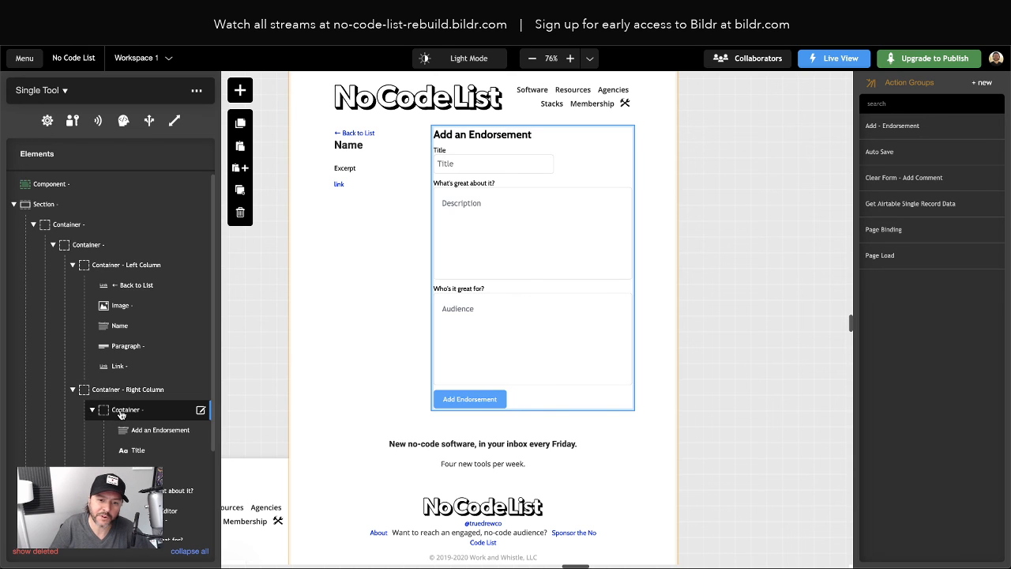
{"action": "double_click", "coordinate": [128, 411]}
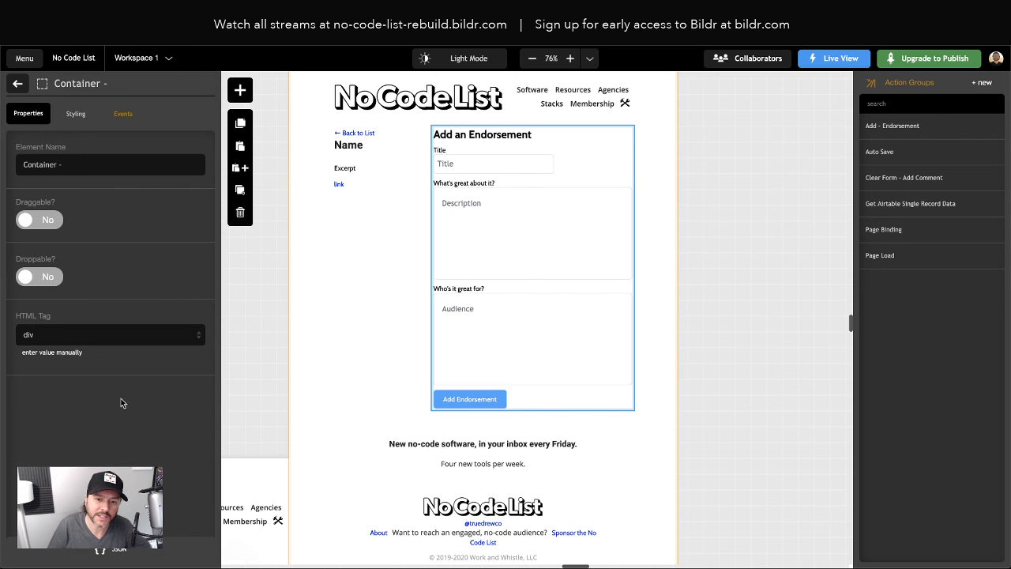
{"action": "left_click", "coordinate": [87, 165]}
{"action": "type", "text": "Add Comm"}
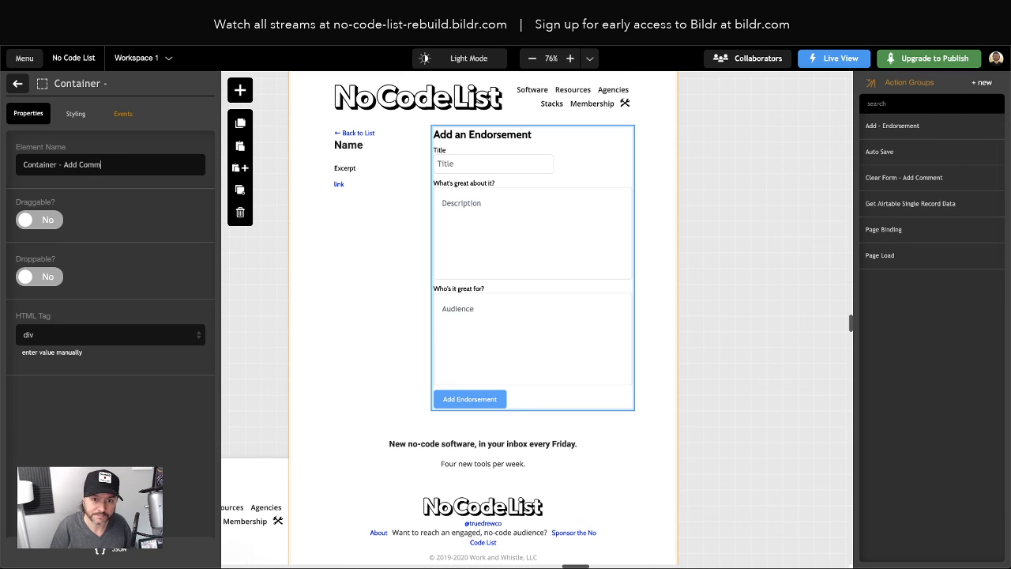
{"action": "type", "text": "ent Form"}
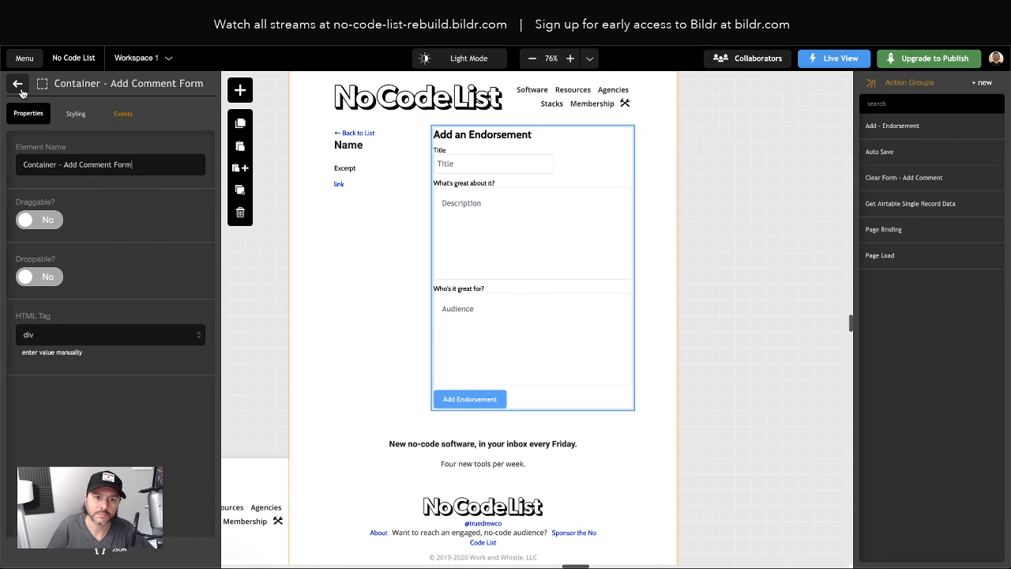
{"action": "left_click", "coordinate": [17, 83]}
{"action": "left_click", "coordinate": [91, 414]}
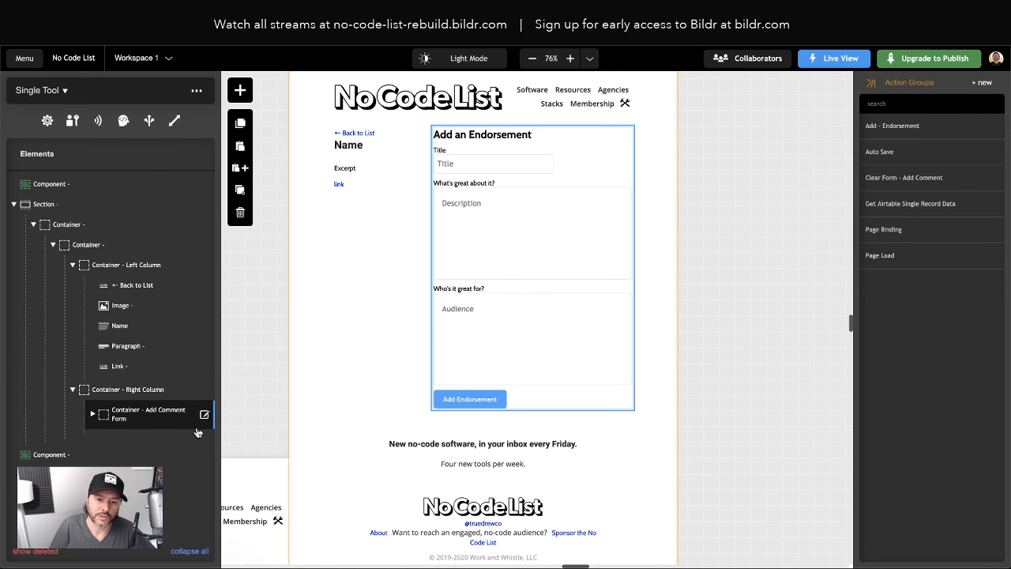
Add a container below the form in Right Column and name it List of Comments
{"action": "left_click", "coordinate": [244, 92]}
{"action": "type", "text": "container"}
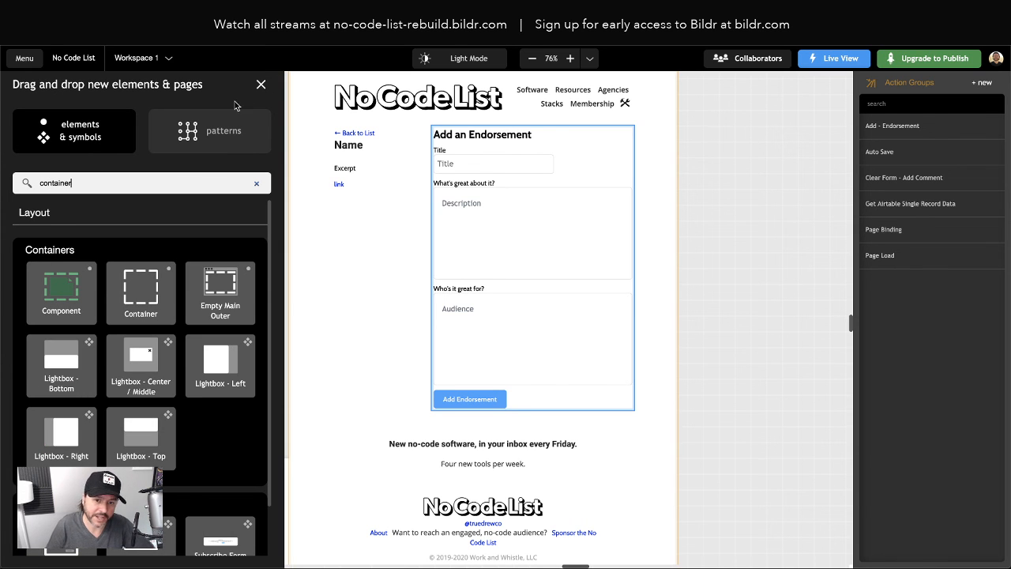
{"action": "left_click_drag", "start_coordinate": [150, 286], "coordinate": [164, 395]}
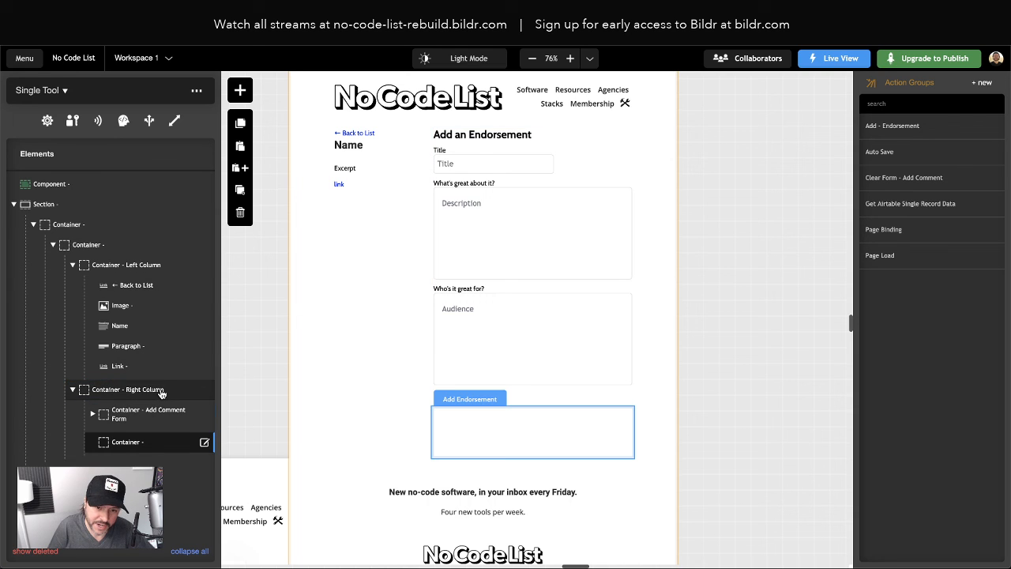
{"action": "double_click", "coordinate": [127, 442]}
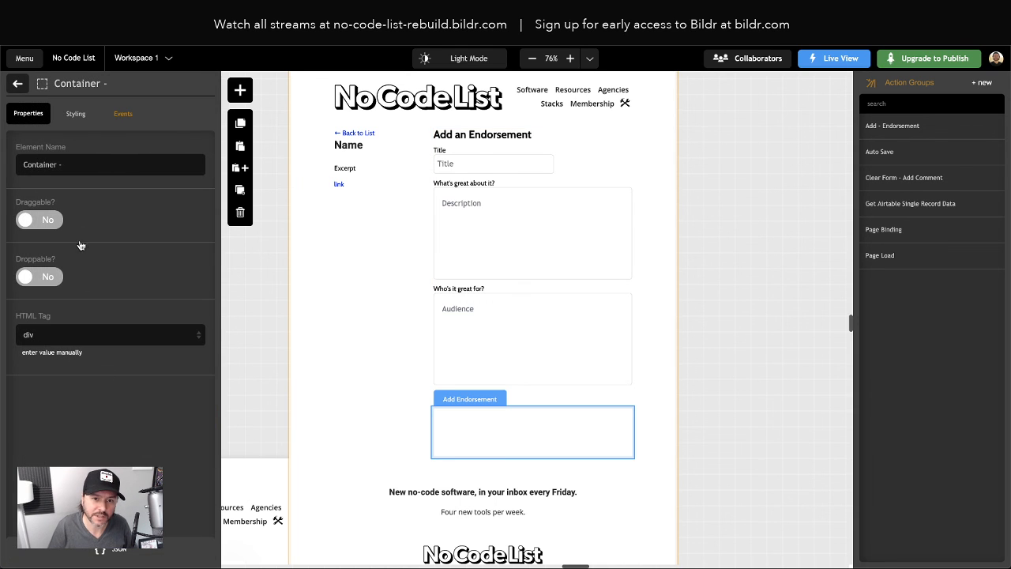
{"action": "left_click", "coordinate": [84, 164]}
{"action": "type", "text": "List of Comments"}
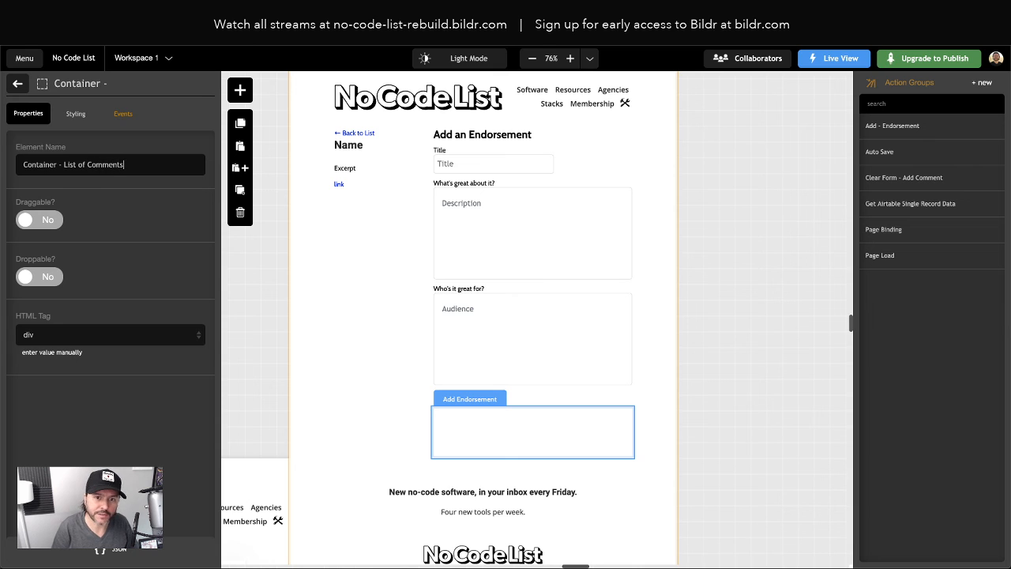
{"action": "left_click", "coordinate": [18, 85]}
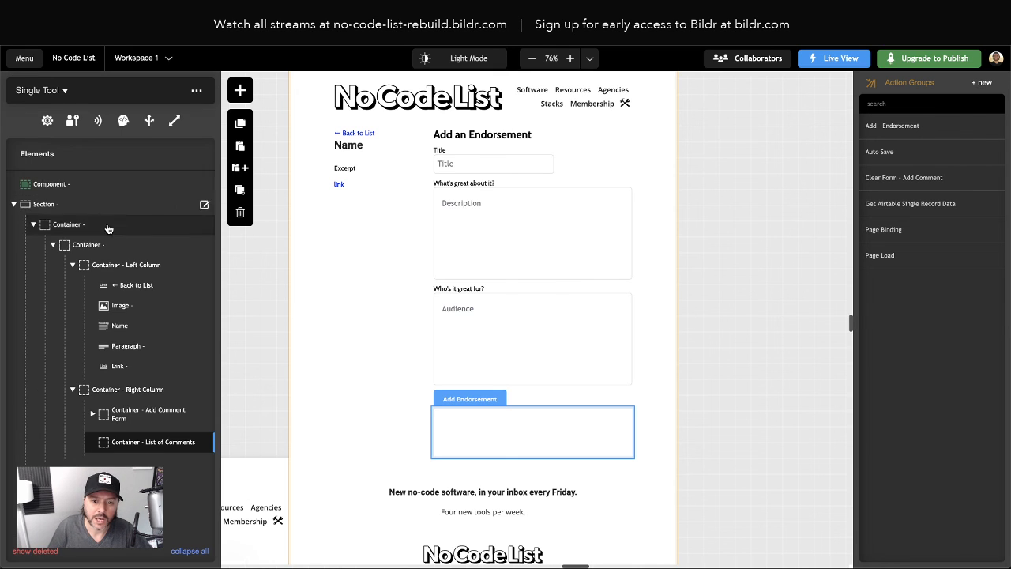
Remove the Container style class from the List of Comments container
{"action": "left_click", "coordinate": [240, 90]}
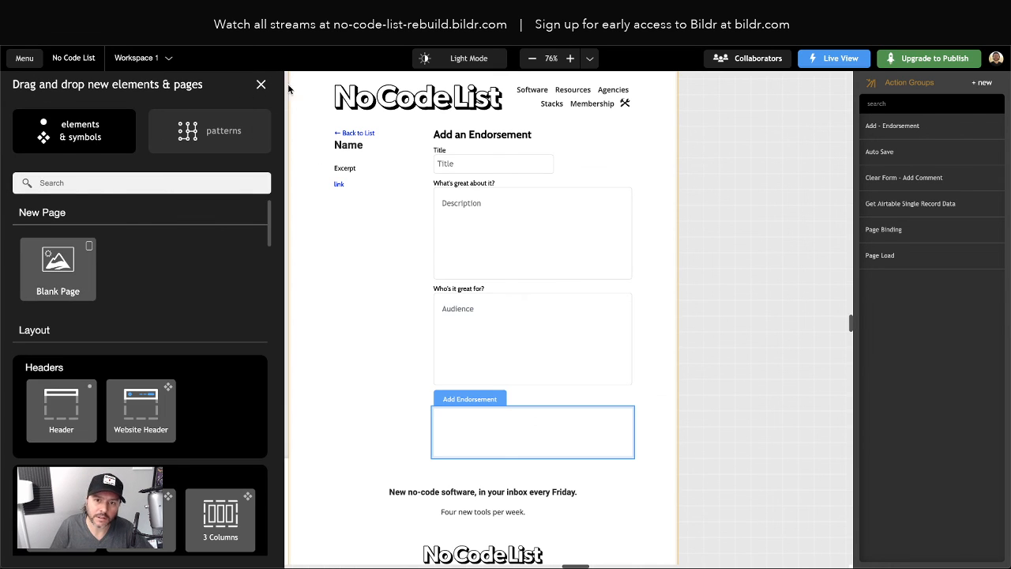
{"action": "left_click", "coordinate": [264, 85]}
{"action": "double_click", "coordinate": [123, 442]}
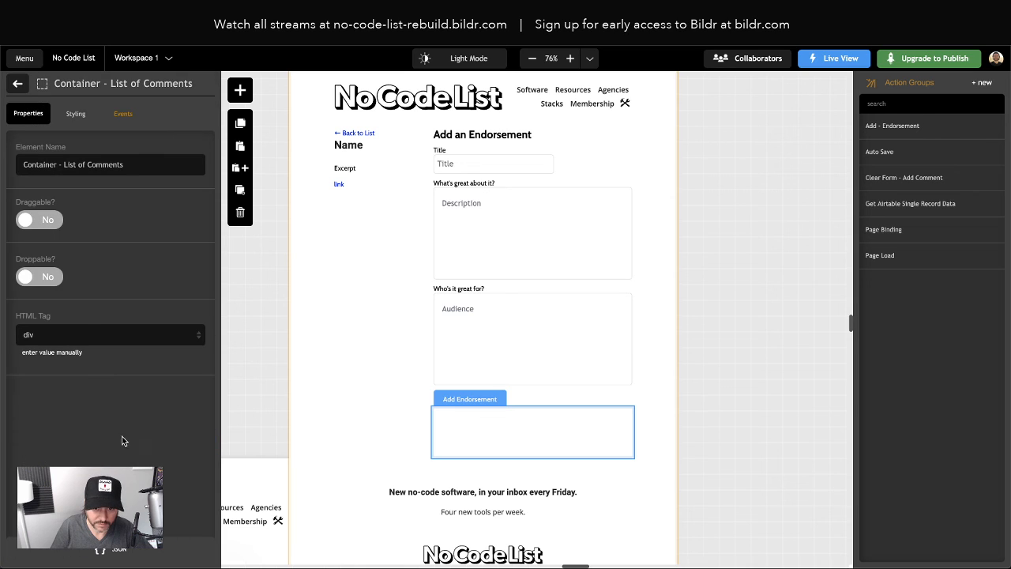
{"action": "left_click", "coordinate": [76, 115]}
{"action": "left_click", "coordinate": [67, 167]}
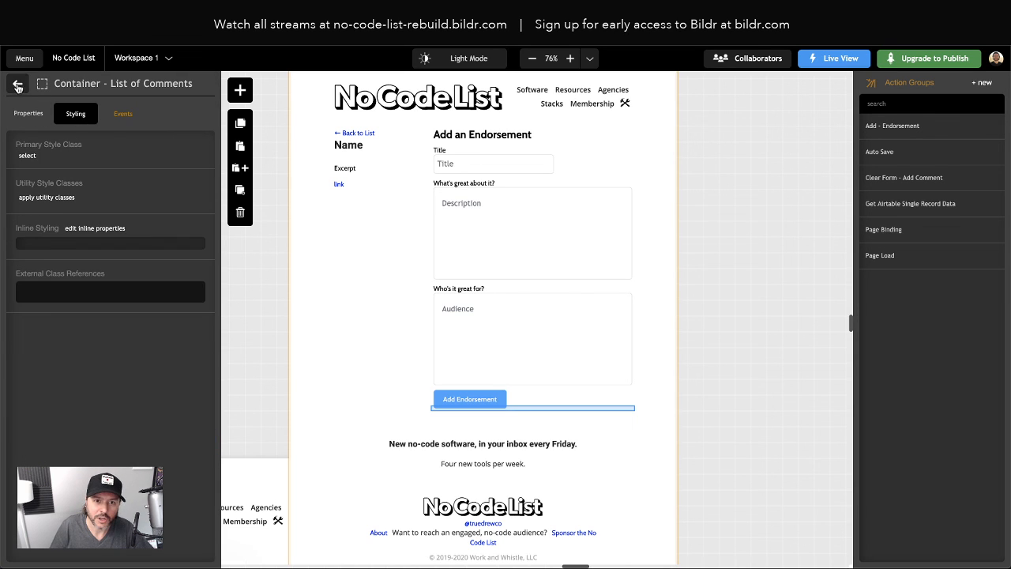
{"action": "left_click", "coordinate": [17, 85]}
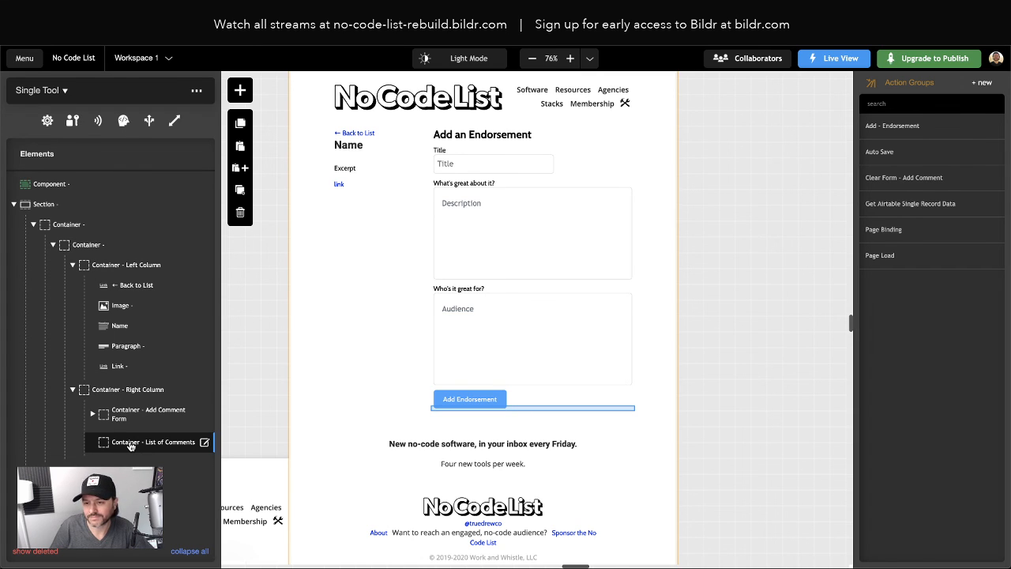
Place a List of Rows element inside the List of Comments container
{"action": "left_click", "coordinate": [240, 89]}
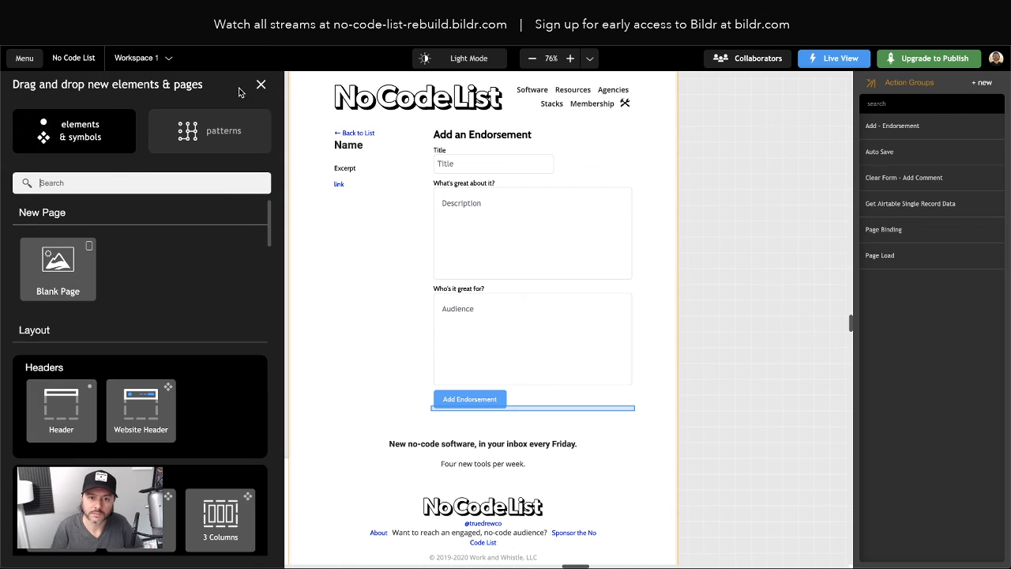
{"action": "type", "text": "list of row"}
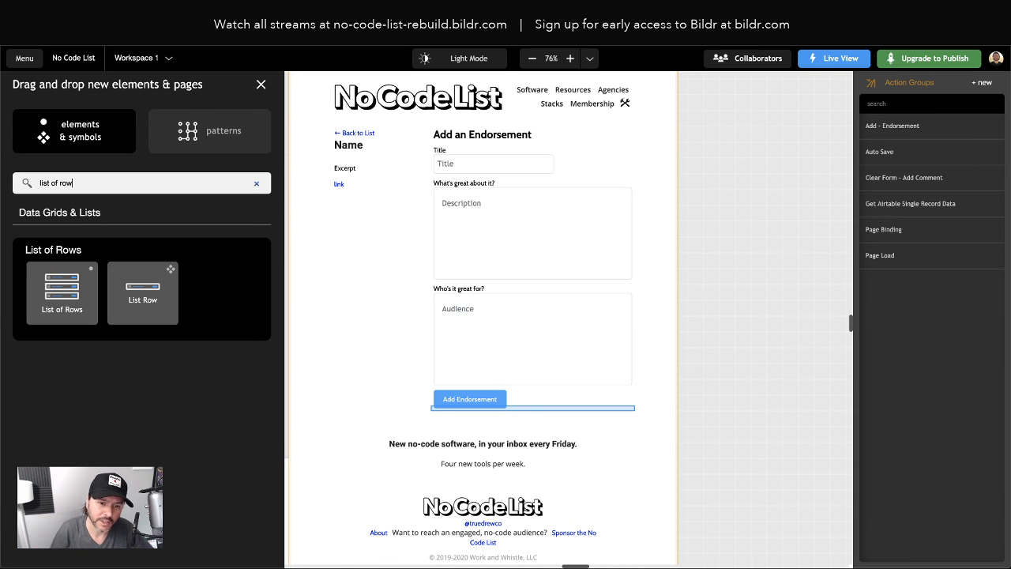
{"action": "left_click_drag", "start_coordinate": [62, 292], "coordinate": [164, 444]}
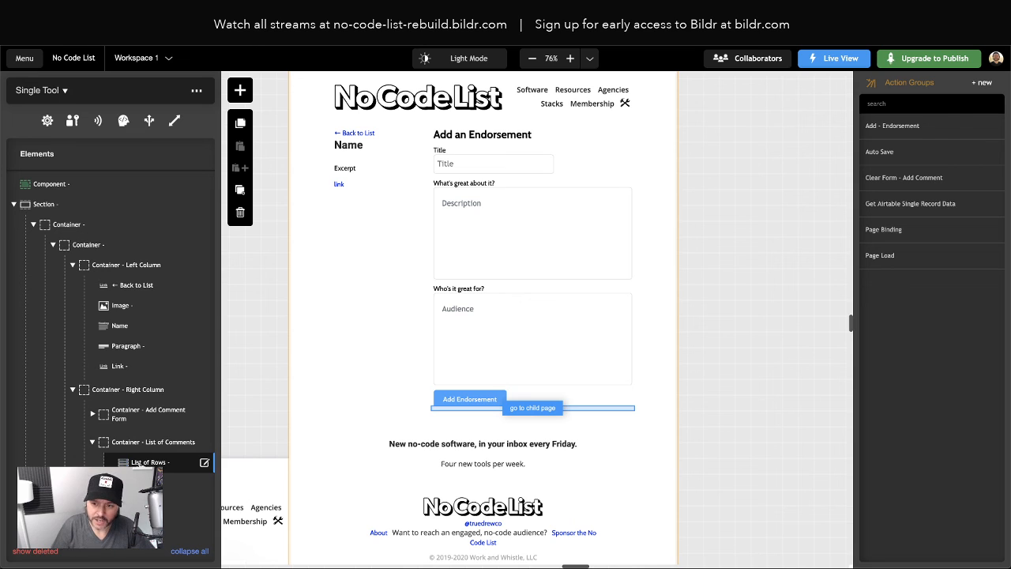
{"action": "left_click", "coordinate": [545, 410]}
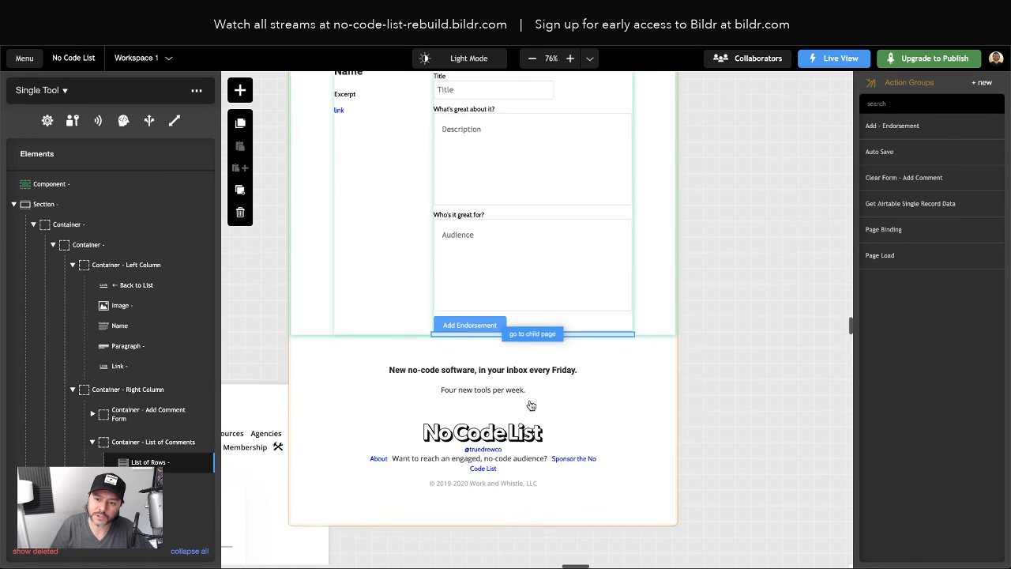
{"action": "left_click", "coordinate": [535, 333]}
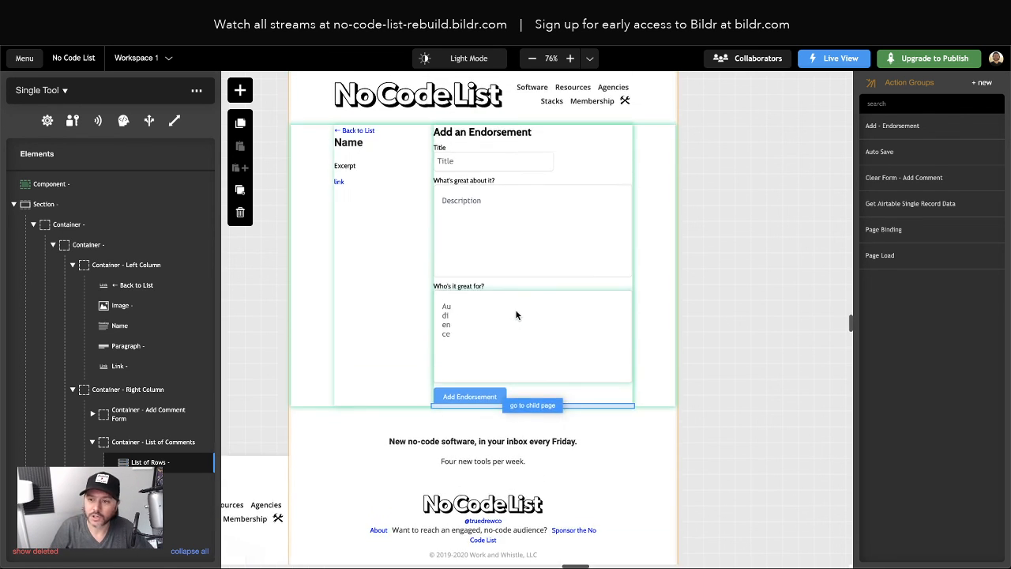
{"action": "left_click", "coordinate": [240, 93]}
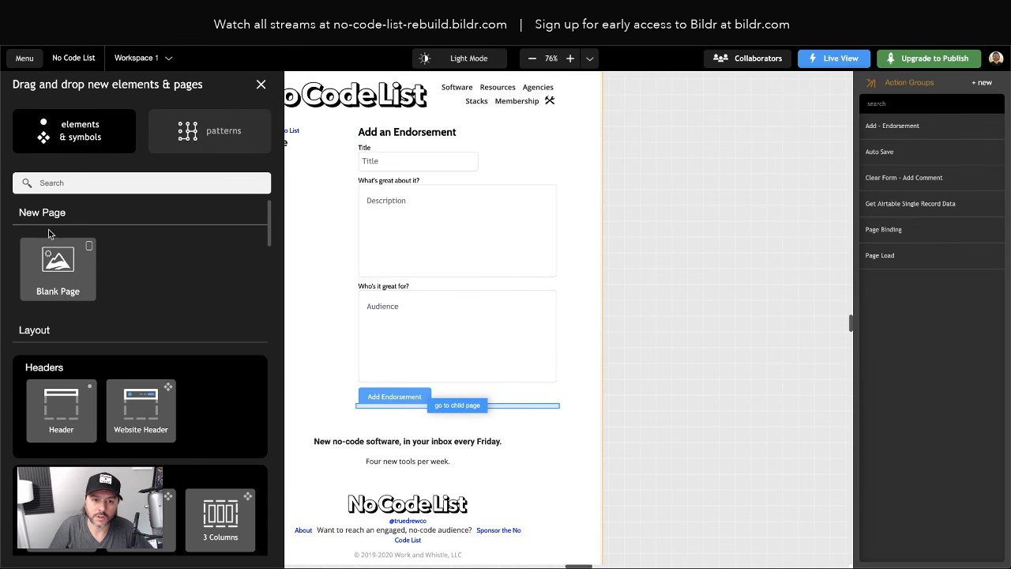
Add a blank page to the project named Single Comment
{"action": "left_click_drag", "start_coordinate": [55, 264], "coordinate": [555, 230]}
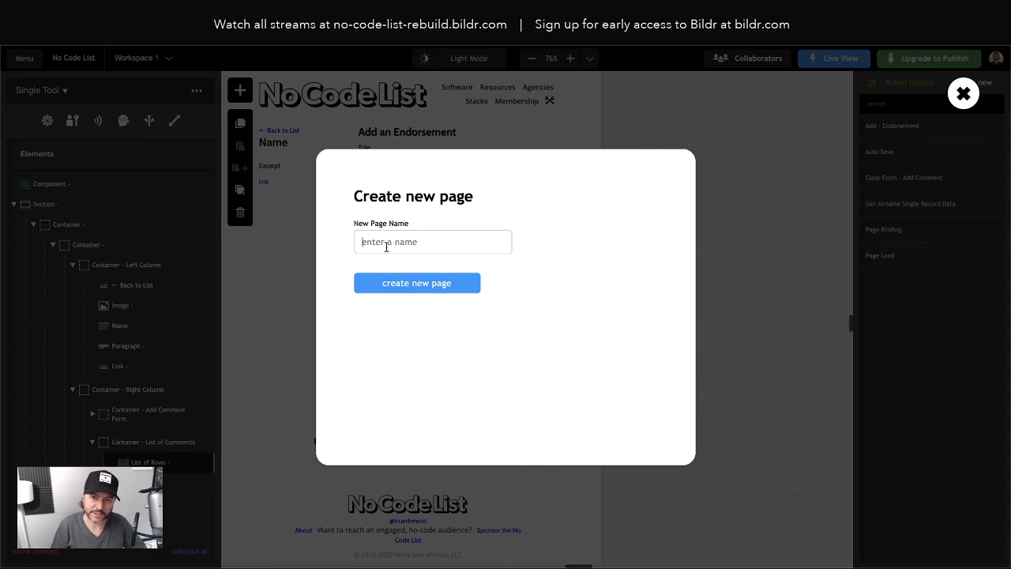
{"action": "type", "text": "Single Comment"}
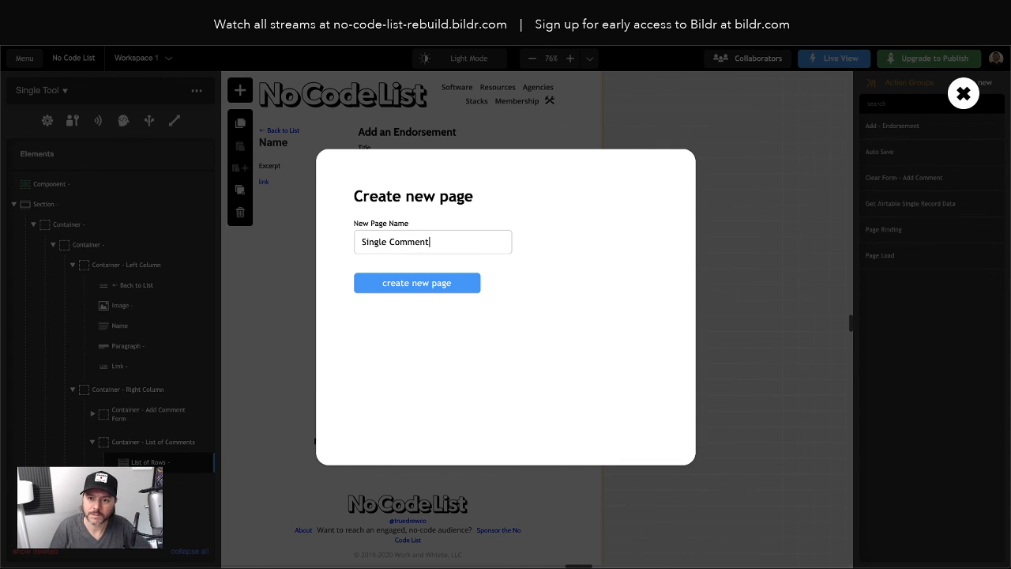
{"action": "left_click", "coordinate": [430, 291]}
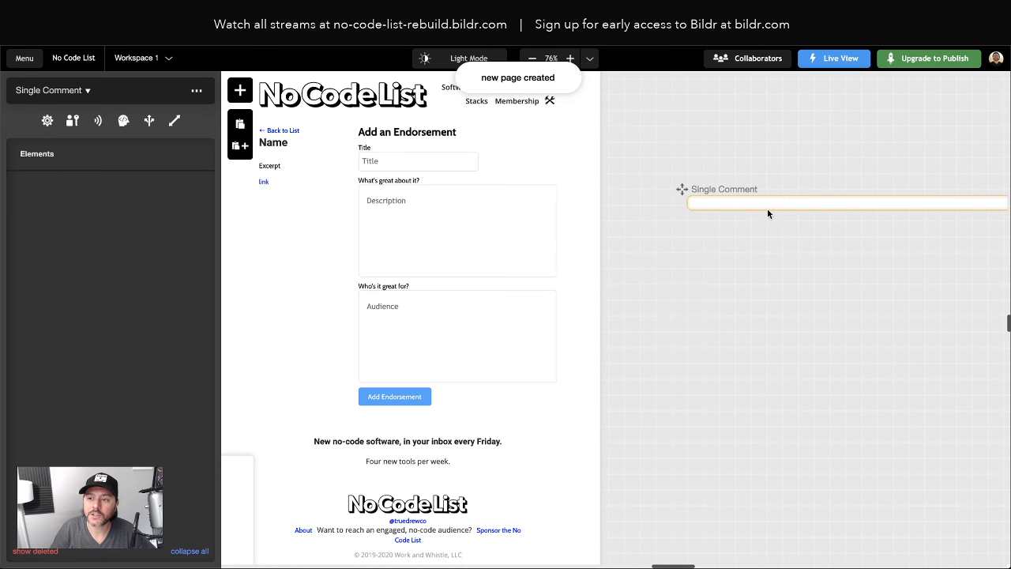
Put a heading reading 'Comment Title' on it, then return to the Single Tool page
{"action": "left_click", "coordinate": [239, 90]}
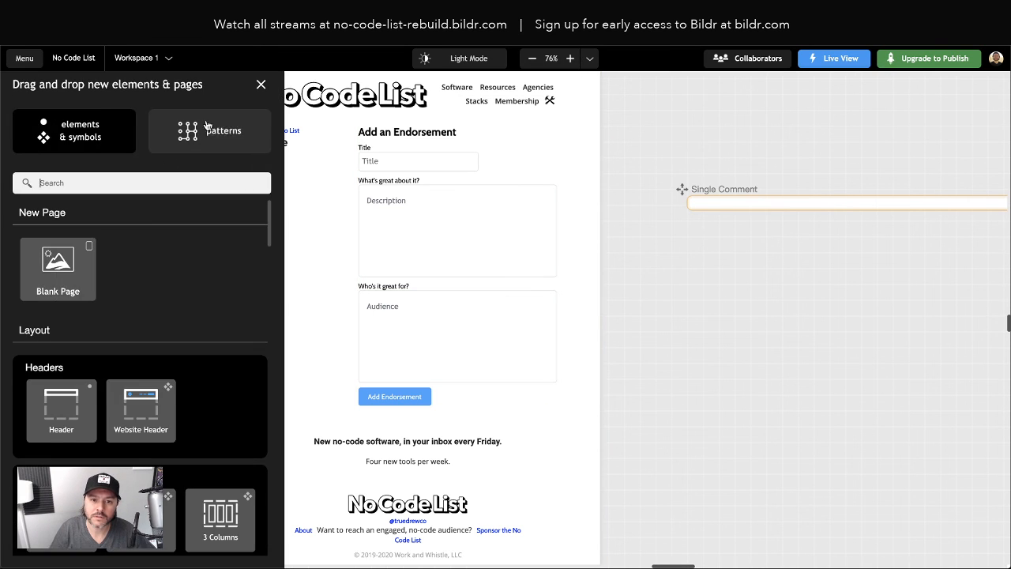
{"action": "type", "text": "heading"}
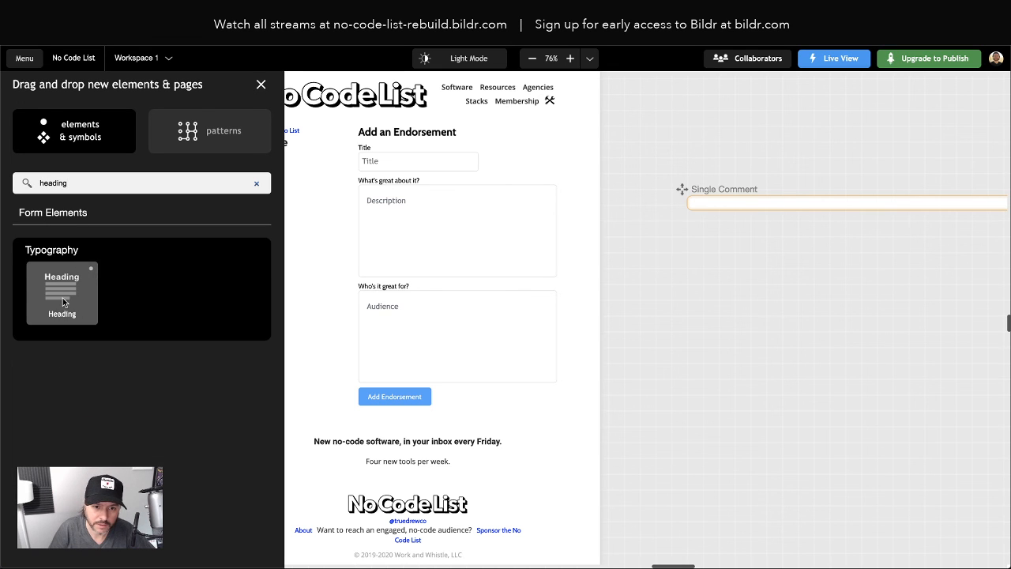
{"action": "left_click_drag", "start_coordinate": [63, 297], "coordinate": [737, 202]}
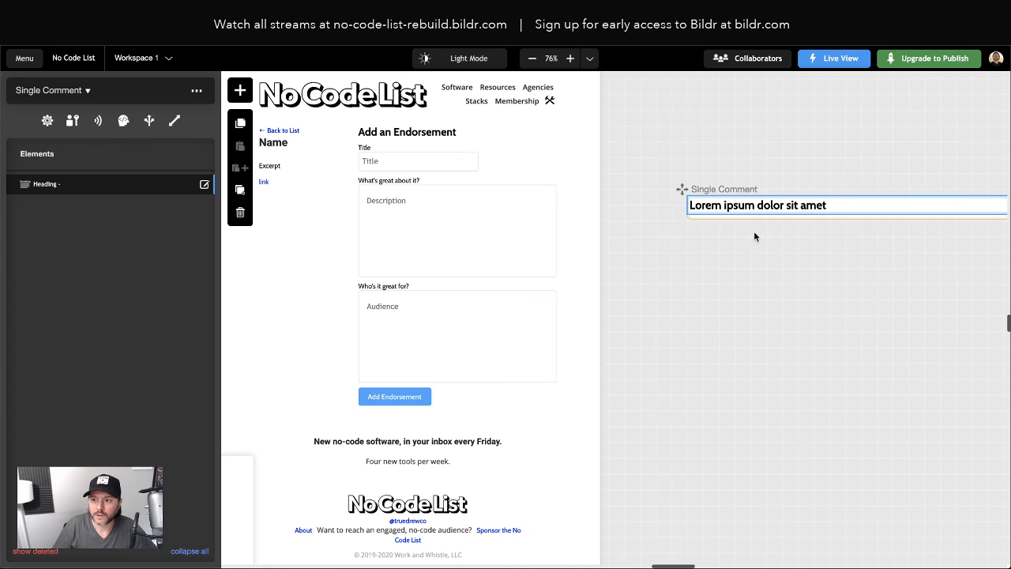
{"action": "left_click", "coordinate": [44, 187]}
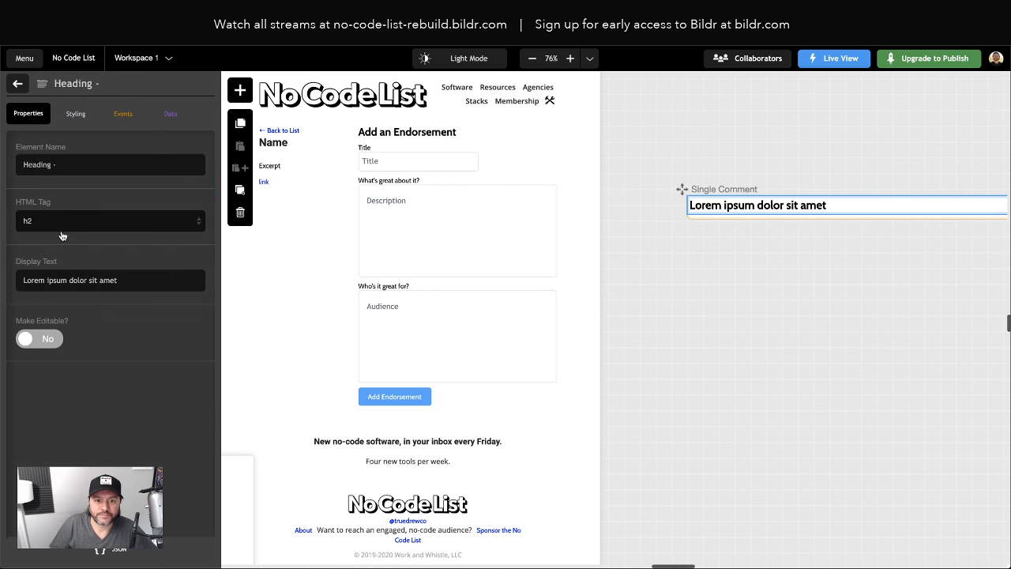
{"action": "triple_click", "coordinate": [56, 281]}
{"action": "type", "text": "Co"}
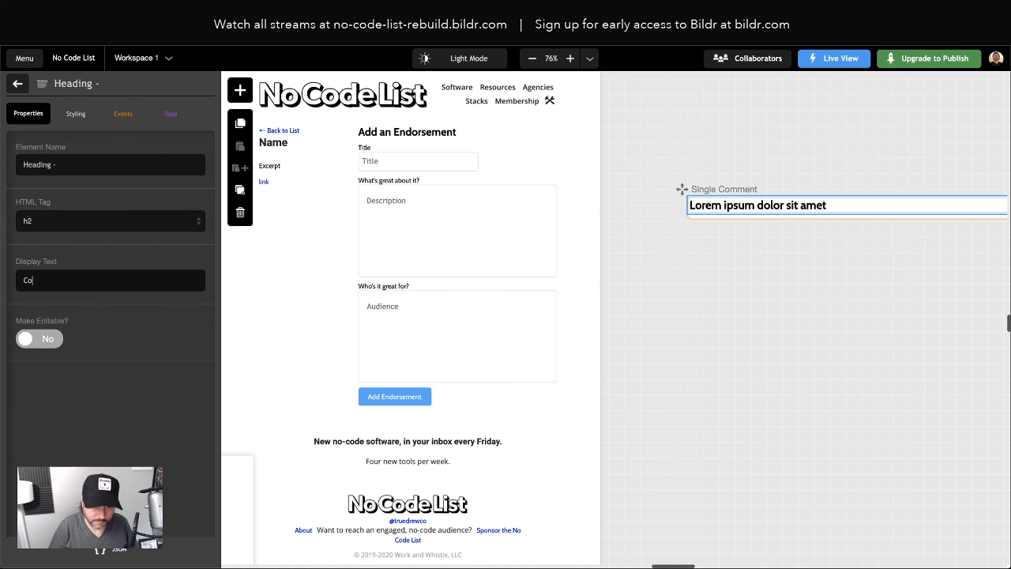
{"action": "type", "text": "mment Title"}
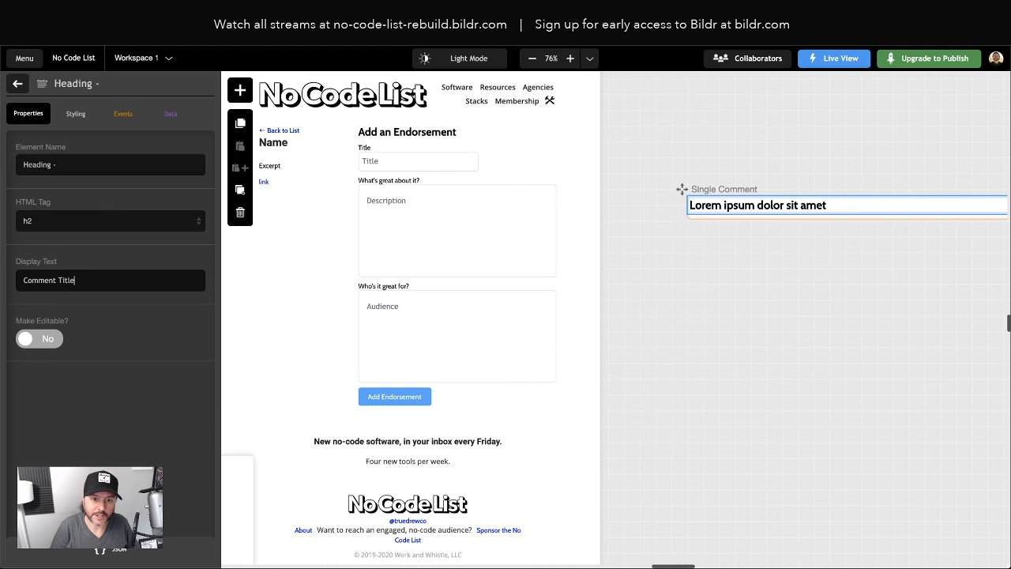
{"action": "left_click", "coordinate": [748, 316]}
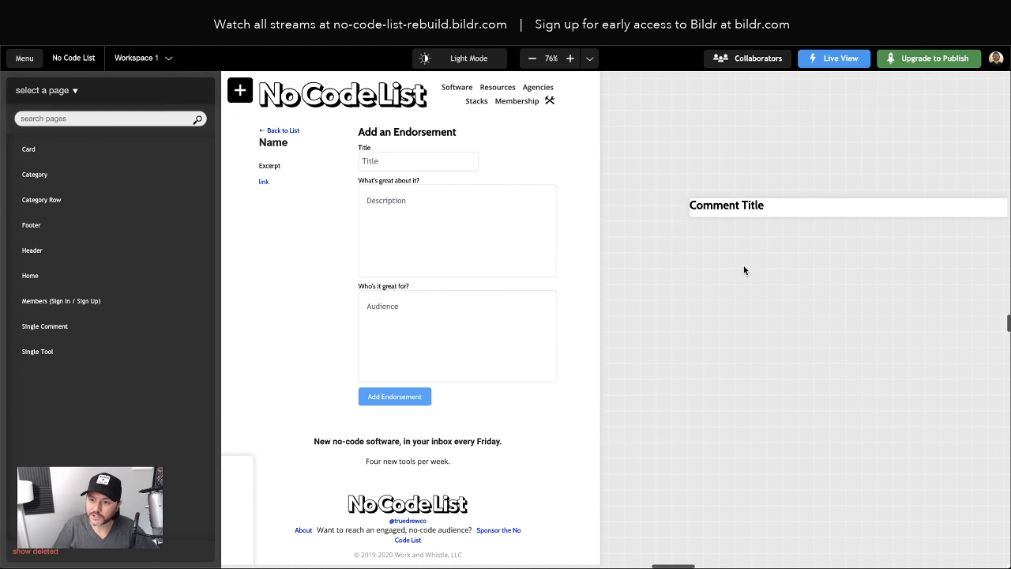
{"action": "left_click", "coordinate": [443, 400]}
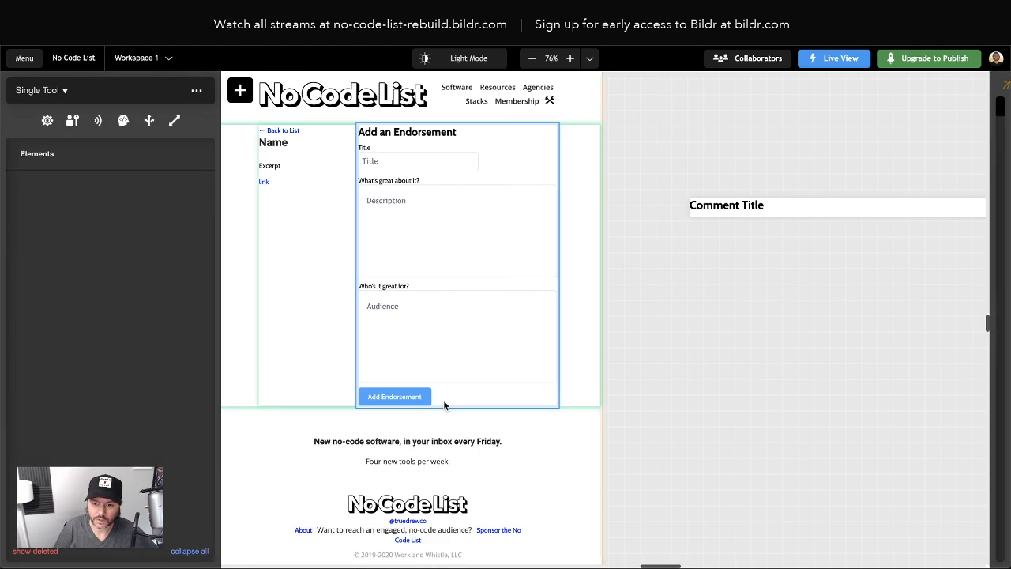
{"action": "scroll", "coordinate": [190, 474], "scroll_direction": "down", "scroll_amount": 1}
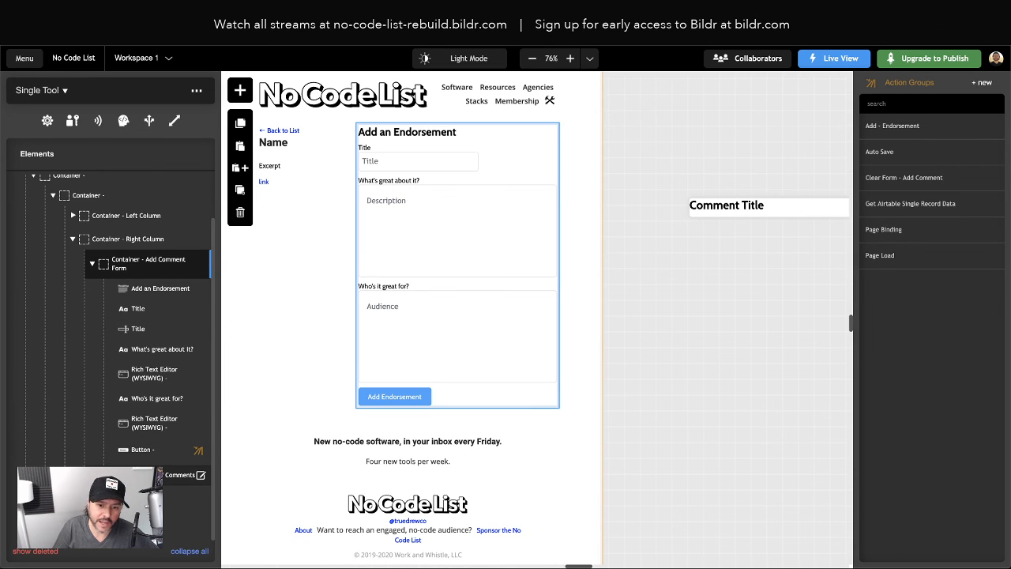
Set the List of Rows' Row Page to Single Comment so three Comment Title rows preview, then view its data settings
{"action": "left_click", "coordinate": [200, 496]}
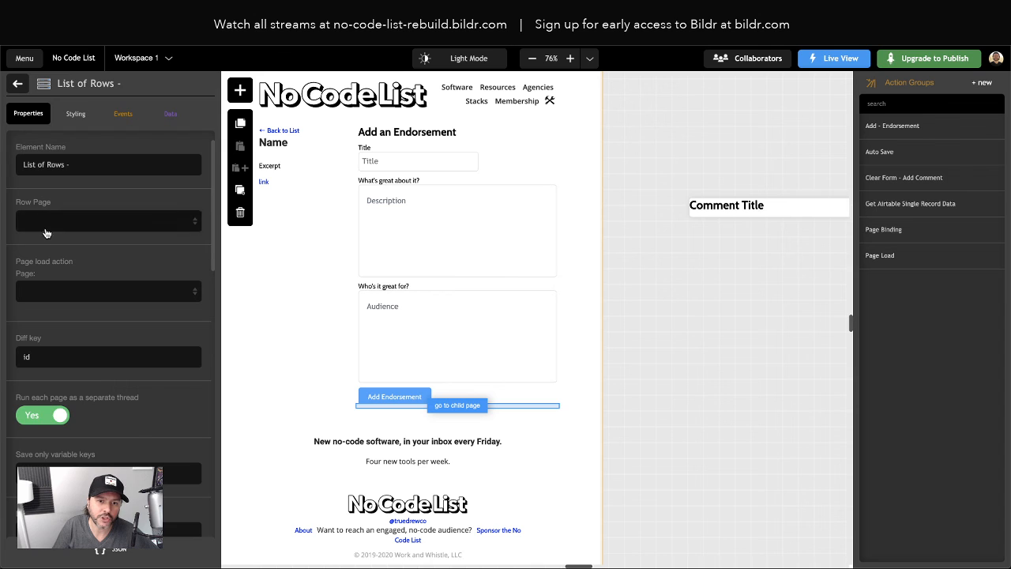
{"action": "left_click", "coordinate": [44, 222]}
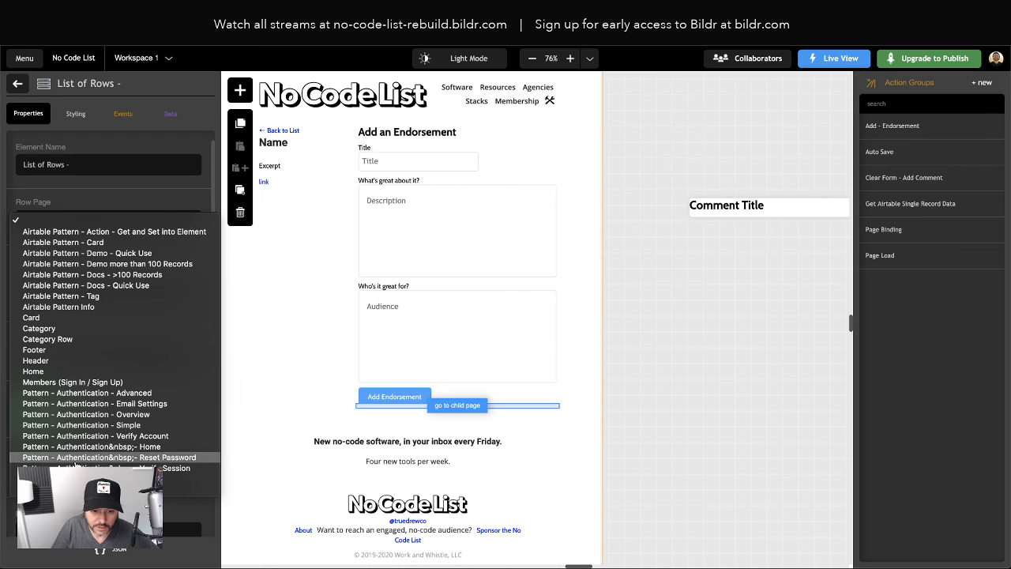
{"action": "left_click", "coordinate": [110, 479]}
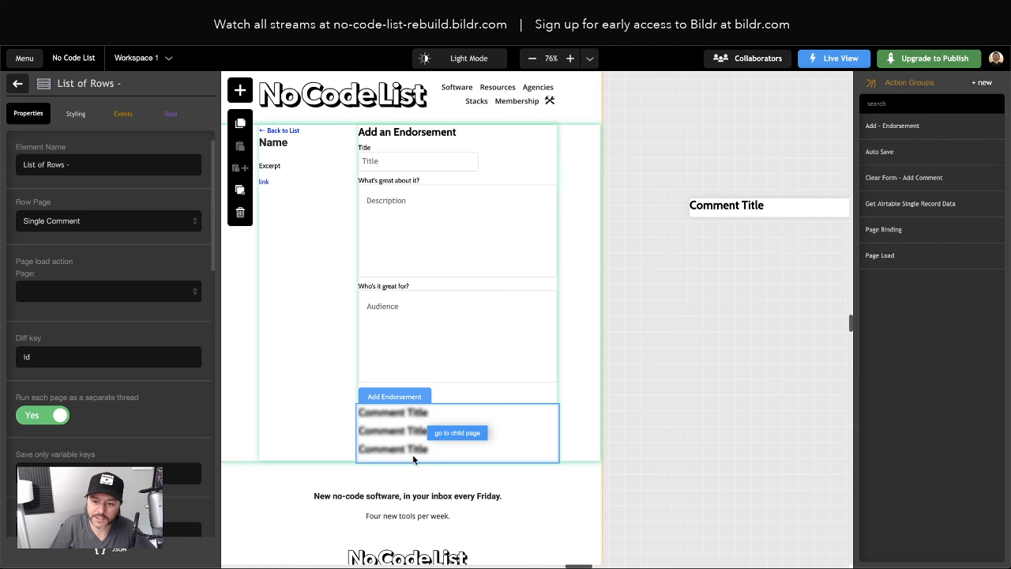
{"action": "left_click", "coordinate": [171, 115]}
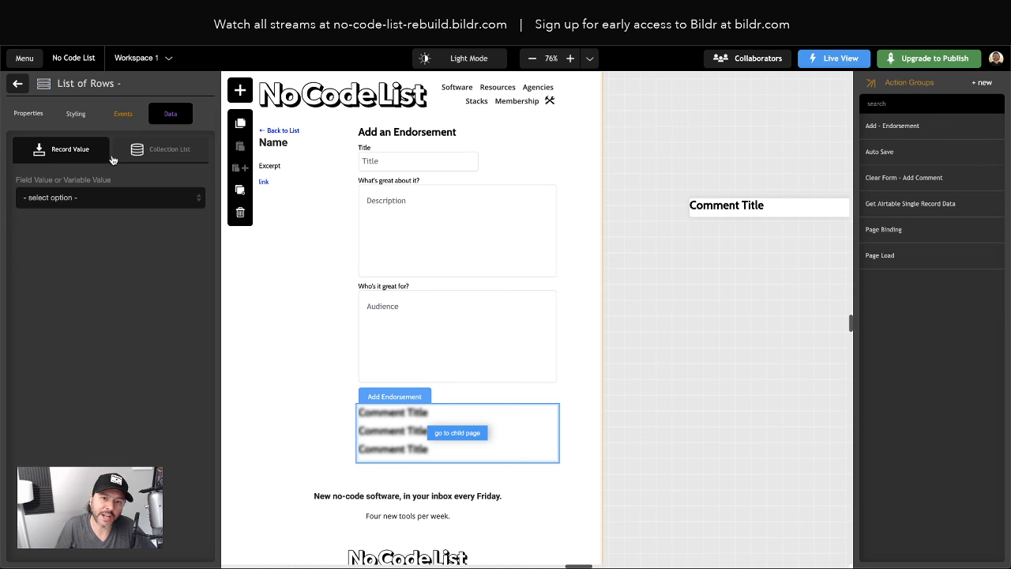
{"action": "left_click", "coordinate": [171, 155]}
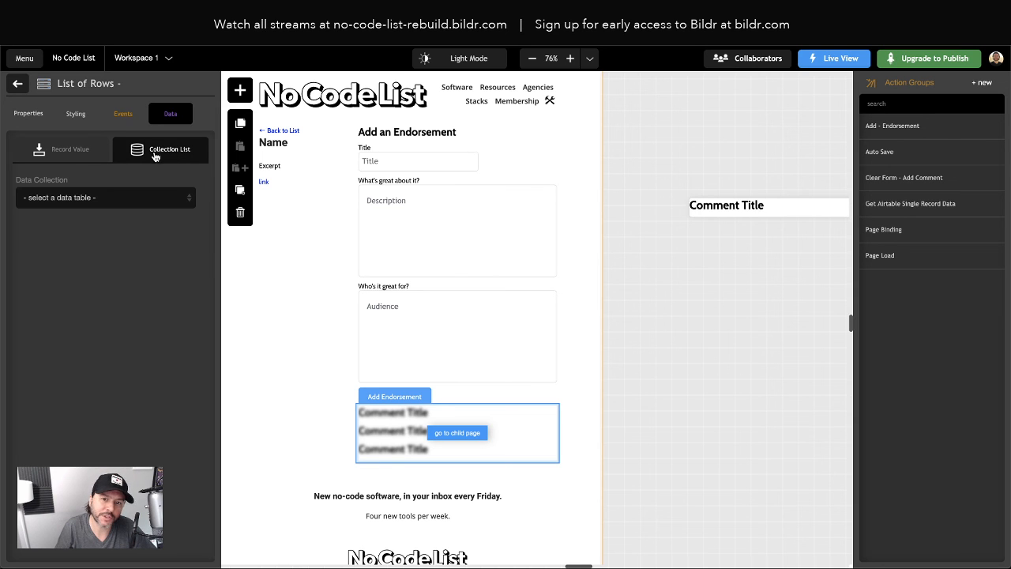
{"action": "left_click", "coordinate": [87, 200]}
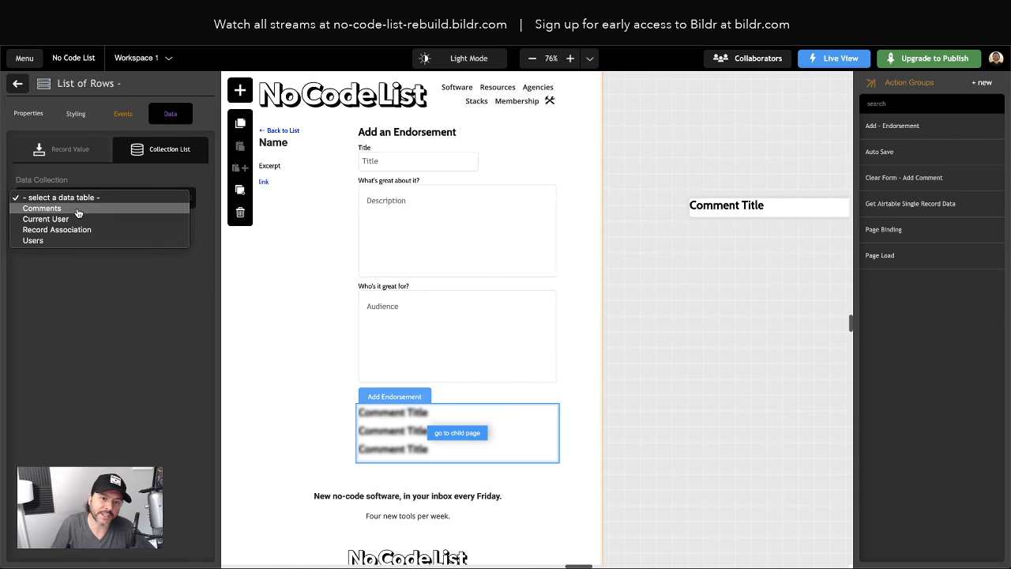
{"action": "left_click", "coordinate": [78, 209]}
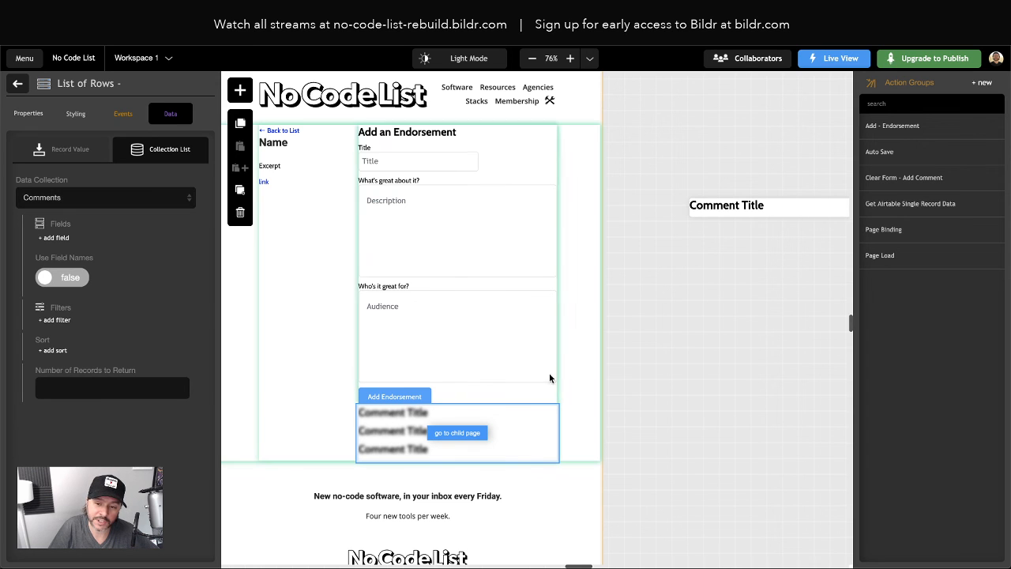
{"action": "scroll", "coordinate": [736, 216], "scroll_direction": "right", "scroll_amount": 1}
{"action": "scroll", "coordinate": [735, 215], "scroll_direction": "right", "scroll_amount": 1}
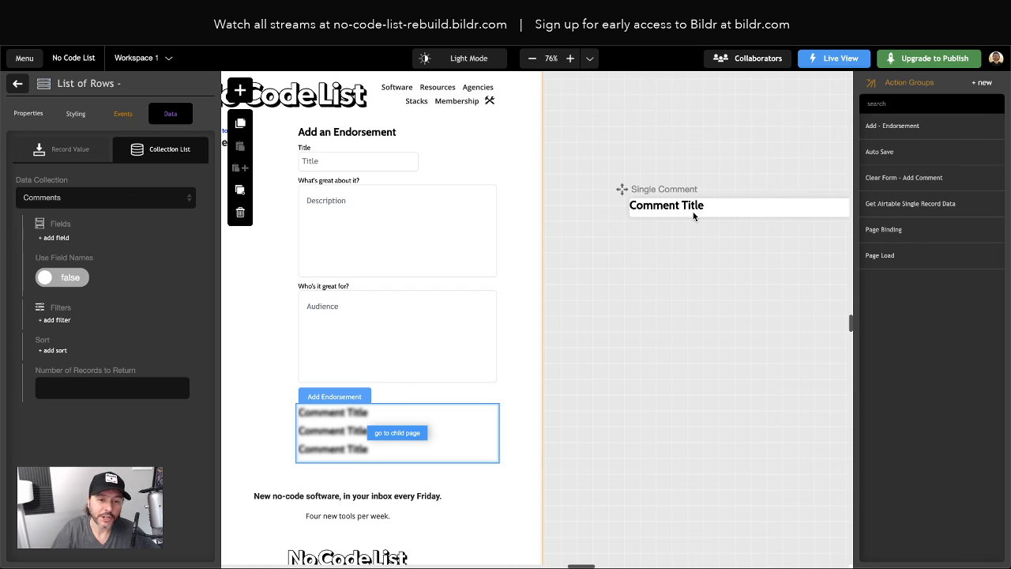
{"action": "left_click", "coordinate": [56, 242]}
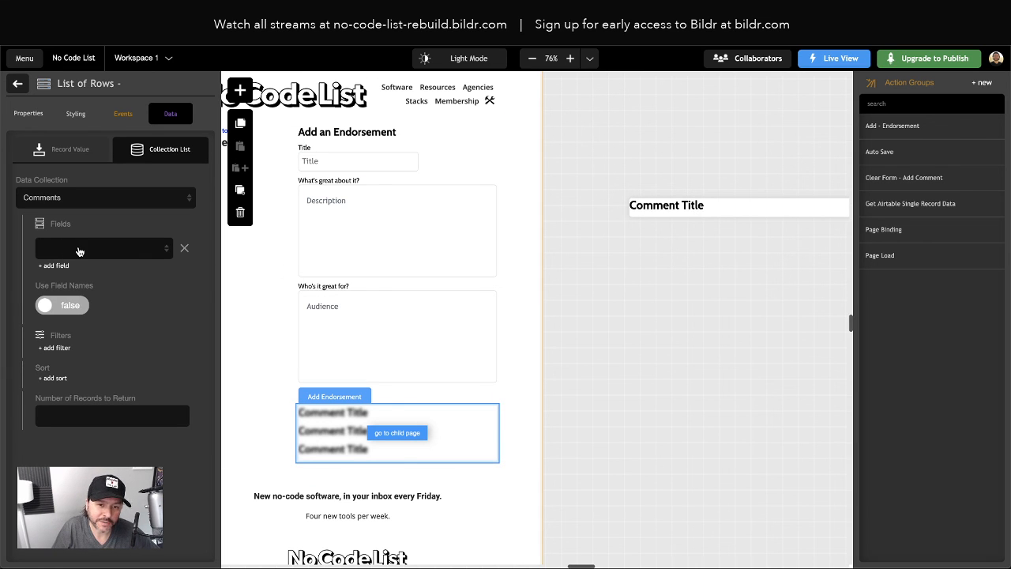
{"action": "left_click", "coordinate": [79, 251]}
{"action": "left_click", "coordinate": [79, 260]}
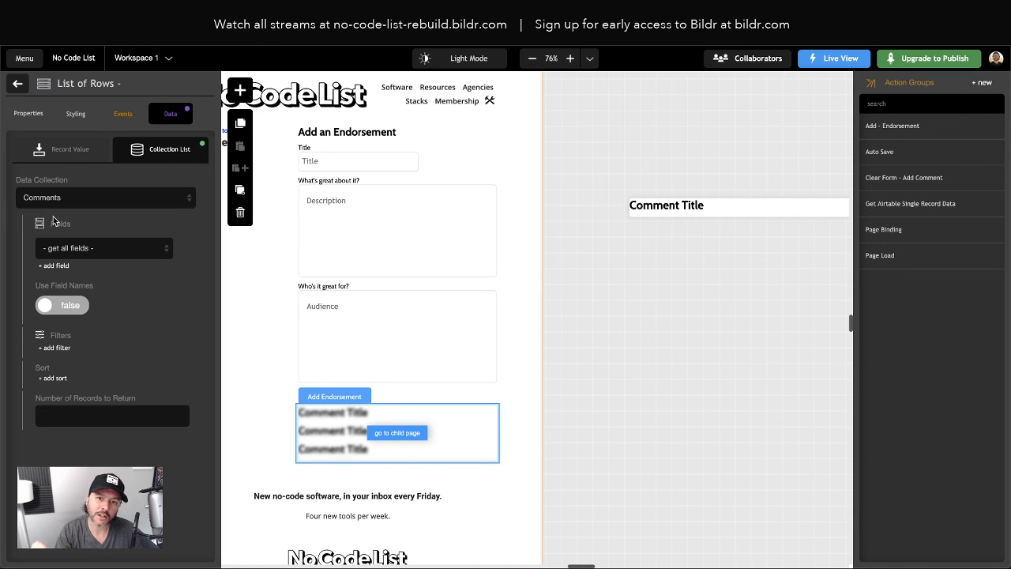
{"action": "scroll", "coordinate": [272, 371], "scroll_direction": "left", "scroll_amount": 3}
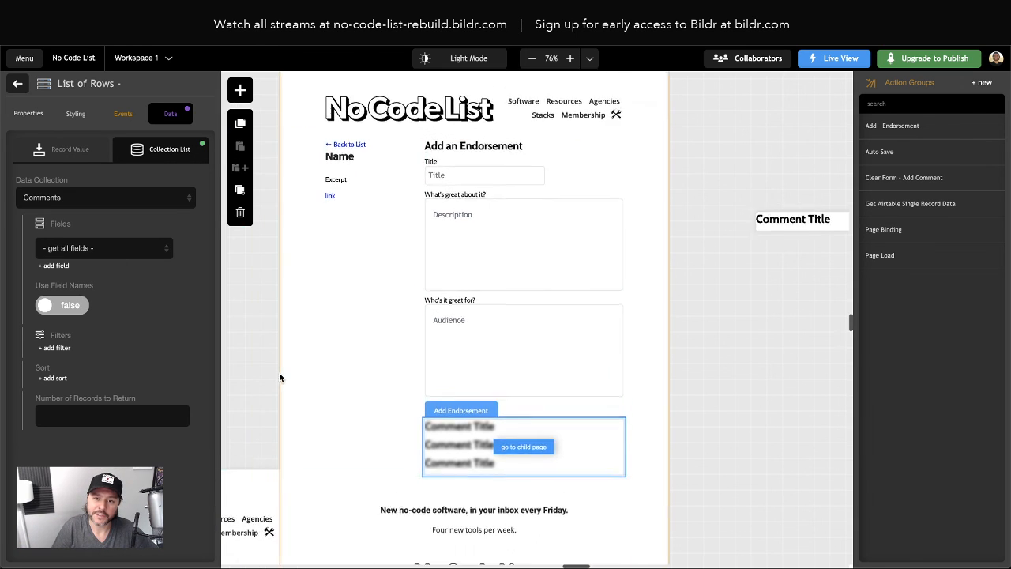
{"action": "scroll", "coordinate": [517, 198], "scroll_direction": "up", "scroll_amount": 3}
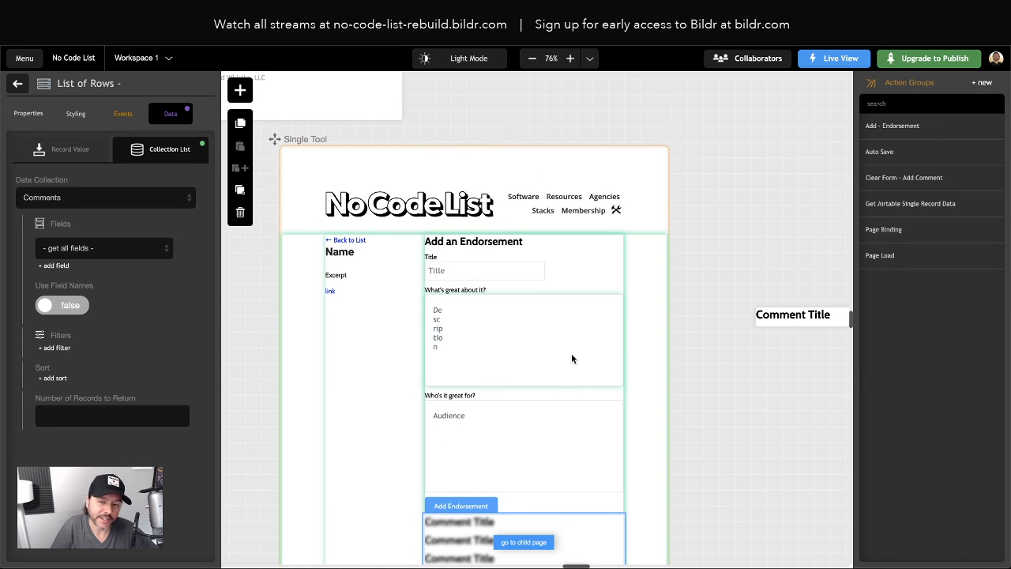
{"action": "scroll", "coordinate": [476, 308], "scroll_direction": "down", "scroll_amount": 3}
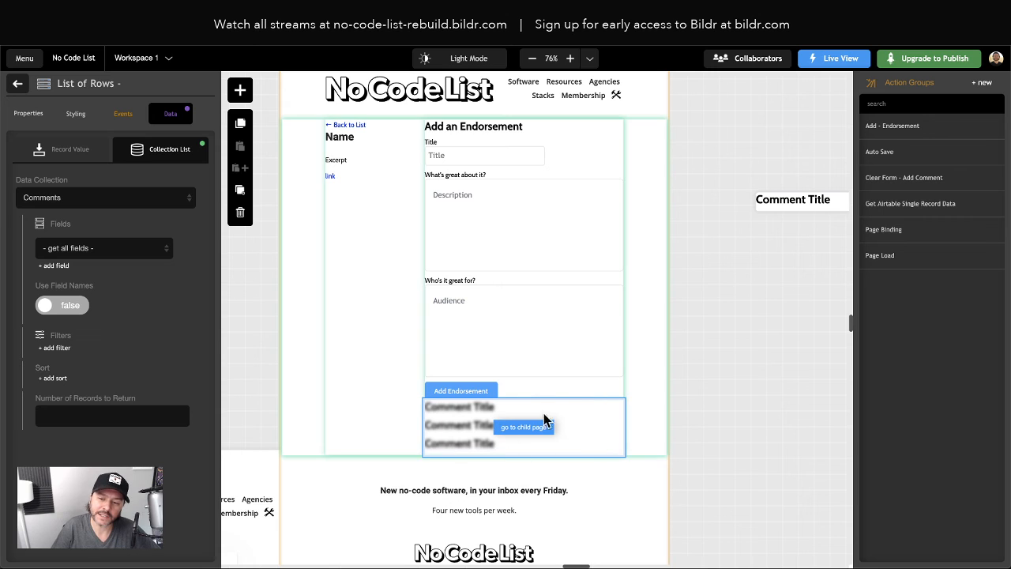
Go back from the List of Rows data settings to the Single Tool element tree
{"action": "left_click", "coordinate": [17, 85]}
{"action": "scroll", "coordinate": [742, 315], "scroll_direction": "right", "scroll_amount": 3}
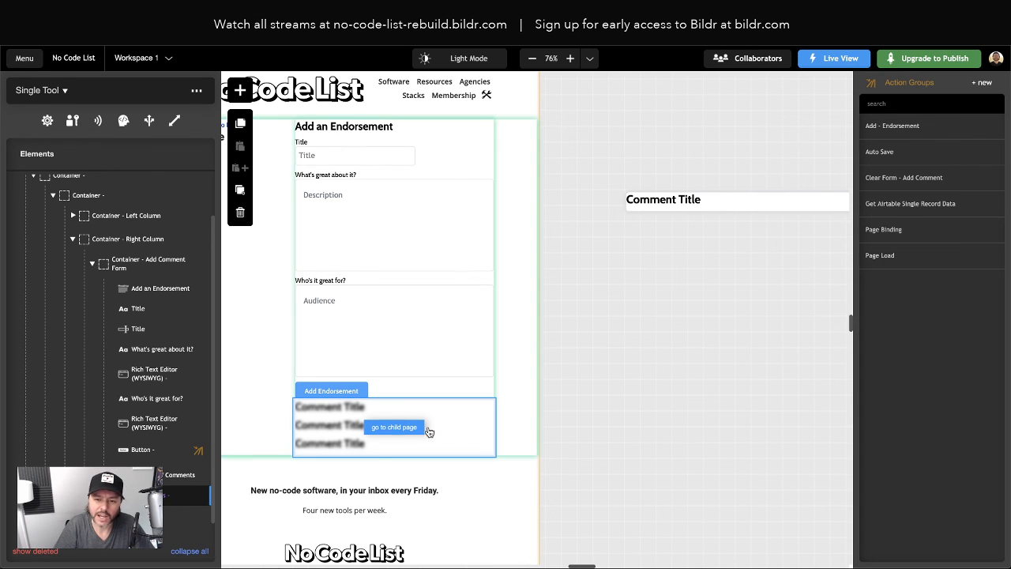
{"action": "scroll", "coordinate": [390, 433], "scroll_direction": "up", "scroll_amount": 1}
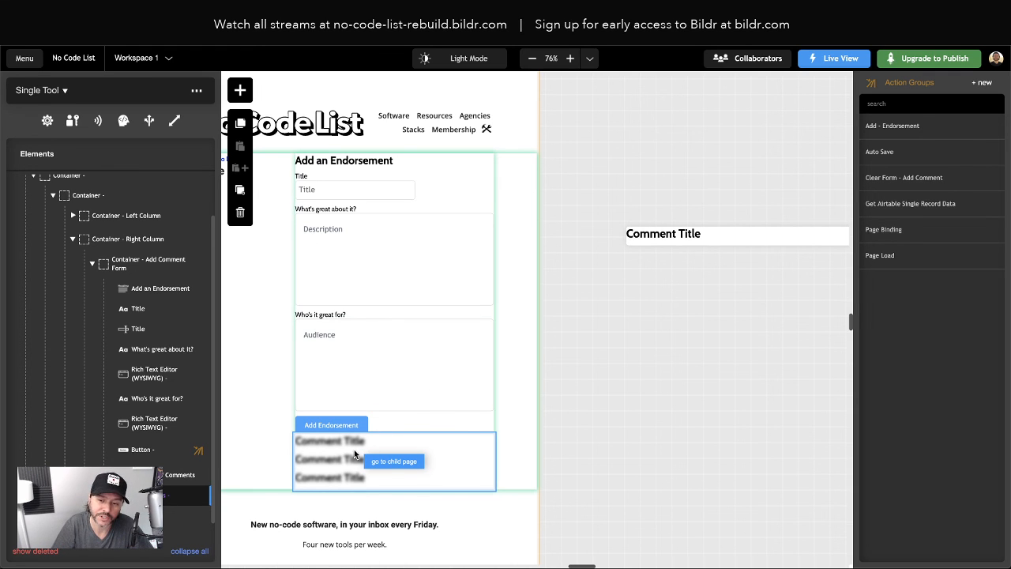
{"action": "scroll", "coordinate": [698, 299], "scroll_direction": "right", "scroll_amount": 1}
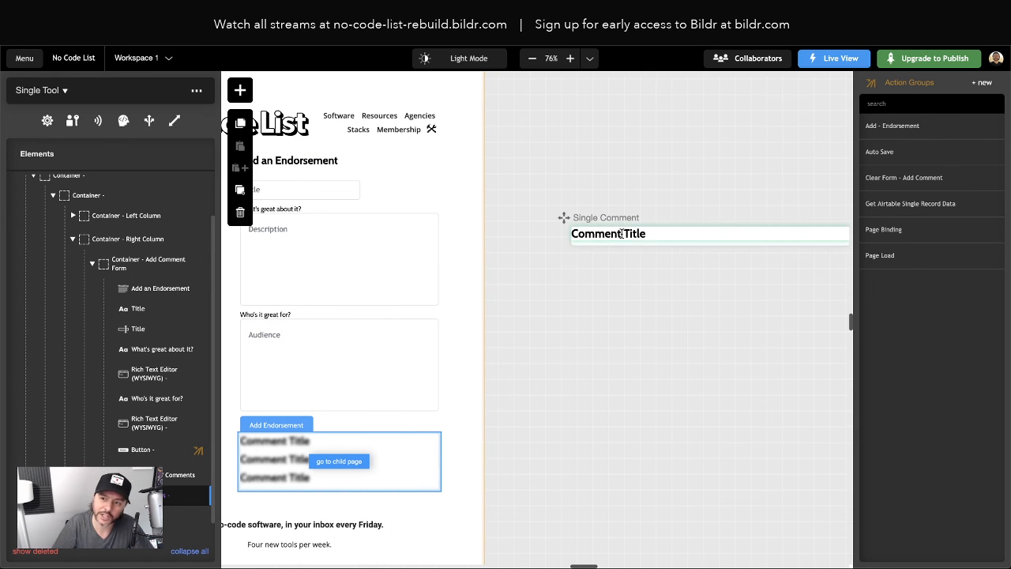
{"action": "scroll", "coordinate": [350, 314], "scroll_direction": "left", "scroll_amount": 1}
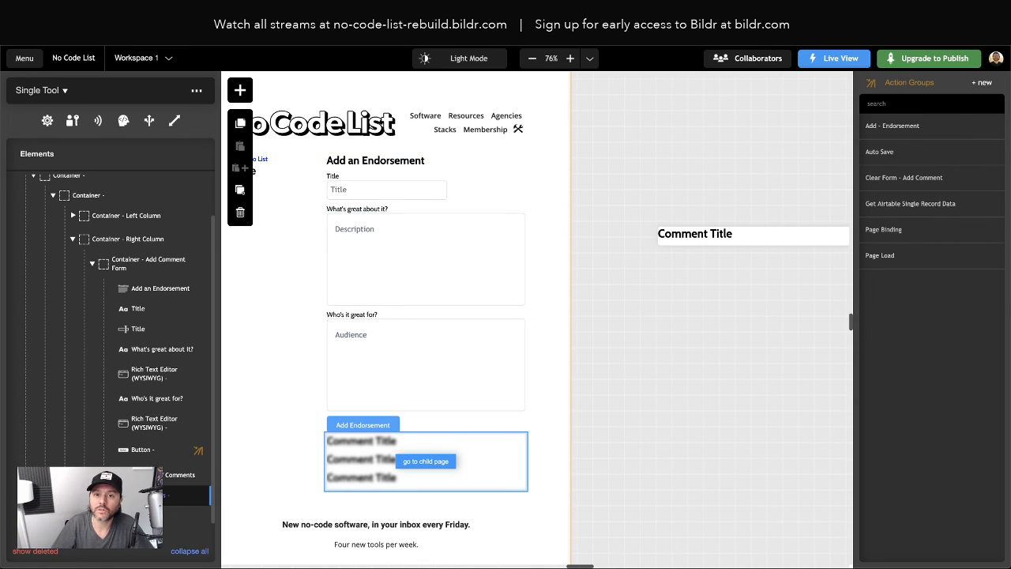
Reload the live page and enter 'Airtable Comment', 'This is a description' and 'This is the audience' in the form
{"action": "key", "text": "ctrl+Tab"}
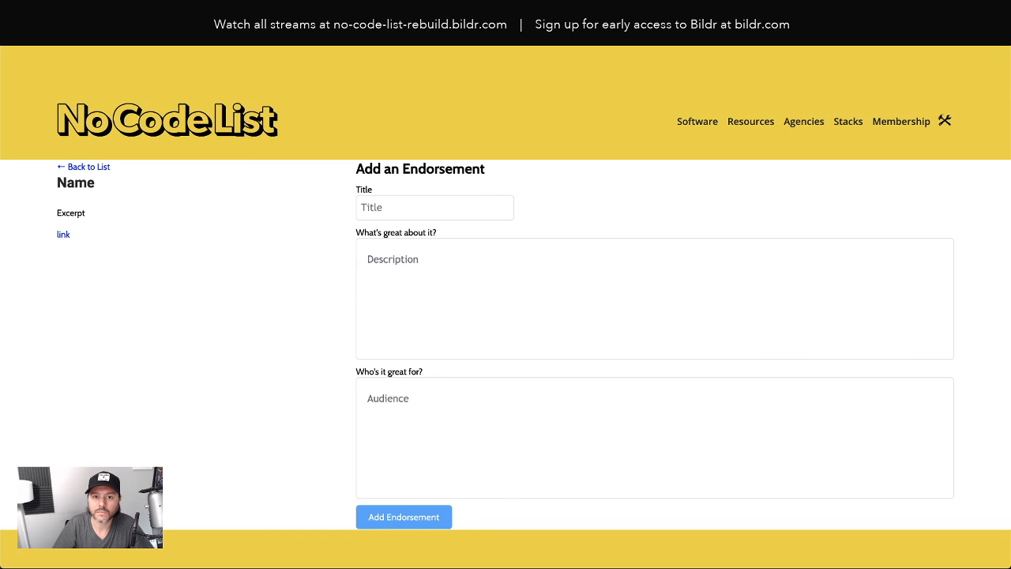
{"action": "key", "text": "super+r"}
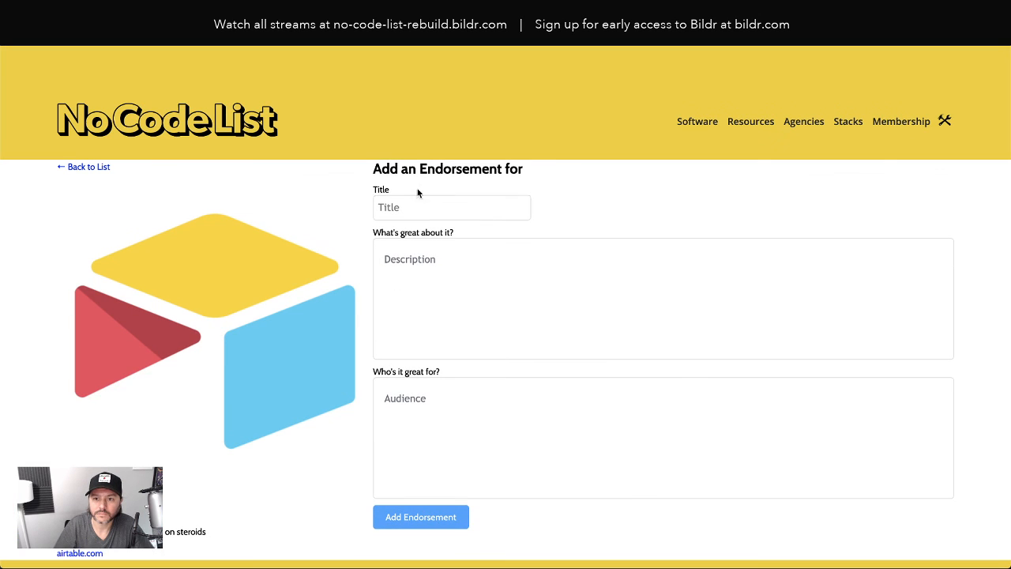
{"action": "left_click", "coordinate": [425, 209]}
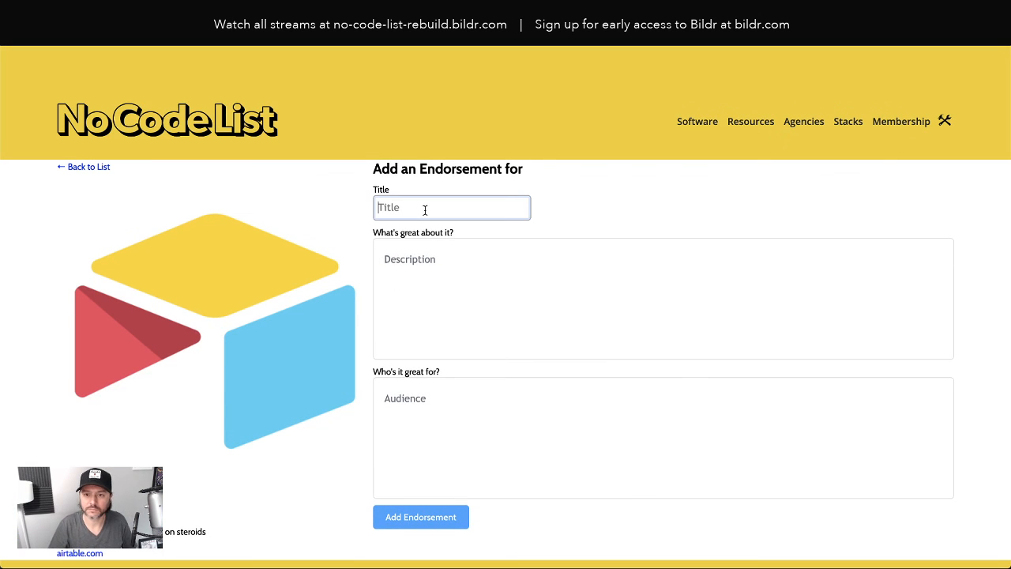
{"action": "type", "text": "Airtable C"}
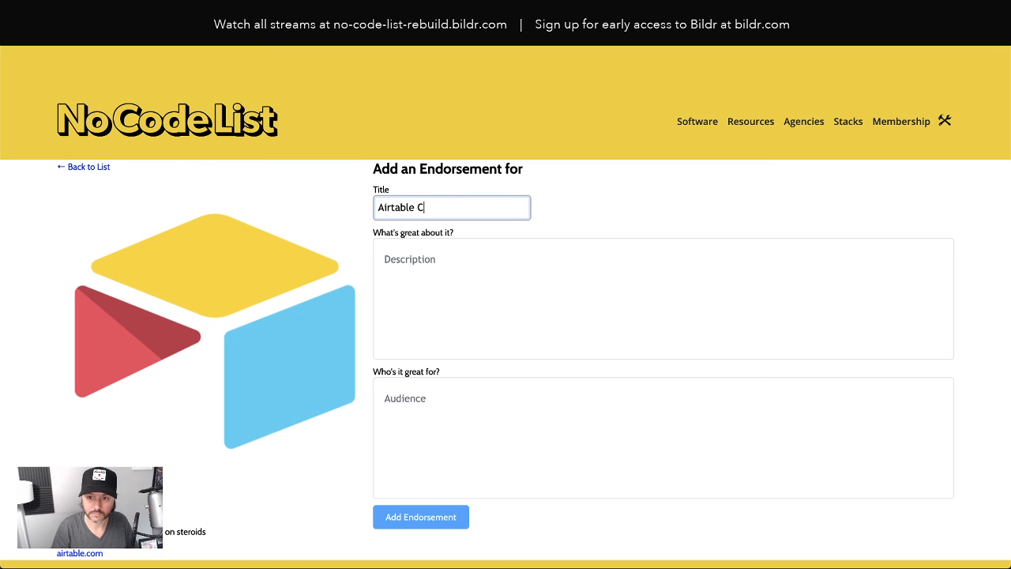
{"action": "type", "text": "omment"}
{"action": "left_click", "coordinate": [411, 278]}
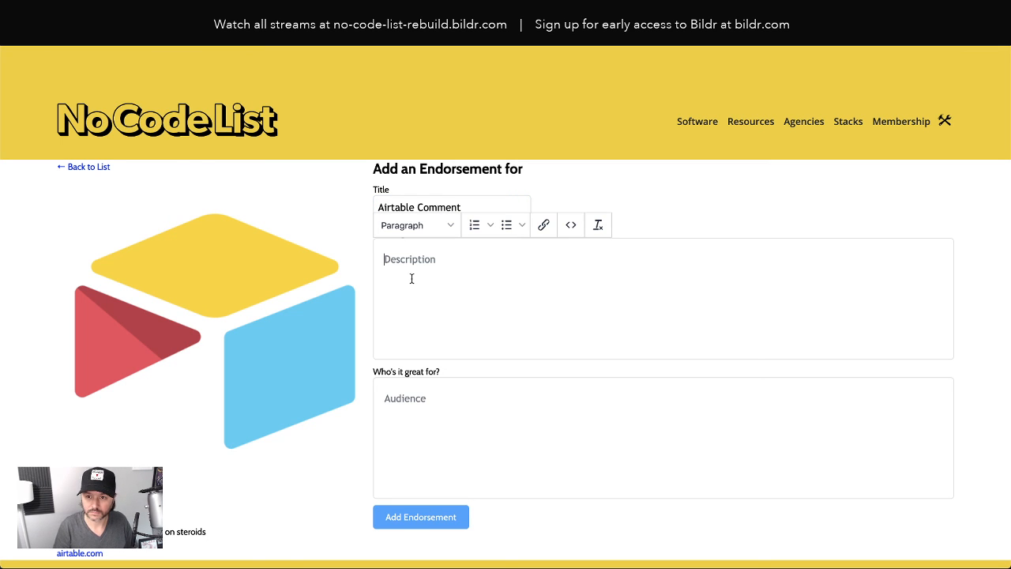
{"action": "type", "text": "This is a desc"}
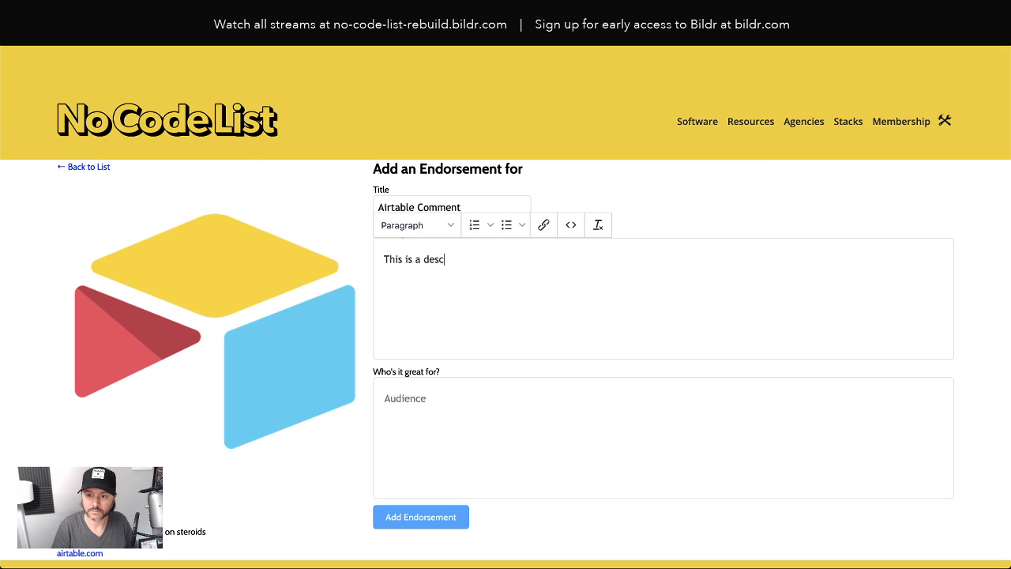
{"action": "type", "text": "ription"}
{"action": "left_click", "coordinate": [399, 425]}
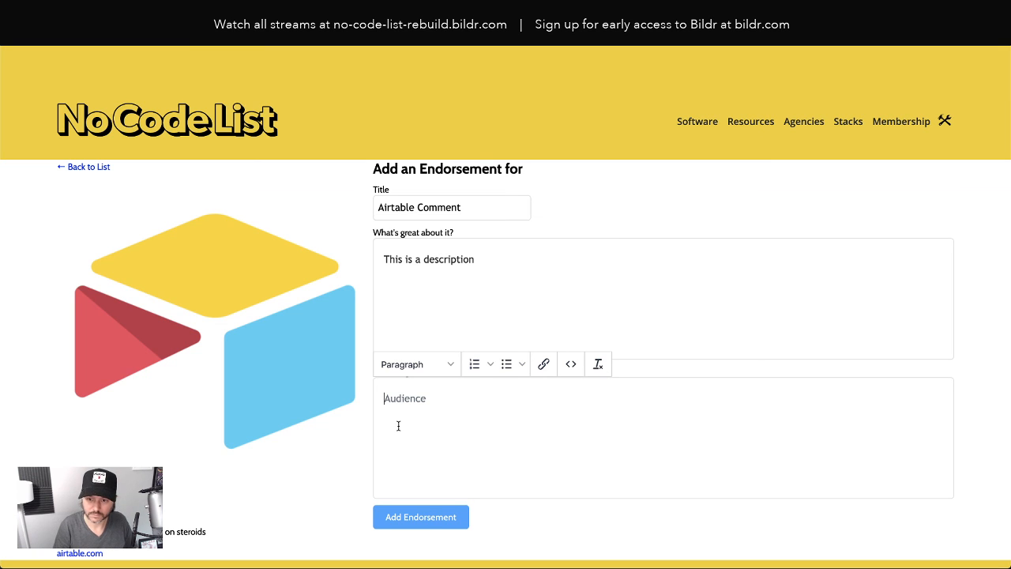
{"action": "type", "text": "This is the audience"}
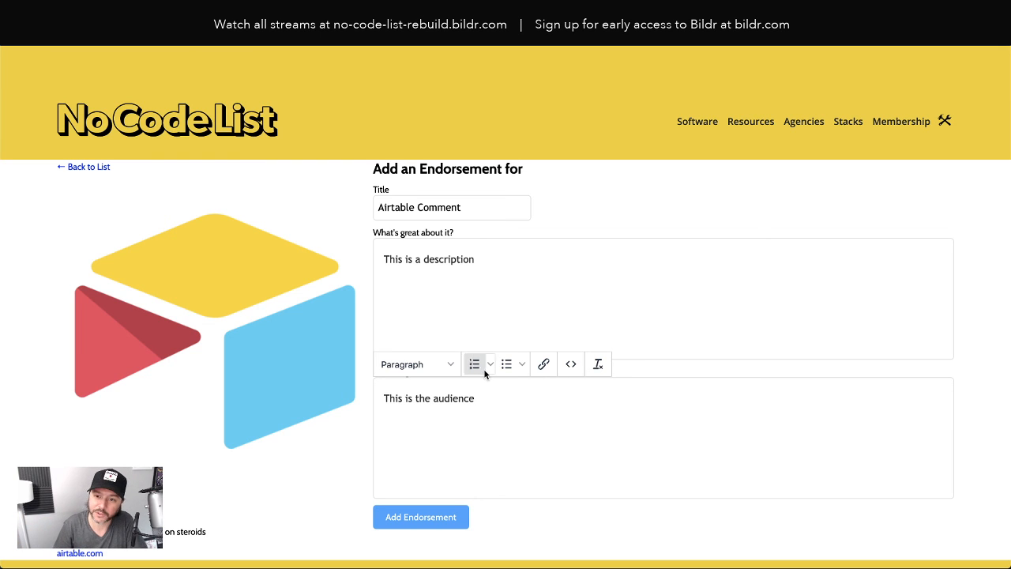
Highlight parts of the description and audience text, then deselect so no field is active
{"action": "left_click_drag", "start_coordinate": [406, 259], "coordinate": [478, 259]}
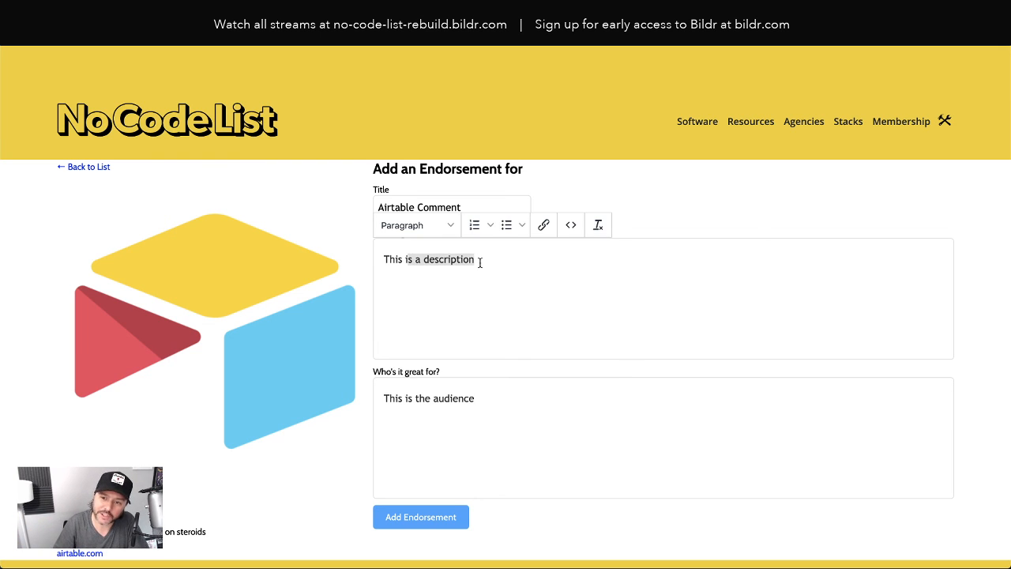
{"action": "left_click_drag", "start_coordinate": [413, 398], "coordinate": [471, 400]}
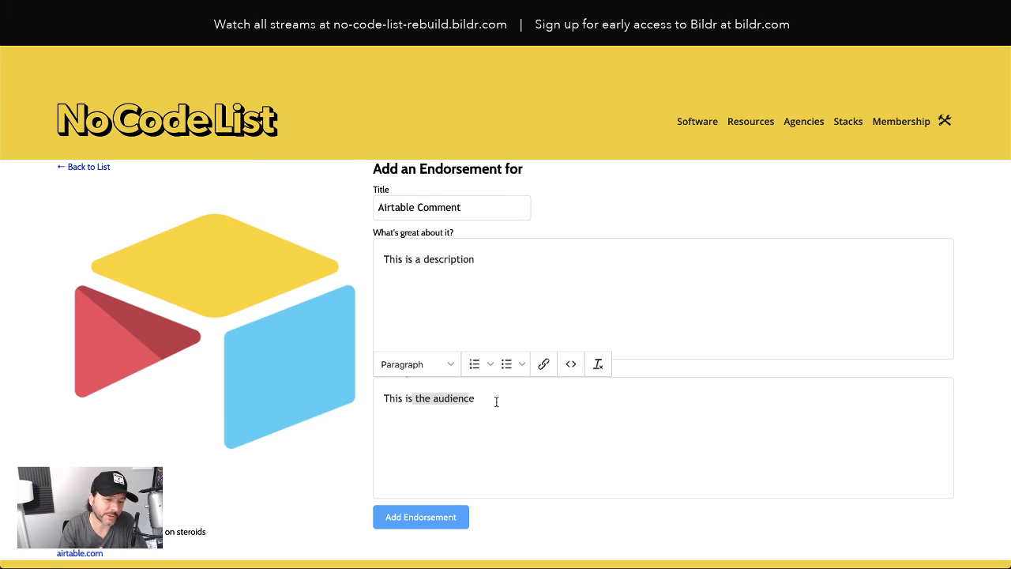
{"action": "left_click", "coordinate": [521, 268]}
{"action": "left_click", "coordinate": [643, 201]}
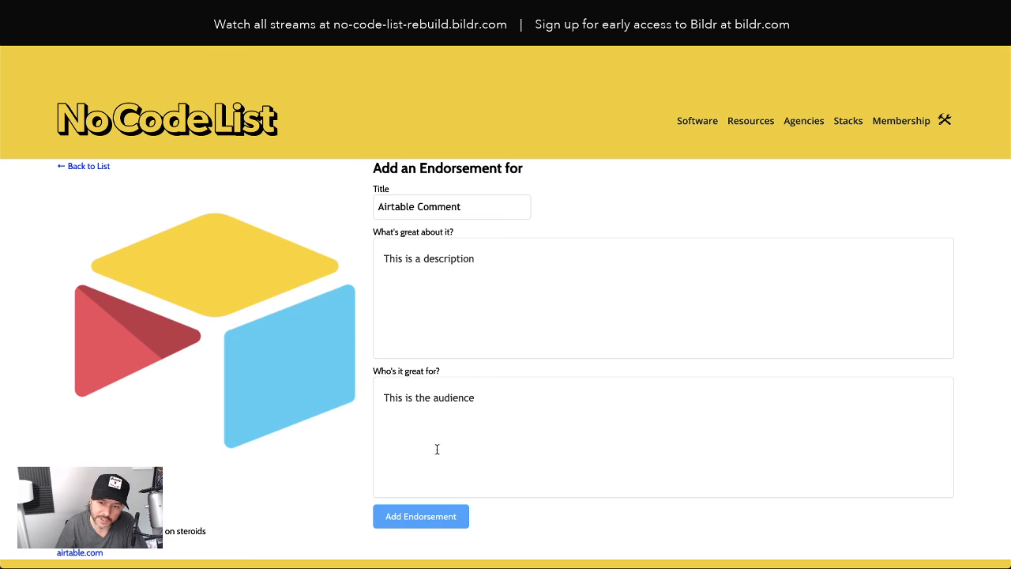
Submit the Airtable endorsement, check the description and audience fields, and return to the editor
{"action": "left_click", "coordinate": [462, 524]}
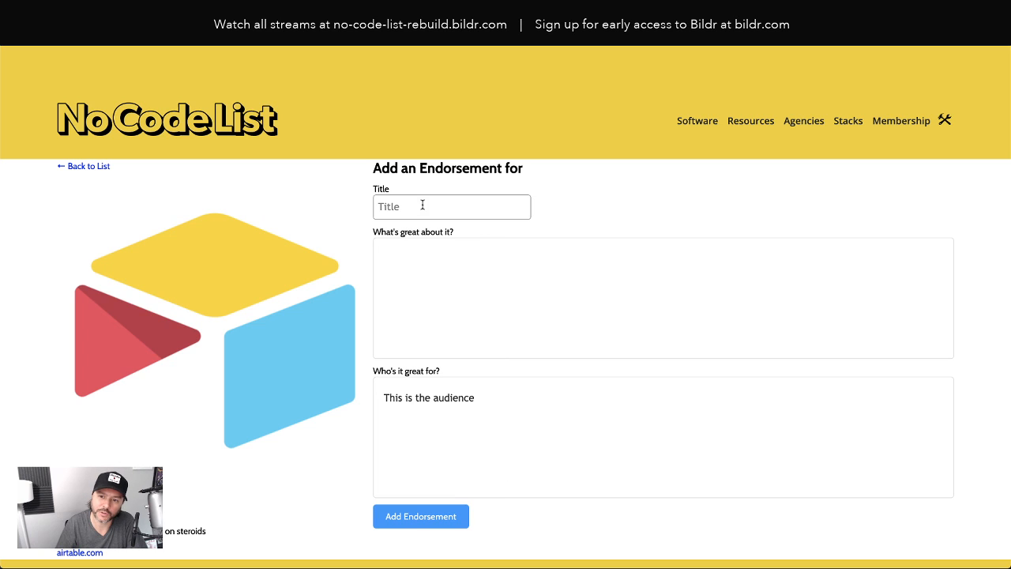
{"action": "left_click", "coordinate": [414, 408]}
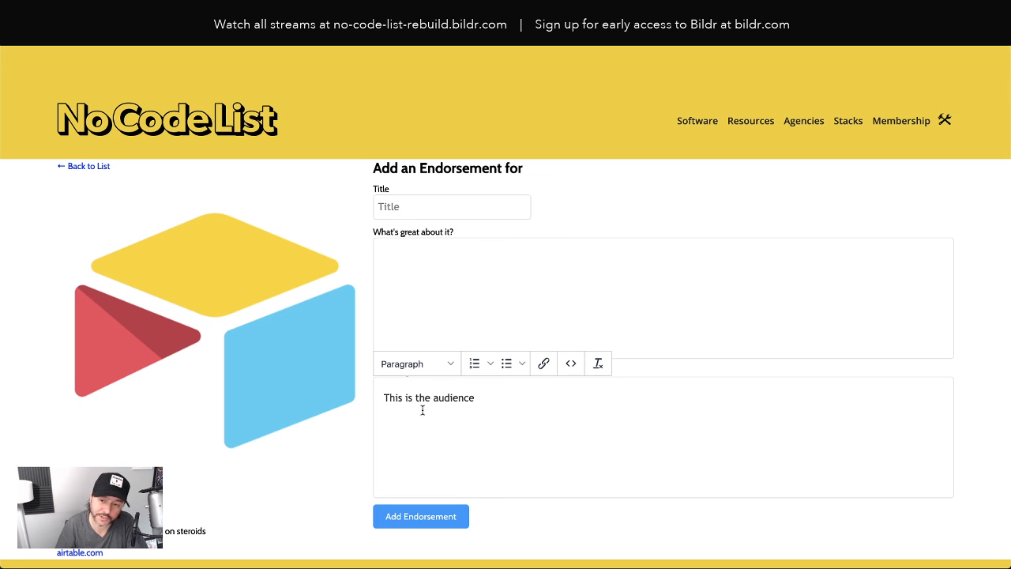
{"action": "left_click", "coordinate": [430, 308]}
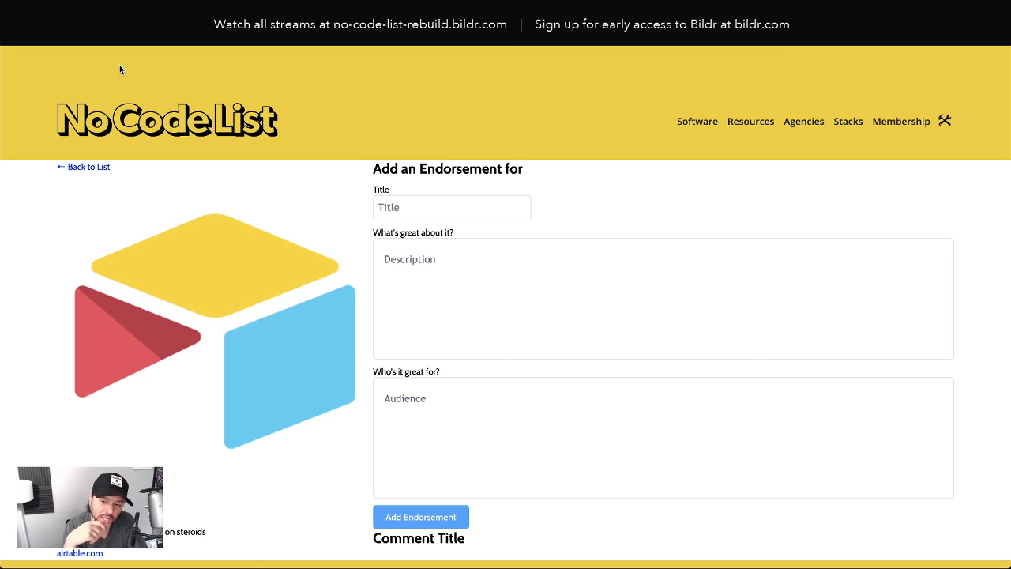
{"action": "key", "text": "ctrl+shift+Tab"}
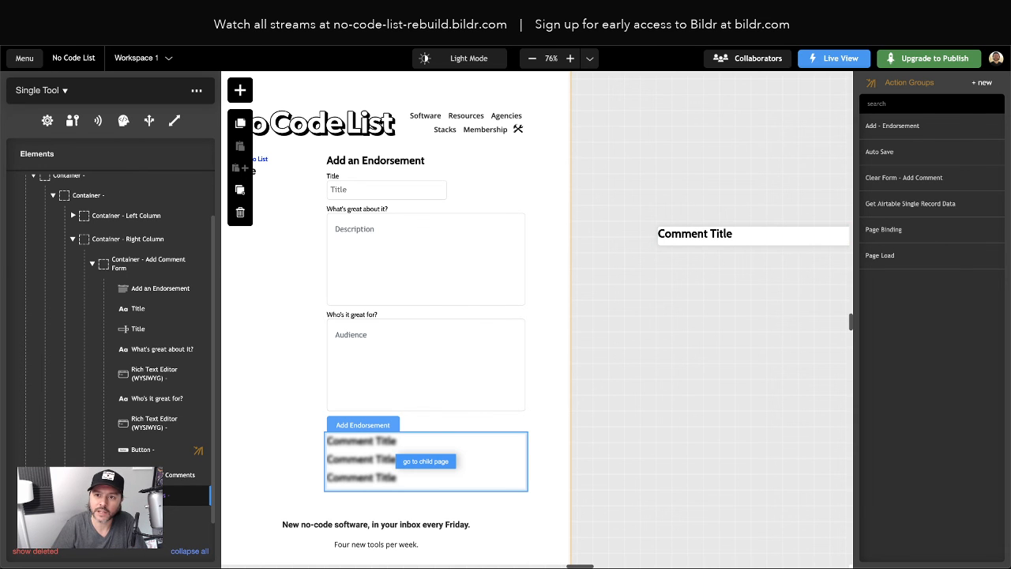
Glance at the live endorsement page, then open the Single Comment component in the editor
{"action": "key", "text": "ctrl+Tab"}
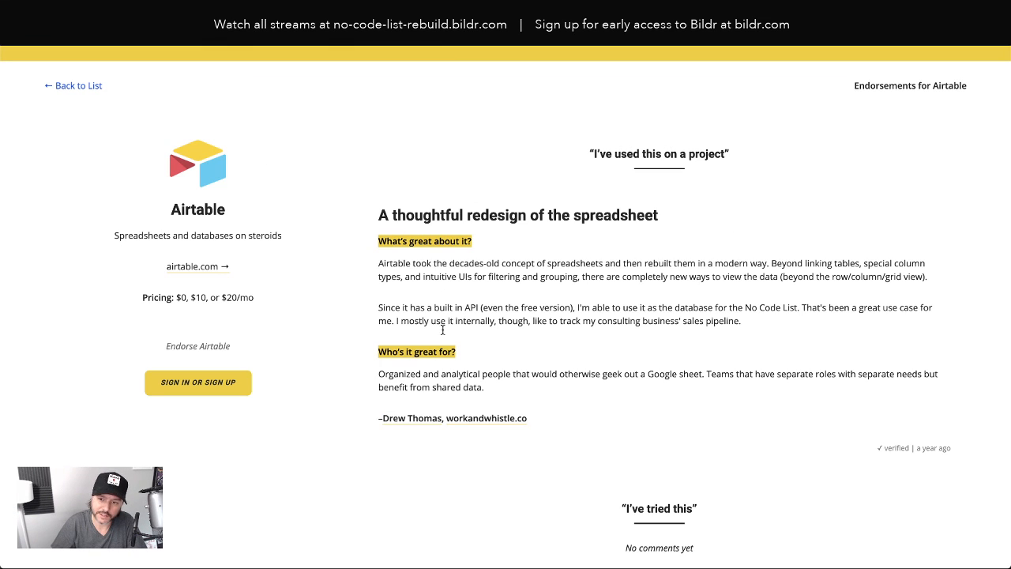
{"action": "key", "text": "ctrl+shift+Tab"}
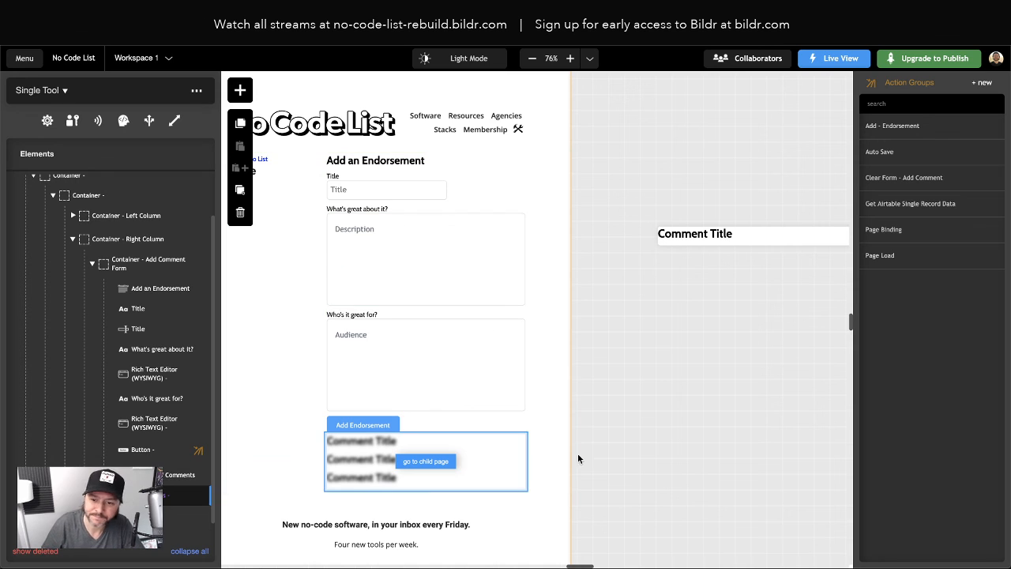
{"action": "left_click", "coordinate": [703, 237]}
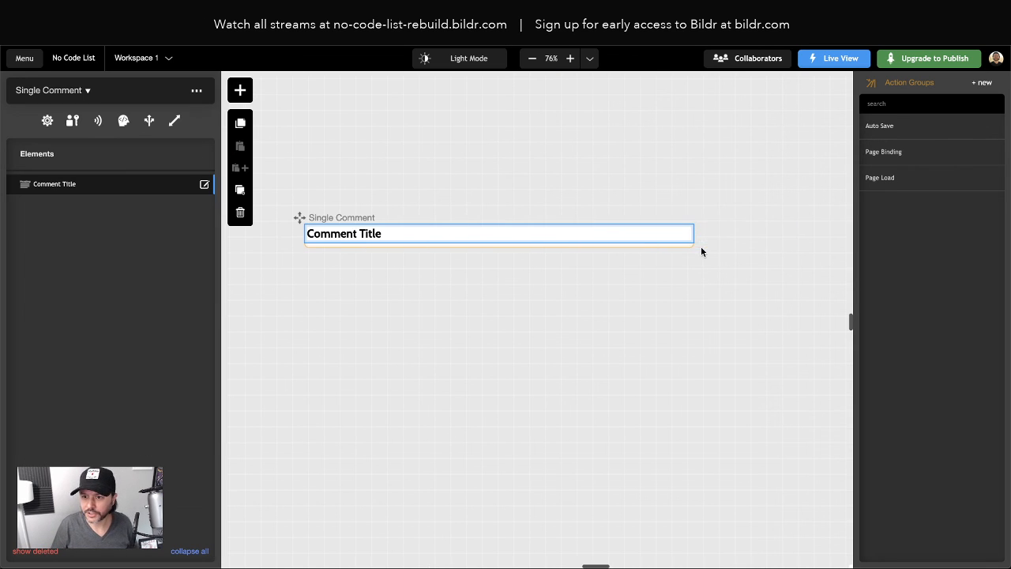
Add a Container to Single Comment and nest Comment Title inside it
{"action": "left_click", "coordinate": [240, 89]}
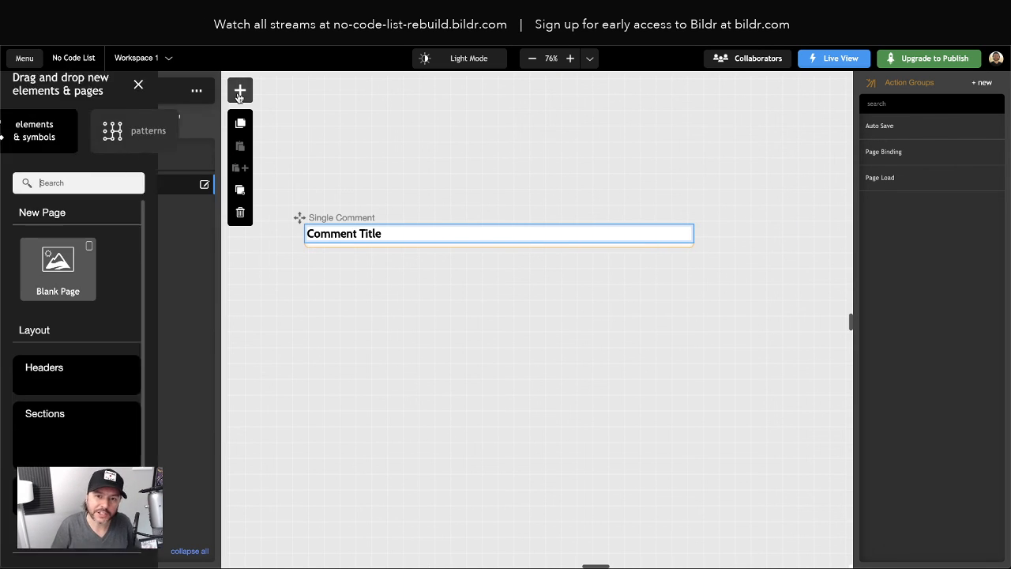
{"action": "type", "text": "dontainer"}
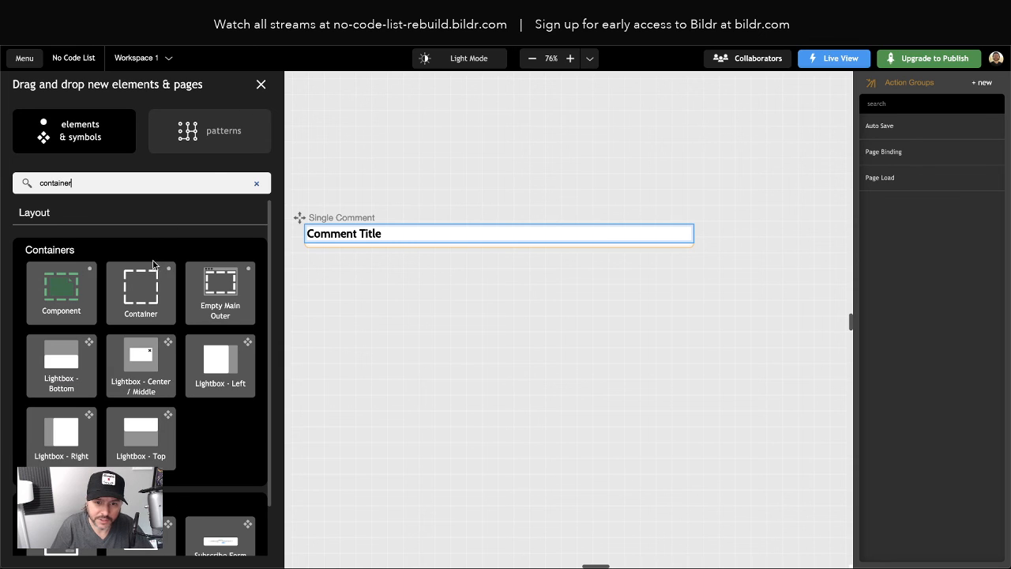
{"action": "left_click_drag", "start_coordinate": [147, 289], "coordinate": [102, 181]}
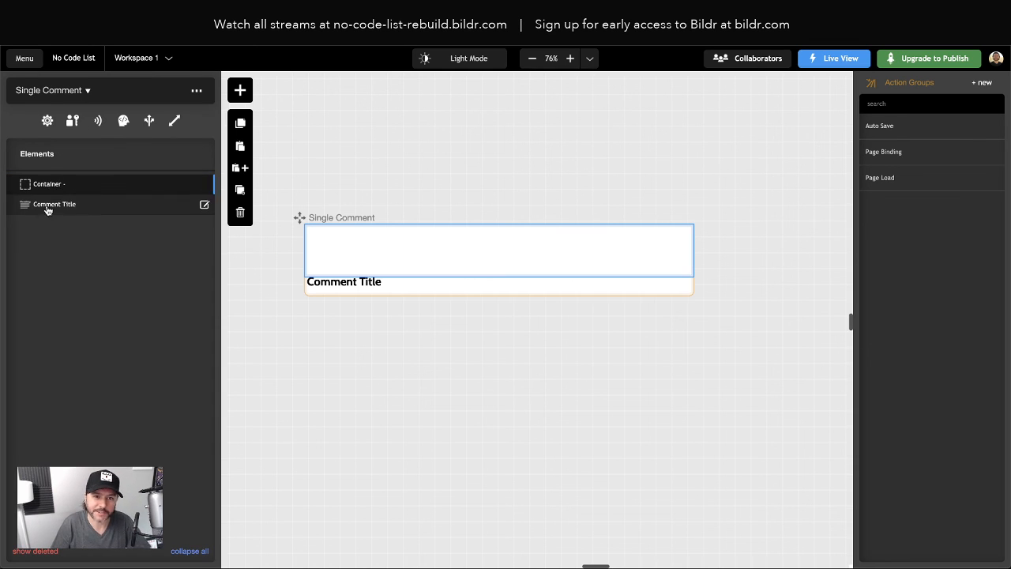
{"action": "left_click_drag", "start_coordinate": [52, 204], "coordinate": [55, 188]}
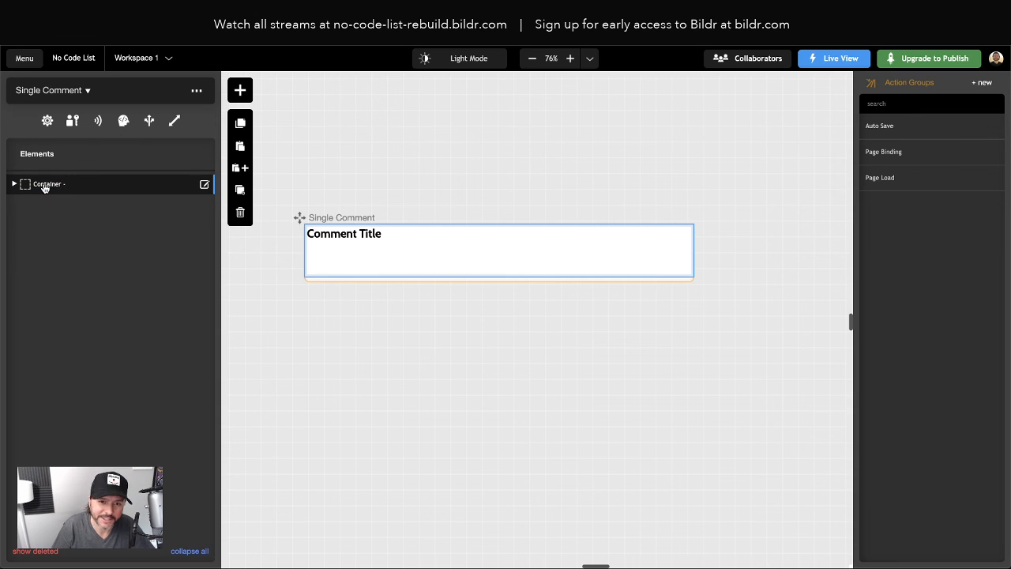
Review the new container's style settings and return to the element tree
{"action": "left_click", "coordinate": [45, 186]}
{"action": "left_click", "coordinate": [76, 117]}
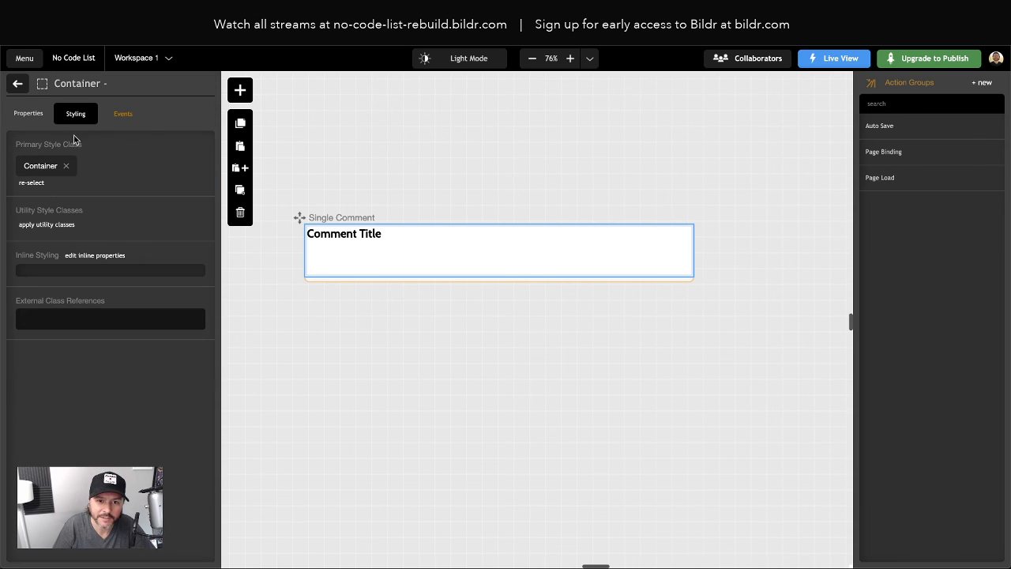
{"action": "left_click", "coordinate": [18, 83]}
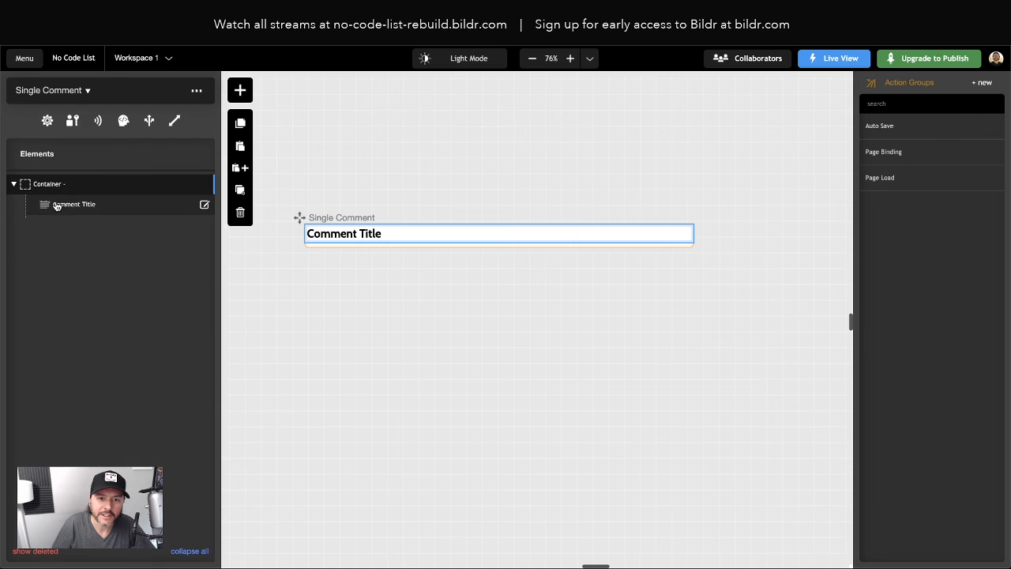
{"action": "left_click", "coordinate": [240, 91]}
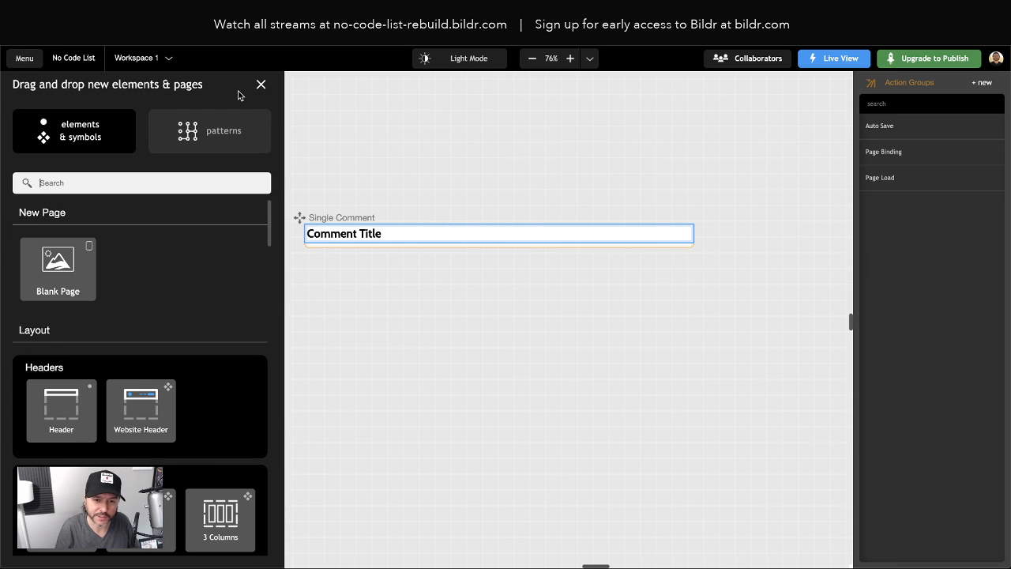
Add a Paragraph under Comment Title in Single Comment and change its tag to div
{"action": "type", "text": "parag"}
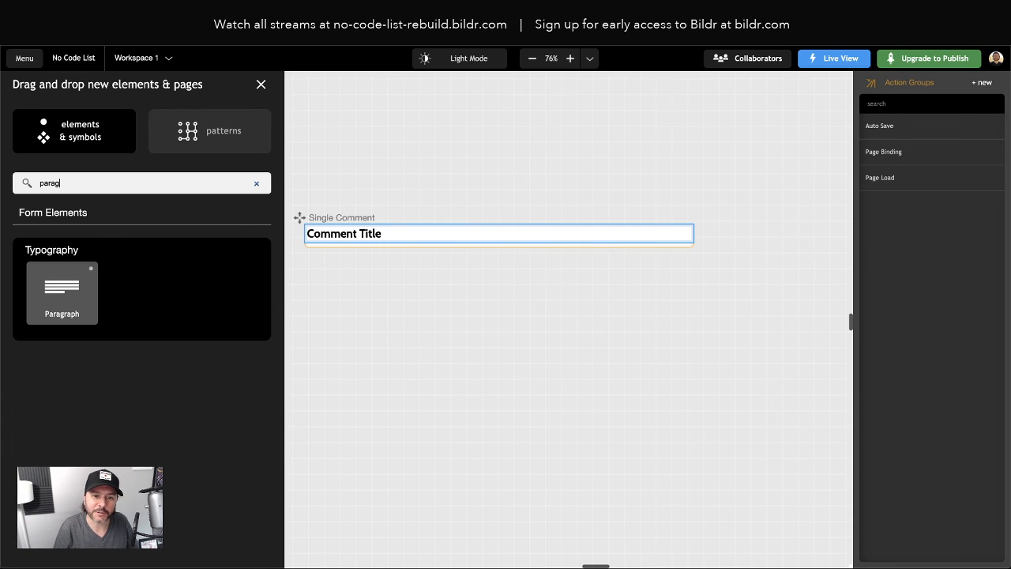
{"action": "left_click_drag", "start_coordinate": [88, 278], "coordinate": [98, 185]}
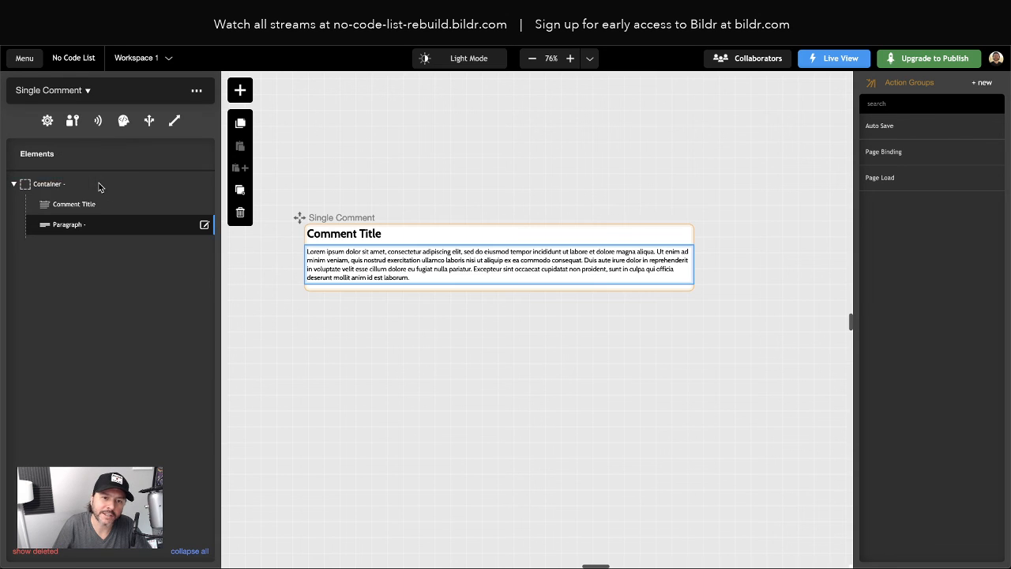
{"action": "left_click", "coordinate": [70, 228]}
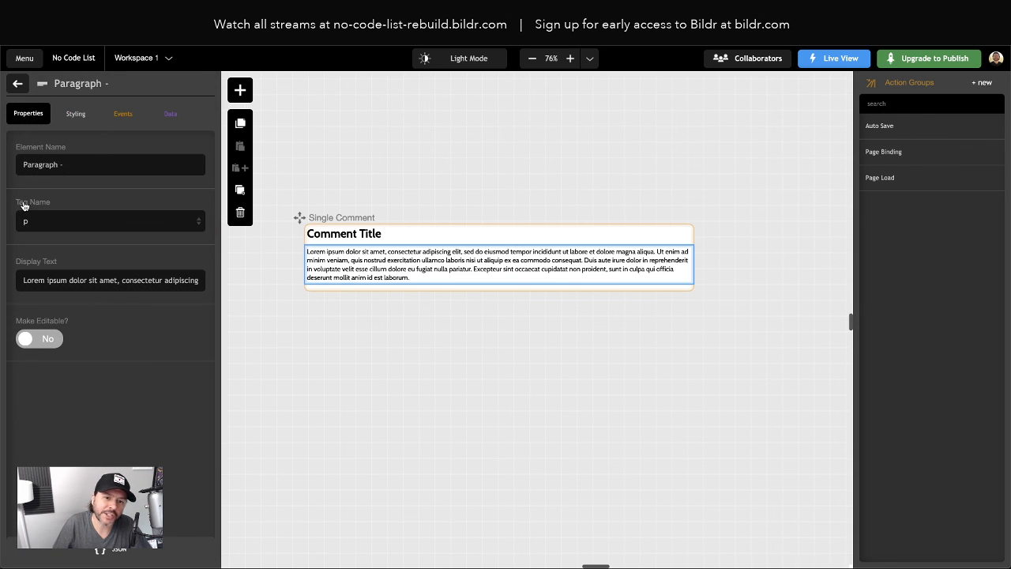
{"action": "left_click", "coordinate": [35, 223]}
{"action": "left_click", "coordinate": [42, 242]}
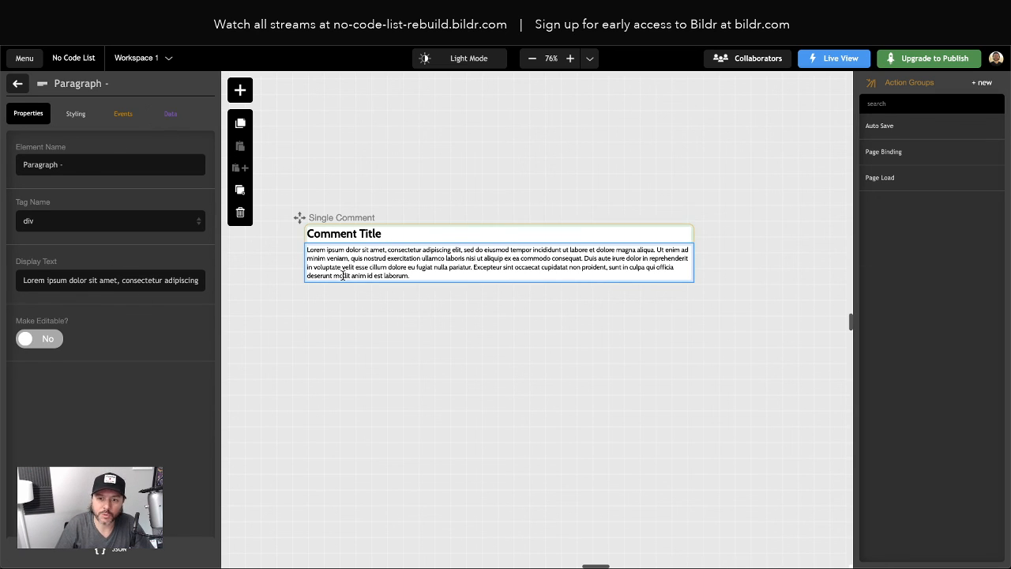
Duplicate the paragraph so Single Comment holds two lorem ipsum paragraphs
{"action": "left_click", "coordinate": [17, 85]}
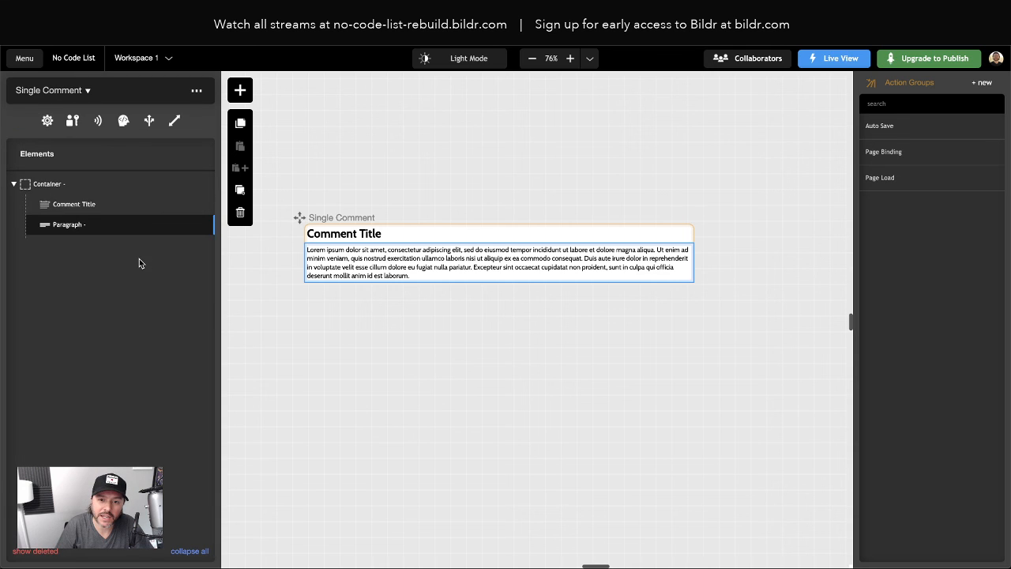
{"action": "left_click", "coordinate": [240, 190]}
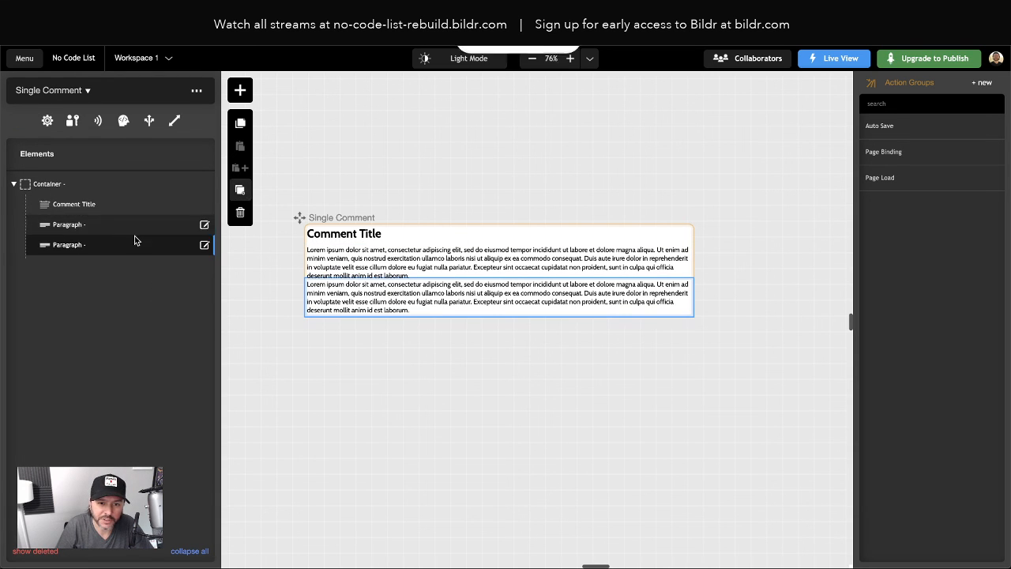
{"action": "left_click", "coordinate": [79, 225]}
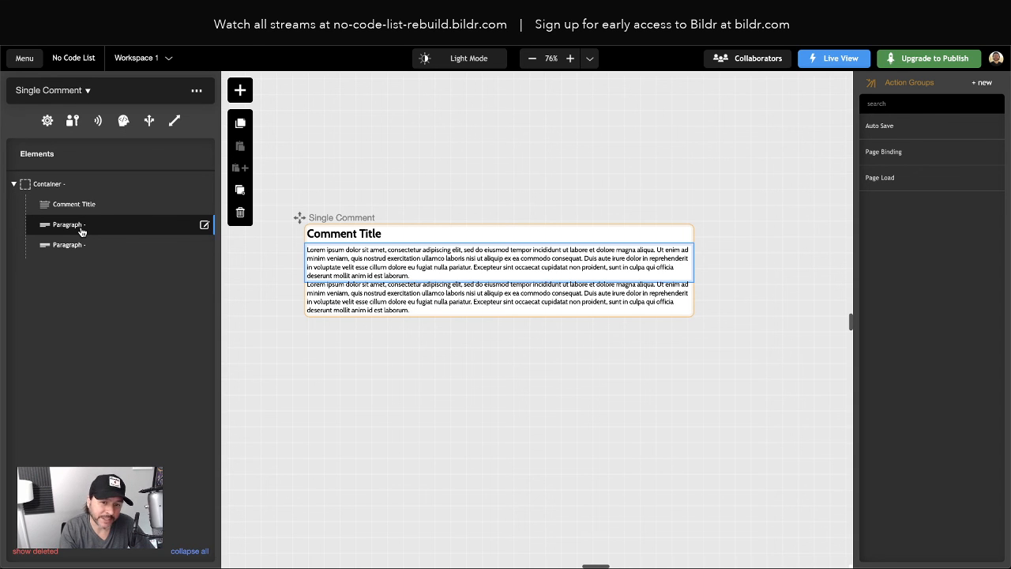
Select the Comment Title heading and open its data binding settings
{"action": "scroll", "coordinate": [371, 335], "scroll_direction": "left", "scroll_amount": 5}
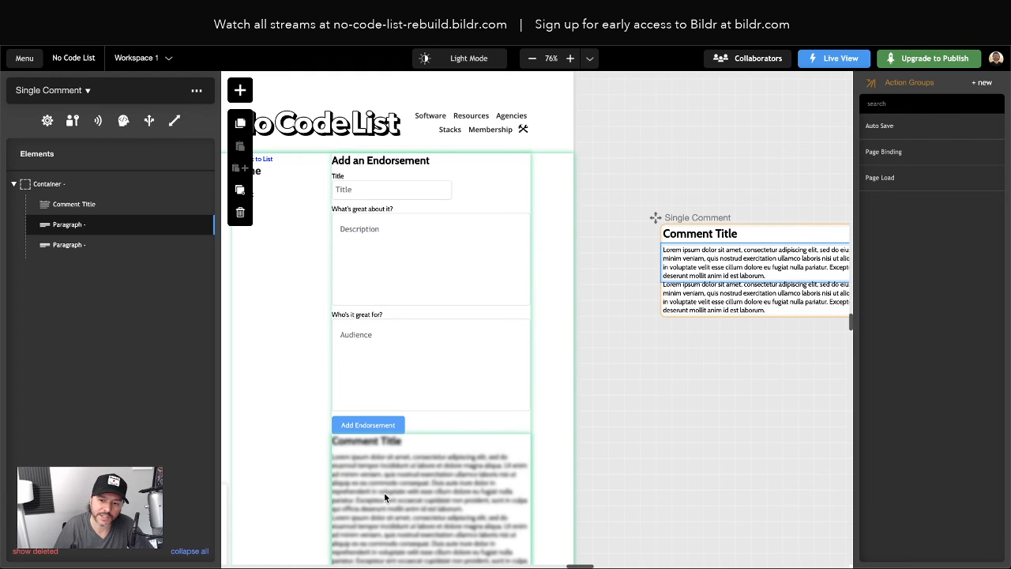
{"action": "scroll", "coordinate": [389, 487], "scroll_direction": "down", "scroll_amount": 1}
{"action": "scroll", "coordinate": [389, 485], "scroll_direction": "up", "scroll_amount": 1}
{"action": "scroll", "coordinate": [633, 324], "scroll_direction": "right", "scroll_amount": 1}
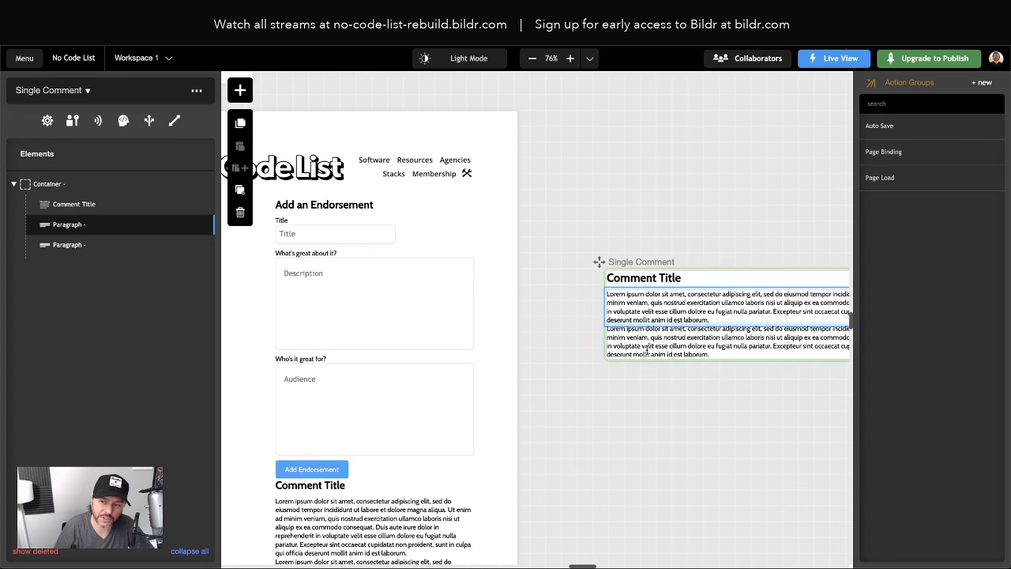
{"action": "left_click", "coordinate": [631, 276]}
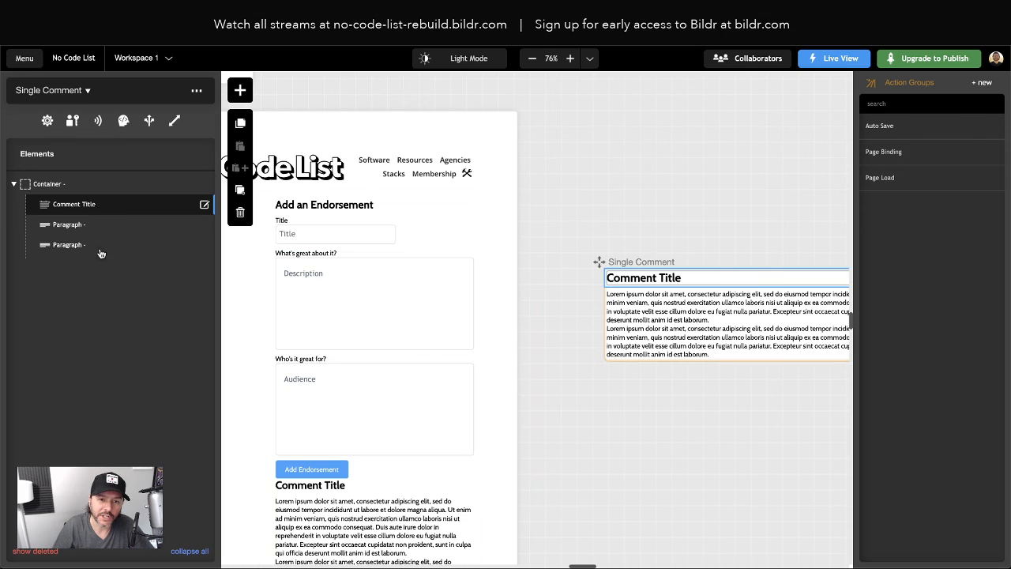
{"action": "left_click", "coordinate": [88, 207]}
{"action": "left_click", "coordinate": [161, 119]}
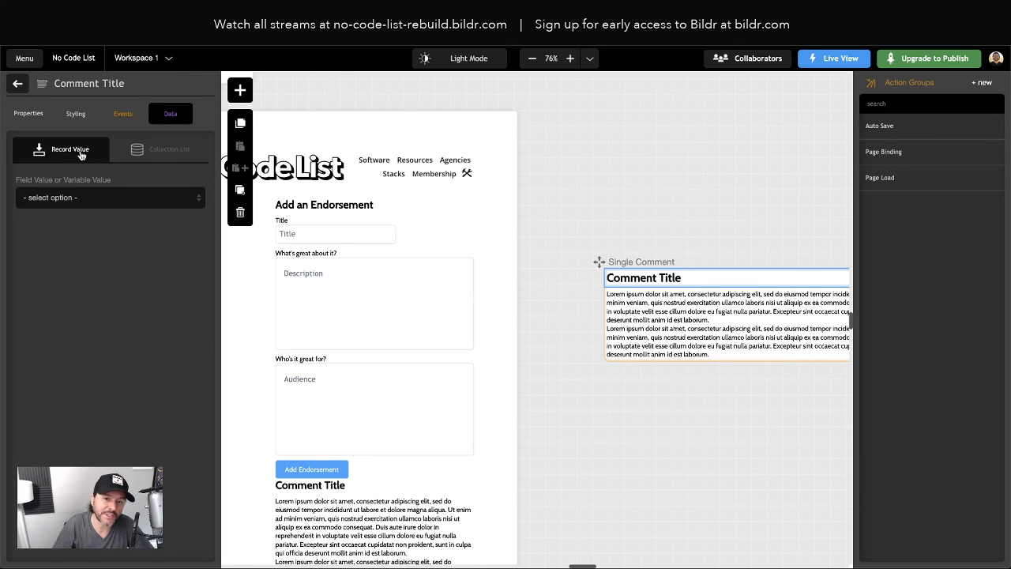
Set Comment Title's value From Field: collection Comments, data field Title
{"action": "left_click", "coordinate": [68, 201]}
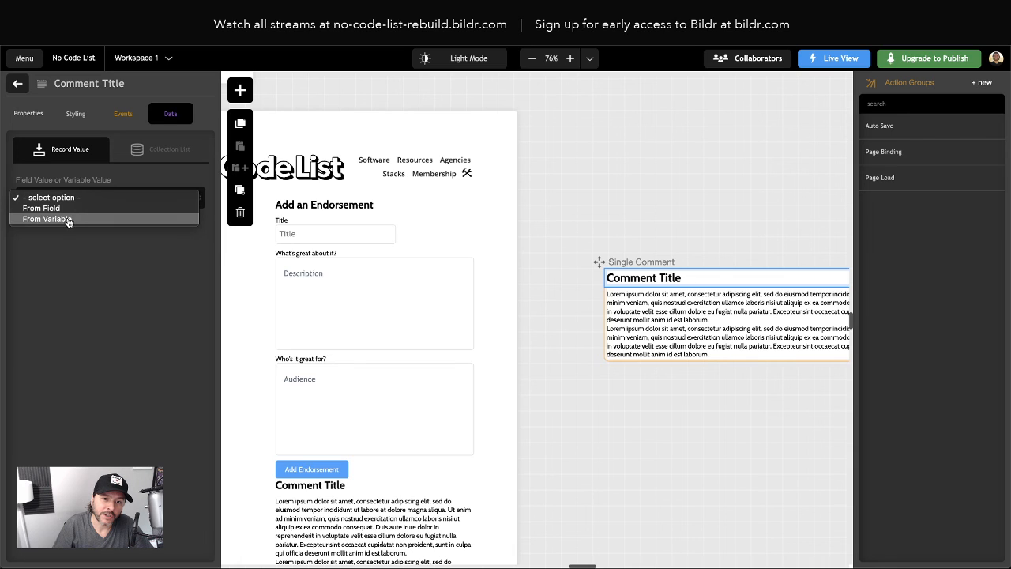
{"action": "left_click", "coordinate": [68, 209]}
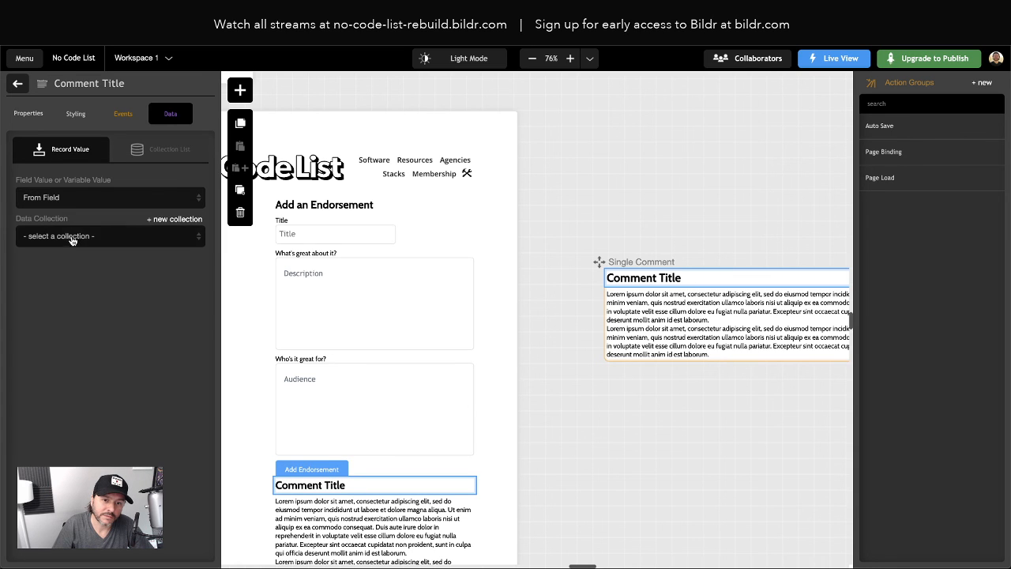
{"action": "left_click", "coordinate": [73, 237]}
{"action": "left_click", "coordinate": [73, 247]}
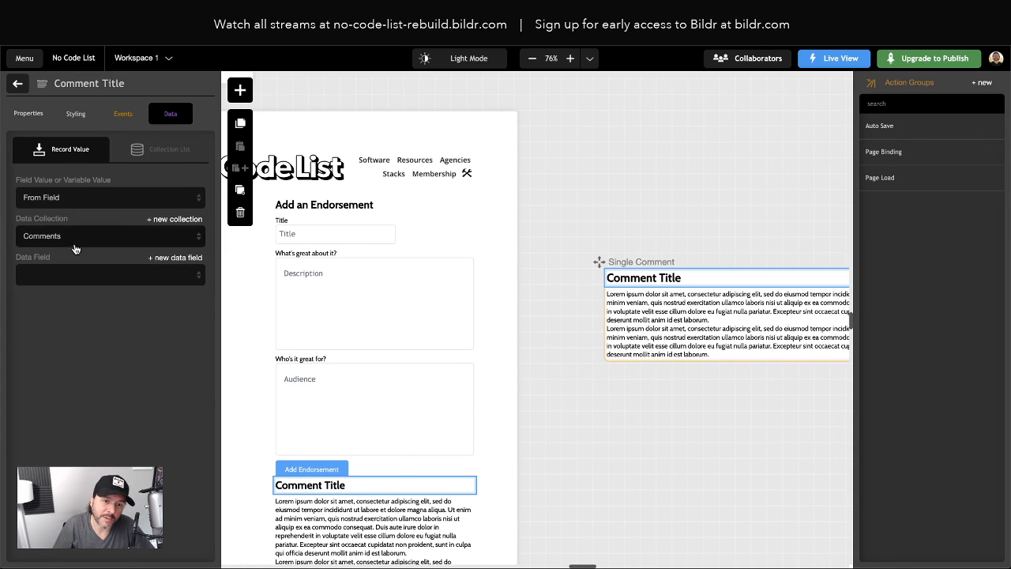
{"action": "left_click", "coordinate": [62, 281]}
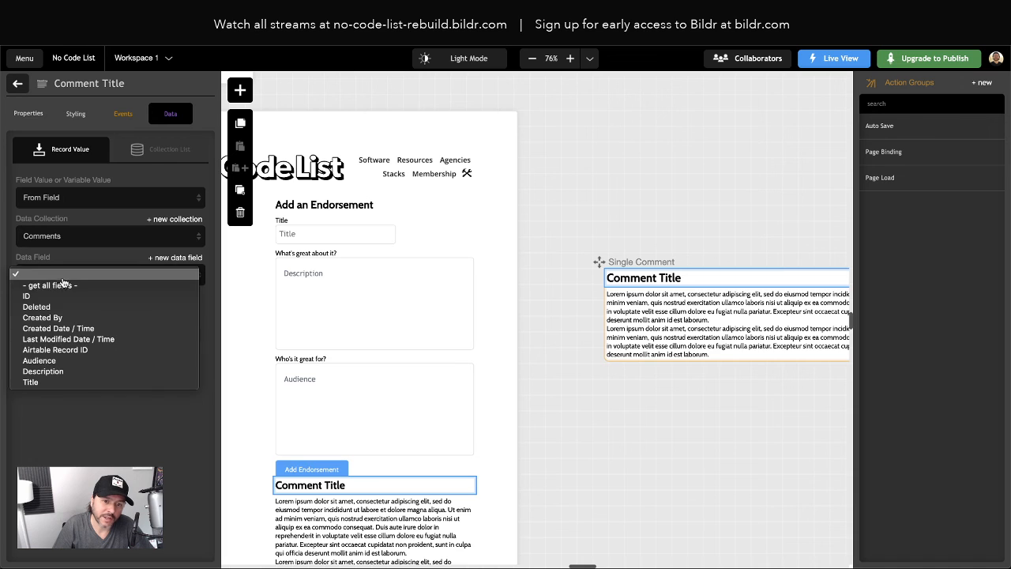
{"action": "left_click", "coordinate": [68, 382]}
{"action": "left_click", "coordinate": [646, 314]}
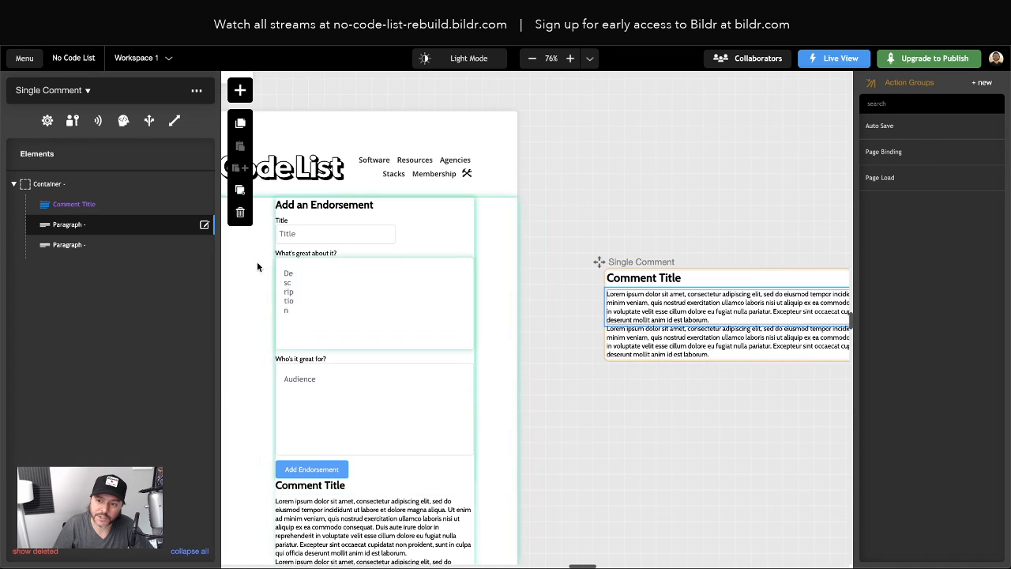
Bind the first paragraph From Field to the Comments collection's Description field
{"action": "left_click", "coordinate": [65, 227]}
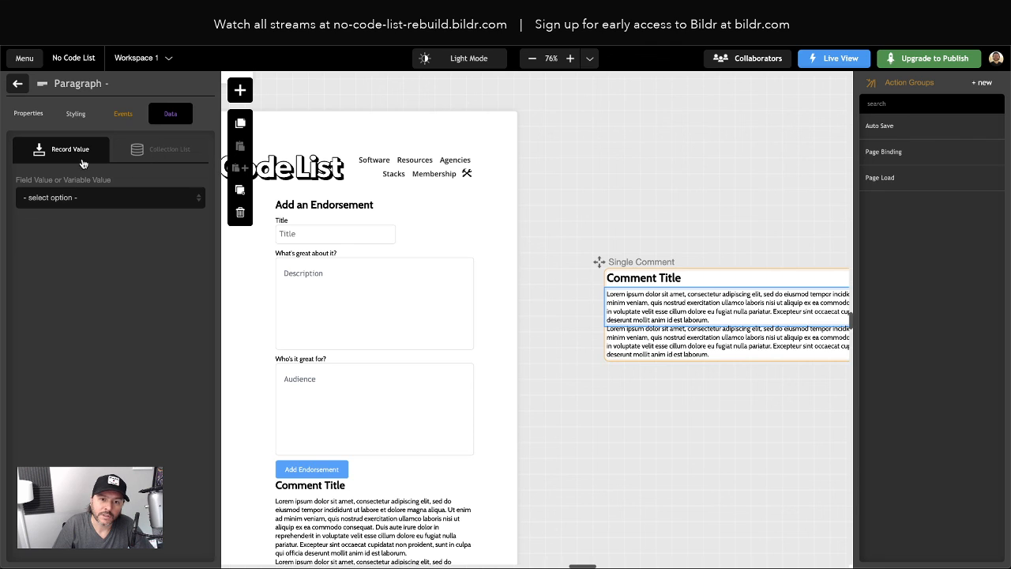
{"action": "left_click", "coordinate": [69, 197]}
{"action": "left_click", "coordinate": [66, 210]}
{"action": "left_click", "coordinate": [68, 235]}
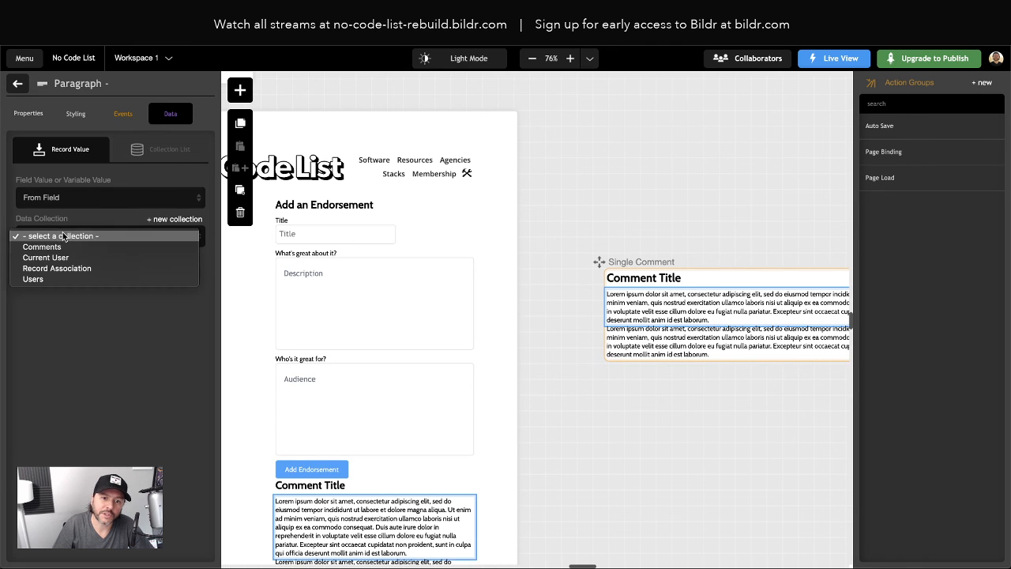
{"action": "left_click", "coordinate": [66, 250]}
{"action": "left_click", "coordinate": [93, 275]}
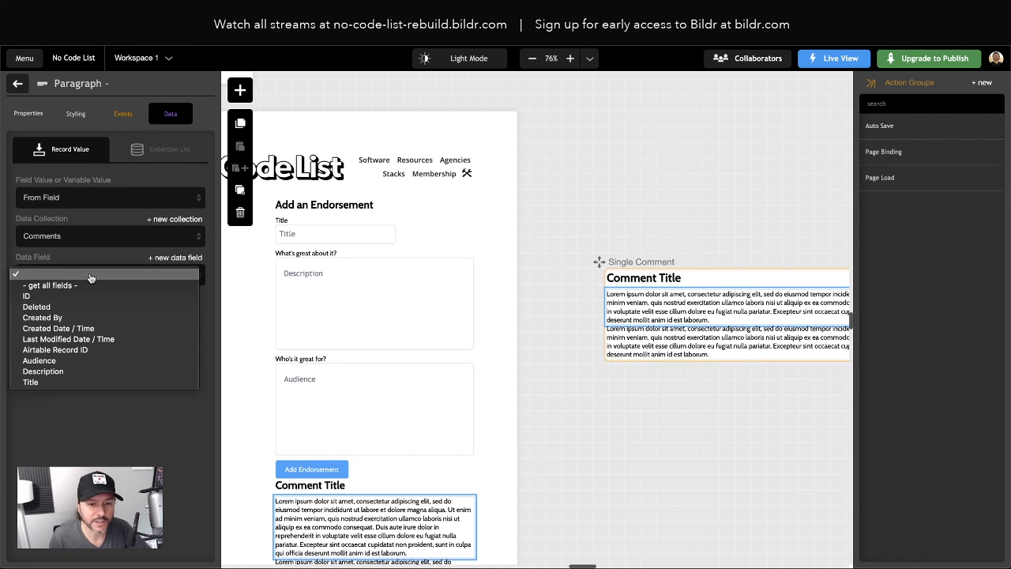
{"action": "left_click", "coordinate": [82, 371]}
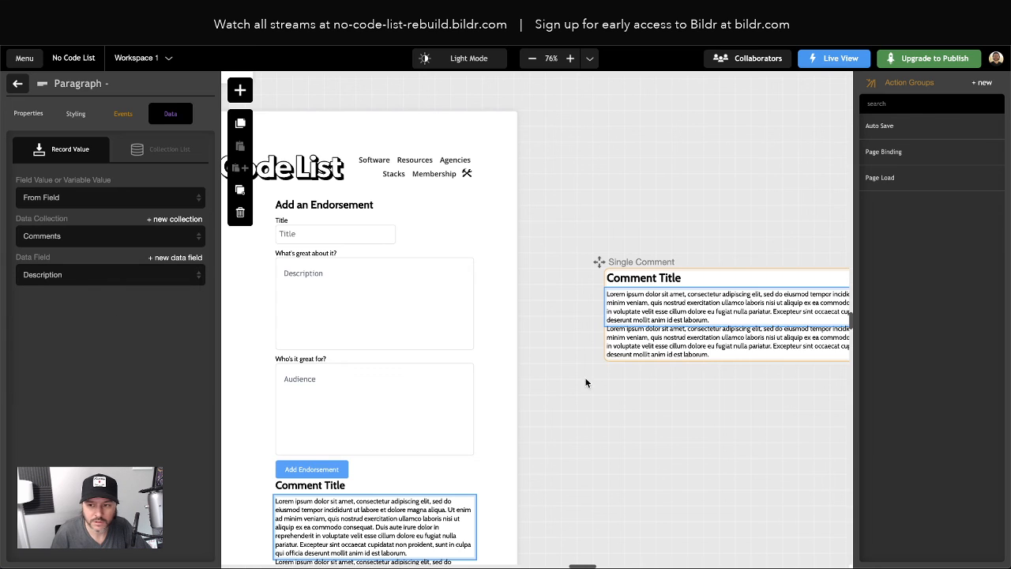
Bind the second paragraph From Field to the Comments collection's Audience field
{"action": "left_click", "coordinate": [681, 365]}
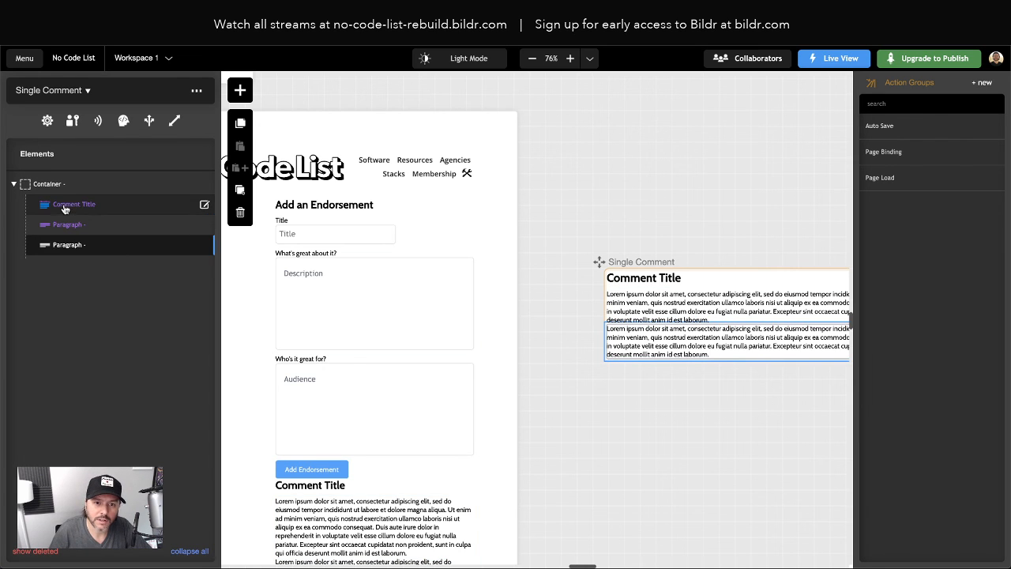
{"action": "left_click", "coordinate": [66, 245]}
{"action": "left_click", "coordinate": [70, 203]}
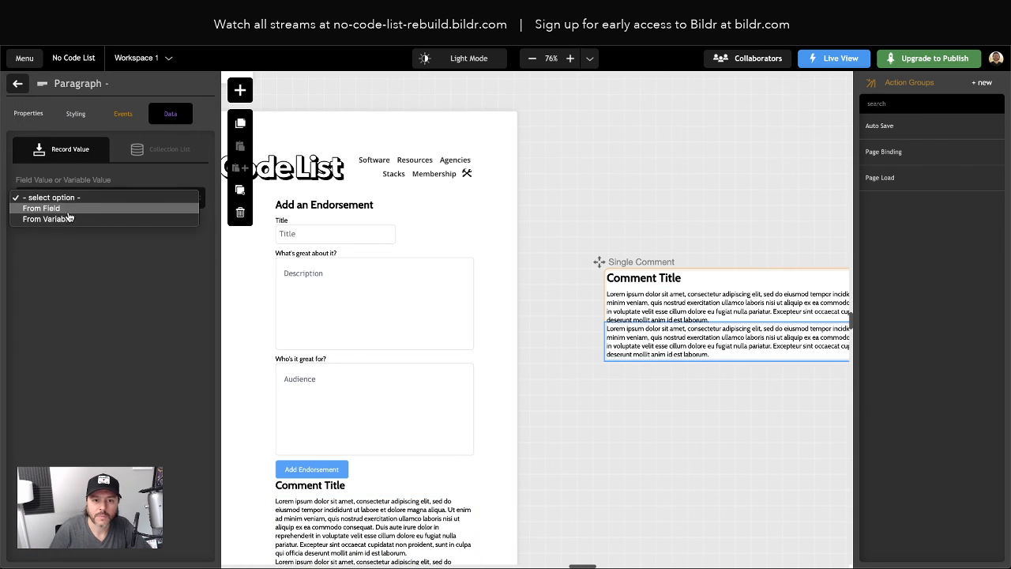
{"action": "left_click", "coordinate": [71, 208]}
{"action": "left_click", "coordinate": [74, 235]}
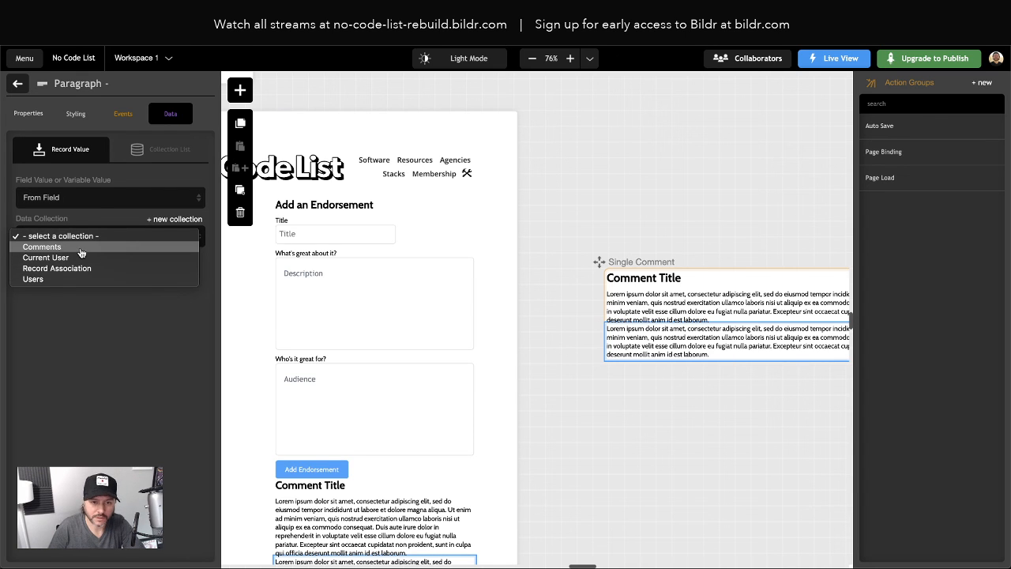
{"action": "left_click", "coordinate": [78, 247]}
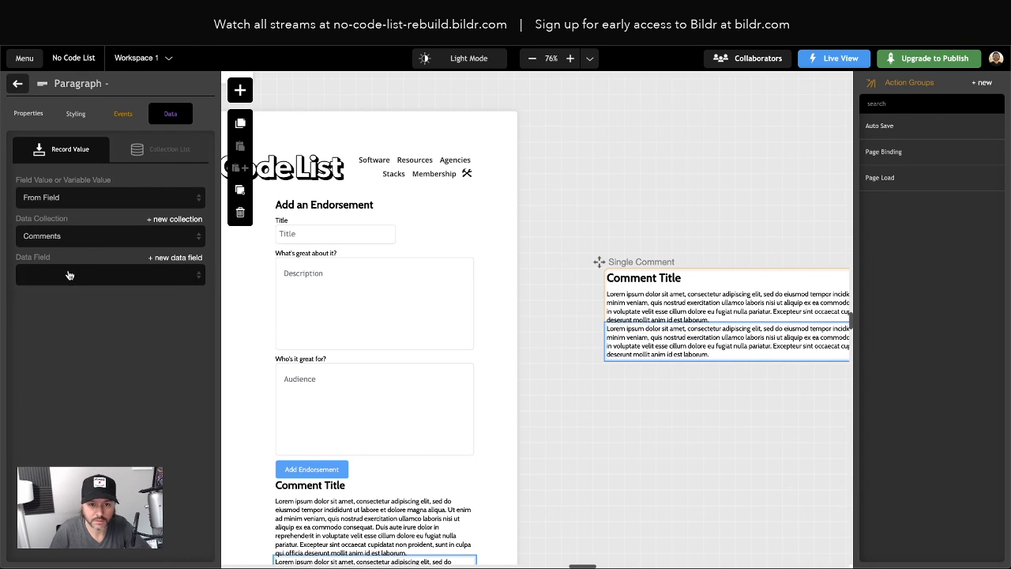
{"action": "left_click", "coordinate": [69, 275]}
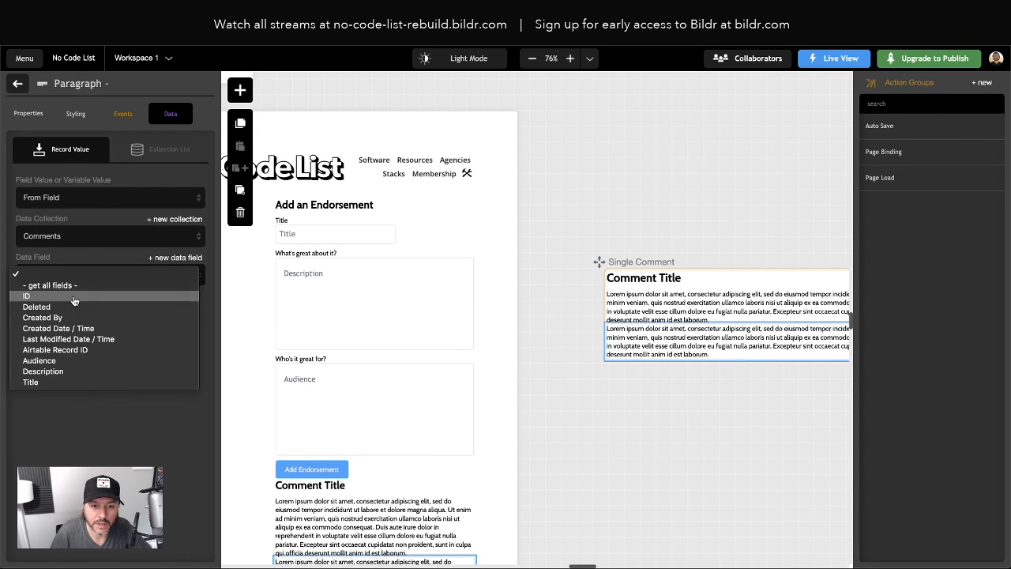
{"action": "left_click", "coordinate": [69, 362]}
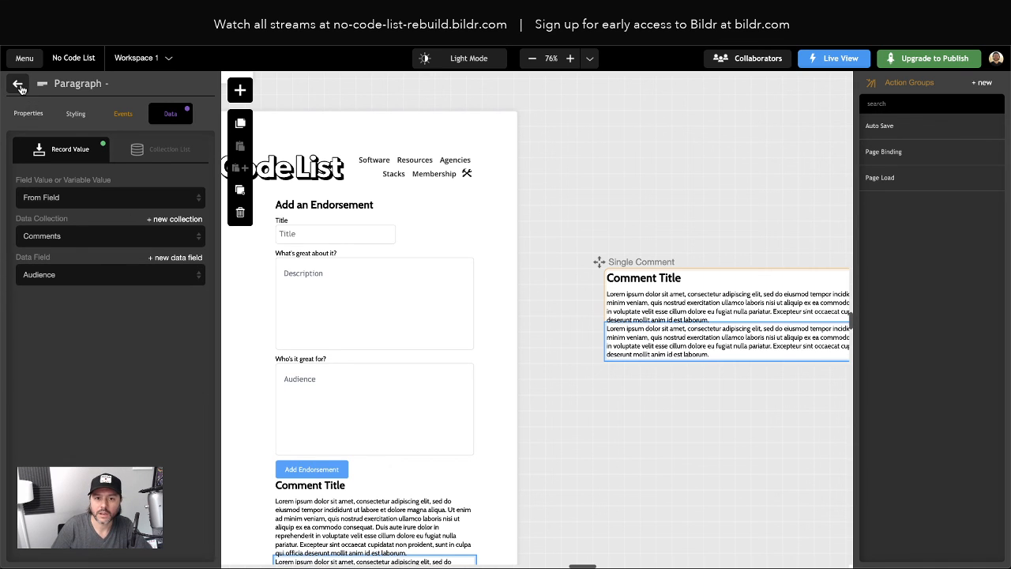
Add a Text Box at the end of Single Comment and name it DEBUG
{"action": "left_click", "coordinate": [239, 93]}
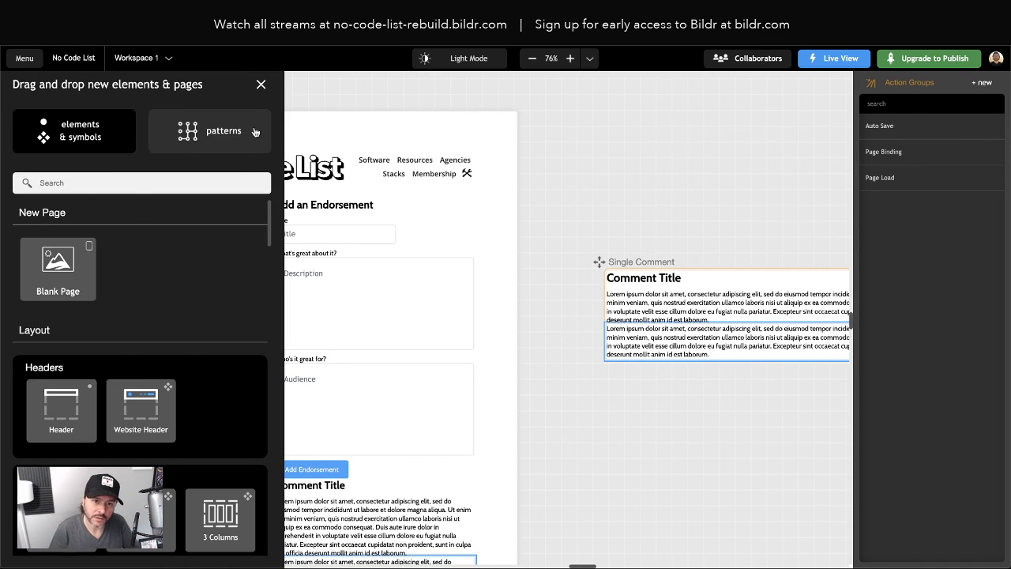
{"action": "type", "text": "text"}
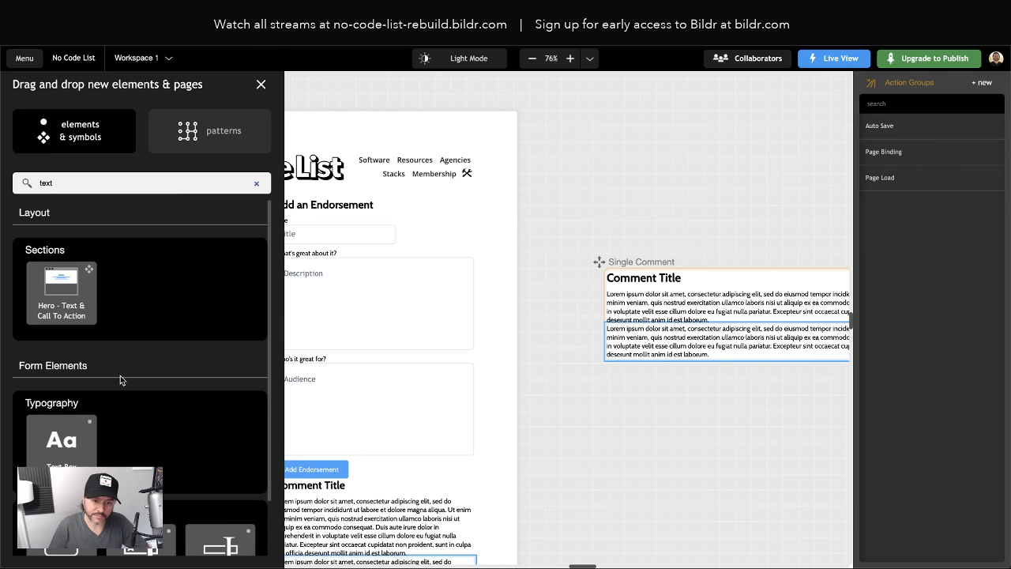
{"action": "left_click_drag", "start_coordinate": [89, 437], "coordinate": [87, 254]}
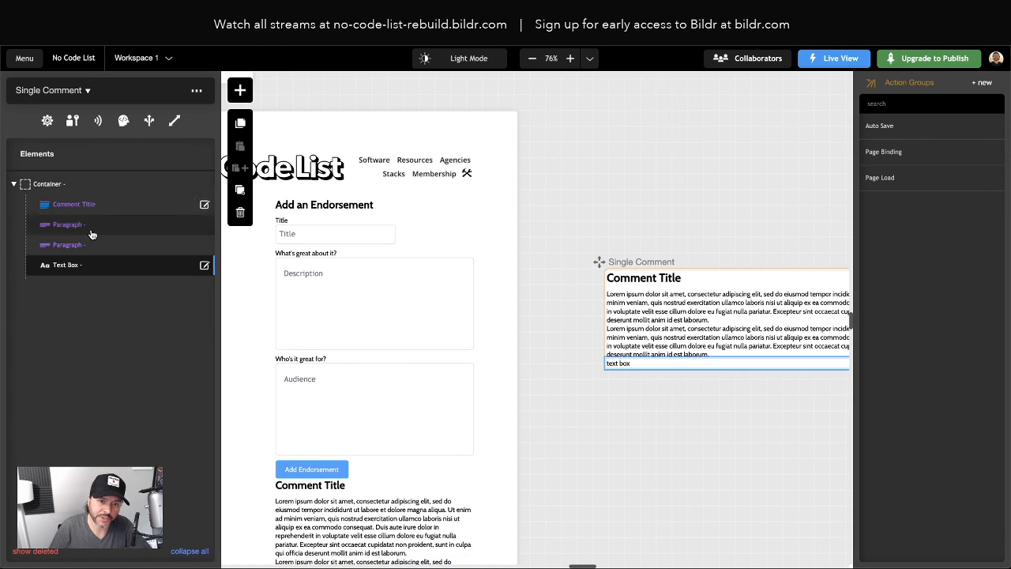
{"action": "left_click", "coordinate": [70, 267]}
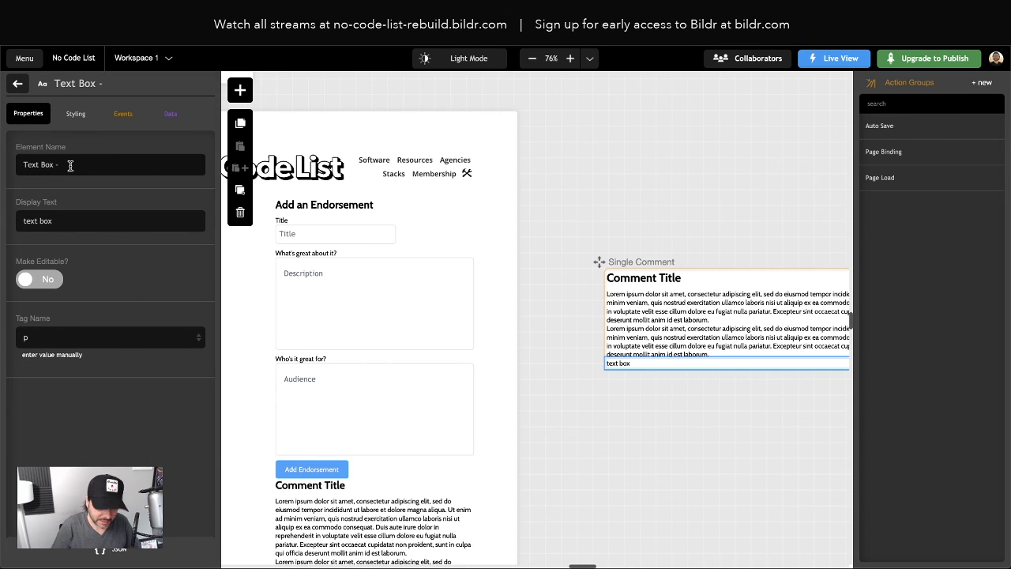
{"action": "type", "text": "DEBUG"}
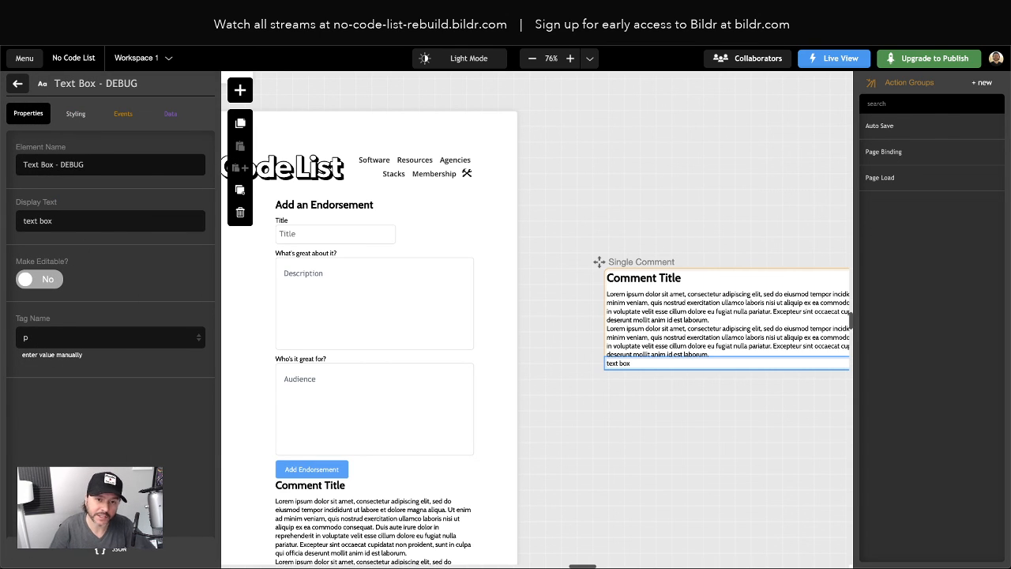
Bind the DEBUG text box From Field to Comments' Airtable Record ID, then go to the live page
{"action": "left_click", "coordinate": [170, 113]}
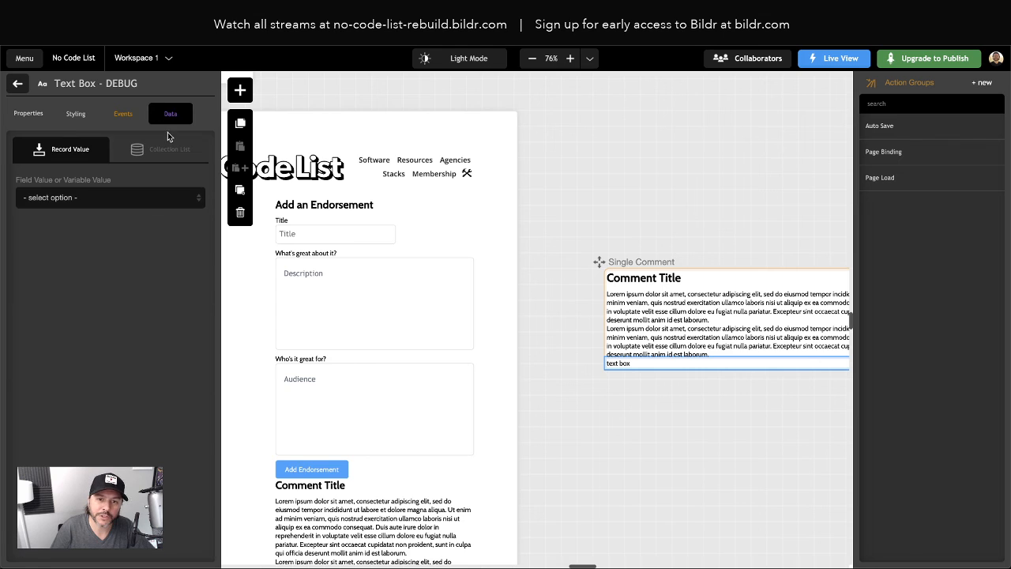
{"action": "left_click", "coordinate": [98, 197]}
{"action": "left_click", "coordinate": [43, 207]}
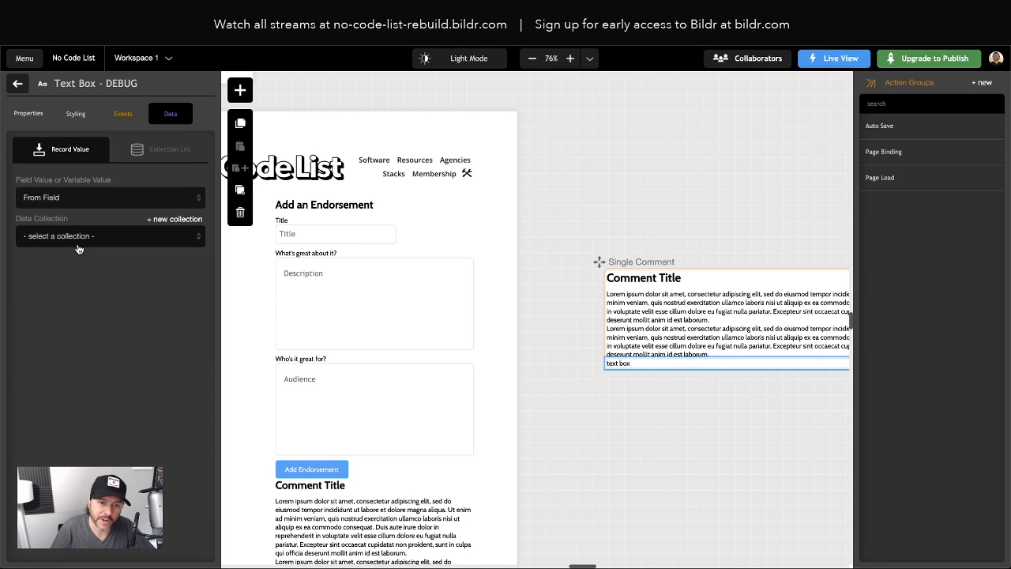
{"action": "left_click", "coordinate": [75, 237]}
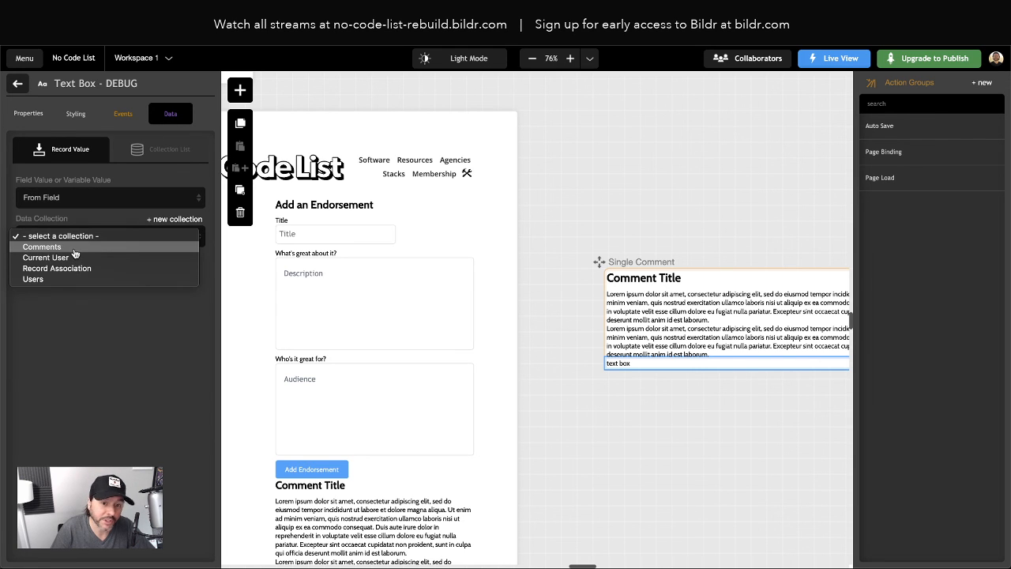
{"action": "left_click", "coordinate": [75, 249]}
{"action": "left_click", "coordinate": [85, 274]}
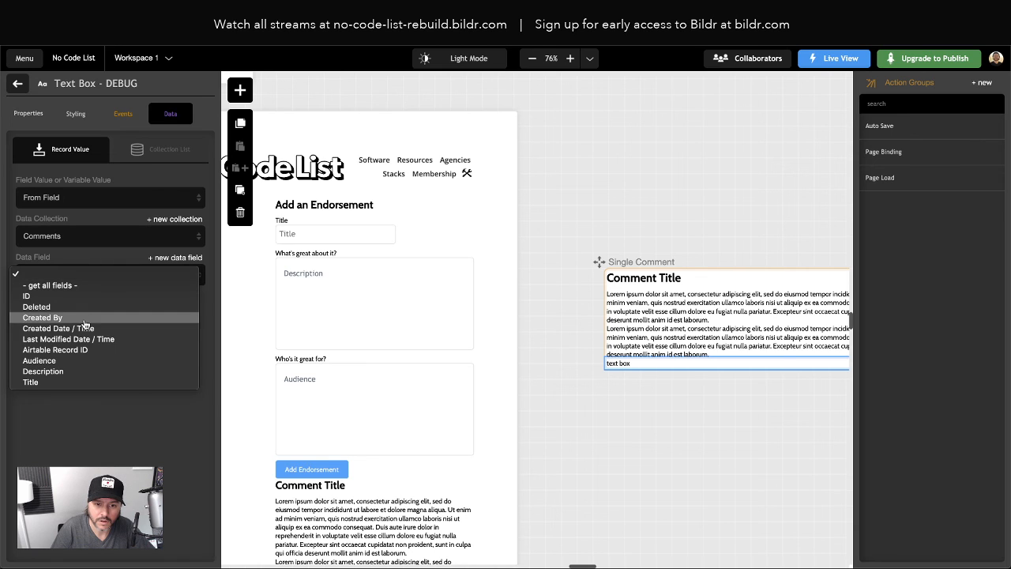
{"action": "left_click", "coordinate": [82, 351]}
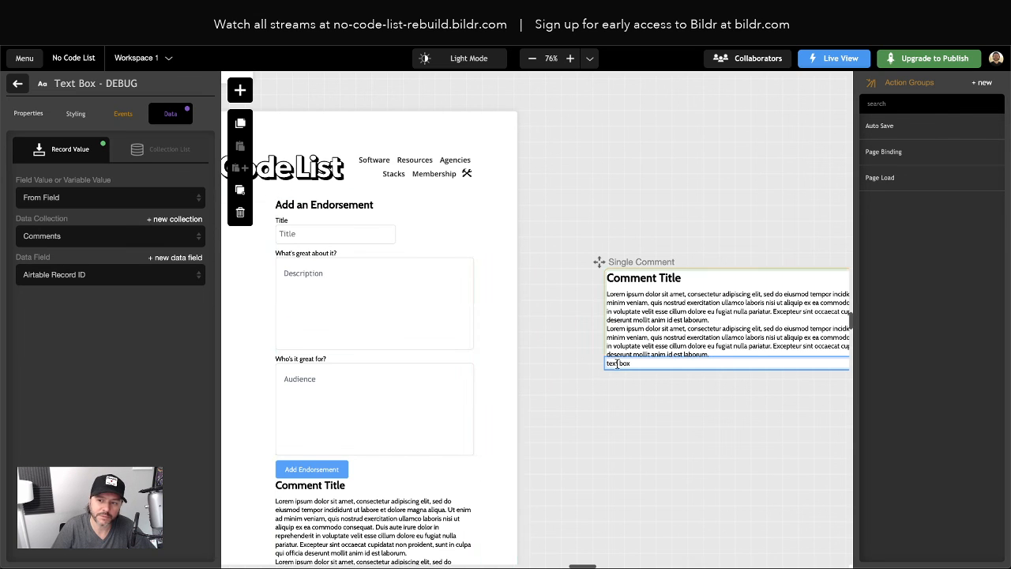
{"action": "left_click", "coordinate": [17, 84]}
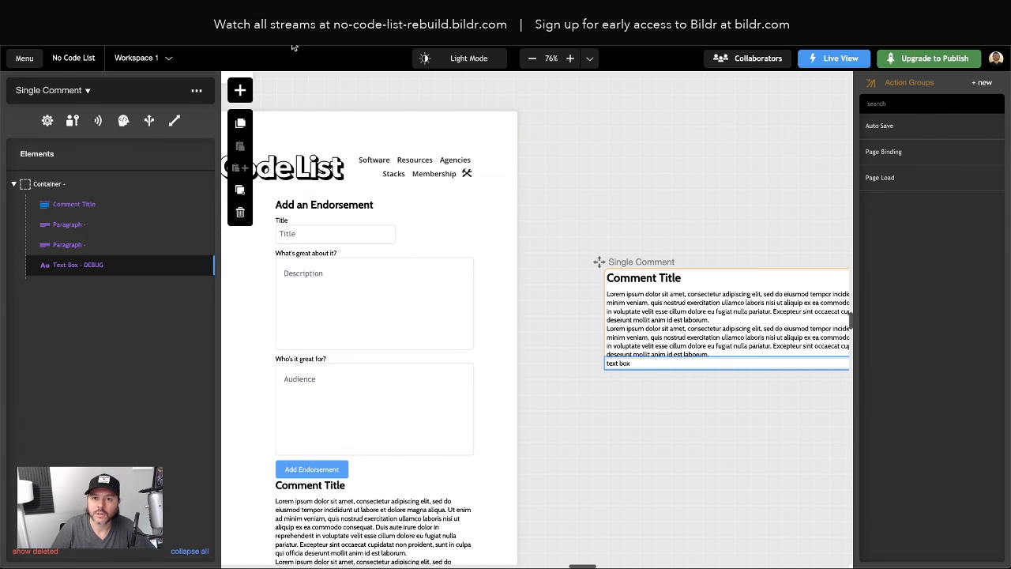
{"action": "left_click", "coordinate": [295, 17]}
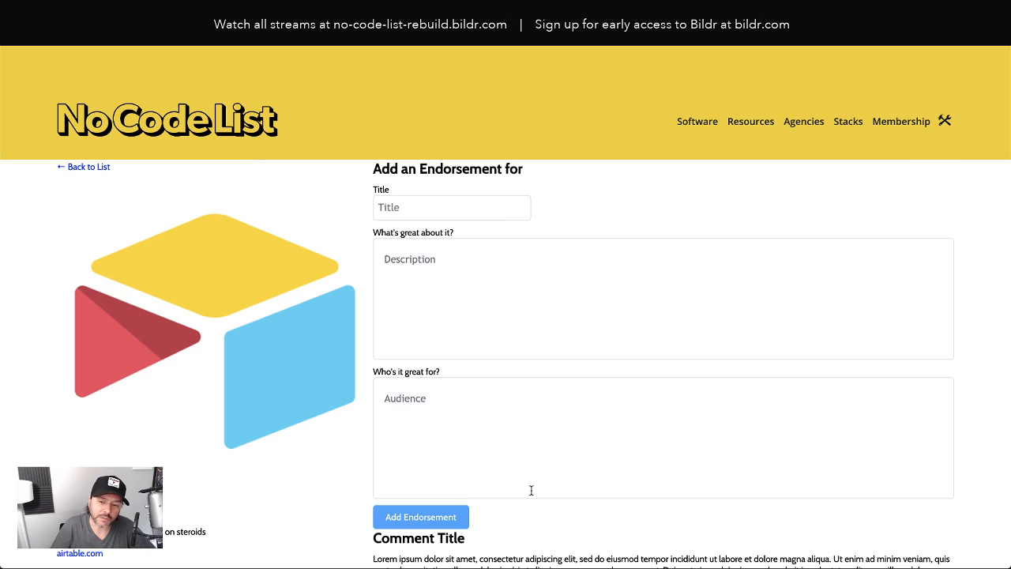
Reload the live page and verify 'Airtable Comment' with 'This is a description' appears below the form
{"action": "scroll", "coordinate": [530, 488], "scroll_direction": "down", "scroll_amount": 2}
{"action": "left_click", "coordinate": [41, 36]}
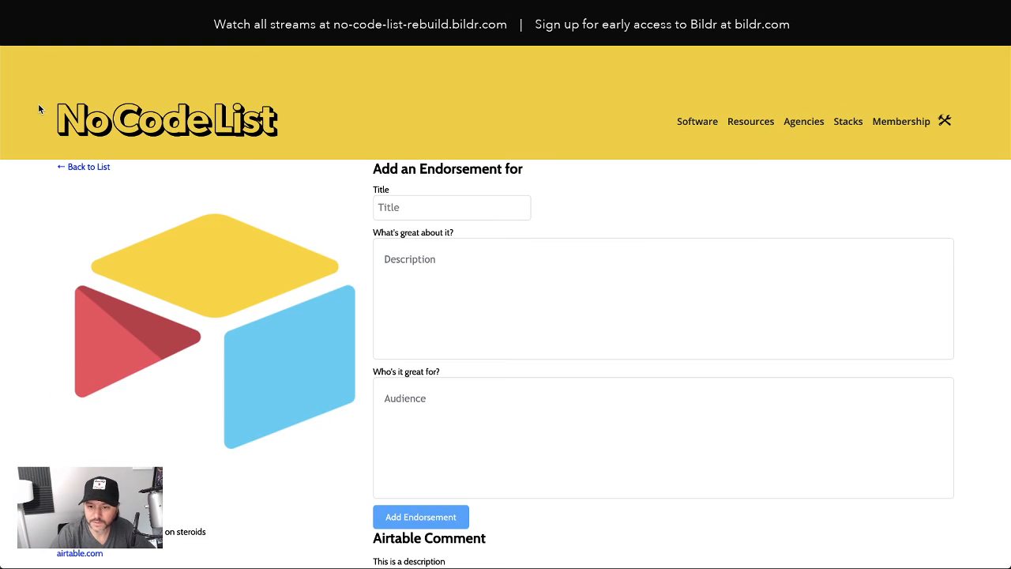
{"action": "scroll", "coordinate": [707, 384], "scroll_direction": "down", "scroll_amount": 3}
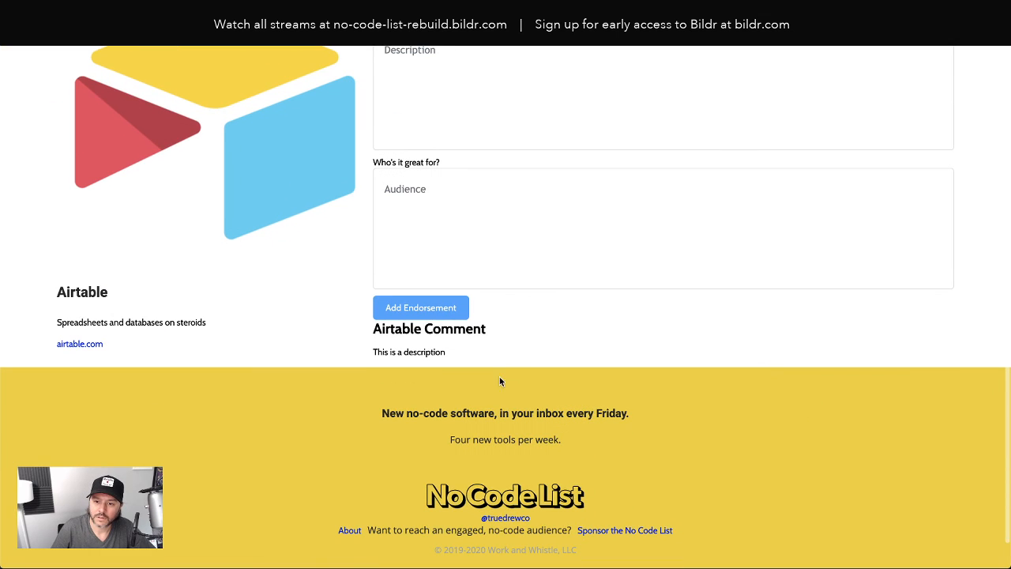
{"action": "left_click_drag", "start_coordinate": [391, 352], "coordinate": [451, 352]}
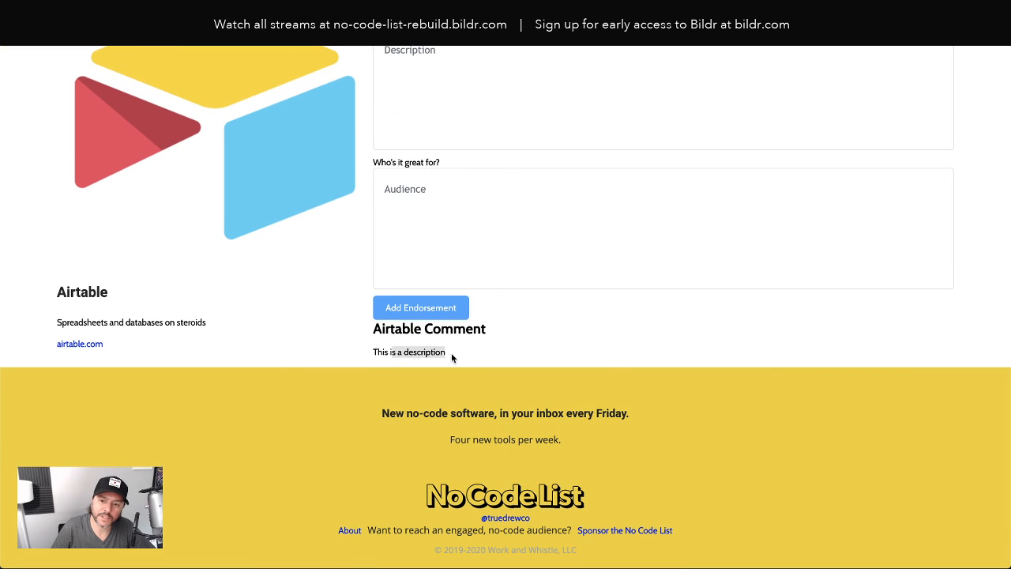
{"action": "scroll", "coordinate": [585, 363], "scroll_direction": "down", "scroll_amount": 1}
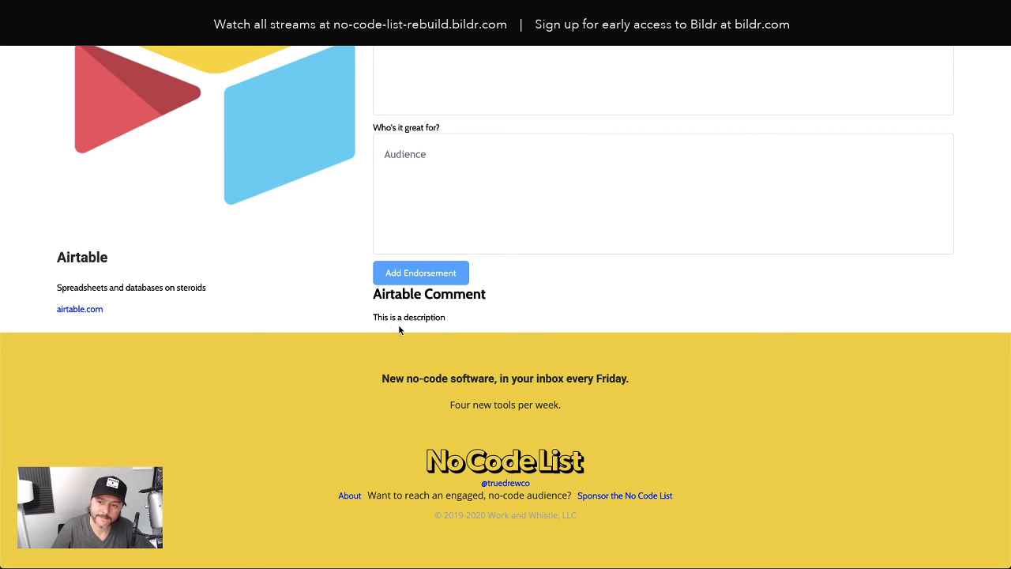
{"action": "scroll", "coordinate": [482, 341], "scroll_direction": "up", "scroll_amount": 3}
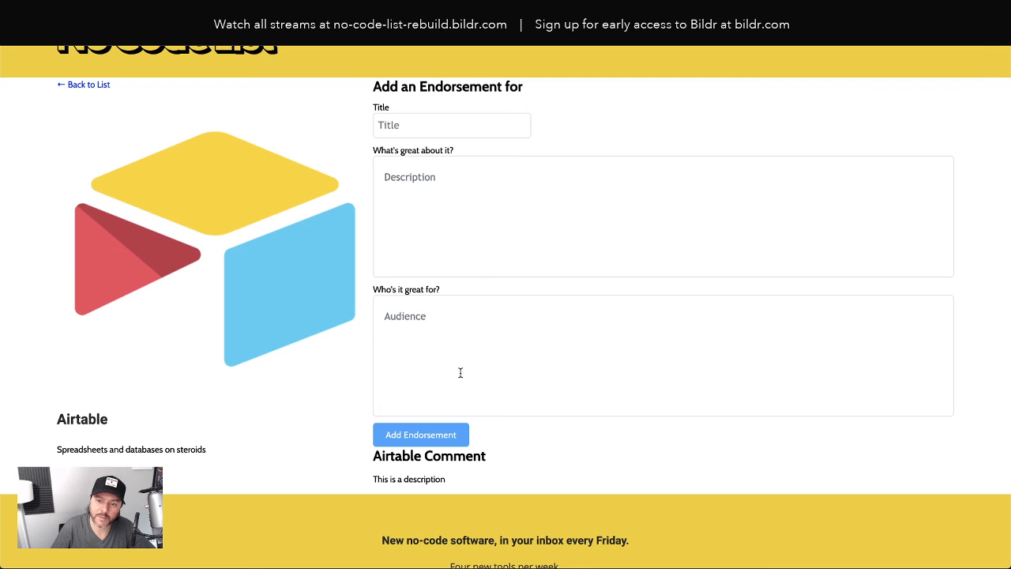
{"action": "left_click", "coordinate": [417, 331]}
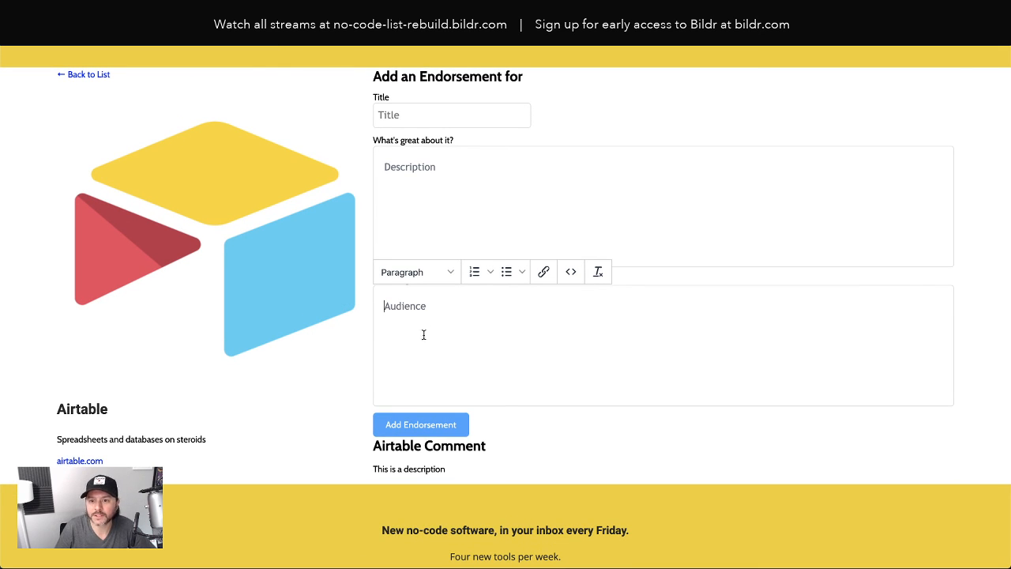
{"action": "left_click", "coordinate": [425, 222]}
{"action": "left_click", "coordinate": [461, 320]}
{"action": "left_click", "coordinate": [454, 218]}
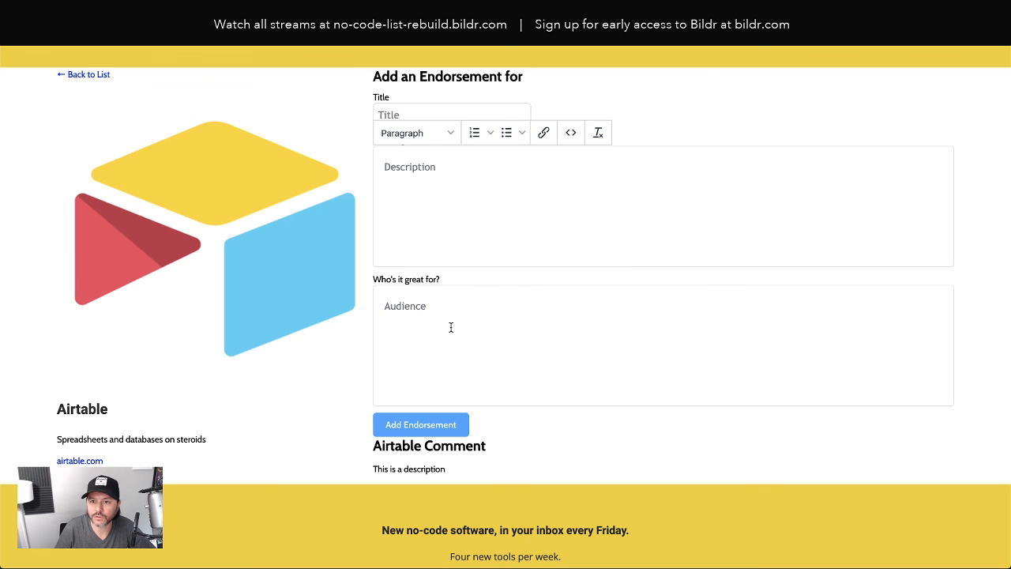
{"action": "left_click", "coordinate": [452, 328]}
{"action": "left_click", "coordinate": [438, 218]}
{"action": "left_click", "coordinate": [447, 323]}
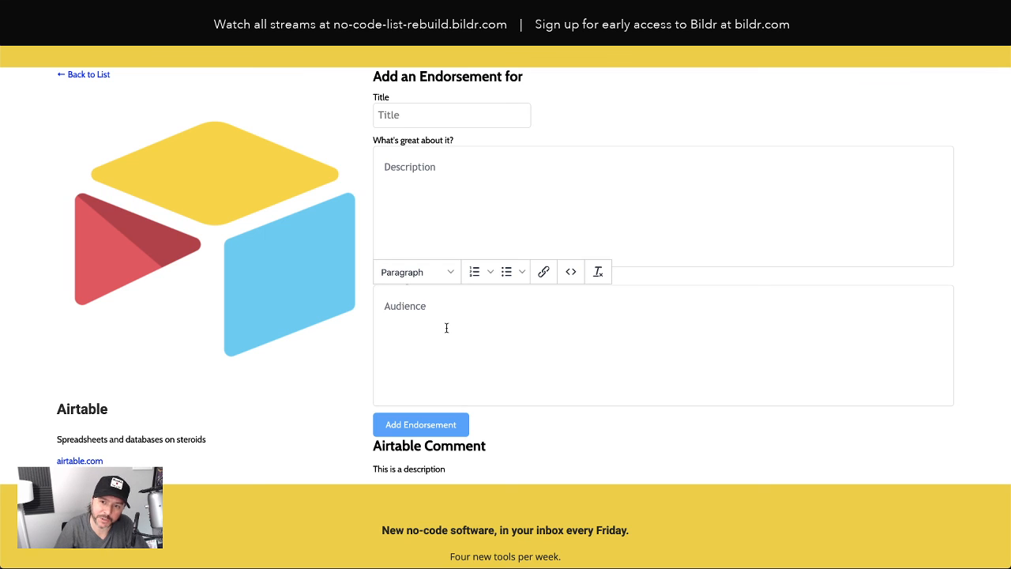
{"action": "left_click", "coordinate": [416, 227]}
{"action": "left_click", "coordinate": [422, 322]}
{"action": "left_click", "coordinate": [427, 216]}
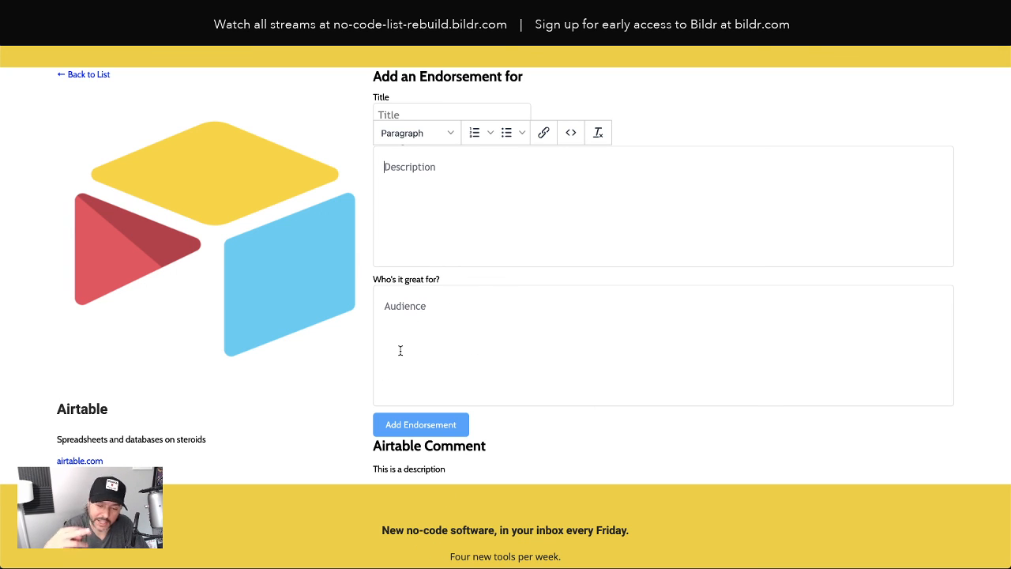
{"action": "scroll", "coordinate": [330, 365], "scroll_direction": "down", "scroll_amount": 1}
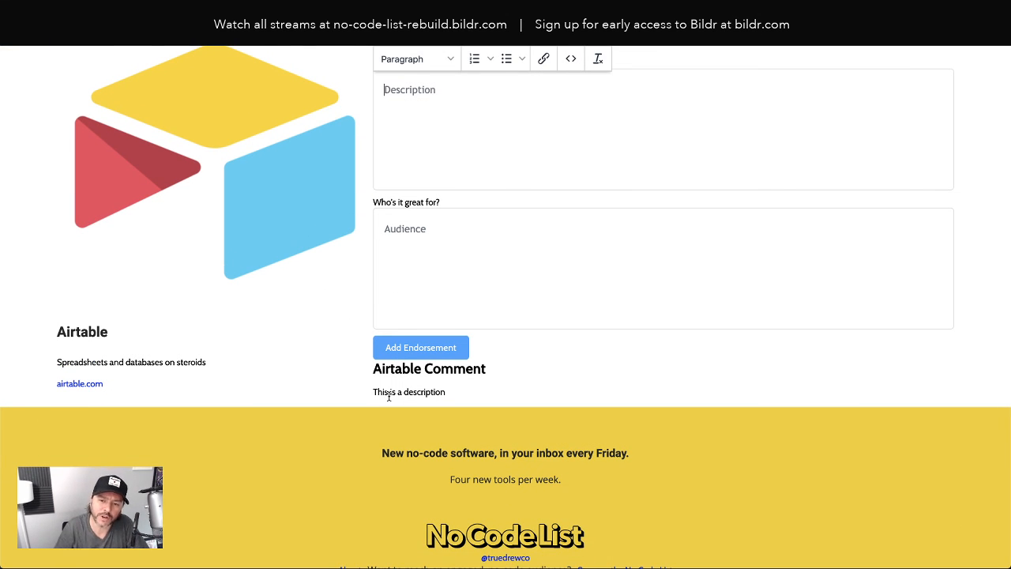
Inspect the comment and expand its li and div to reveal the description text and empty debug paragraph
{"action": "right_click", "coordinate": [379, 401]}
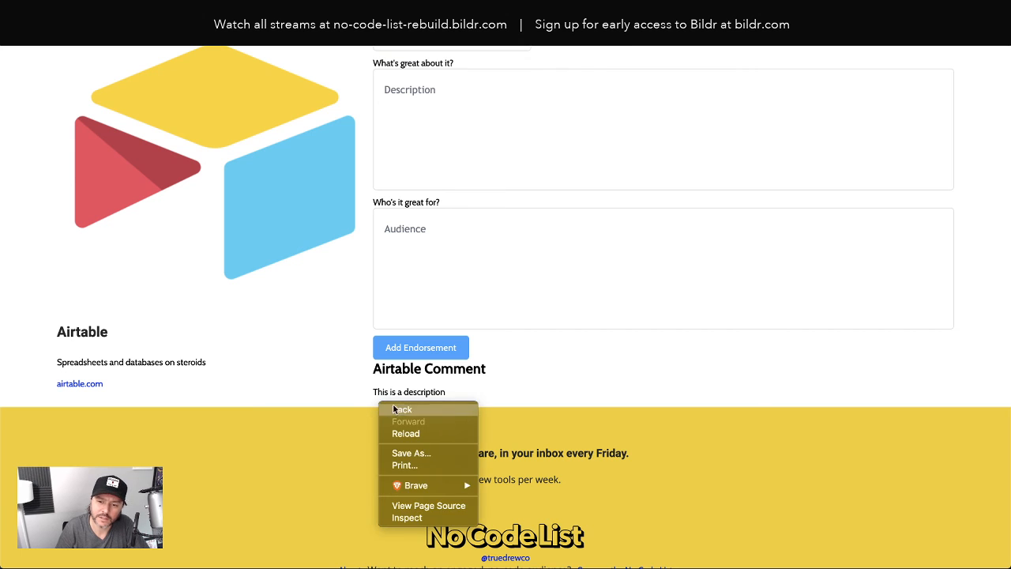
{"action": "left_click", "coordinate": [410, 514]}
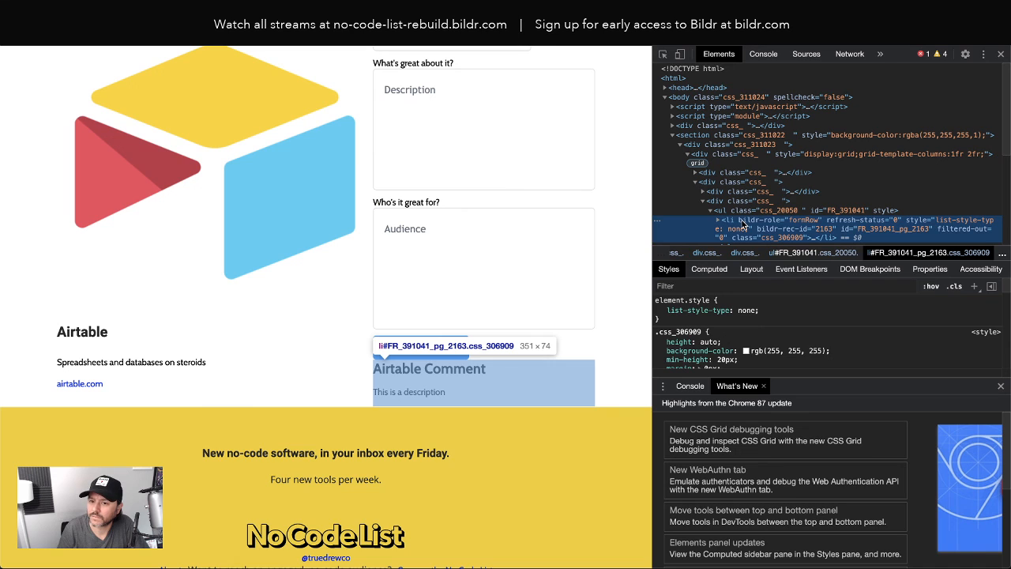
{"action": "scroll", "coordinate": [743, 225], "scroll_direction": "down", "scroll_amount": 2}
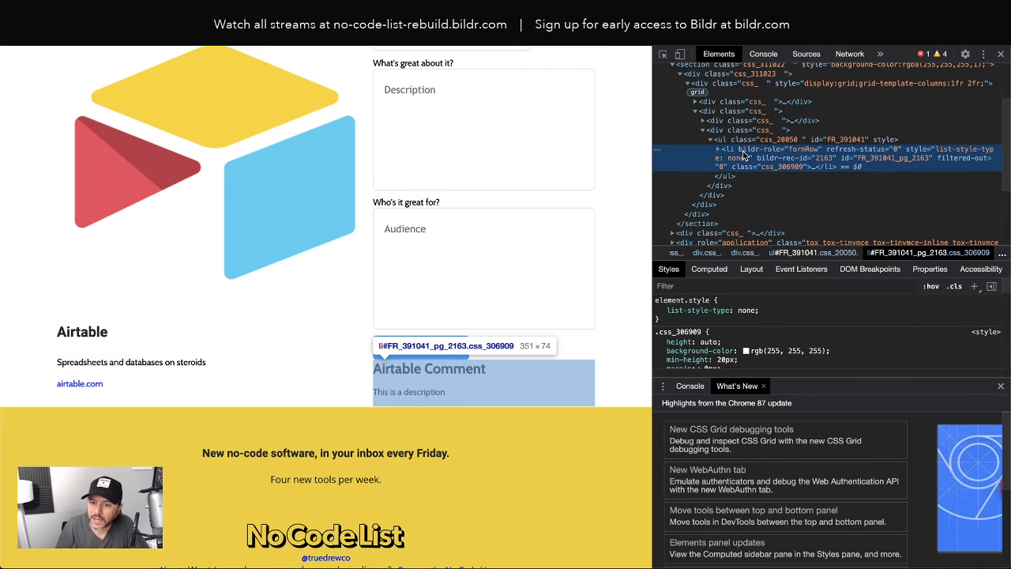
{"action": "left_click", "coordinate": [718, 150]}
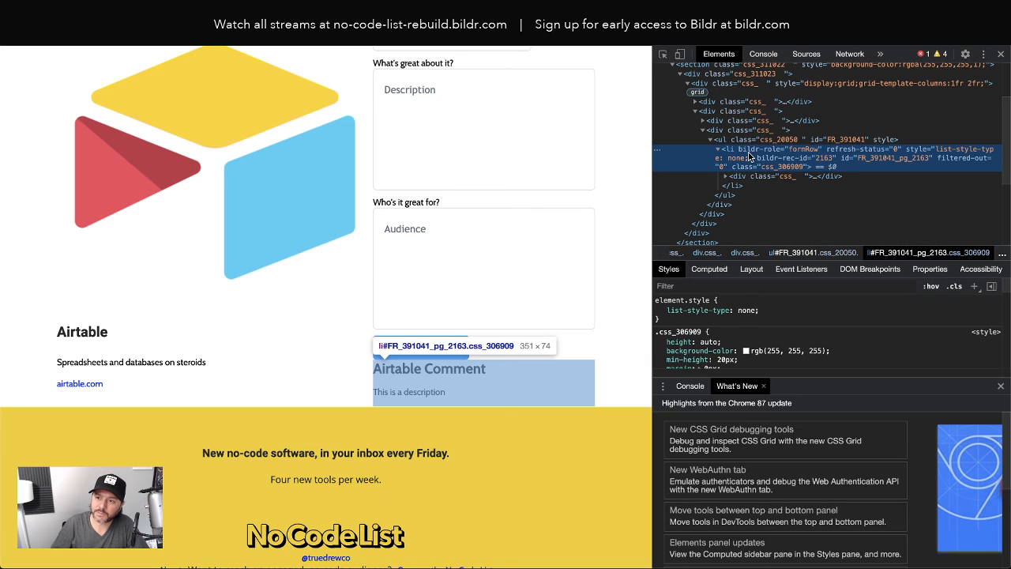
{"action": "left_click", "coordinate": [726, 177]}
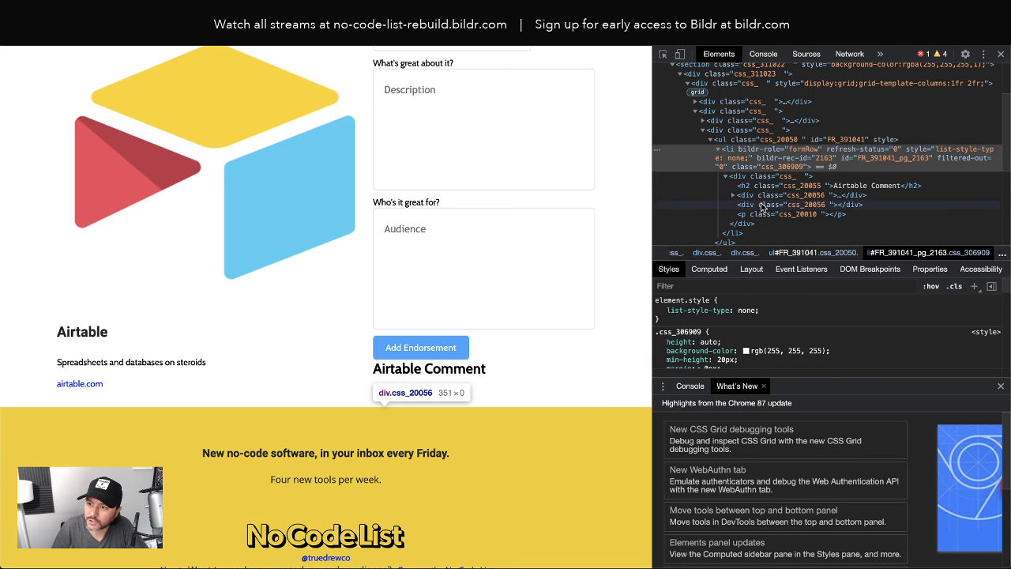
{"action": "left_click", "coordinate": [760, 214]}
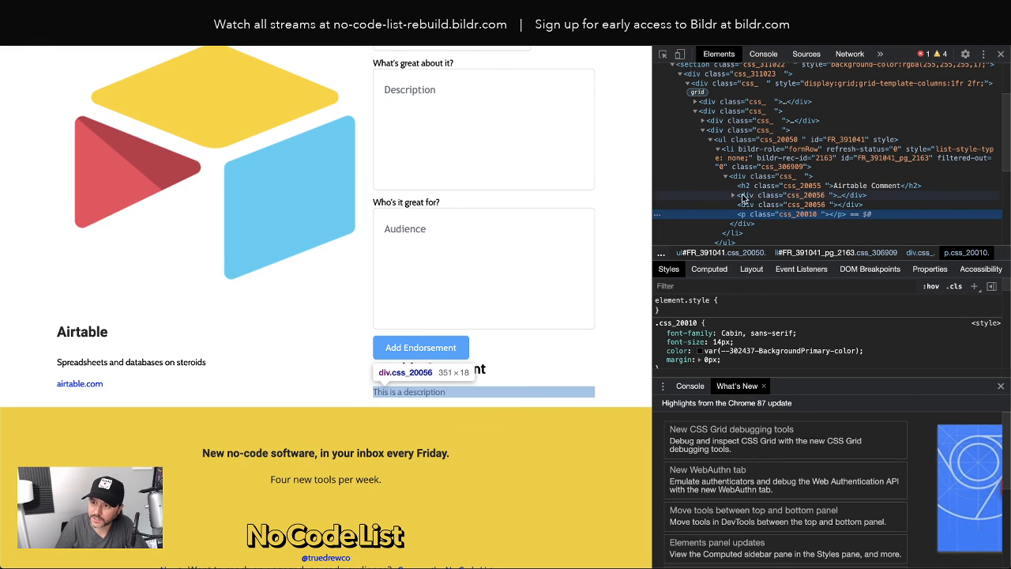
{"action": "left_click", "coordinate": [755, 198]}
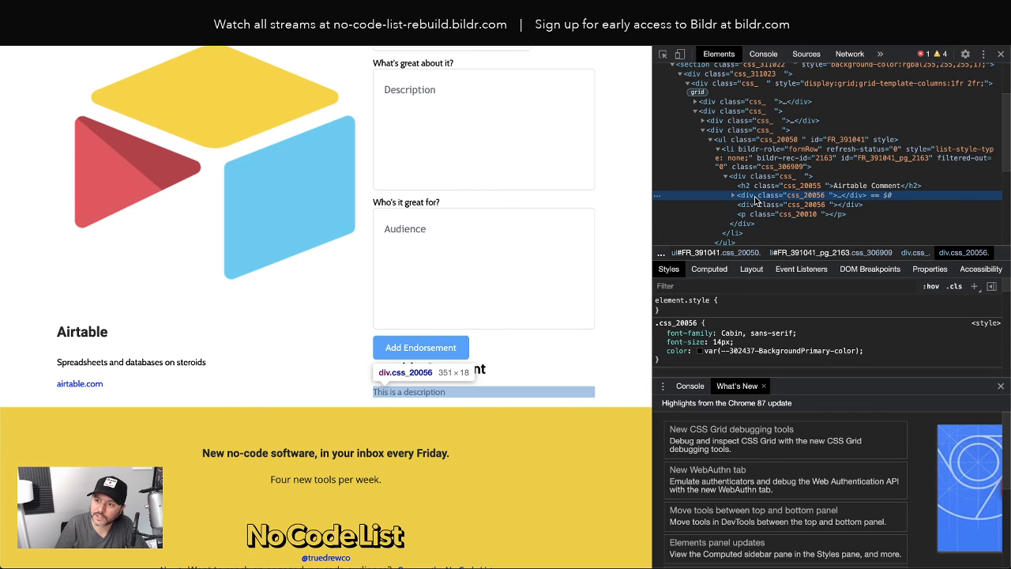
{"action": "left_click", "coordinate": [734, 196]}
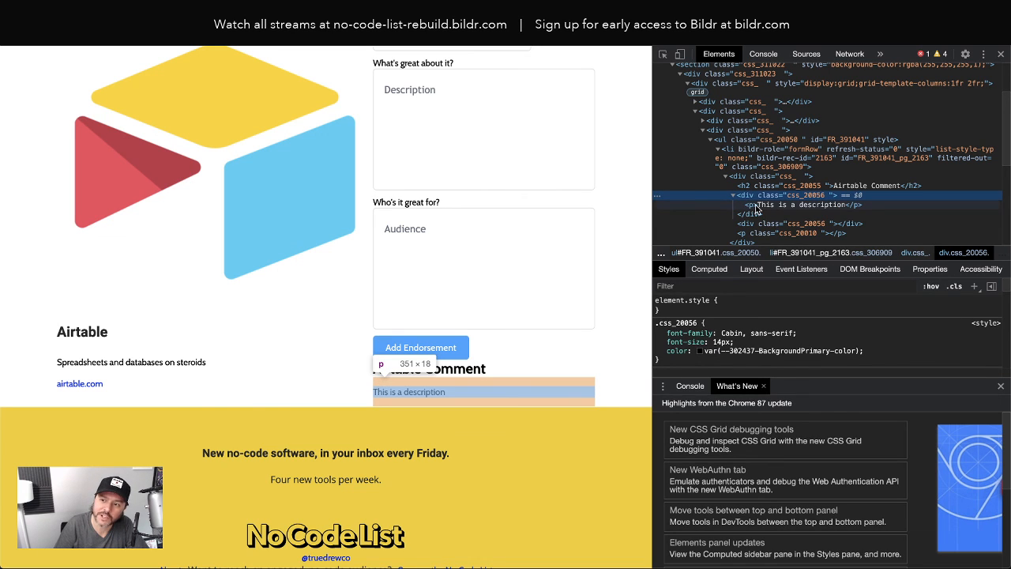
{"action": "left_click", "coordinate": [754, 234]}
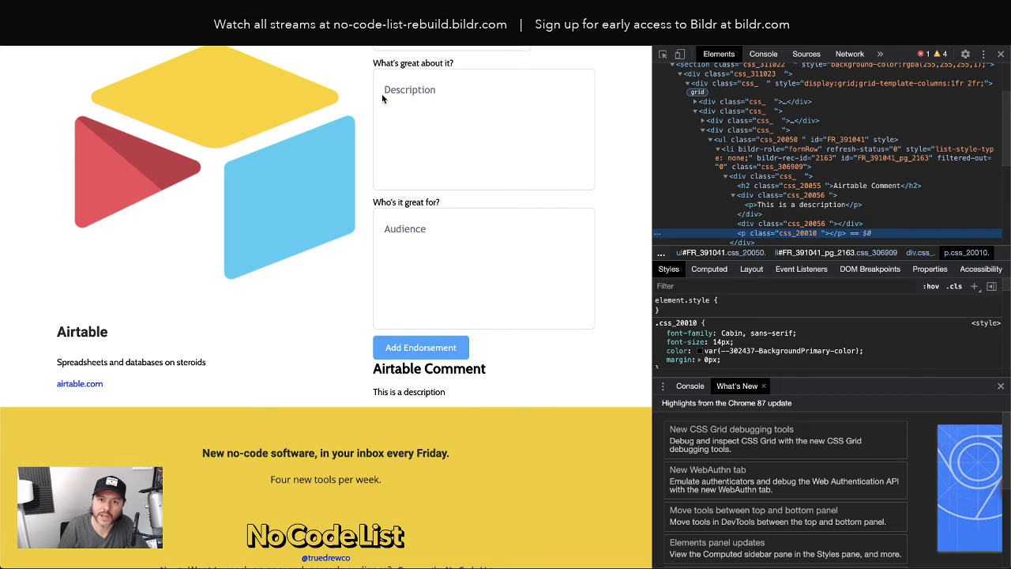
{"action": "left_click", "coordinate": [134, 24]}
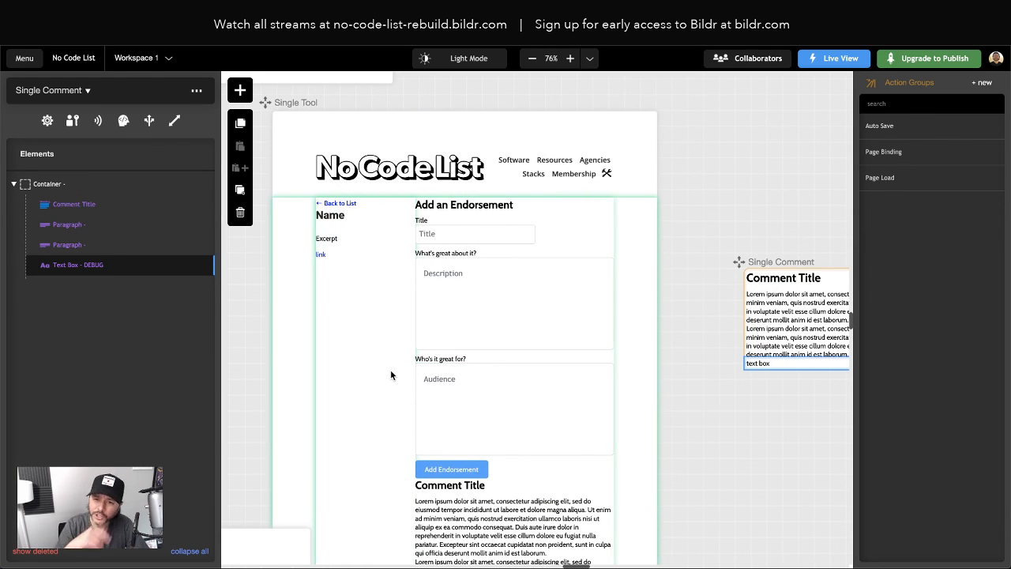
{"action": "left_click", "coordinate": [316, 24]}
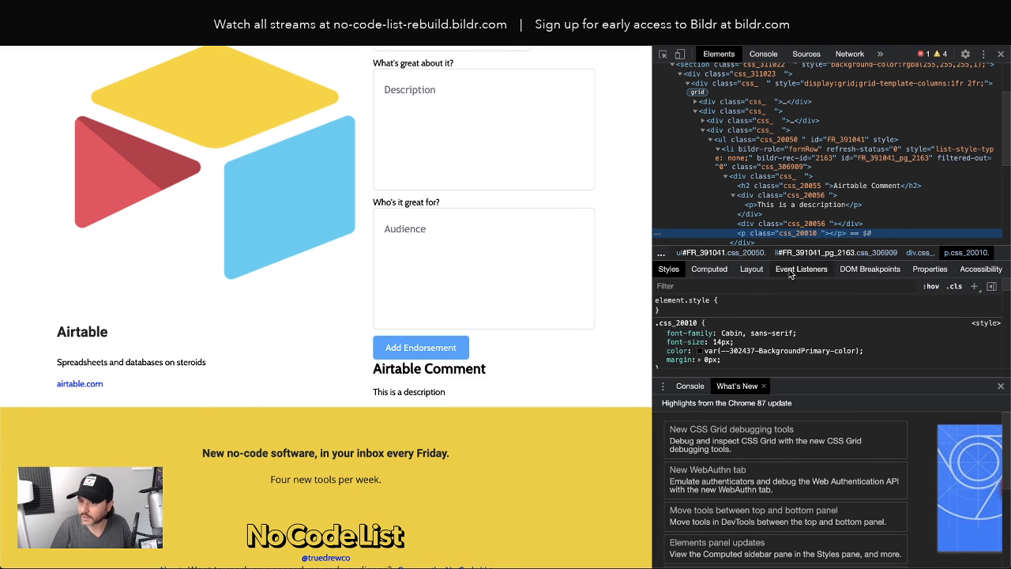
Run brwFormRoot._vars in the DevTools console
{"action": "left_click", "coordinate": [765, 387]}
{"action": "left_click", "coordinate": [700, 553]}
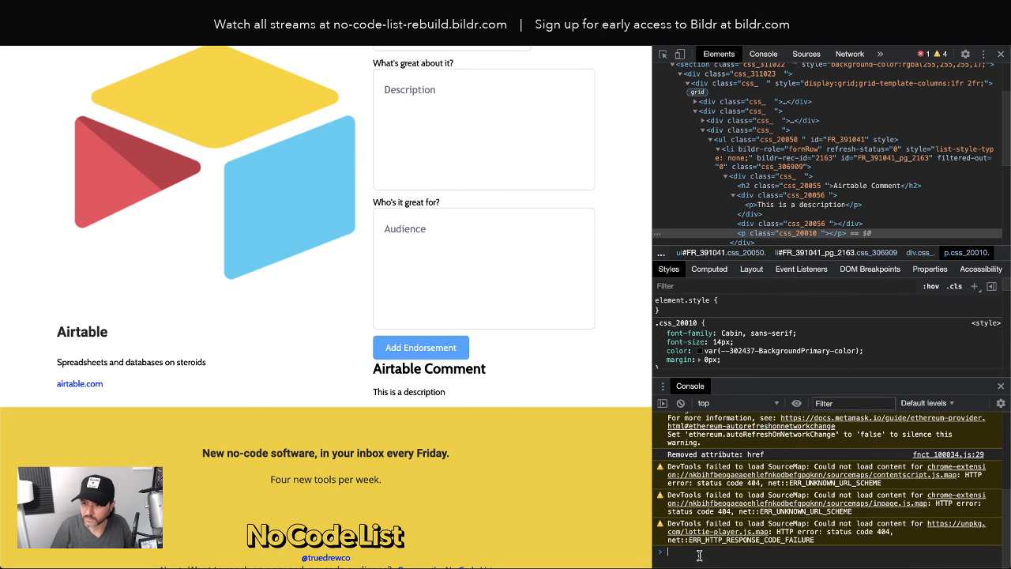
{"action": "type", "text": "brwFormRoot."}
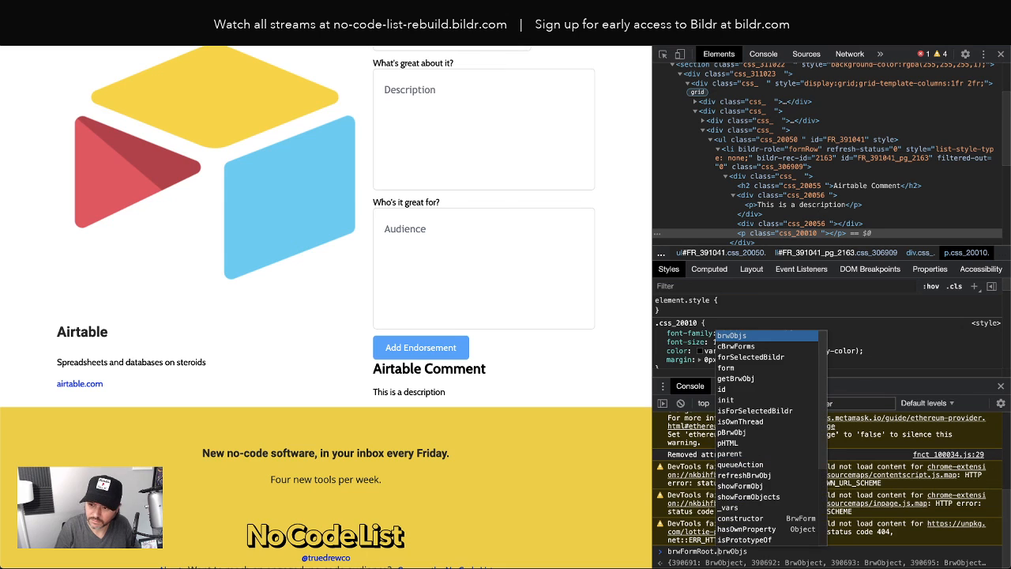
{"action": "type", "text": "b"}
{"action": "key", "text": "Tab"}
{"action": "type", "text": "._va"}
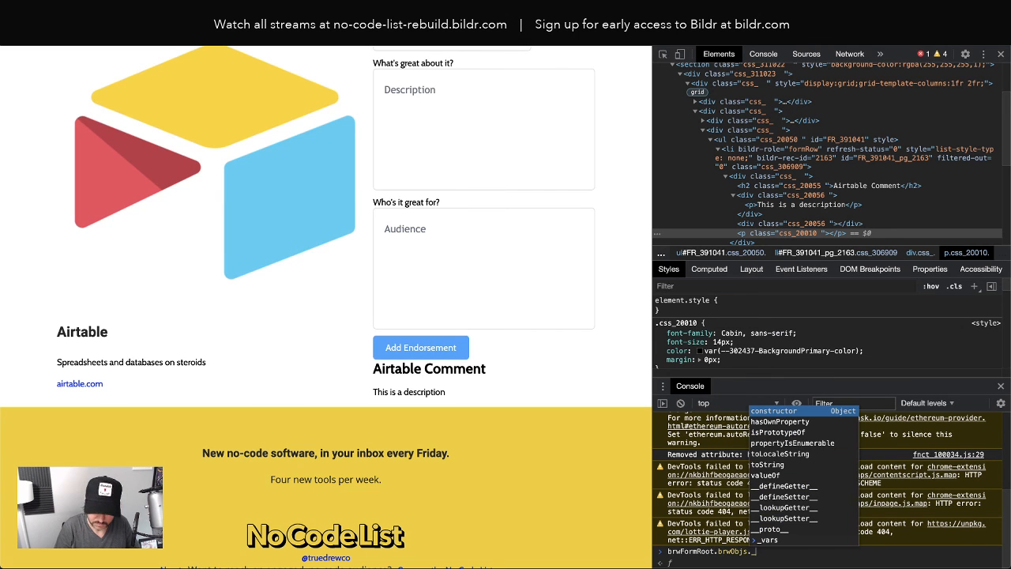
{"action": "key", "text": "BackSpace"}
{"action": "key", "text": "BackSpace"}
{"action": "key", "text": "BackSpace"}
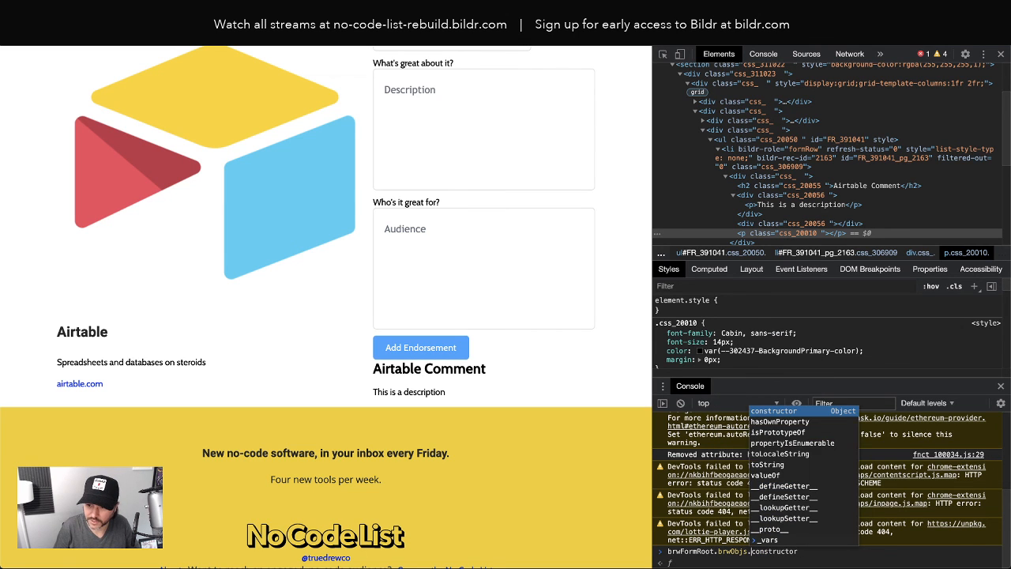
{"action": "key", "text": "BackSpace"}
{"action": "key", "text": "BackSpace"}
{"action": "key", "text": "BackSpace"}
{"action": "key", "text": "BackSpace"}
{"action": "key", "text": "BackSpace"}
{"action": "key", "text": "BackSpace"}
{"action": "key", "text": "BackSpace"}
{"action": "key", "text": "BackSpace"}
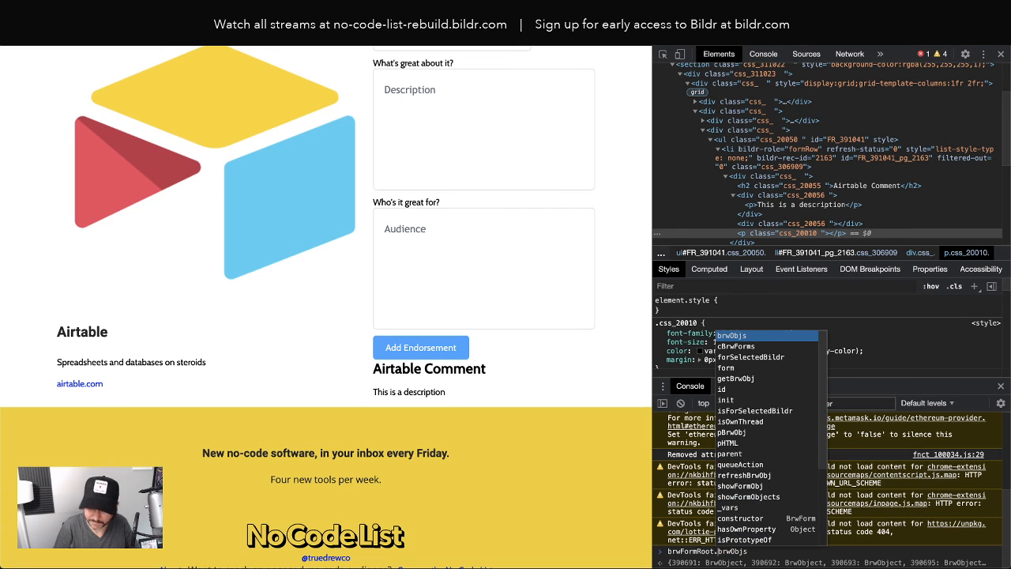
{"action": "type", "text": "_vars"}
{"action": "key", "text": "Return"}
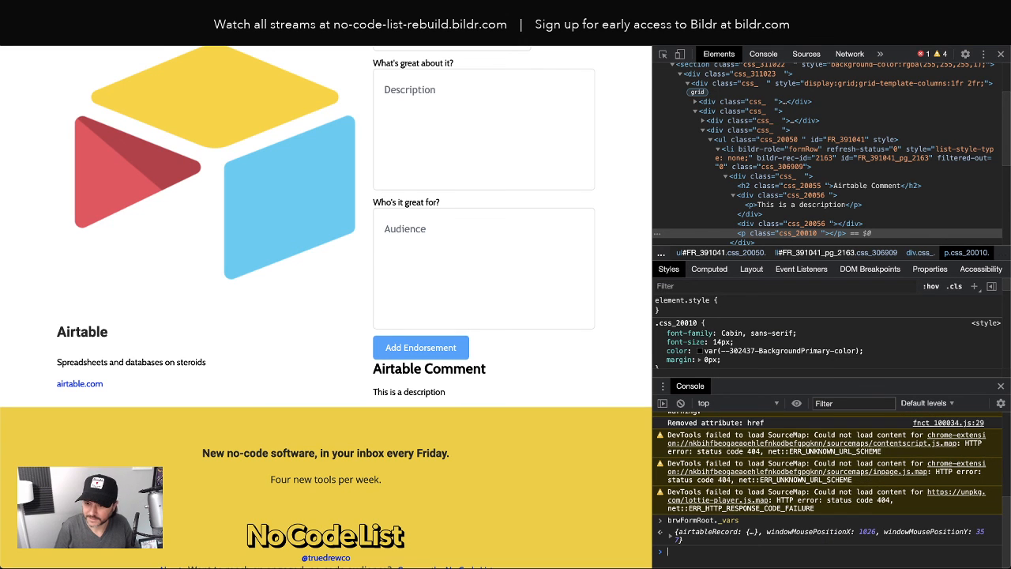
Expand the result and its airtableRecord entry to review fields like id and Total Comments
{"action": "left_click", "coordinate": [671, 532]}
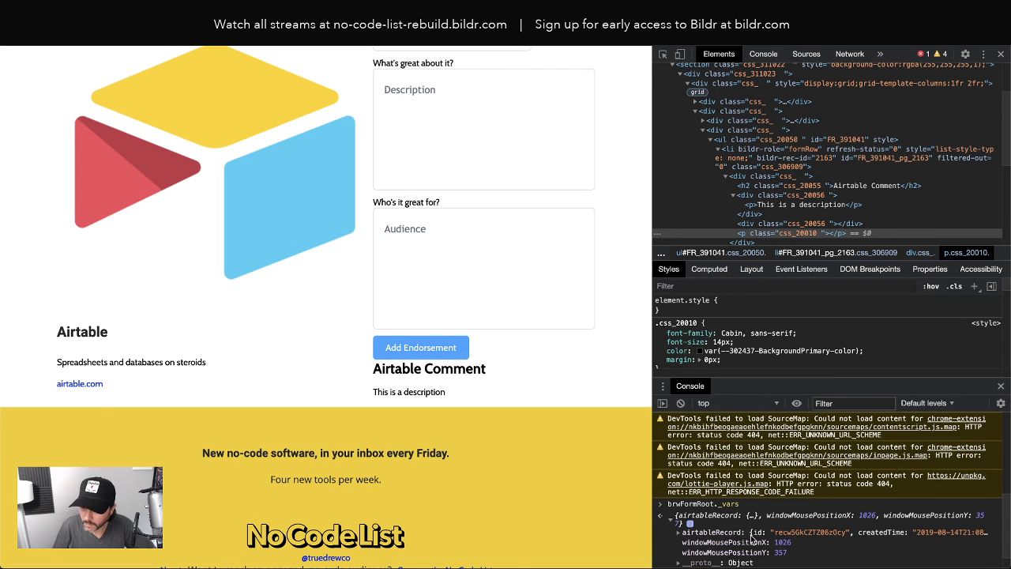
{"action": "left_click", "coordinate": [678, 533]}
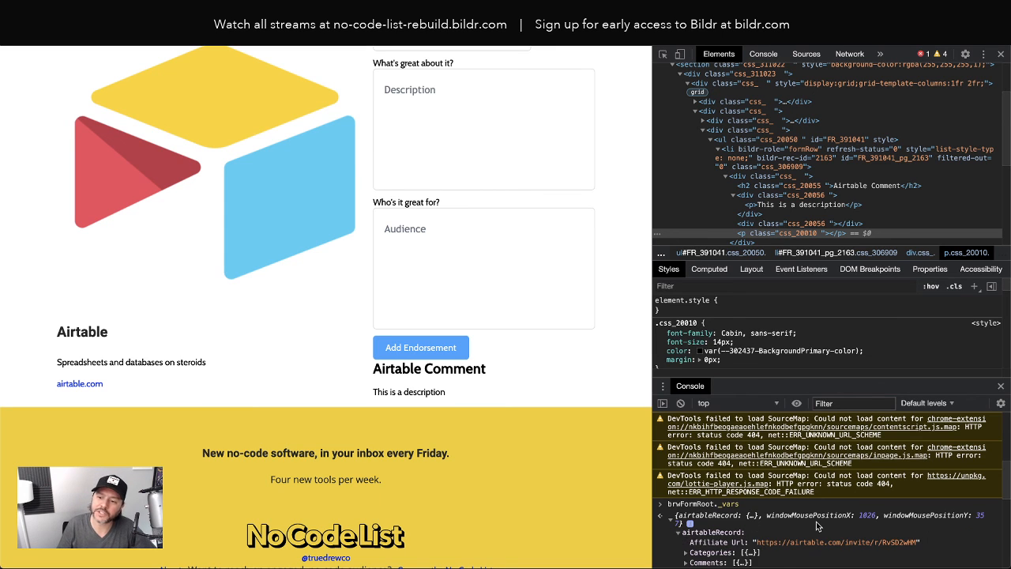
{"action": "scroll", "coordinate": [818, 525], "scroll_direction": "down", "scroll_amount": 1}
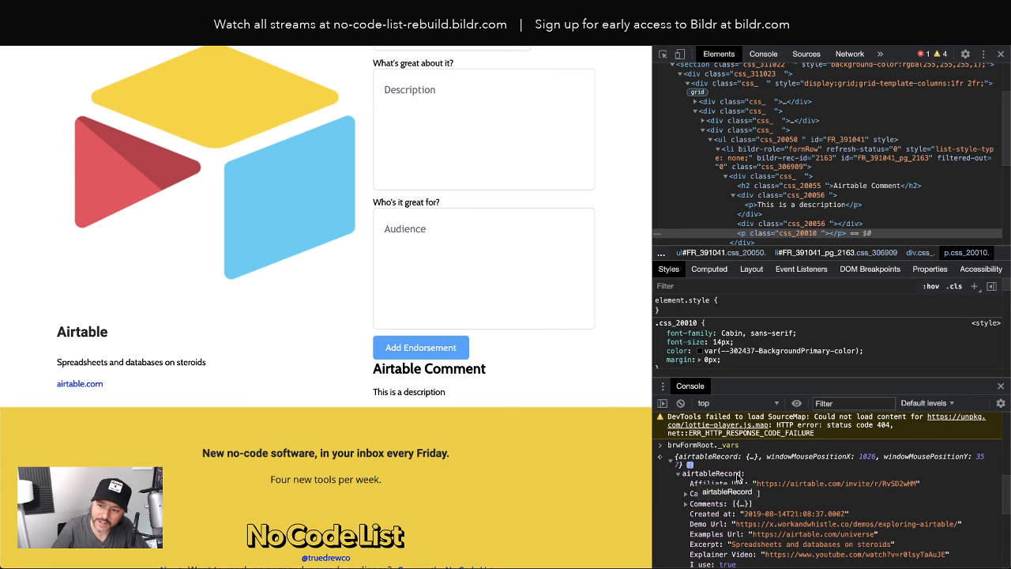
{"action": "scroll", "coordinate": [713, 537], "scroll_direction": "down", "scroll_amount": 2}
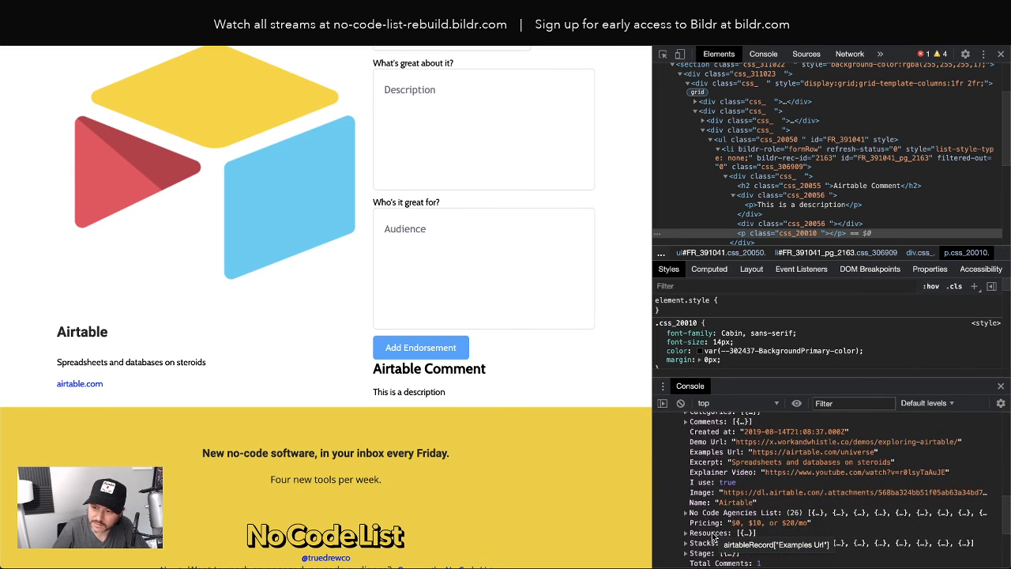
{"action": "scroll", "coordinate": [715, 537], "scroll_direction": "up", "scroll_amount": 3}
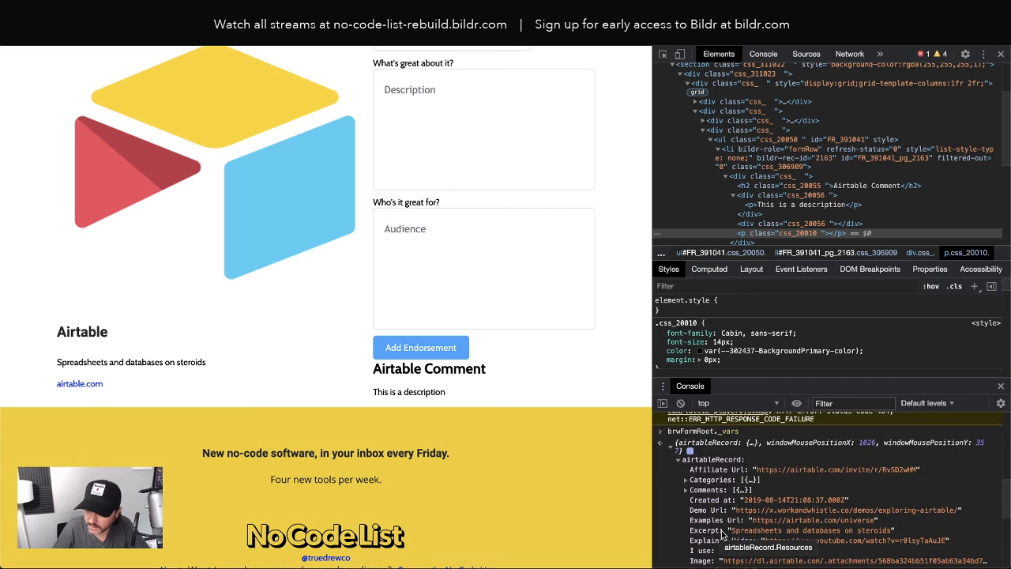
{"action": "scroll", "coordinate": [720, 535], "scroll_direction": "down", "scroll_amount": 3}
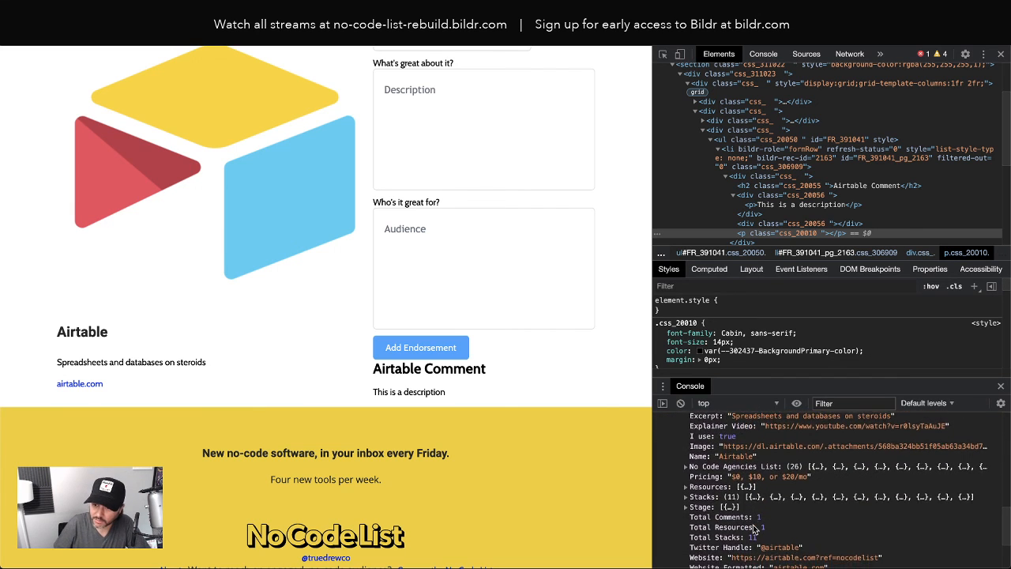
{"action": "scroll", "coordinate": [754, 528], "scroll_direction": "down", "scroll_amount": 3}
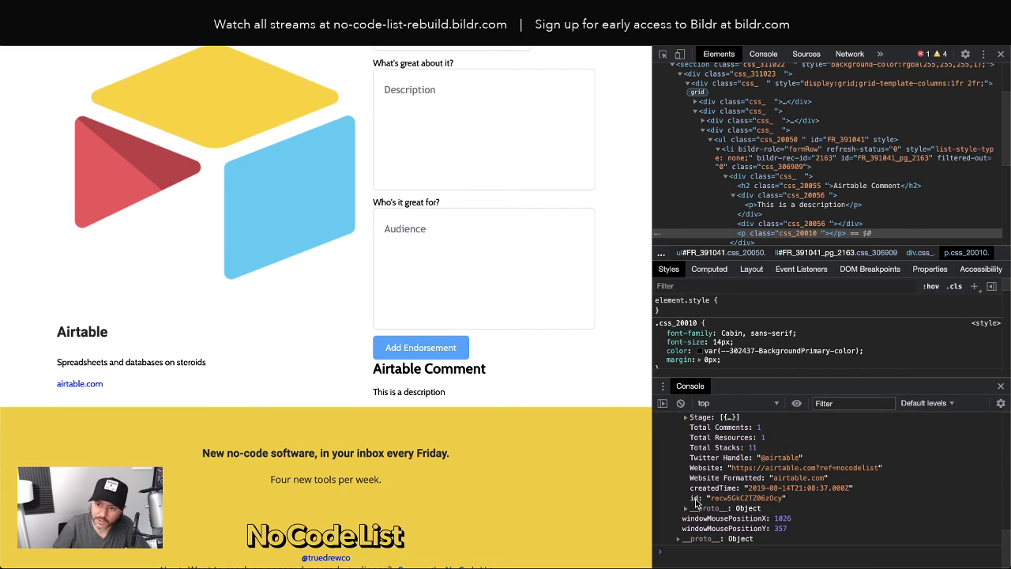
Open the Data - create record action in the Add - Endorsement action group
{"action": "left_click", "coordinate": [130, 11]}
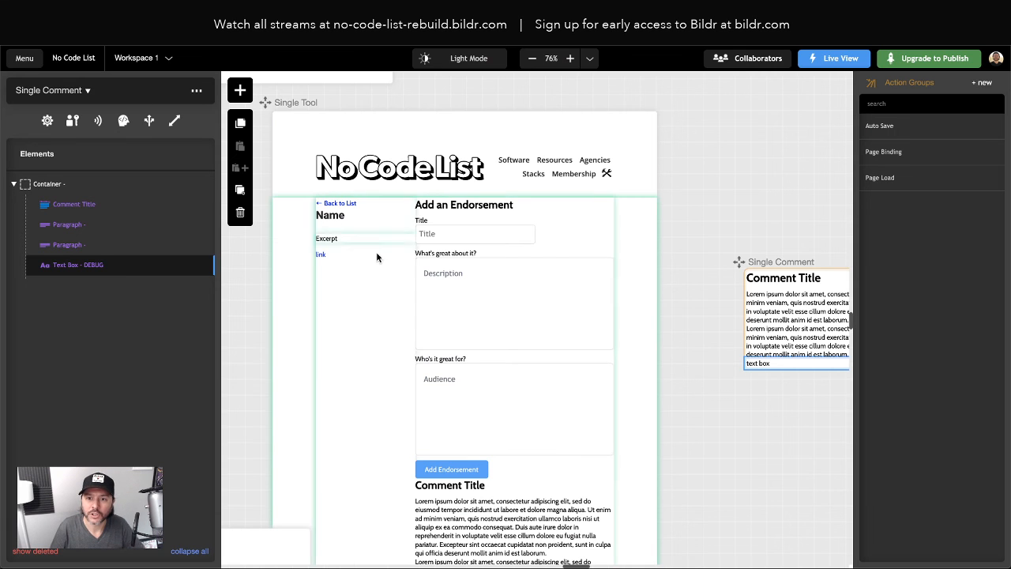
{"action": "left_click", "coordinate": [515, 278]}
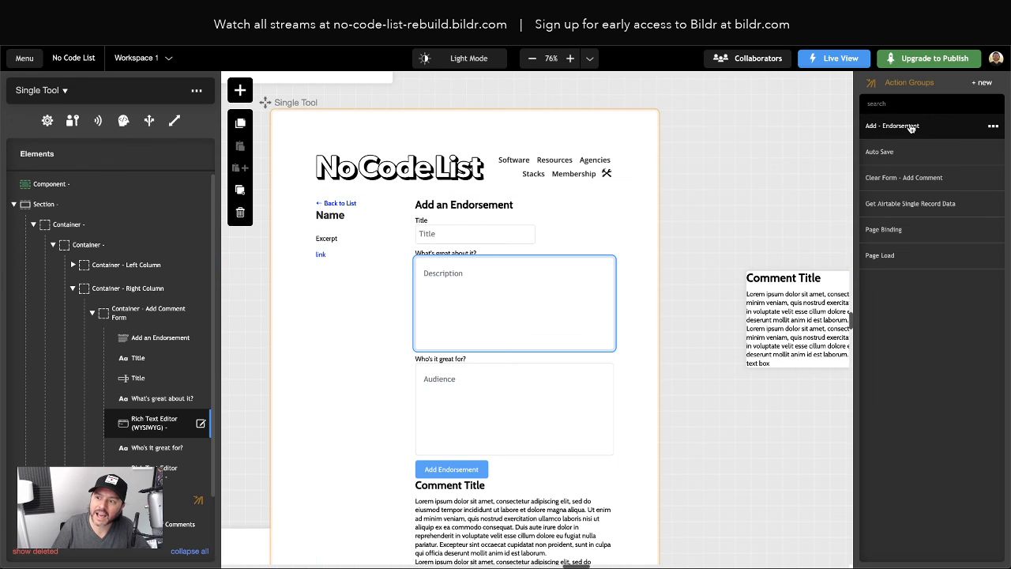
{"action": "left_click", "coordinate": [910, 127]}
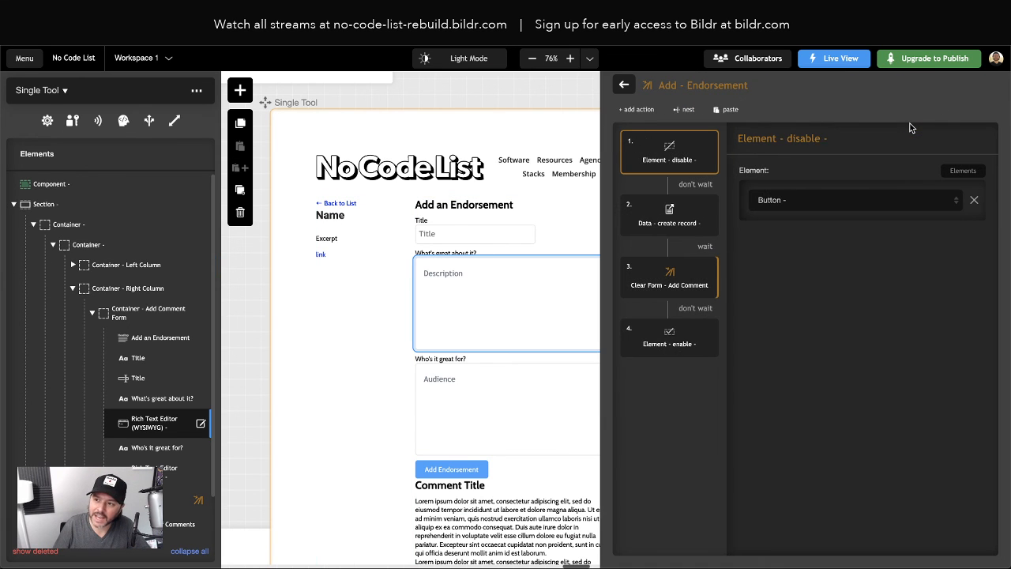
{"action": "left_click", "coordinate": [652, 226]}
{"action": "scroll", "coordinate": [767, 199], "scroll_direction": "down", "scroll_amount": 3}
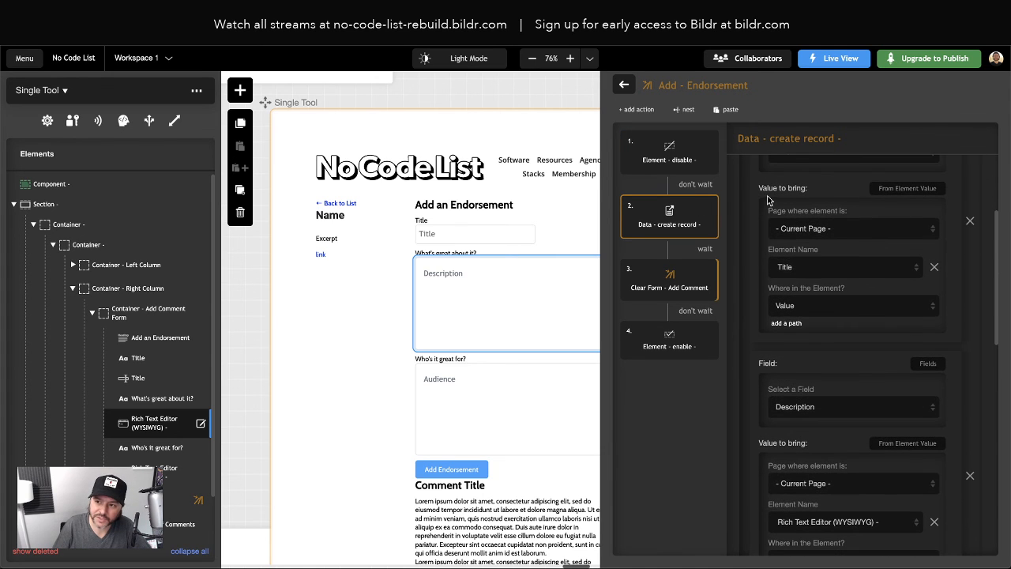
{"action": "scroll", "coordinate": [810, 287], "scroll_direction": "down", "scroll_amount": 4}
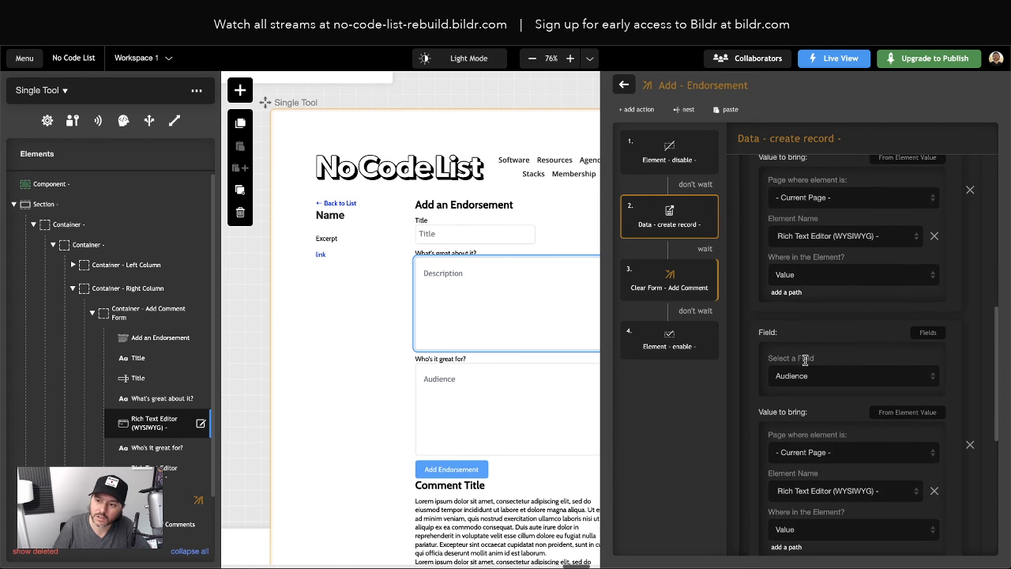
{"action": "scroll", "coordinate": [805, 360], "scroll_direction": "down", "scroll_amount": 5}
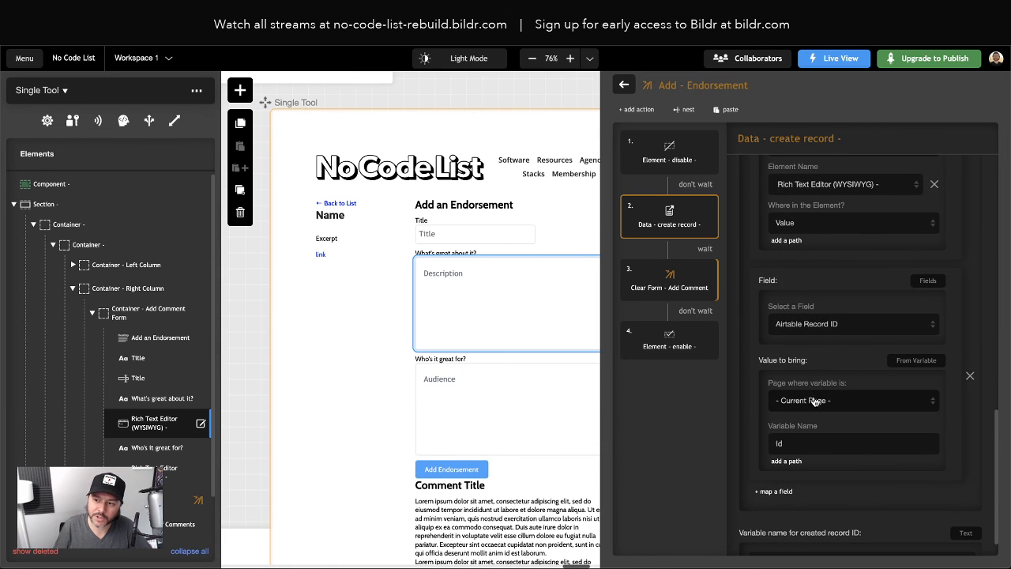
Change the Airtable Record ID variable name to airtableRecord.id
{"action": "left_click", "coordinate": [790, 444]}
{"action": "key", "text": "Home"}
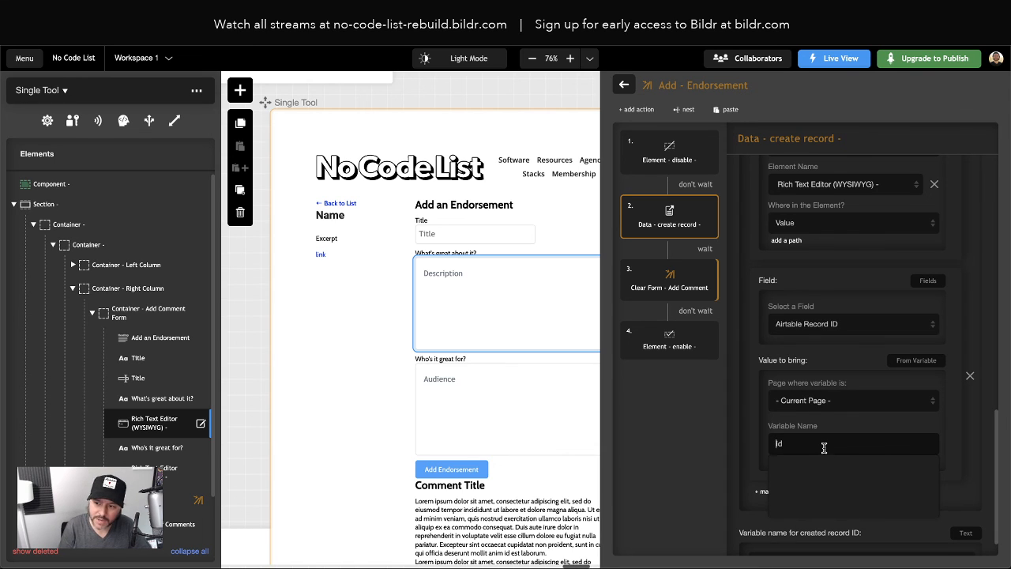
{"action": "type", "text": "airtableRecord"}
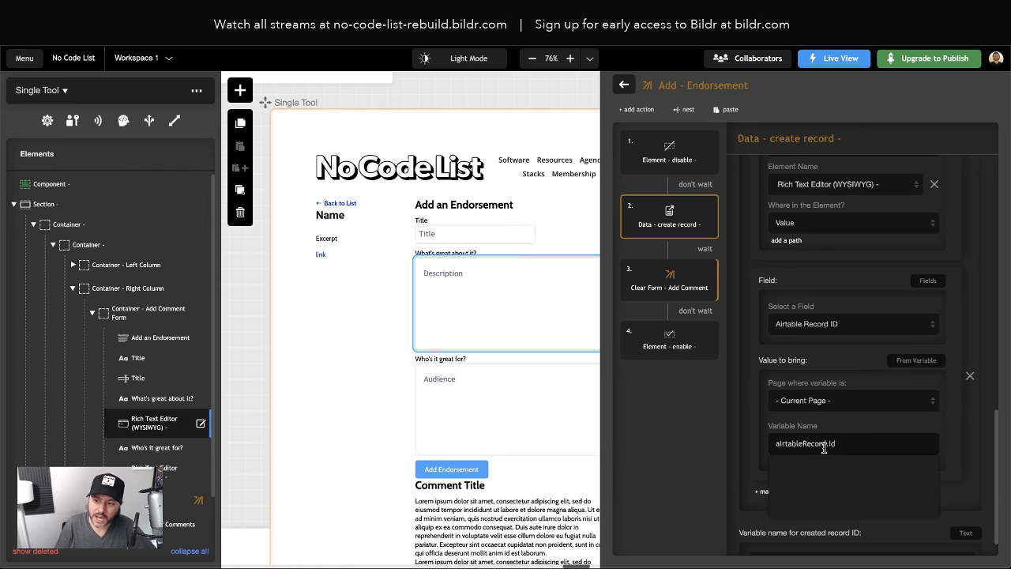
{"action": "left_click", "coordinate": [765, 458]}
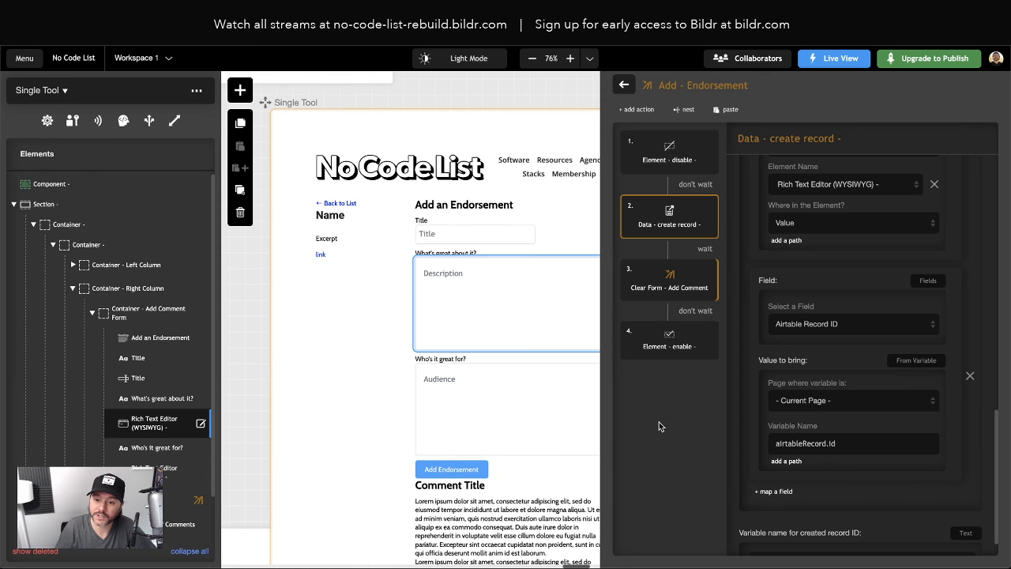
{"action": "scroll", "coordinate": [324, 198], "scroll_direction": "right", "scroll_amount": 1}
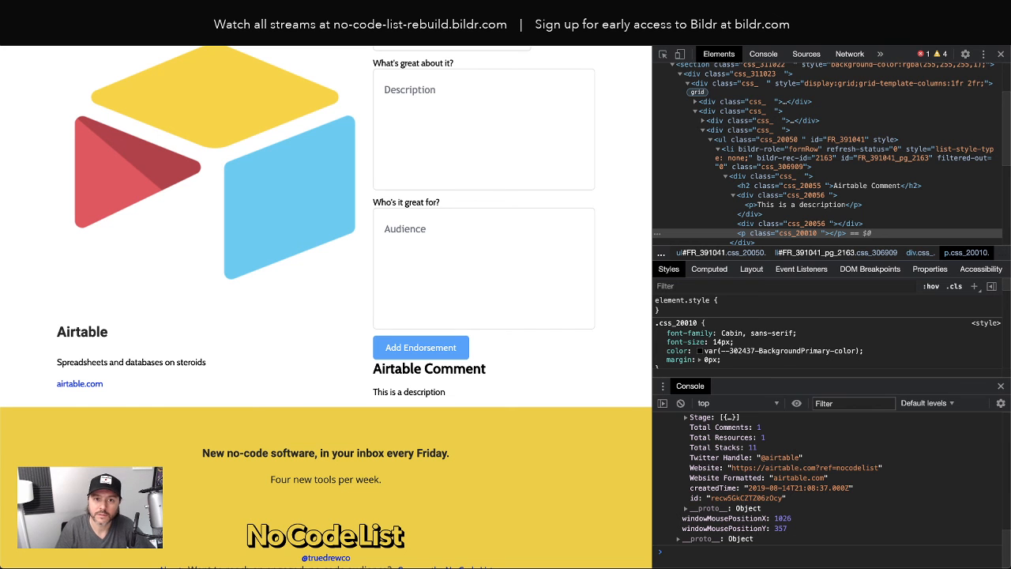
Reload the live page to test the changes
{"action": "key", "text": "super+r"}
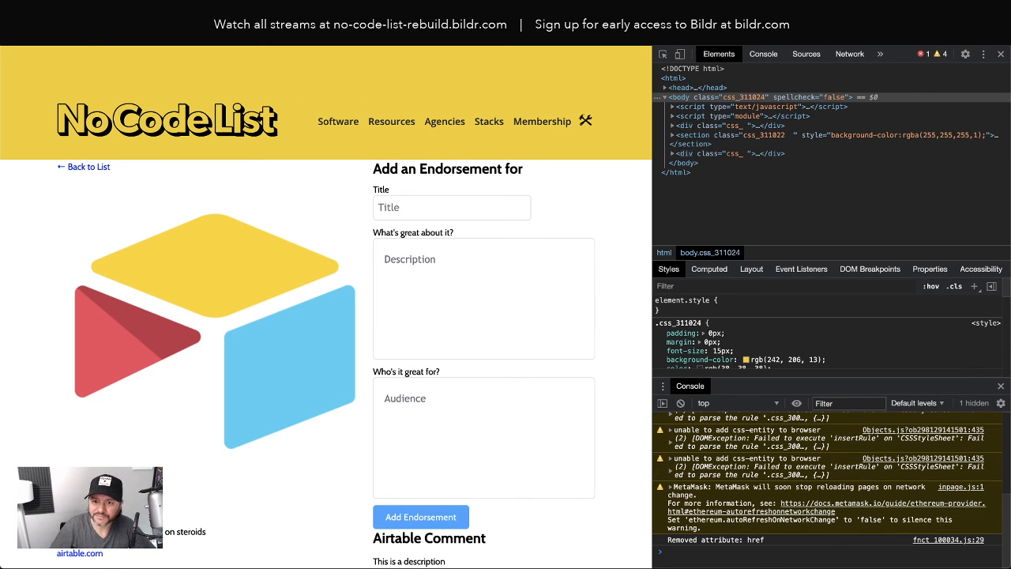
{"action": "scroll", "coordinate": [226, 224], "scroll_direction": "down", "scroll_amount": 3}
{"action": "scroll", "coordinate": [226, 225], "scroll_direction": "up", "scroll_amount": 3}
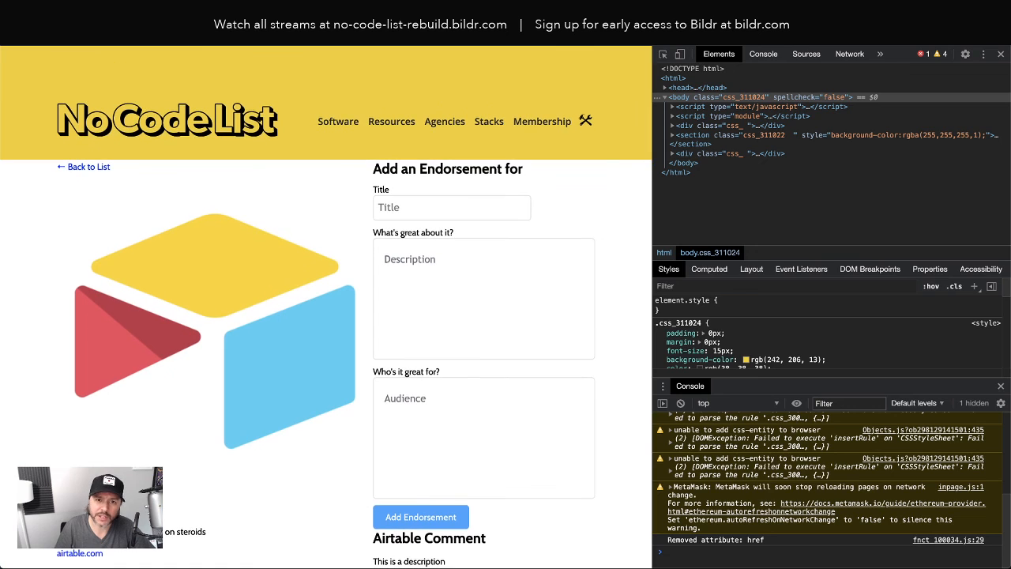
Back in Bildr, select the comments List of Rows and open its data settings
{"action": "key", "text": "super+Tab"}
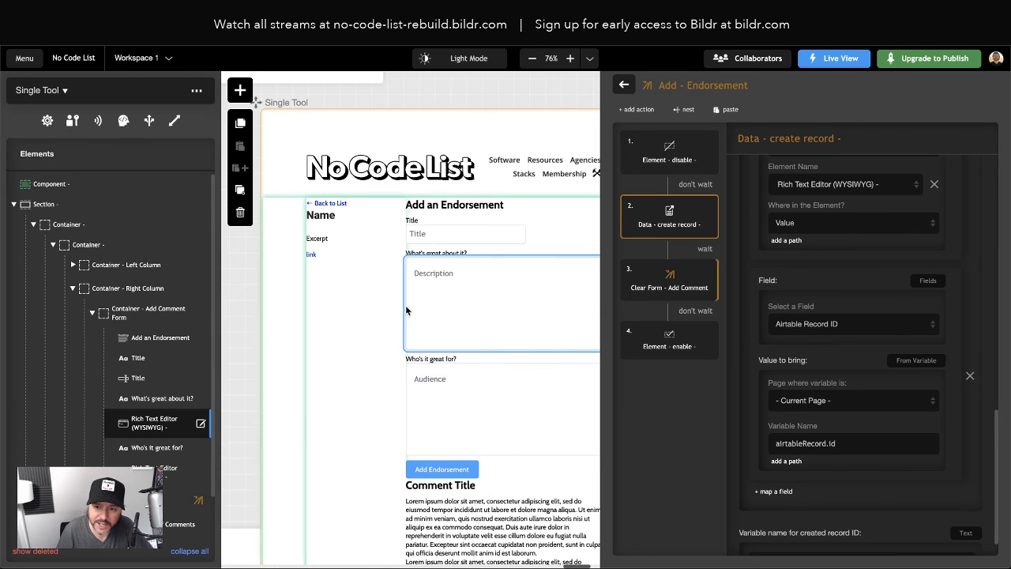
{"action": "scroll", "coordinate": [438, 293], "scroll_direction": "down", "scroll_amount": 2}
{"action": "left_click", "coordinate": [435, 329]}
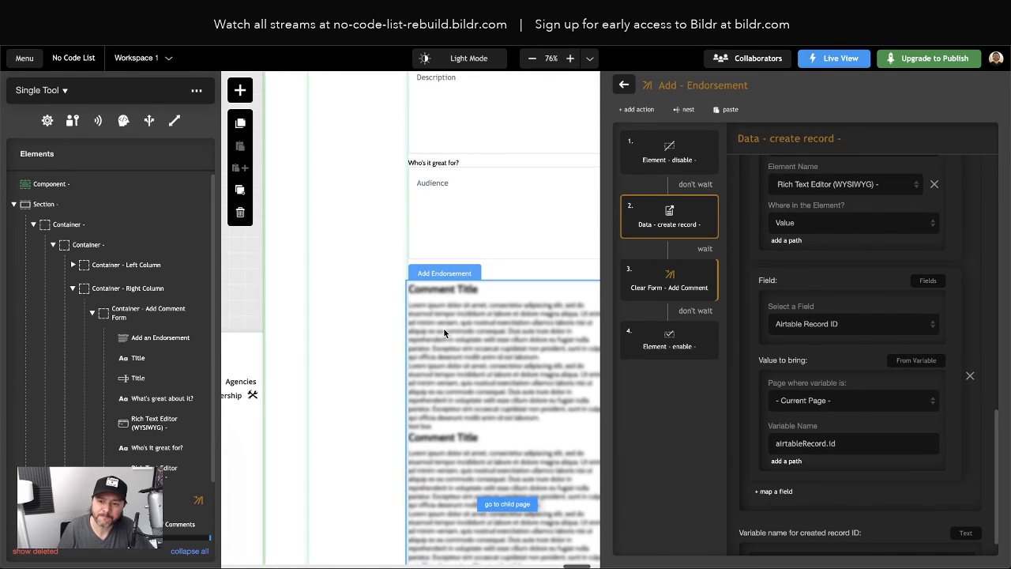
{"action": "scroll", "coordinate": [443, 328], "scroll_direction": "right", "scroll_amount": 1}
{"action": "scroll", "coordinate": [147, 329], "scroll_direction": "down", "scroll_amount": 1}
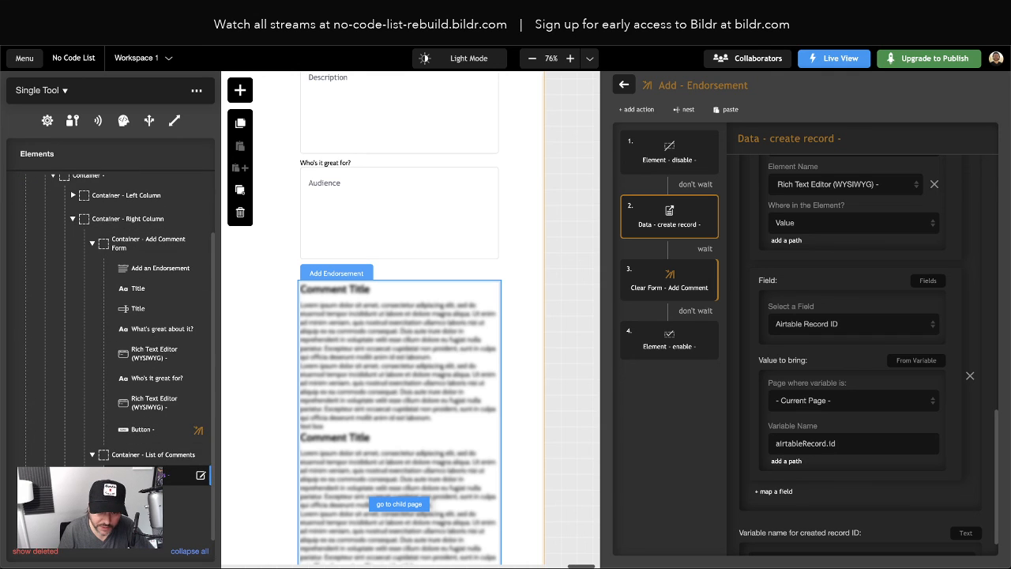
{"action": "left_click", "coordinate": [147, 477]}
Add a Collection List filter: Airtable Record ID equals variable airtableRecord.id
{"action": "left_click", "coordinate": [155, 150]}
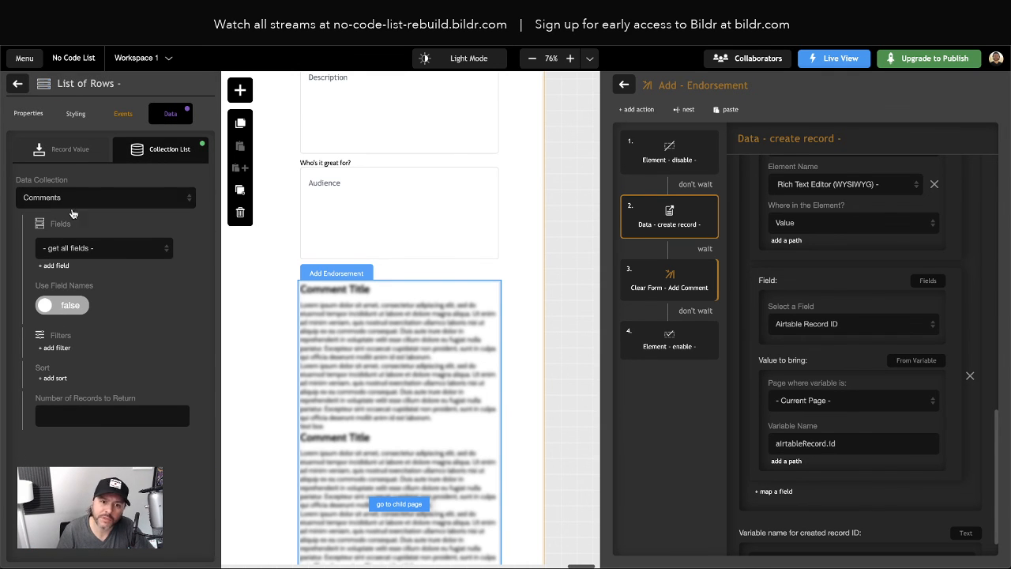
{"action": "left_click", "coordinate": [60, 349]}
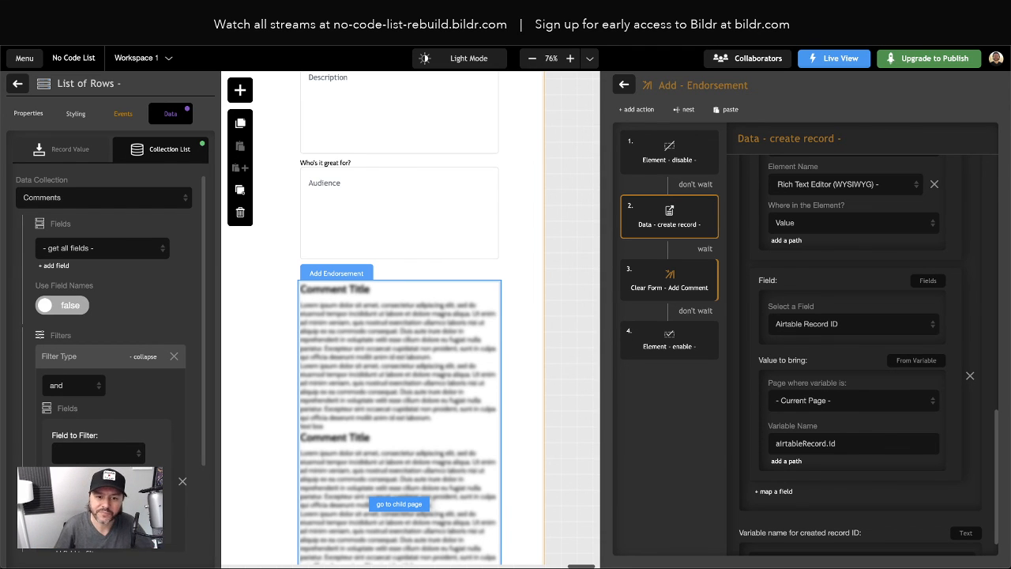
{"action": "left_click", "coordinate": [170, 357]}
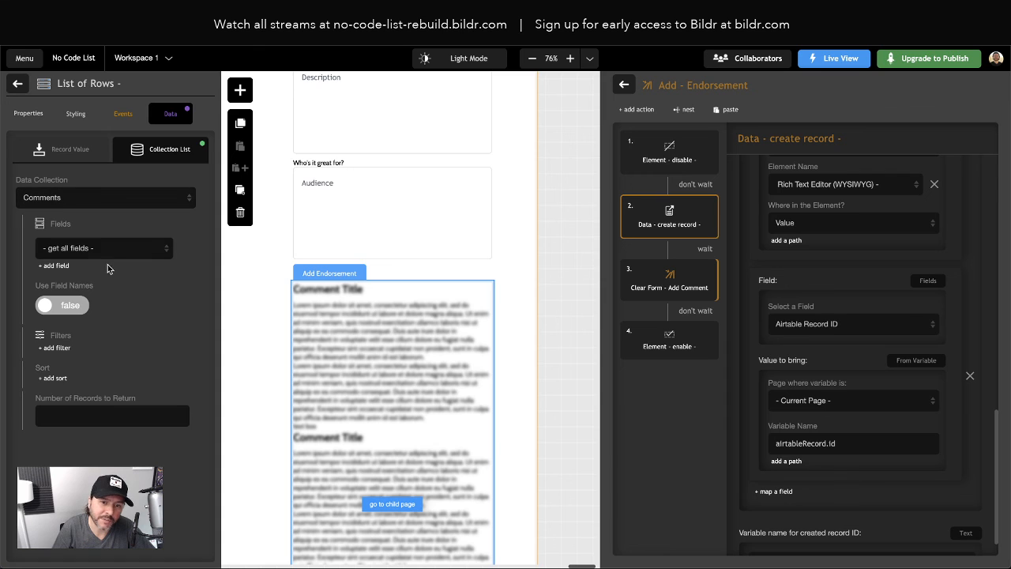
{"action": "left_click", "coordinate": [56, 348]}
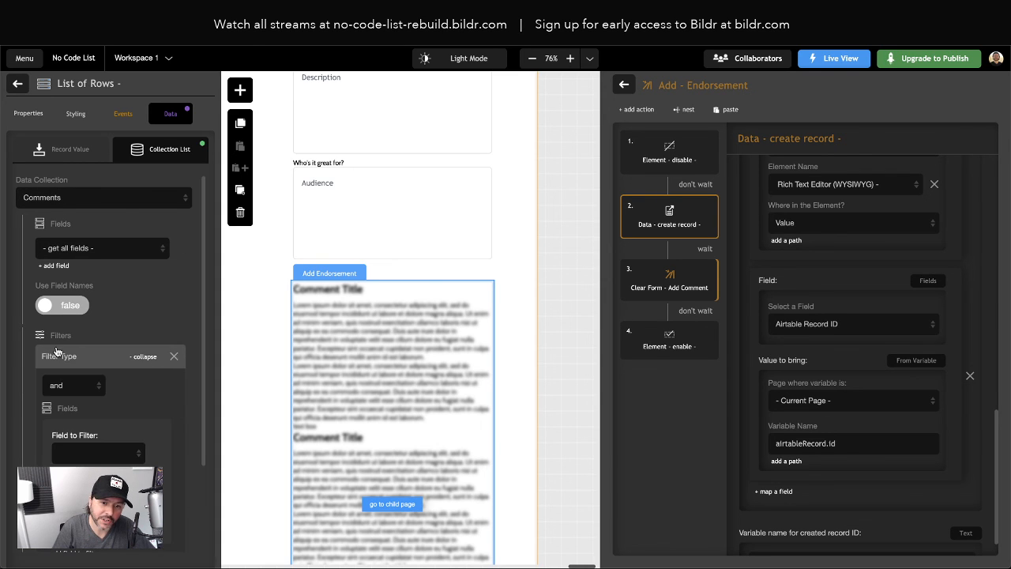
{"action": "left_click", "coordinate": [89, 452]}
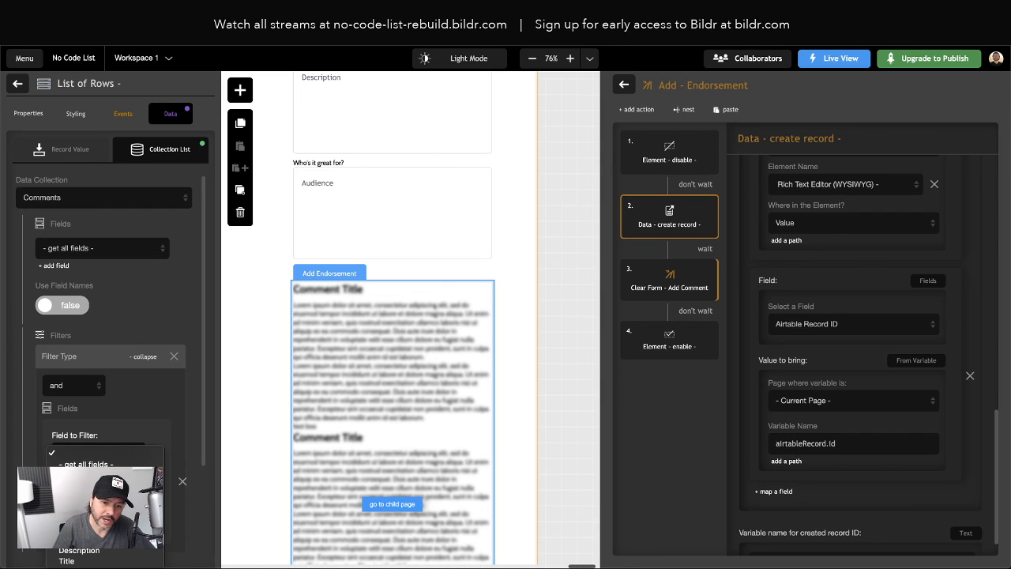
{"action": "scroll", "coordinate": [119, 355], "scroll_direction": "down", "scroll_amount": 2}
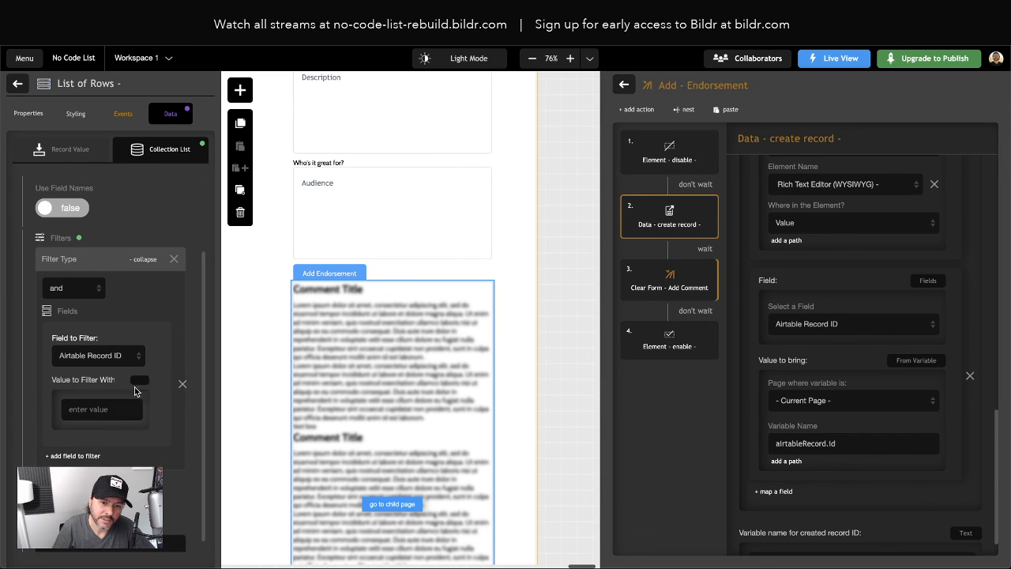
{"action": "left_click", "coordinate": [139, 384]}
{"action": "left_click", "coordinate": [79, 463]}
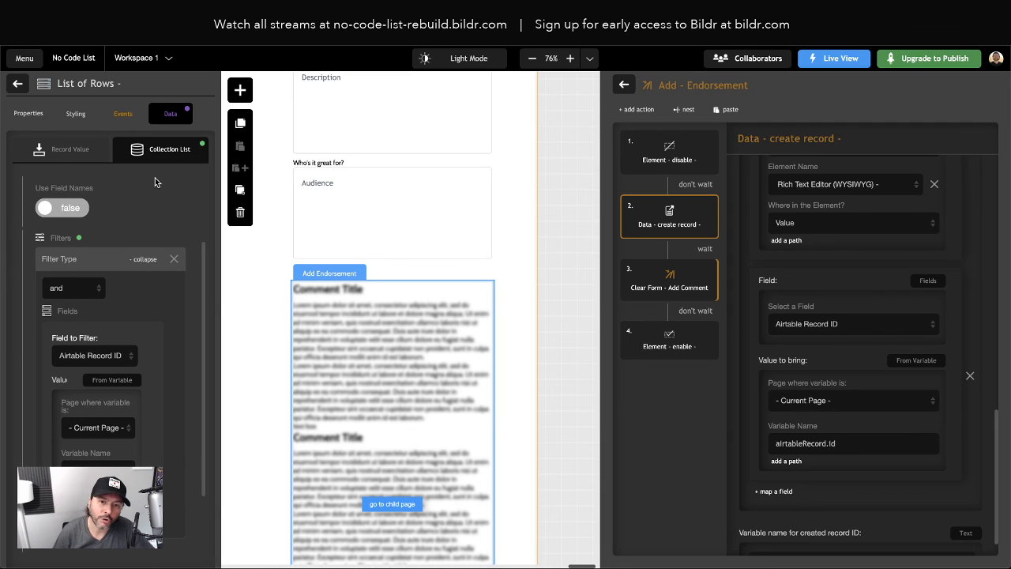
{"action": "scroll", "coordinate": [154, 178], "scroll_direction": "up", "scroll_amount": 1}
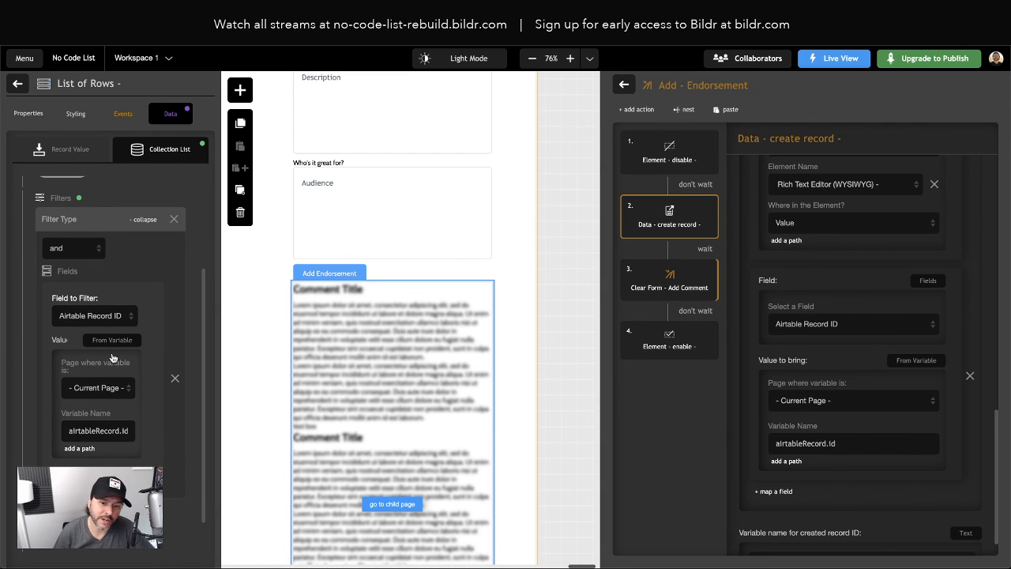
{"action": "scroll", "coordinate": [150, 459], "scroll_direction": "up", "scroll_amount": 3}
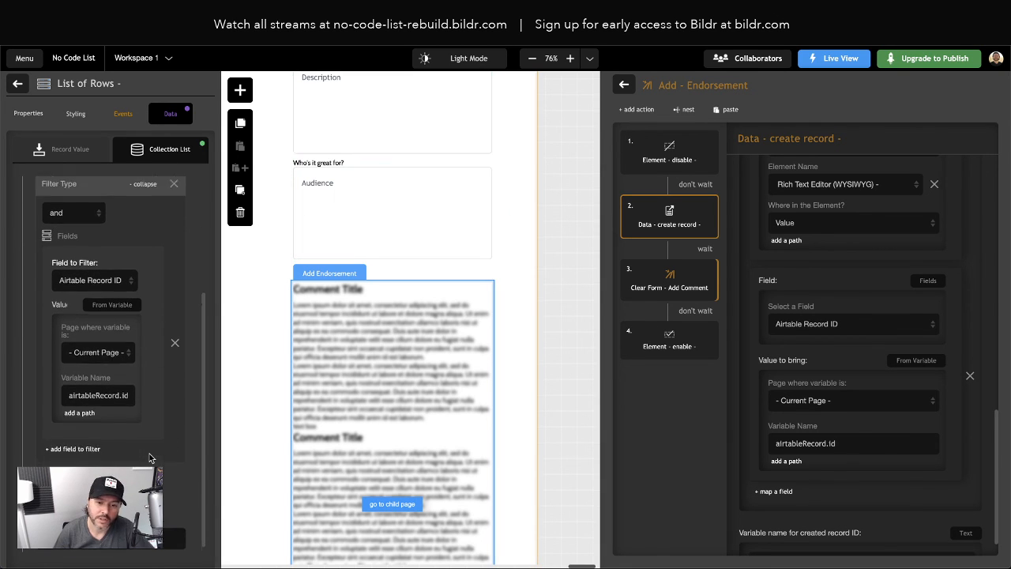
{"action": "left_click", "coordinate": [272, 330]}
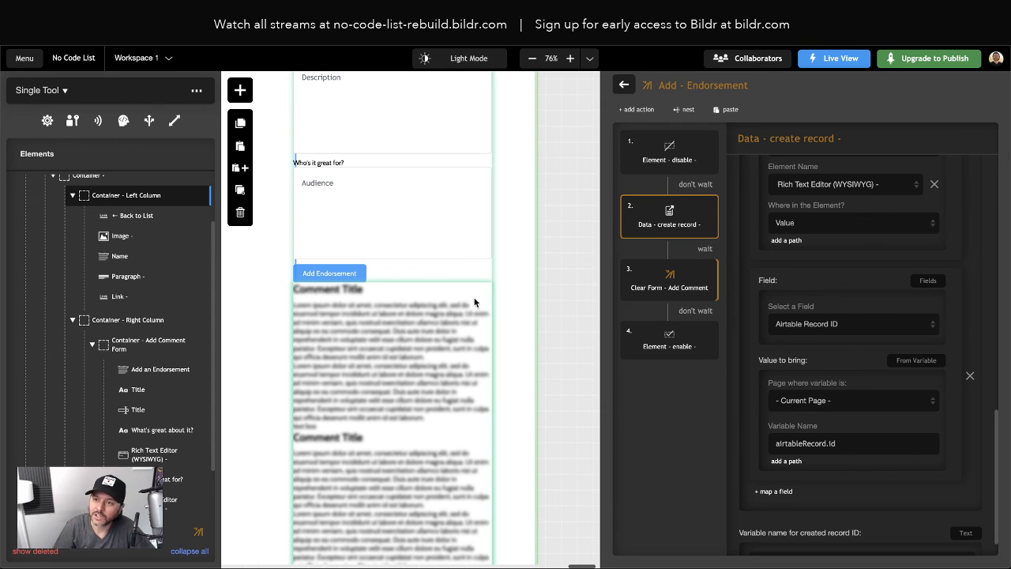
Close the Add - Endorsement editor and create the action group 'Refresh - Comments List'
{"action": "left_click", "coordinate": [626, 85]}
{"action": "left_click", "coordinate": [981, 83]}
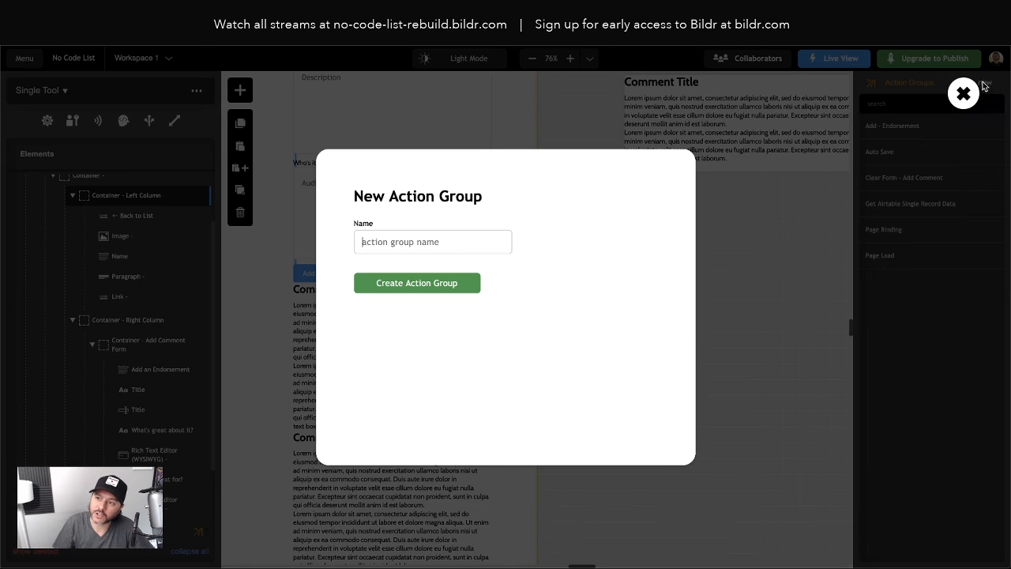
{"action": "type", "text": "Refre"}
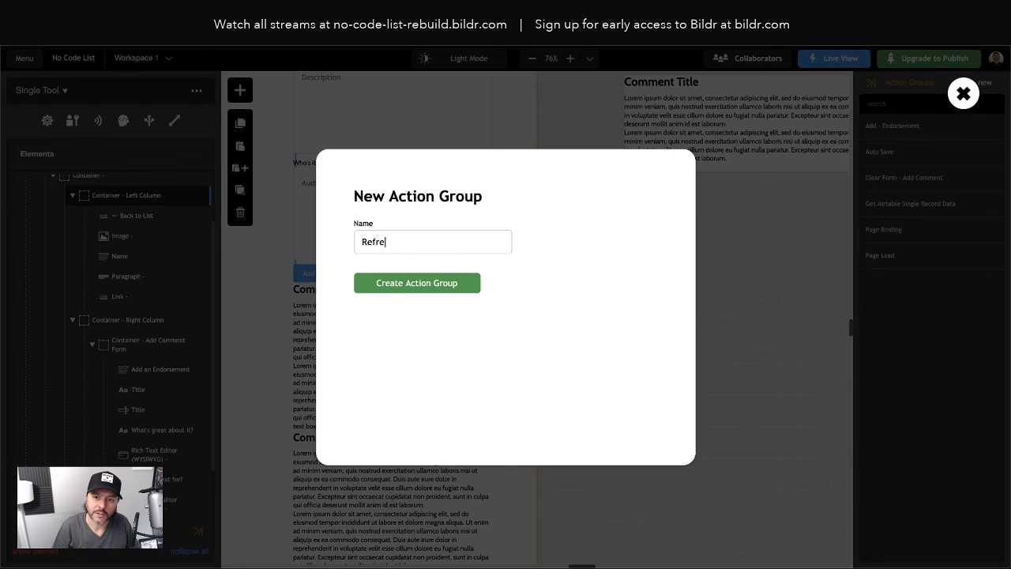
{"action": "type", "text": "sh - "}
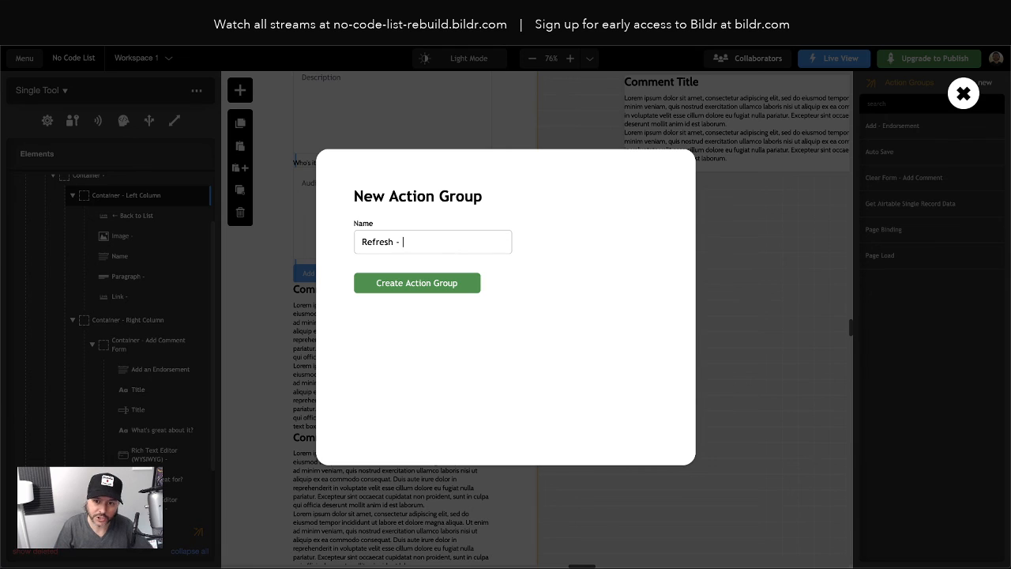
{"action": "type", "text": "Comments"}
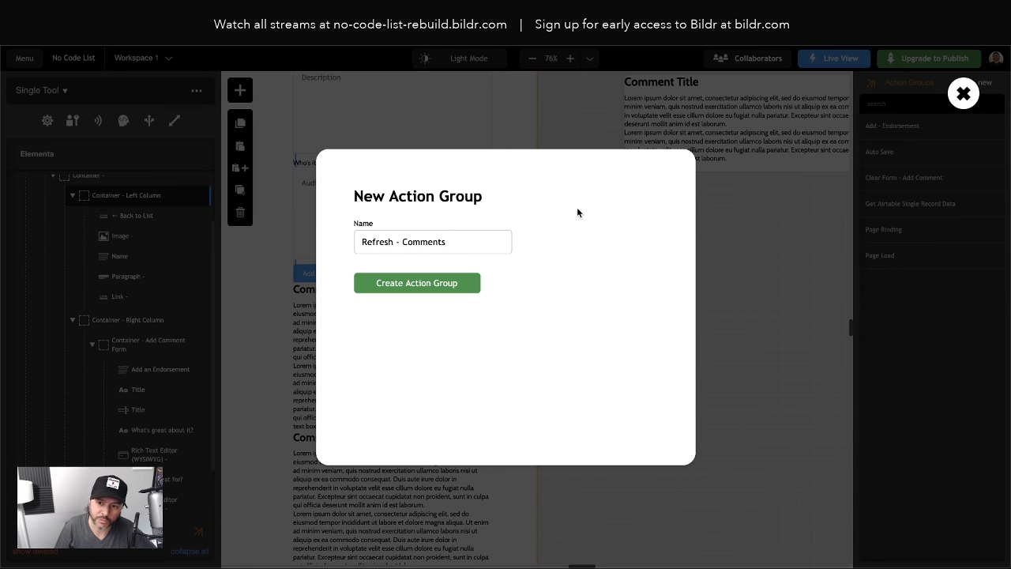
{"action": "type", "text": " List"}
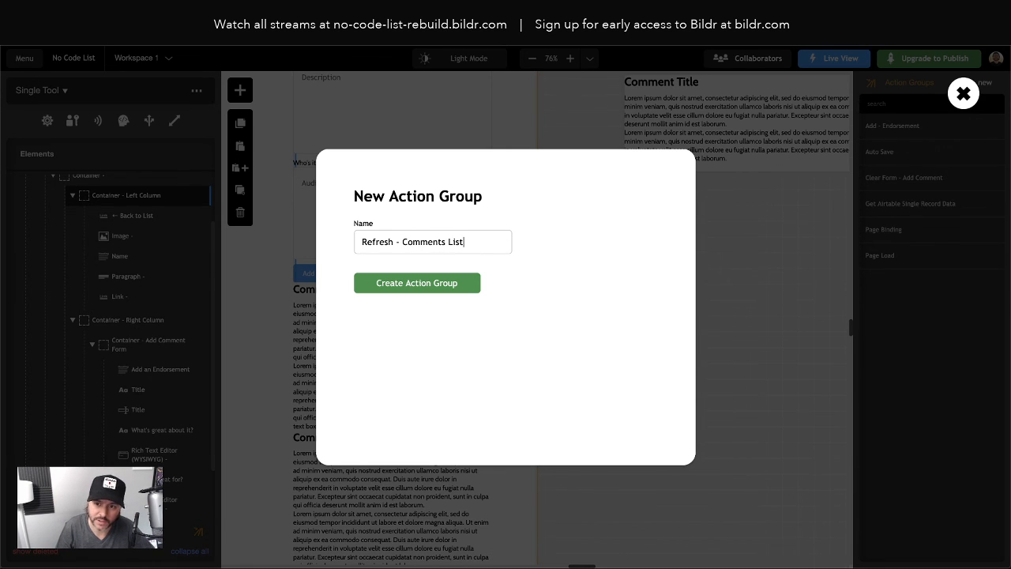
{"action": "key", "text": "Return"}
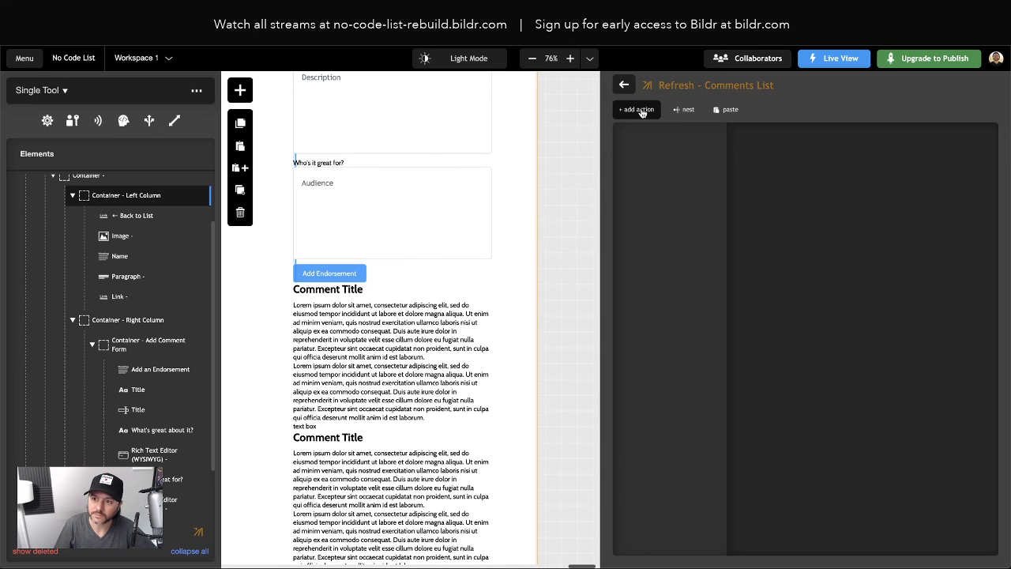
Add a 'Data - Run bindings For Element' action targeting the List of Rows element
{"action": "left_click", "coordinate": [639, 111]}
{"action": "type", "text": "run bin"}
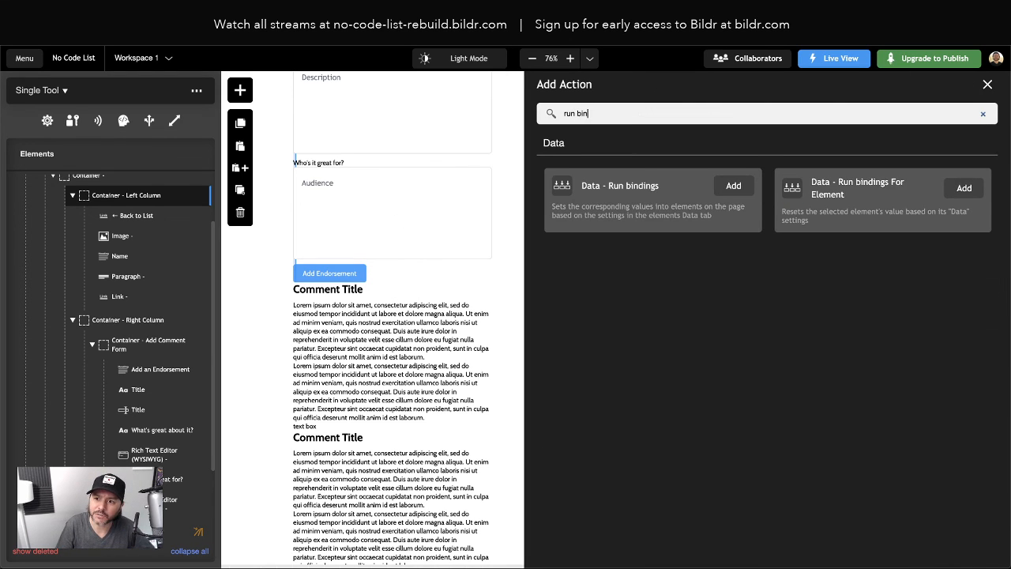
{"action": "left_click", "coordinate": [963, 190]}
{"action": "left_click", "coordinate": [799, 200]}
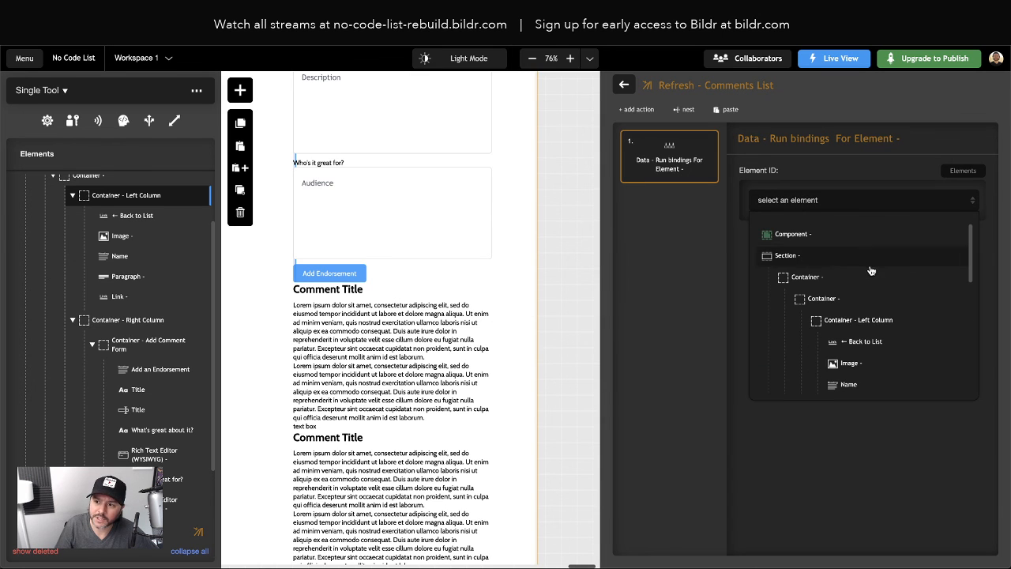
{"action": "scroll", "coordinate": [876, 304], "scroll_direction": "down", "scroll_amount": 1}
{"action": "scroll", "coordinate": [881, 308], "scroll_direction": "down", "scroll_amount": 6}
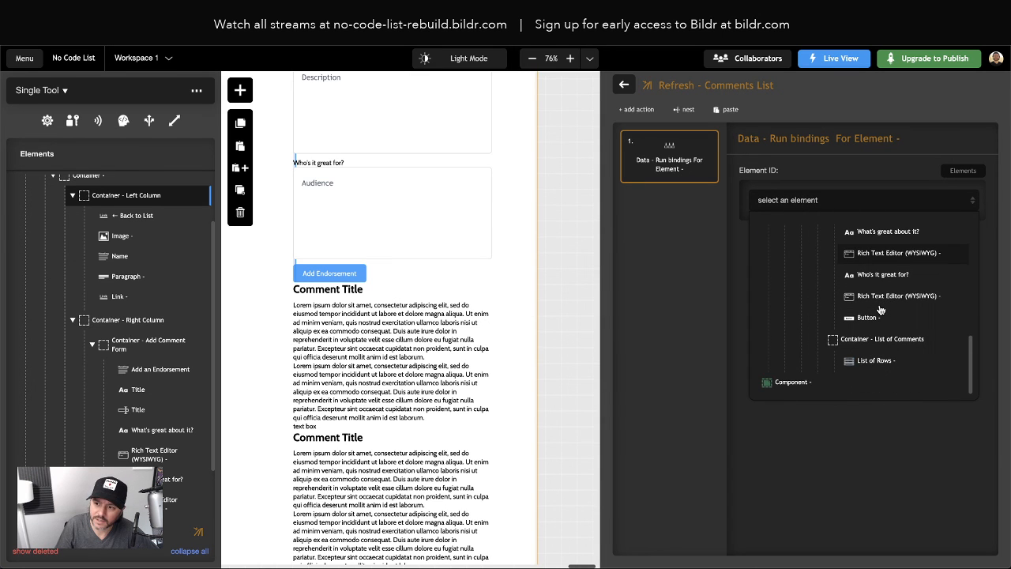
{"action": "scroll", "coordinate": [879, 307], "scroll_direction": "up", "scroll_amount": 7}
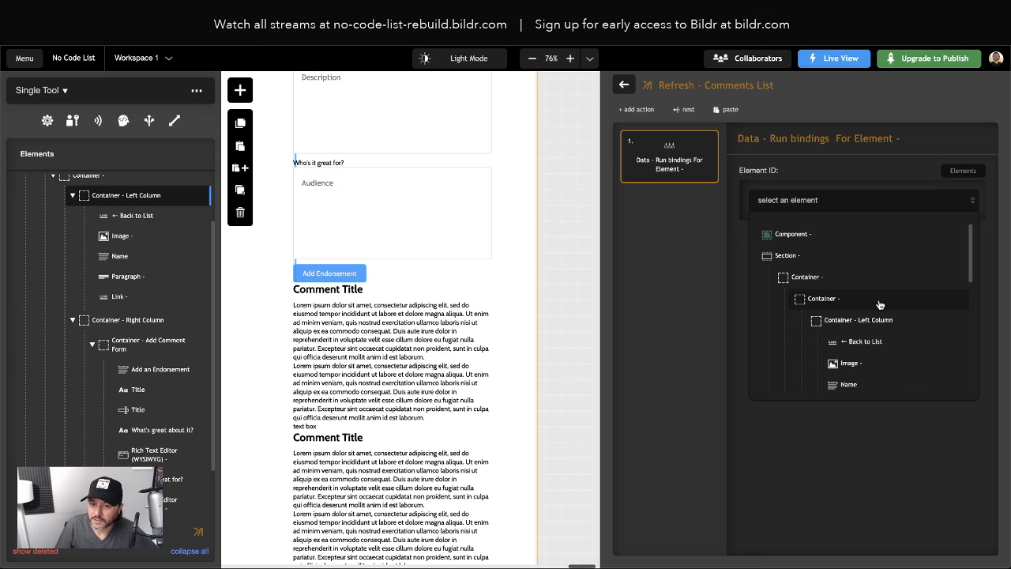
{"action": "scroll", "coordinate": [873, 306], "scroll_direction": "down", "scroll_amount": 6}
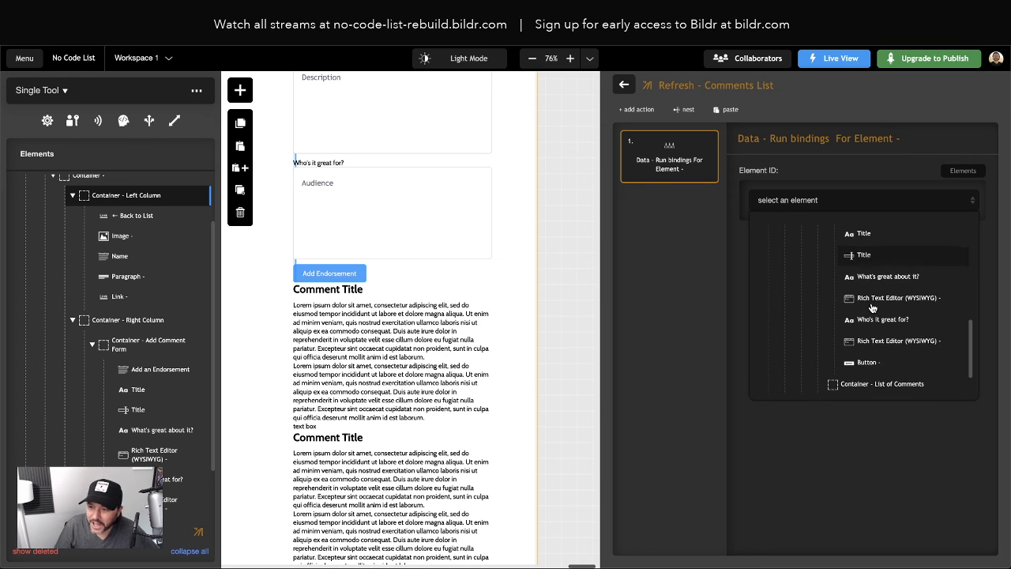
{"action": "scroll", "coordinate": [873, 307], "scroll_direction": "down", "scroll_amount": 1}
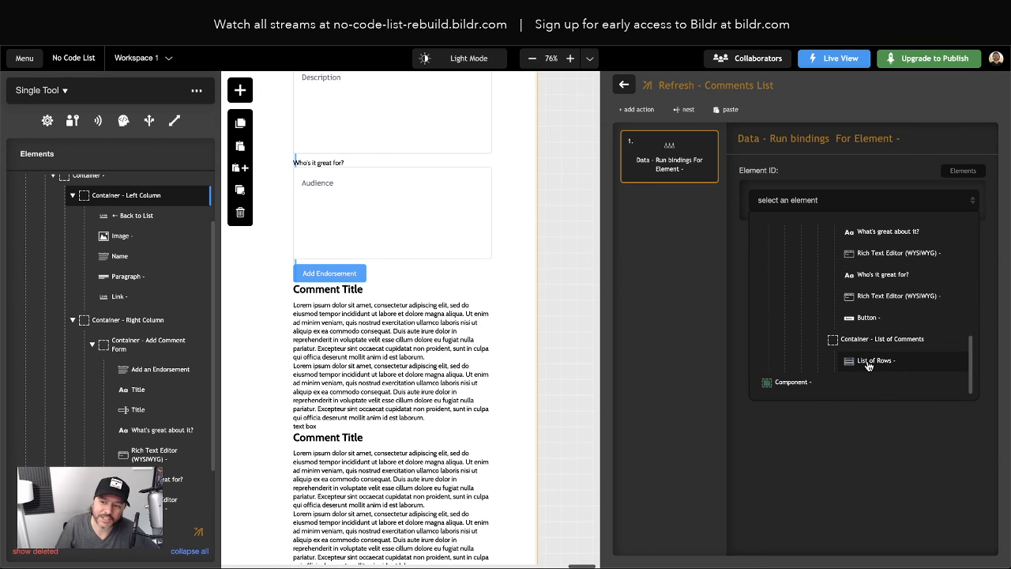
{"action": "left_click", "coordinate": [869, 361]}
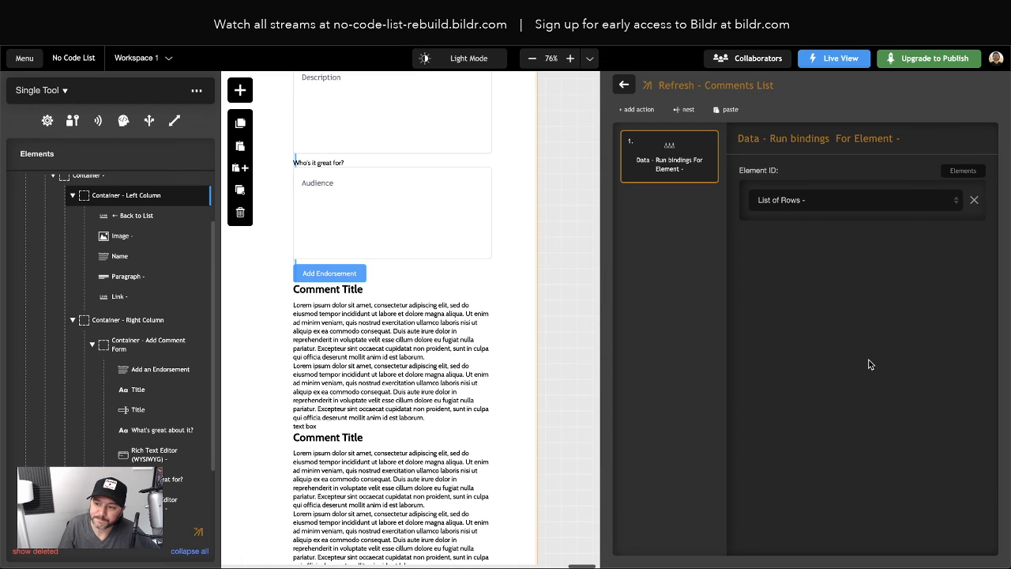
{"action": "left_click", "coordinate": [626, 86]}
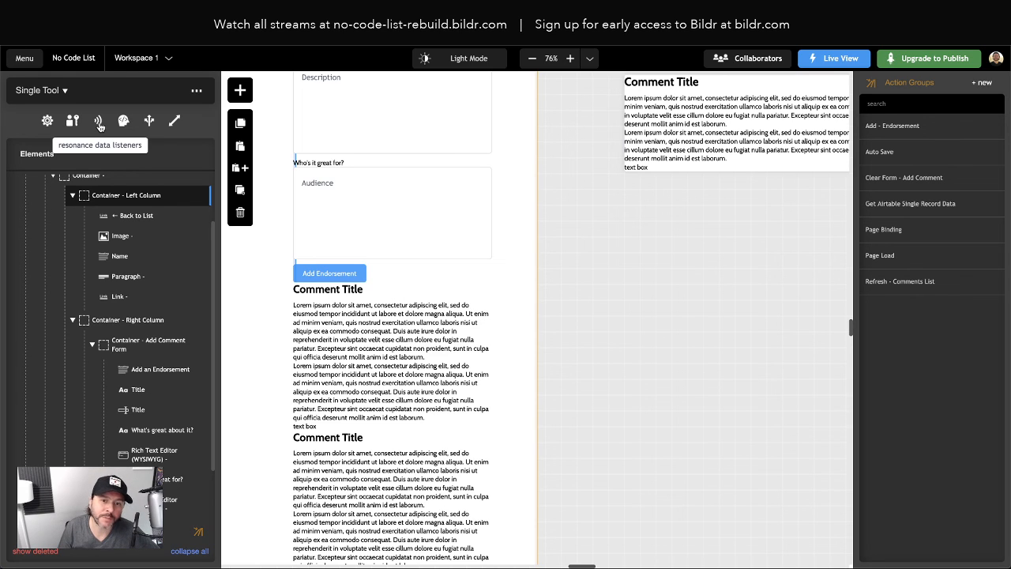
Create a data listener on Comments, 'Only on add/remove', running Refresh - Comments List
{"action": "left_click", "coordinate": [98, 120]}
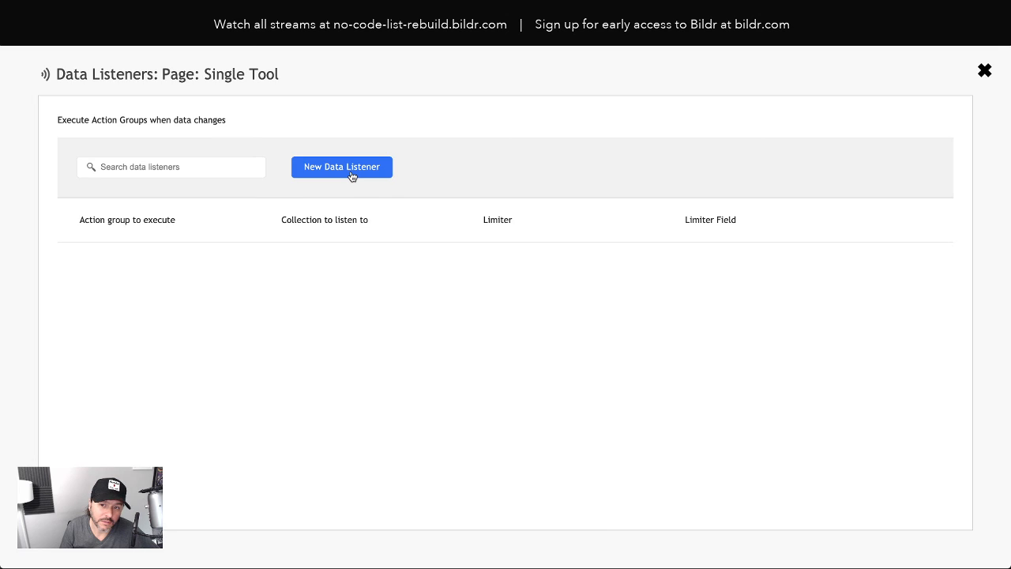
{"action": "left_click", "coordinate": [352, 175]}
{"action": "left_click", "coordinate": [376, 237]}
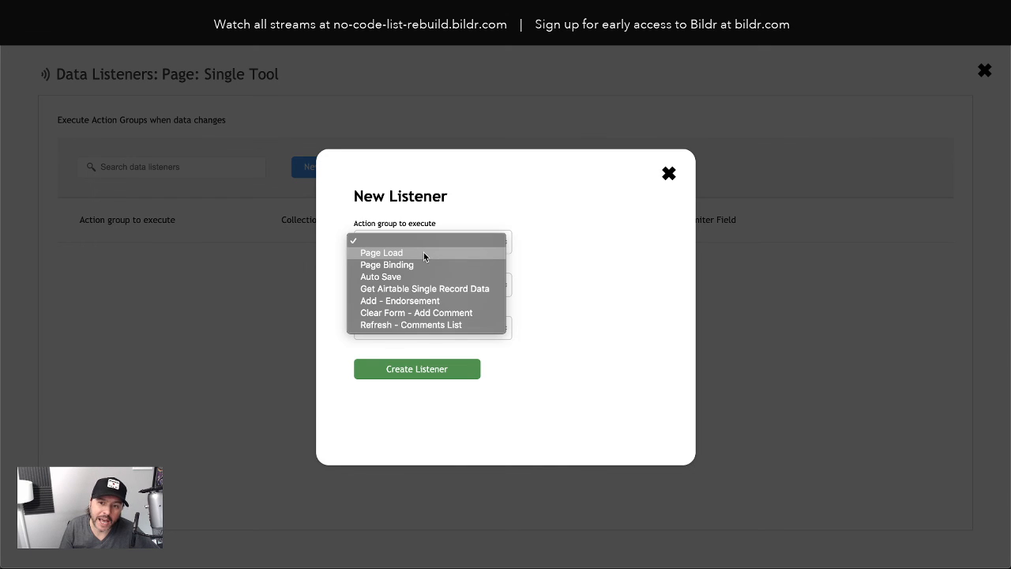
{"action": "left_click", "coordinate": [417, 325]}
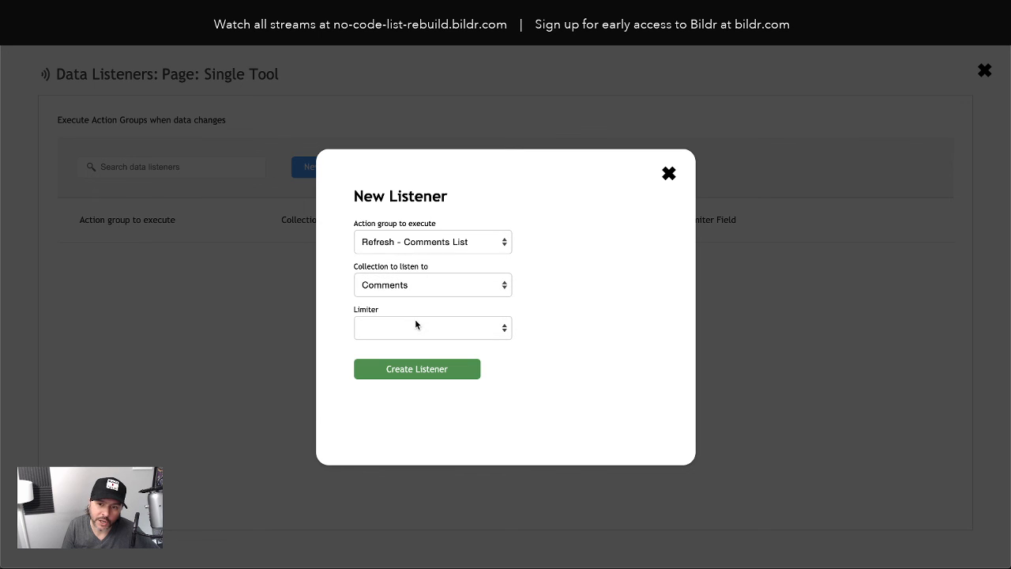
{"action": "left_click", "coordinate": [385, 286]}
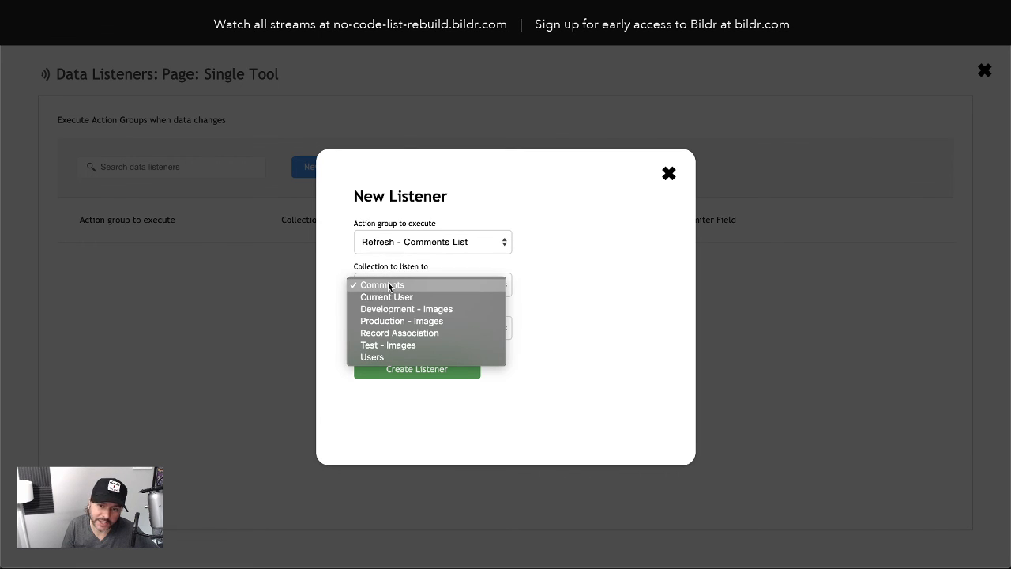
{"action": "left_click", "coordinate": [388, 285]}
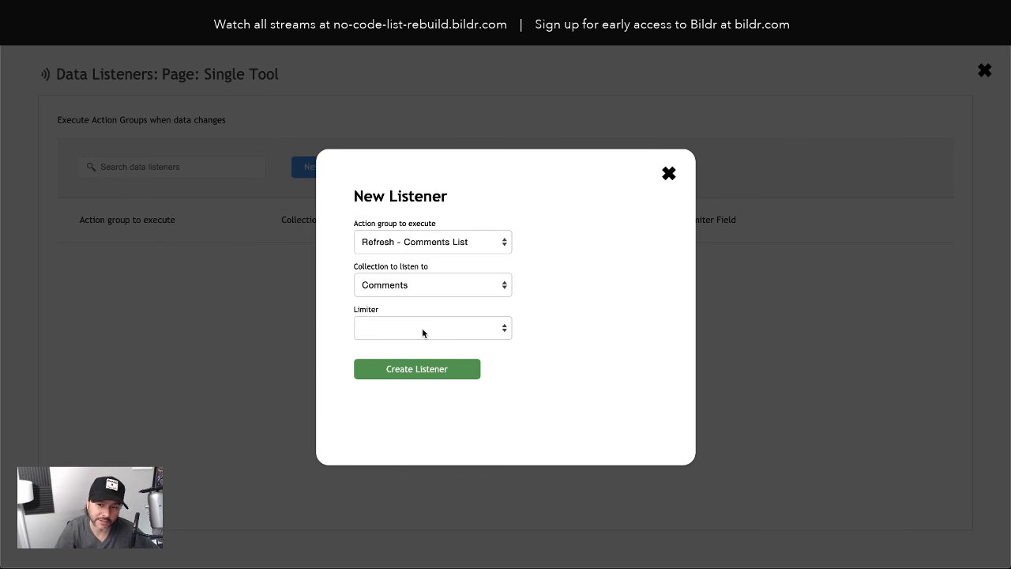
{"action": "left_click", "coordinate": [423, 330]}
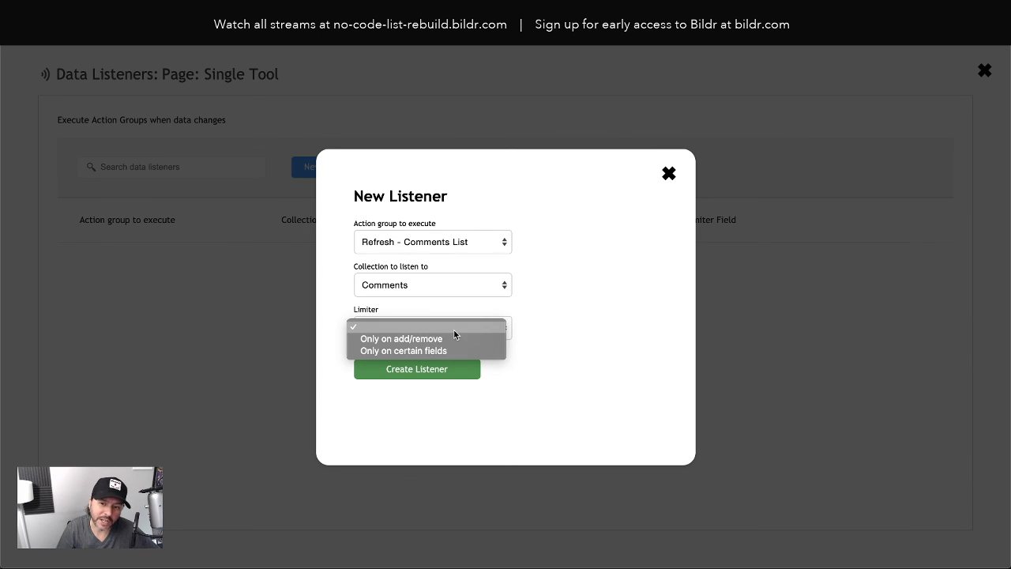
{"action": "left_click", "coordinate": [414, 341]}
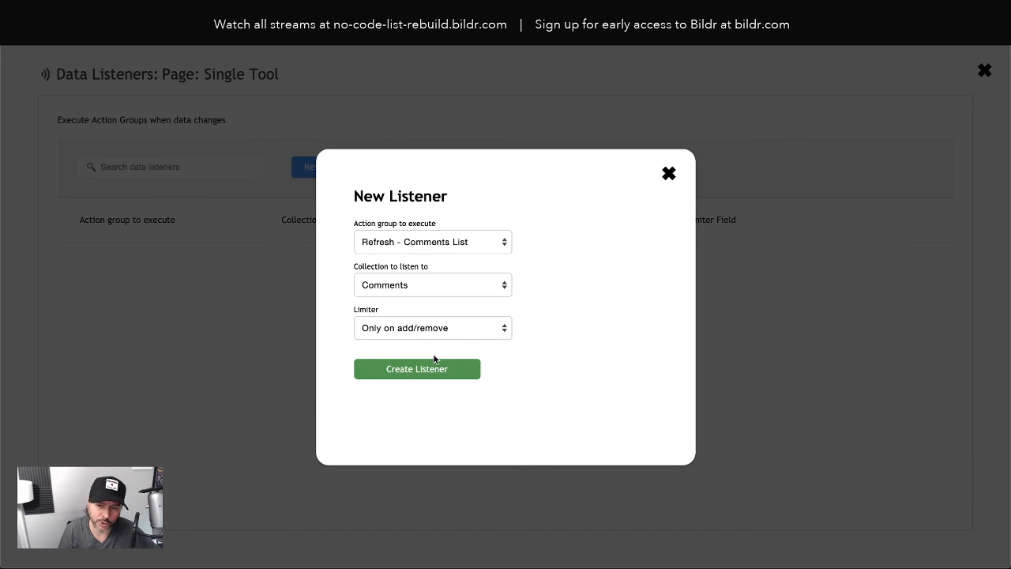
{"action": "left_click", "coordinate": [437, 369]}
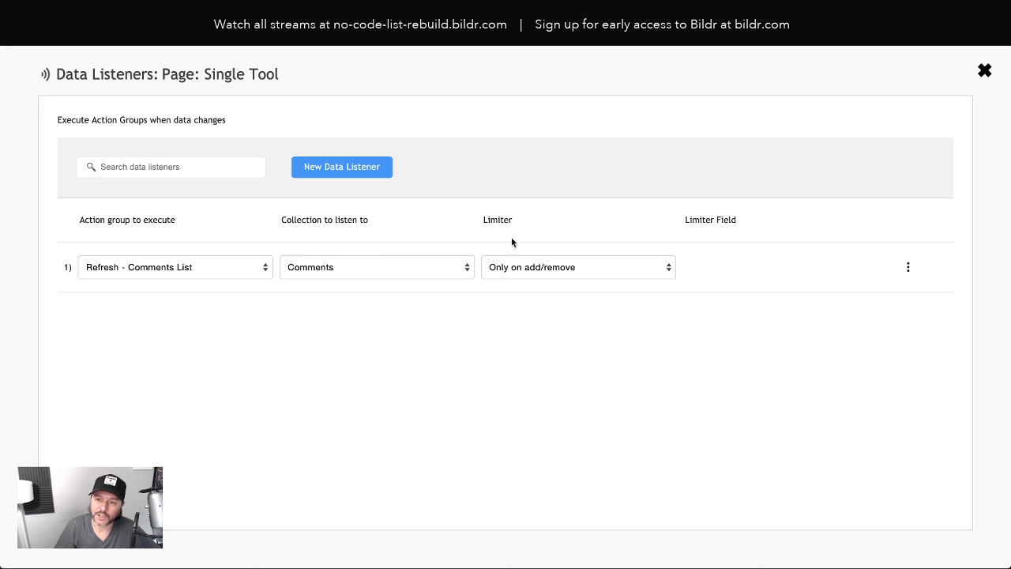
{"action": "left_click", "coordinate": [984, 71]}
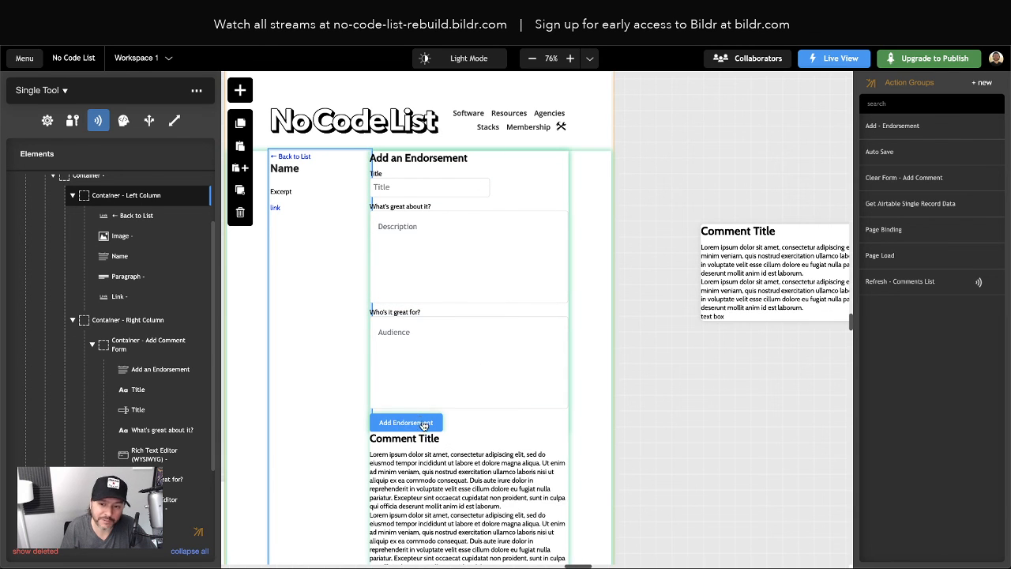
{"action": "scroll", "coordinate": [454, 219], "scroll_direction": "down", "scroll_amount": 2}
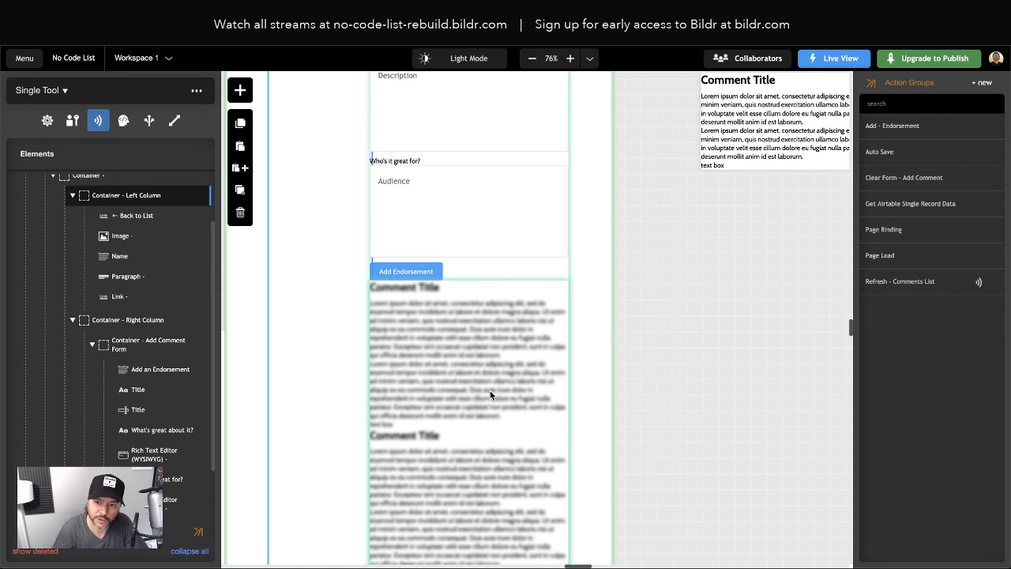
{"action": "left_click", "coordinate": [502, 242]}
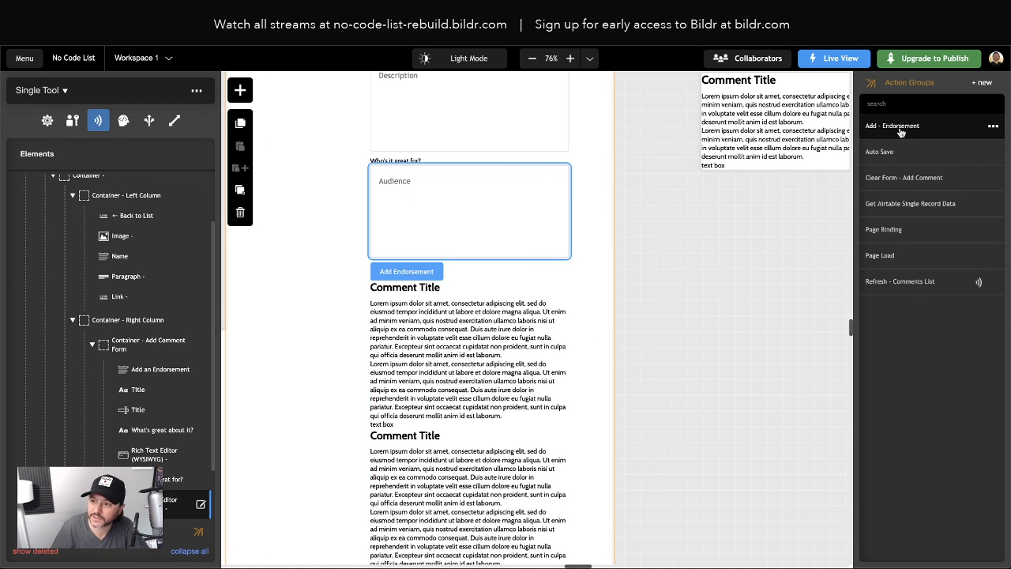
Nest Refresh - Comments List as step 5 of Add - Endorsement, then remove it again
{"action": "left_click", "coordinate": [902, 126]}
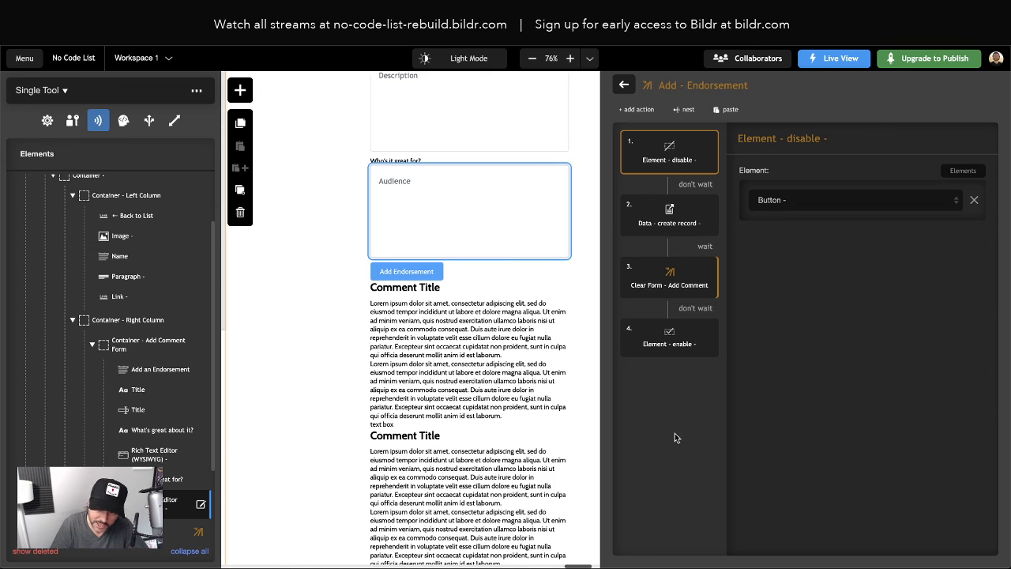
{"action": "left_click", "coordinate": [689, 112]}
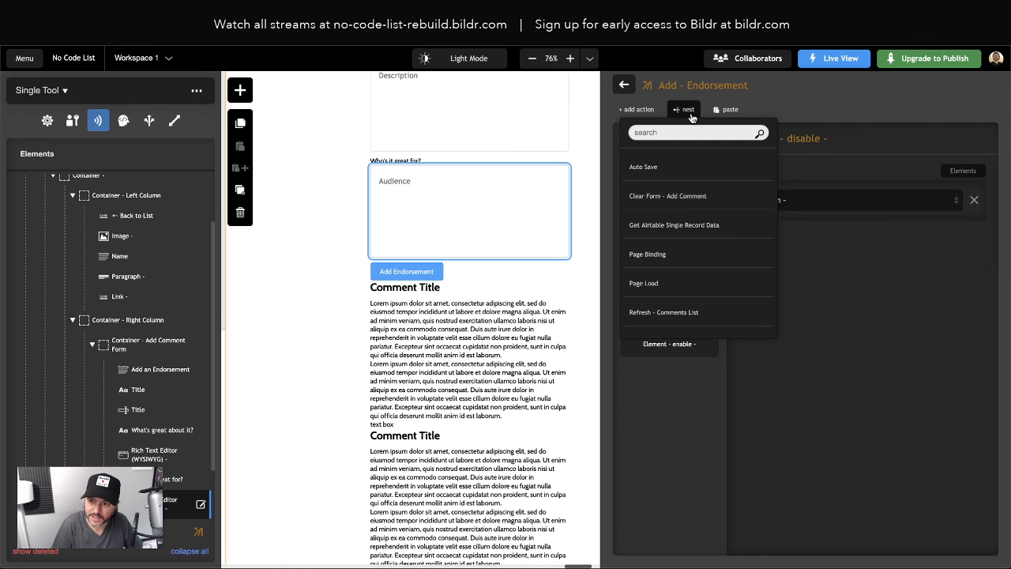
{"action": "type", "text": "refre"}
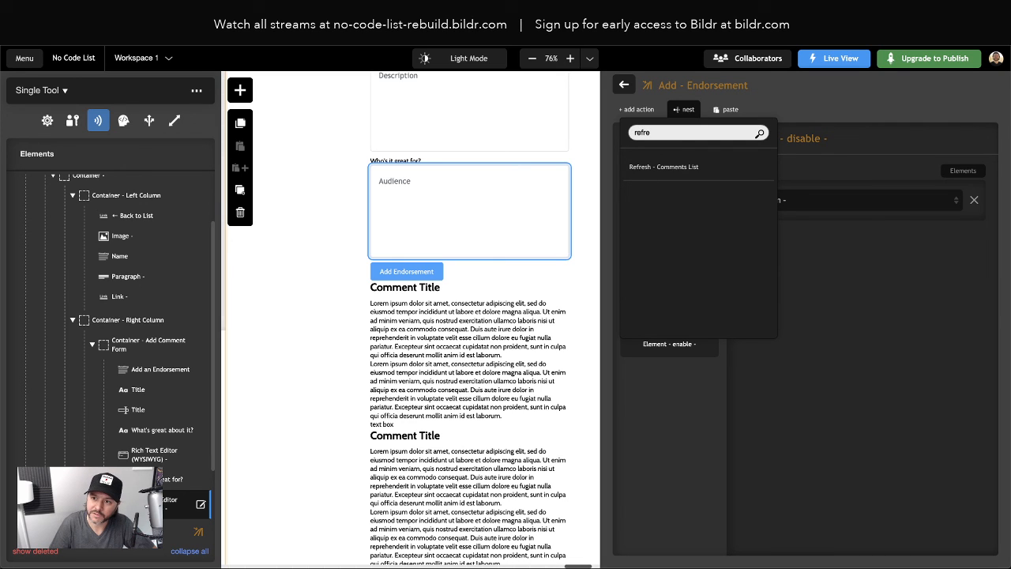
{"action": "left_click", "coordinate": [667, 167]}
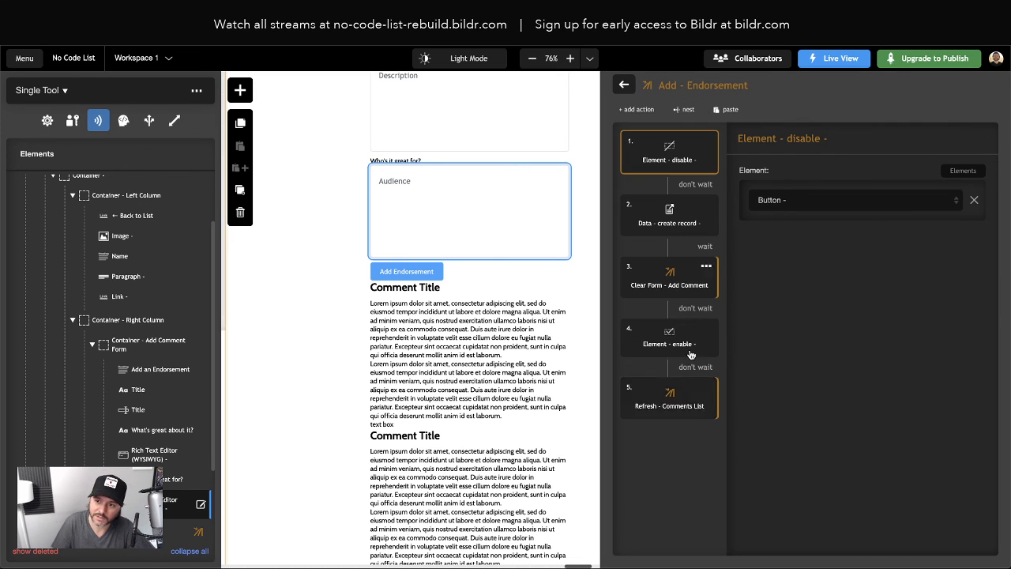
{"action": "left_click", "coordinate": [706, 387]}
{"action": "left_click", "coordinate": [679, 440]}
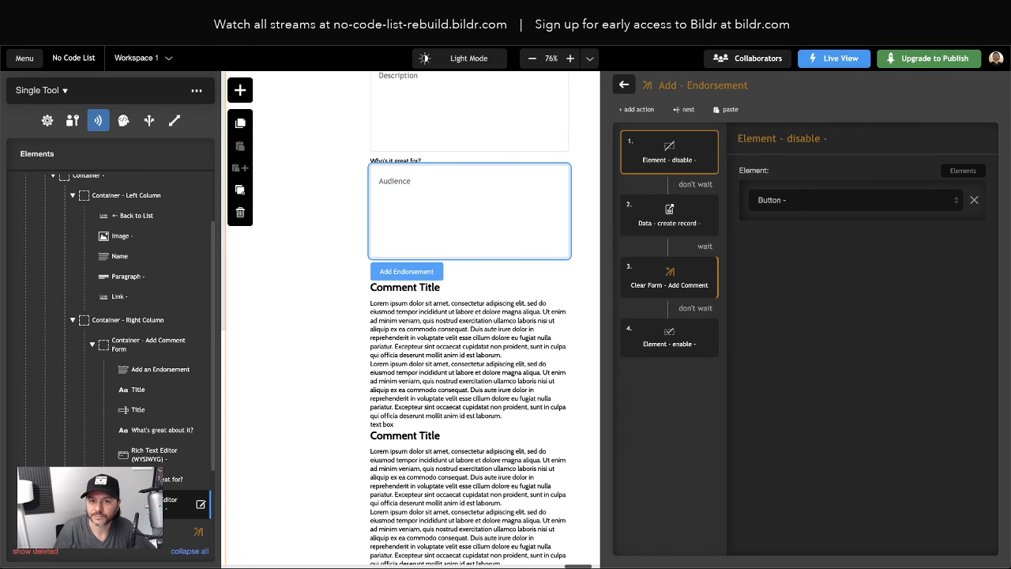
{"action": "left_click", "coordinate": [269, 16]}
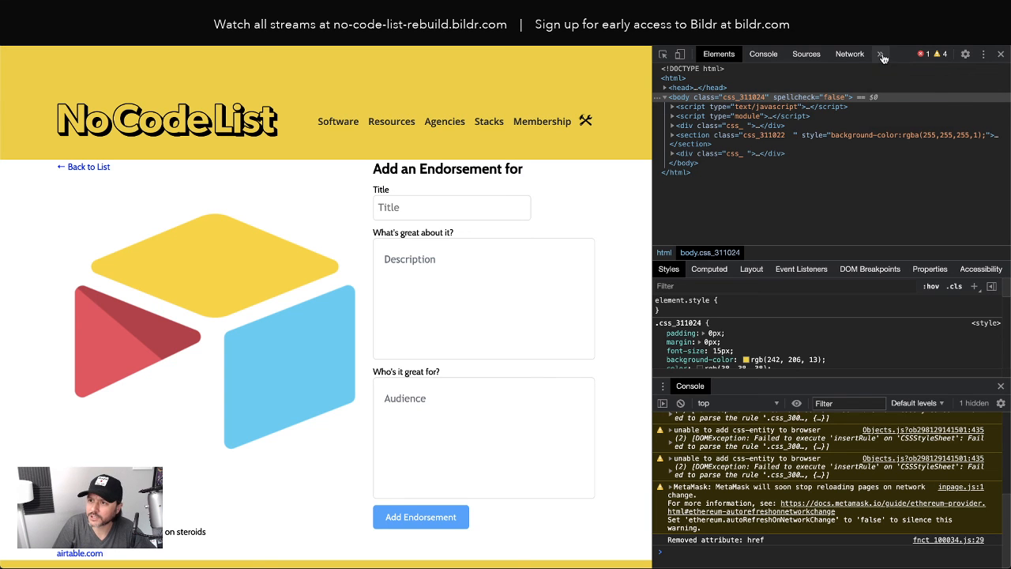
Clear the live page's site data, reload it, and close DevTools
{"action": "left_click", "coordinate": [880, 54]}
{"action": "left_click", "coordinate": [909, 93]}
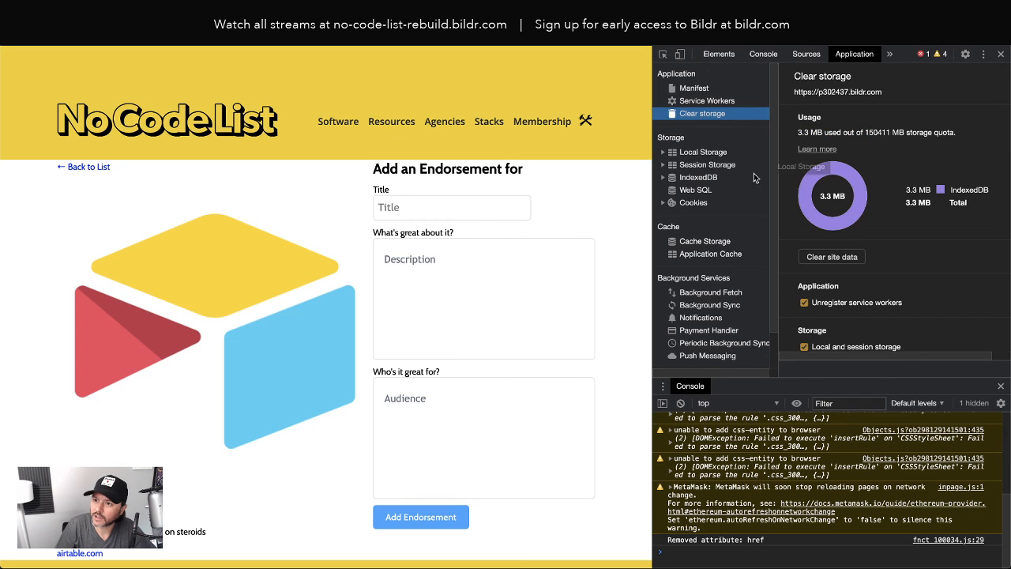
{"action": "left_click", "coordinate": [825, 257]}
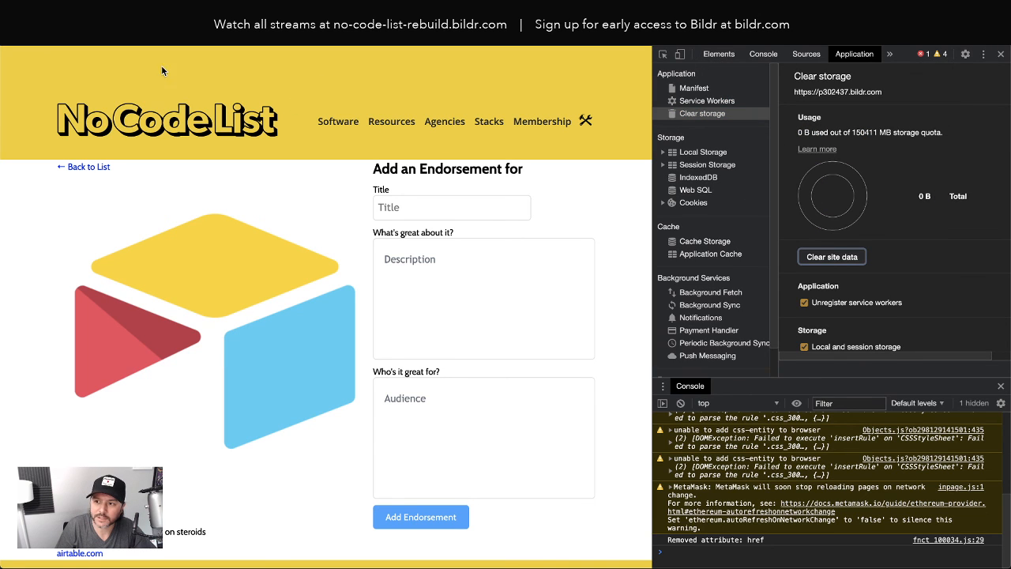
{"action": "left_click", "coordinate": [54, 36]}
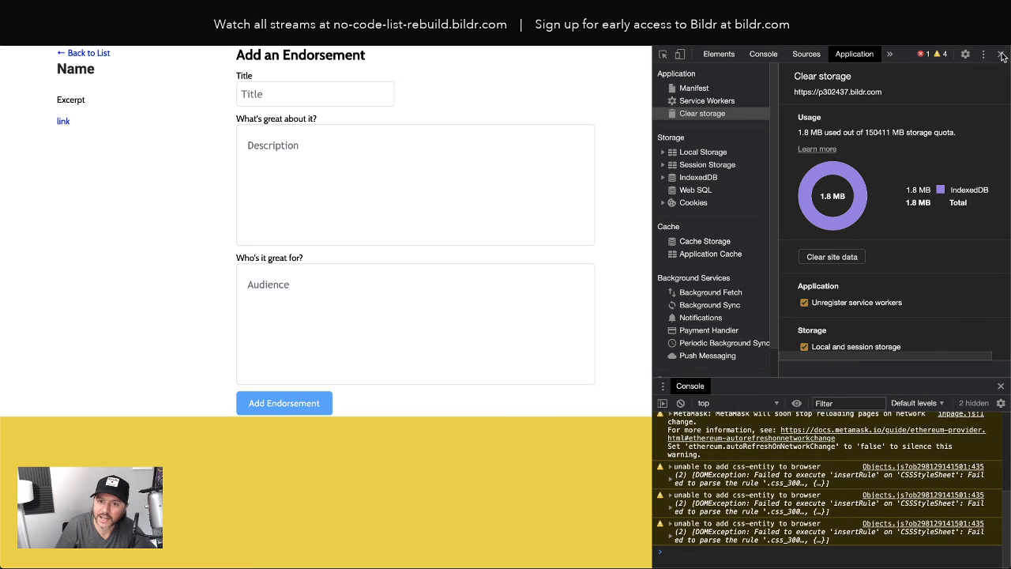
{"action": "left_click", "coordinate": [1002, 57]}
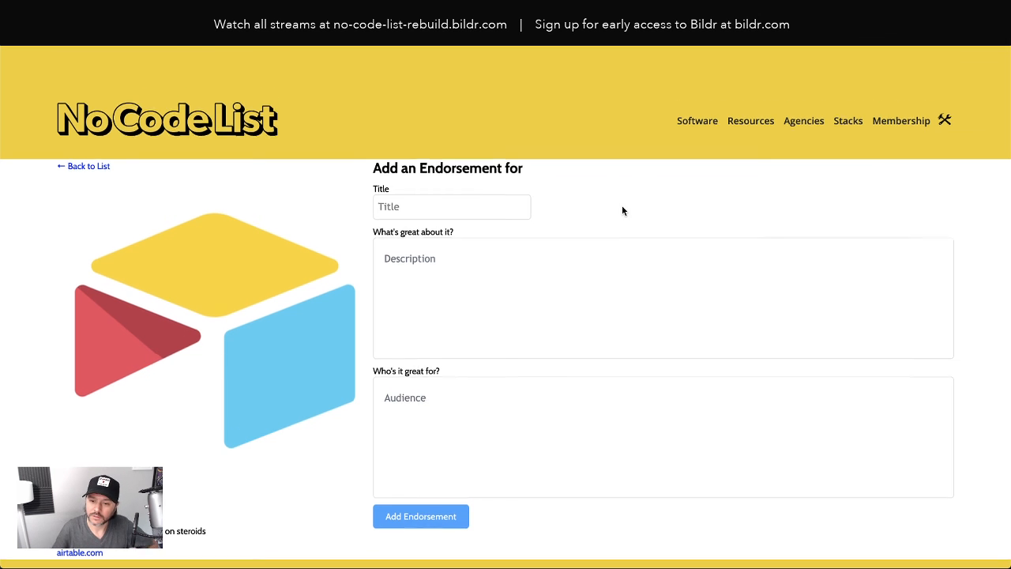
Fill the Airtable endorsement form with title 'Real Airtable Comment' and description 'Description'
{"action": "scroll", "coordinate": [619, 210], "scroll_direction": "down", "scroll_amount": 3}
{"action": "scroll", "coordinate": [620, 211], "scroll_direction": "up", "scroll_amount": 1}
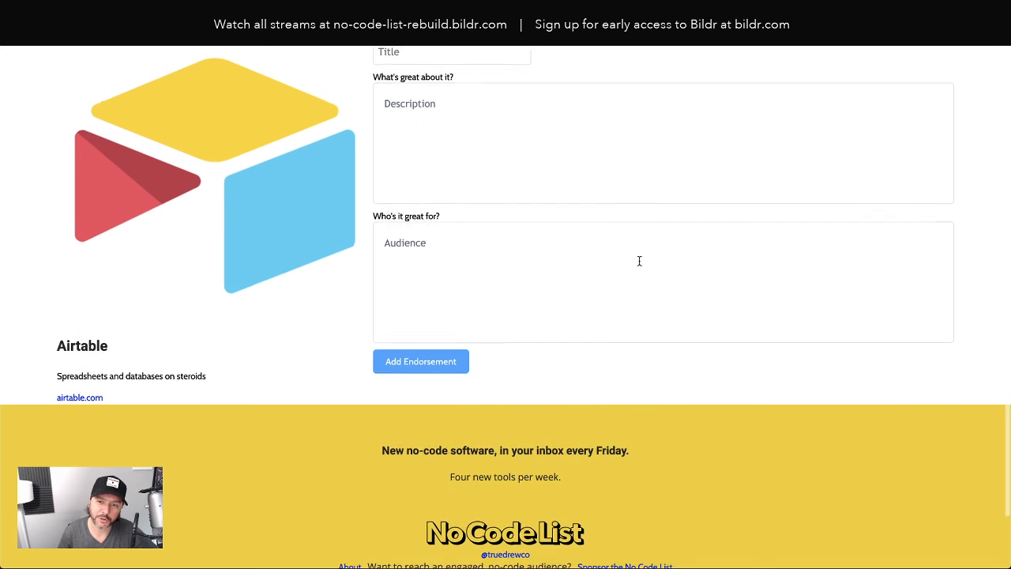
{"action": "scroll", "coordinate": [639, 262], "scroll_direction": "up", "scroll_amount": 2}
{"action": "scroll", "coordinate": [413, 459], "scroll_direction": "down", "scroll_amount": 1}
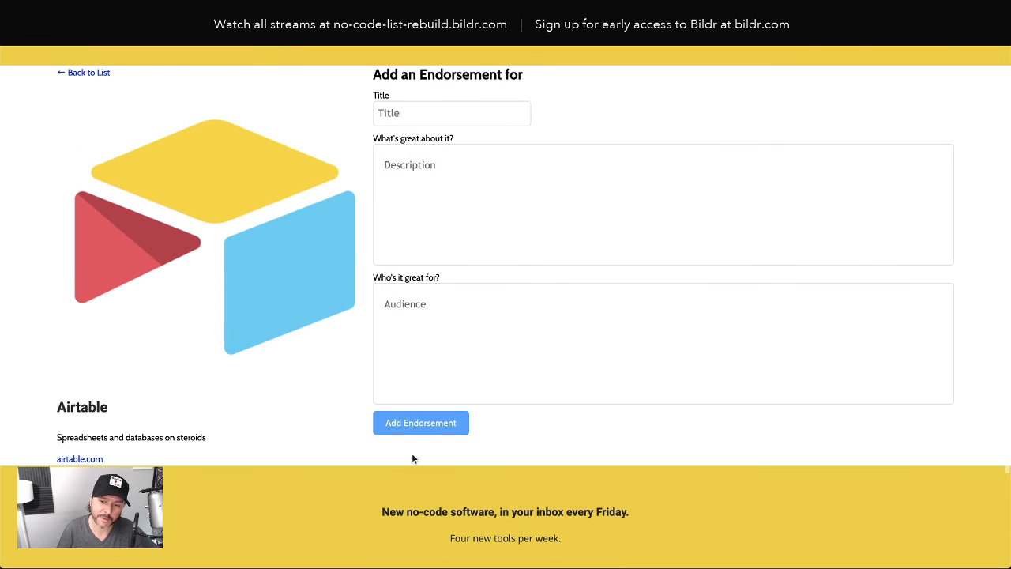
{"action": "scroll", "coordinate": [683, 387], "scroll_direction": "up", "scroll_amount": 1}
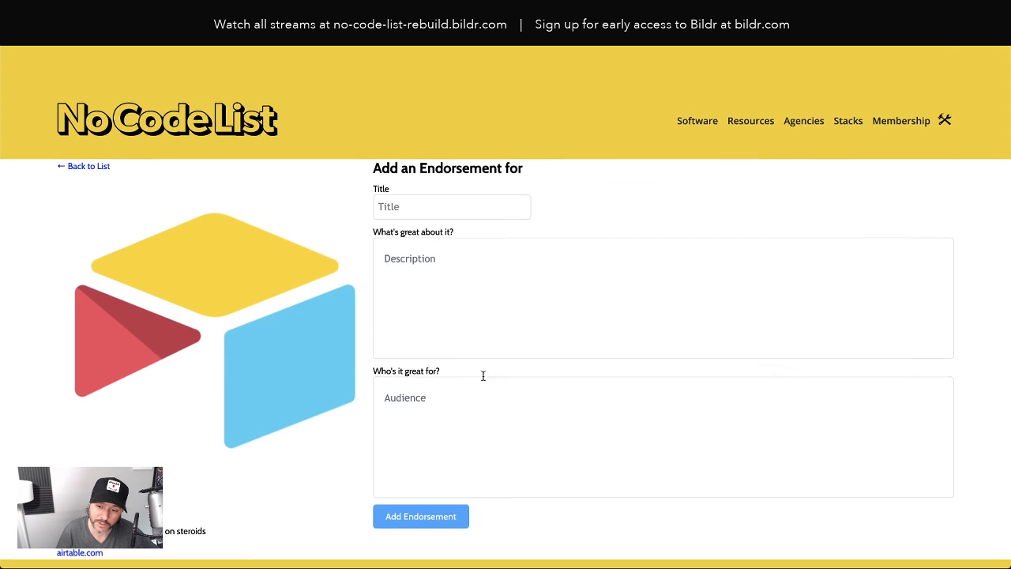
{"action": "scroll", "coordinate": [442, 403], "scroll_direction": "down", "scroll_amount": 1}
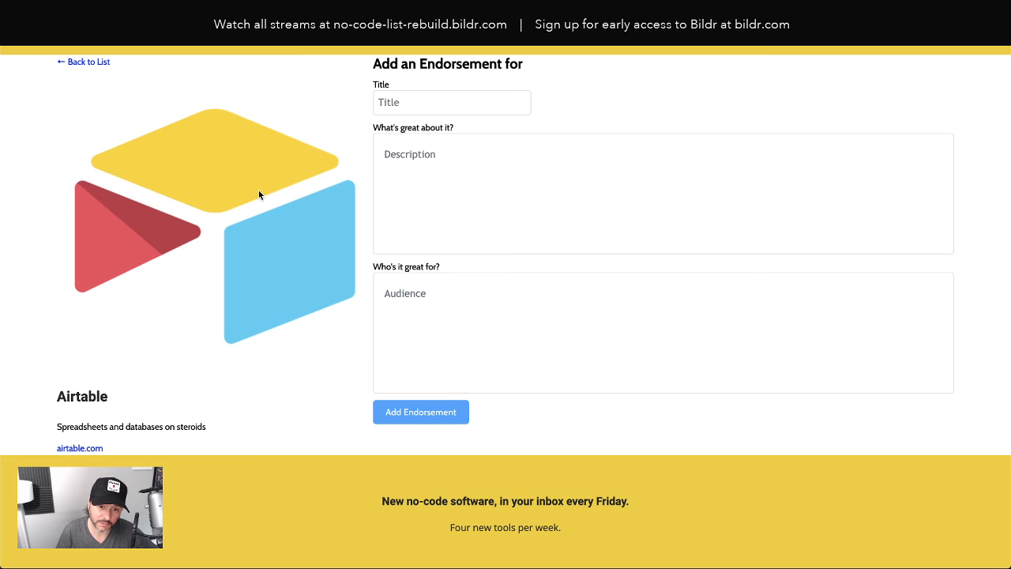
{"action": "scroll", "coordinate": [276, 214], "scroll_direction": "up", "scroll_amount": 2}
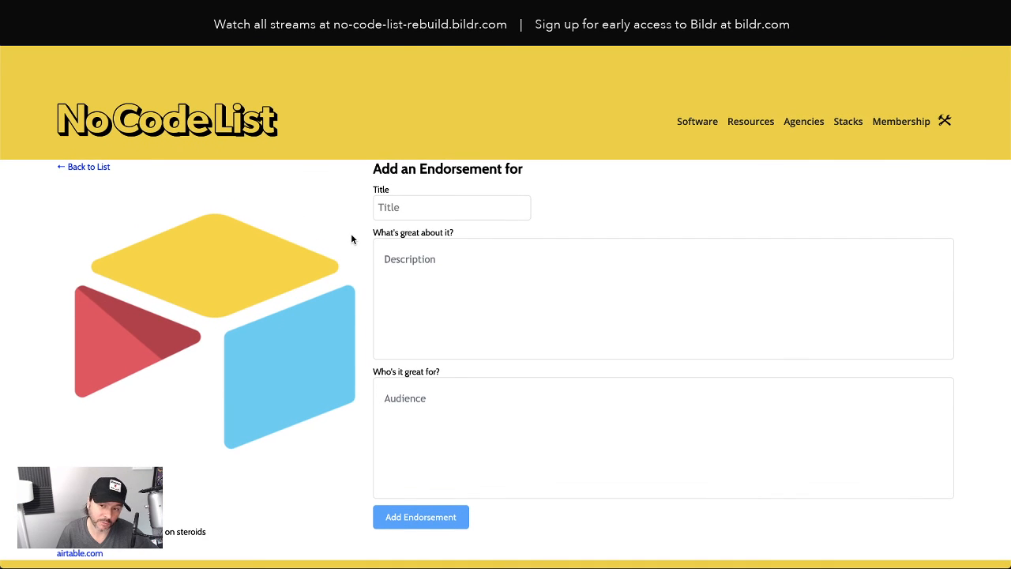
{"action": "left_click", "coordinate": [404, 205]}
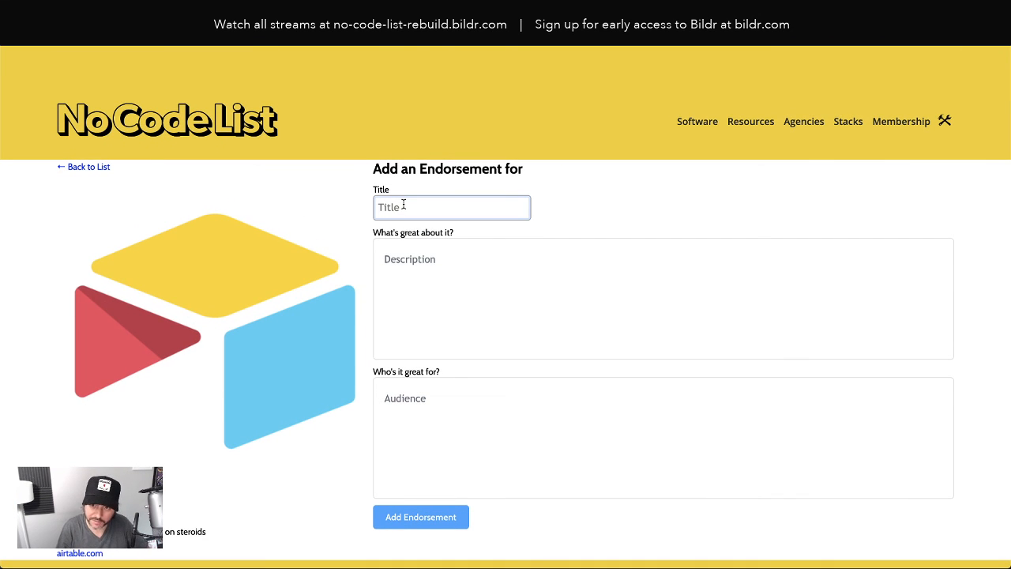
{"action": "type", "text": "Rea"}
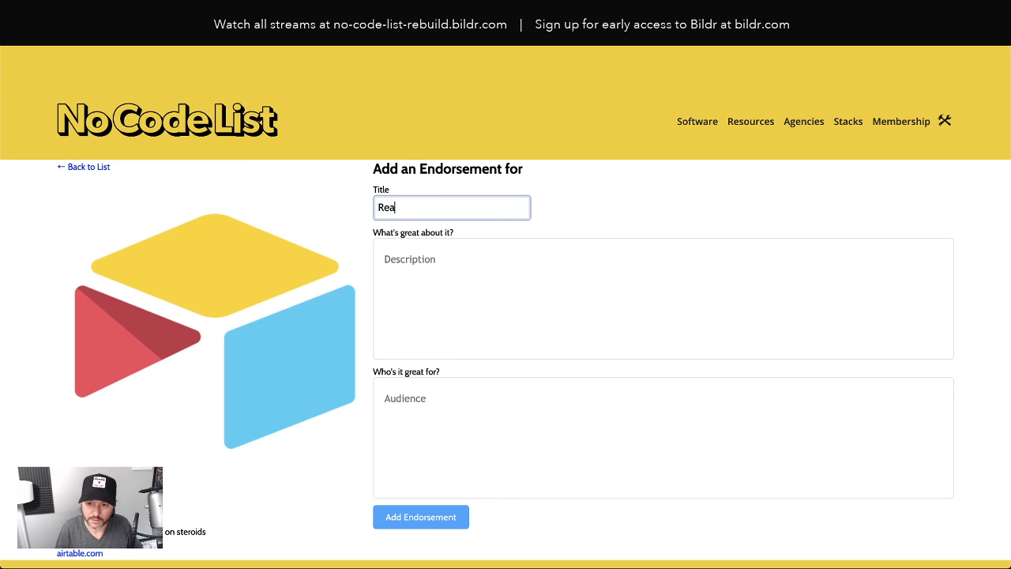
{"action": "type", "text": "l Airtable comm"}
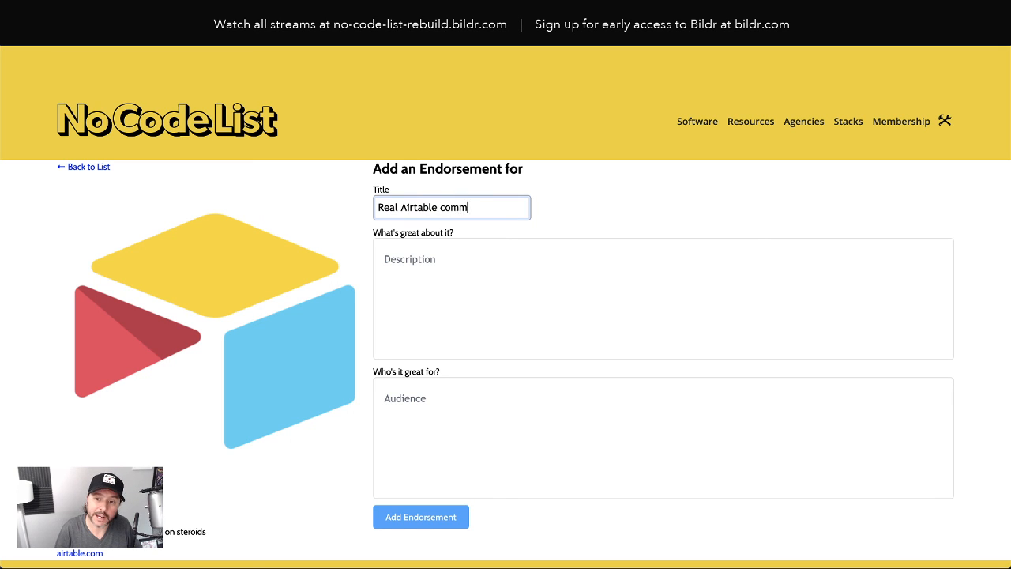
{"action": "key", "text": "BackSpace"}
{"action": "key", "text": "BackSpace"}
{"action": "key", "text": "BackSpace"}
{"action": "key", "text": "BackSpace"}
{"action": "type", "text": "Comment"}
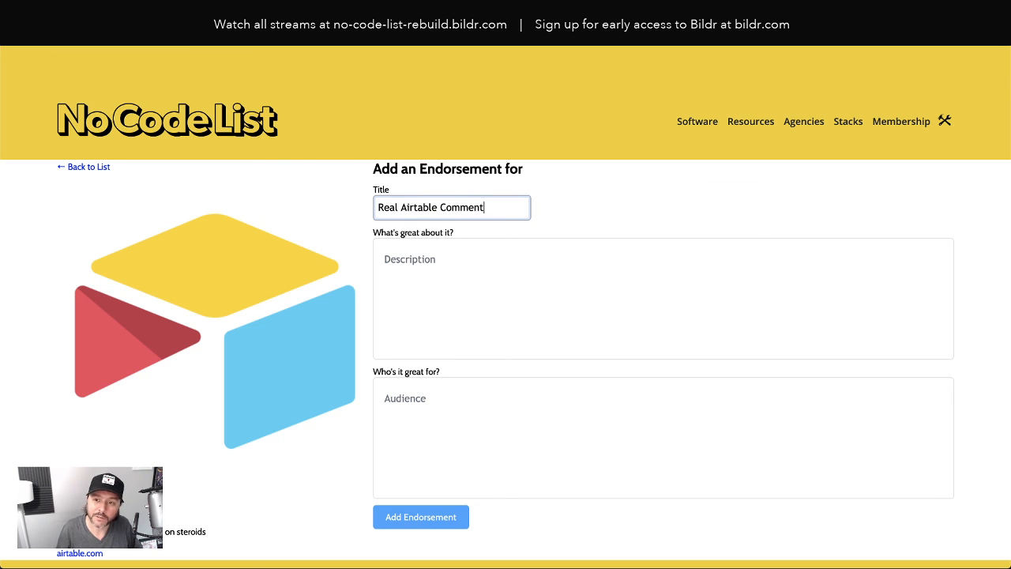
{"action": "left_click", "coordinate": [420, 289]}
{"action": "type", "text": "Description"}
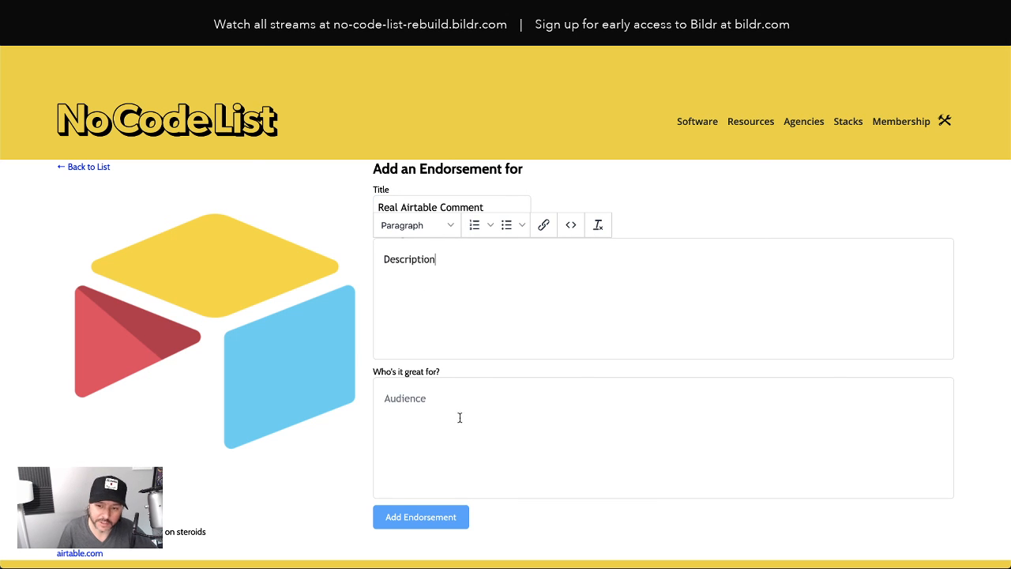
Submit the endorsement and confirm it appears in the list below the form
{"action": "scroll", "coordinate": [460, 417], "scroll_direction": "down", "scroll_amount": 1}
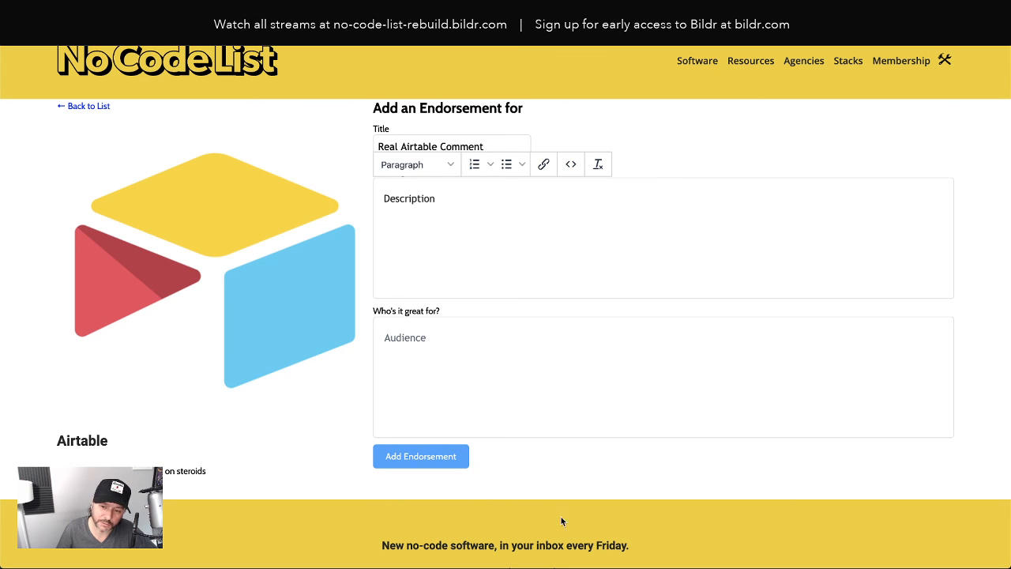
{"action": "left_click", "coordinate": [430, 462]}
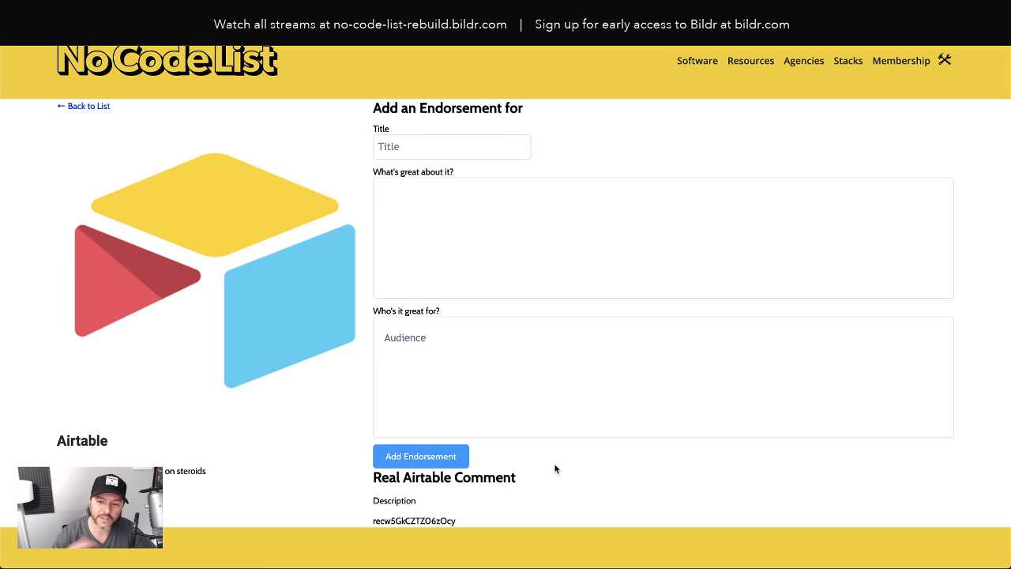
{"action": "double_click", "coordinate": [384, 520]}
{"action": "scroll", "coordinate": [667, 463], "scroll_direction": "up", "scroll_amount": 2}
{"action": "scroll", "coordinate": [666, 463], "scroll_direction": "down", "scroll_amount": 3}
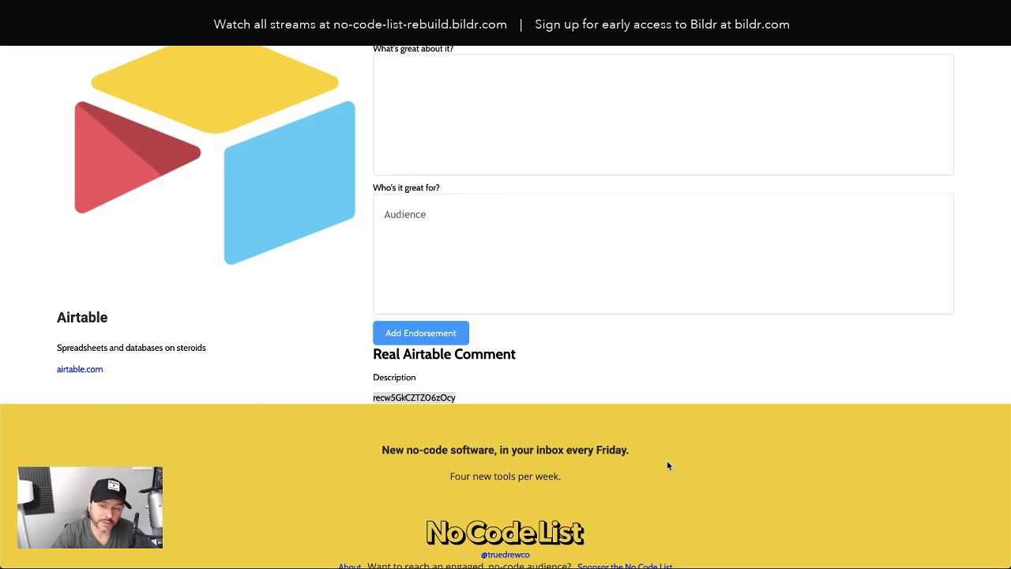
{"action": "scroll", "coordinate": [666, 466], "scroll_direction": "up", "scroll_amount": 4}
{"action": "scroll", "coordinate": [503, 334], "scroll_direction": "down", "scroll_amount": 5}
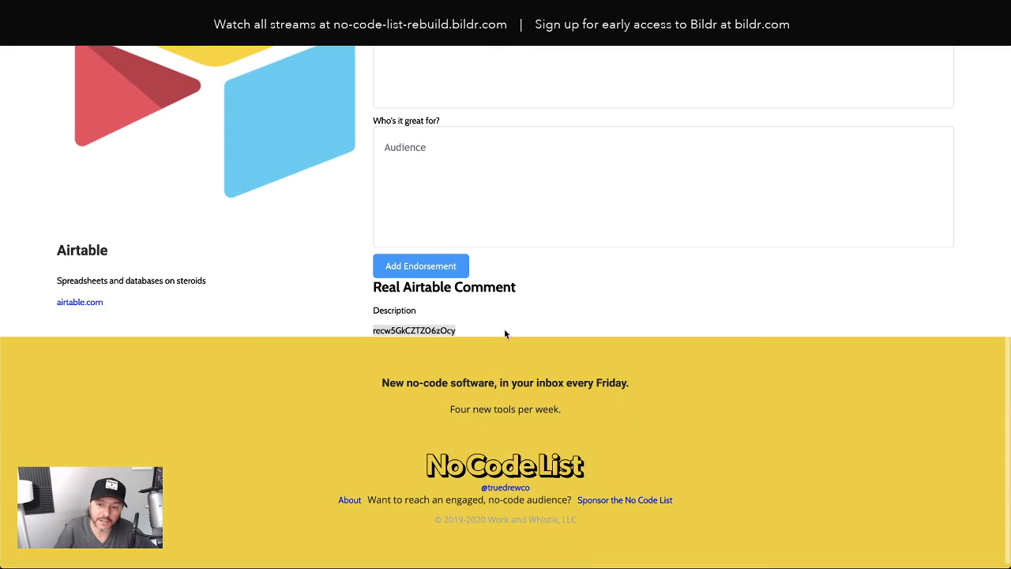
{"action": "scroll", "coordinate": [513, 335], "scroll_direction": "up", "scroll_amount": 5}
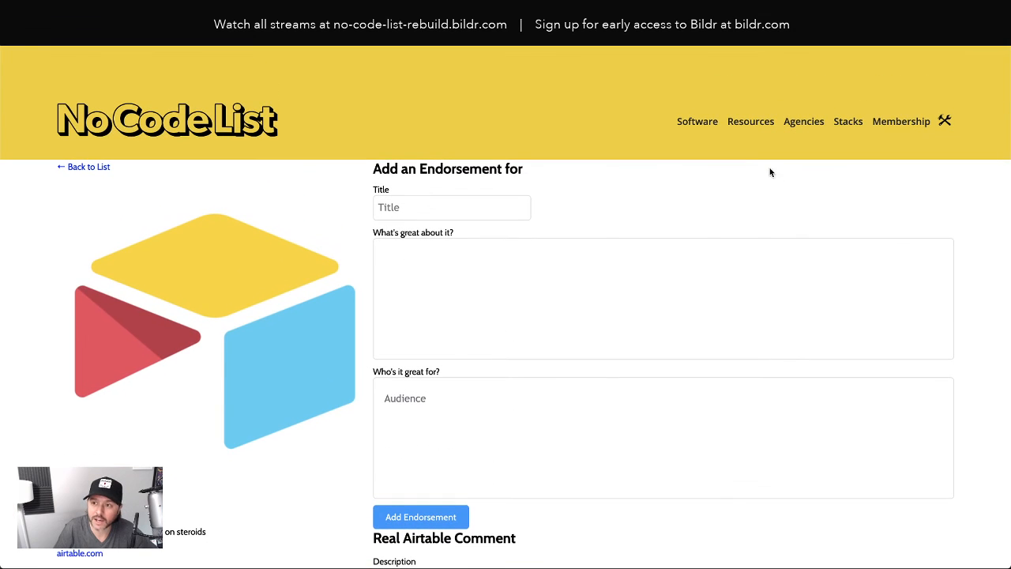
Add an endorsement titled 'Action Desk Comment' on the Actiondesk tool page
{"action": "mouse_move", "coordinate": [700, 128]}
{"action": "left_click", "coordinate": [696, 158]}
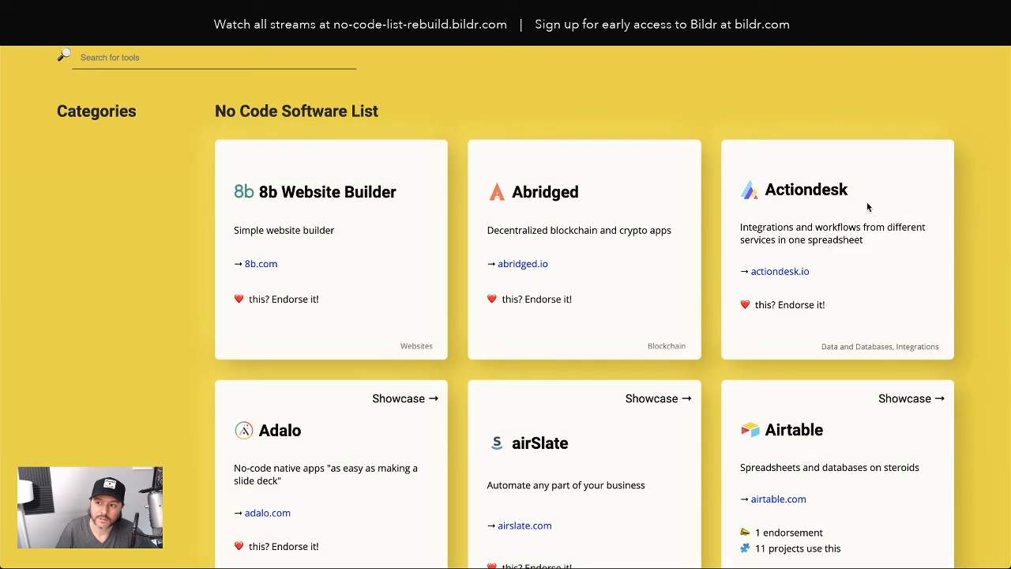
{"action": "left_click", "coordinate": [869, 209]}
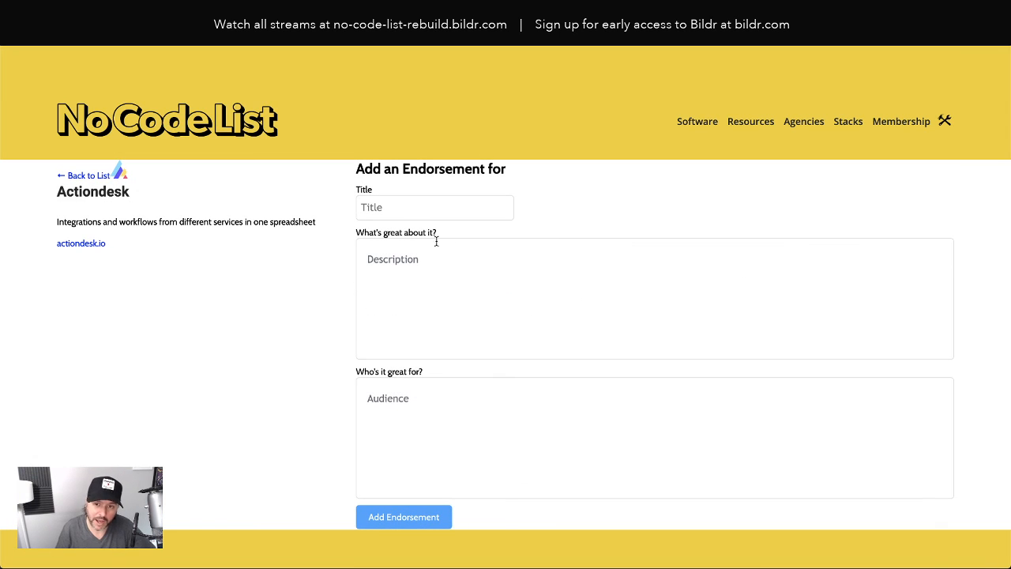
{"action": "left_click", "coordinate": [411, 205]}
{"action": "type", "text": "Action D"}
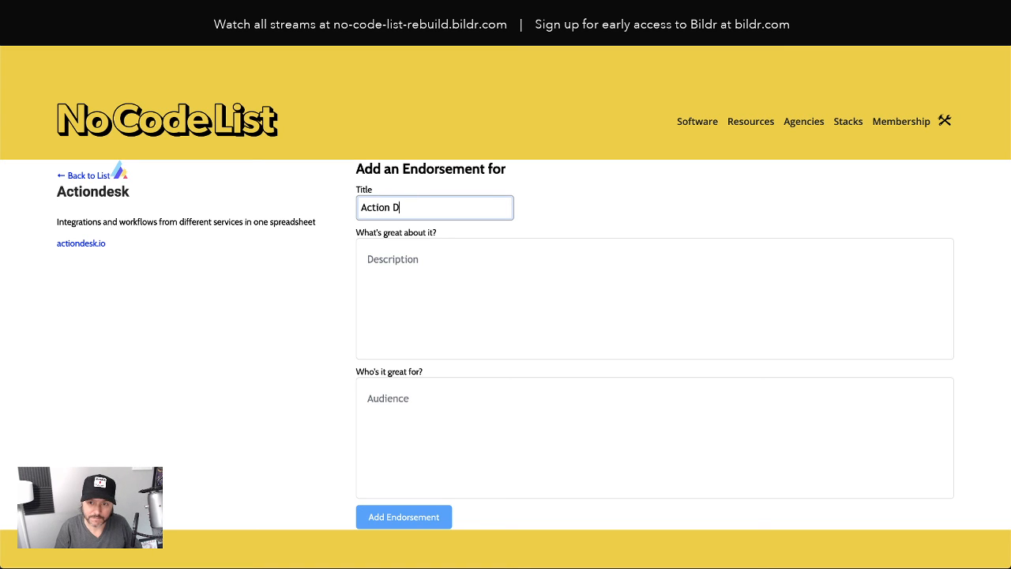
{"action": "type", "text": "esk Comment"}
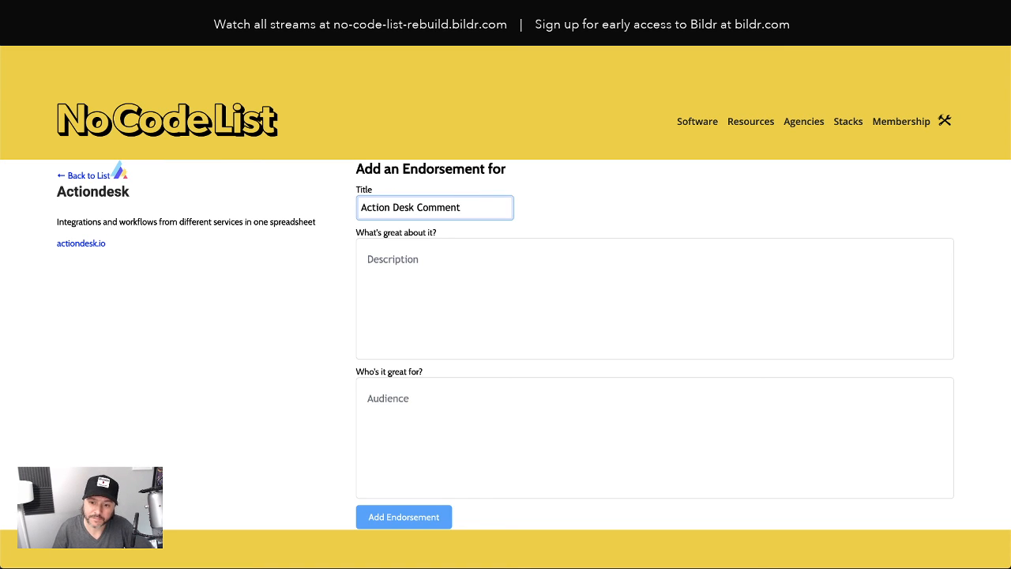
{"action": "left_click", "coordinate": [425, 523]}
{"action": "scroll", "coordinate": [537, 446], "scroll_direction": "down", "scroll_amount": 3}
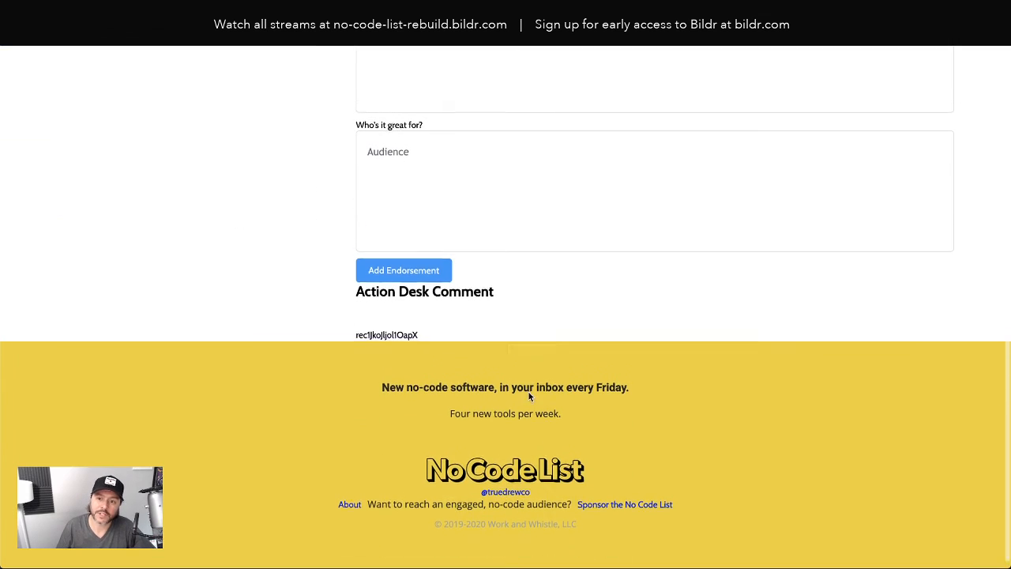
{"action": "scroll", "coordinate": [542, 377], "scroll_direction": "up", "scroll_amount": 3}
Return to Airtable's page and verify only 'Real Airtable Comment' is listed
{"action": "left_click", "coordinate": [691, 123]}
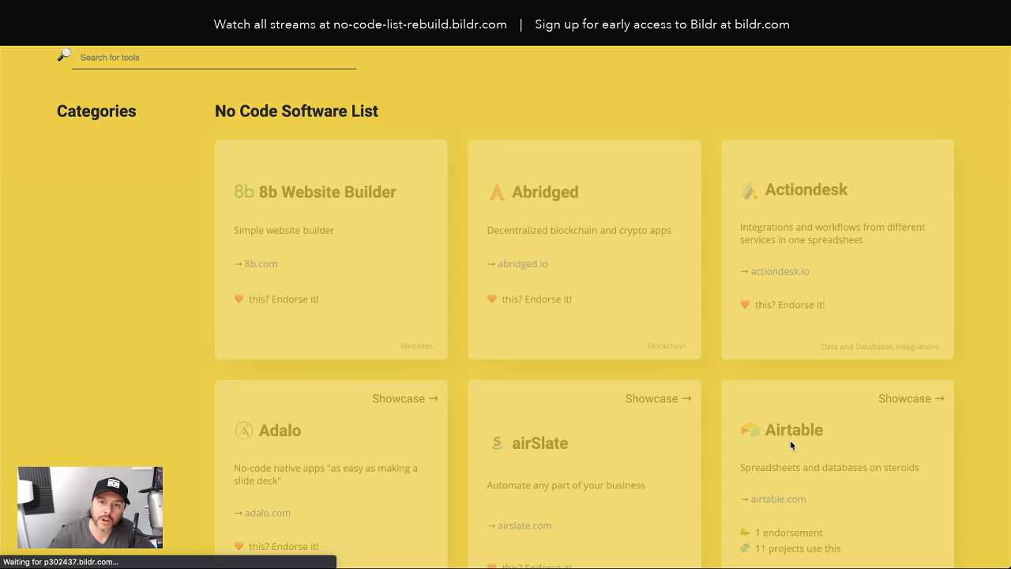
{"action": "left_click", "coordinate": [789, 440]}
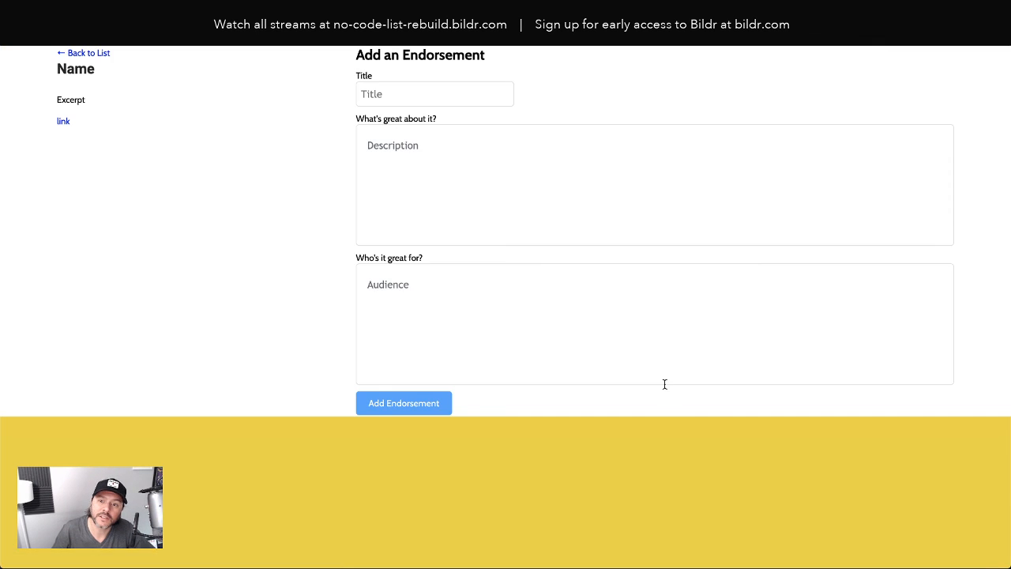
{"action": "scroll", "coordinate": [666, 382], "scroll_direction": "down", "scroll_amount": 3}
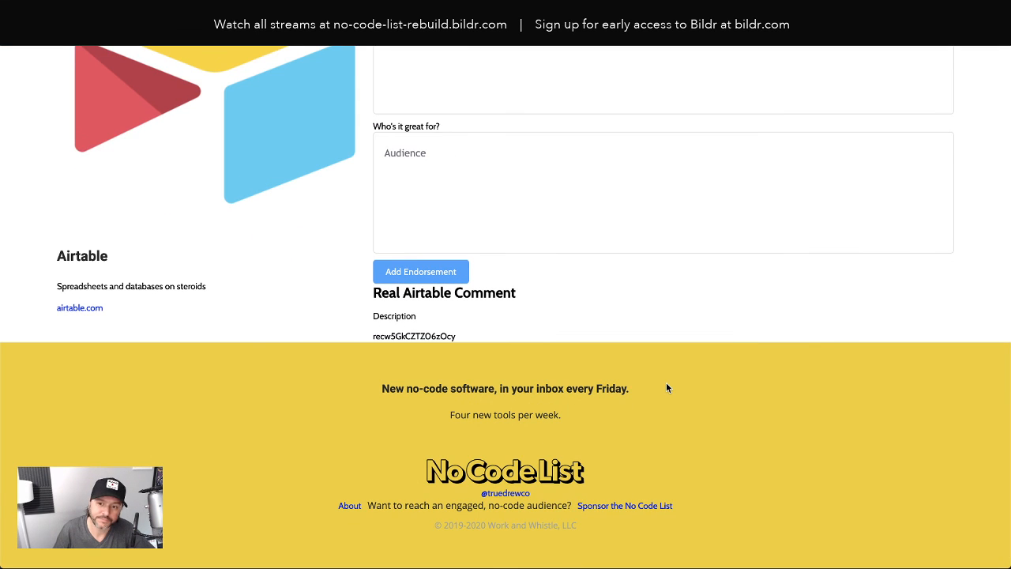
{"action": "scroll", "coordinate": [666, 387], "scroll_direction": "up", "scroll_amount": 3}
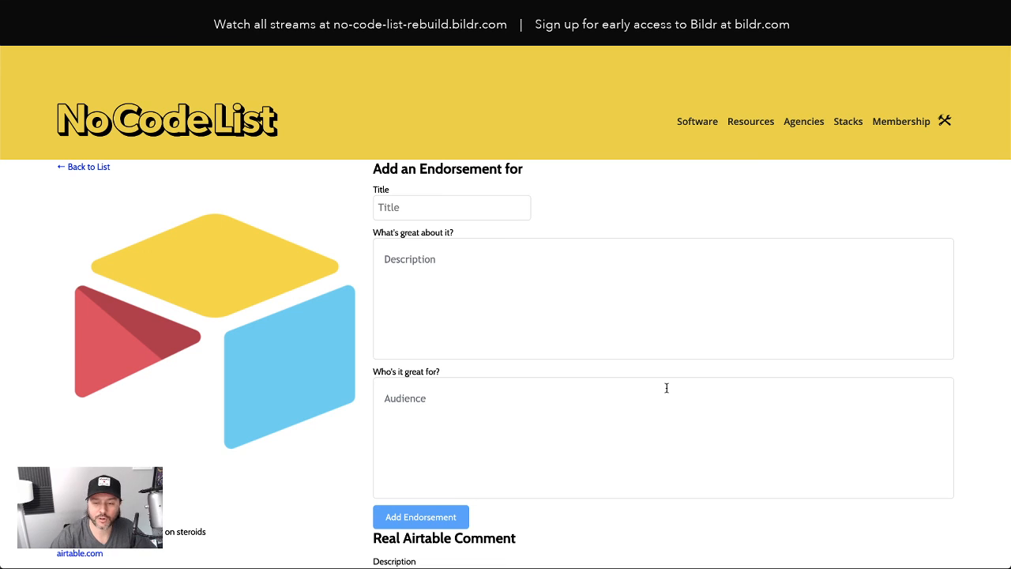
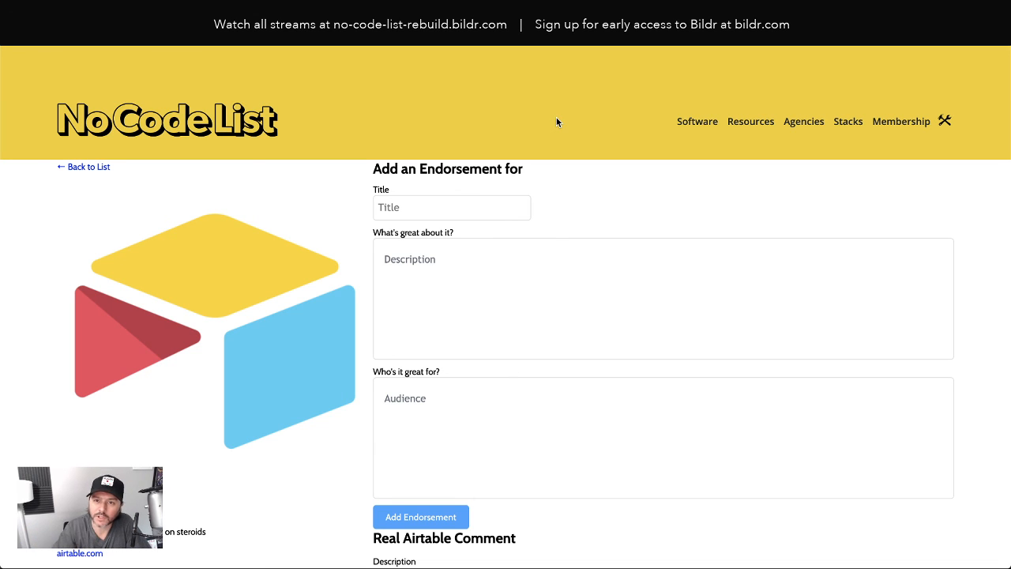
Switch from the live No Code List page back to the Bildr editor
{"action": "left_click", "coordinate": [102, 34]}
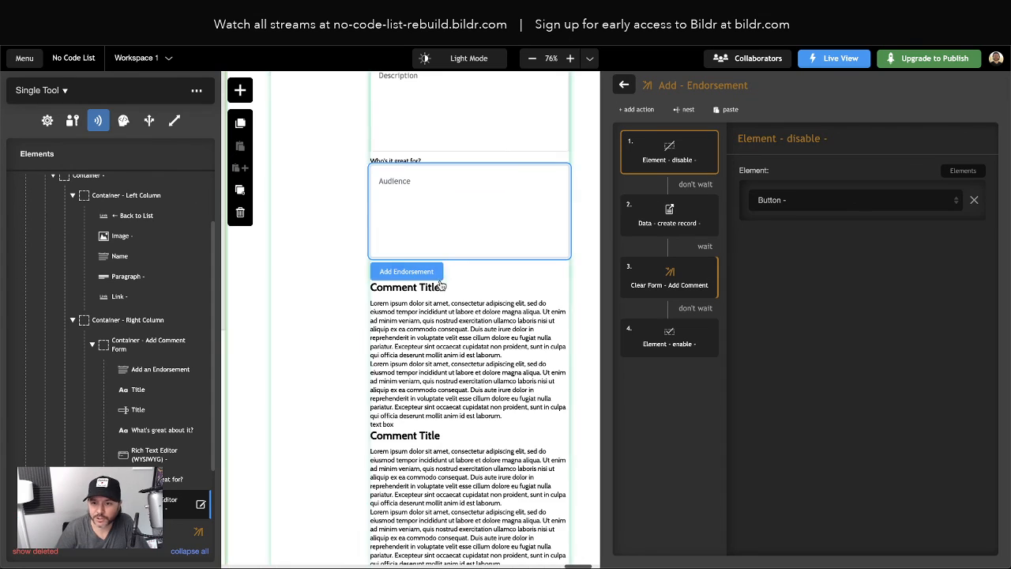
Pan to the Header page and review its Set State action groups
{"action": "scroll", "coordinate": [460, 285], "scroll_direction": "up", "scroll_amount": 4}
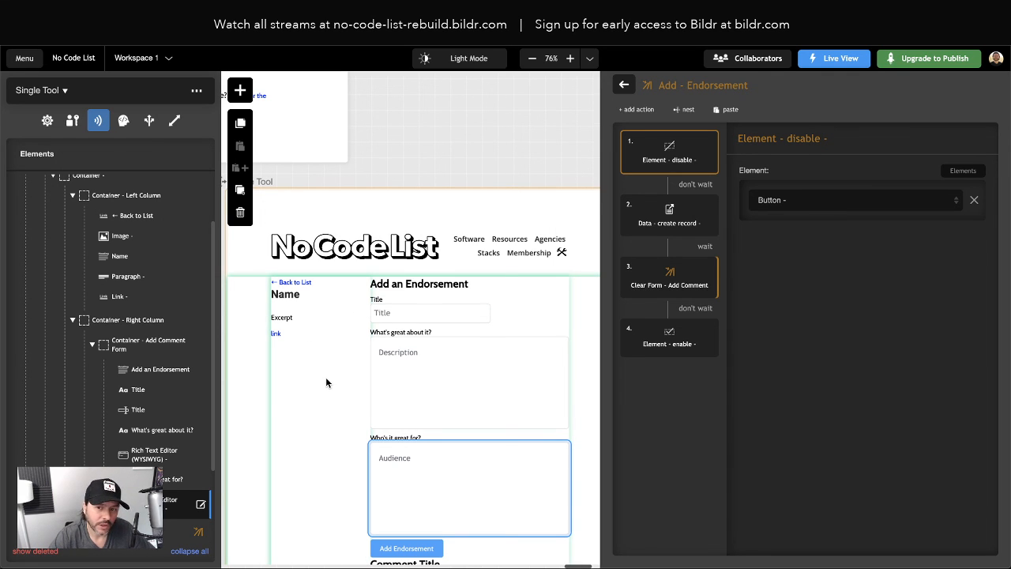
{"action": "scroll", "coordinate": [325, 377], "scroll_direction": "up", "scroll_amount": 5}
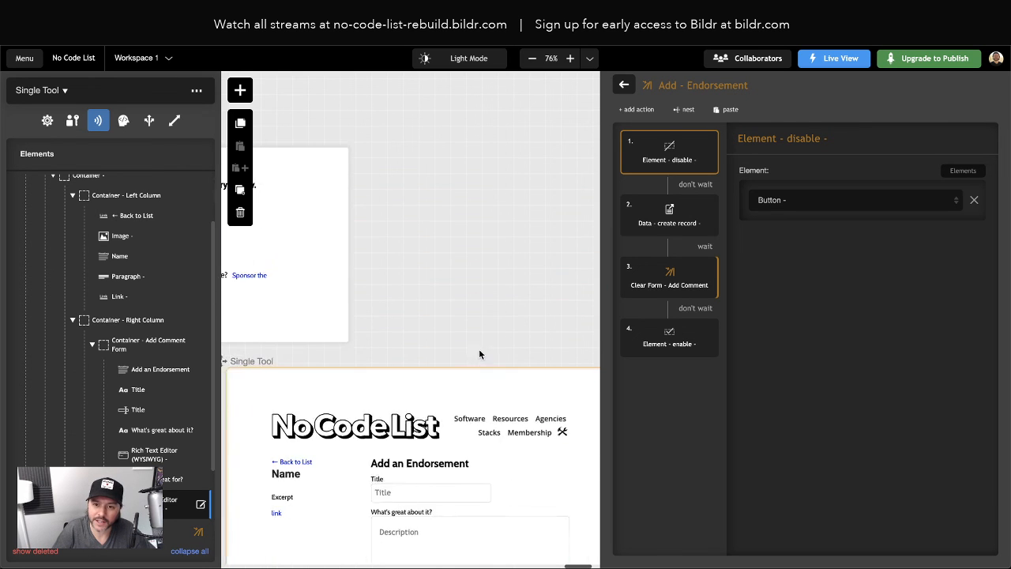
{"action": "scroll", "coordinate": [478, 355], "scroll_direction": "left", "scroll_amount": 5}
{"action": "scroll", "coordinate": [308, 211], "scroll_direction": "up", "scroll_amount": 5}
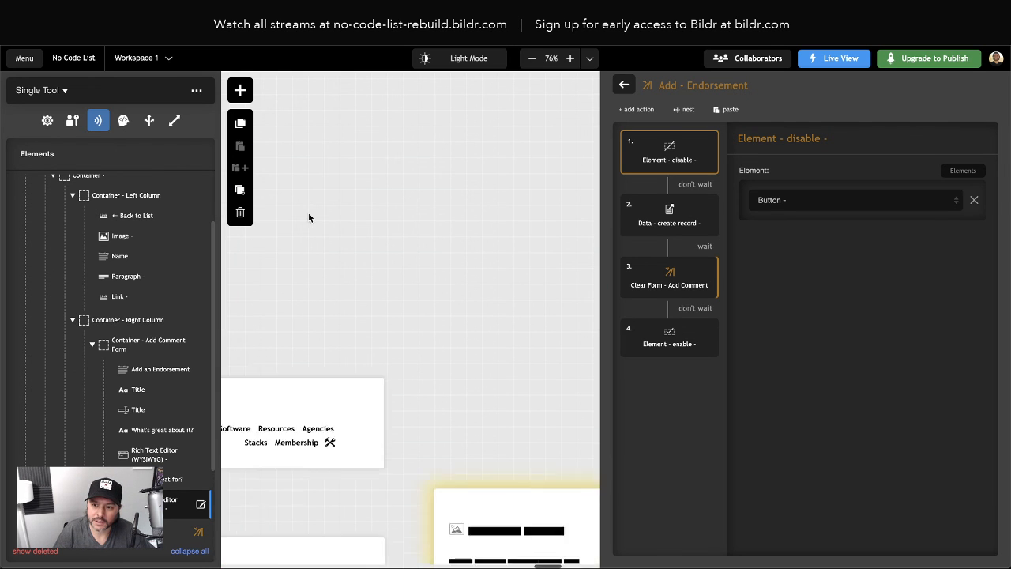
{"action": "scroll", "coordinate": [310, 211], "scroll_direction": "left", "scroll_amount": 3}
{"action": "left_click", "coordinate": [310, 217]}
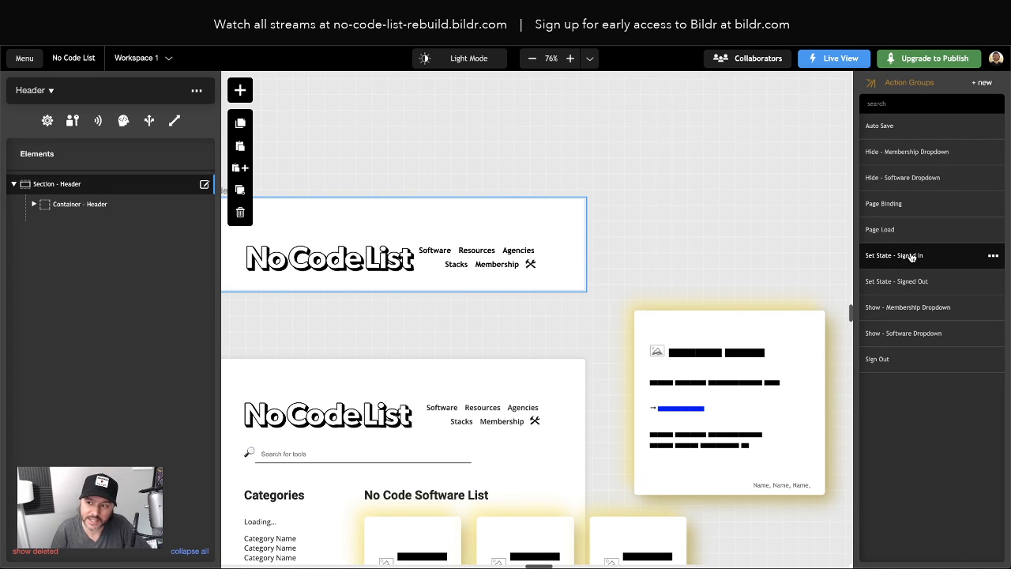
Pan back and select the Single Tool page to list its action groups
{"action": "scroll", "coordinate": [676, 296], "scroll_direction": "right", "scroll_amount": 5}
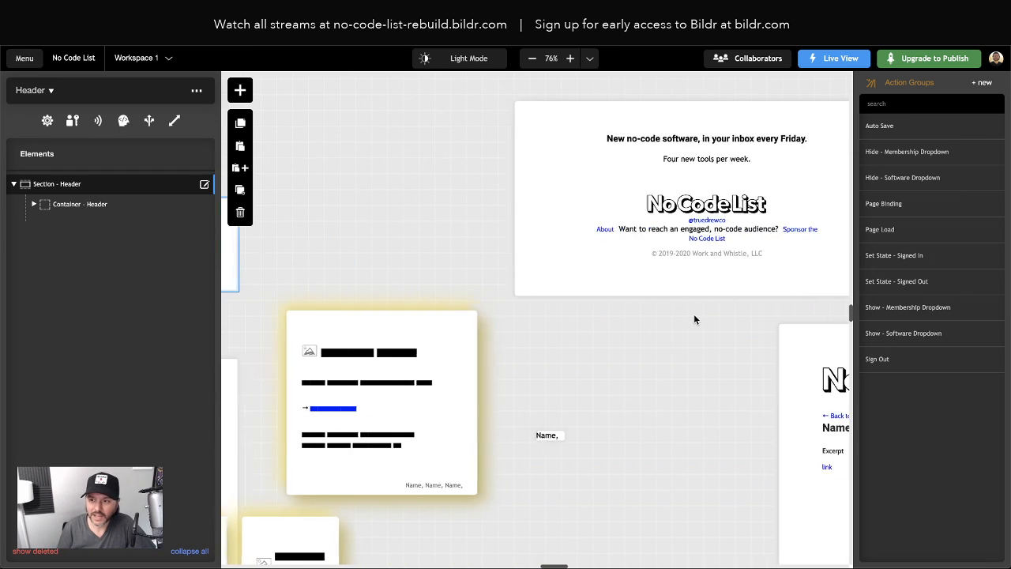
{"action": "scroll", "coordinate": [694, 319], "scroll_direction": "right", "scroll_amount": 5}
{"action": "scroll", "coordinate": [695, 320], "scroll_direction": "down", "scroll_amount": 5}
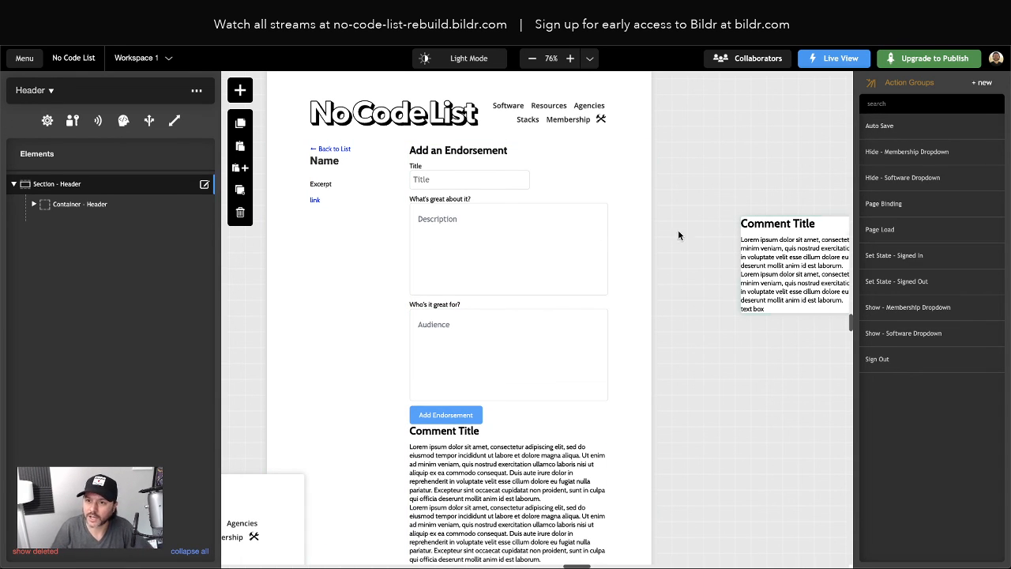
{"action": "left_click", "coordinate": [370, 278]}
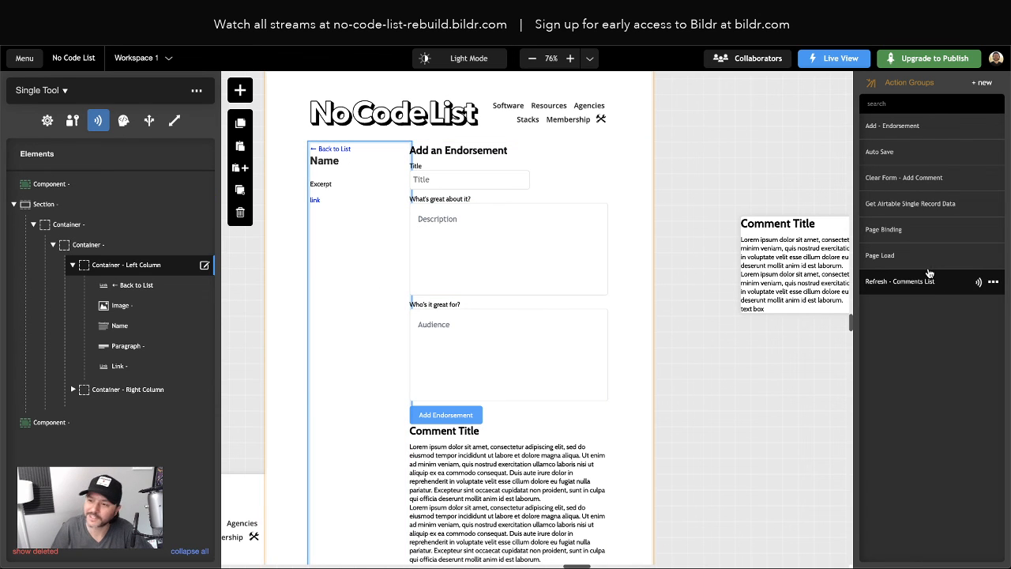
Create two action groups: Set State - Signed In and Set State - Signed Out
{"action": "left_click", "coordinate": [980, 83]}
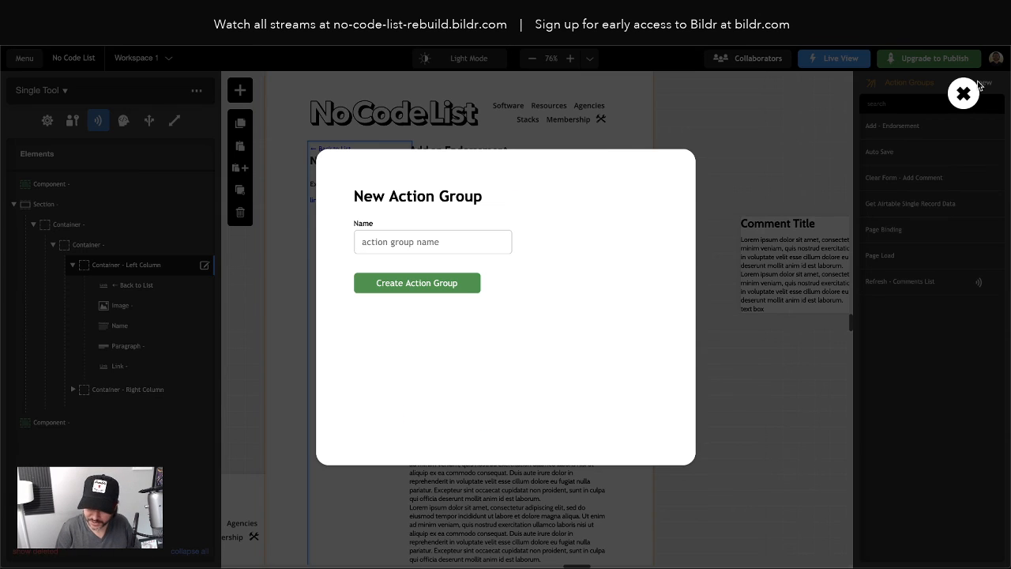
{"action": "type", "text": "Set State"}
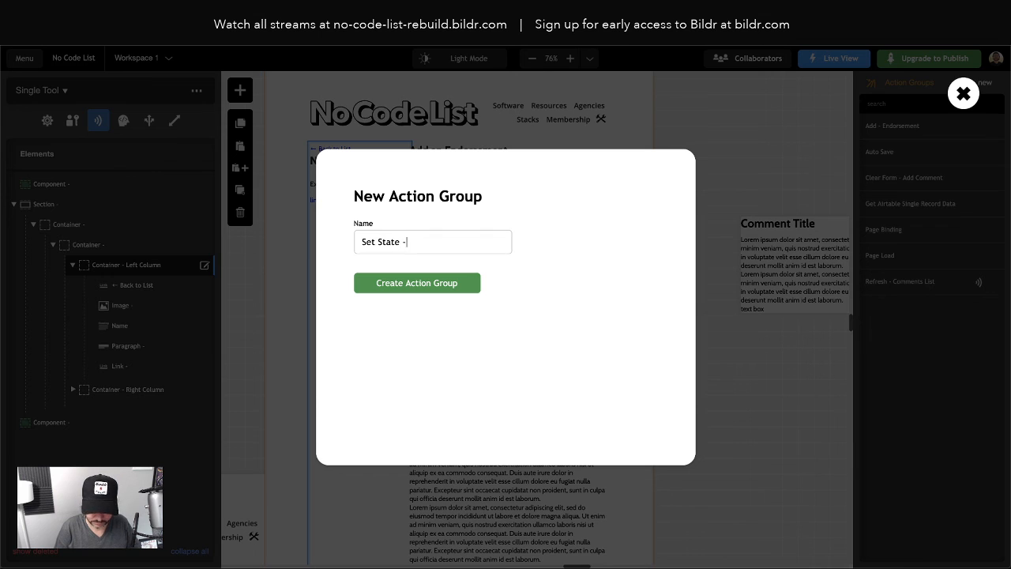
{"action": "type", "text": " - Sgi"}
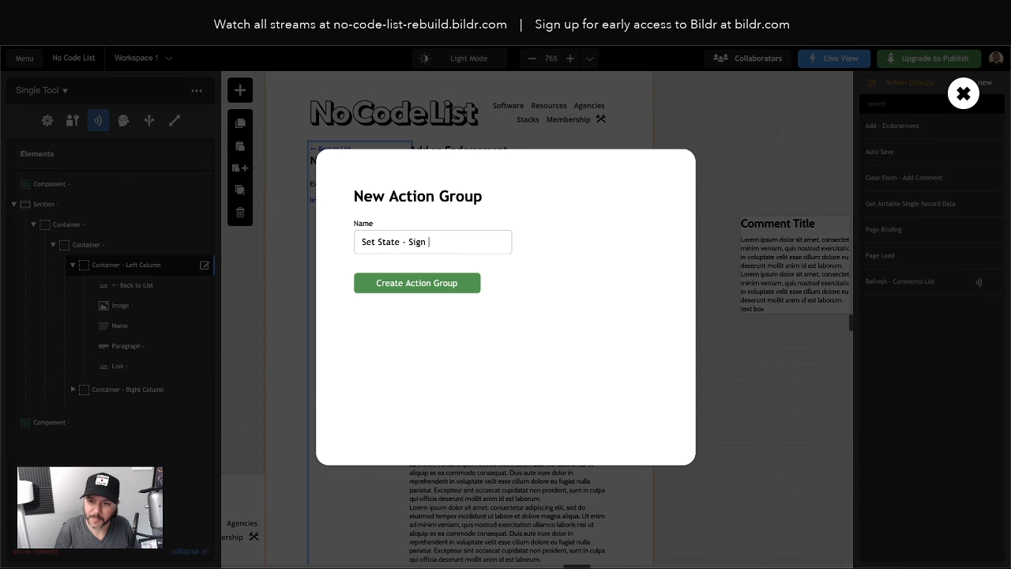
{"action": "key", "text": "Return"}
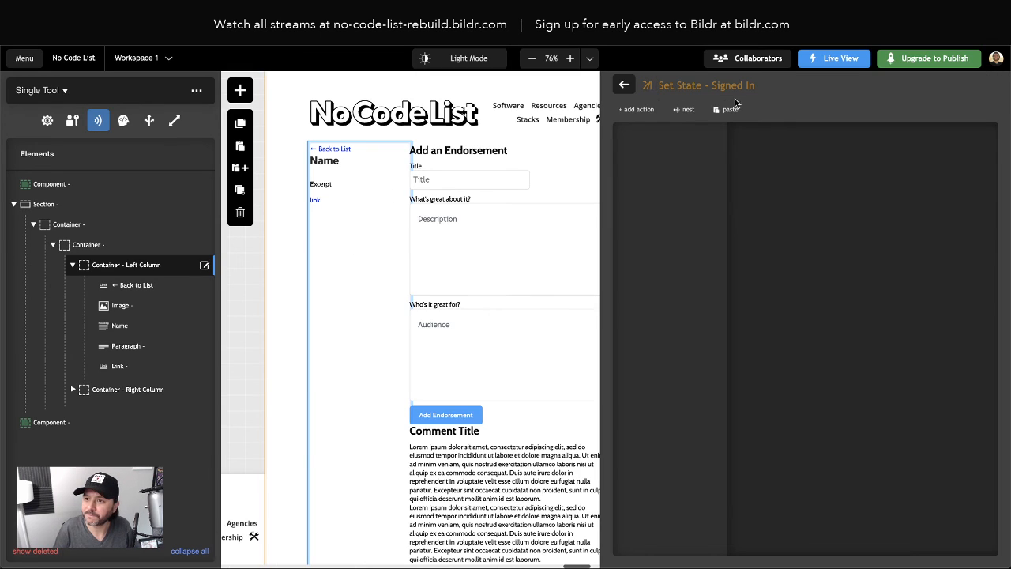
{"action": "left_click", "coordinate": [625, 86]}
{"action": "left_click", "coordinate": [982, 83]}
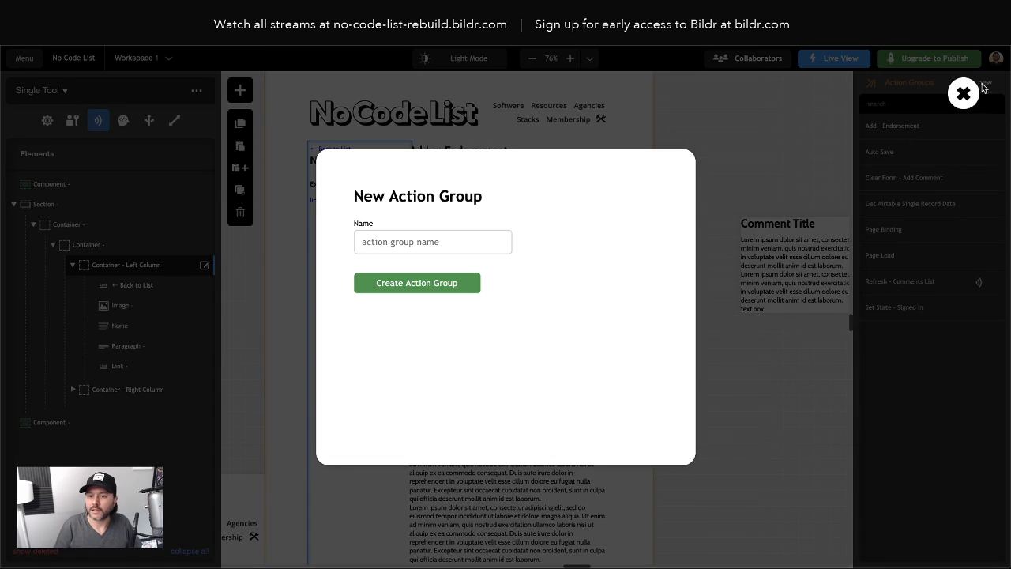
{"action": "type", "text": "Set STa"}
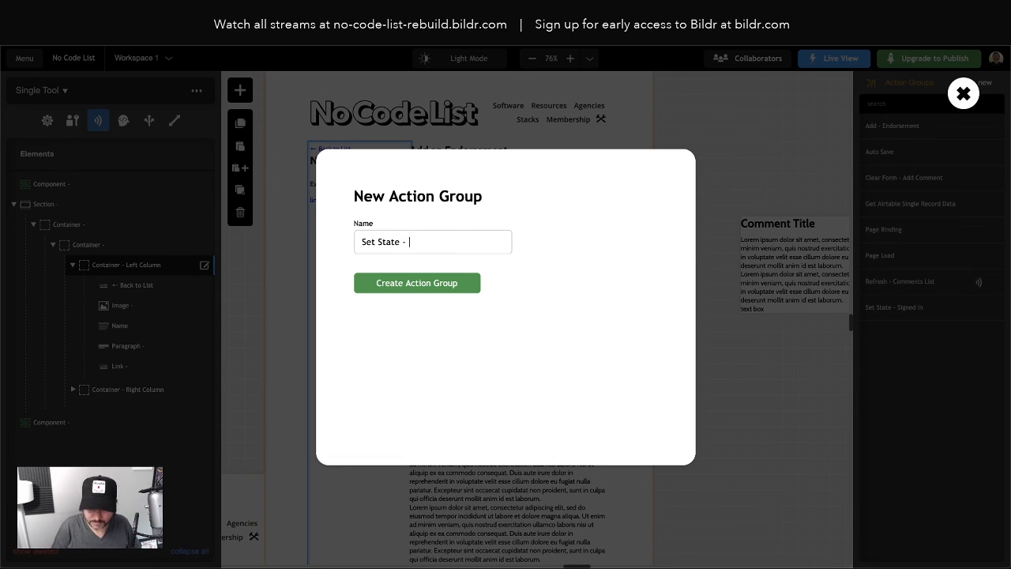
{"action": "type", "text": "Signed Out"}
{"action": "key", "text": "Return"}
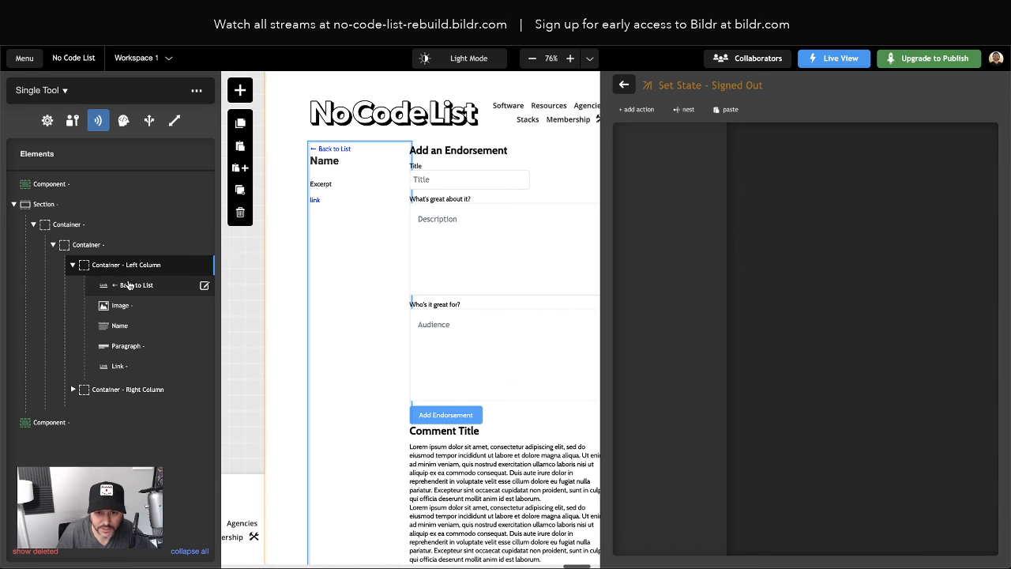
{"action": "left_click", "coordinate": [73, 266]}
Add an Element - hide - completely action targeting Container - Add Comment Form to Signed Out
{"action": "left_click", "coordinate": [73, 288]}
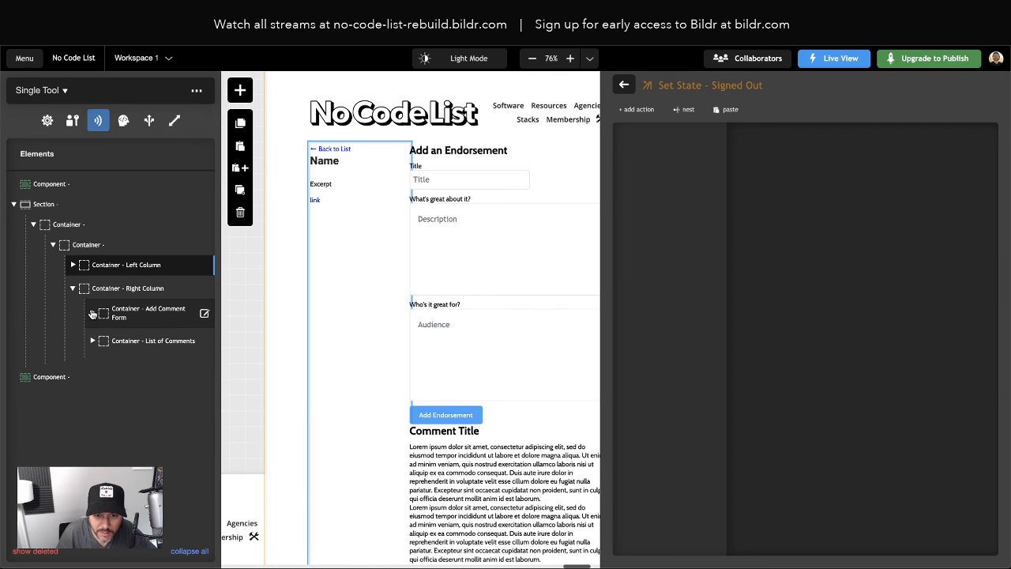
{"action": "left_click", "coordinate": [125, 316]}
{"action": "left_click", "coordinate": [125, 316]}
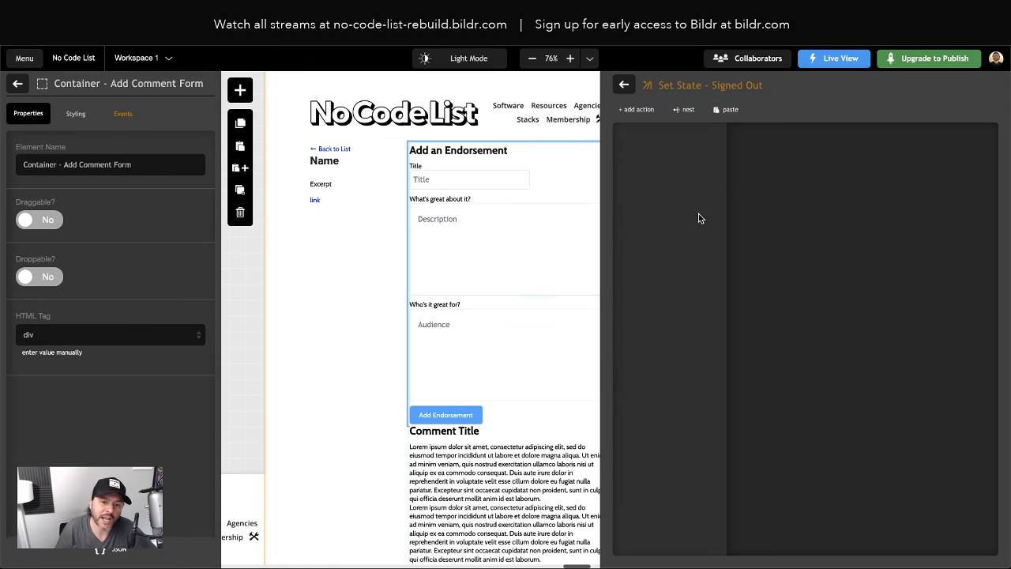
{"action": "left_click", "coordinate": [637, 109]}
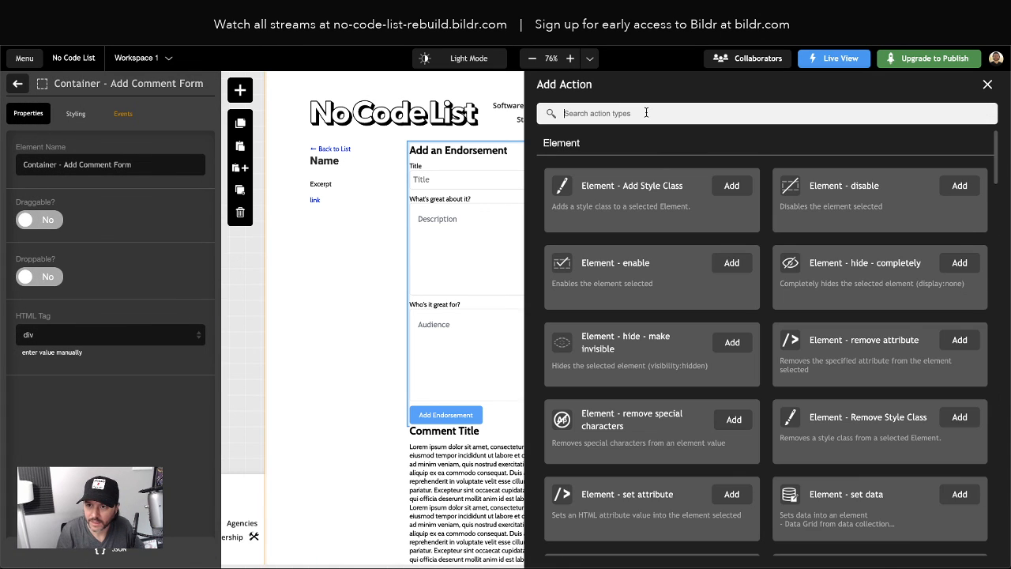
{"action": "type", "text": "hide"}
{"action": "left_click", "coordinate": [733, 185]}
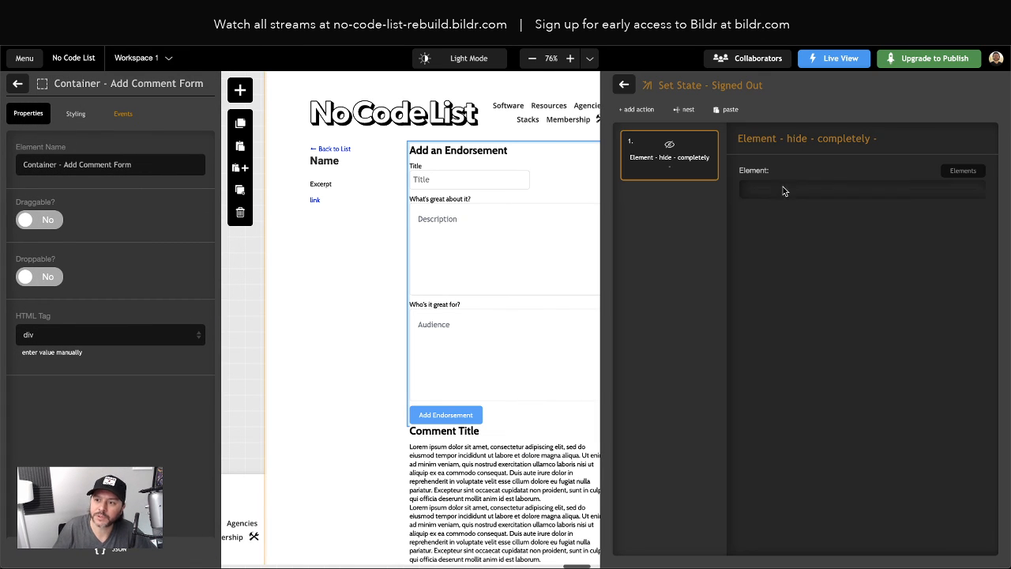
{"action": "left_click", "coordinate": [800, 202]}
{"action": "scroll", "coordinate": [859, 314], "scroll_direction": "down", "scroll_amount": 3}
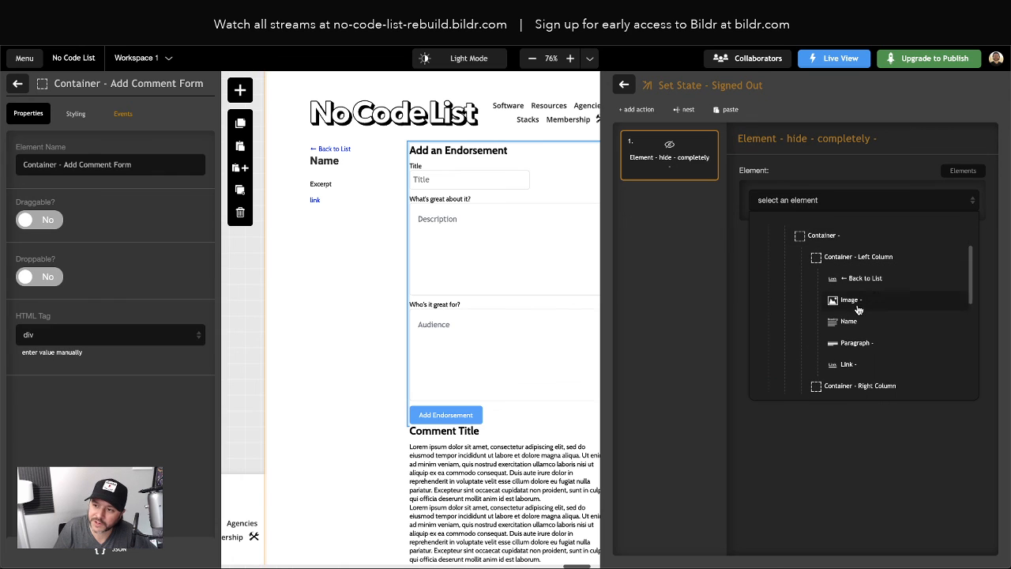
{"action": "left_click", "coordinate": [859, 309]}
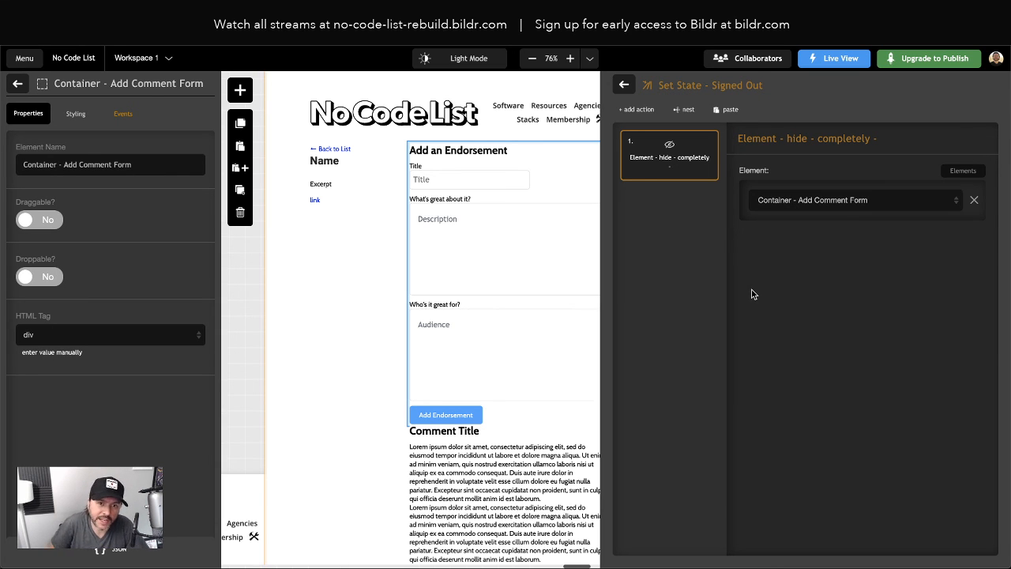
Inspect the form container's inline style properties, then return to the action groups list
{"action": "left_click", "coordinate": [76, 113]}
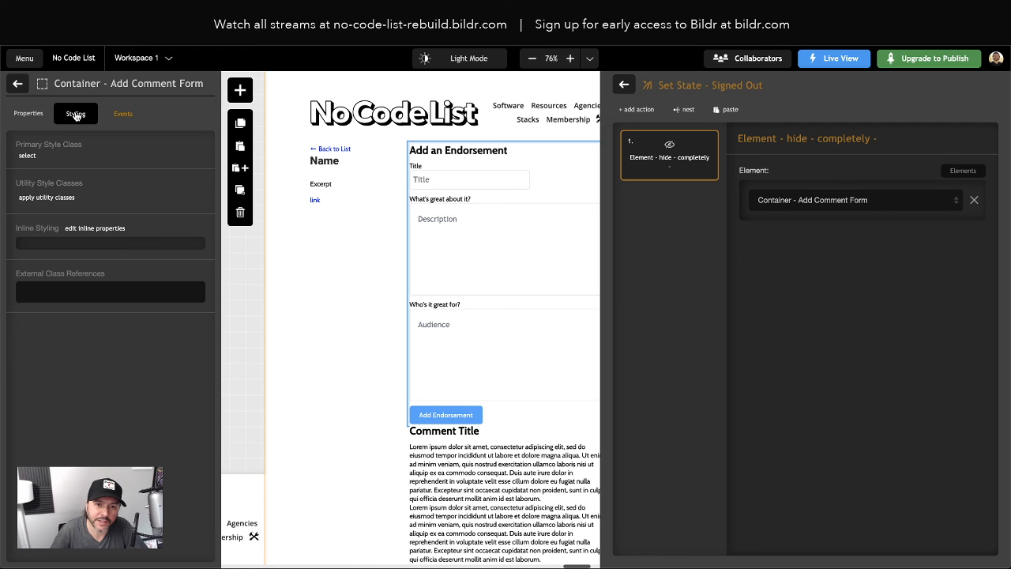
{"action": "left_click", "coordinate": [91, 228]}
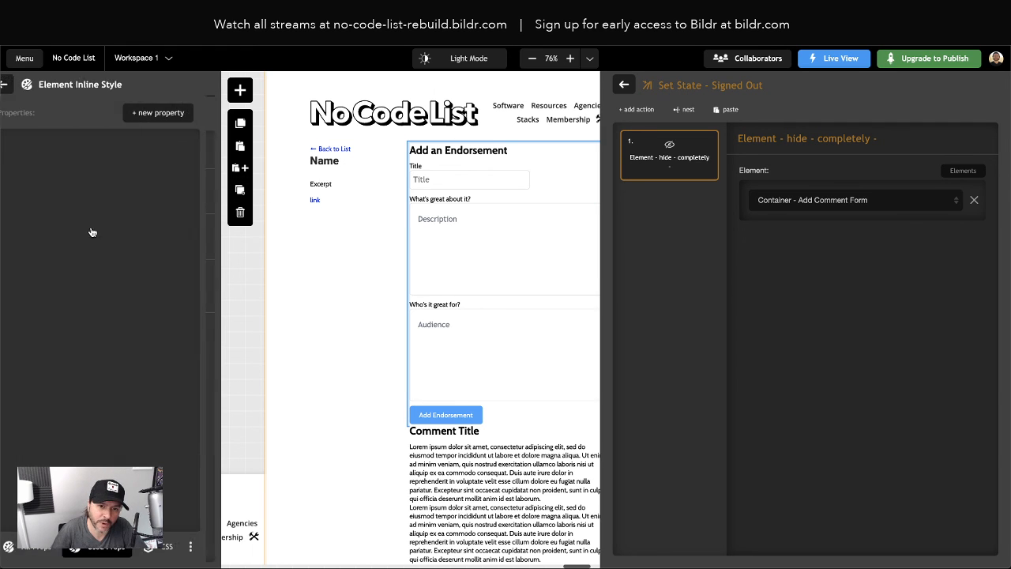
{"action": "left_click", "coordinate": [175, 112]}
{"action": "left_click", "coordinate": [18, 85]}
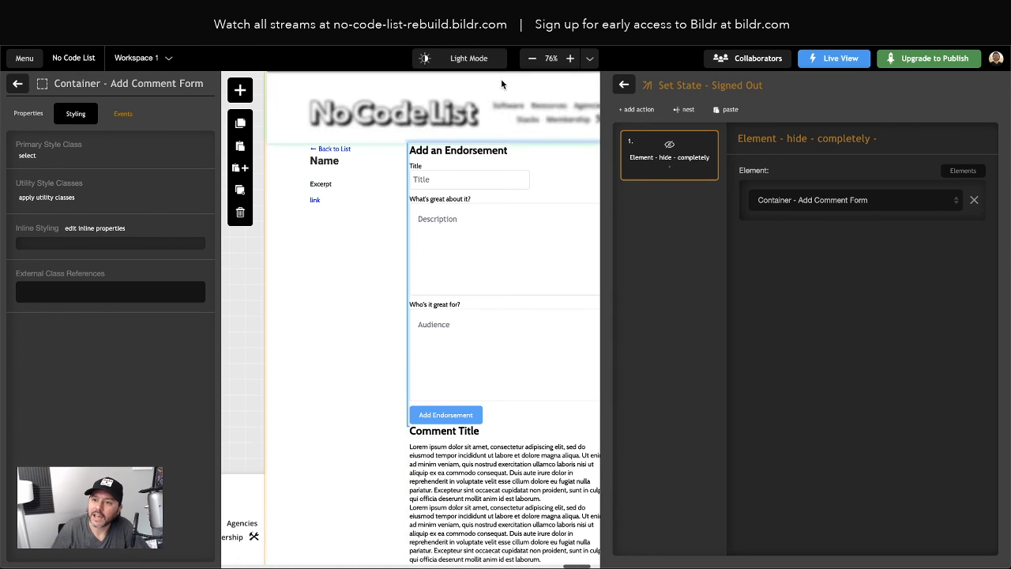
{"action": "left_click", "coordinate": [624, 85]}
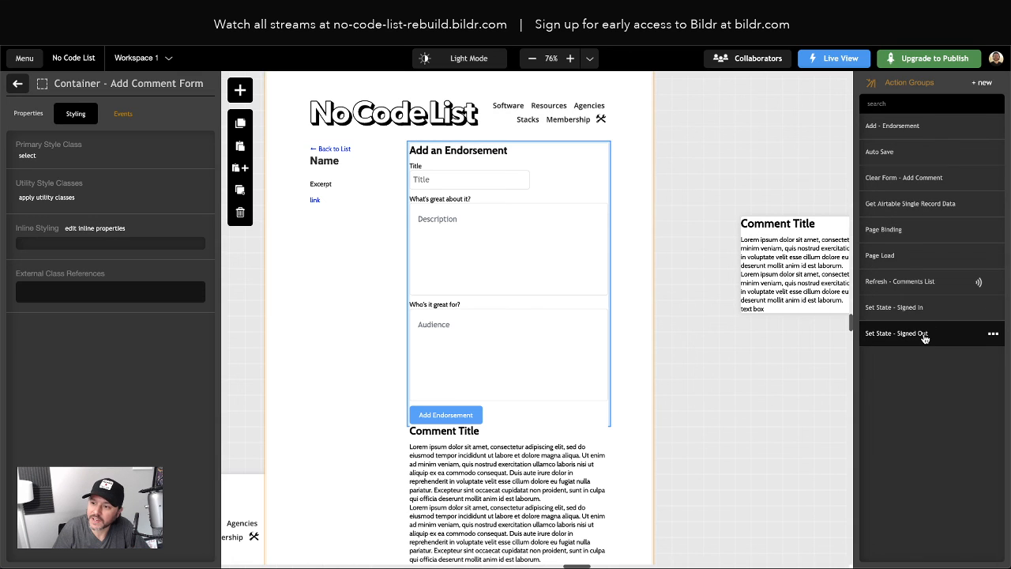
Give Set State - Signed In an Element - show action targeting Container - Add Comment Form
{"action": "left_click", "coordinate": [924, 308]}
{"action": "left_click", "coordinate": [637, 111]}
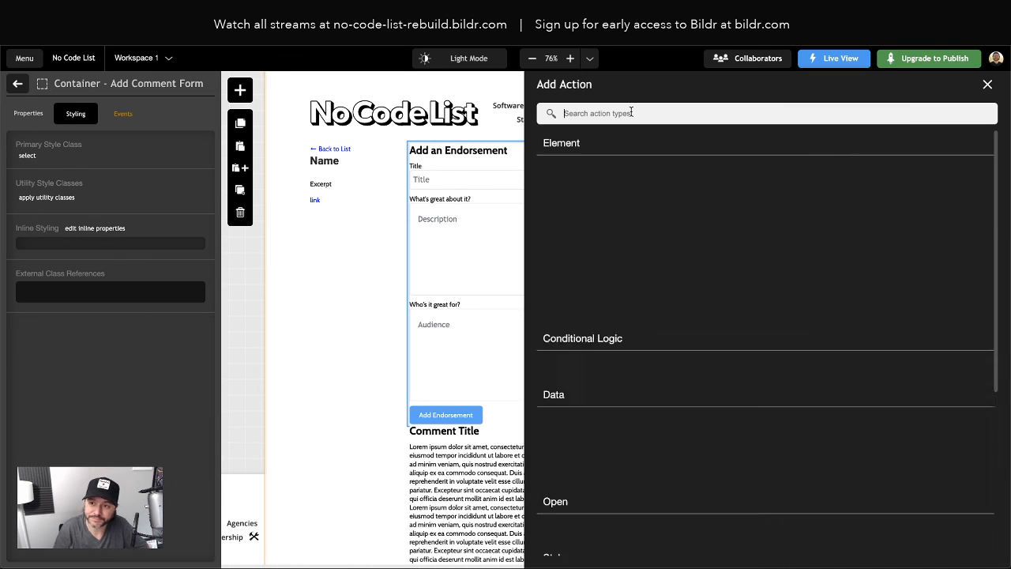
{"action": "type", "text": "show"}
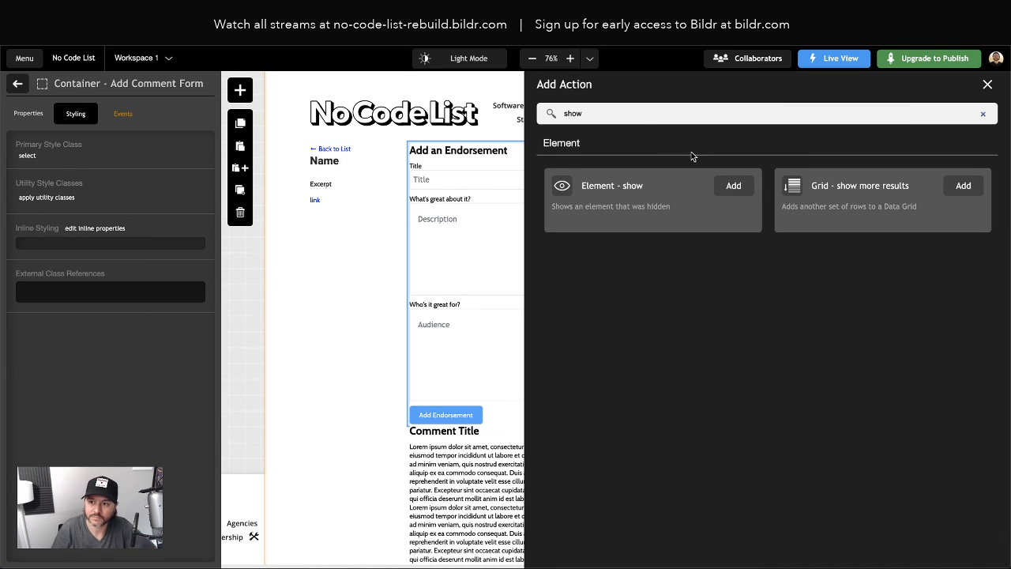
{"action": "left_click", "coordinate": [724, 188]}
{"action": "left_click", "coordinate": [776, 206]}
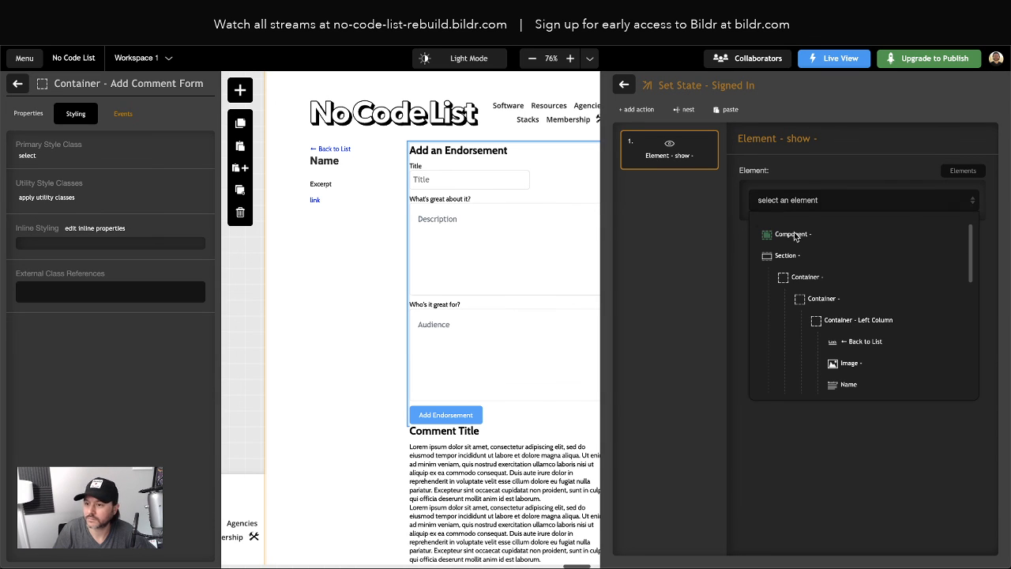
{"action": "scroll", "coordinate": [841, 304], "scroll_direction": "down", "scroll_amount": 5}
{"action": "scroll", "coordinate": [846, 308], "scroll_direction": "up", "scroll_amount": 3}
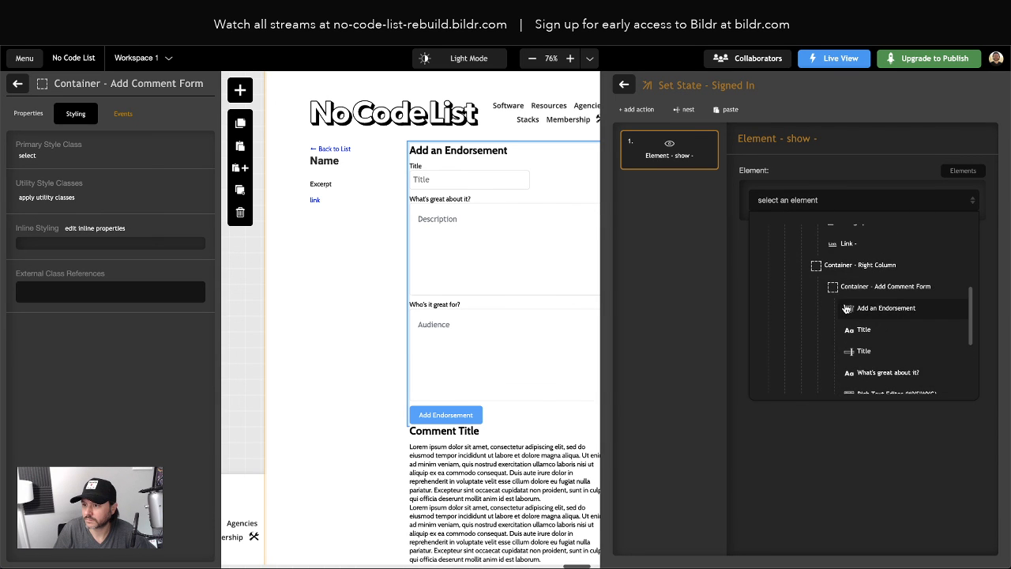
{"action": "left_click", "coordinate": [869, 286]}
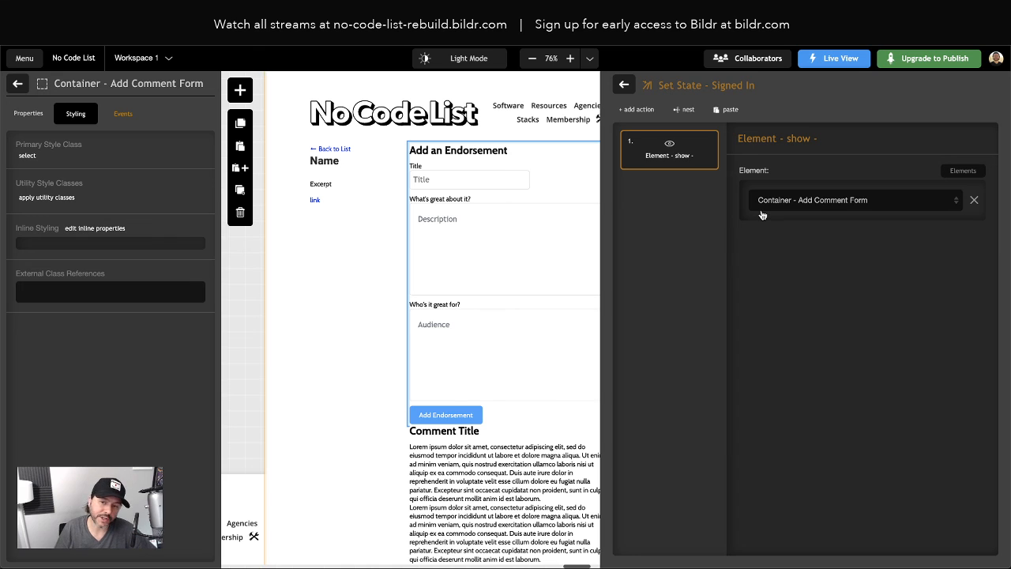
Close the action editor and return to the element tree, collapsing the form container
{"action": "left_click", "coordinate": [623, 85]}
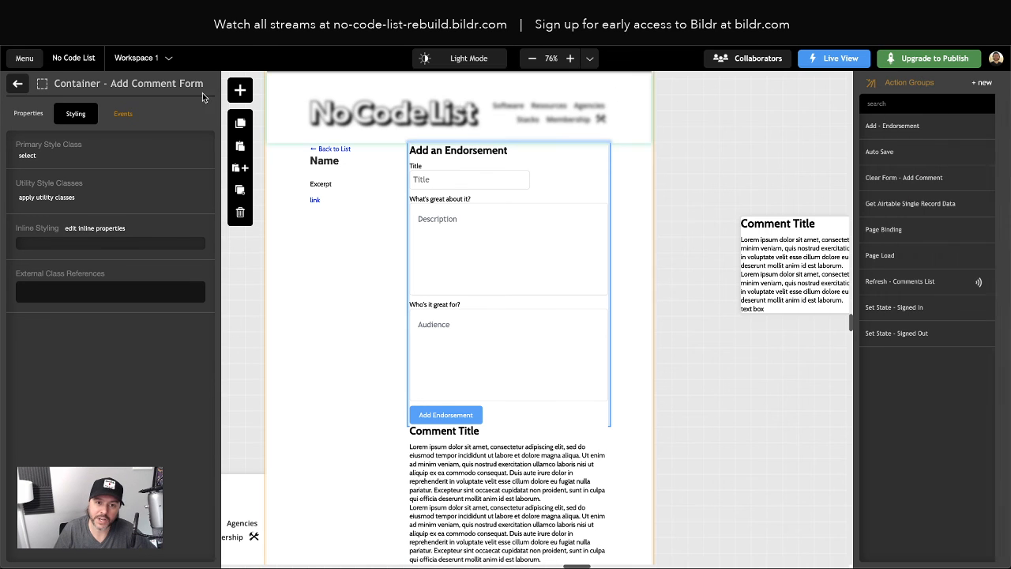
{"action": "left_click", "coordinate": [23, 83]}
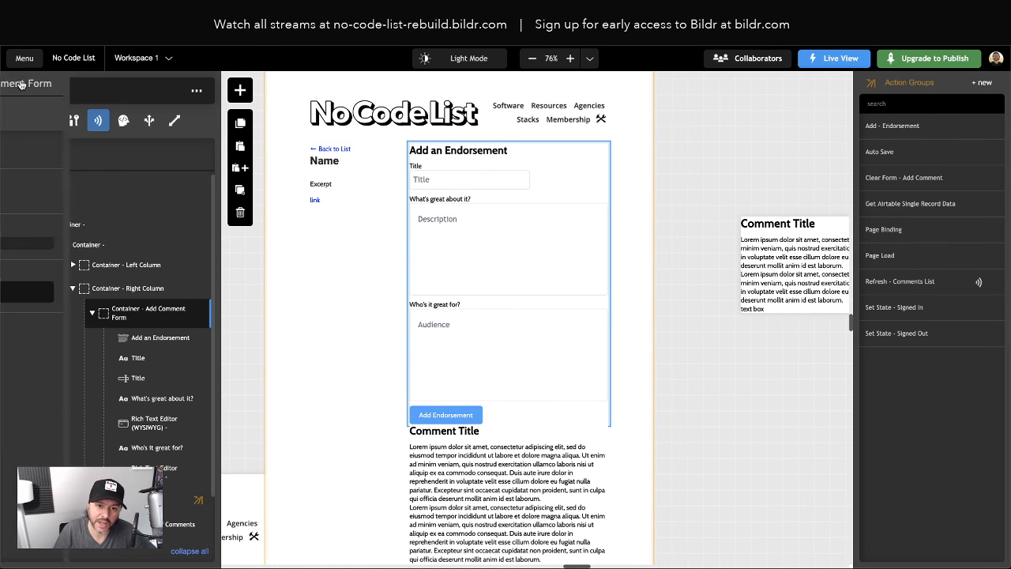
{"action": "left_click", "coordinate": [94, 313]}
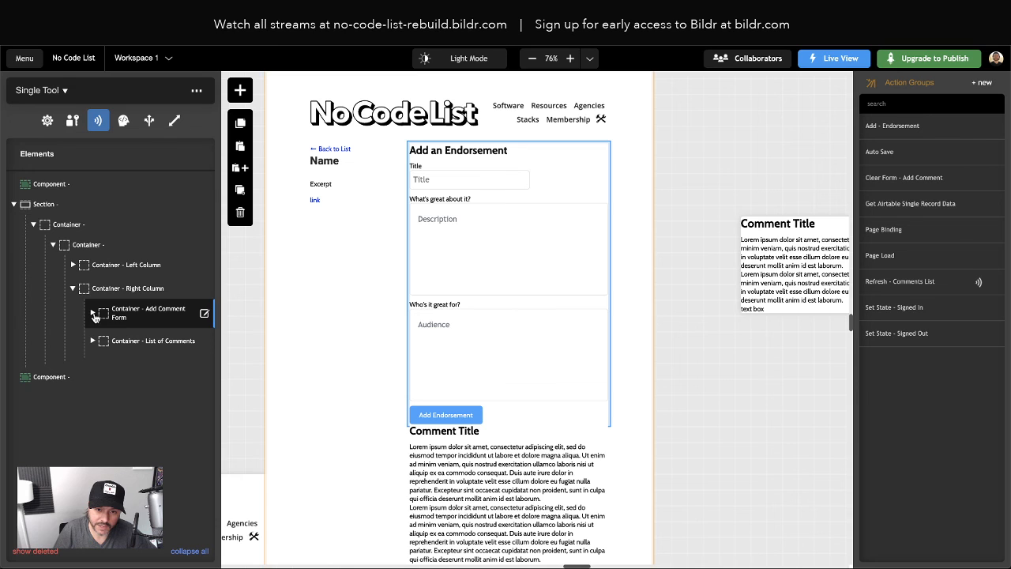
Place a container below Add Comment Form, drop its default class, and name it Sign In Message
{"action": "left_click", "coordinate": [241, 93]}
{"action": "type", "text": "container"}
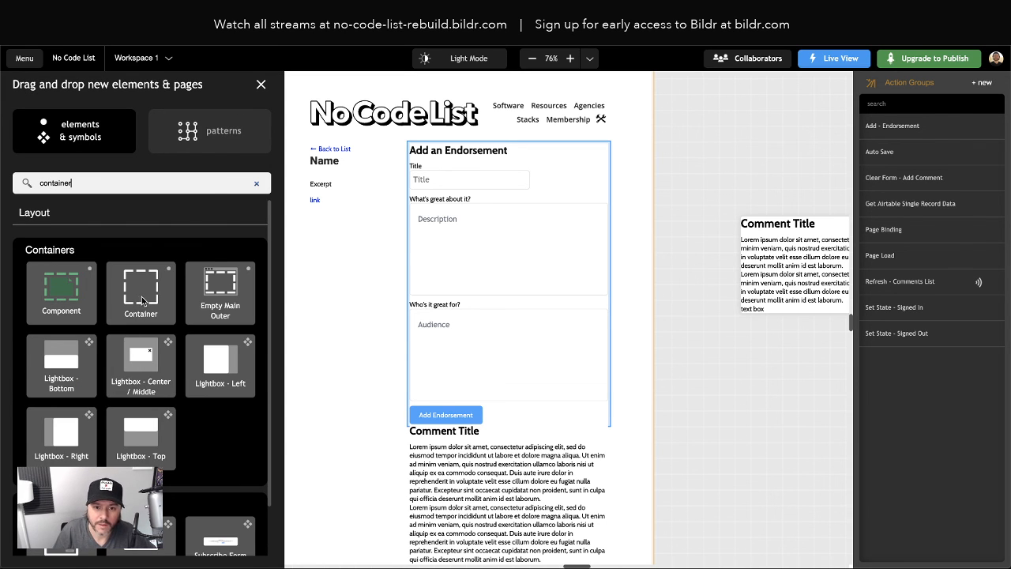
{"action": "left_click_drag", "start_coordinate": [143, 299], "coordinate": [170, 328]}
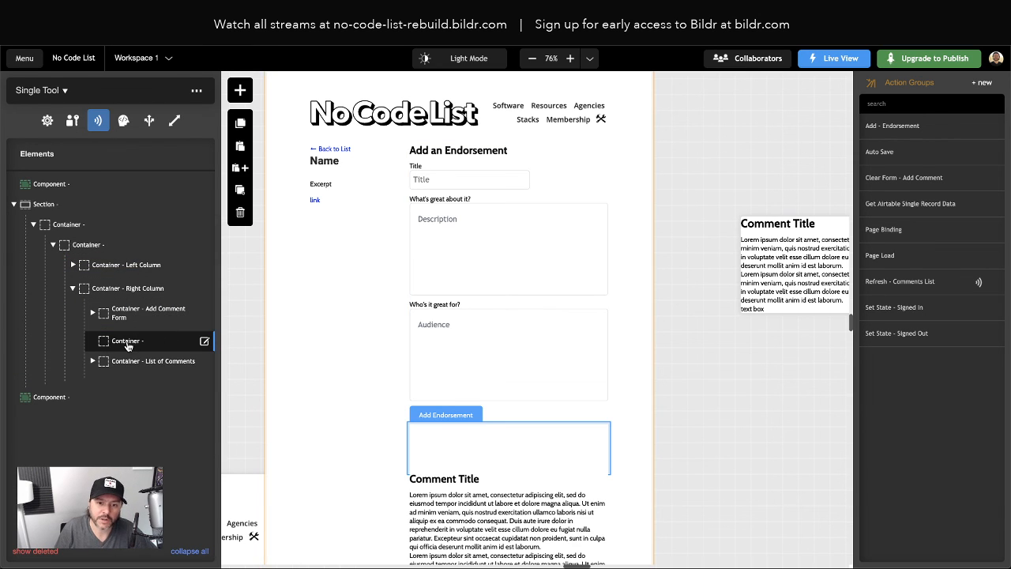
{"action": "left_click", "coordinate": [126, 341]}
{"action": "left_click", "coordinate": [76, 113]}
{"action": "left_click", "coordinate": [67, 166]}
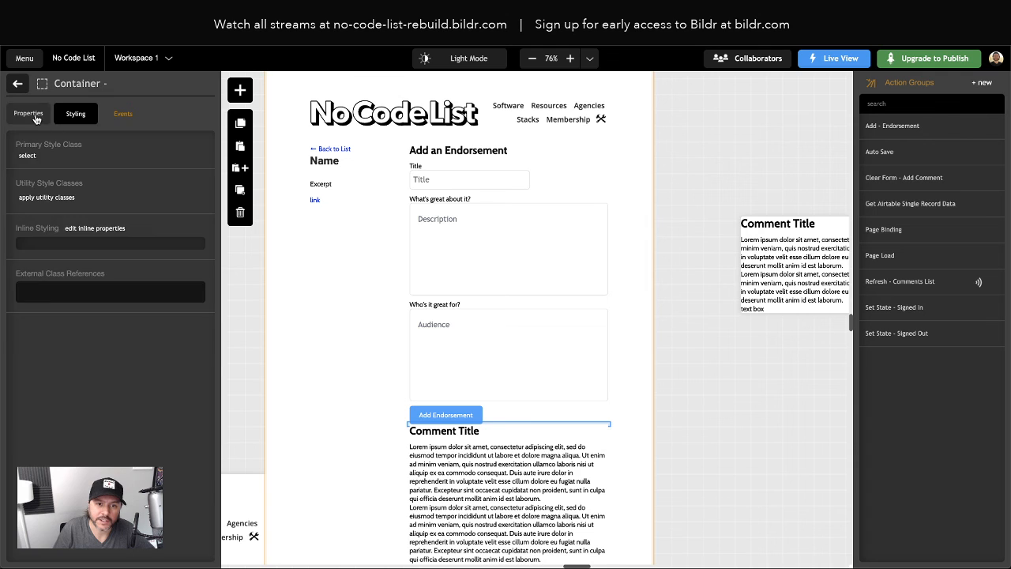
{"action": "left_click", "coordinate": [30, 115]}
{"action": "left_click", "coordinate": [83, 166]}
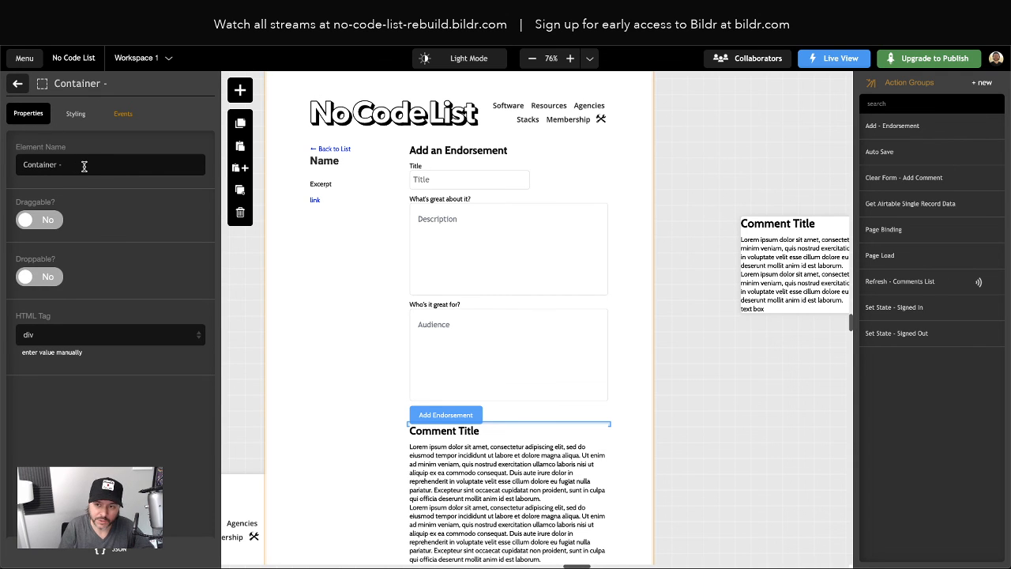
{"action": "type", "text": "Sign In Message"}
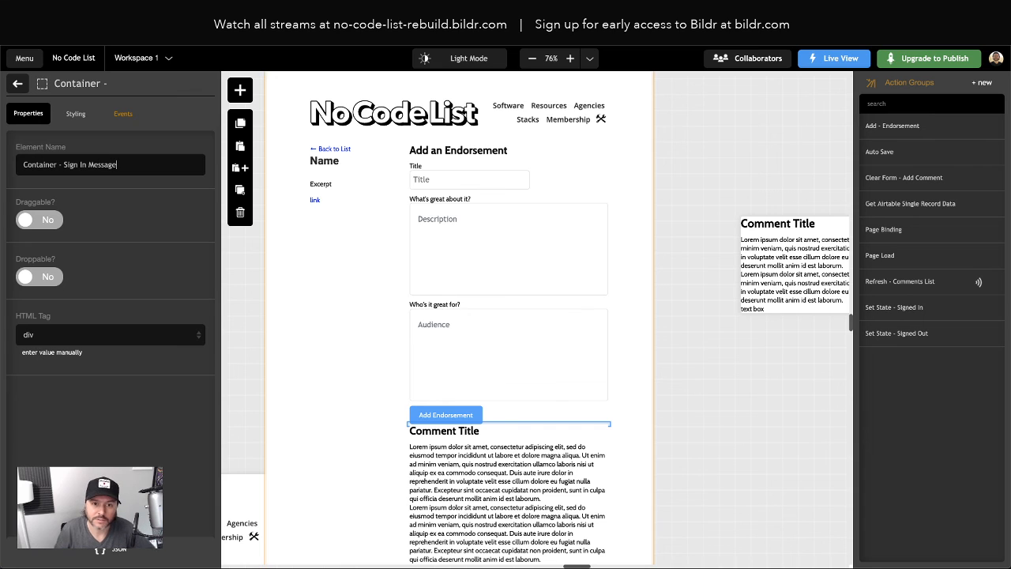
{"action": "key", "text": "Return"}
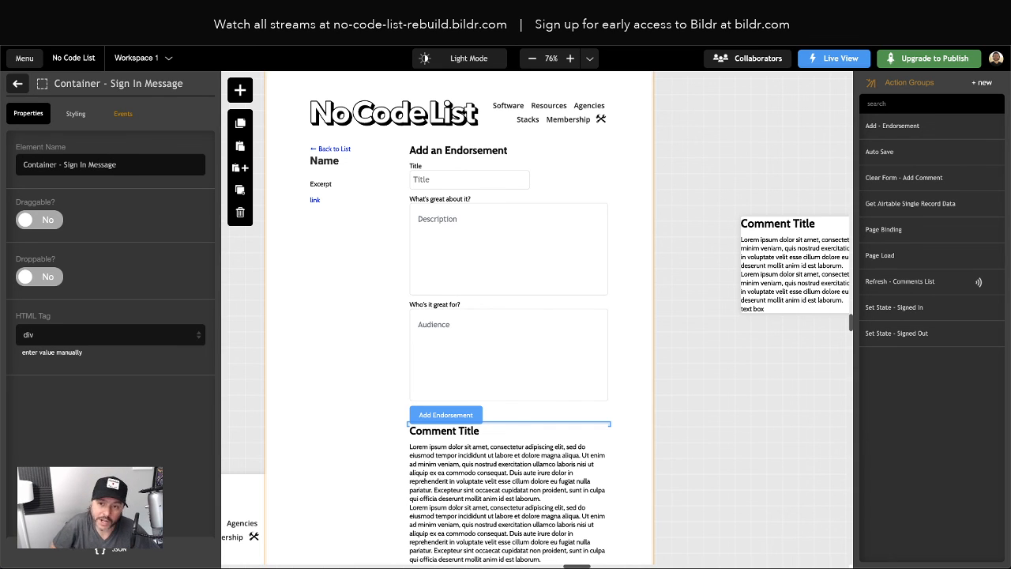
Drop a paragraph into Container - Sign In Message with text 'Sign in to add an endorsement'
{"action": "left_click", "coordinate": [19, 85]}
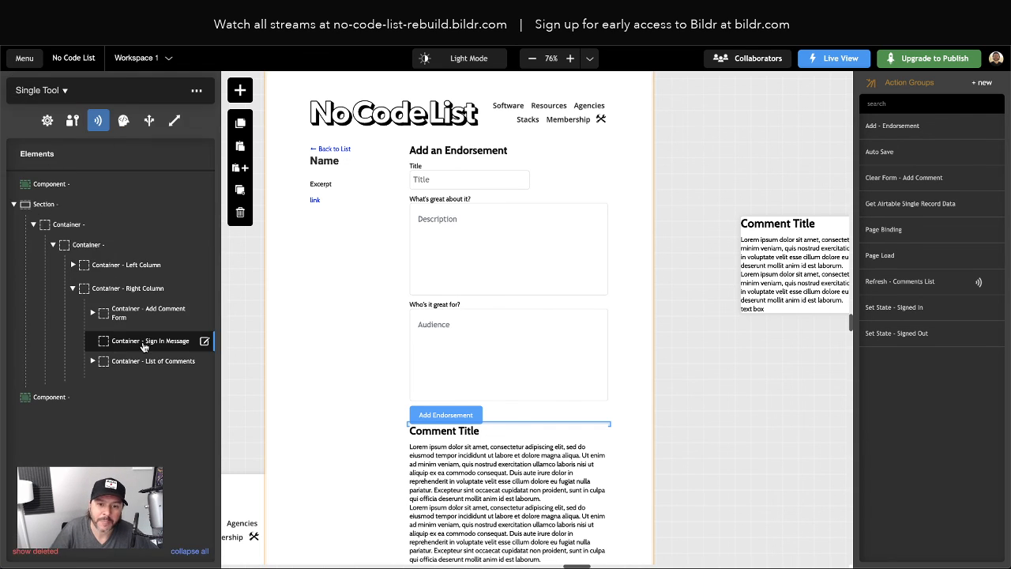
{"action": "left_click", "coordinate": [241, 95]}
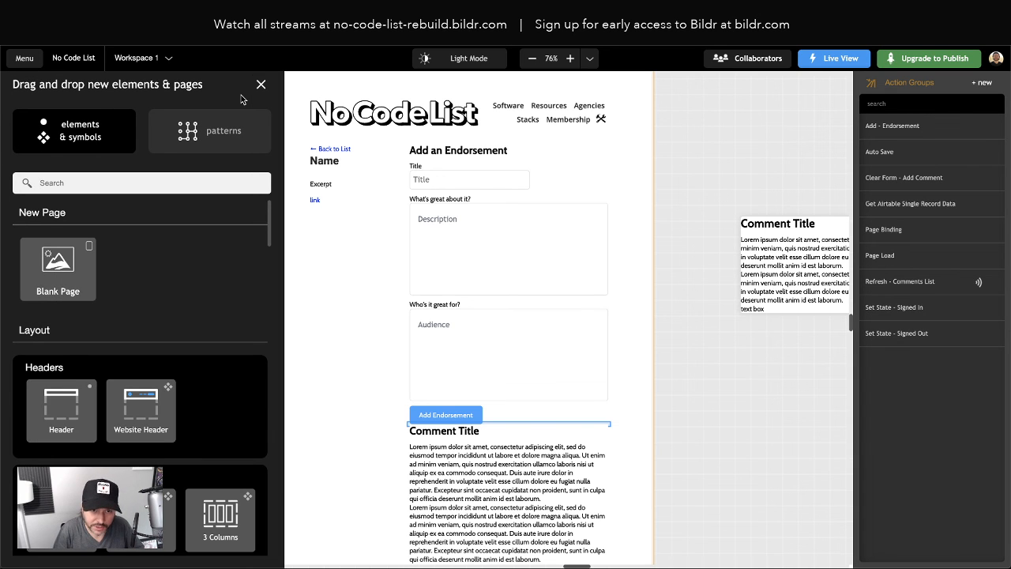
{"action": "type", "text": "para"}
{"action": "left_click_drag", "start_coordinate": [67, 305], "coordinate": [159, 345]}
{"action": "left_click", "coordinate": [164, 360]}
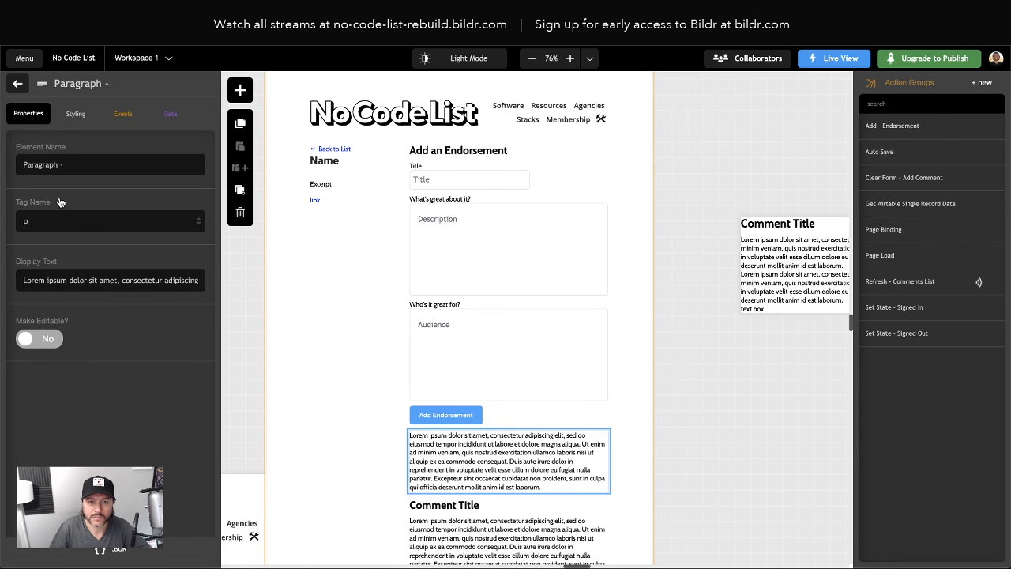
{"action": "triple_click", "coordinate": [81, 281]}
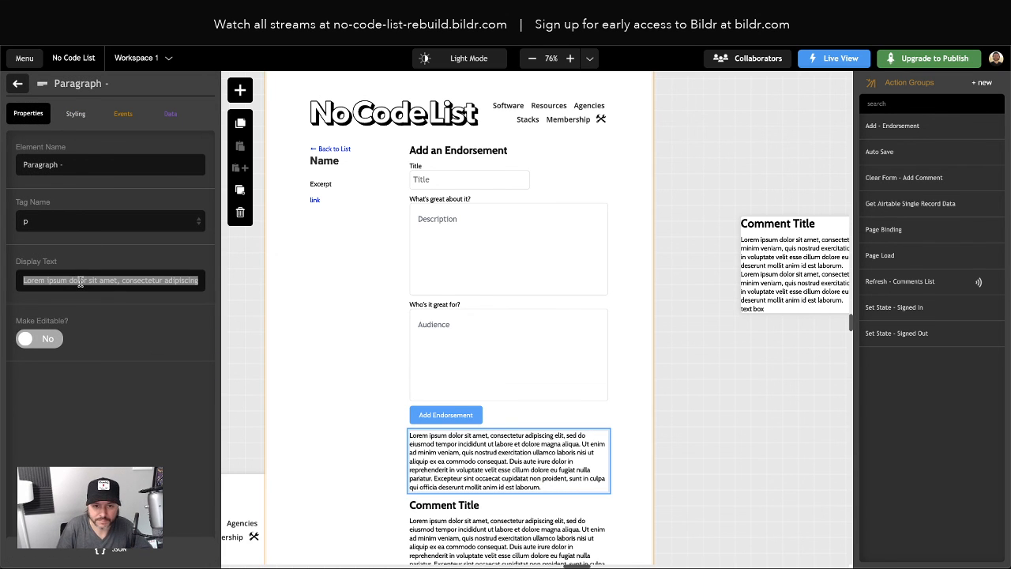
{"action": "type", "text": "Sign in to comm"}
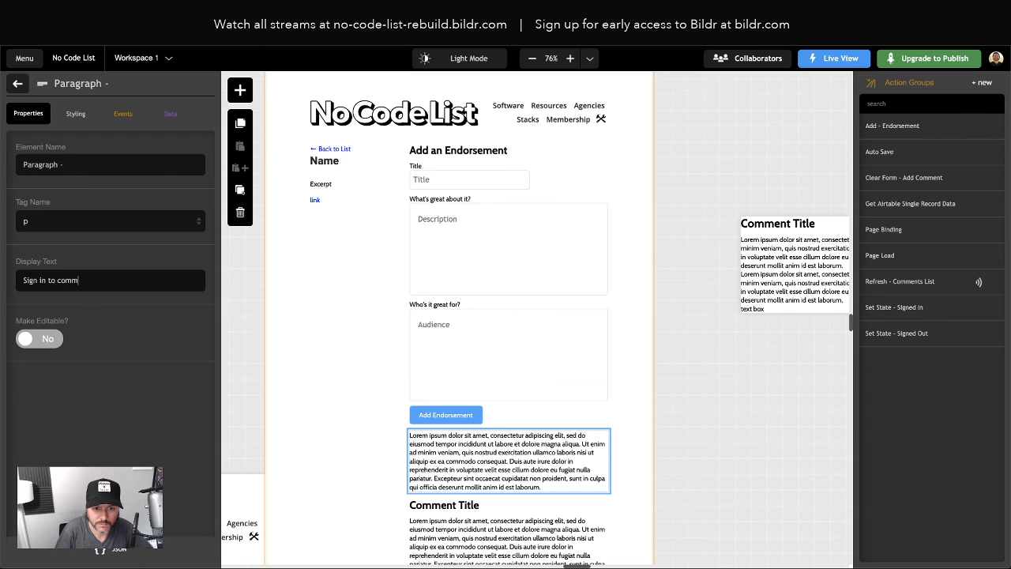
{"action": "key", "text": "BackSpace"}
{"action": "key", "text": "BackSpace"}
{"action": "key", "text": "BackSpace"}
{"action": "key", "text": "BackSpace"}
{"action": "type", "text": "add an endorm"}
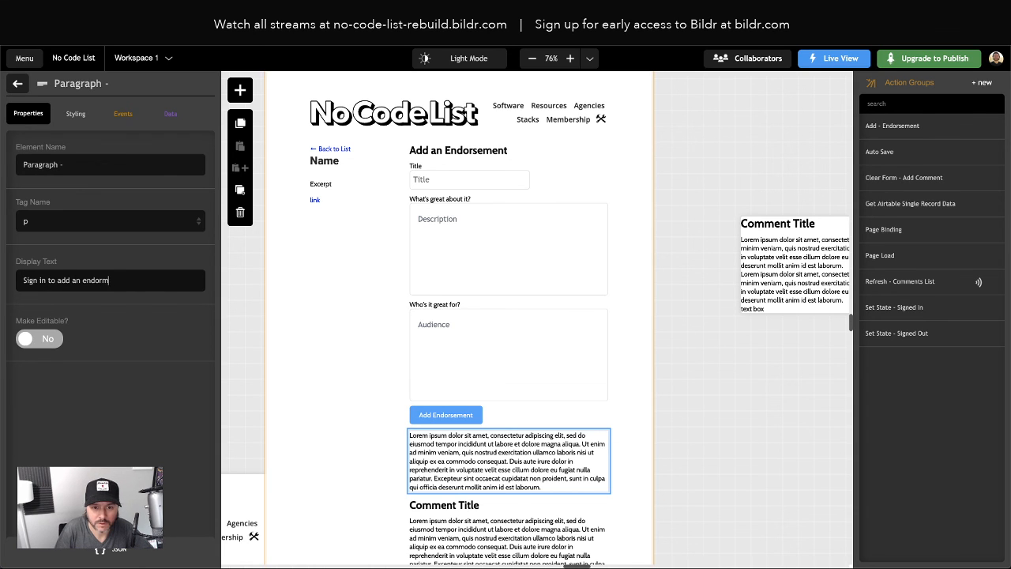
{"action": "key", "text": "BackSpace"}
{"action": "type", "text": "sement"}
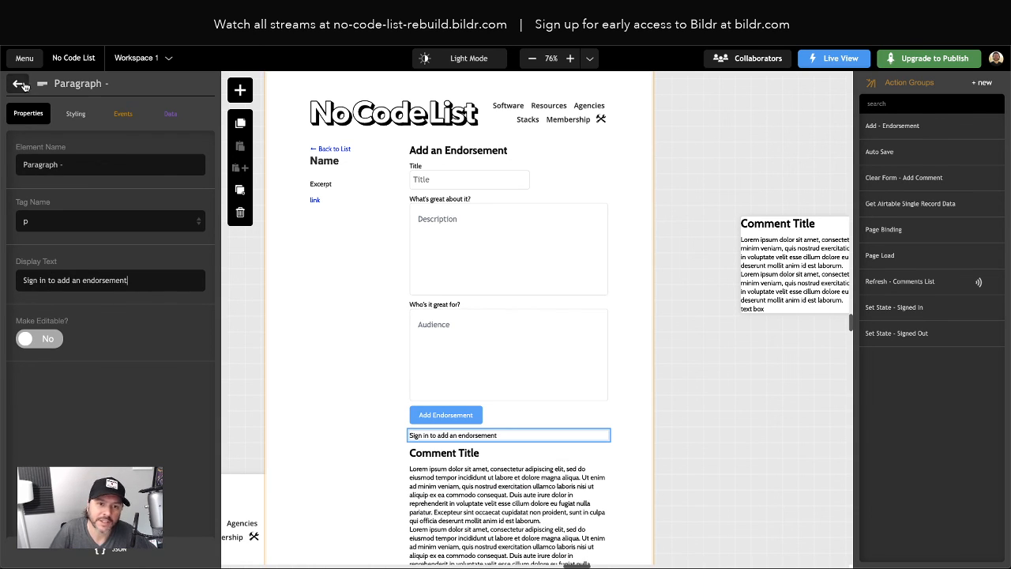
{"action": "left_click", "coordinate": [24, 85]}
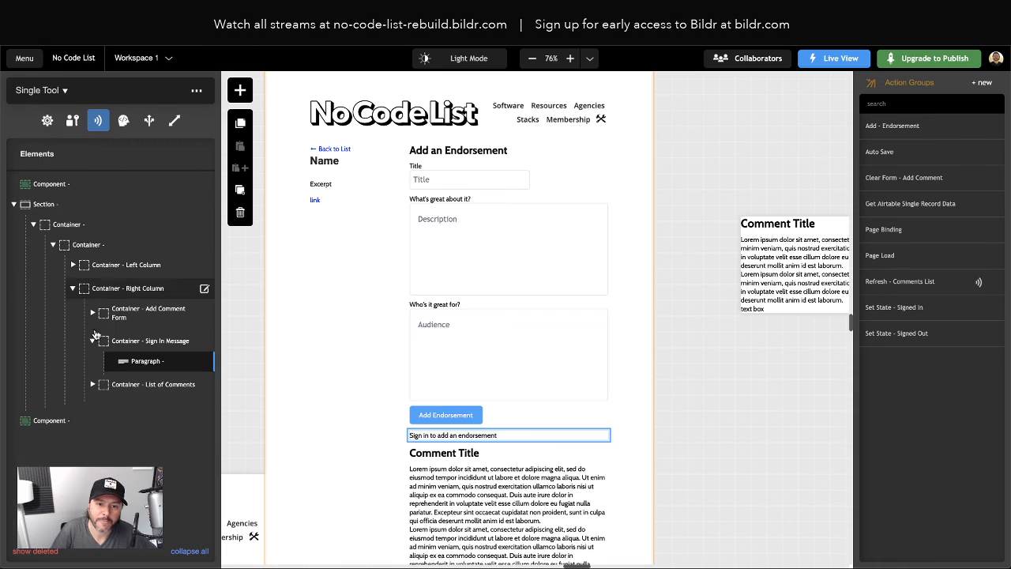
{"action": "left_click", "coordinate": [153, 340]}
Give the Sign In Message container an inline display: none style so it starts hidden
{"action": "left_click", "coordinate": [76, 114]}
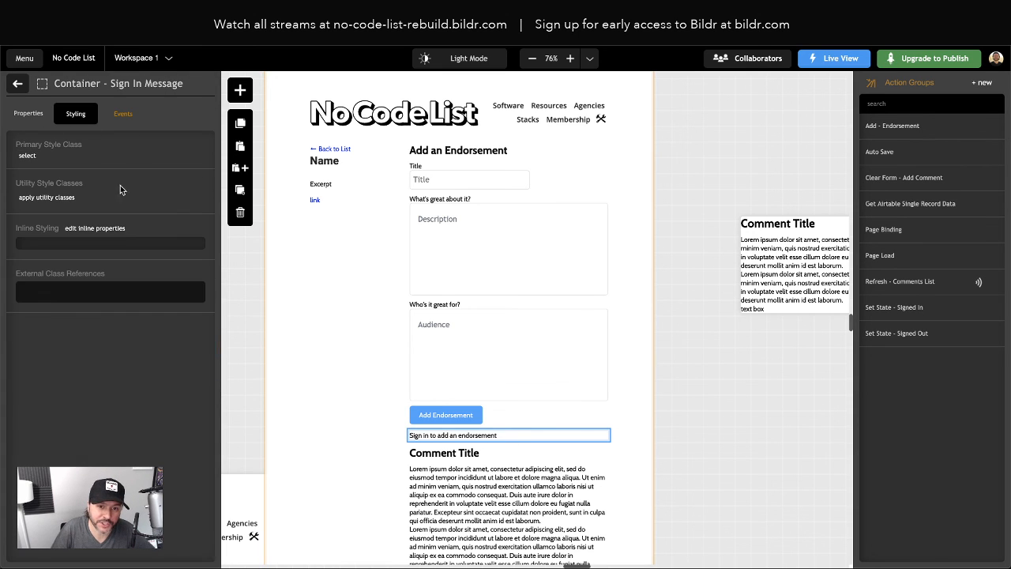
{"action": "left_click", "coordinate": [109, 230]}
{"action": "left_click", "coordinate": [172, 113]}
{"action": "type", "text": "disp"}
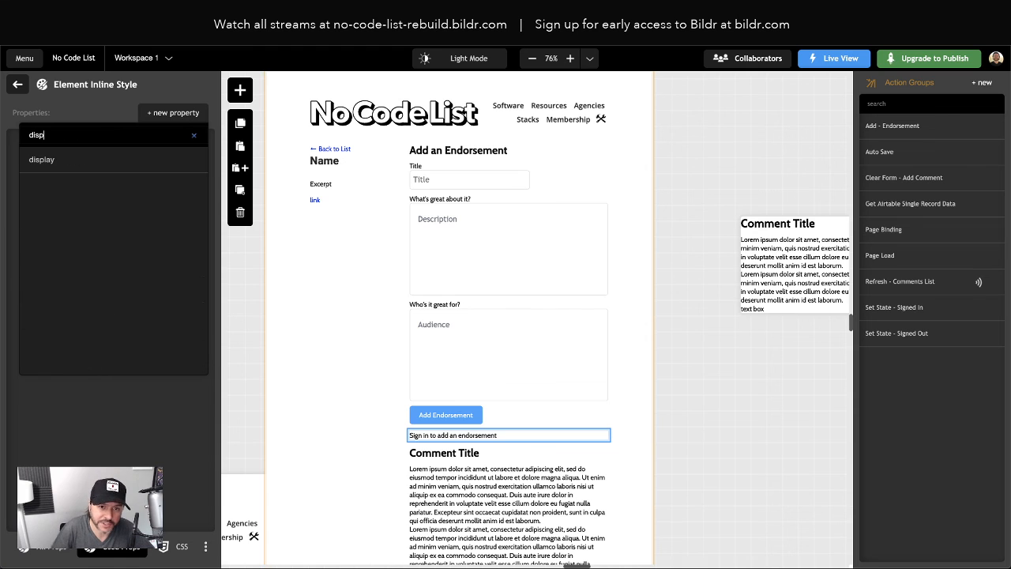
{"action": "left_click", "coordinate": [130, 159]}
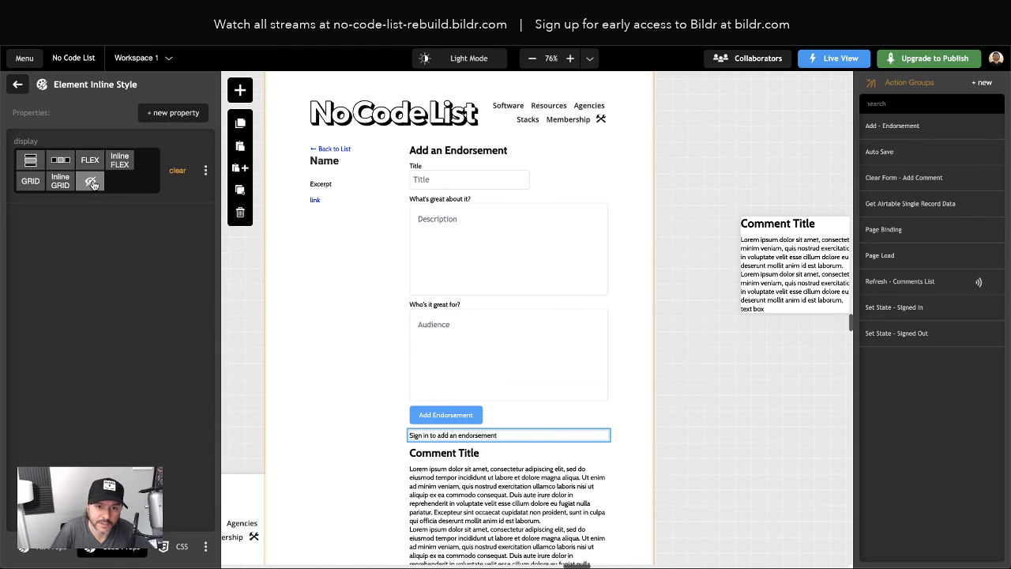
{"action": "left_click", "coordinate": [92, 183]}
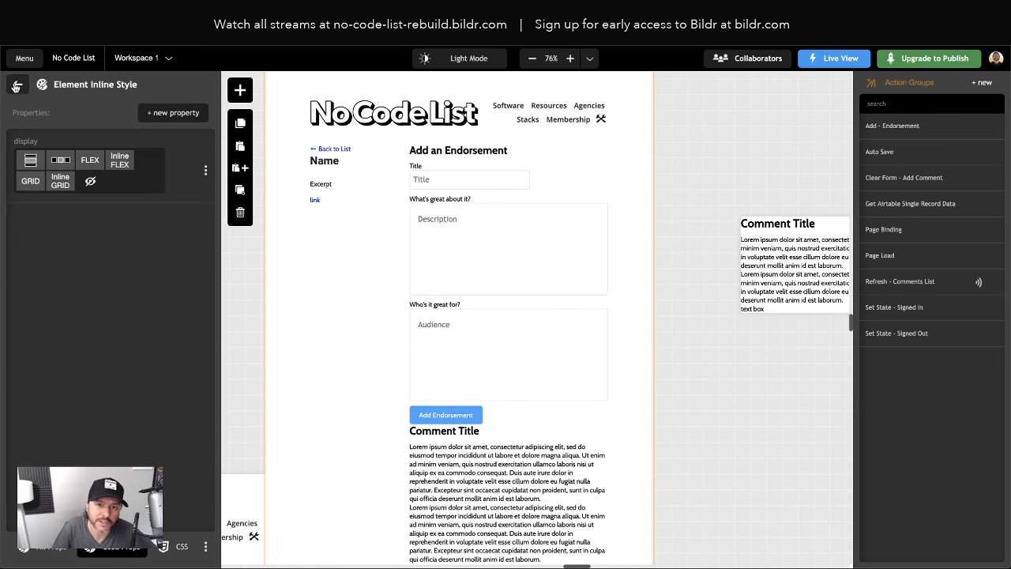
{"action": "left_click", "coordinate": [16, 85]}
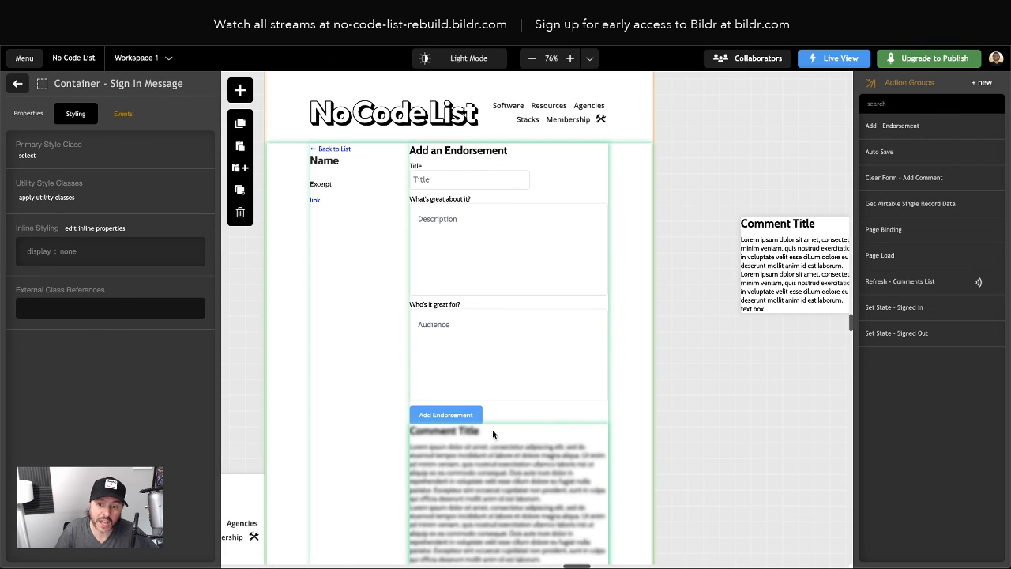
{"action": "left_click", "coordinate": [912, 334]}
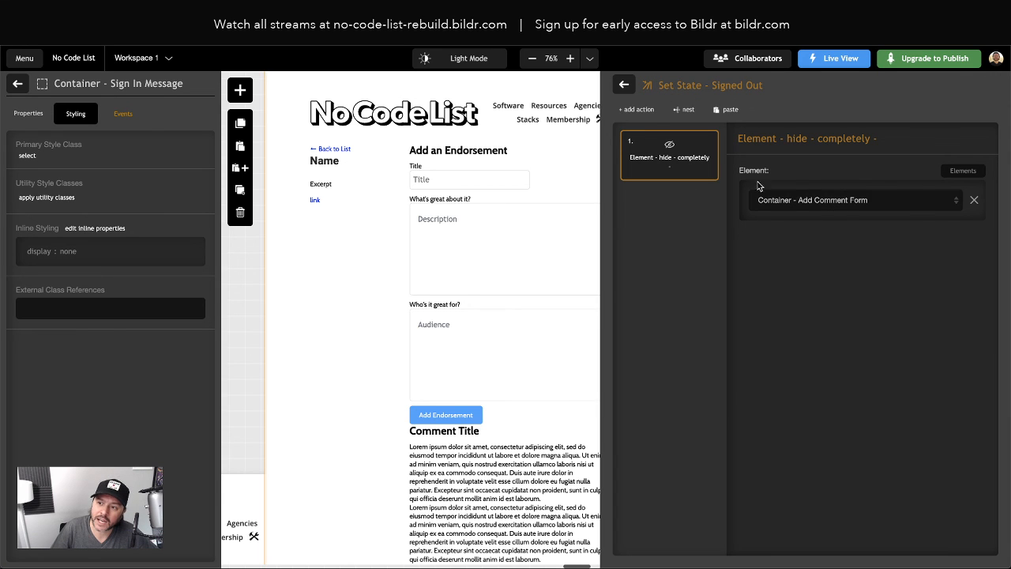
Add an Element - show action targeting Container - Sign In Message to Set State - Signed Out
{"action": "left_click", "coordinate": [642, 109]}
{"action": "type", "text": "show"}
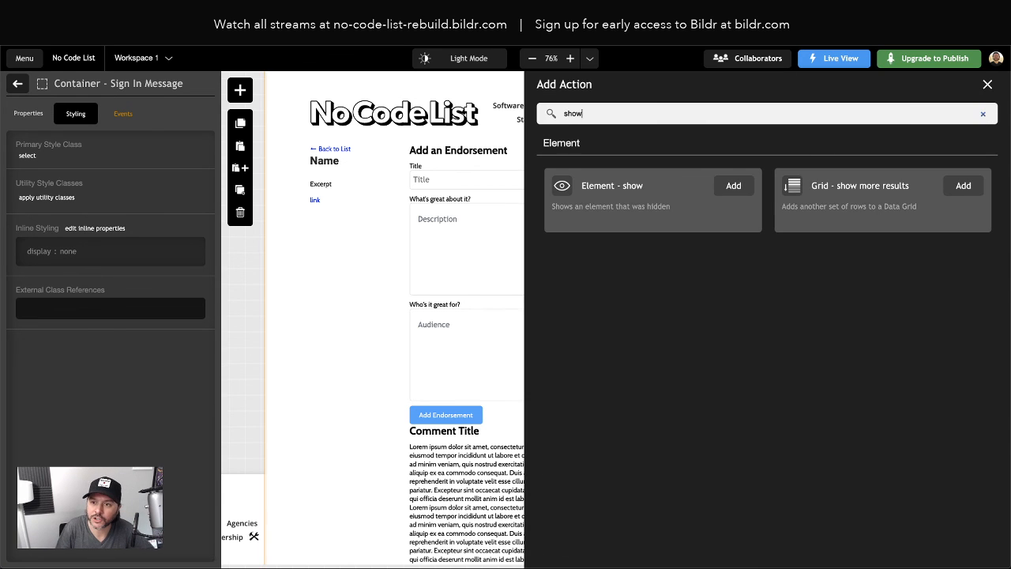
{"action": "left_click", "coordinate": [731, 186]}
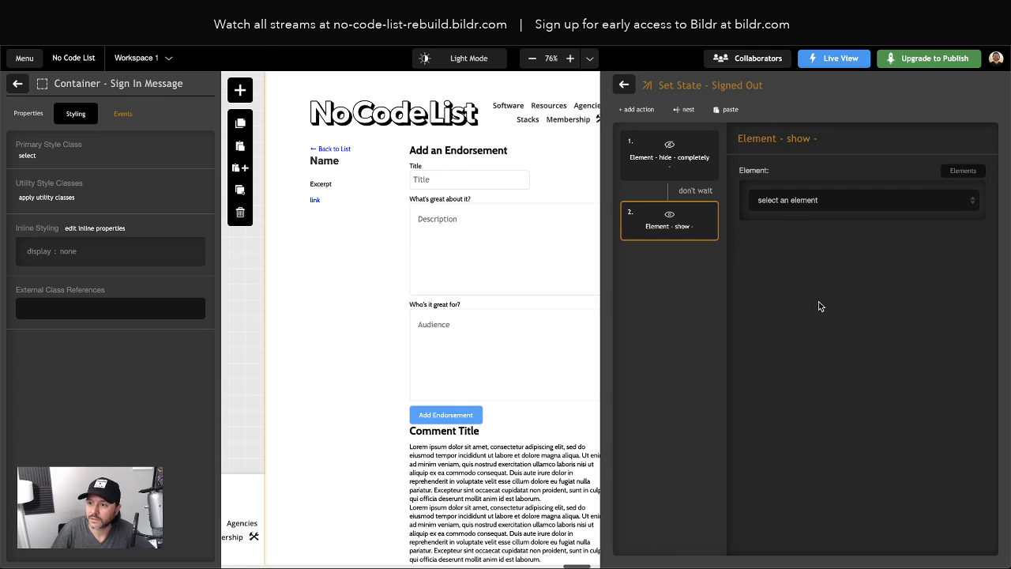
{"action": "left_click", "coordinate": [816, 200]}
{"action": "scroll", "coordinate": [861, 316], "scroll_direction": "down", "scroll_amount": 5}
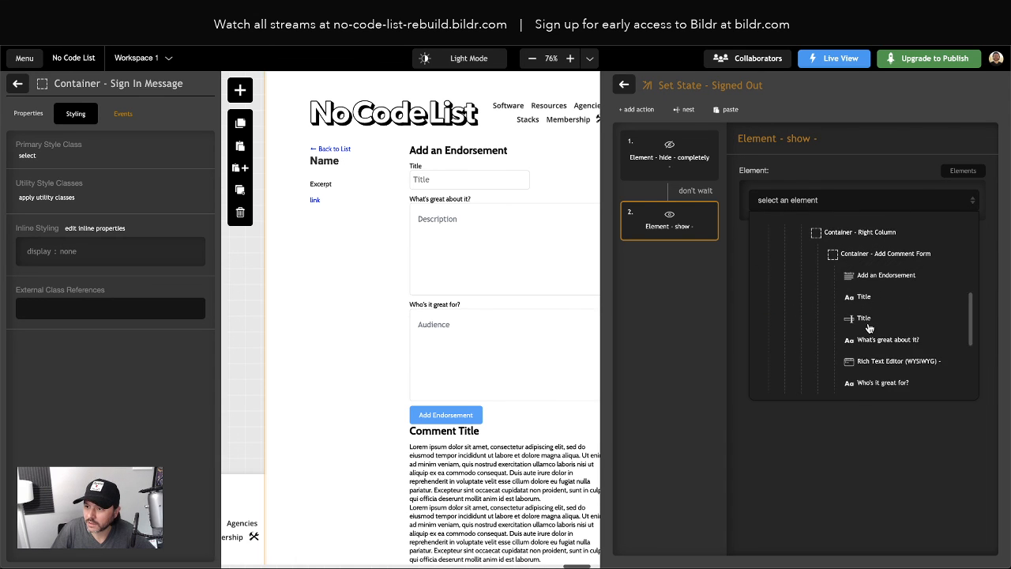
{"action": "scroll", "coordinate": [869, 327], "scroll_direction": "down", "scroll_amount": 3}
{"action": "left_click", "coordinate": [887, 322]}
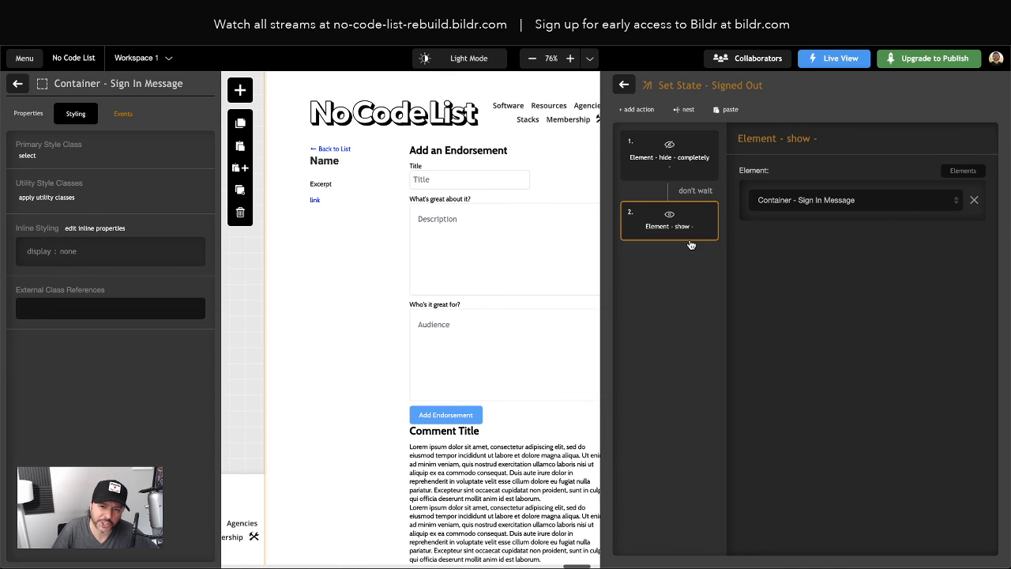
{"action": "left_click", "coordinate": [627, 91]}
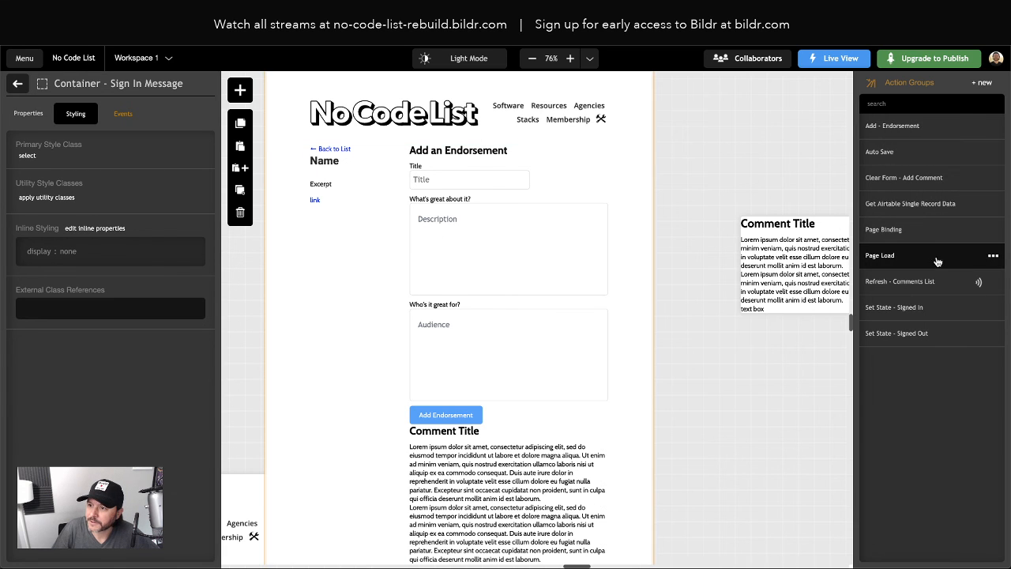
Add an Element - hide - completely action for Container - Sign In Message to Set State - Signed In
{"action": "left_click", "coordinate": [914, 335]}
{"action": "left_click", "coordinate": [627, 86]}
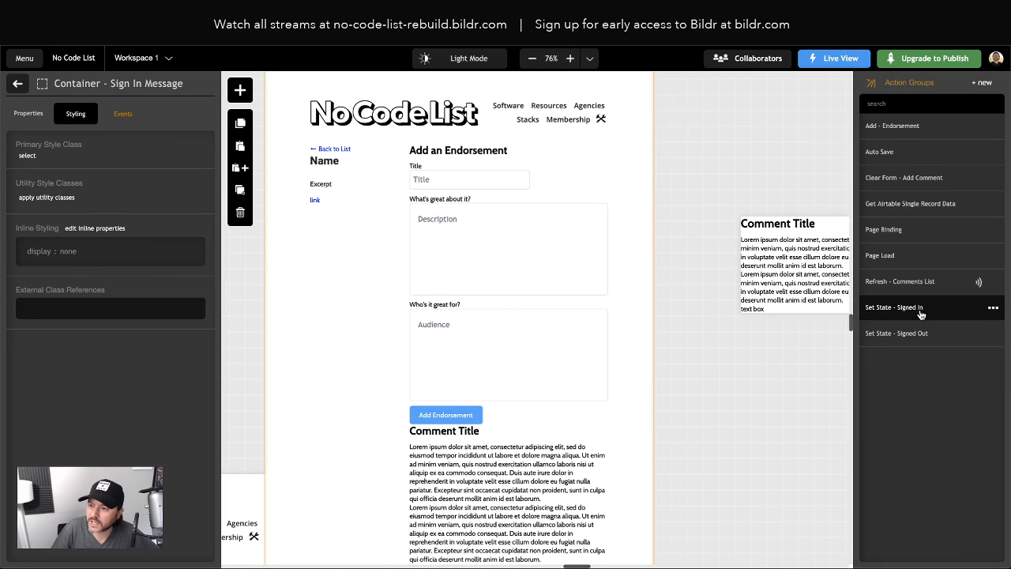
{"action": "left_click", "coordinate": [916, 309]}
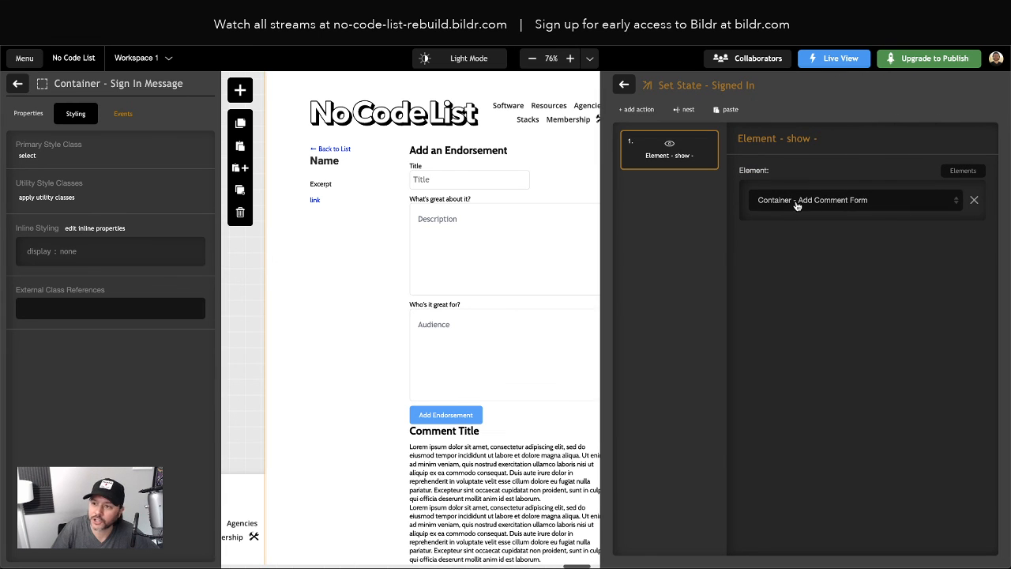
{"action": "left_click", "coordinate": [641, 110]}
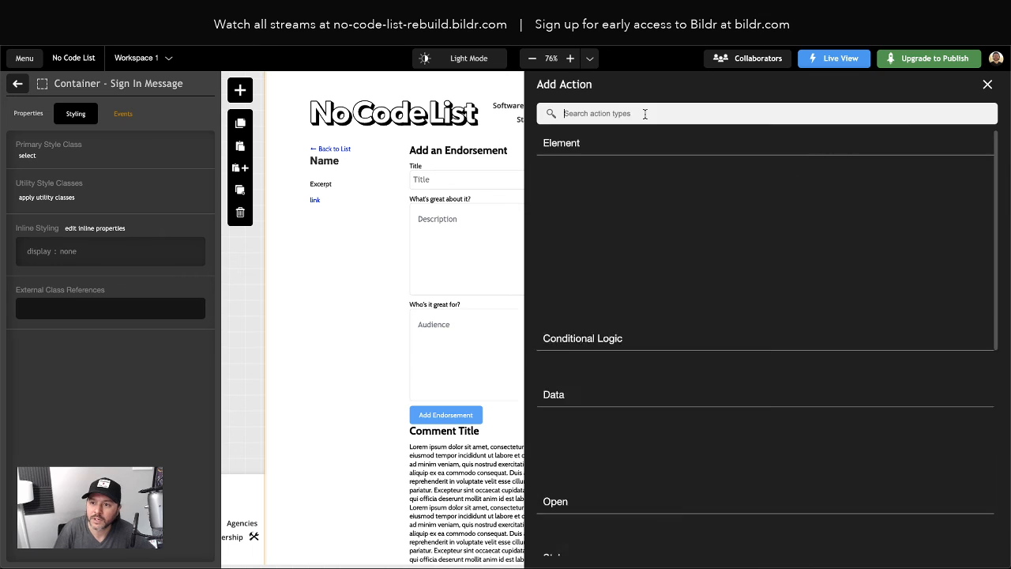
{"action": "type", "text": "hidiee"}
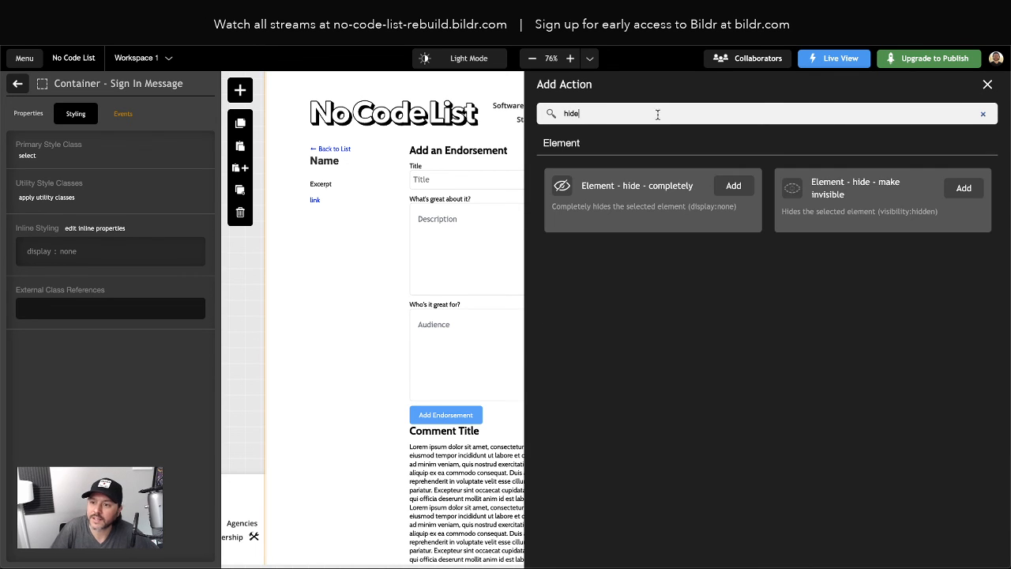
{"action": "left_click", "coordinate": [732, 182]}
{"action": "left_click", "coordinate": [820, 203]}
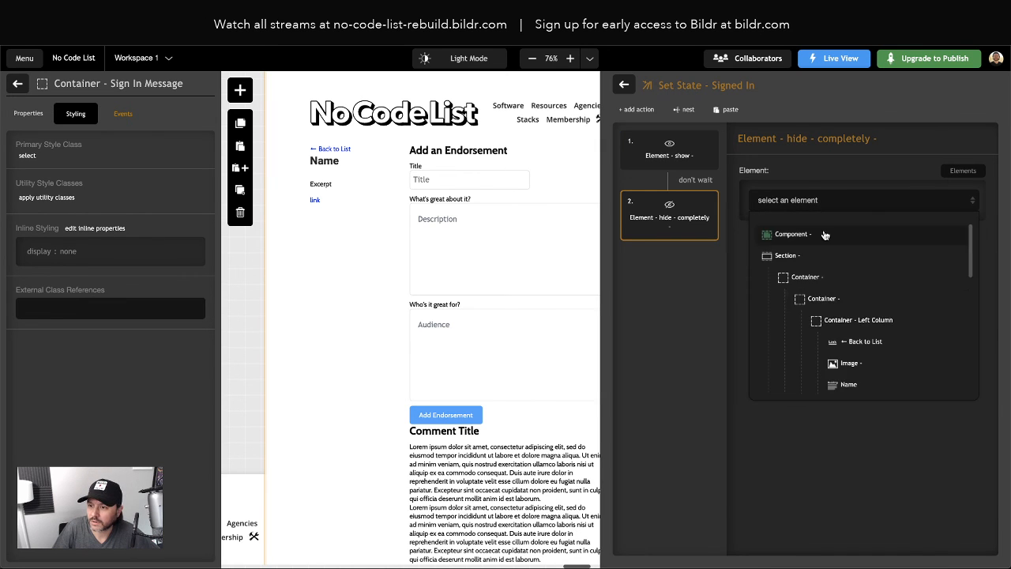
{"action": "scroll", "coordinate": [850, 304], "scroll_direction": "down", "scroll_amount": 10}
{"action": "left_click", "coordinate": [869, 320]}
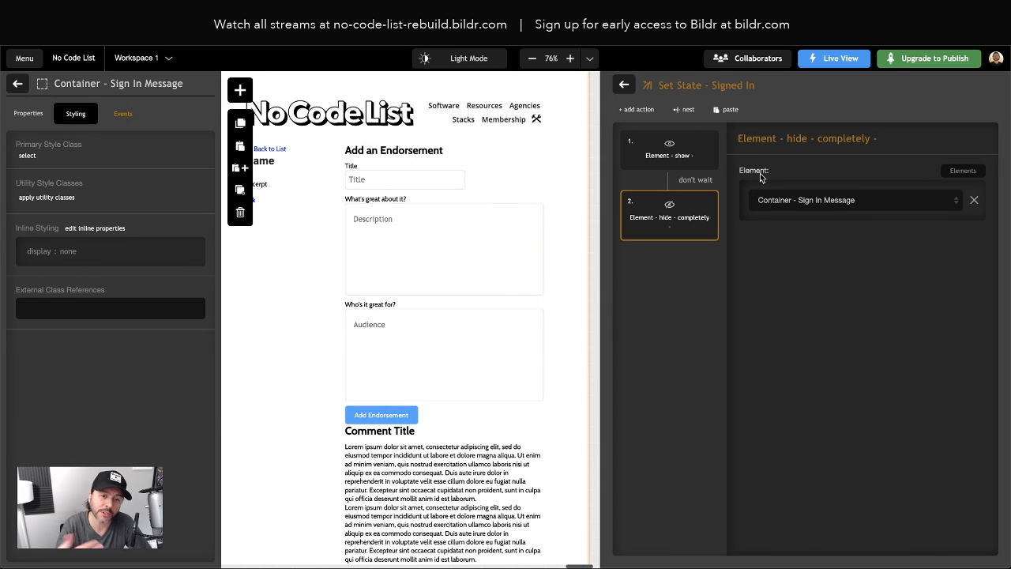
{"action": "left_click", "coordinate": [625, 83]}
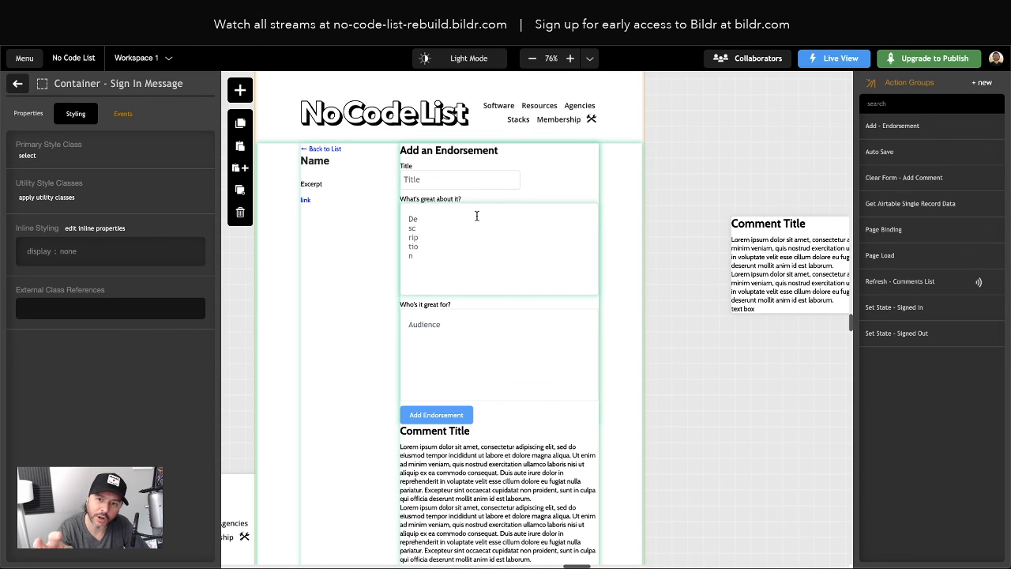
In the Header's page binding, check the User Signed In? condition and open the Set State - Signed In actions
{"action": "scroll", "coordinate": [525, 143], "scroll_direction": "up", "scroll_amount": 4}
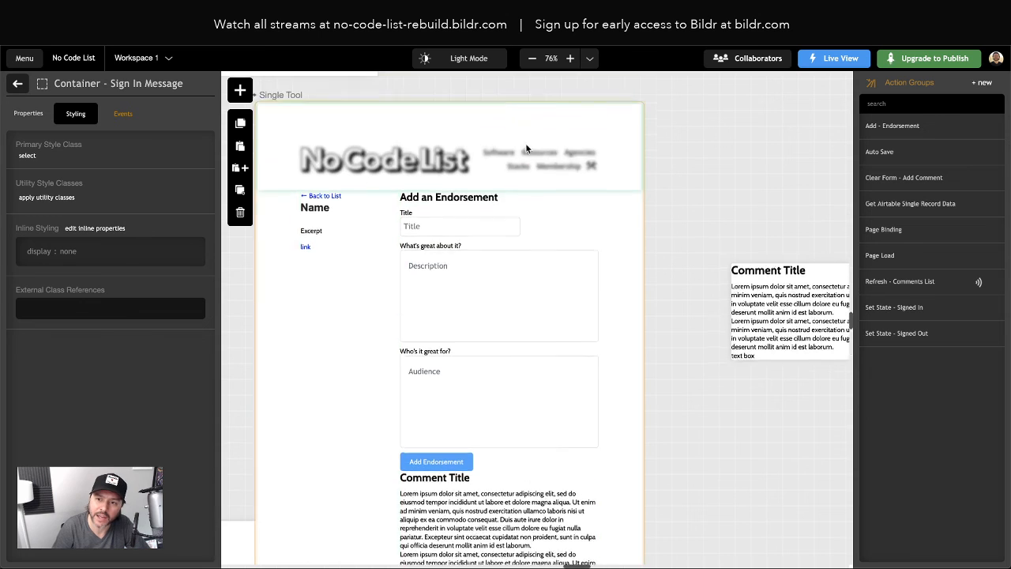
{"action": "scroll", "coordinate": [366, 197], "scroll_direction": "up", "scroll_amount": 10}
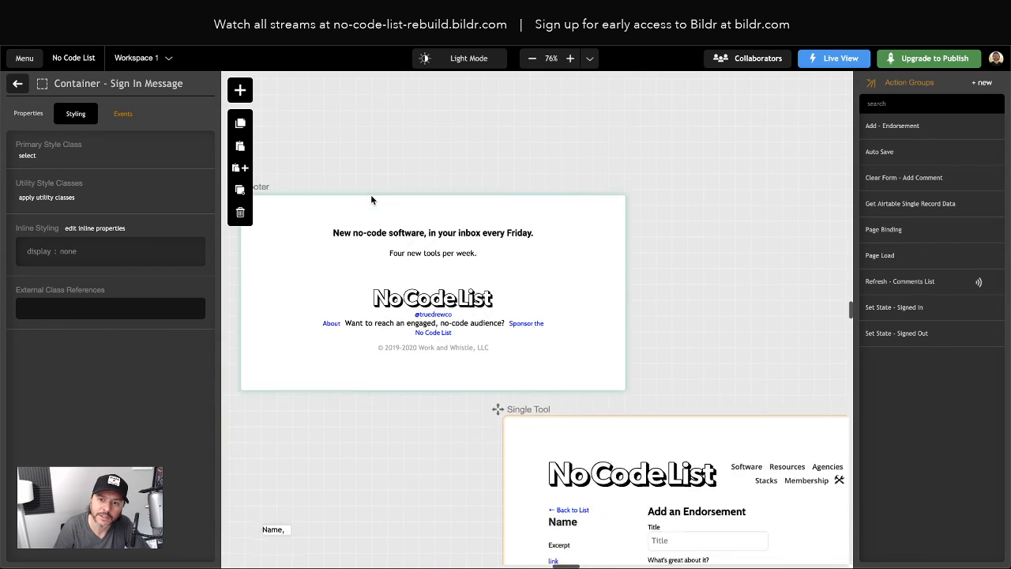
{"action": "left_click", "coordinate": [568, 313]}
{"action": "scroll", "coordinate": [571, 316], "scroll_direction": "right", "scroll_amount": 3}
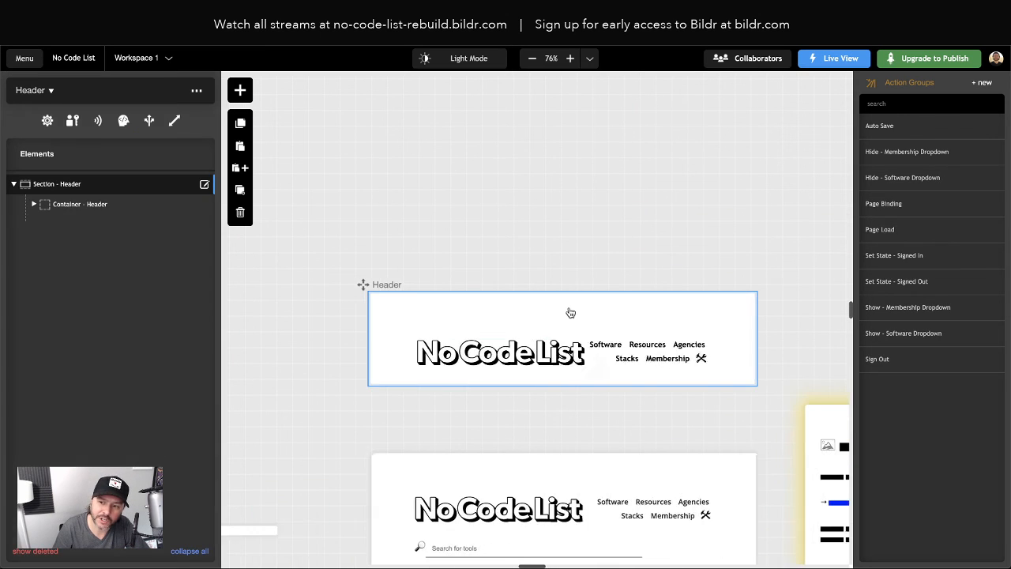
{"action": "left_click", "coordinate": [962, 209]}
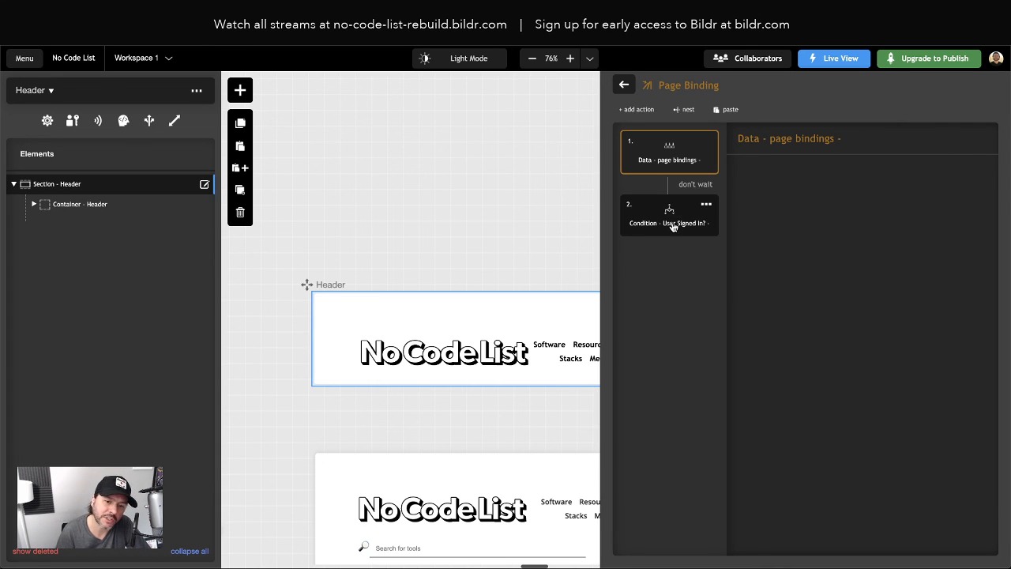
{"action": "scroll", "coordinate": [481, 221], "scroll_direction": "right", "scroll_amount": 5}
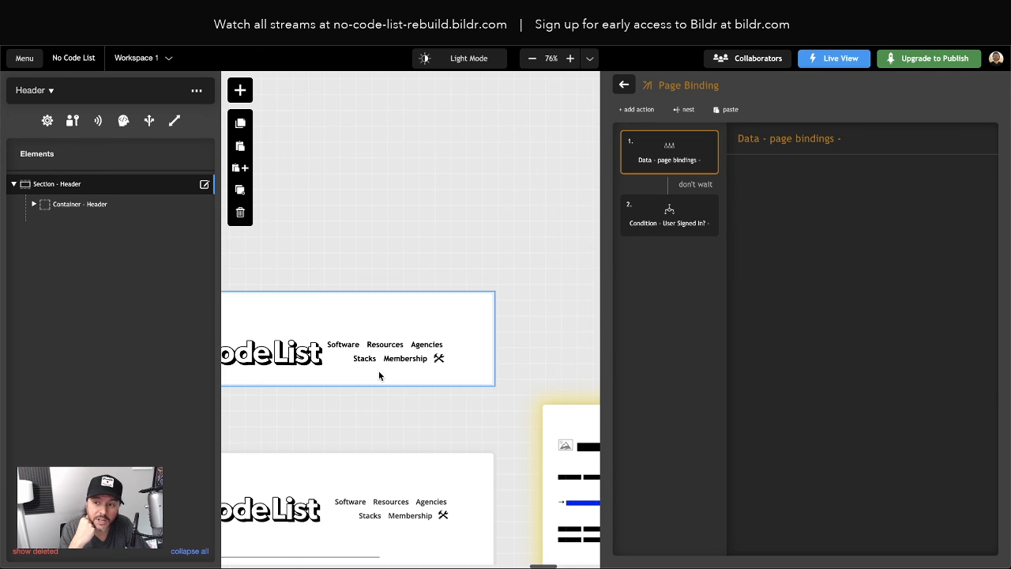
{"action": "left_click", "coordinate": [655, 220]}
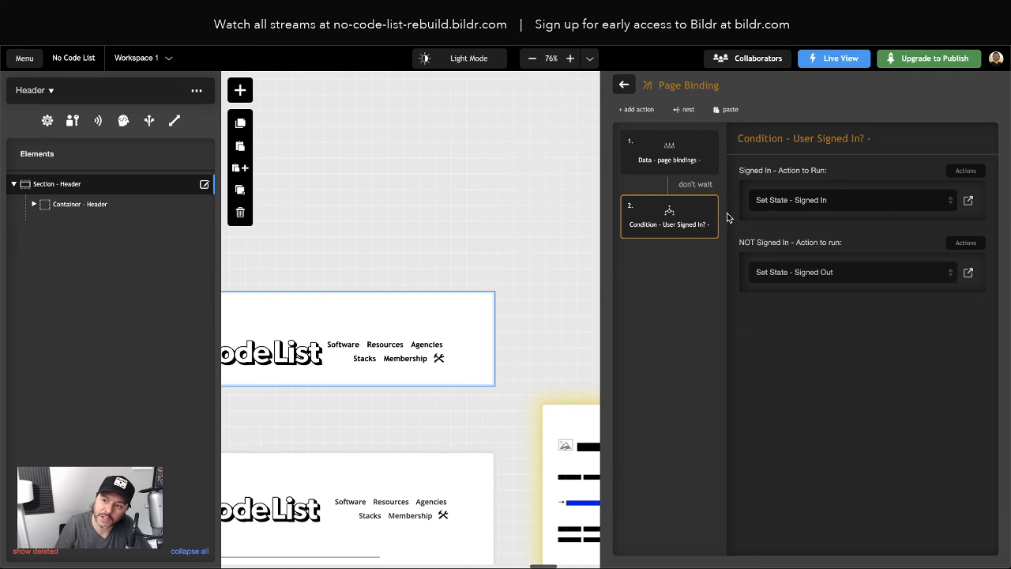
{"action": "left_click", "coordinate": [968, 200]}
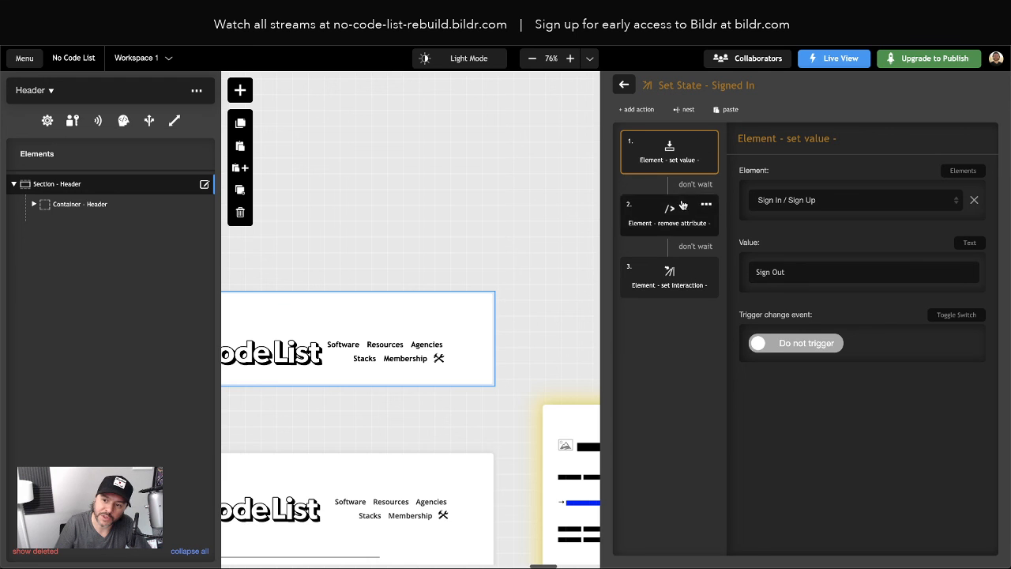
Add a Run action on page step named 'Single Tool State' that runs Single Tool's Set State - Signed In
{"action": "left_click", "coordinate": [649, 109]}
{"action": "type", "text": "fun action"}
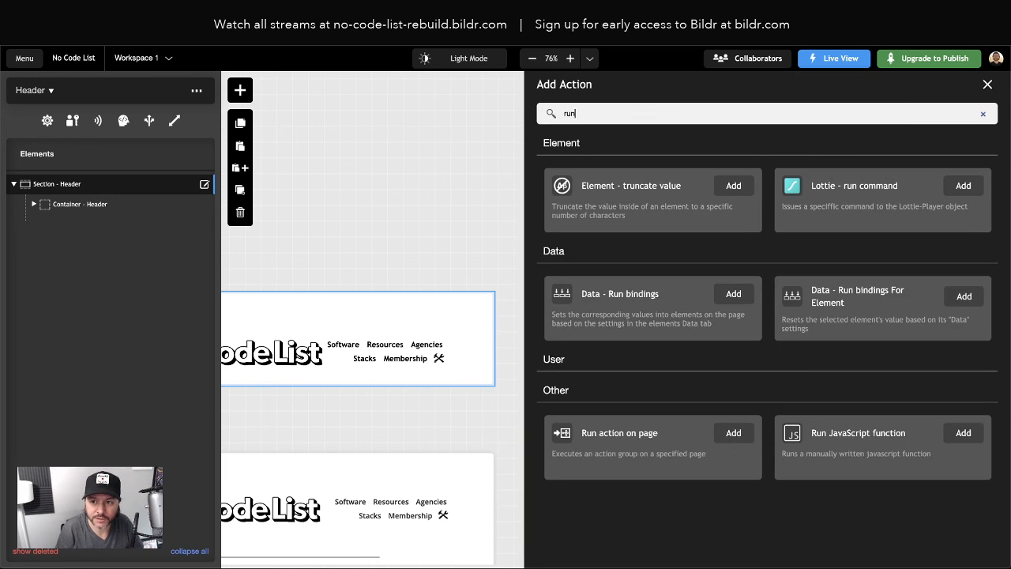
{"action": "left_click", "coordinate": [733, 217]}
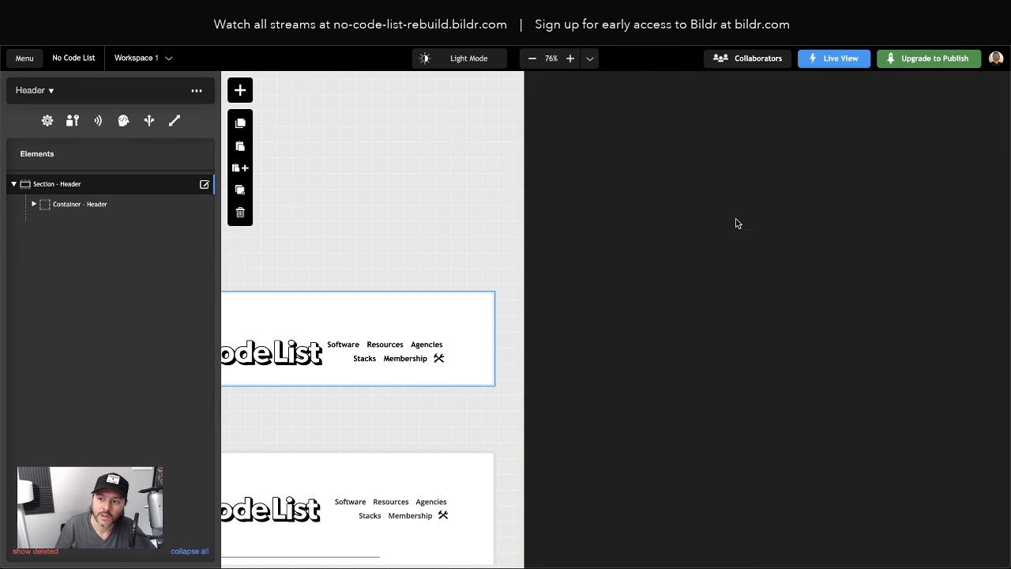
{"action": "left_click", "coordinate": [812, 211]}
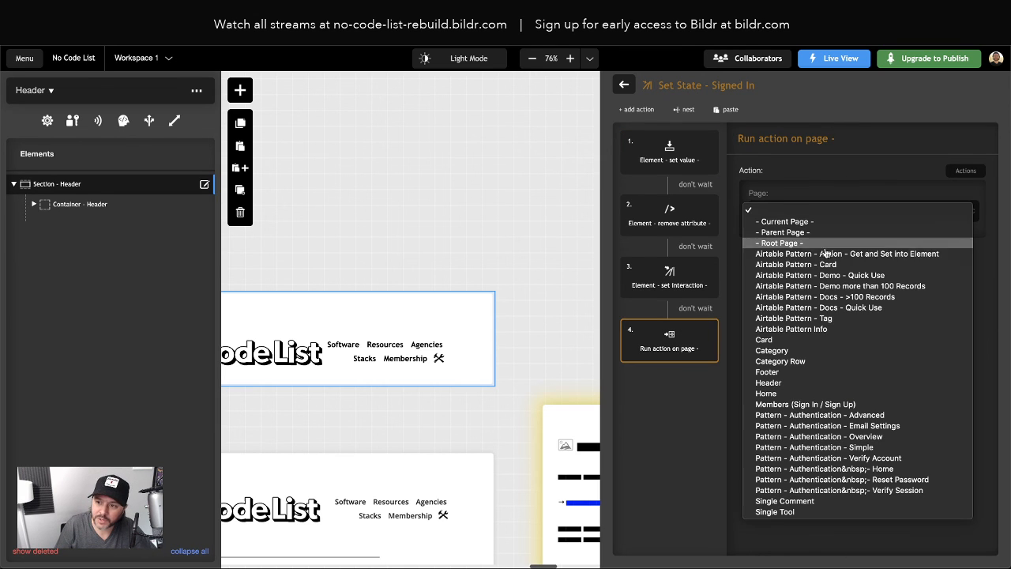
{"action": "left_click", "coordinate": [790, 511]}
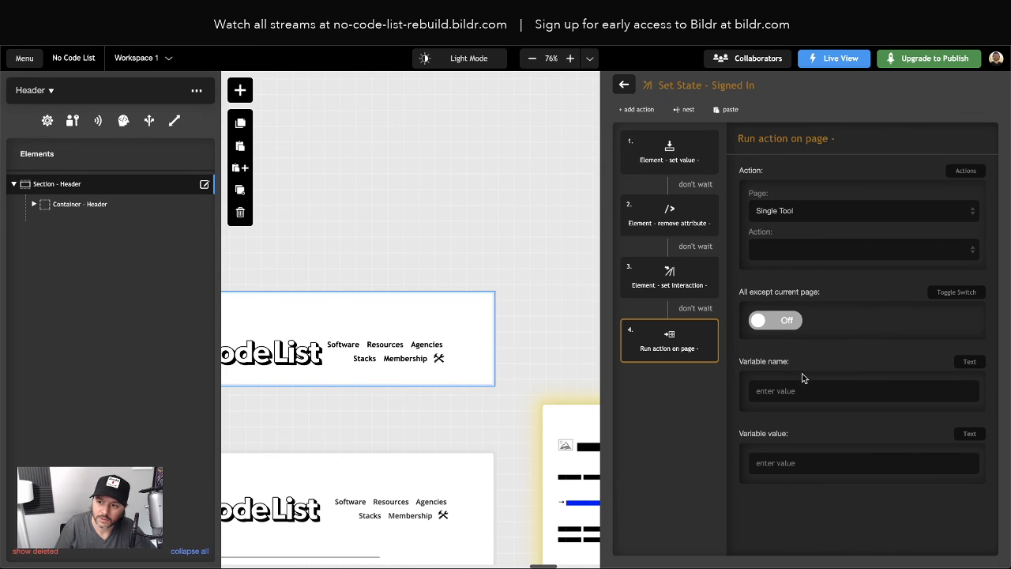
{"action": "left_click", "coordinate": [799, 252]}
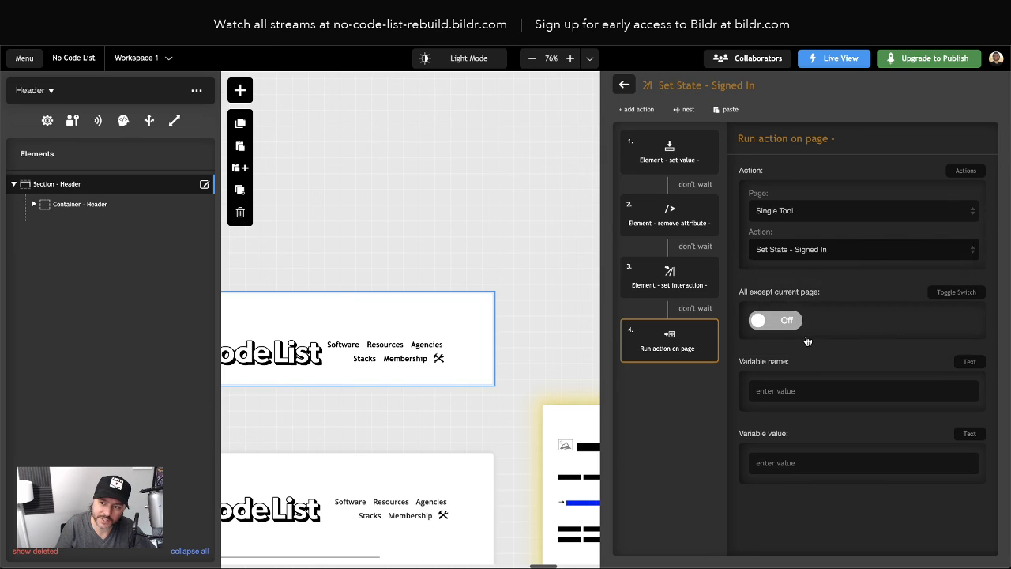
{"action": "left_click", "coordinate": [793, 335]}
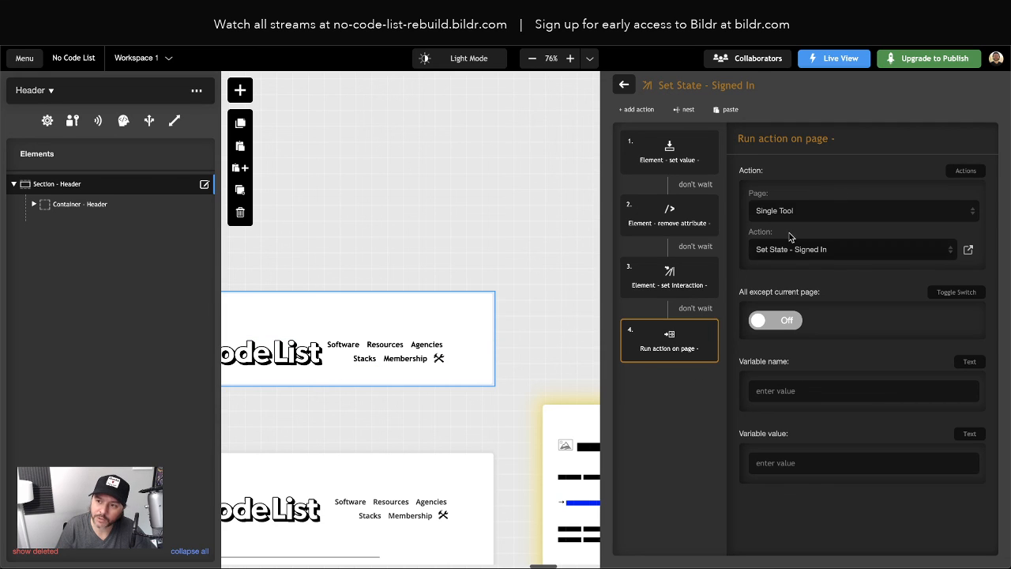
{"action": "left_click", "coordinate": [900, 143]}
{"action": "type", "text": "Singl"}
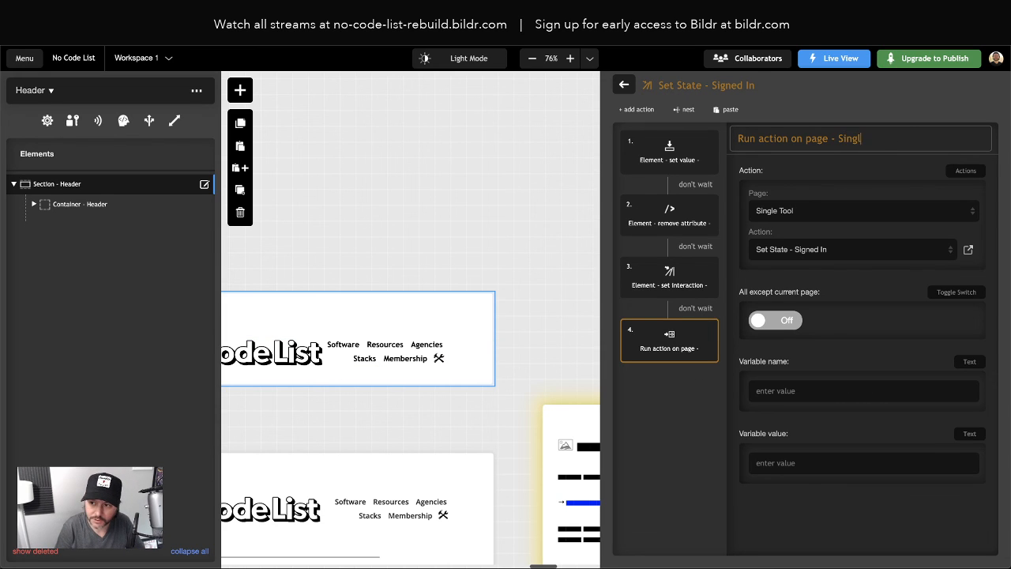
{"action": "type", "text": "e Tool State"}
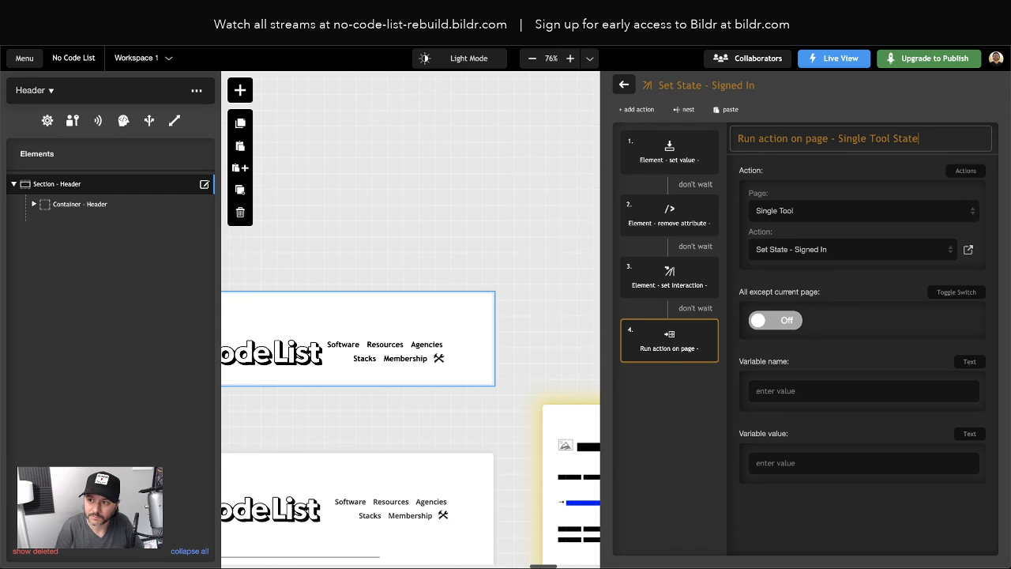
{"action": "key", "text": "Return"}
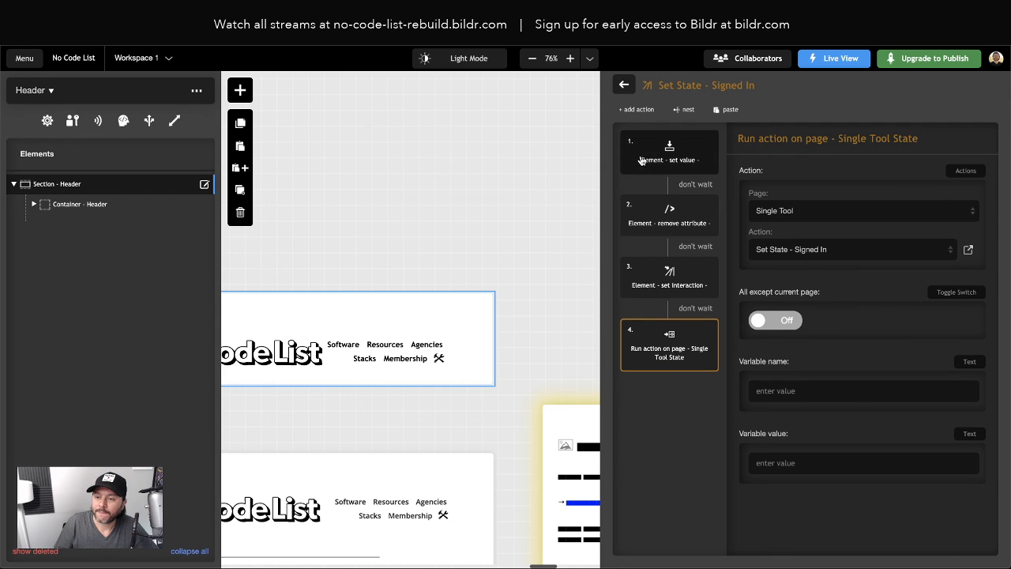
{"action": "left_click", "coordinate": [624, 84]}
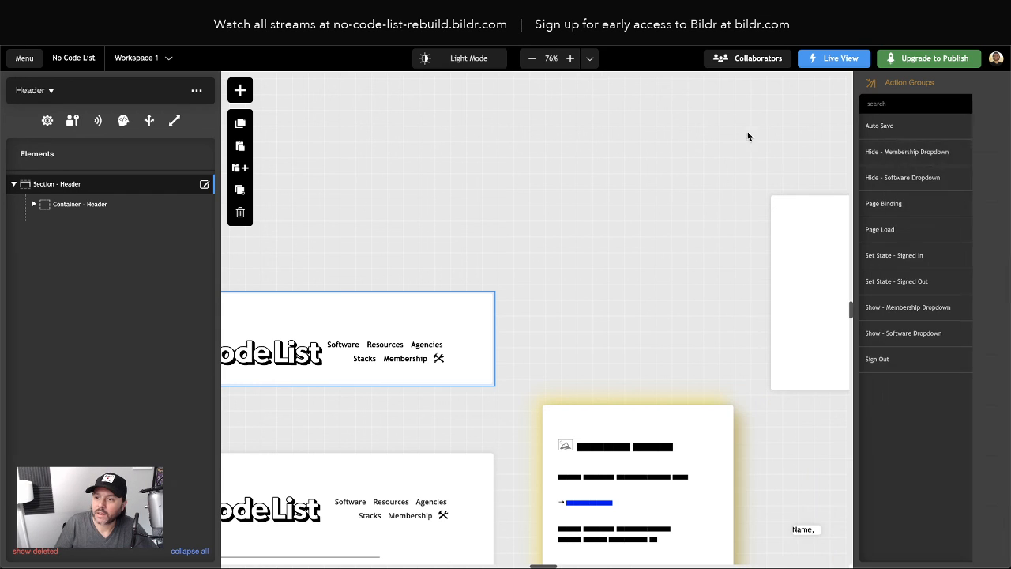
In the Header's Signed Out state, add Run action on page targeting Single Tool's Set State - Signed Out
{"action": "left_click", "coordinate": [914, 282]}
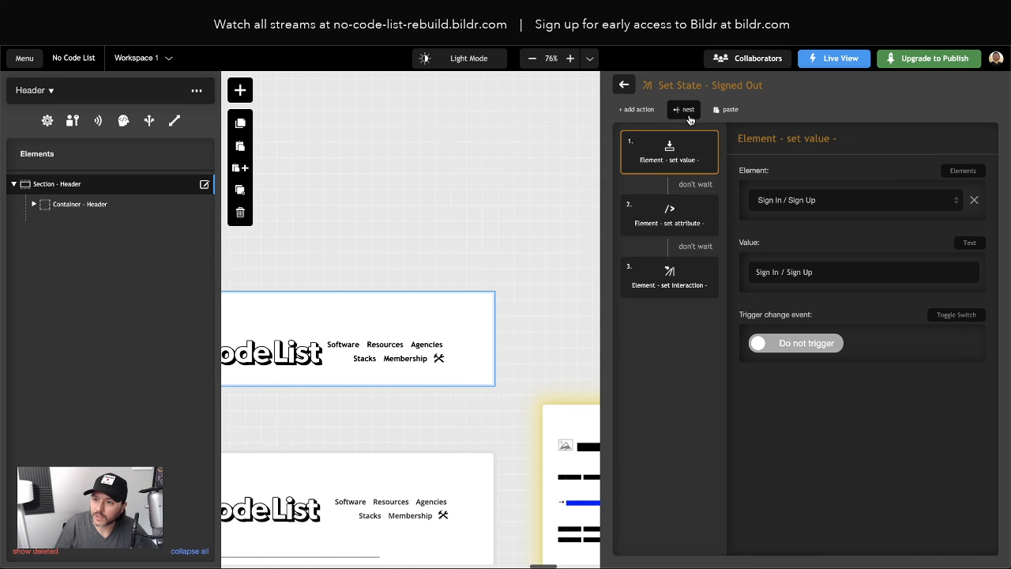
{"action": "left_click", "coordinate": [646, 110]}
{"action": "type", "text": "run action"}
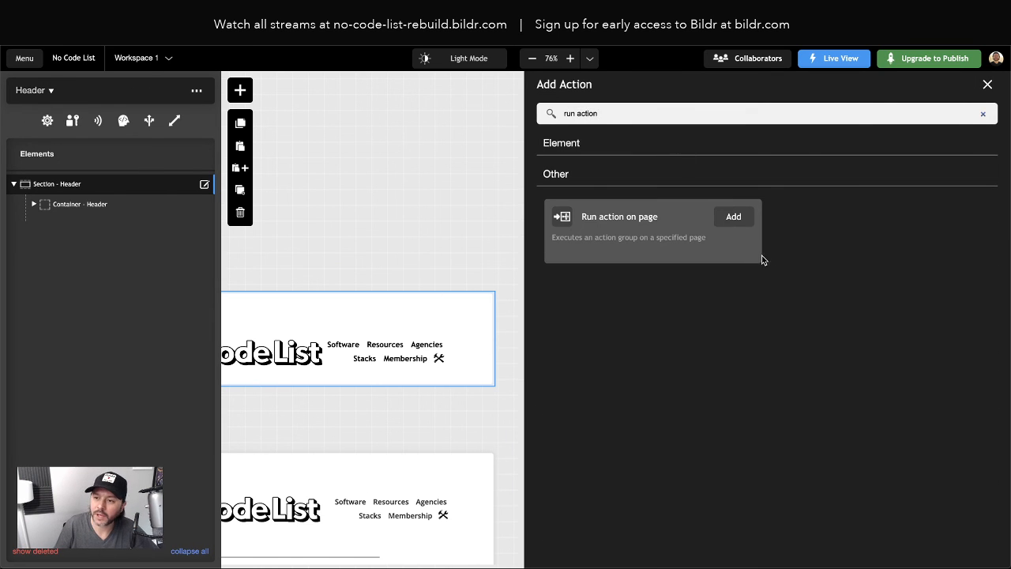
{"action": "left_click", "coordinate": [736, 218]}
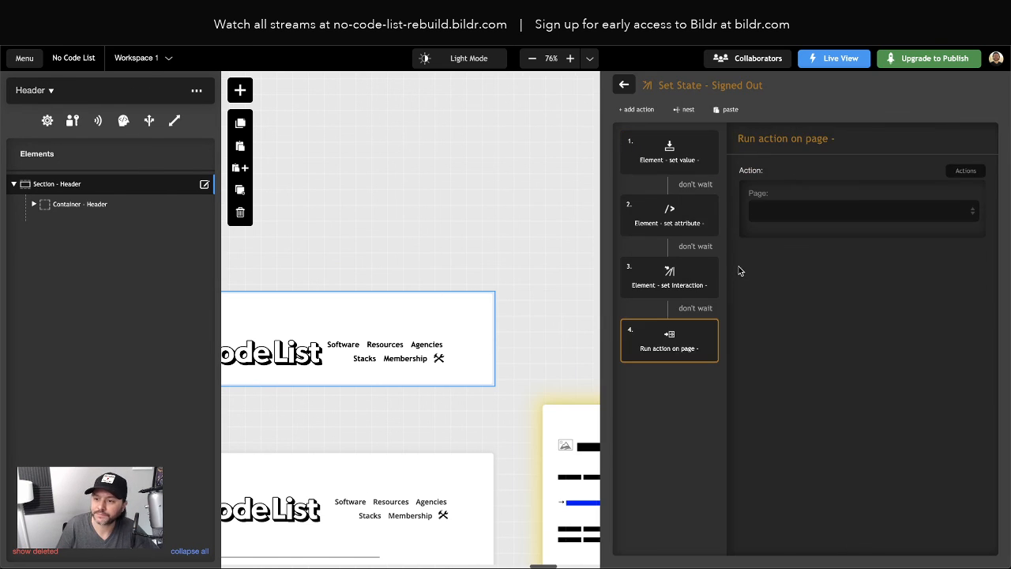
{"action": "left_click", "coordinate": [797, 219]}
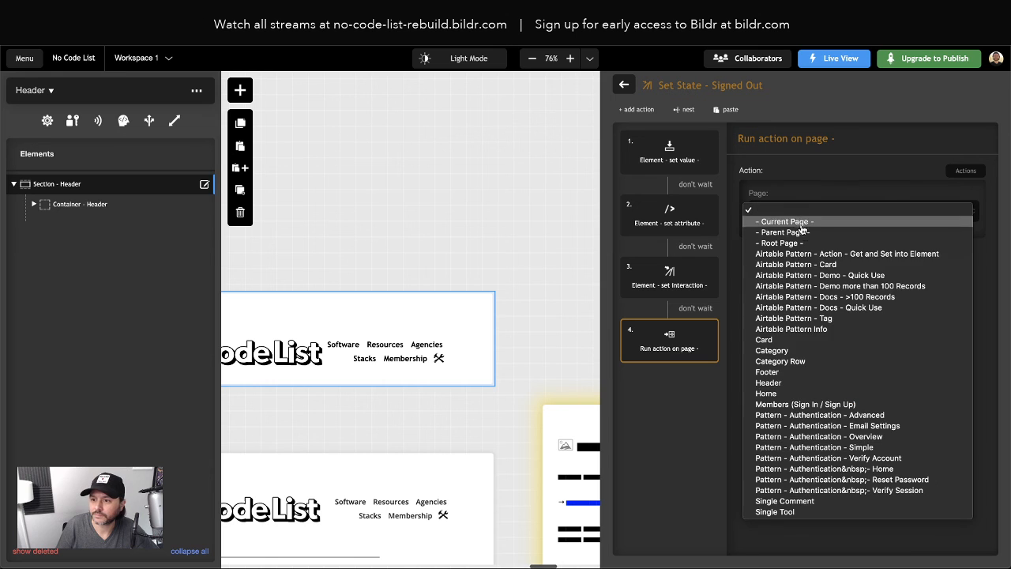
{"action": "left_click", "coordinate": [822, 513]}
{"action": "left_click", "coordinate": [816, 257]}
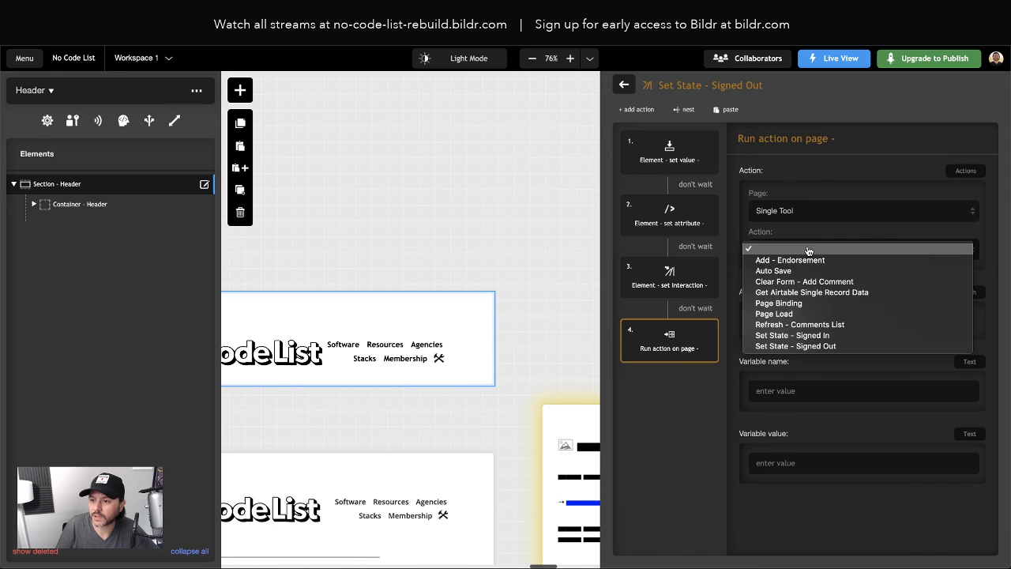
{"action": "left_click", "coordinate": [827, 332]}
Name the new step 'Single Page State' and close the Signed Out action editor
{"action": "left_click", "coordinate": [873, 137]}
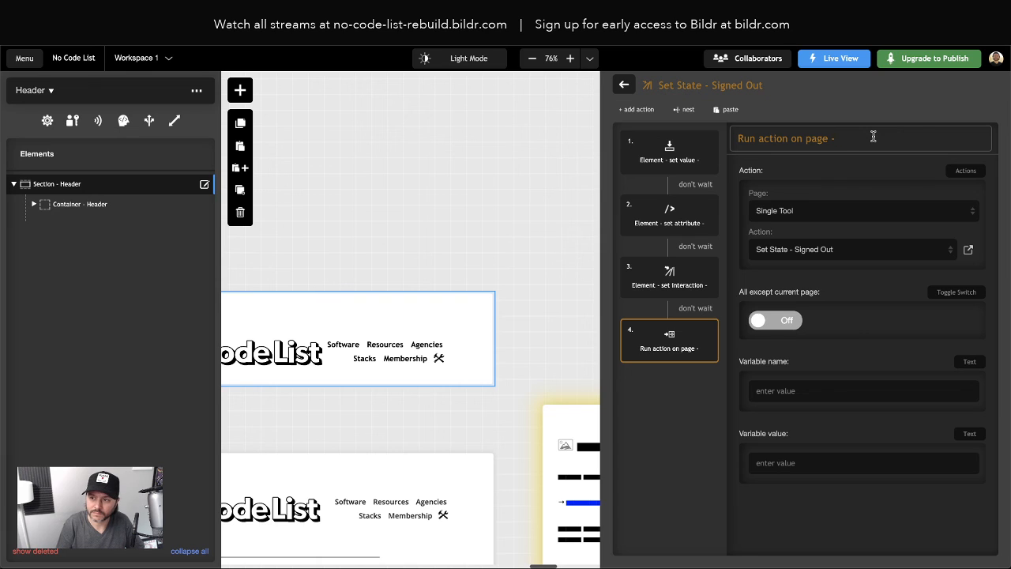
{"action": "type", "text": "Single Page State"}
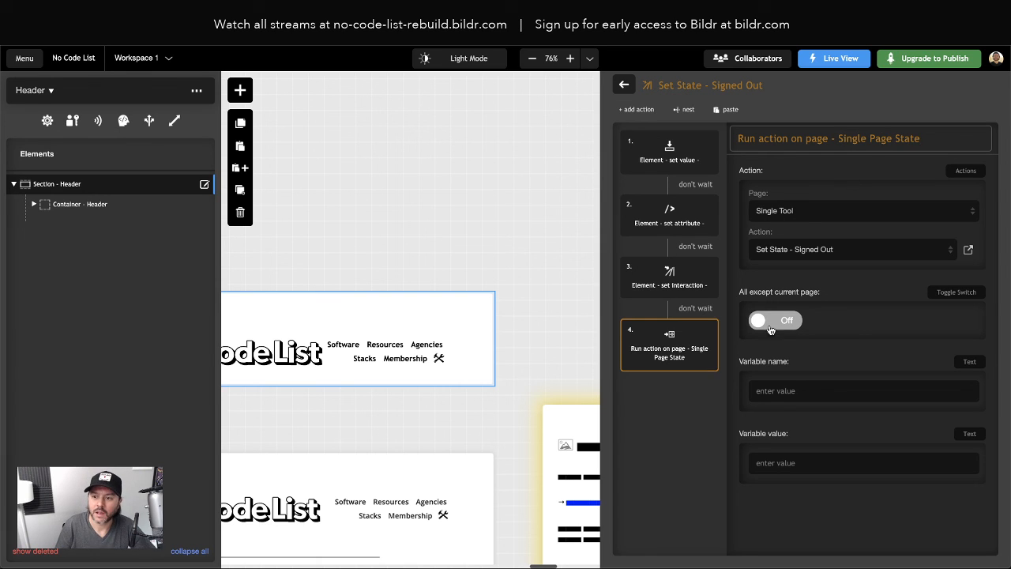
{"action": "left_click", "coordinate": [654, 441]}
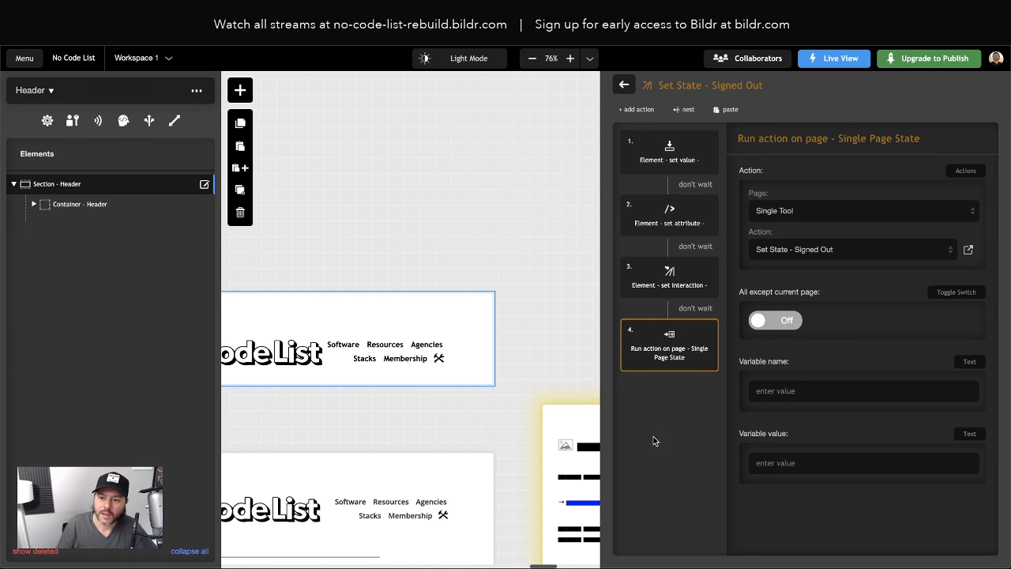
{"action": "scroll", "coordinate": [429, 348], "scroll_direction": "down", "scroll_amount": 3}
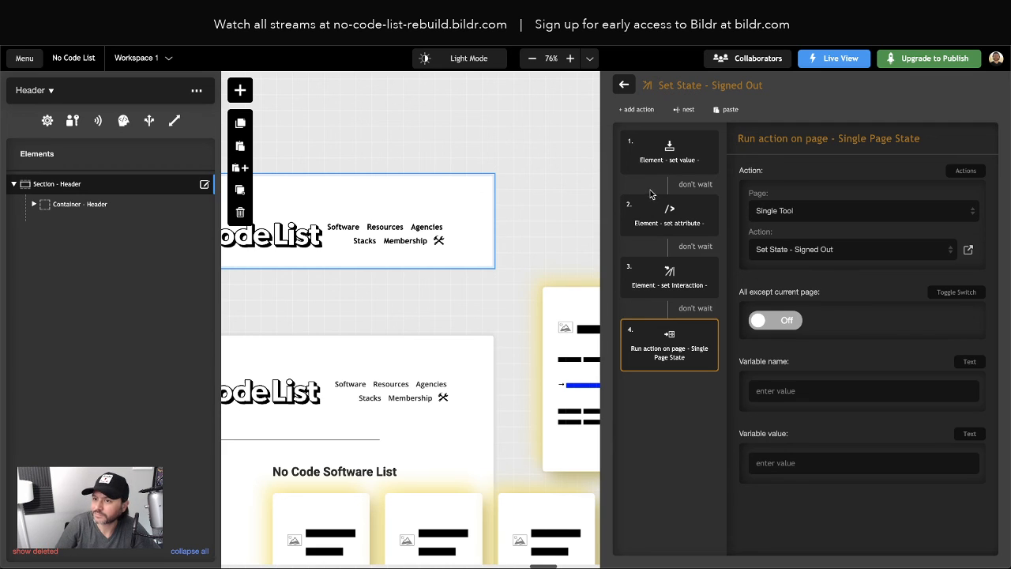
{"action": "left_click", "coordinate": [627, 86]}
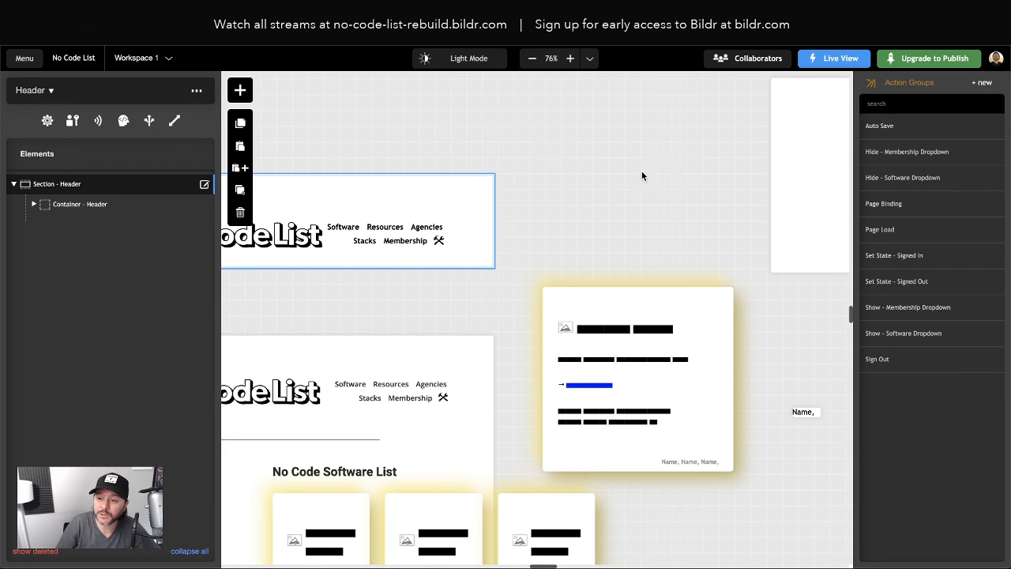
Navigate to the Single Tool page's endorsement form and open Container - Add Comment Form's styling
{"action": "scroll", "coordinate": [646, 228], "scroll_direction": "right", "scroll_amount": 15}
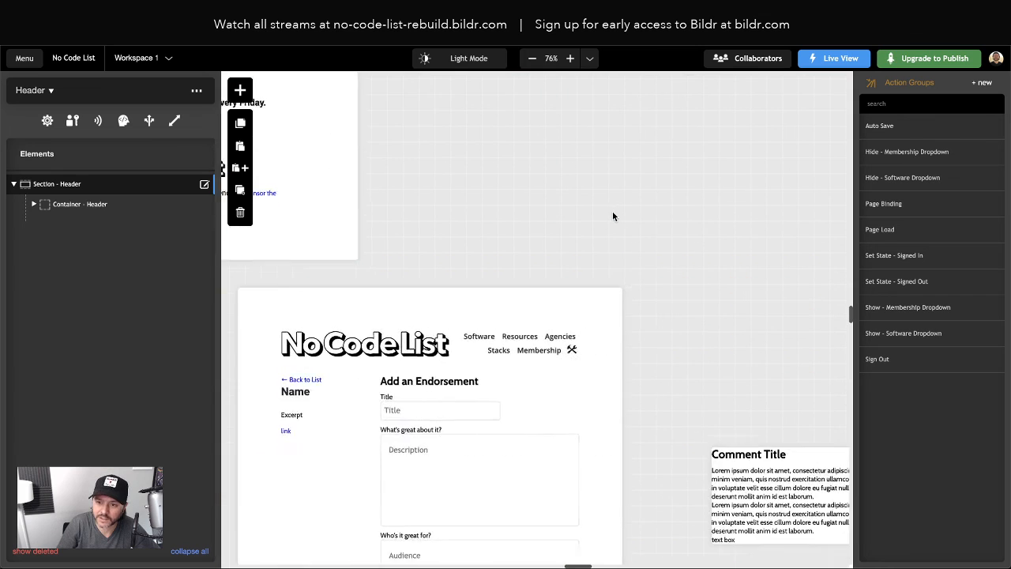
{"action": "scroll", "coordinate": [612, 214], "scroll_direction": "down", "scroll_amount": 5}
{"action": "left_click", "coordinate": [481, 232]}
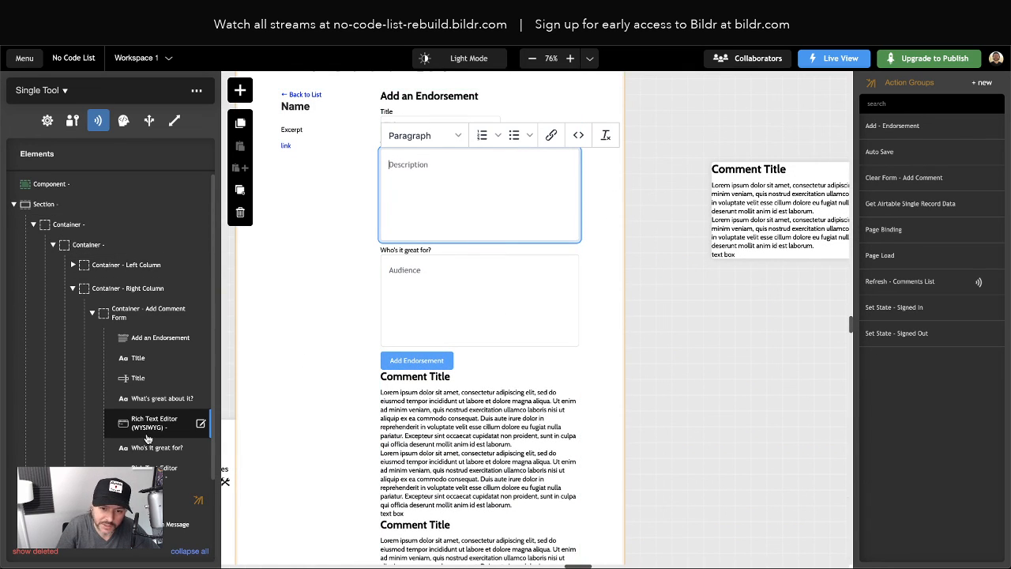
{"action": "left_click", "coordinate": [93, 313]}
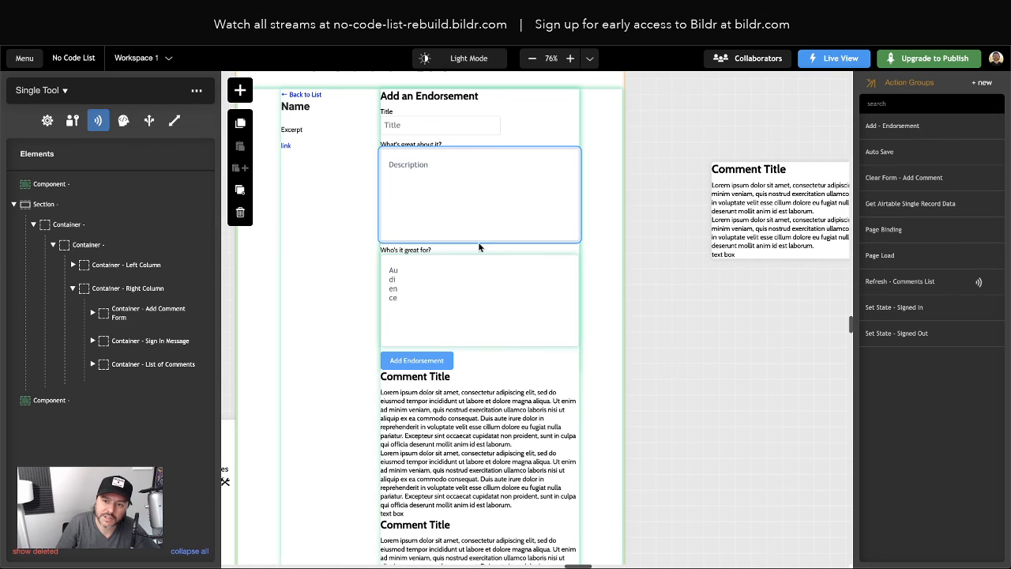
{"action": "scroll", "coordinate": [450, 237], "scroll_direction": "up", "scroll_amount": 1}
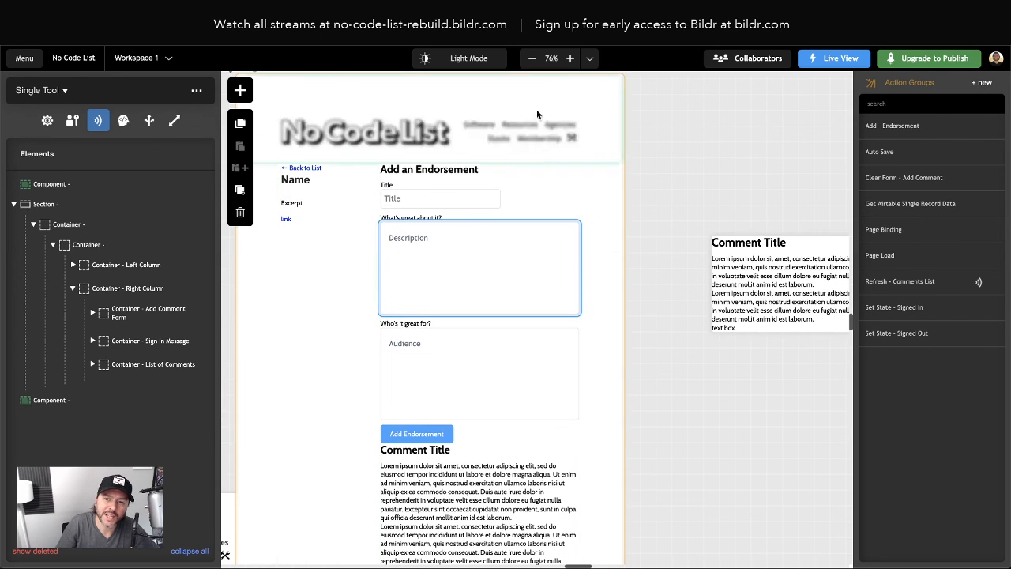
{"action": "scroll", "coordinate": [512, 229], "scroll_direction": "down", "scroll_amount": 1}
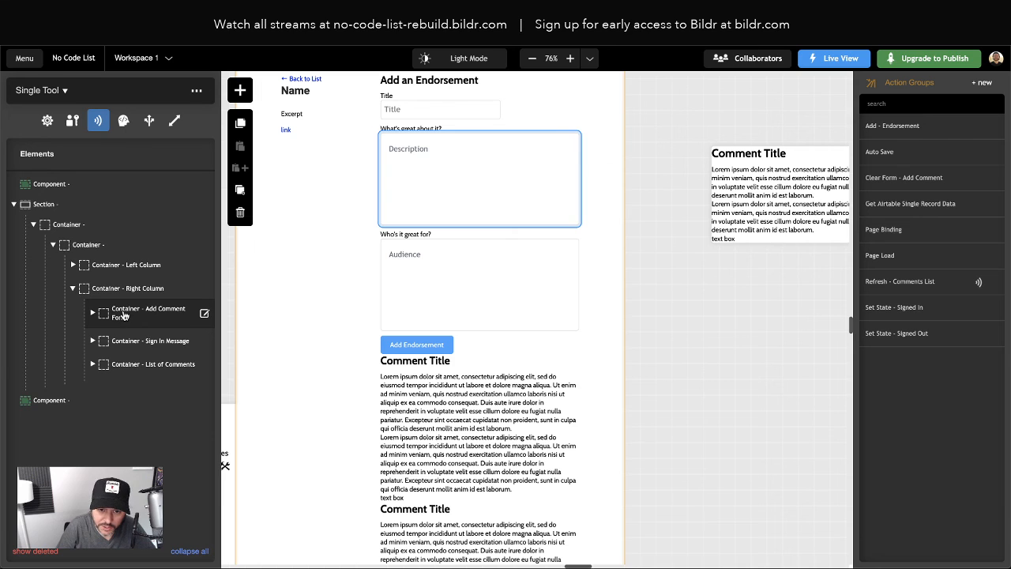
{"action": "left_click", "coordinate": [122, 315]}
Add an inline display property to Add Comment Form and set it to hidden
{"action": "left_click", "coordinate": [87, 230]}
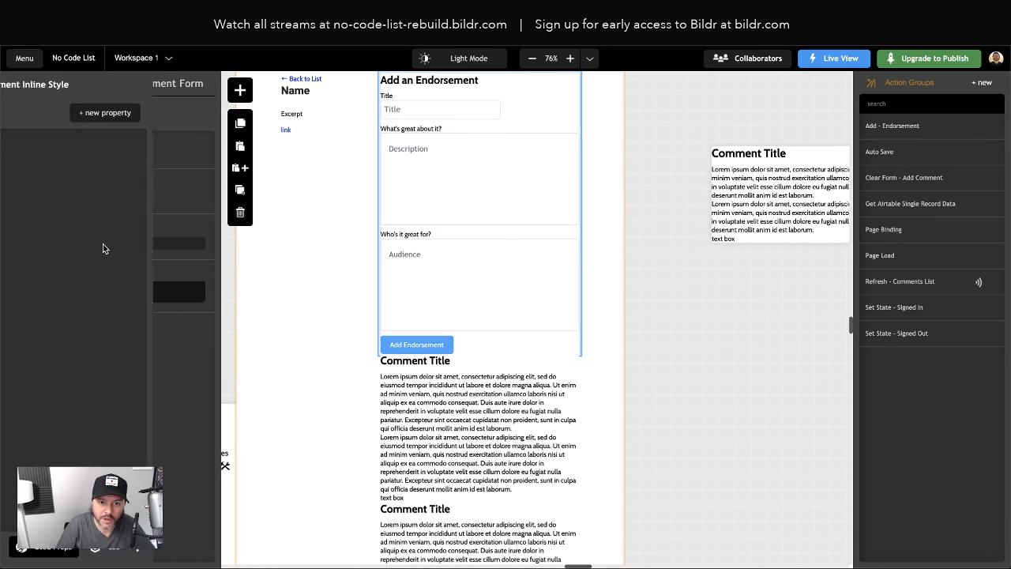
{"action": "left_click", "coordinate": [170, 110]}
{"action": "type", "text": "disp"}
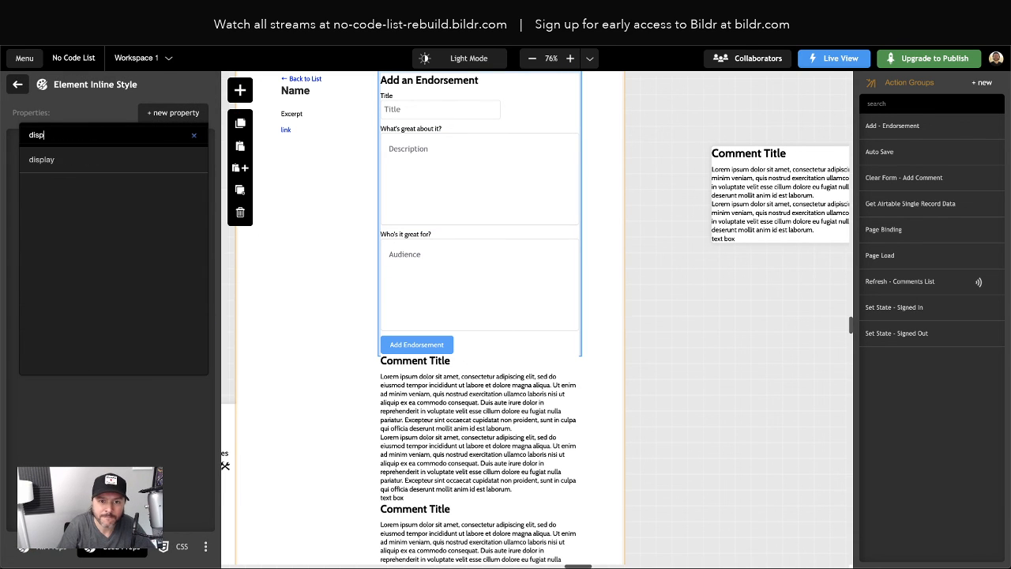
{"action": "left_click", "coordinate": [118, 158]}
{"action": "left_click", "coordinate": [90, 181]}
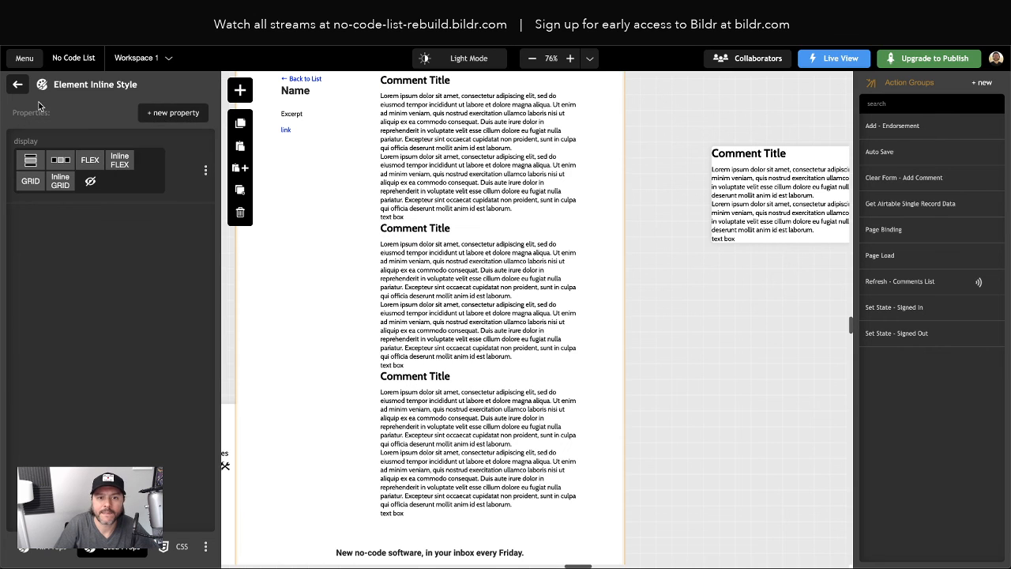
{"action": "left_click", "coordinate": [18, 85]}
{"action": "left_click", "coordinate": [19, 62]}
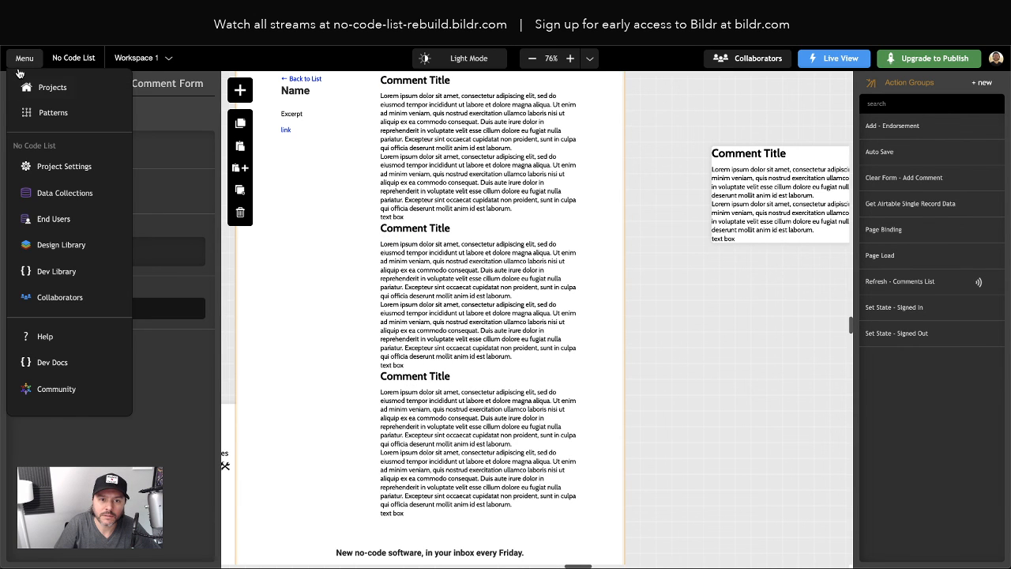
{"action": "left_click", "coordinate": [18, 85]}
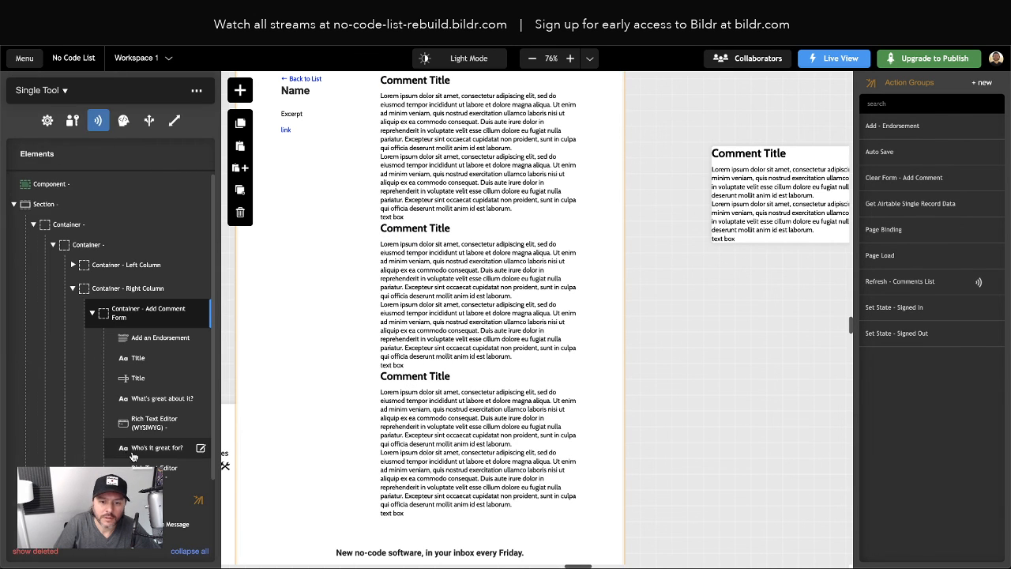
Clear the display: none inline style on the Sign In Message container so it shows
{"action": "left_click", "coordinate": [91, 318]}
{"action": "left_click", "coordinate": [129, 343]}
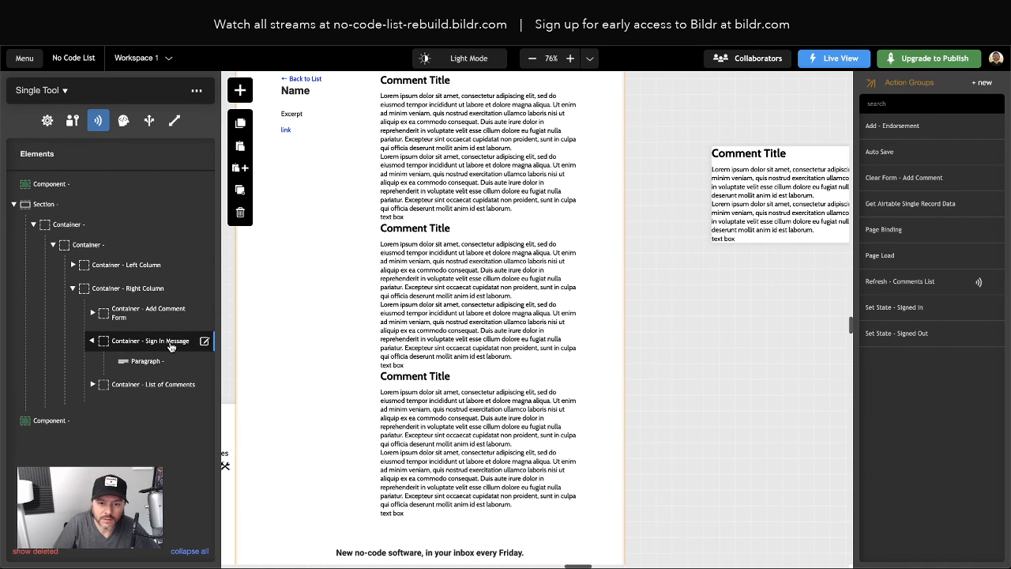
{"action": "left_click", "coordinate": [165, 346]}
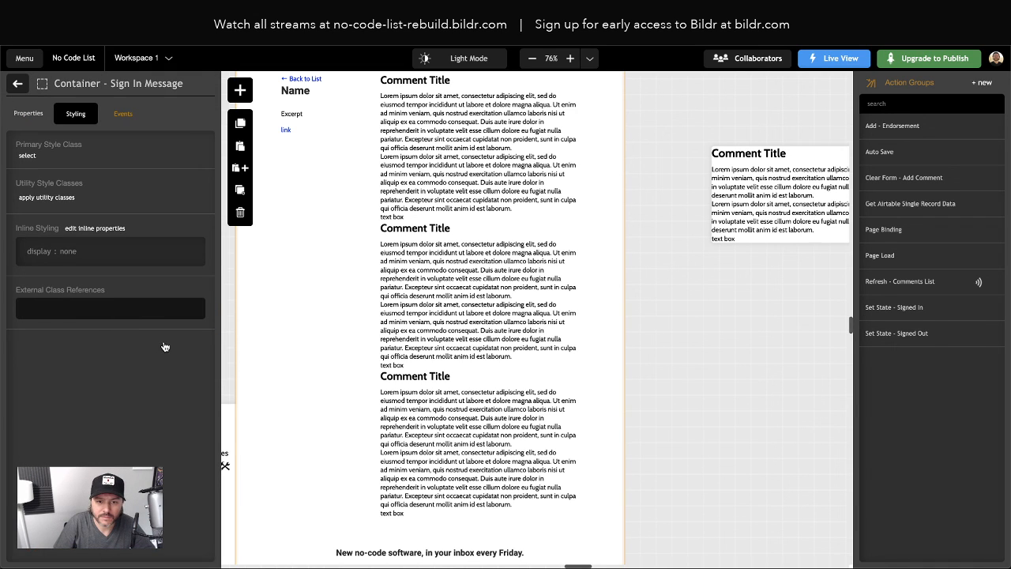
{"action": "left_click", "coordinate": [90, 246]}
{"action": "left_click", "coordinate": [177, 172]}
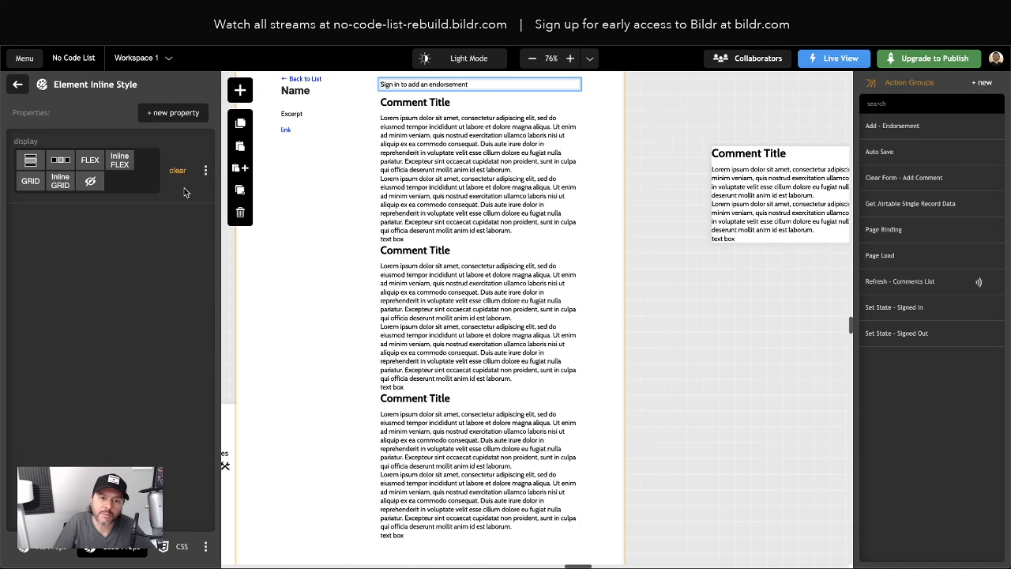
{"action": "scroll", "coordinate": [535, 150], "scroll_direction": "up", "scroll_amount": 3}
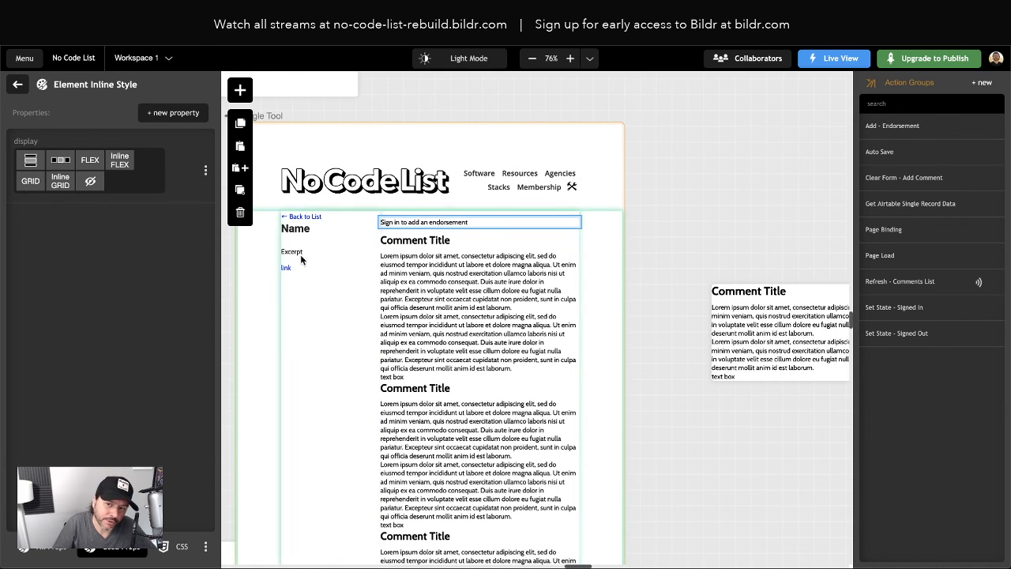
{"action": "left_click", "coordinate": [18, 84]}
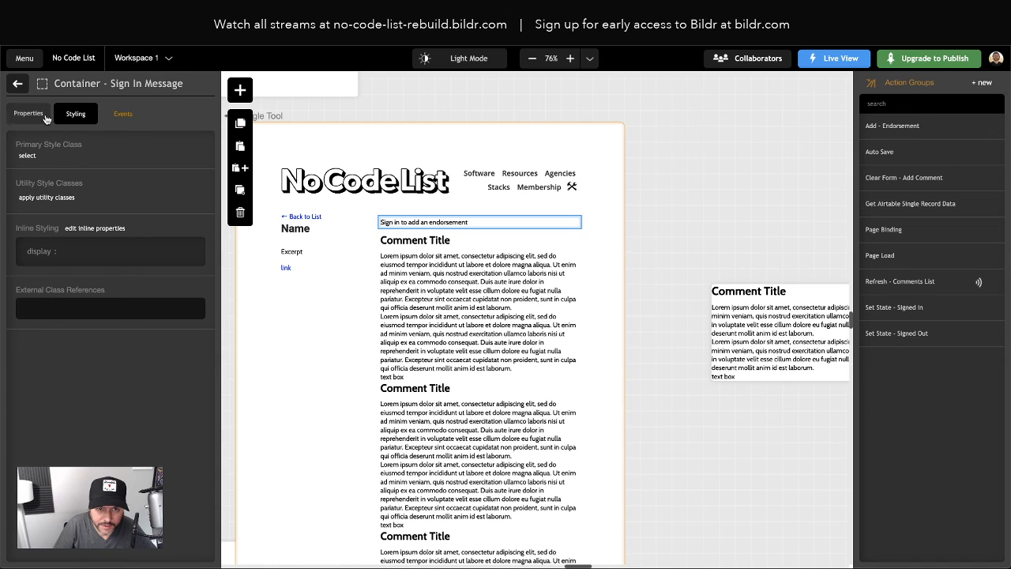
Change the Sign In Message container's Element Name to 'Container - Sign In to Add Comment Message'
{"action": "left_click", "coordinate": [18, 85]}
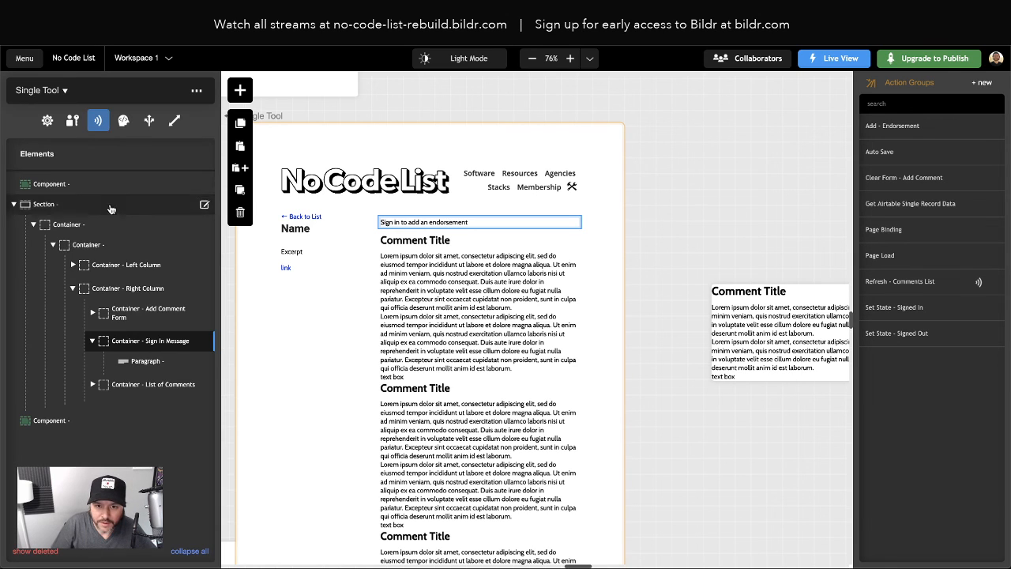
{"action": "left_click", "coordinate": [152, 346]}
{"action": "left_click", "coordinate": [34, 116]}
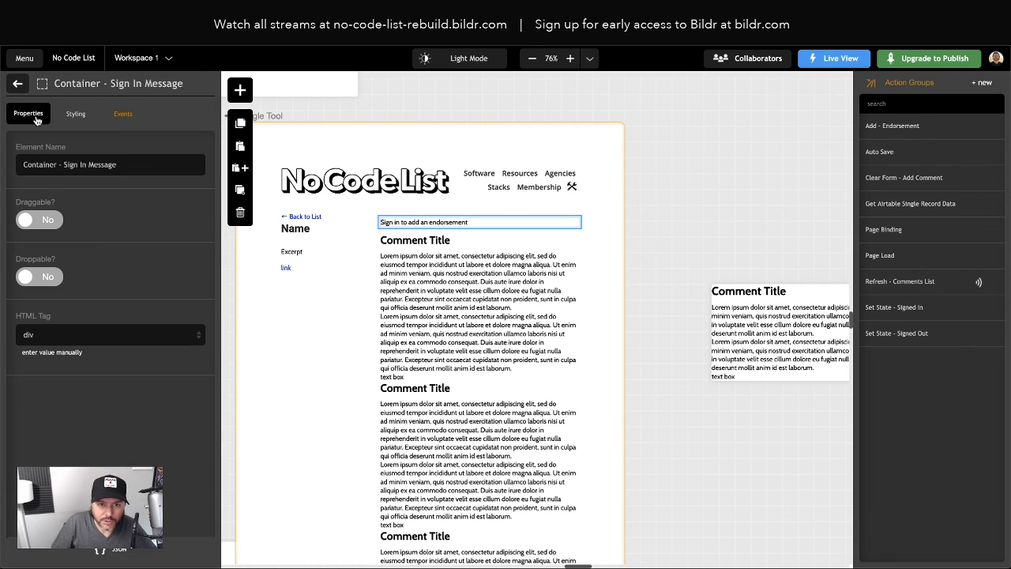
{"action": "left_click", "coordinate": [127, 165]}
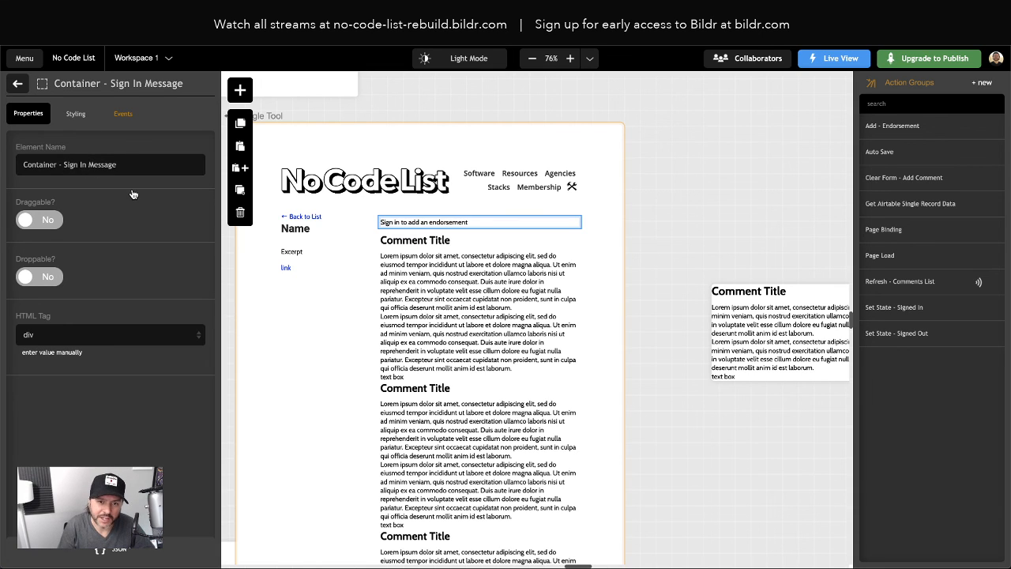
{"action": "type", "text": "to Add Comment"}
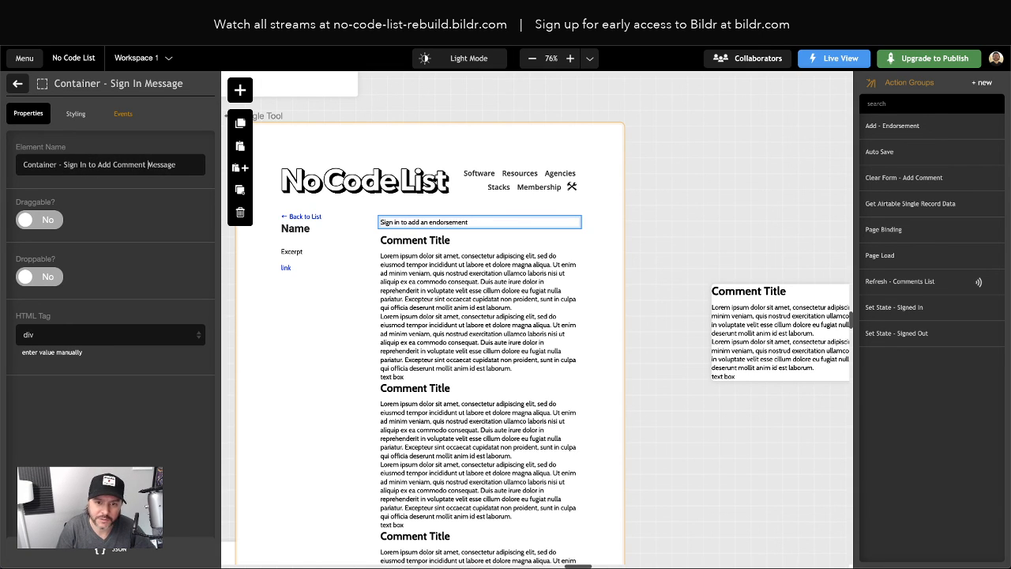
Switch to the live site tab and reload the page to pick up the changes
{"action": "left_click", "coordinate": [477, 108]}
{"action": "left_click", "coordinate": [221, 17]}
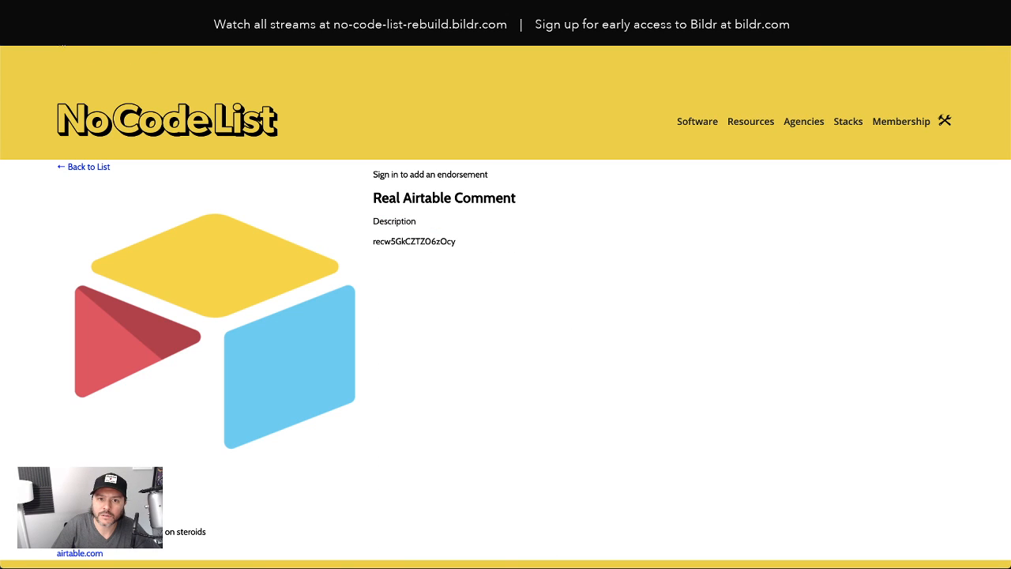
{"action": "key", "text": "super+r"}
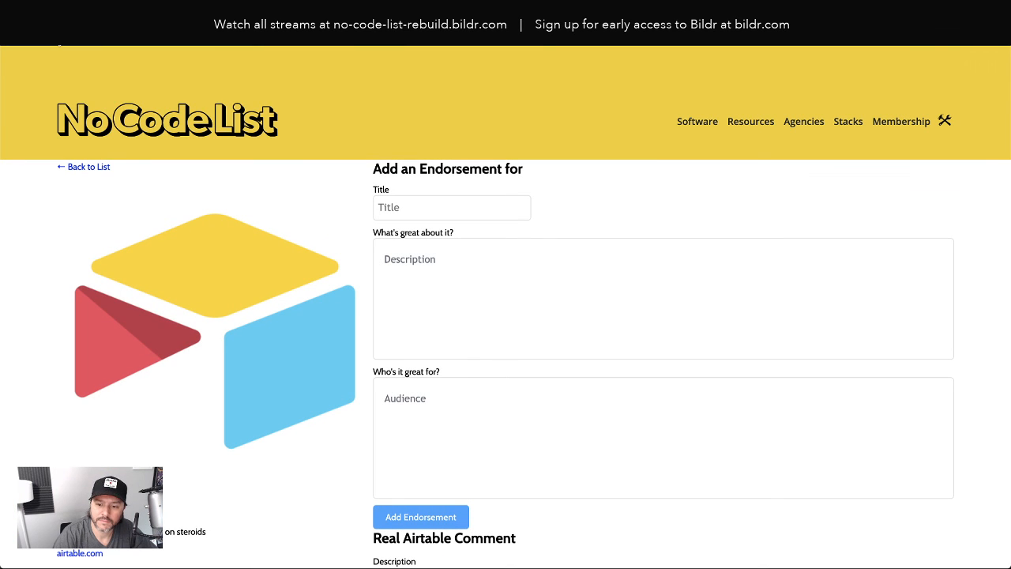
{"action": "scroll", "coordinate": [522, 279], "scroll_direction": "down", "scroll_amount": 1}
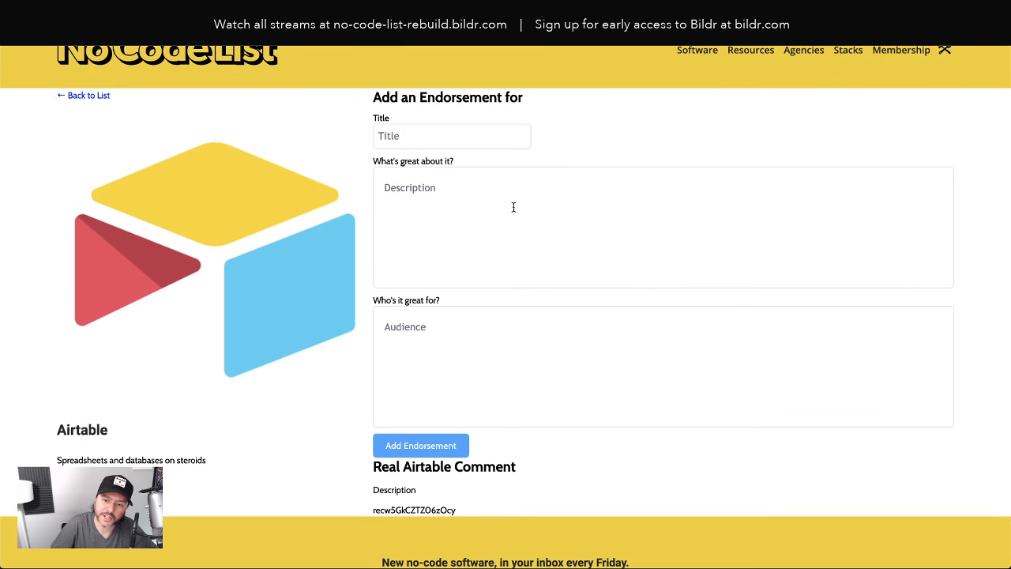
{"action": "scroll", "coordinate": [528, 350], "scroll_direction": "up", "scroll_amount": 1}
Sign out via the Membership menu and confirm the sign-in message replaces the endorsement form
{"action": "mouse_move", "coordinate": [909, 128]}
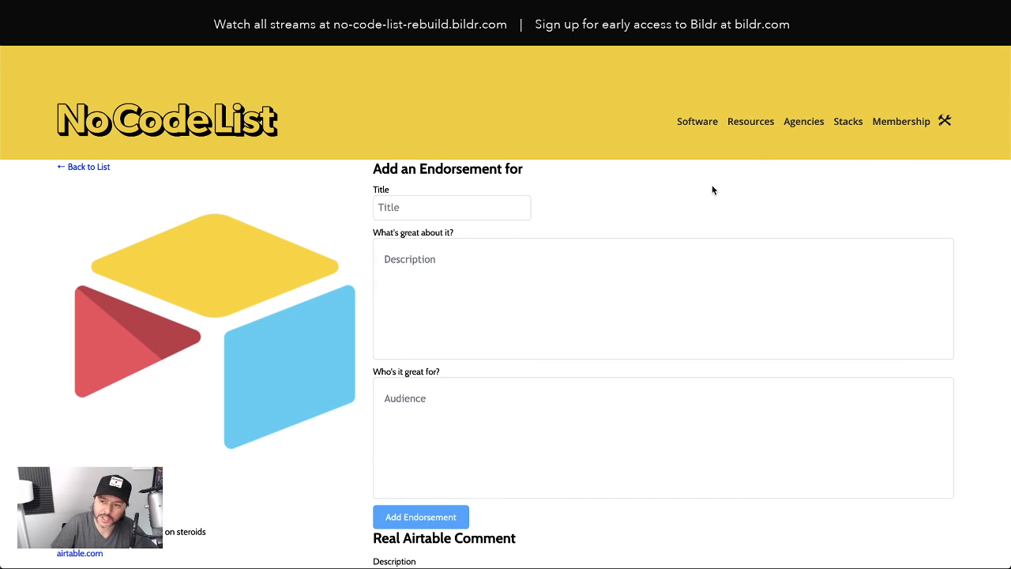
{"action": "left_click", "coordinate": [889, 141]}
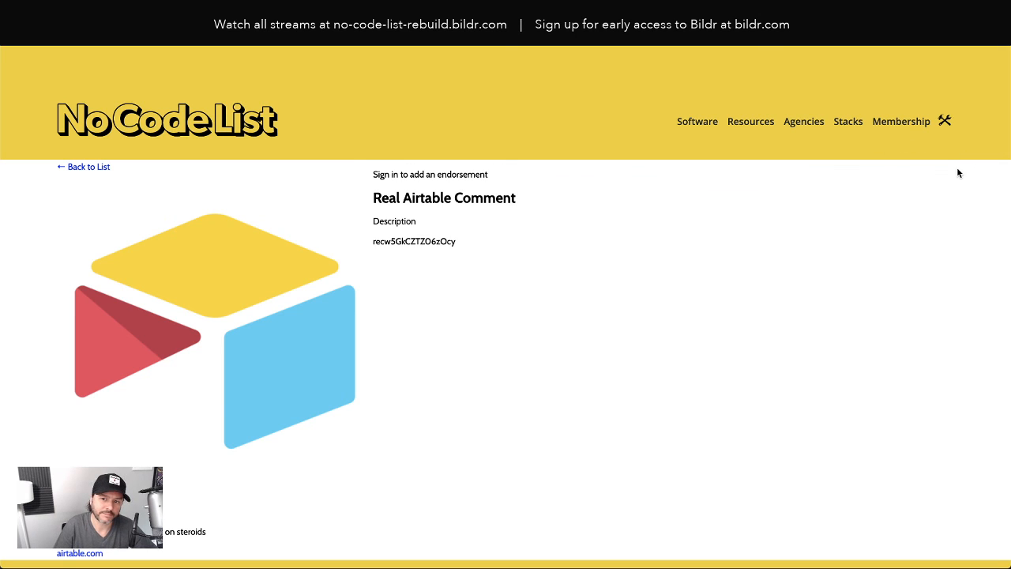
{"action": "left_click_drag", "start_coordinate": [391, 176], "coordinate": [470, 179]}
{"action": "left_click", "coordinate": [472, 178]}
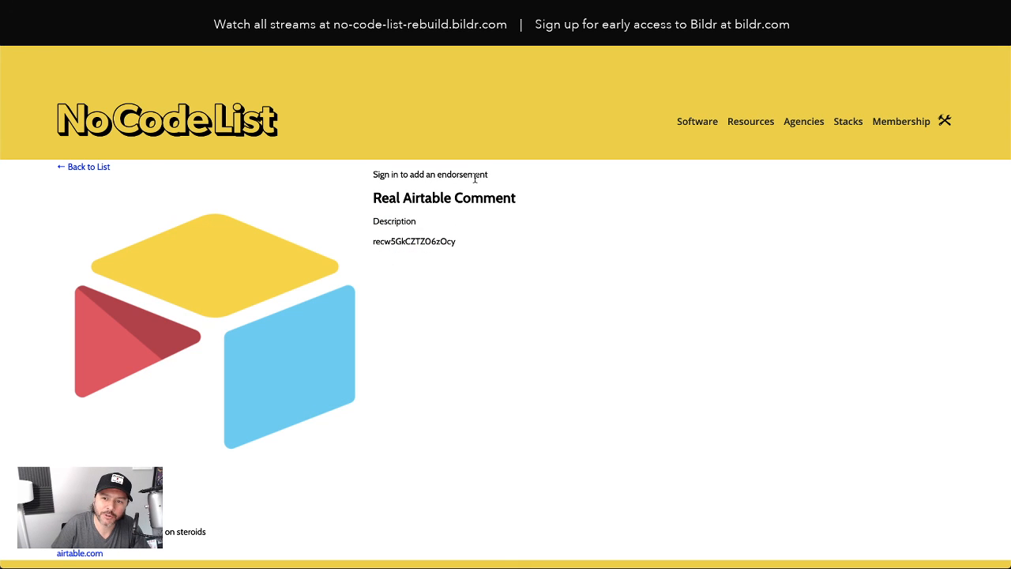